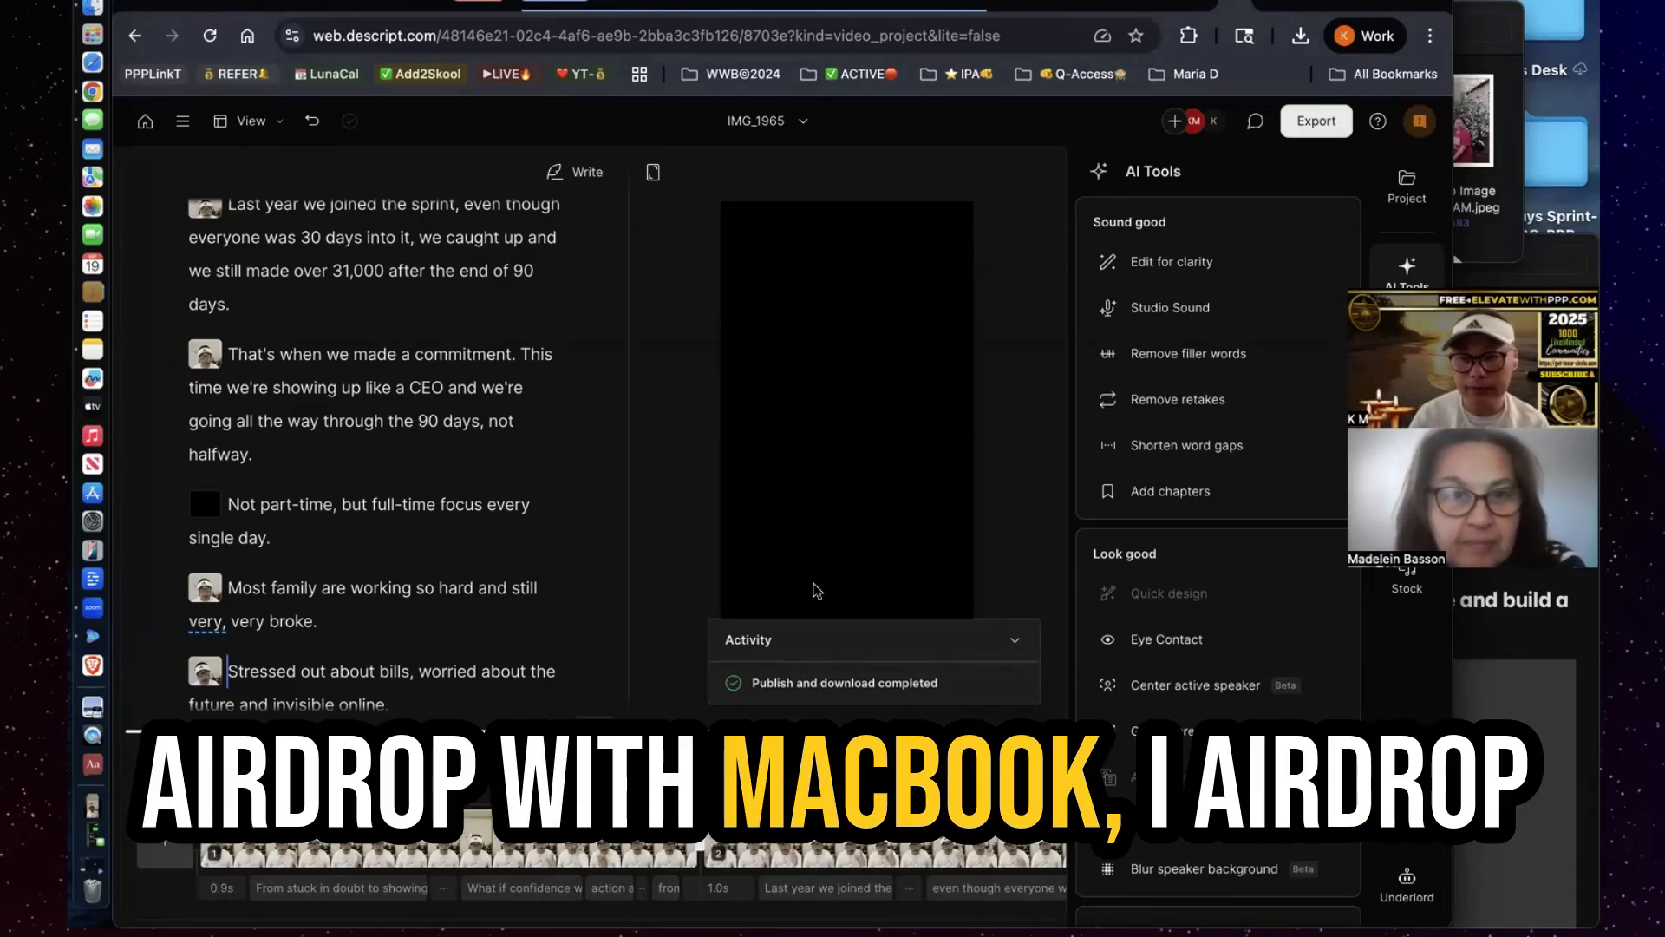
Place IMG_1972.MOV from the Downloads folder into the empty scene 7 at the end of the timeline
{"action": "left_click", "coordinate": [1507, 130]}
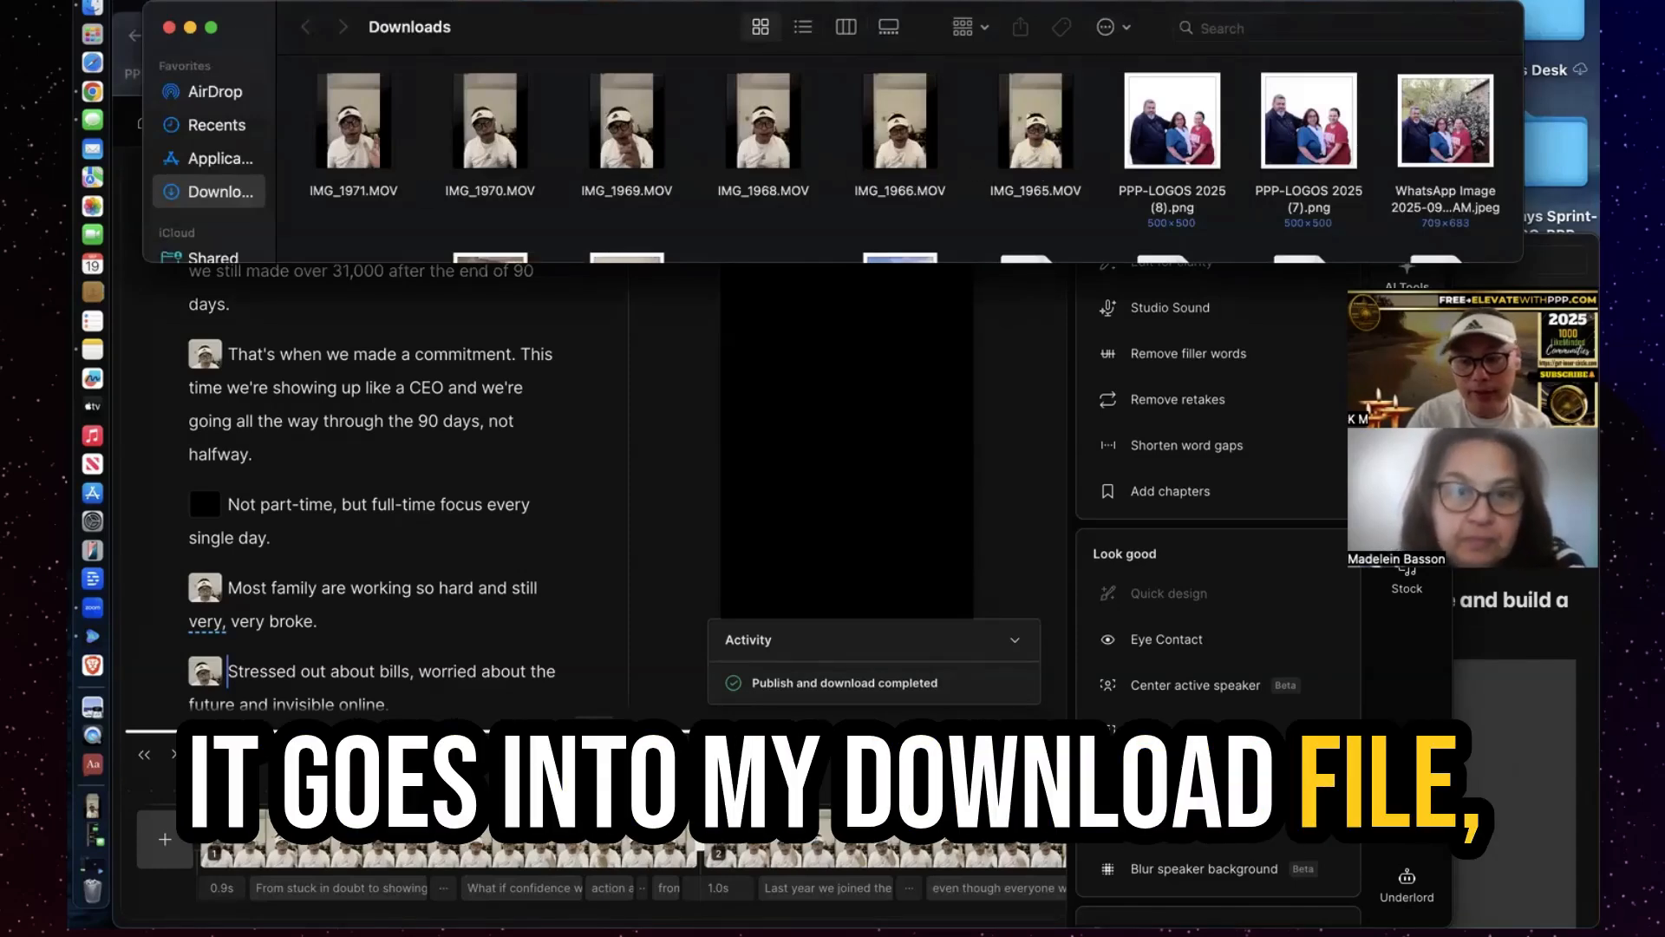
{"action": "scroll", "coordinate": [902, 848], "scroll_direction": "right", "scroll_amount": 5}
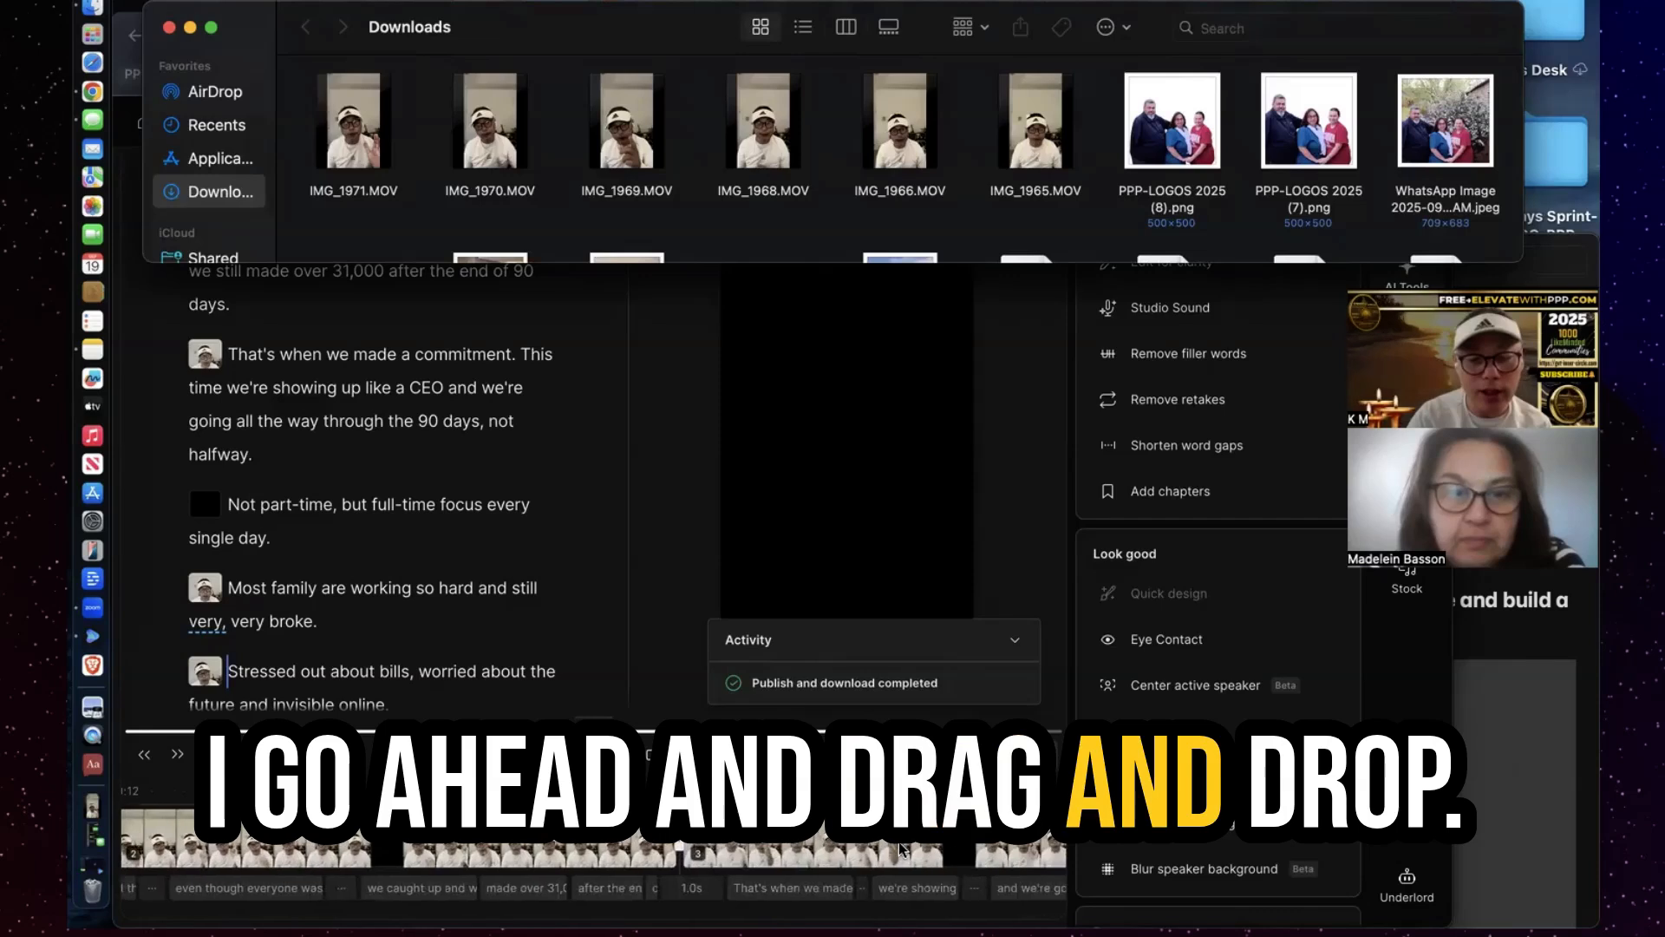
{"action": "scroll", "coordinate": [902, 848], "scroll_direction": "right", "scroll_amount": 3}
{"action": "left_click", "coordinate": [898, 848]}
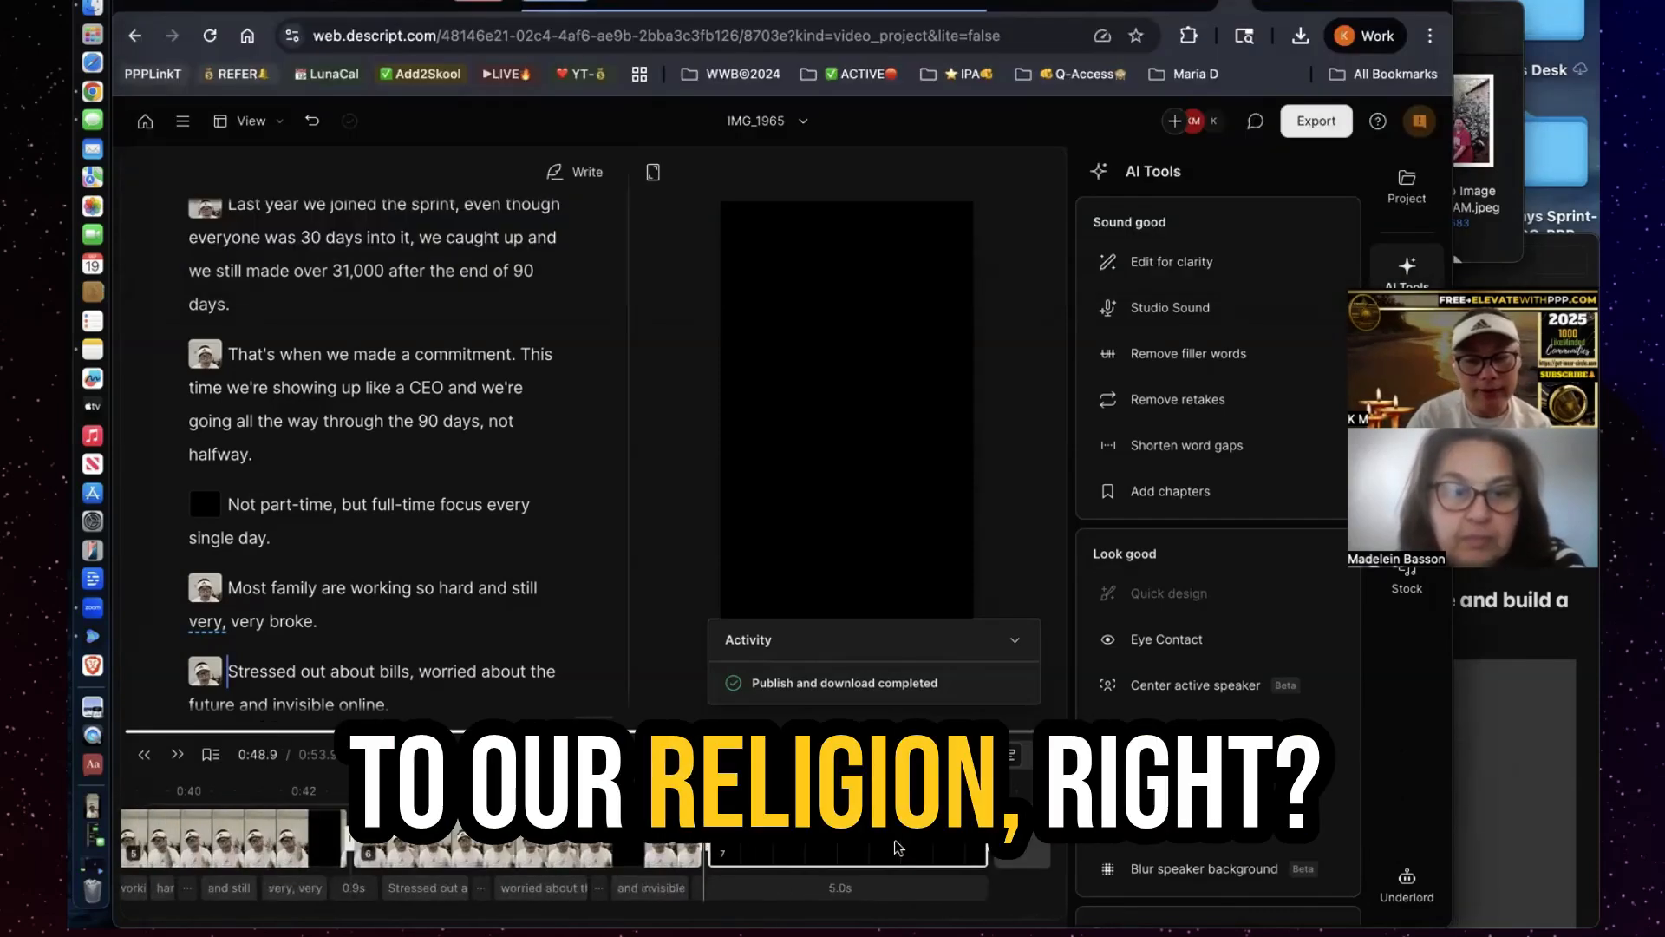
{"action": "left_click", "coordinate": [864, 853]}
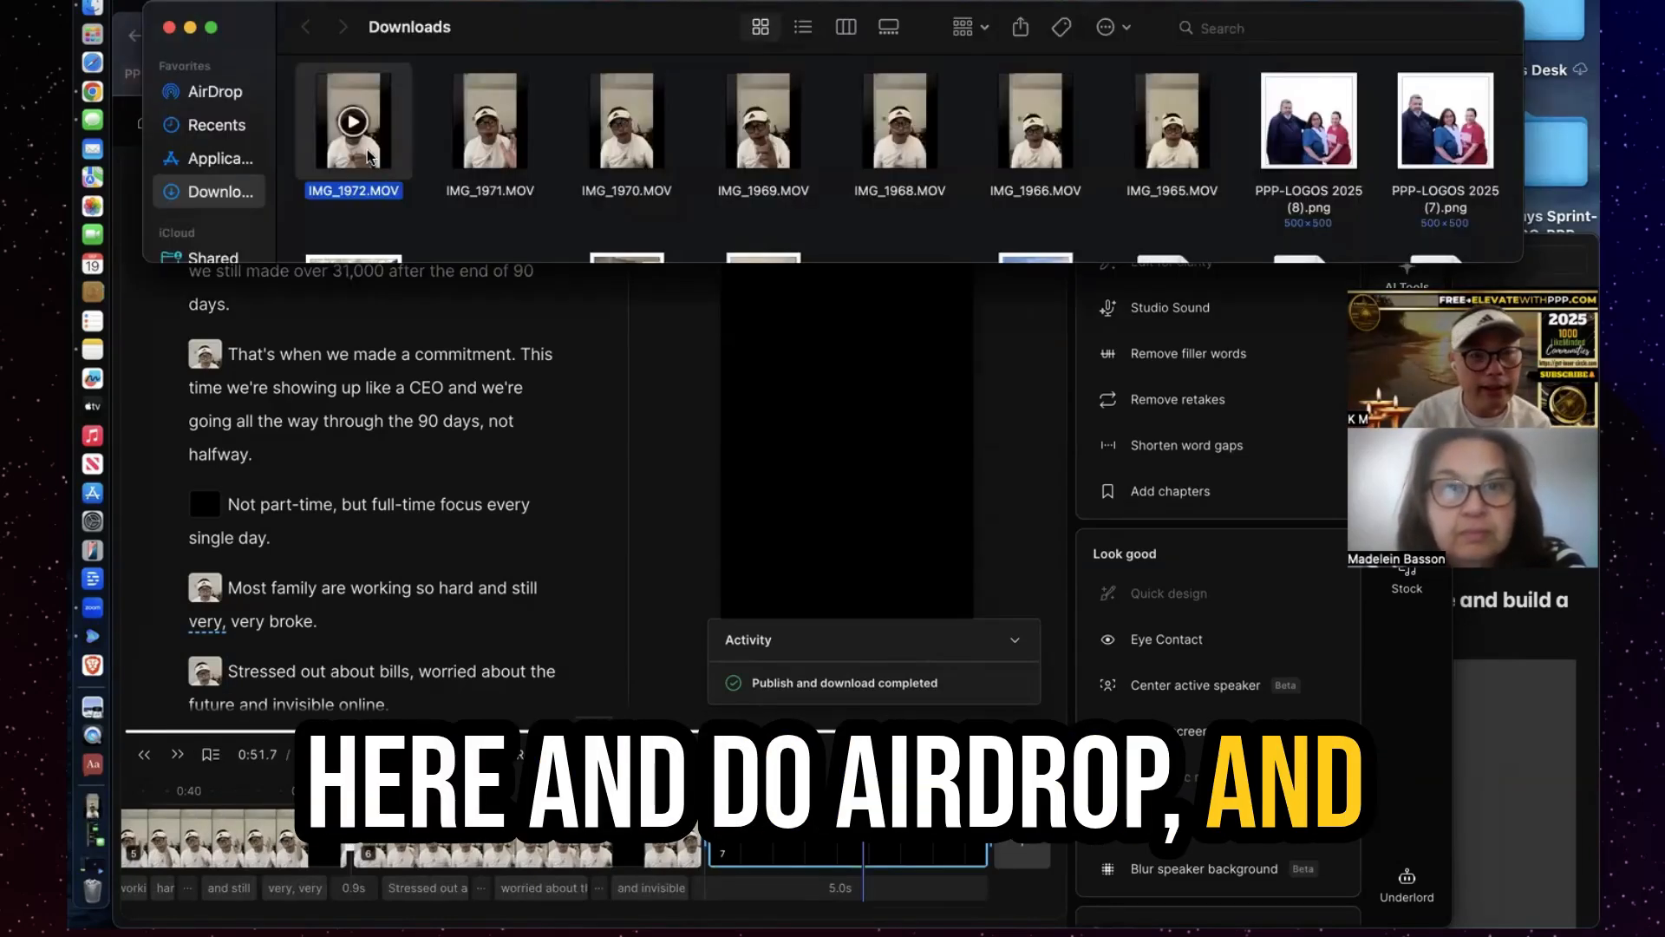
{"action": "left_click_drag", "start_coordinate": [386, 129], "coordinate": [866, 467]}
{"action": "left_click", "coordinate": [859, 840]}
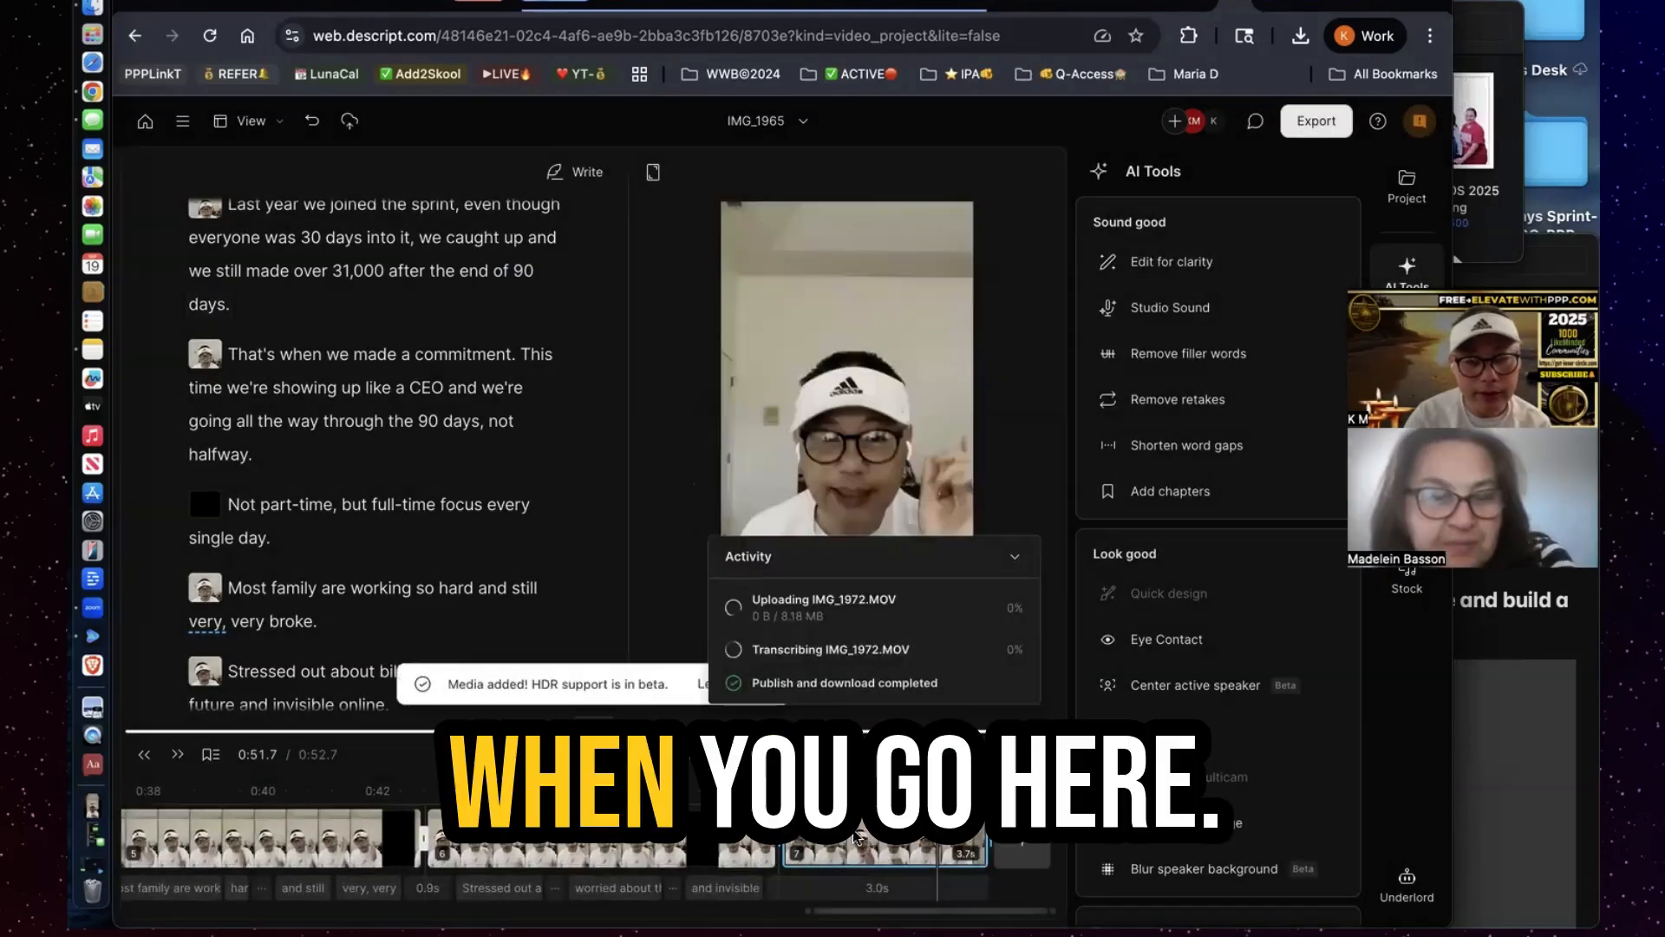
Add an empty scene 8 without choosing a layout, and check the scene order in the scene overview
{"action": "left_click", "coordinate": [1022, 841]}
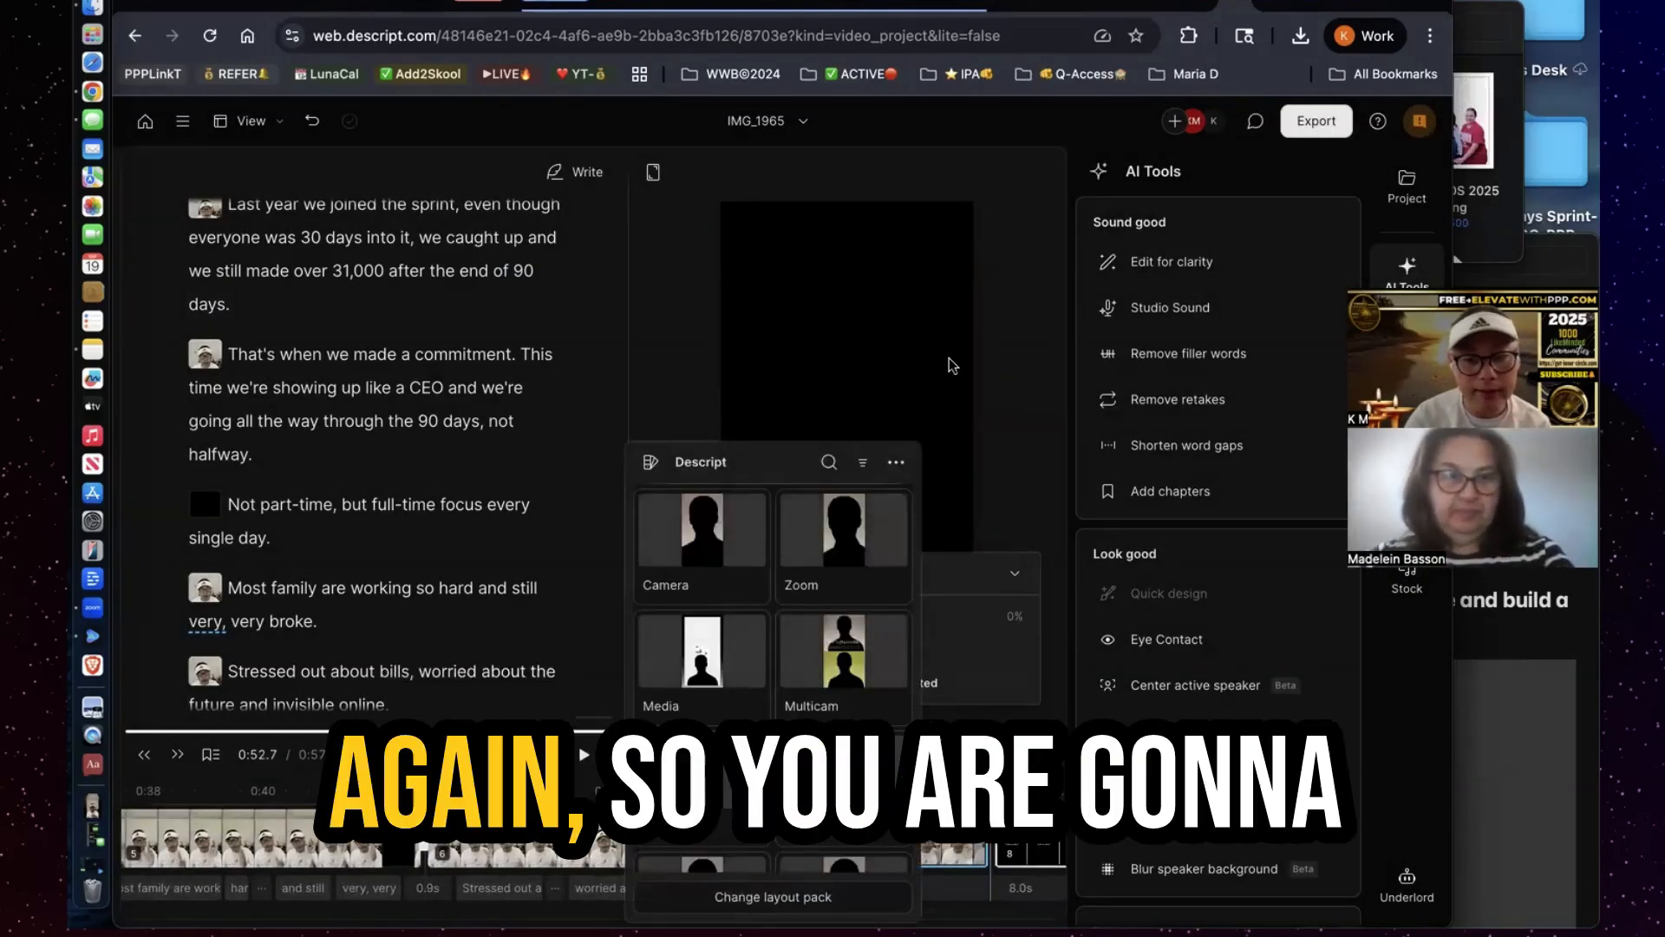
{"action": "left_click", "coordinate": [952, 361]}
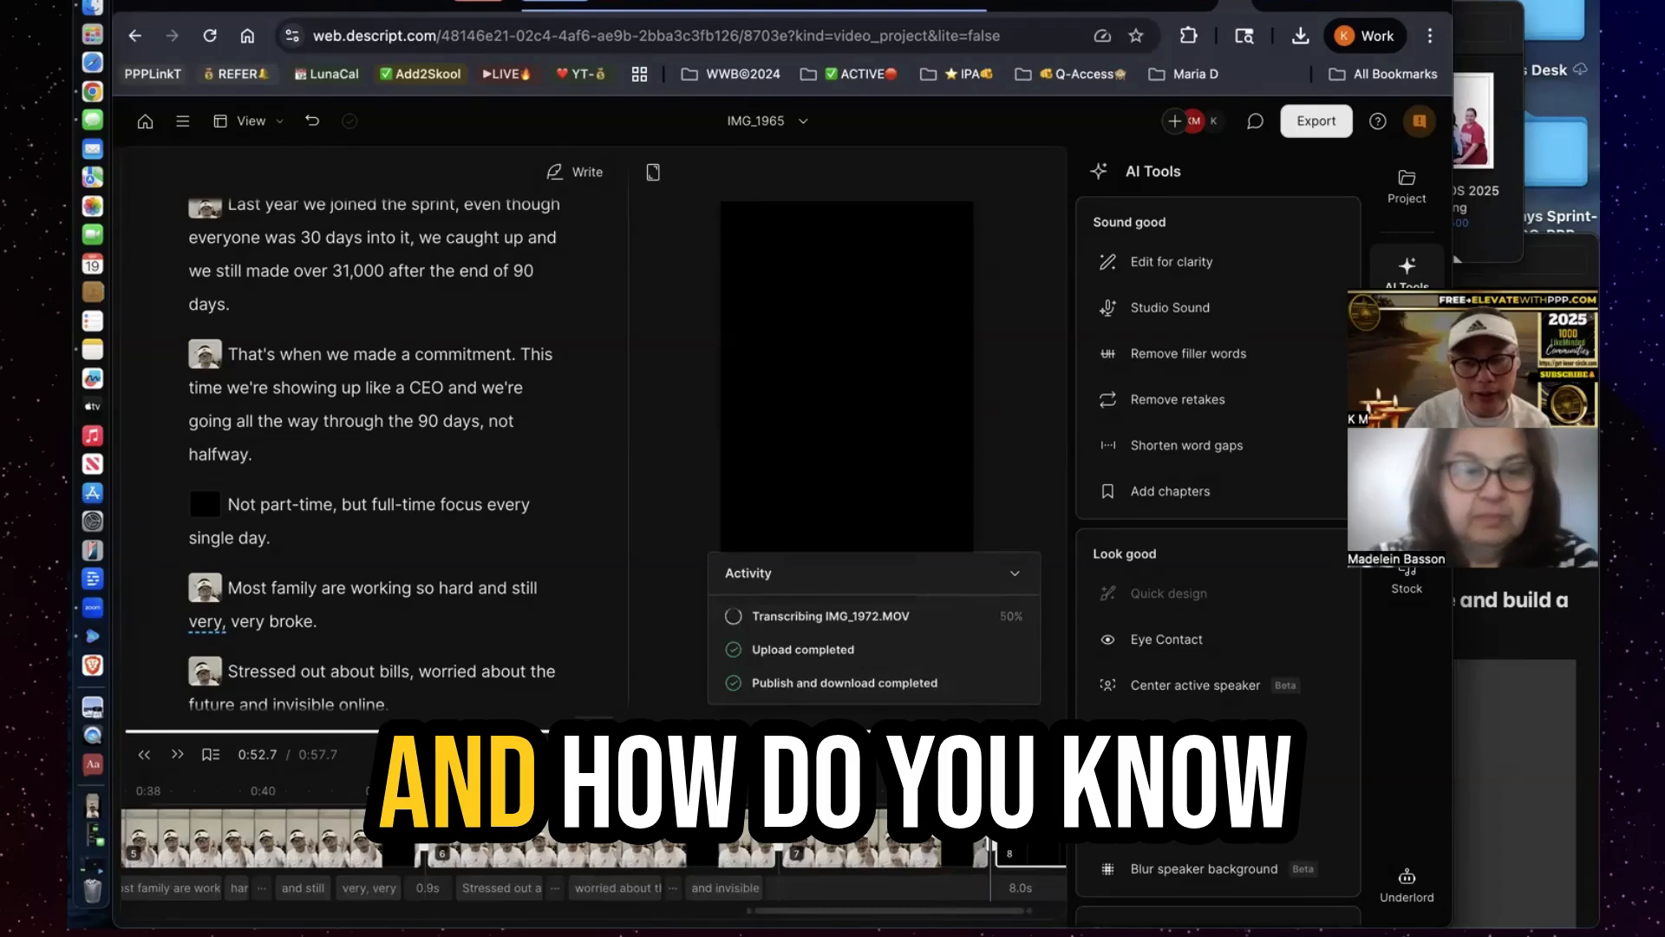
{"action": "left_click", "coordinate": [1040, 754]}
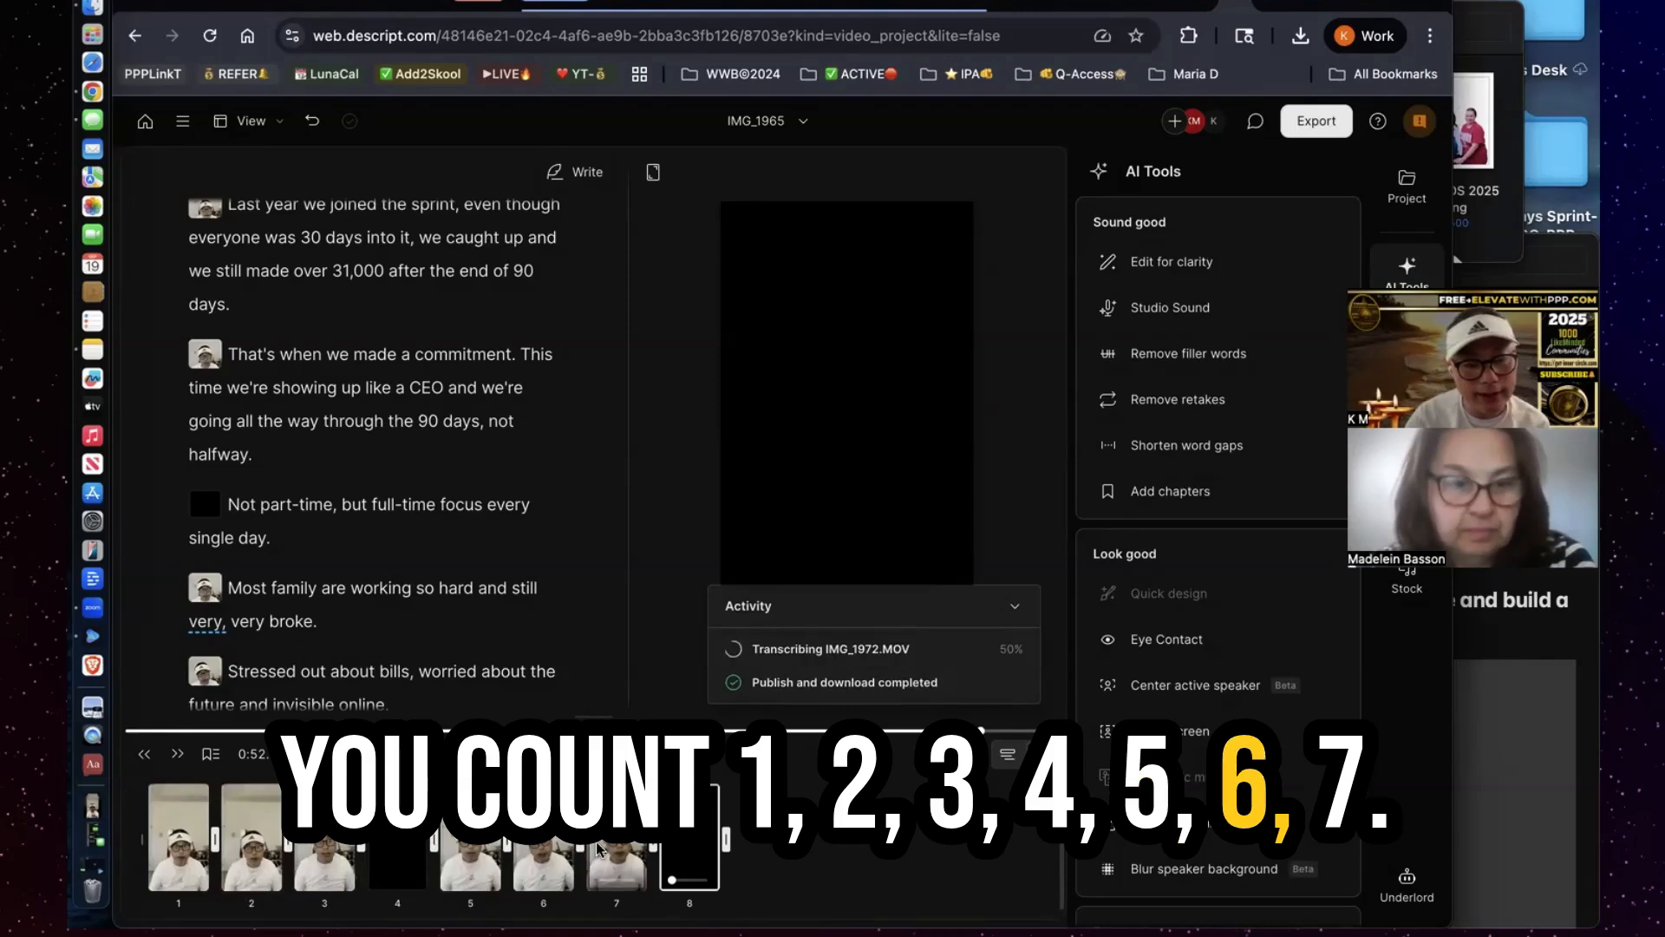
{"action": "left_click", "coordinate": [1040, 755]}
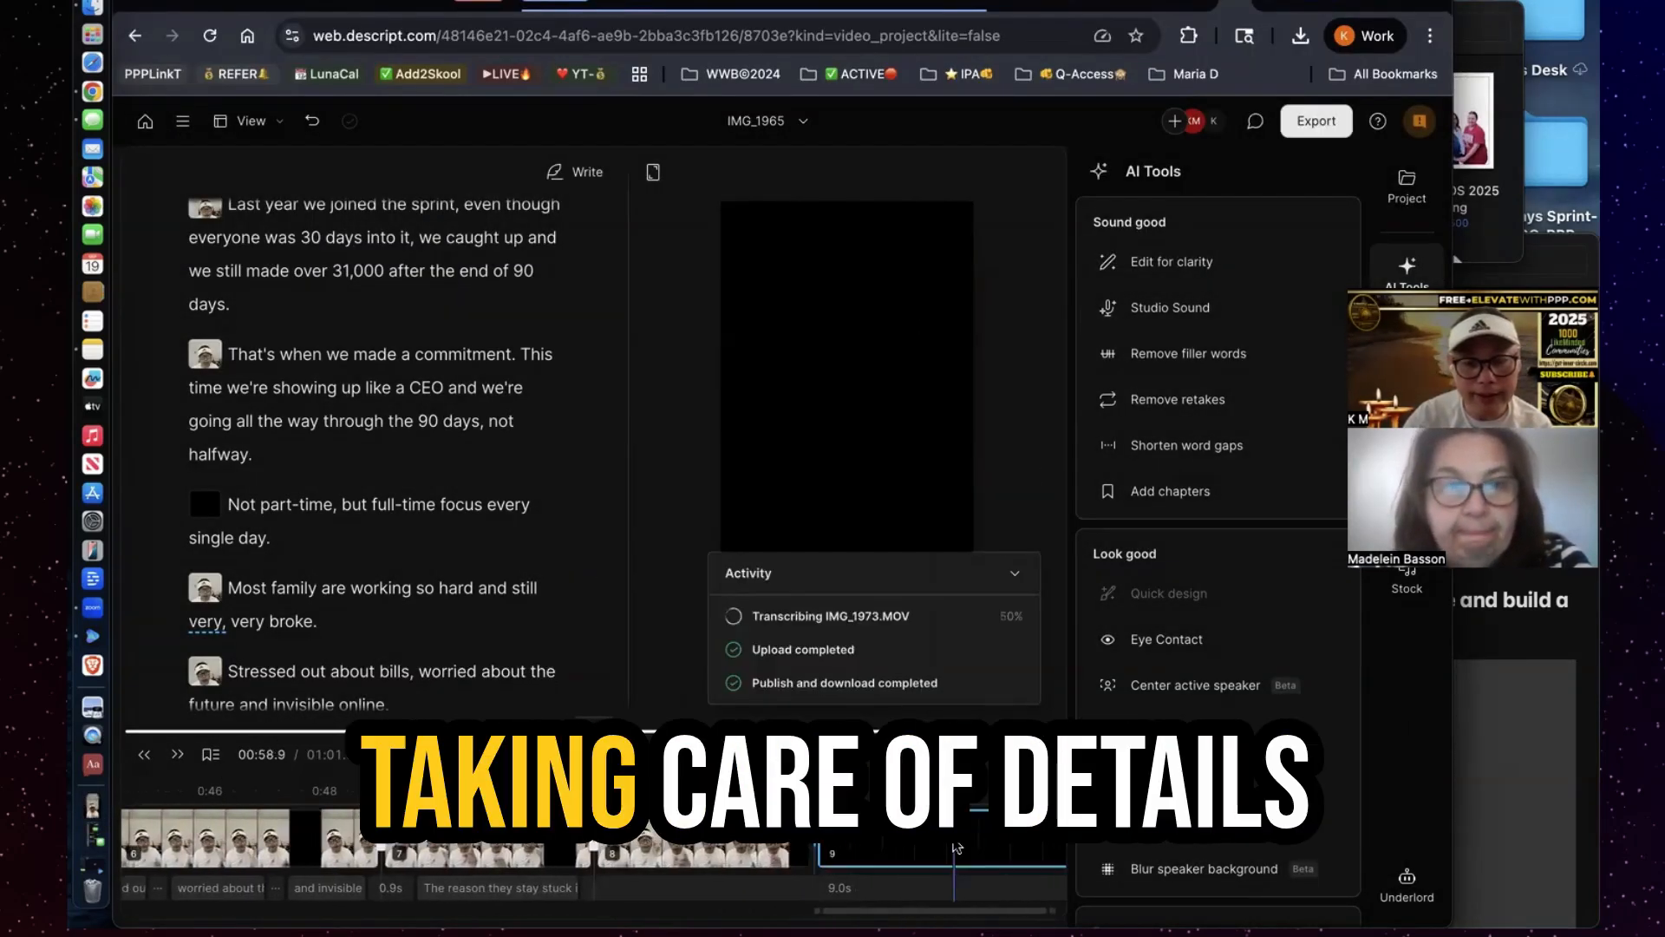
Leave the new scene 10 without a layout, fill it with IMG_1975.MOV from Downloads, and accept English transcription
{"action": "scroll", "coordinate": [957, 847], "scroll_direction": "right", "scroll_amount": 3}
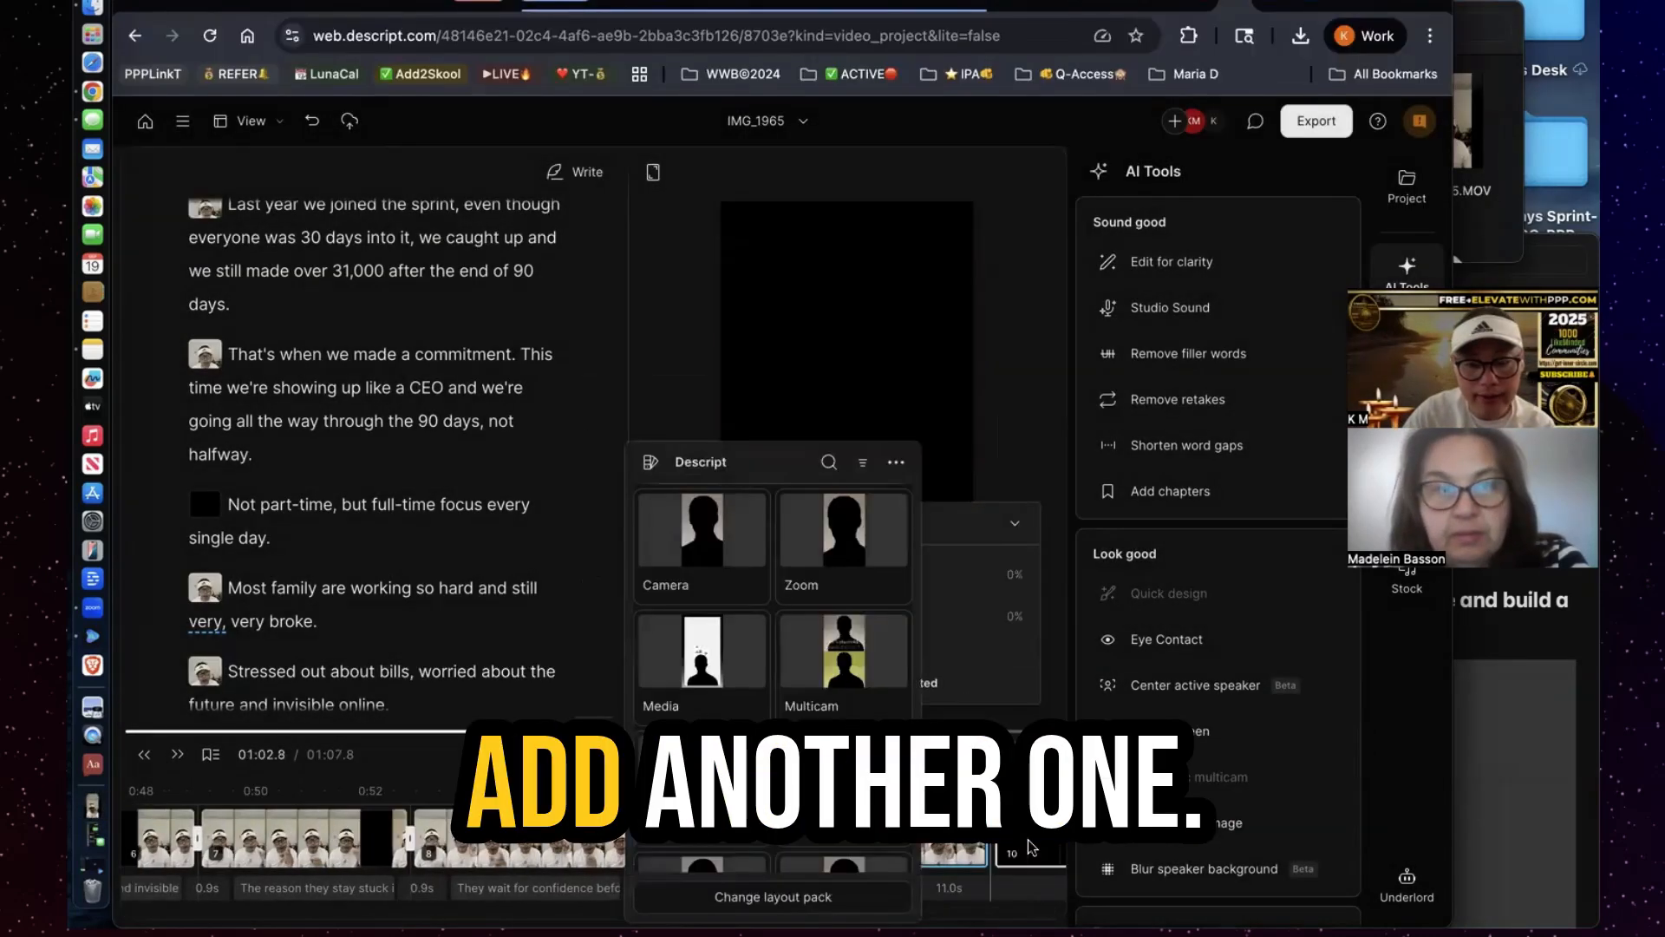
{"action": "left_click", "coordinate": [967, 590]}
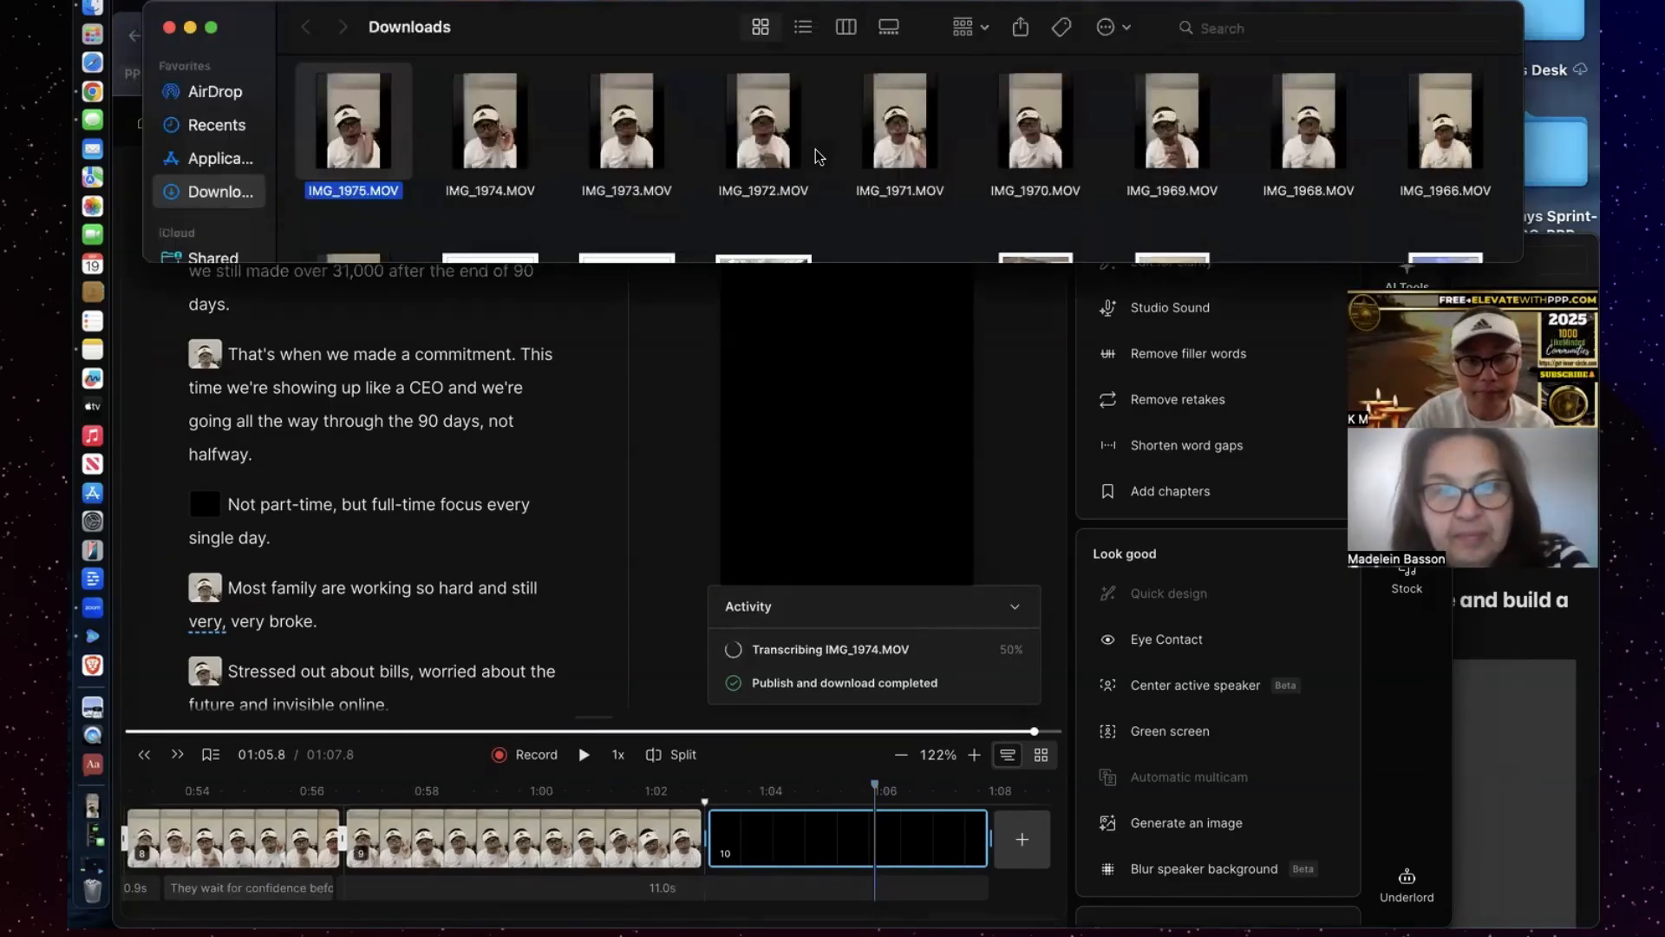
{"action": "left_click_drag", "start_coordinate": [396, 100], "coordinate": [866, 419]}
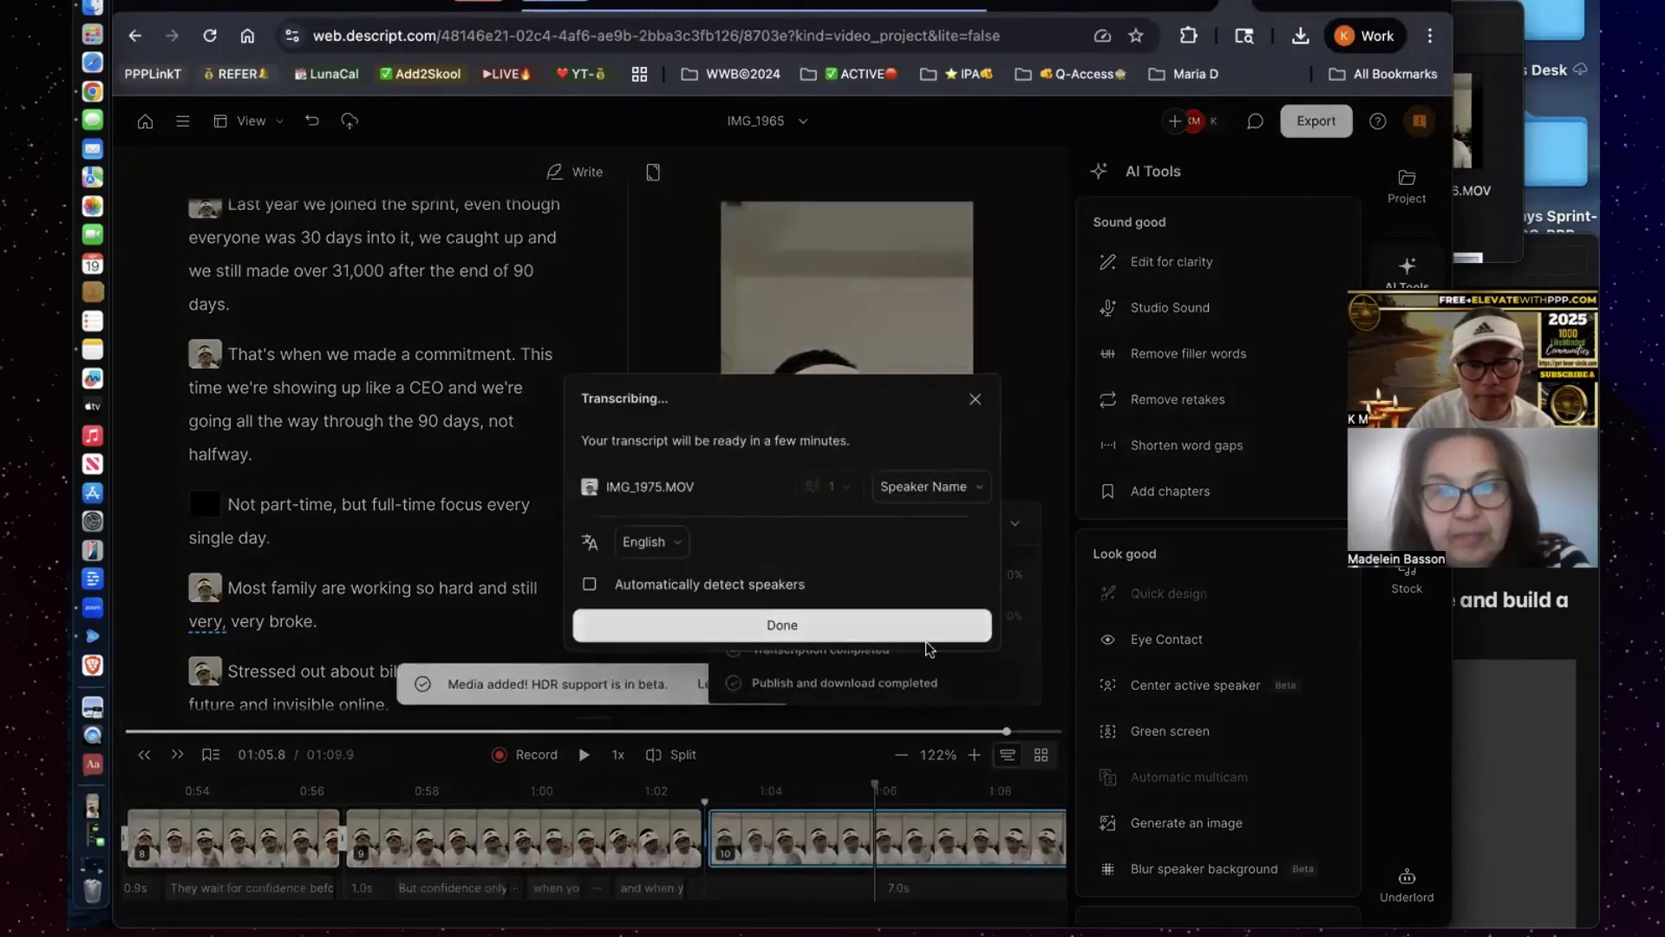
{"action": "left_click", "coordinate": [927, 641]}
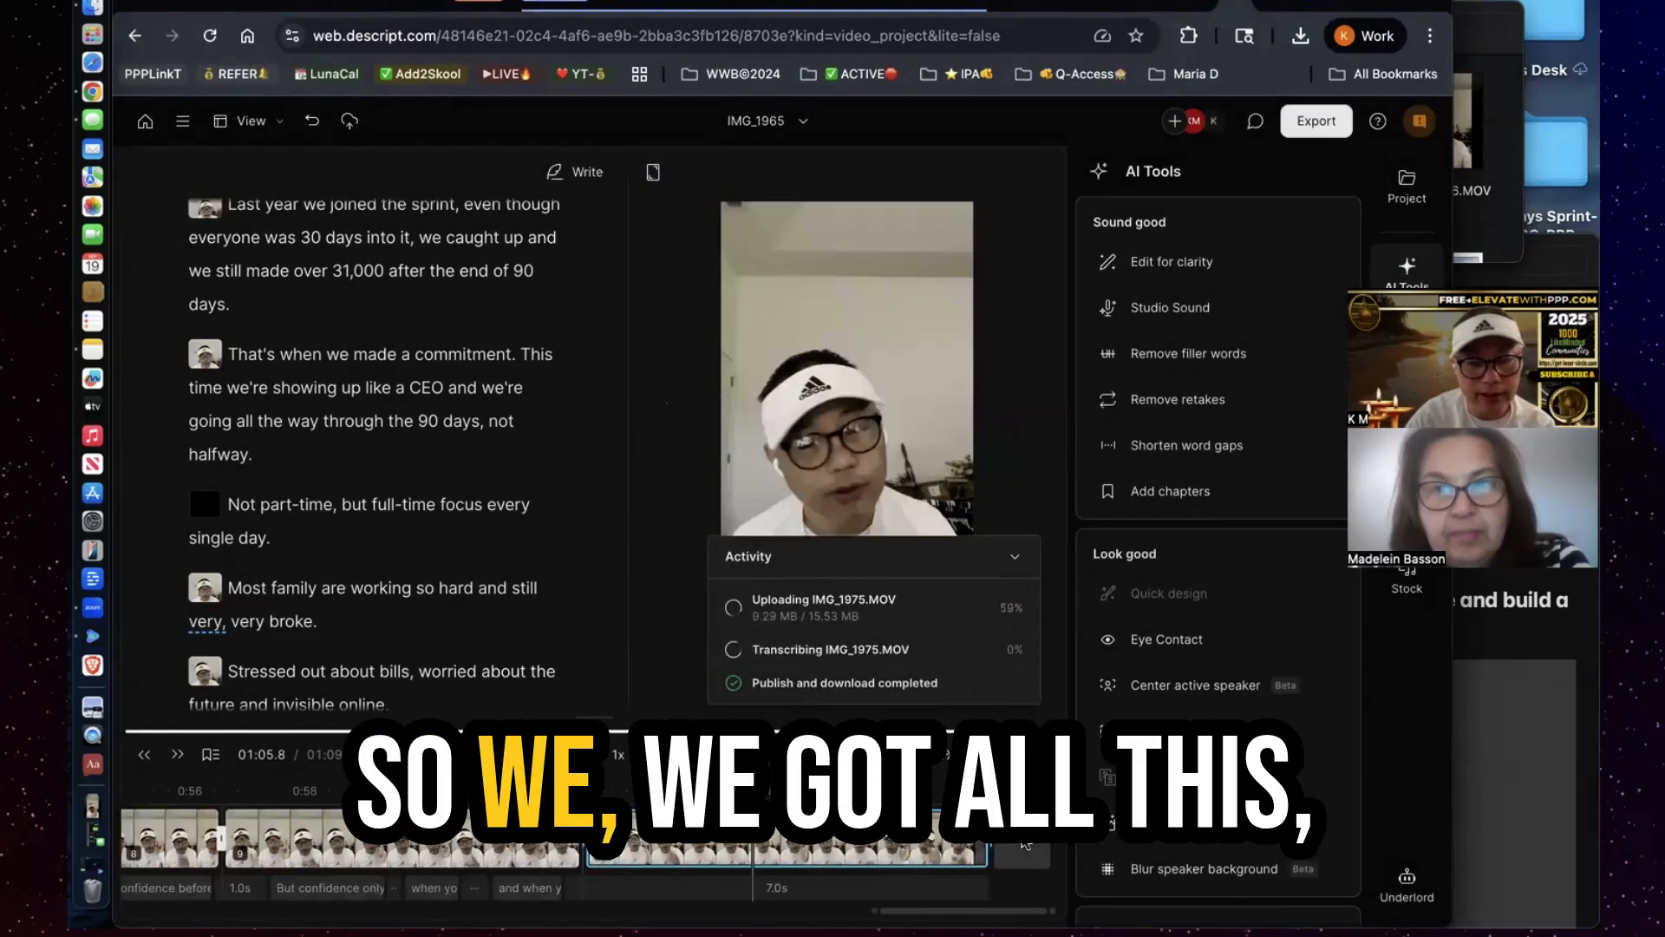
Add an empty scene 11, place IMG_1976.MOV from Downloads in it, and accept its transcription settings
{"action": "left_click", "coordinate": [1018, 852]}
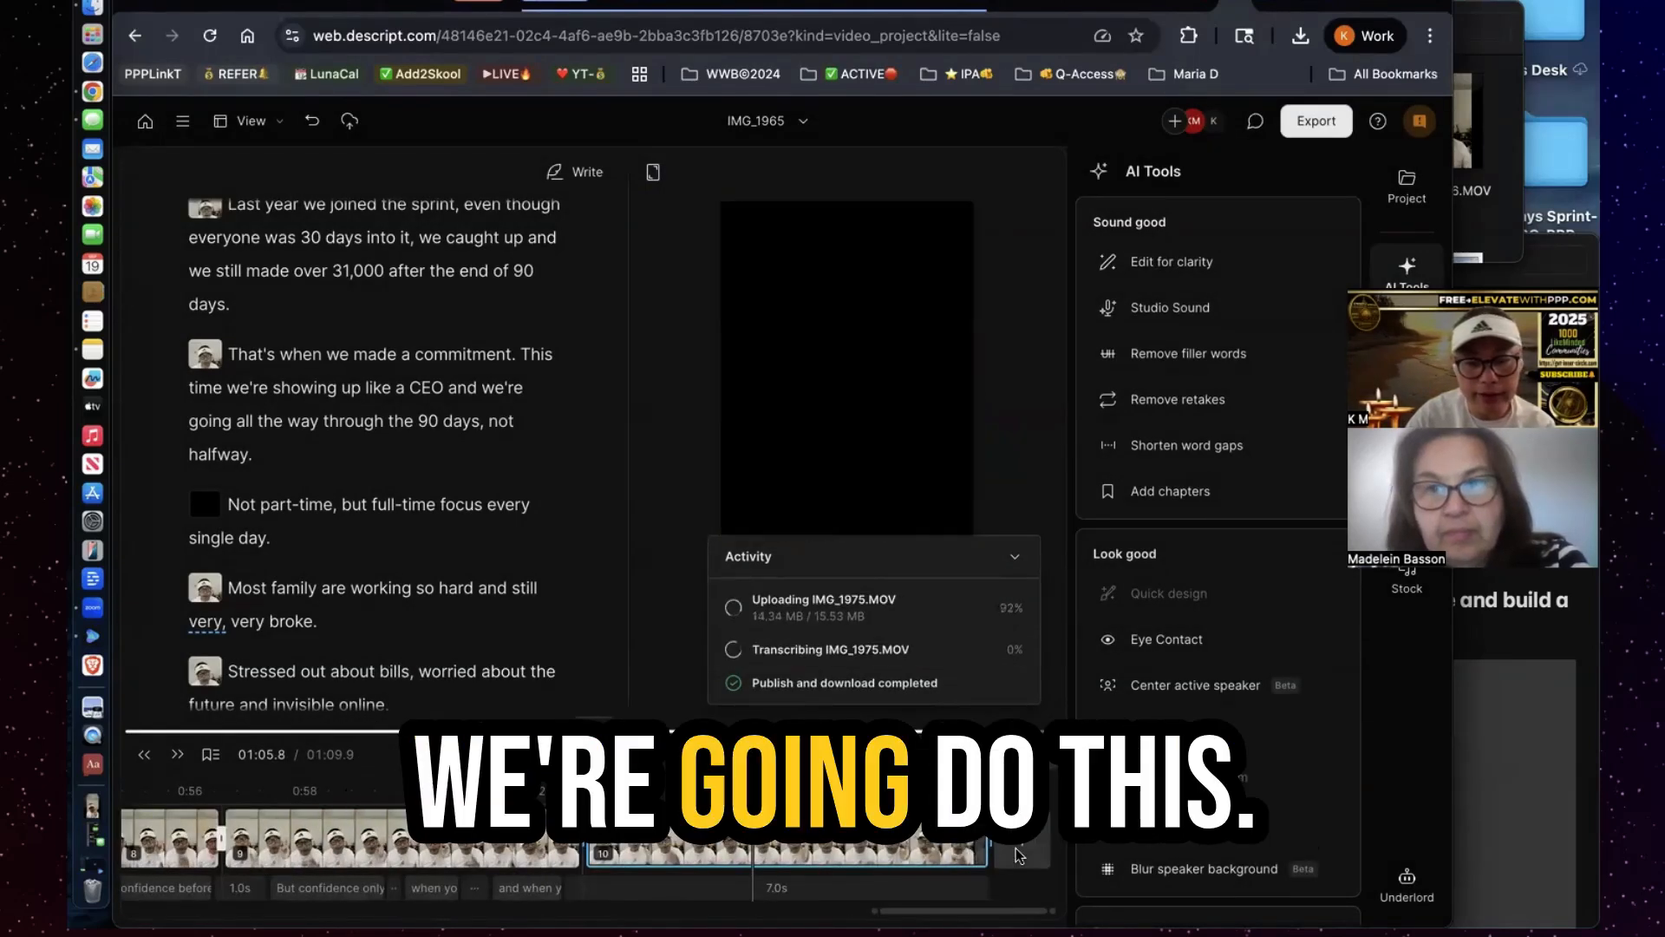
{"action": "left_click", "coordinate": [986, 434]}
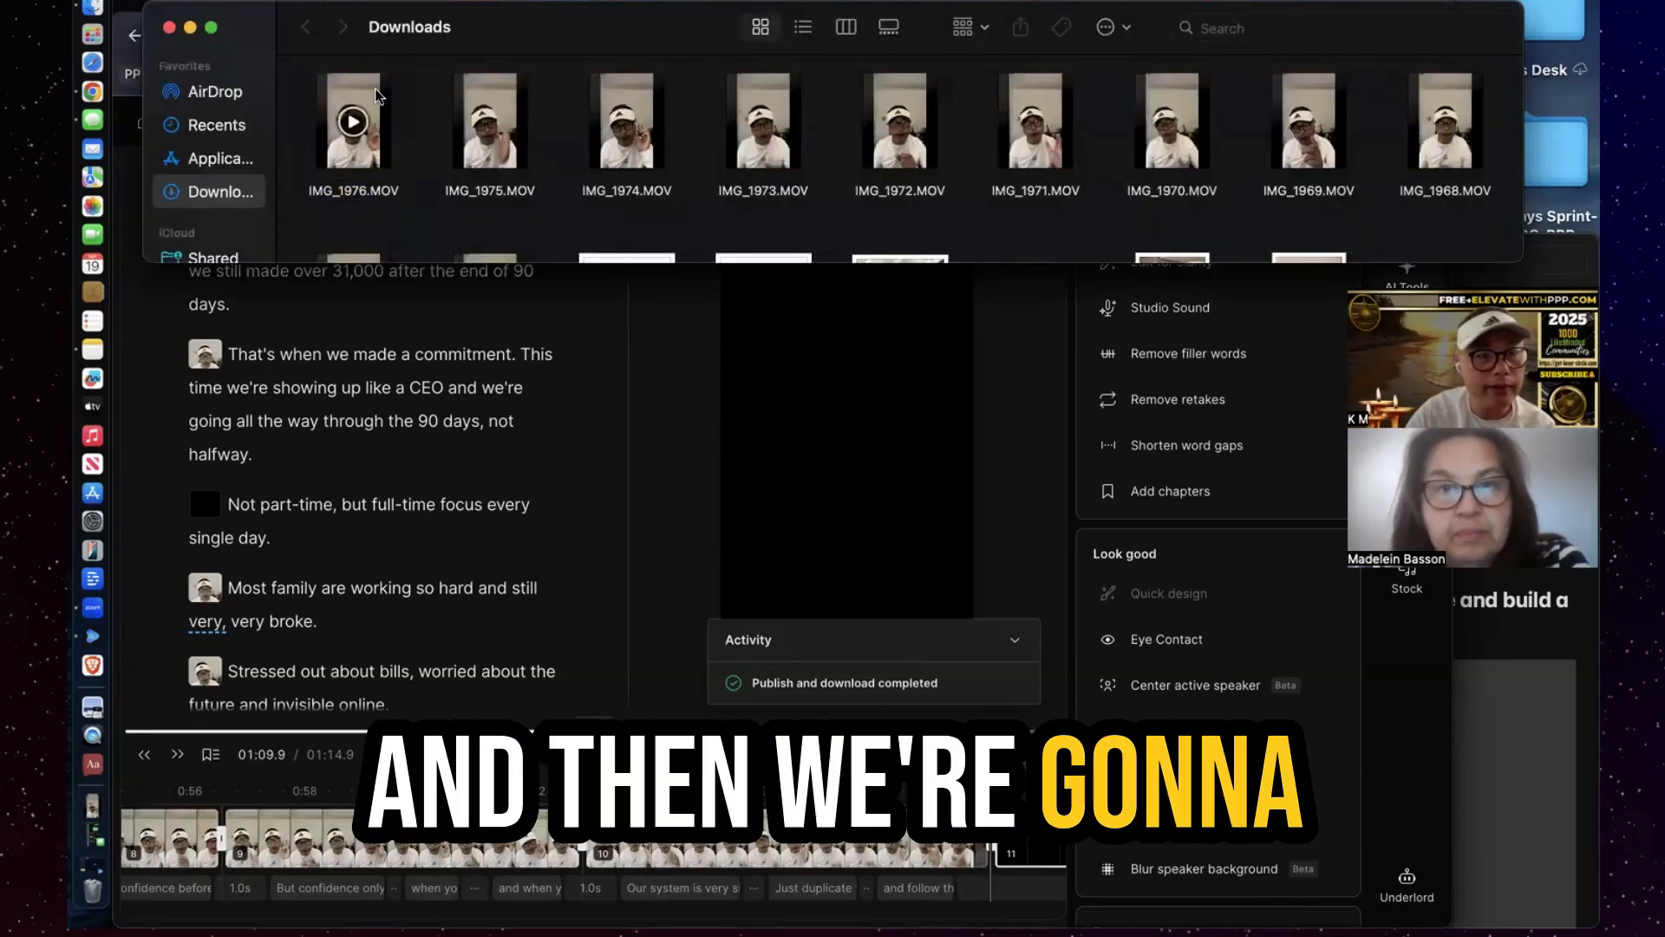
{"action": "left_click_drag", "start_coordinate": [377, 95], "coordinate": [907, 438]}
{"action": "left_click", "coordinate": [922, 636]}
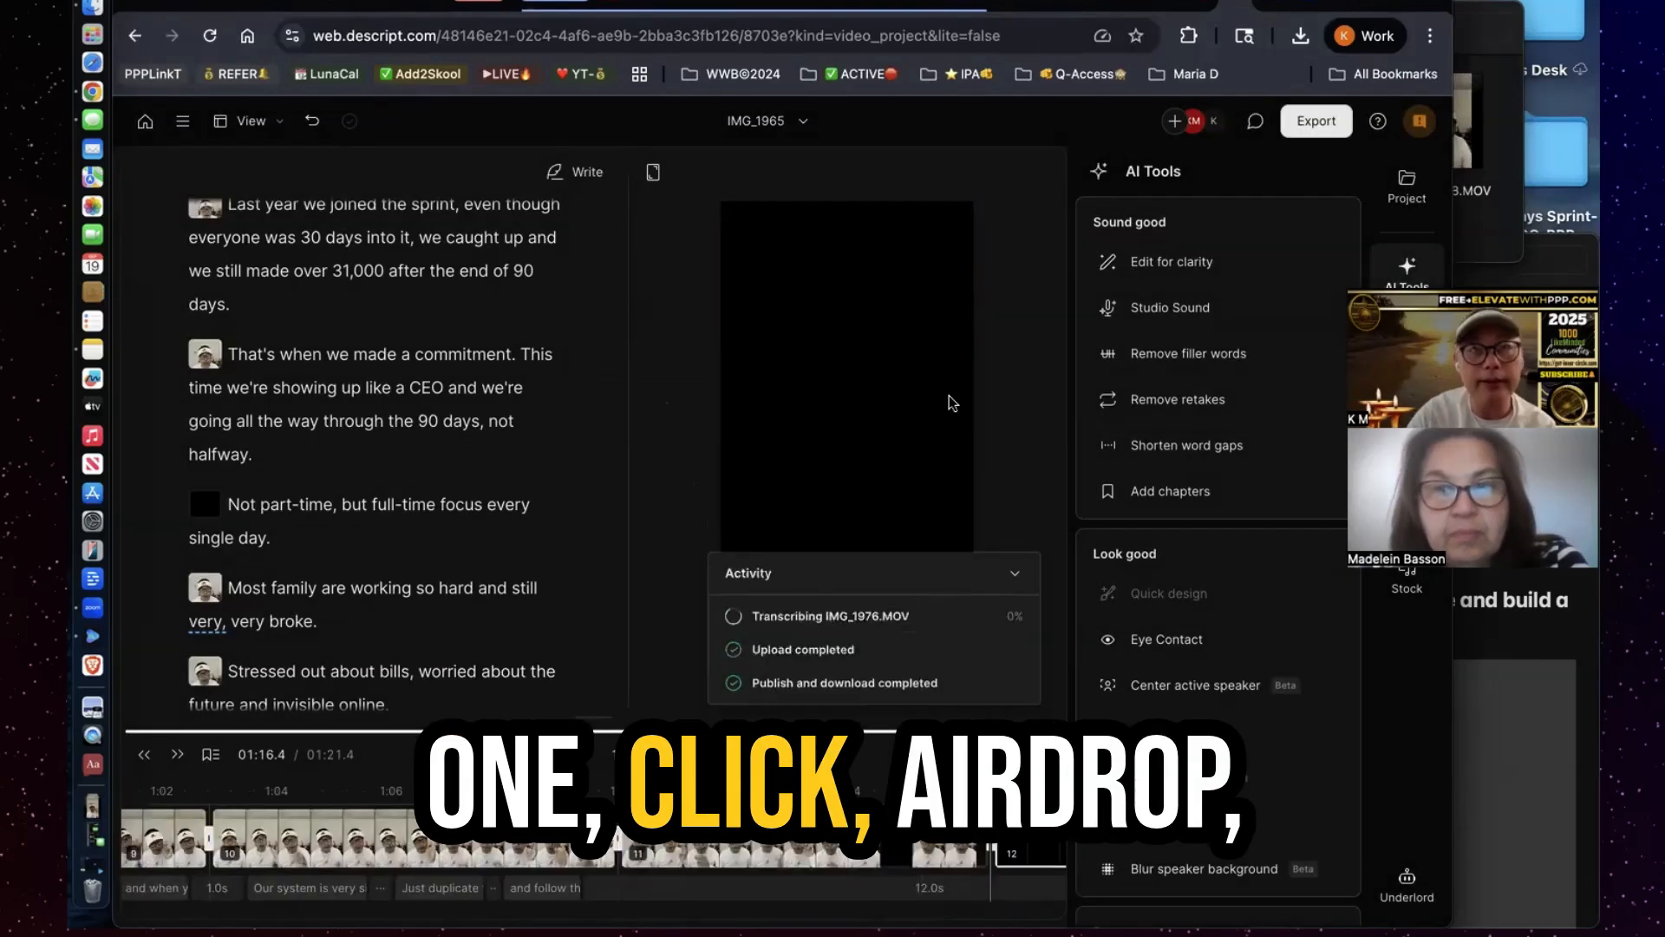
Place IMG_1977.MOV from Downloads into scene 12 and add an empty scene 13 without a layout
{"action": "key", "text": "super+Tab"}
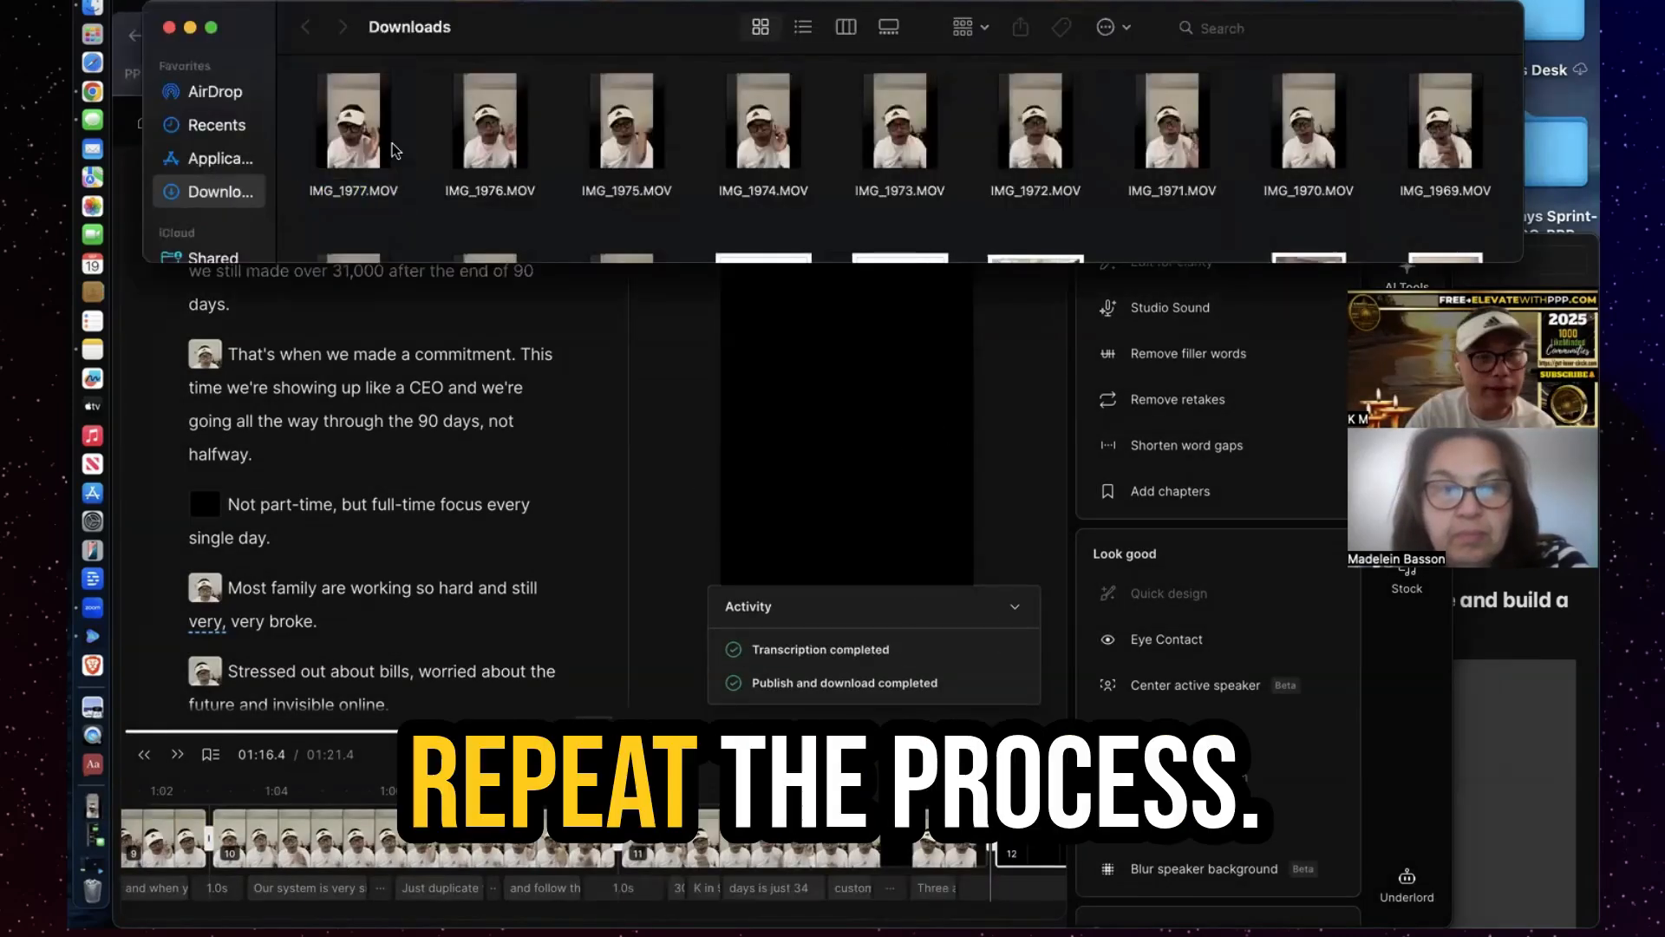
{"action": "left_click", "coordinate": [394, 149]}
{"action": "left_click_drag", "start_coordinate": [466, 204], "coordinate": [825, 451]}
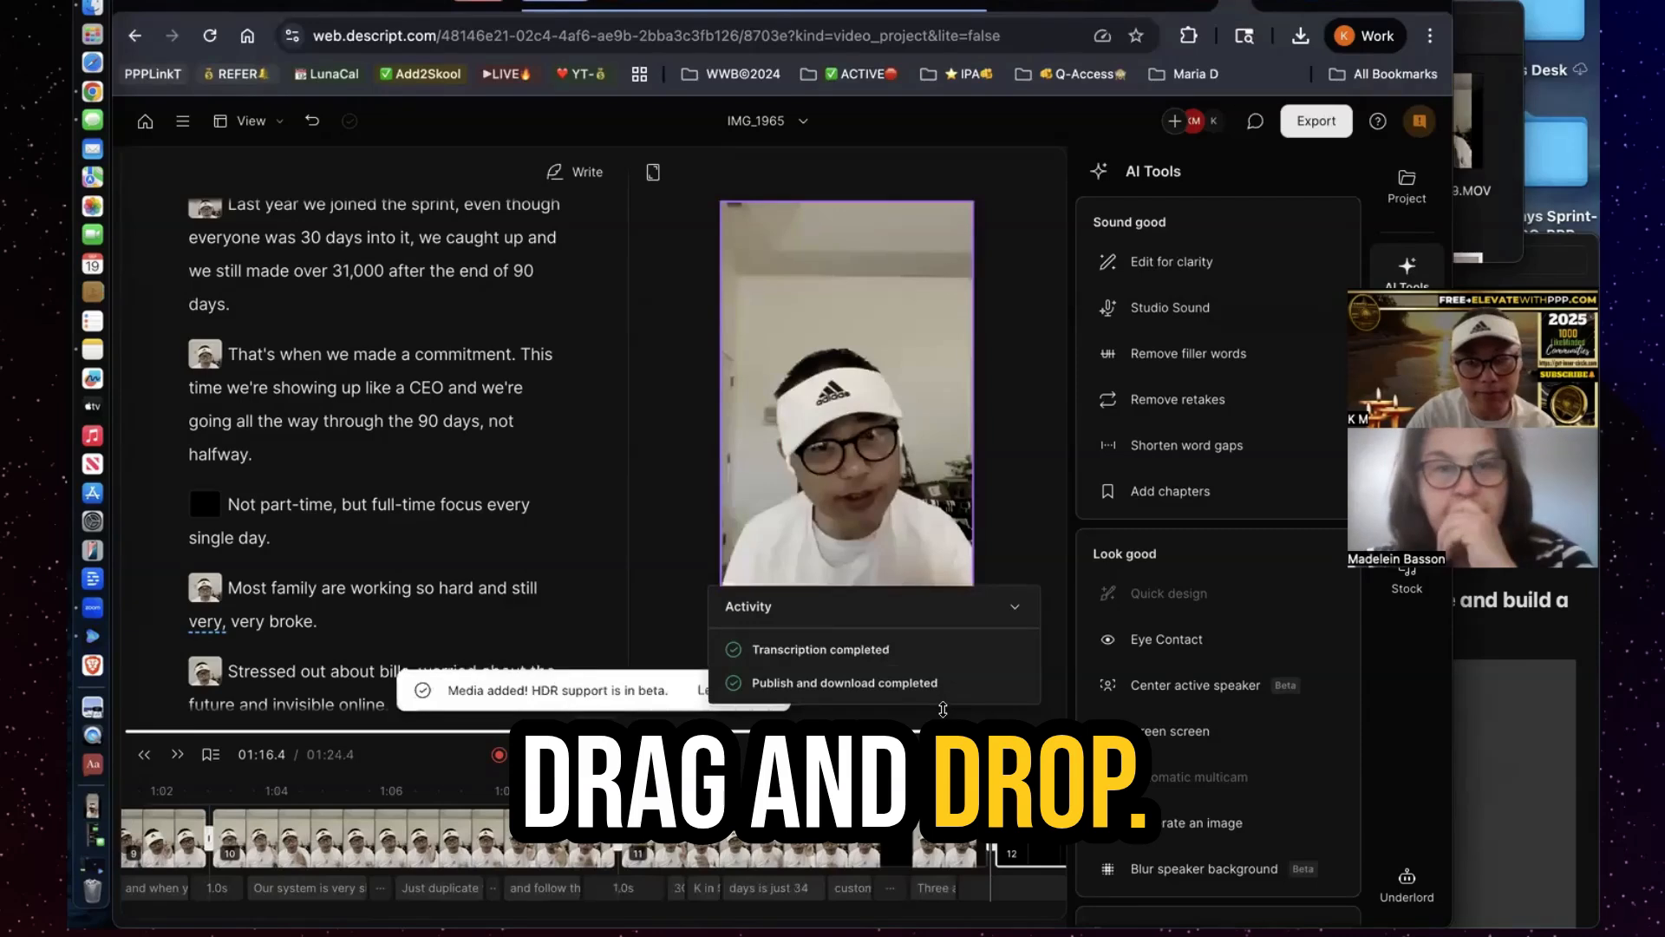
{"action": "scroll", "coordinate": [868, 833], "scroll_direction": "right", "scroll_amount": 3}
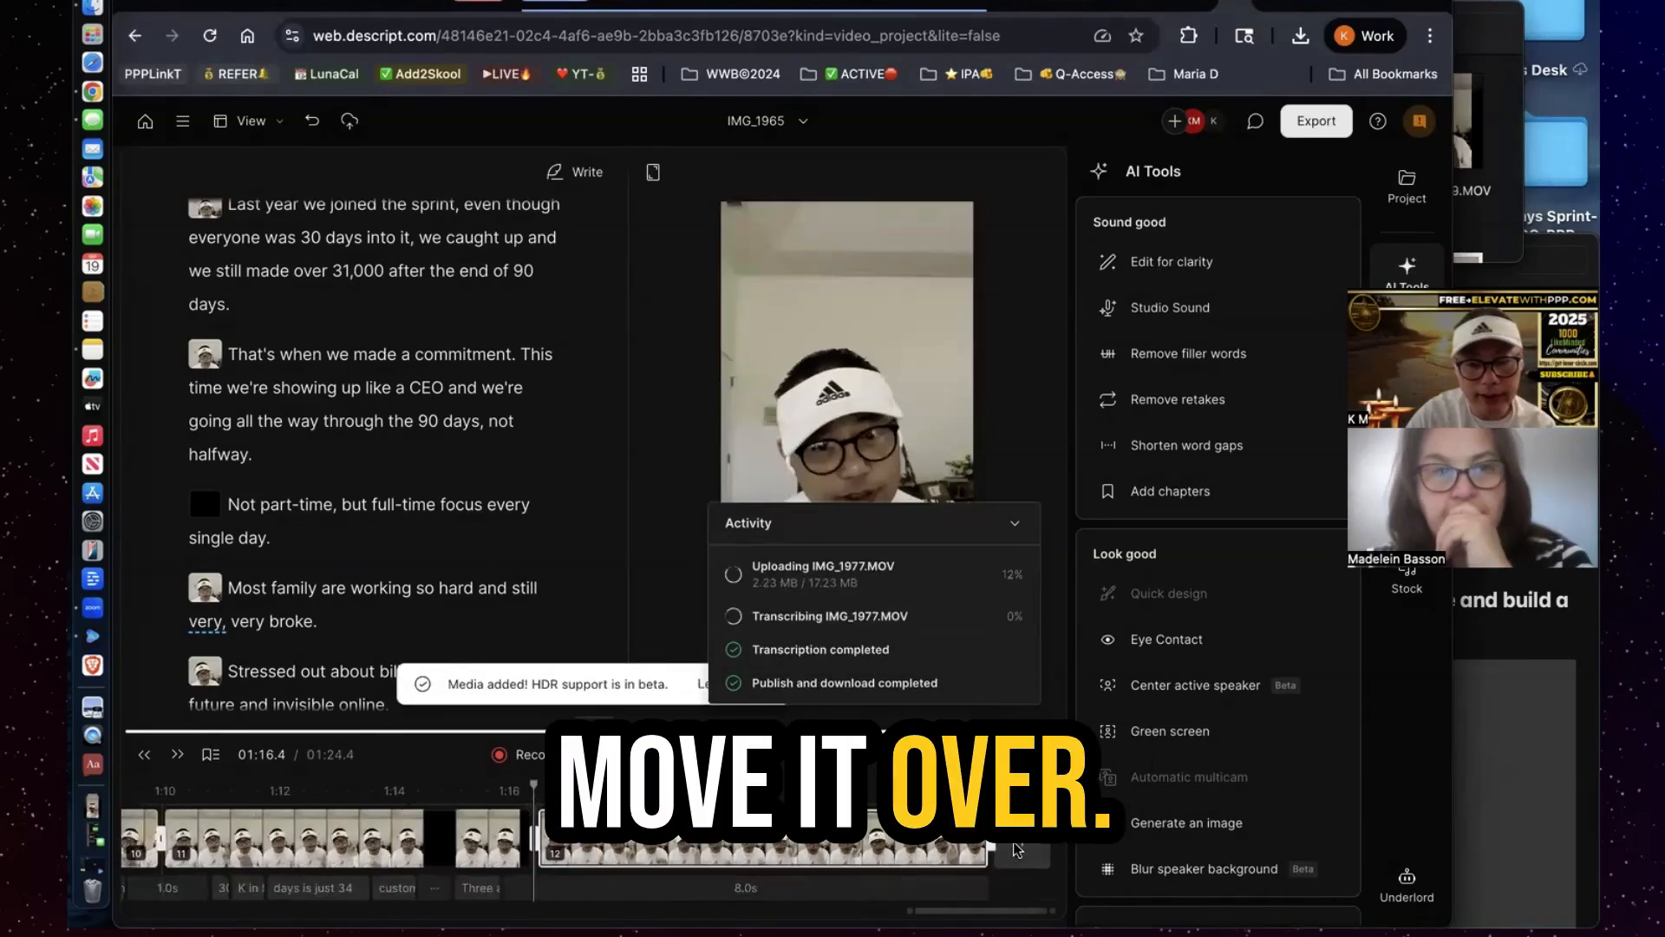
{"action": "left_click", "coordinate": [1016, 850]}
{"action": "left_click", "coordinate": [957, 400]}
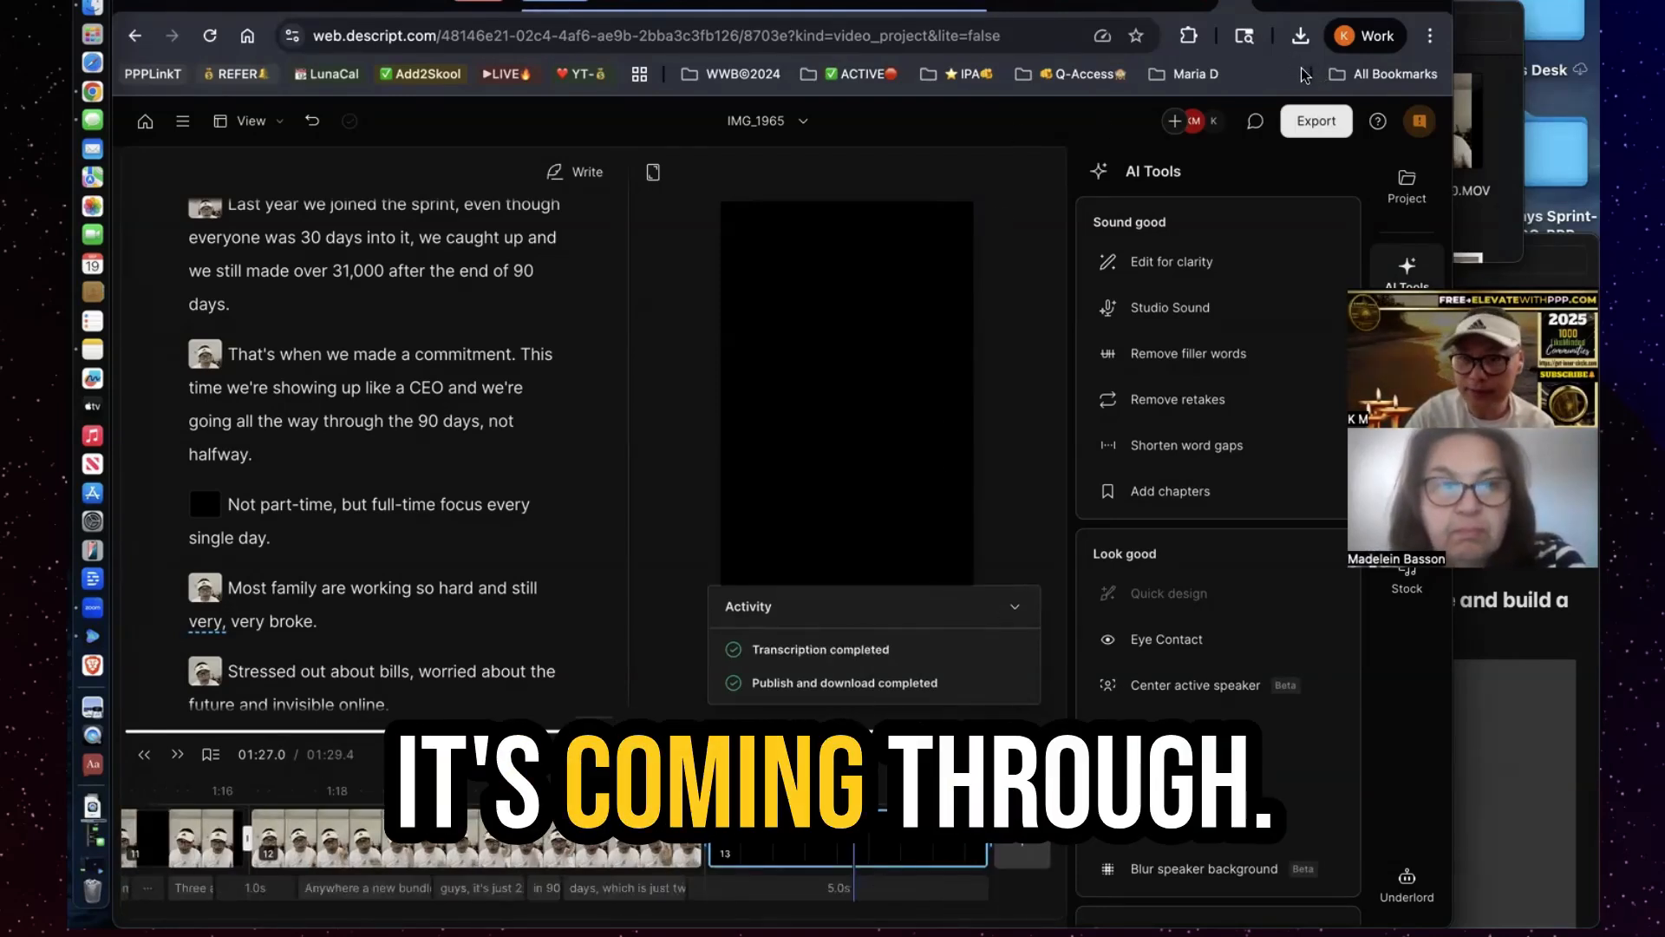
Place IMG_1978.MOV from Downloads into scene 13 with English transcription, and add an empty scene 14 without a layout
{"action": "left_click", "coordinate": [1368, 79]}
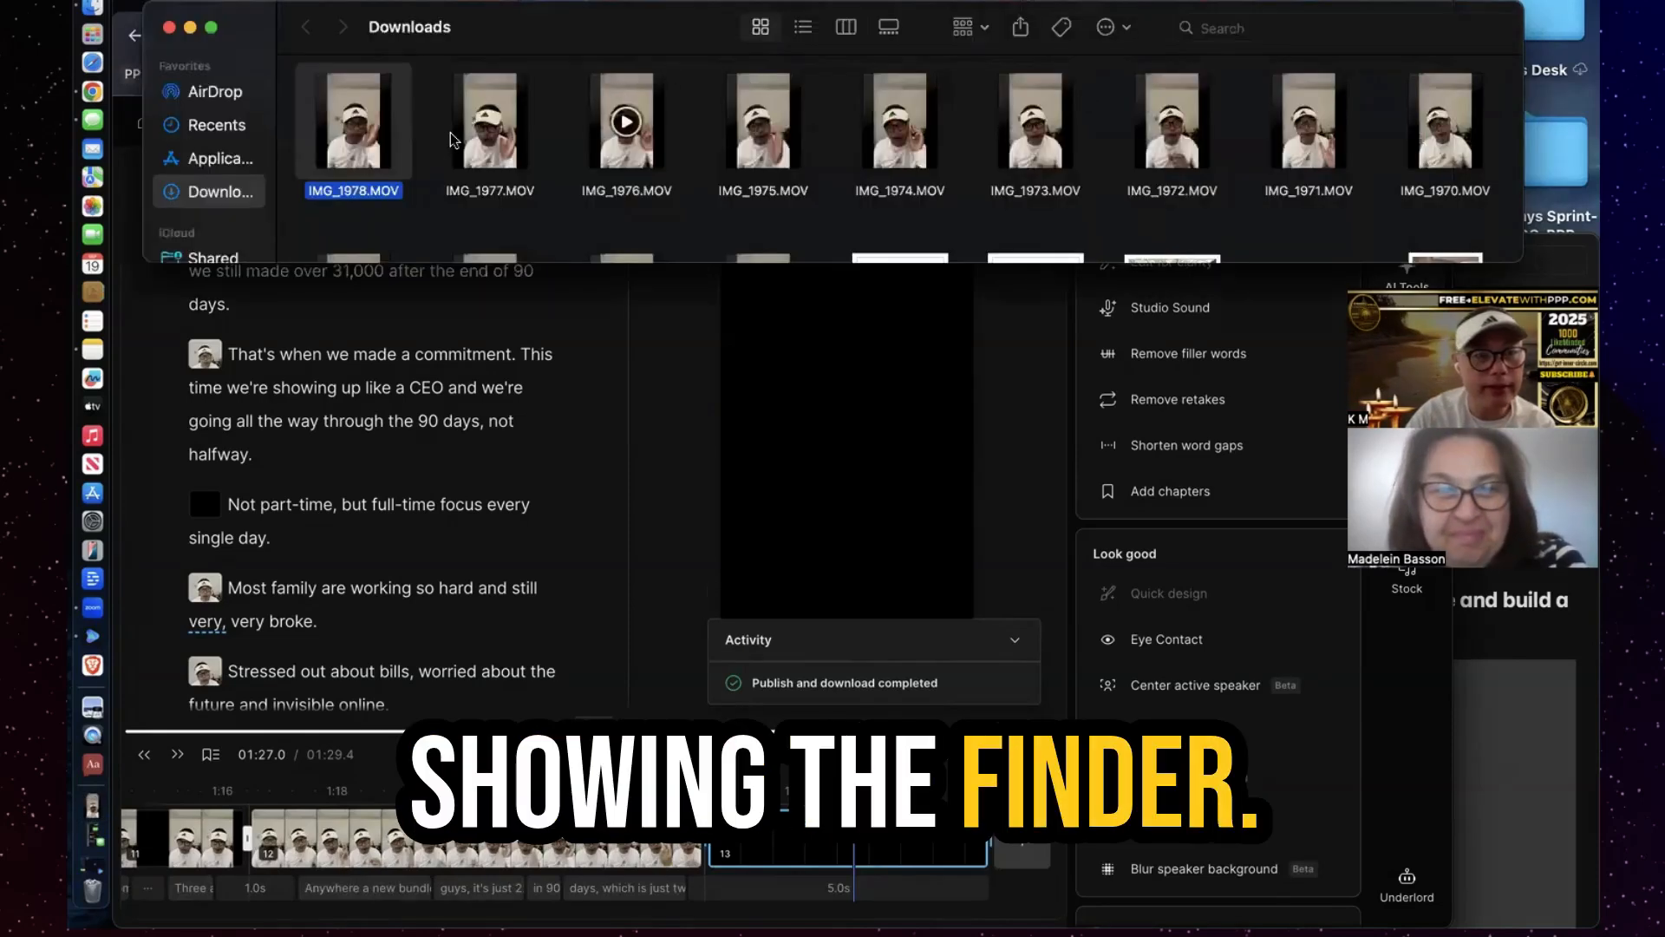
{"action": "left_click_drag", "start_coordinate": [385, 137], "coordinate": [993, 843]}
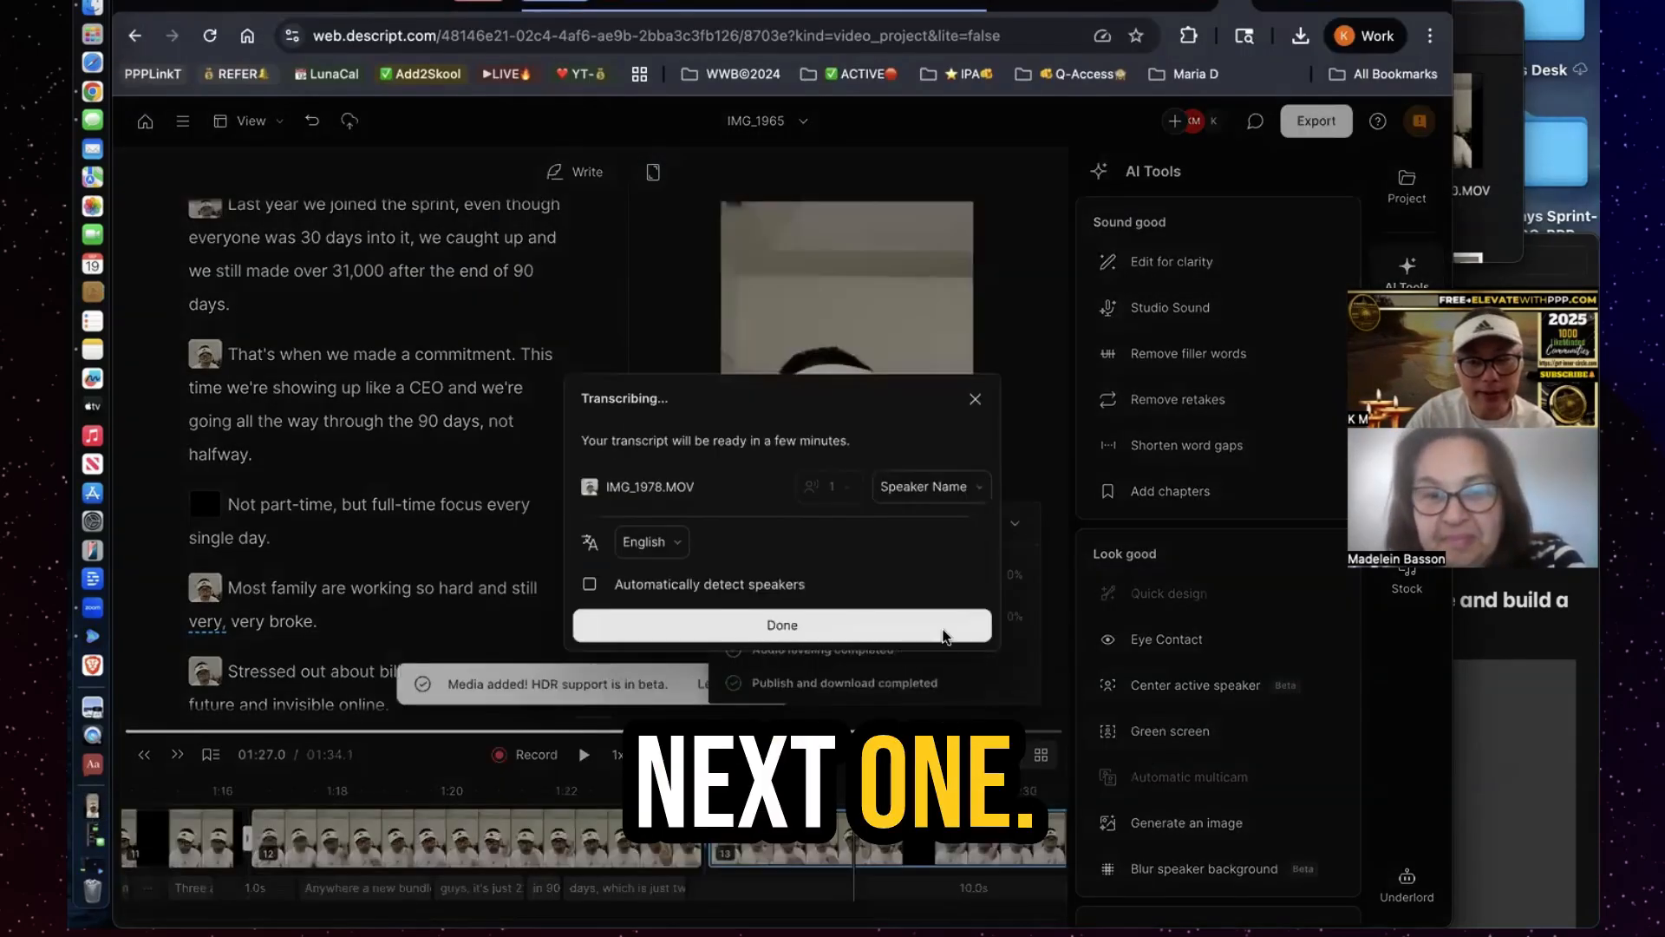
{"action": "left_click", "coordinate": [944, 632]}
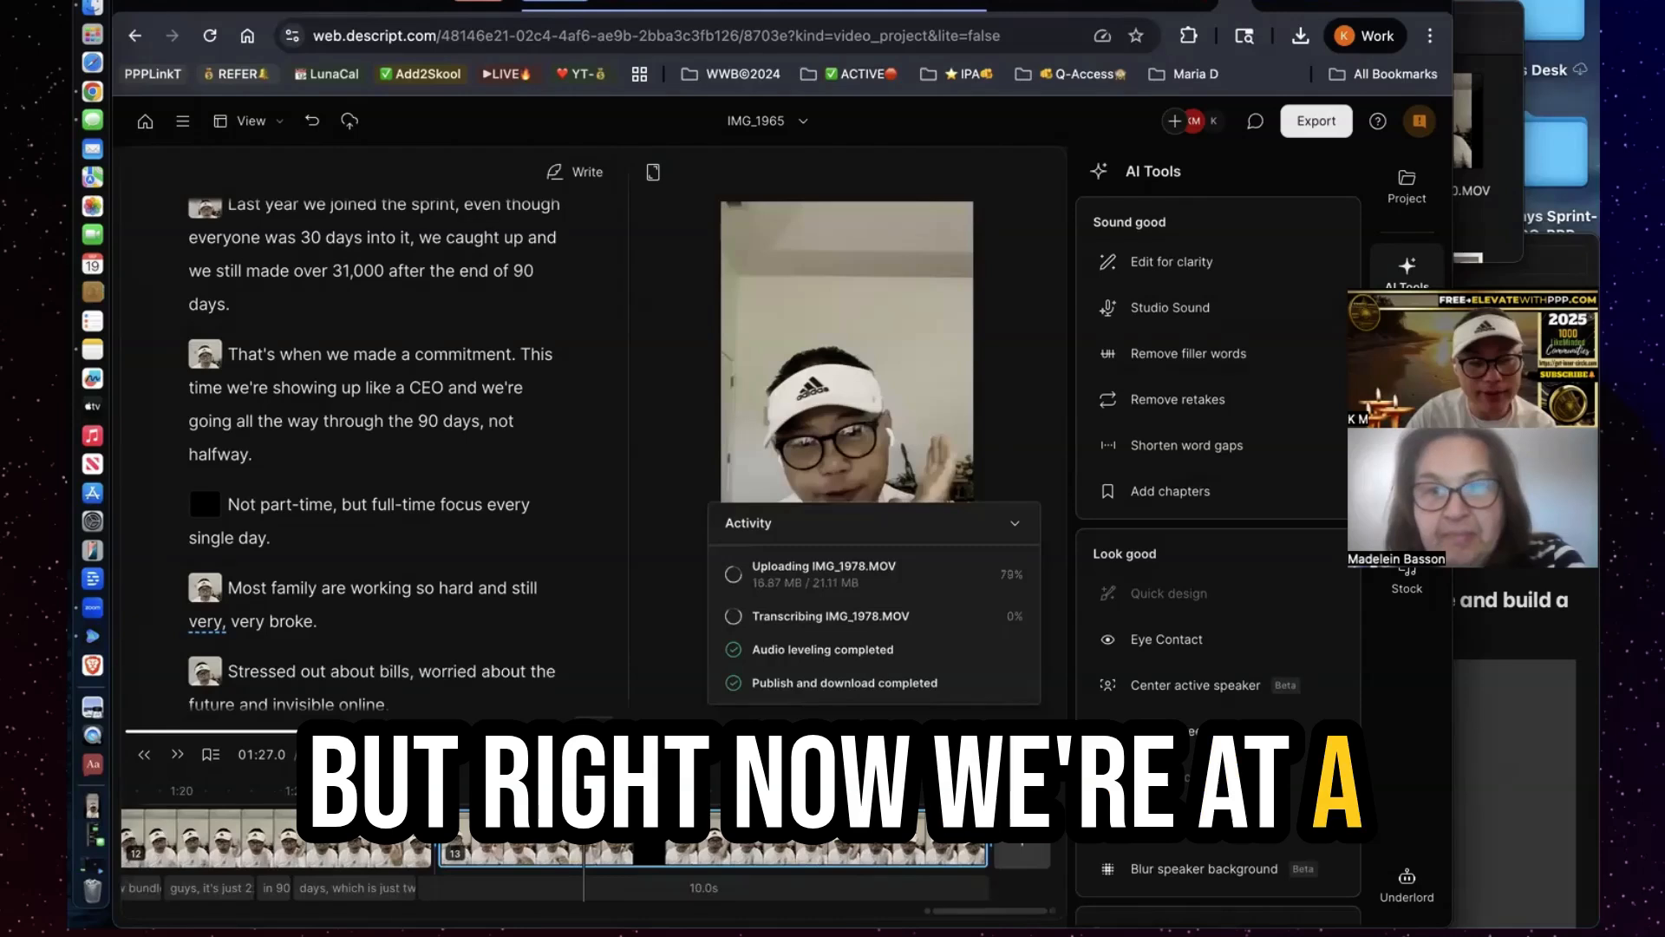
{"action": "left_click", "coordinate": [1019, 856]}
{"action": "left_click", "coordinate": [974, 366]}
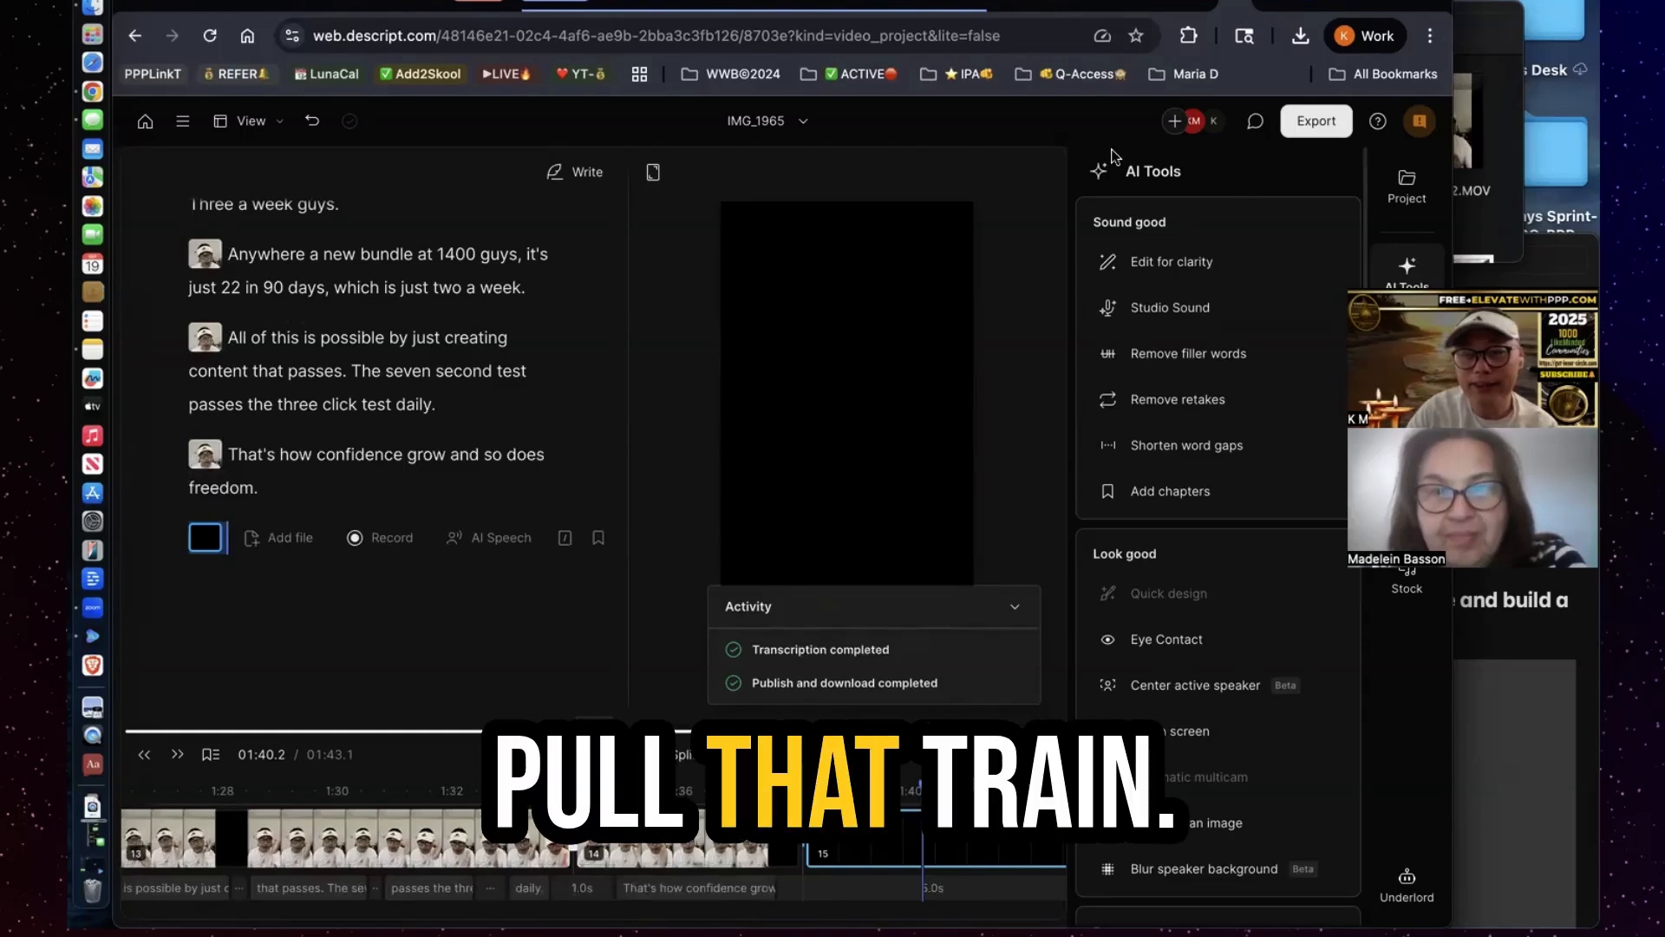
Place IMG_1980.MOV in scene 15 and IMG_1981.MOV in scene 16 from Downloads, accepting English transcription
{"action": "left_click", "coordinate": [1487, 43]}
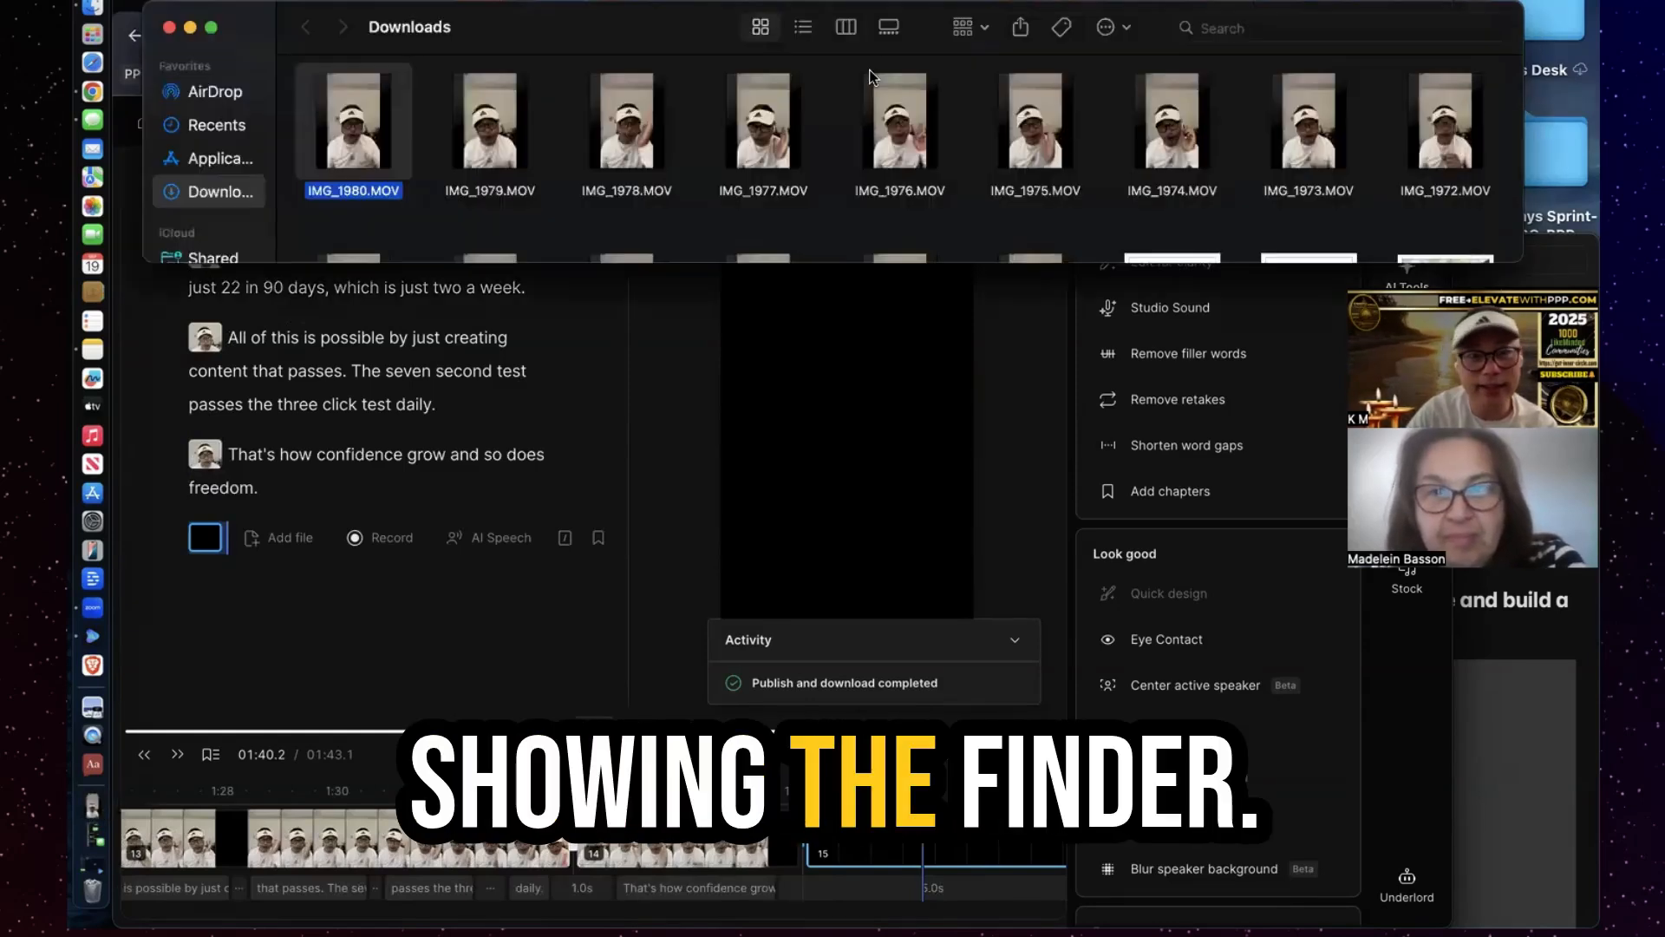
{"action": "left_click_drag", "start_coordinate": [353, 124], "coordinate": [852, 459]}
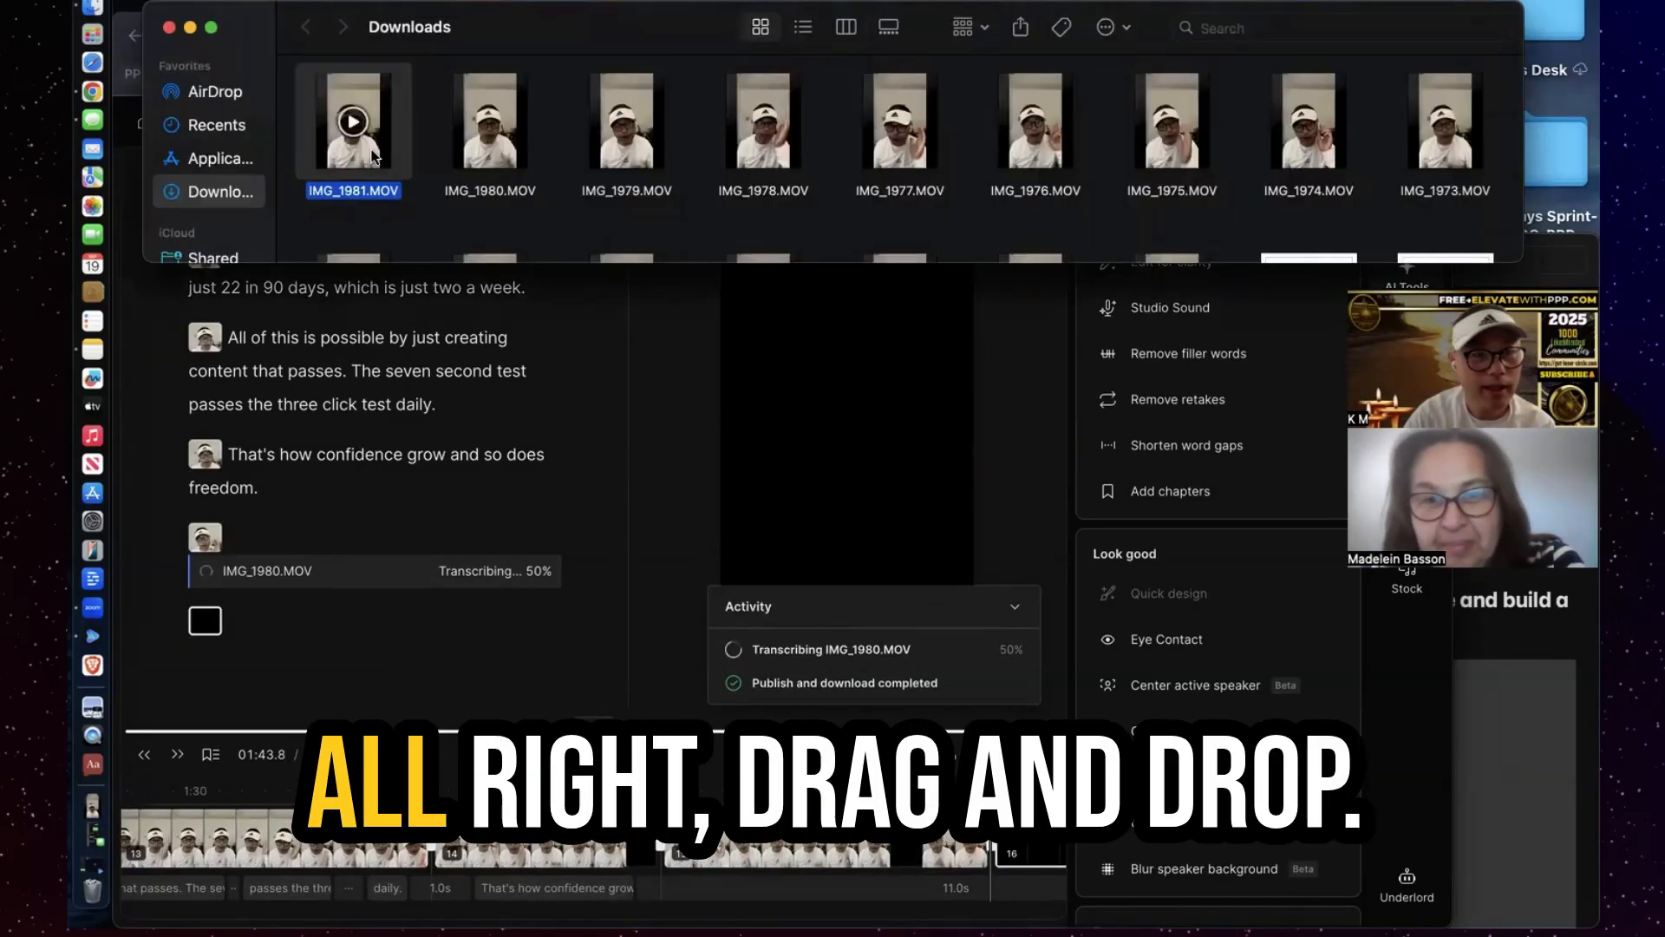
{"action": "left_click_drag", "start_coordinate": [373, 156], "coordinate": [792, 472]}
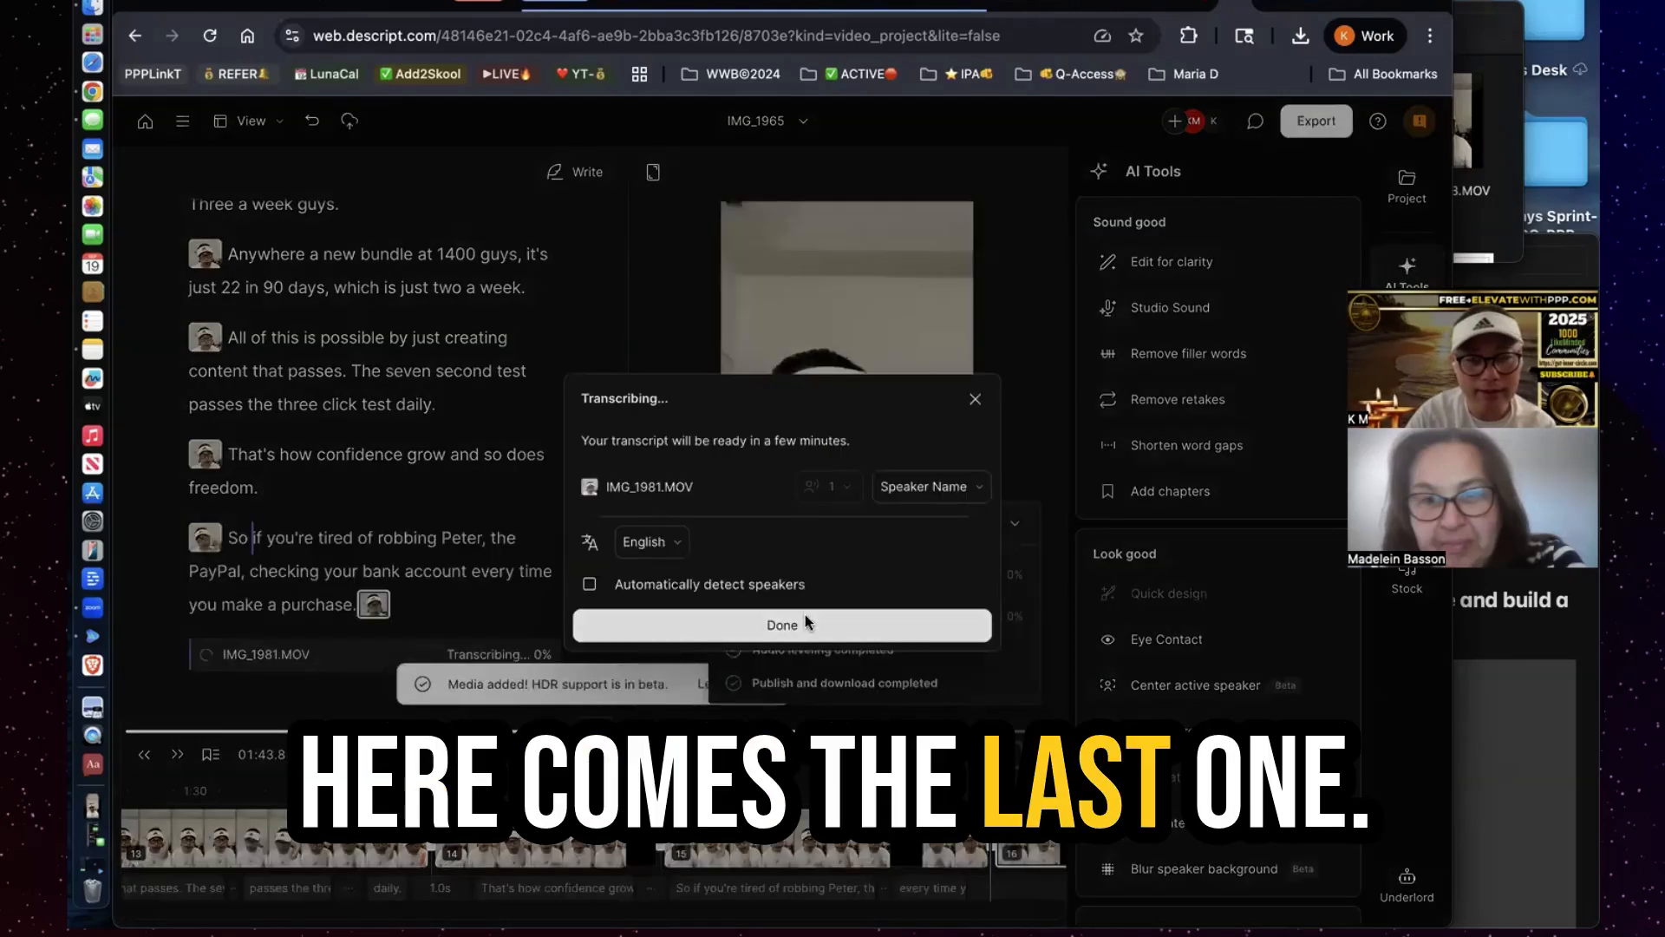
{"action": "left_click", "coordinate": [805, 616]}
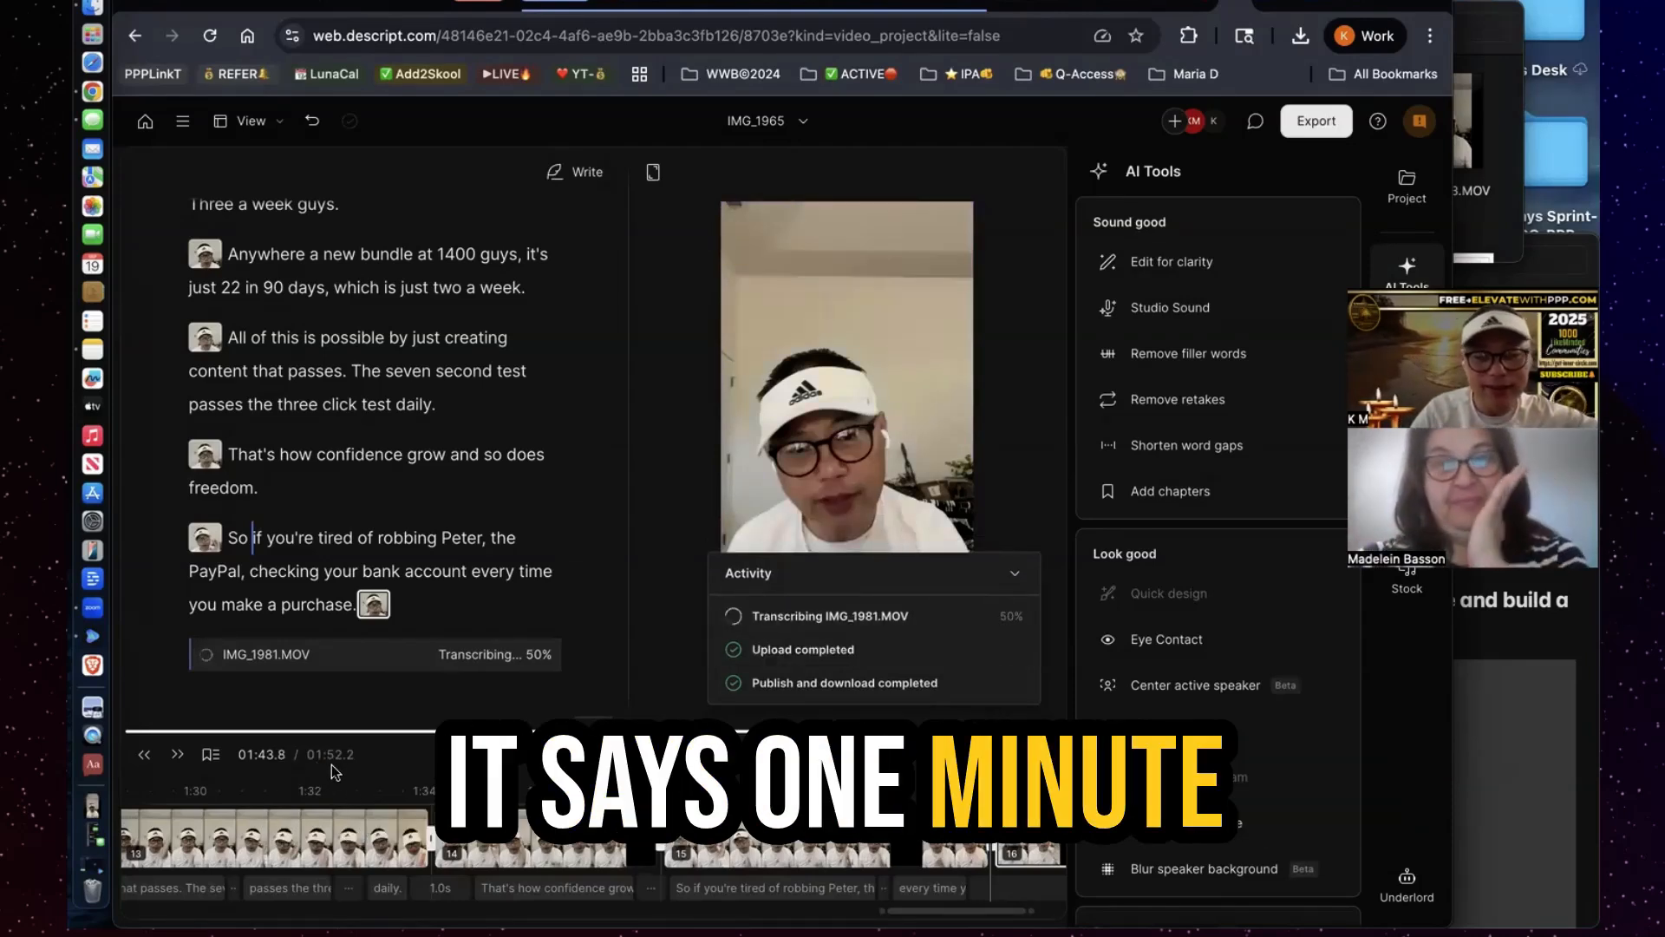
Enlarge the timeline to show the audio waveforms and return to the start of the video
{"action": "left_click_drag", "start_coordinate": [595, 718], "coordinate": [608, 655]}
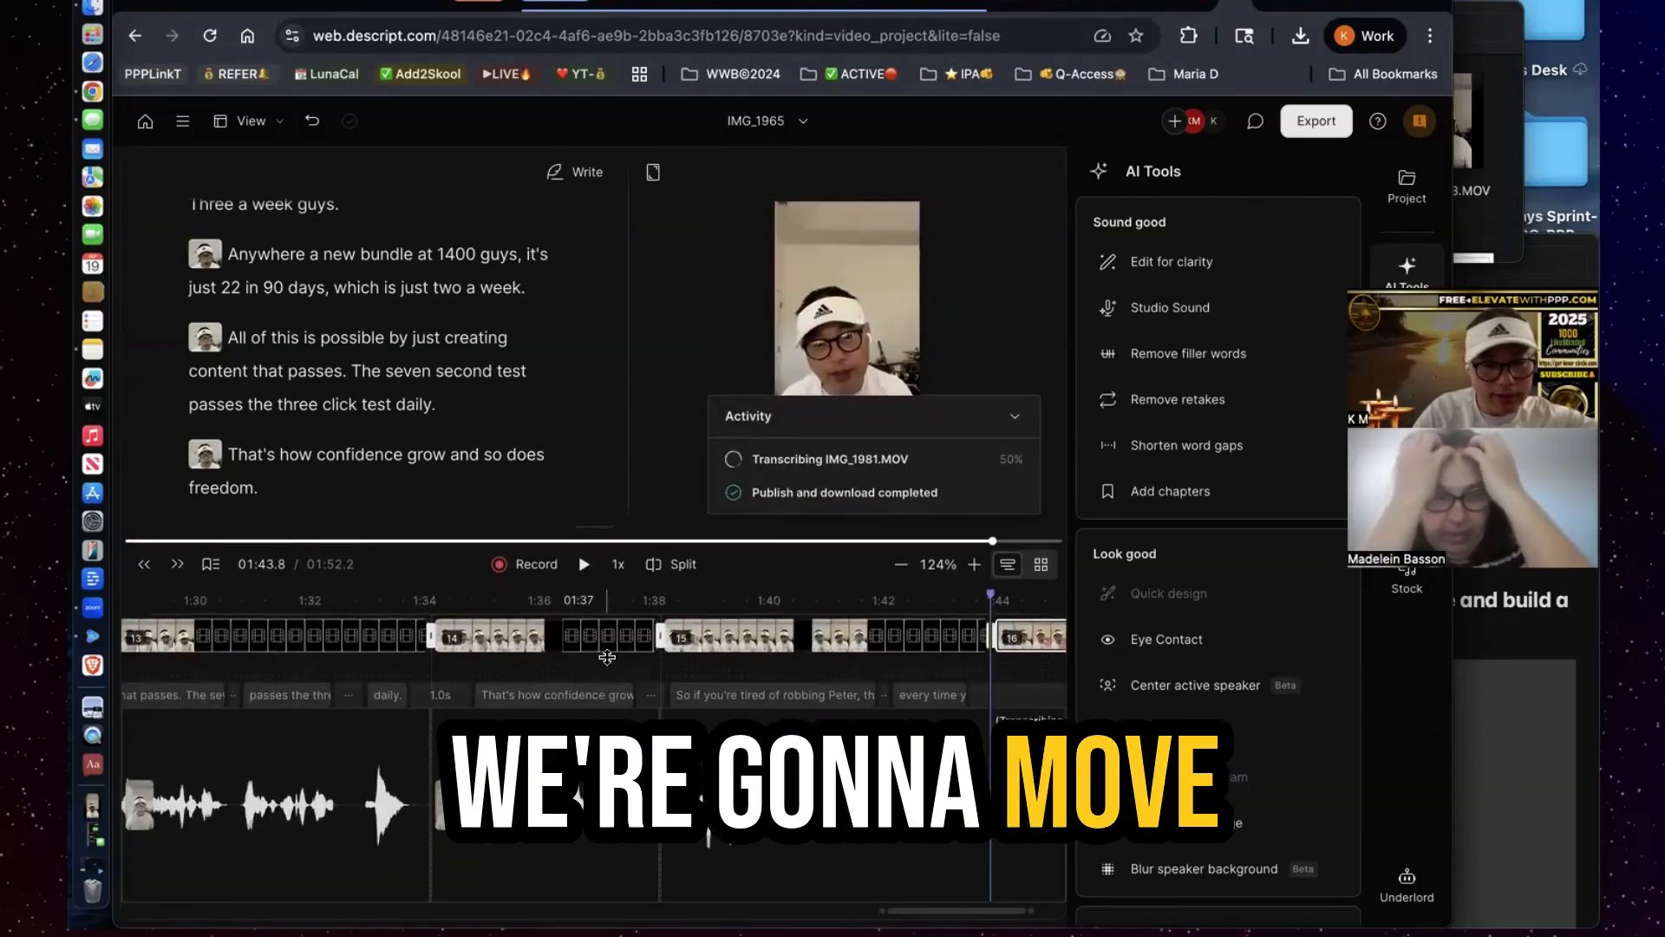
{"action": "left_click", "coordinate": [596, 705]}
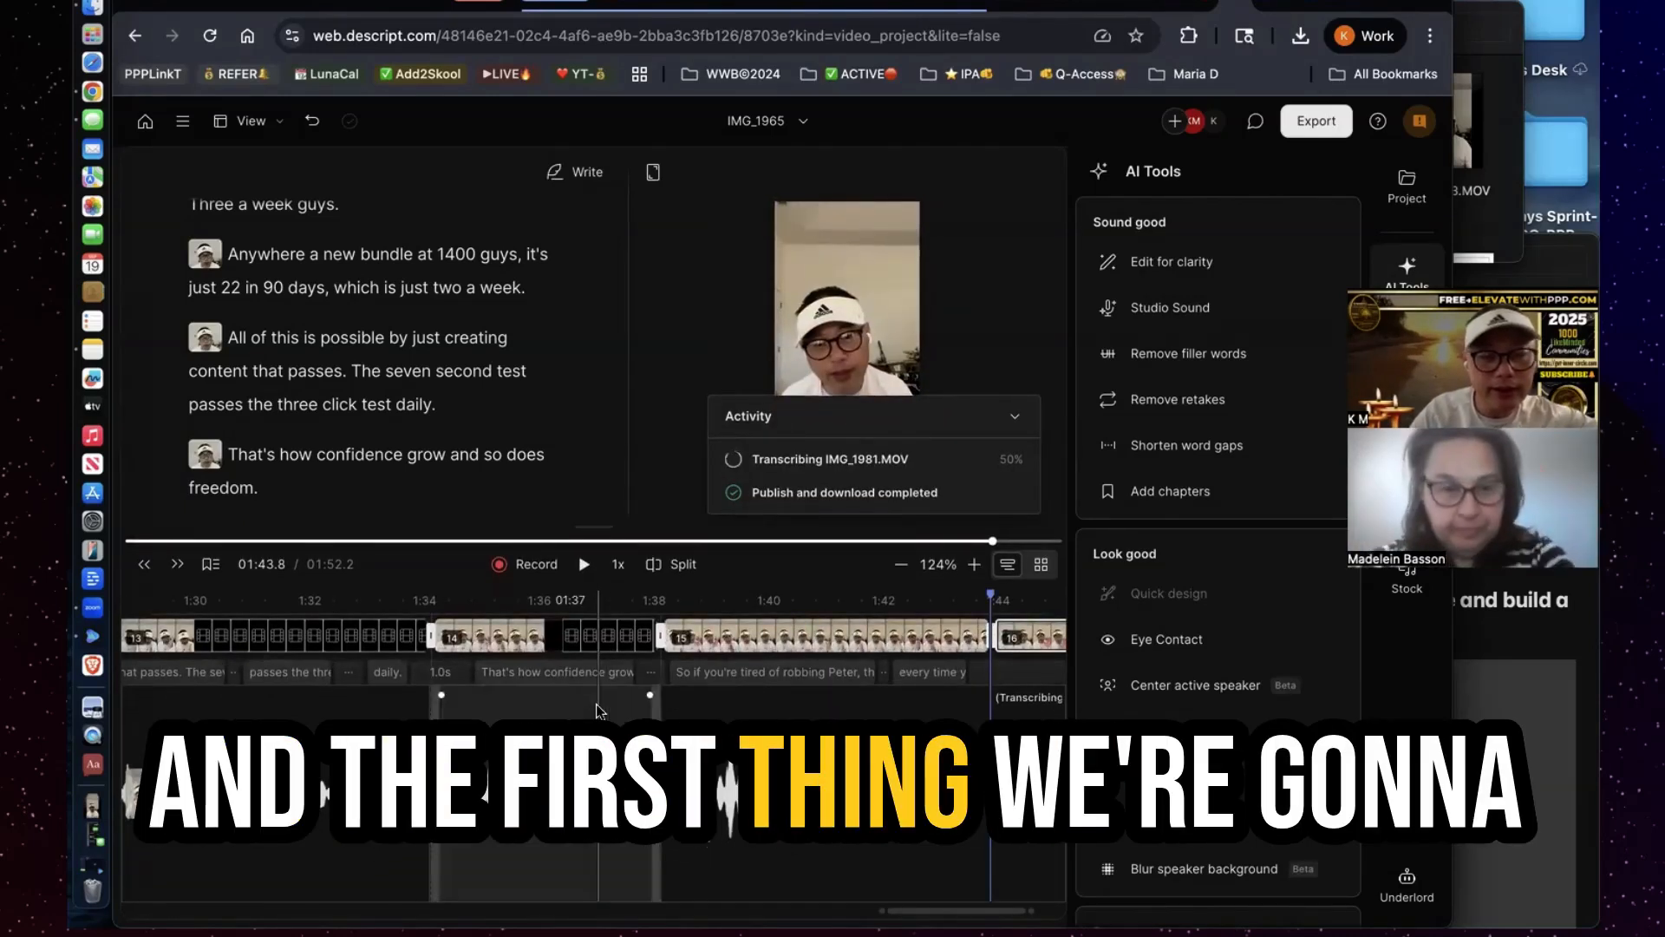
{"action": "scroll", "coordinate": [597, 694], "scroll_direction": "left", "scroll_amount": 15}
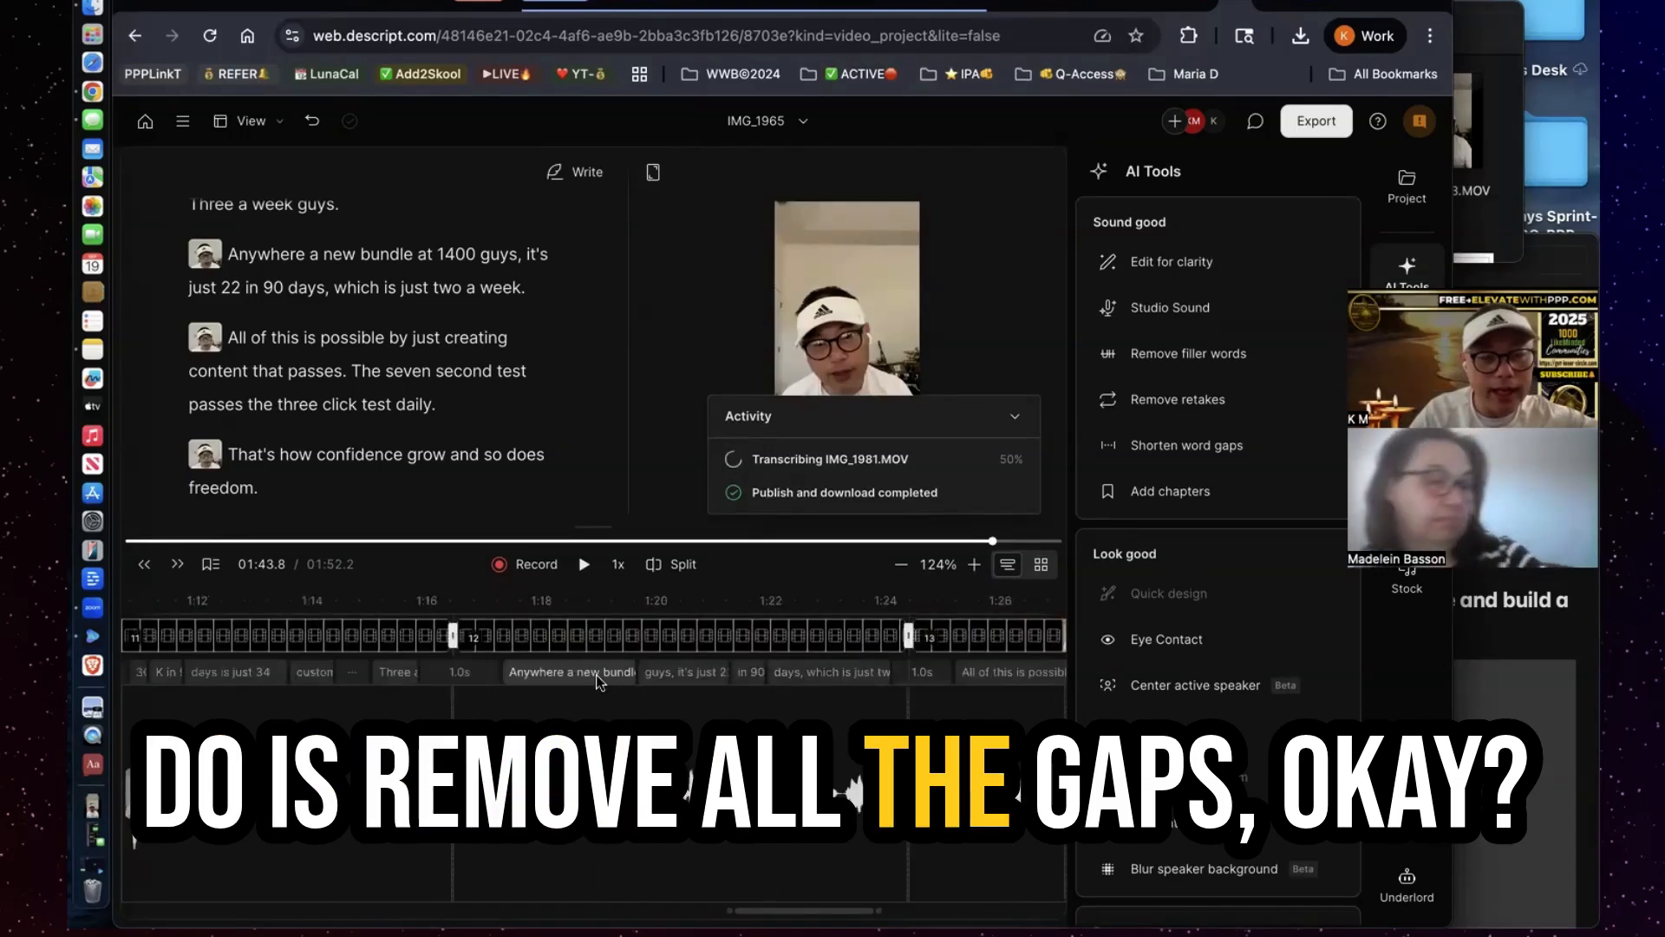
{"action": "scroll", "coordinate": [599, 684], "scroll_direction": "left", "scroll_amount": 15}
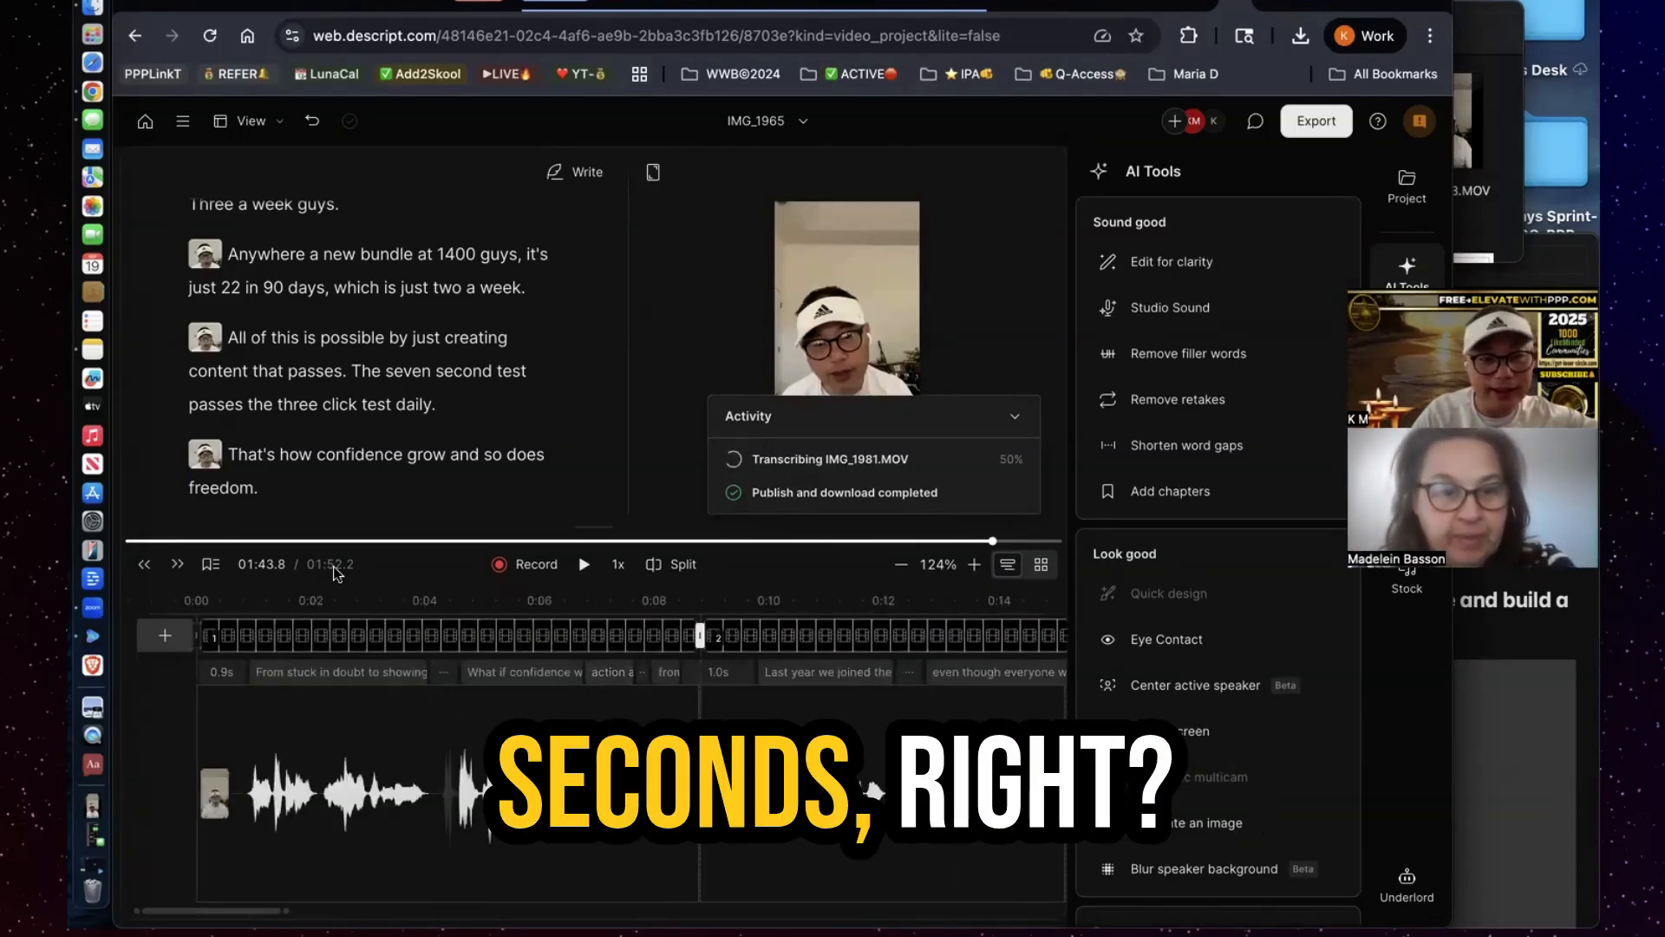
Delete the 0.9 s gap at the start of scene 1 and the pauses between phrases through early scene 2
{"action": "left_click", "coordinate": [223, 677]}
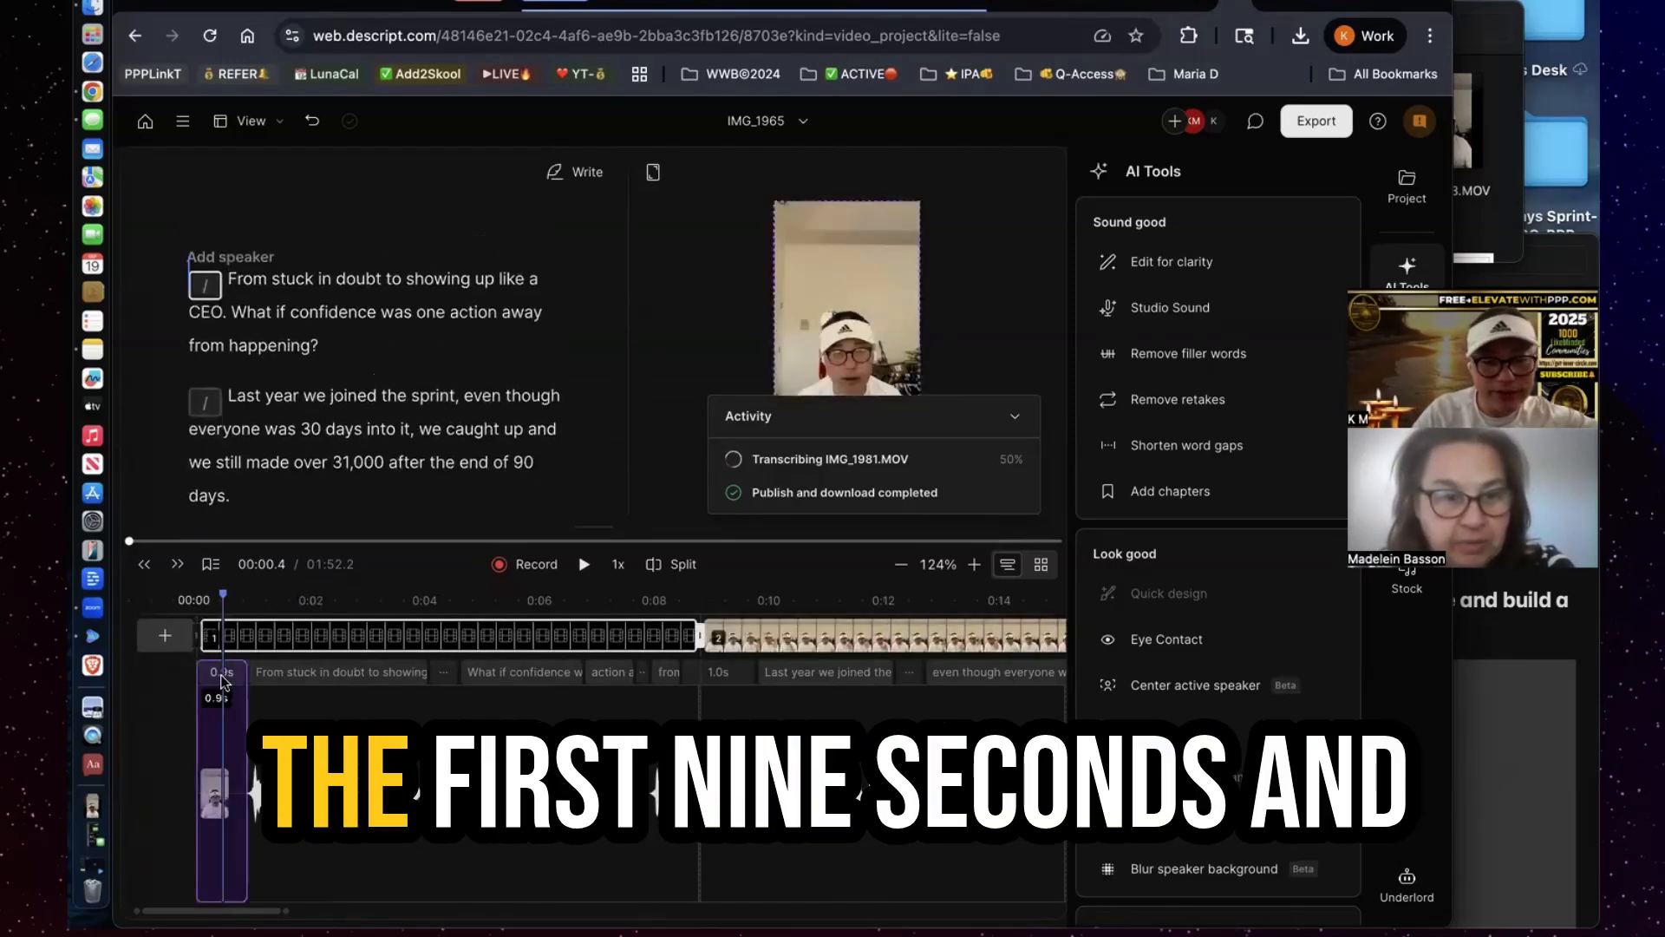
{"action": "key", "text": "Delete"}
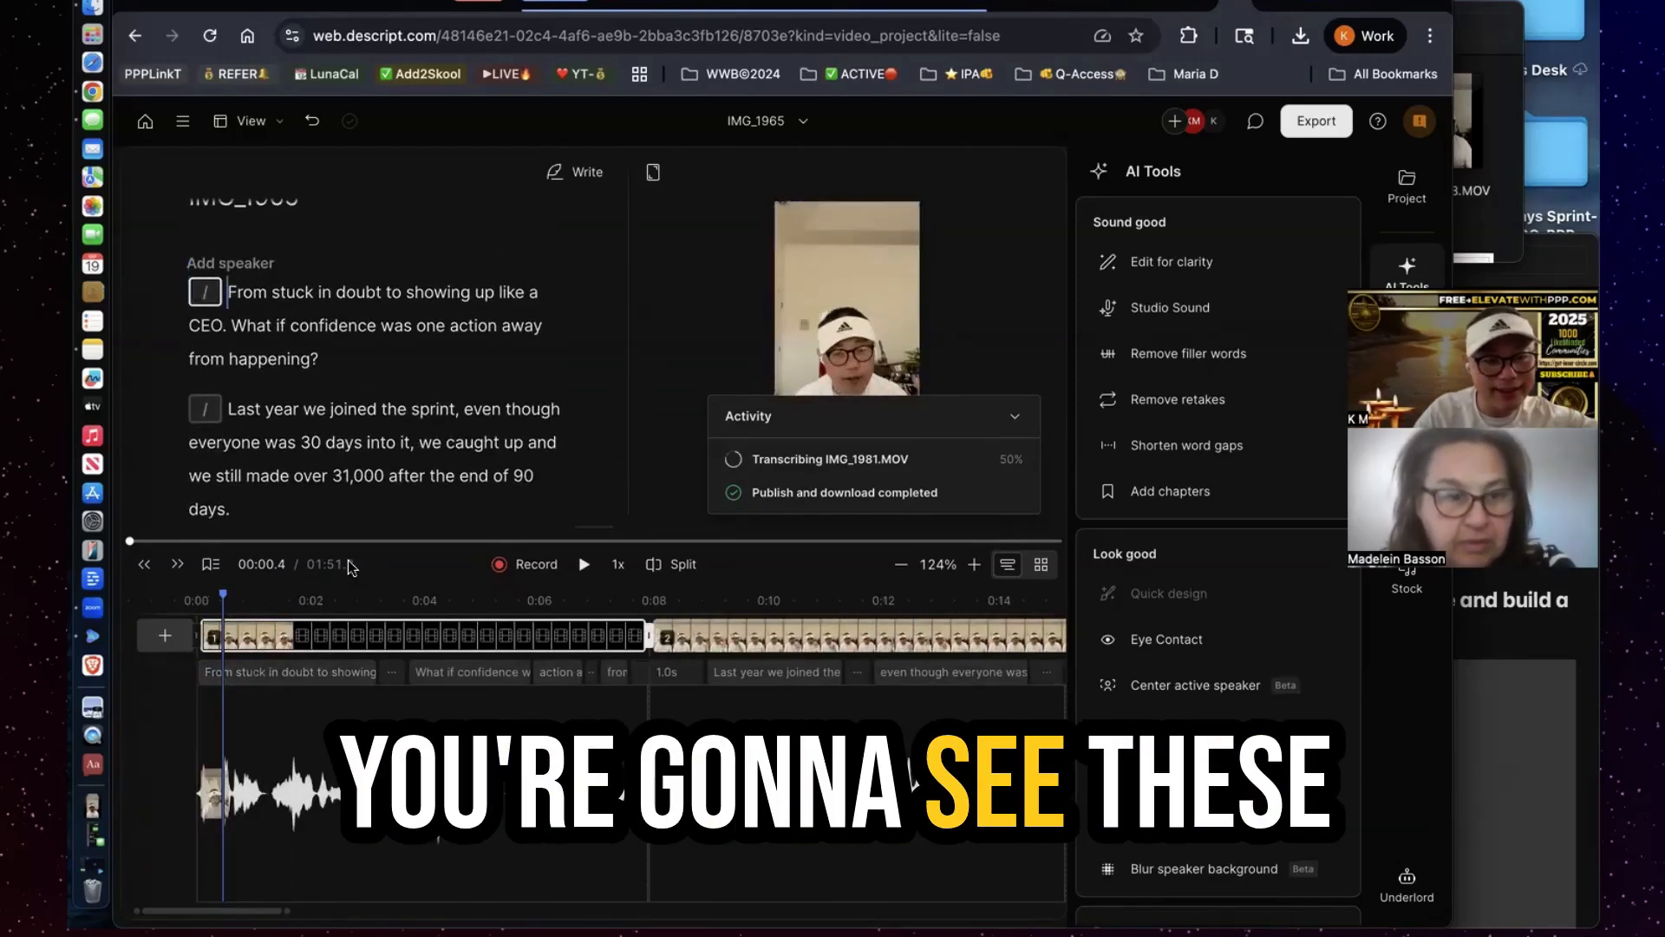
{"action": "left_click", "coordinate": [393, 673]}
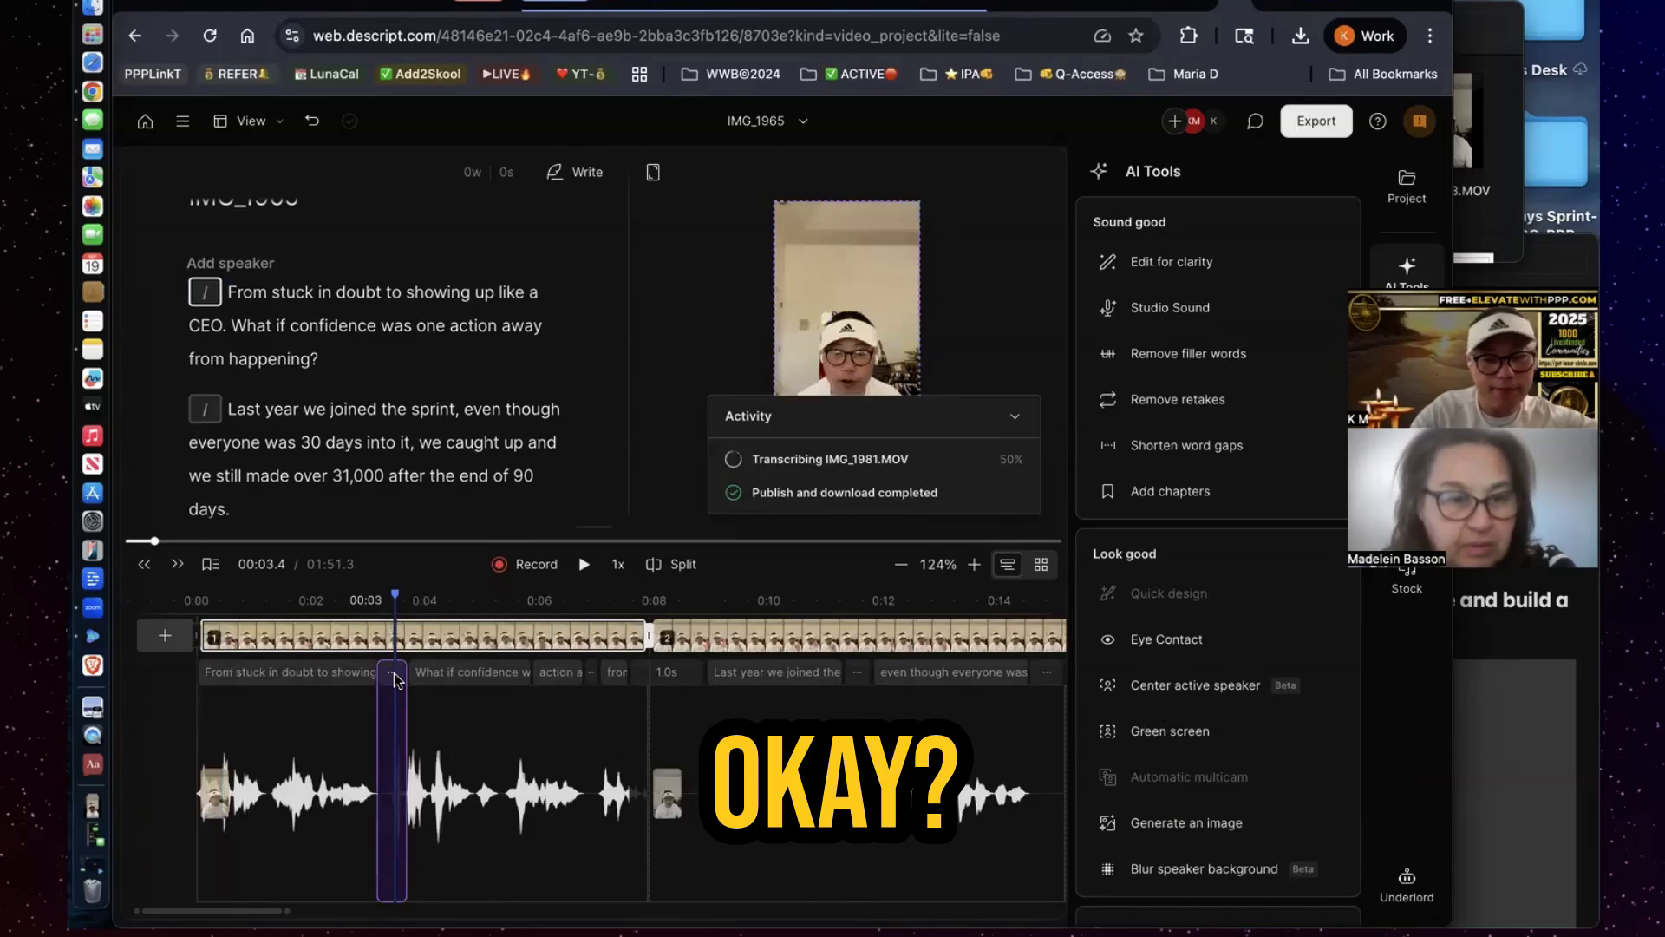
{"action": "key", "text": "Delete"}
{"action": "left_click", "coordinate": [558, 675]}
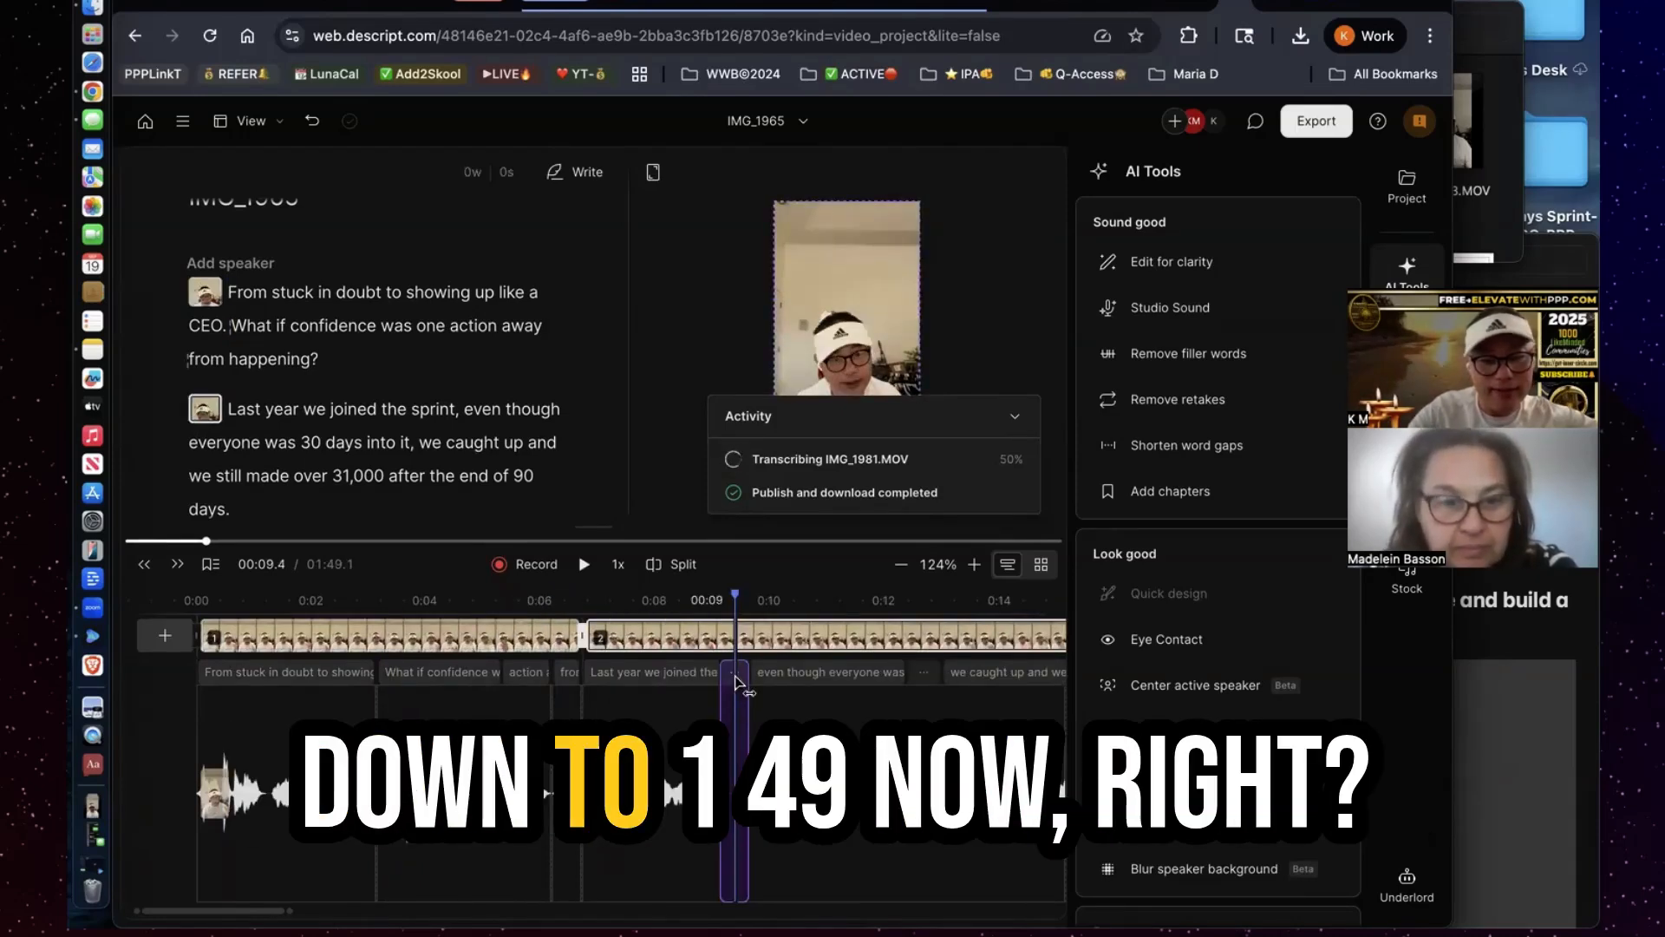
{"action": "key", "text": "Delete"}
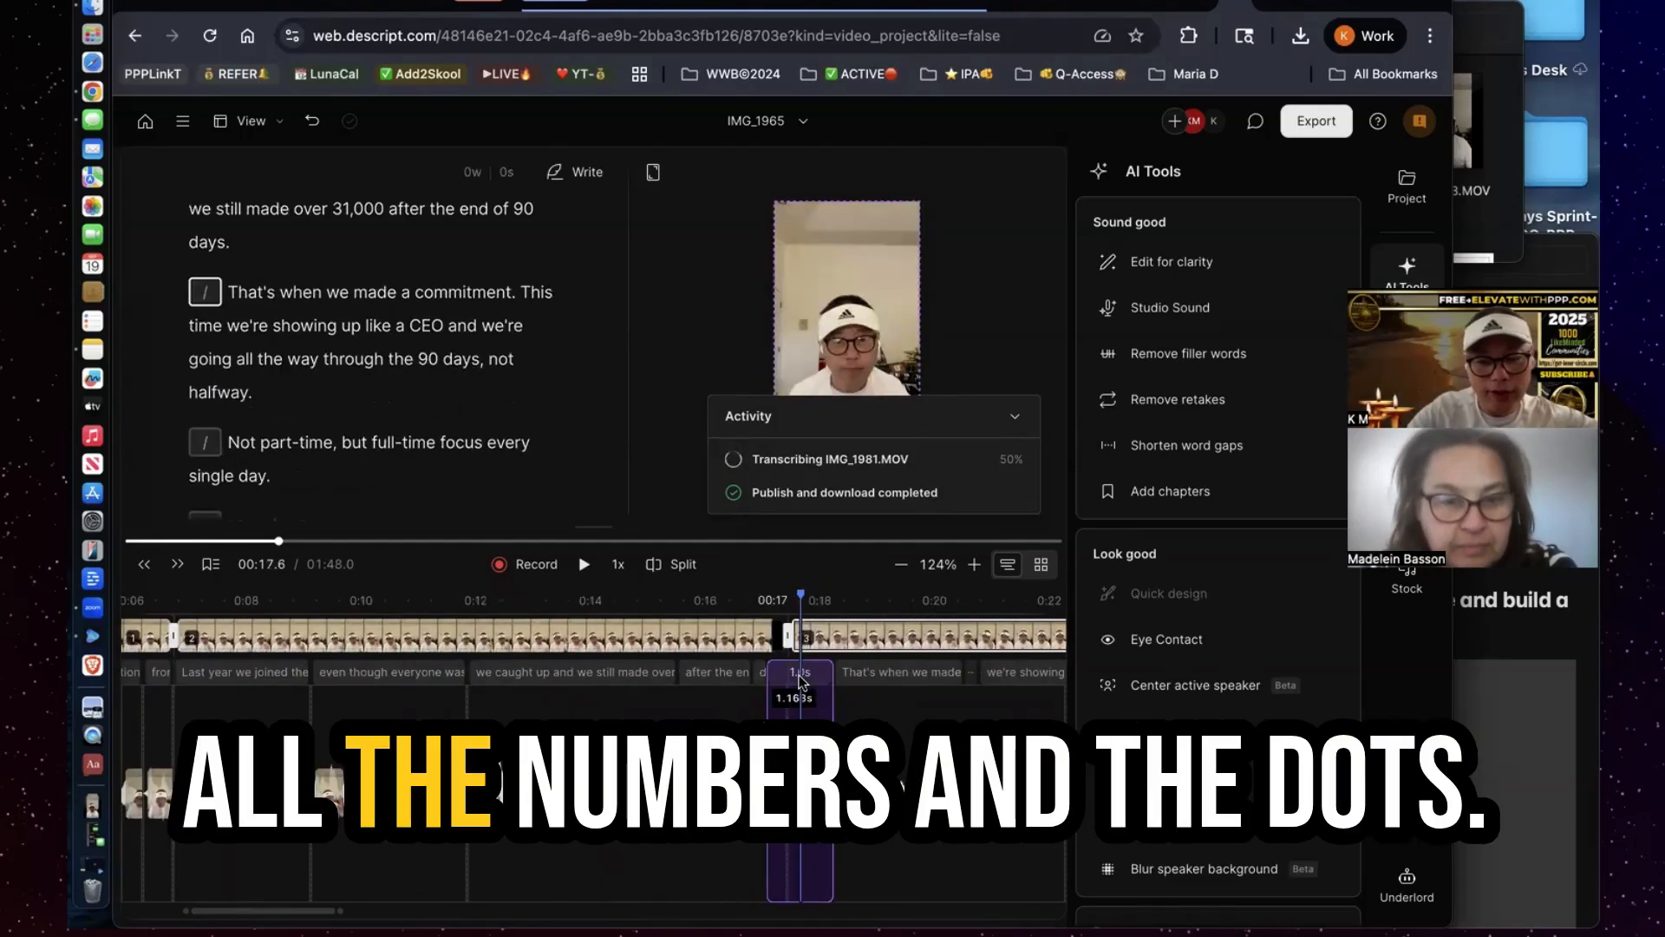
Delete the gap between scenes 2 and 3, the pauses within scene 3, and the gap before scene 4
{"action": "left_click", "coordinate": [803, 685]}
{"action": "key", "text": "Delete"}
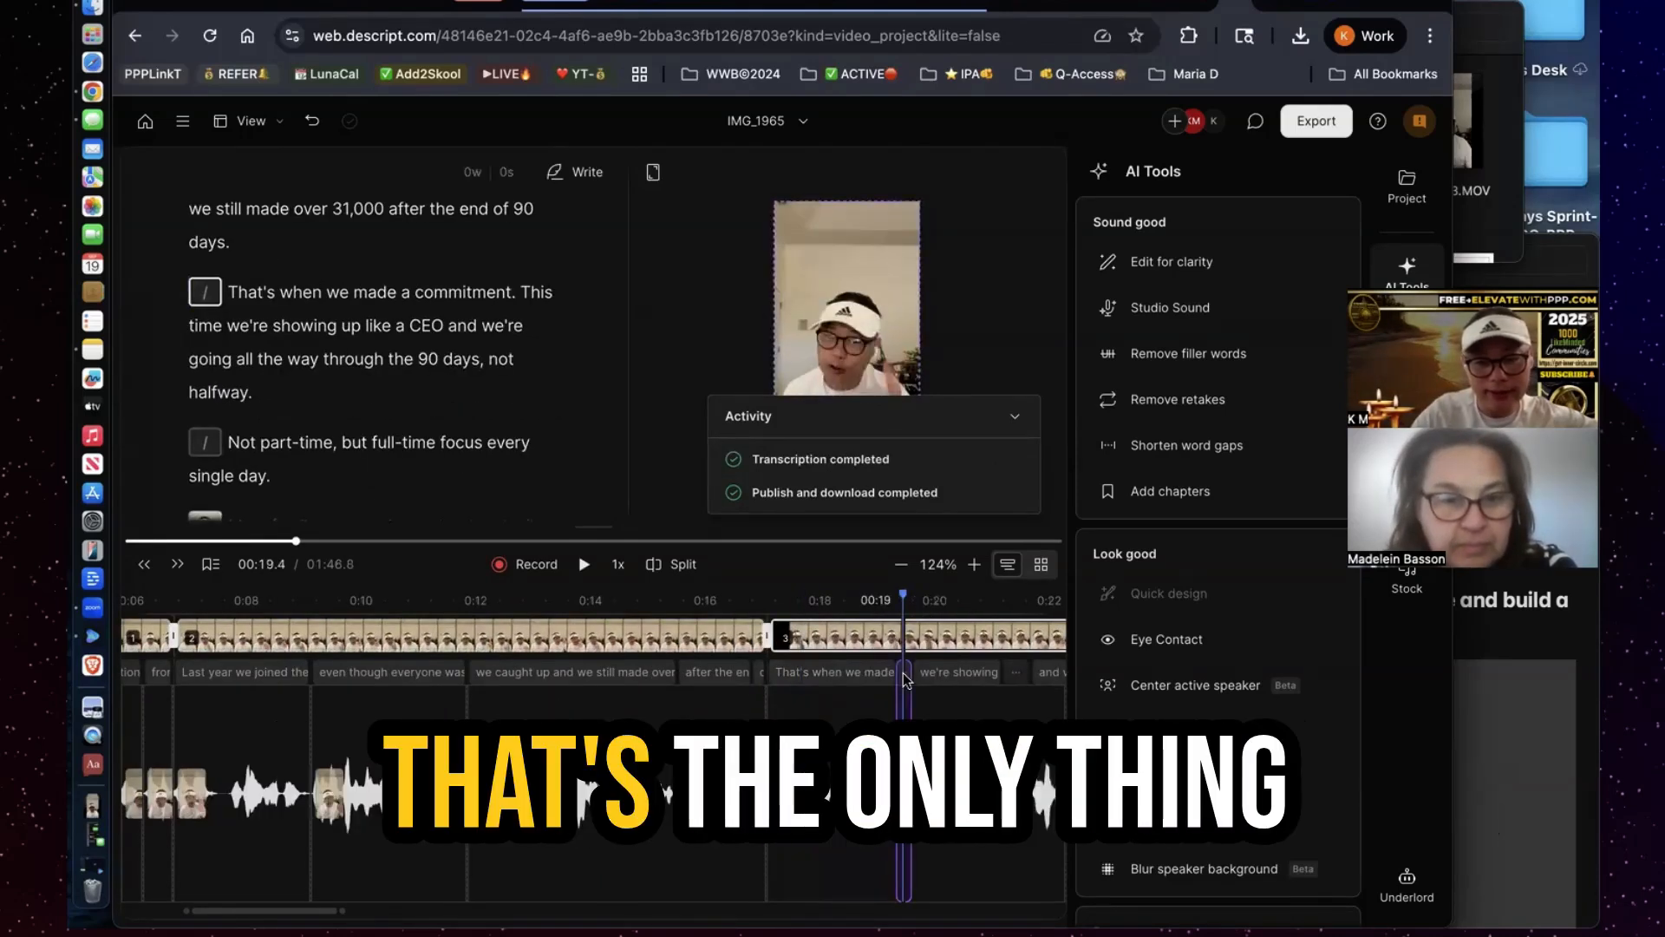
{"action": "scroll", "coordinate": [859, 677], "scroll_direction": "right", "scroll_amount": 3}
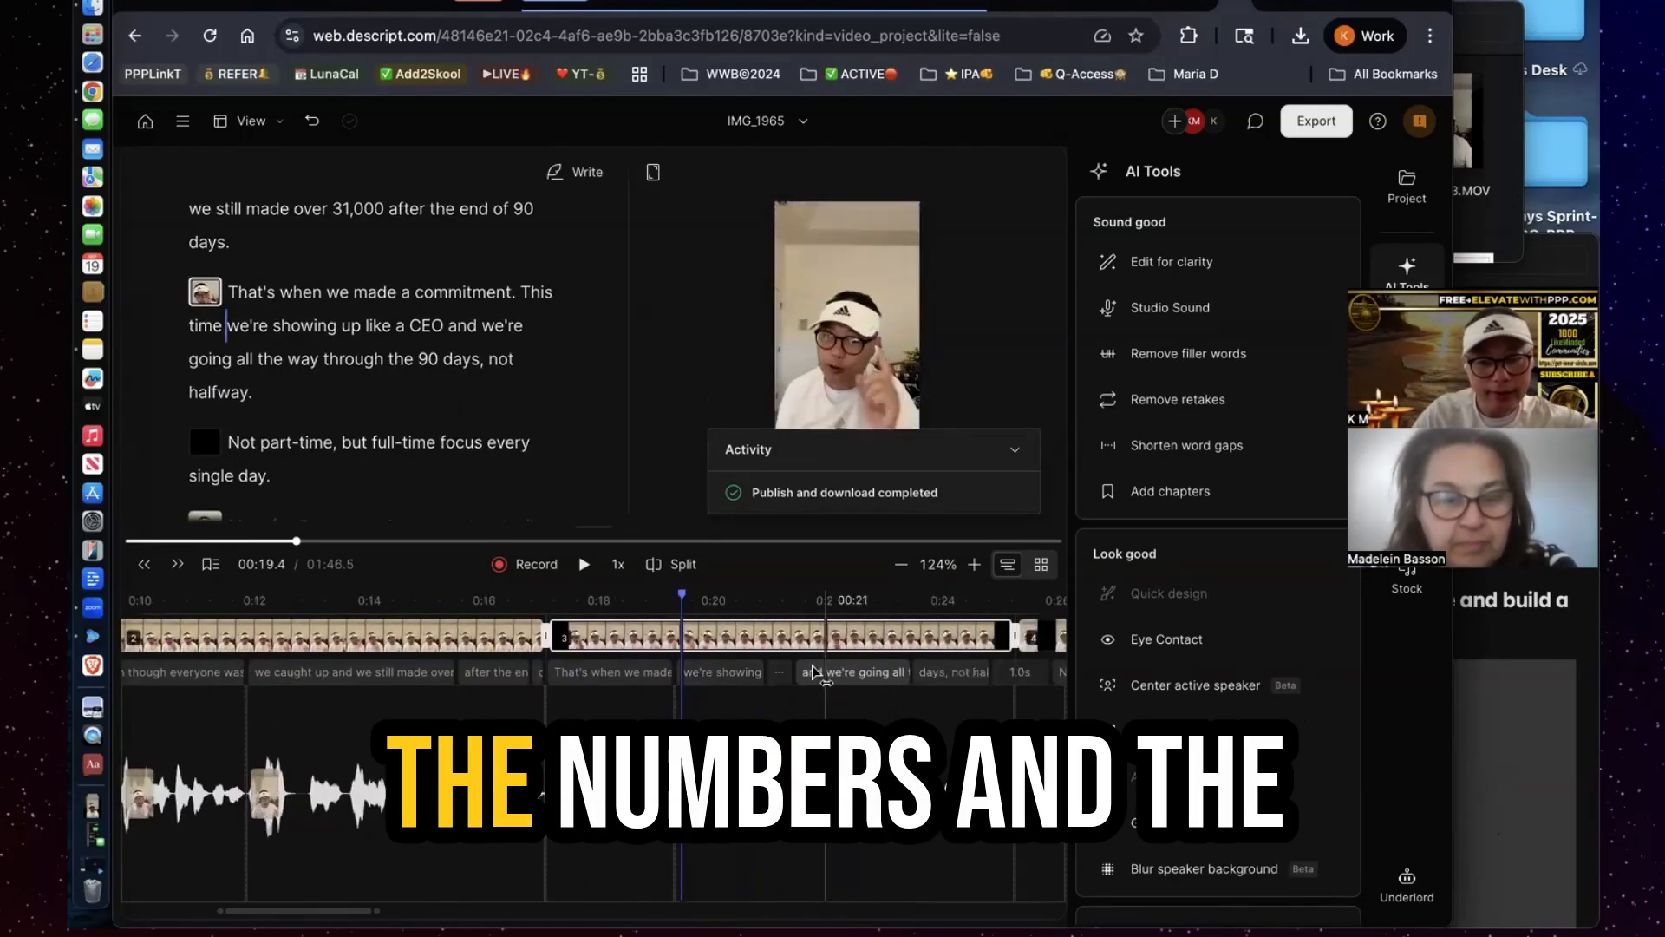
{"action": "left_click", "coordinate": [785, 675]}
{"action": "key", "text": "Delete"}
{"action": "left_click", "coordinate": [994, 675]}
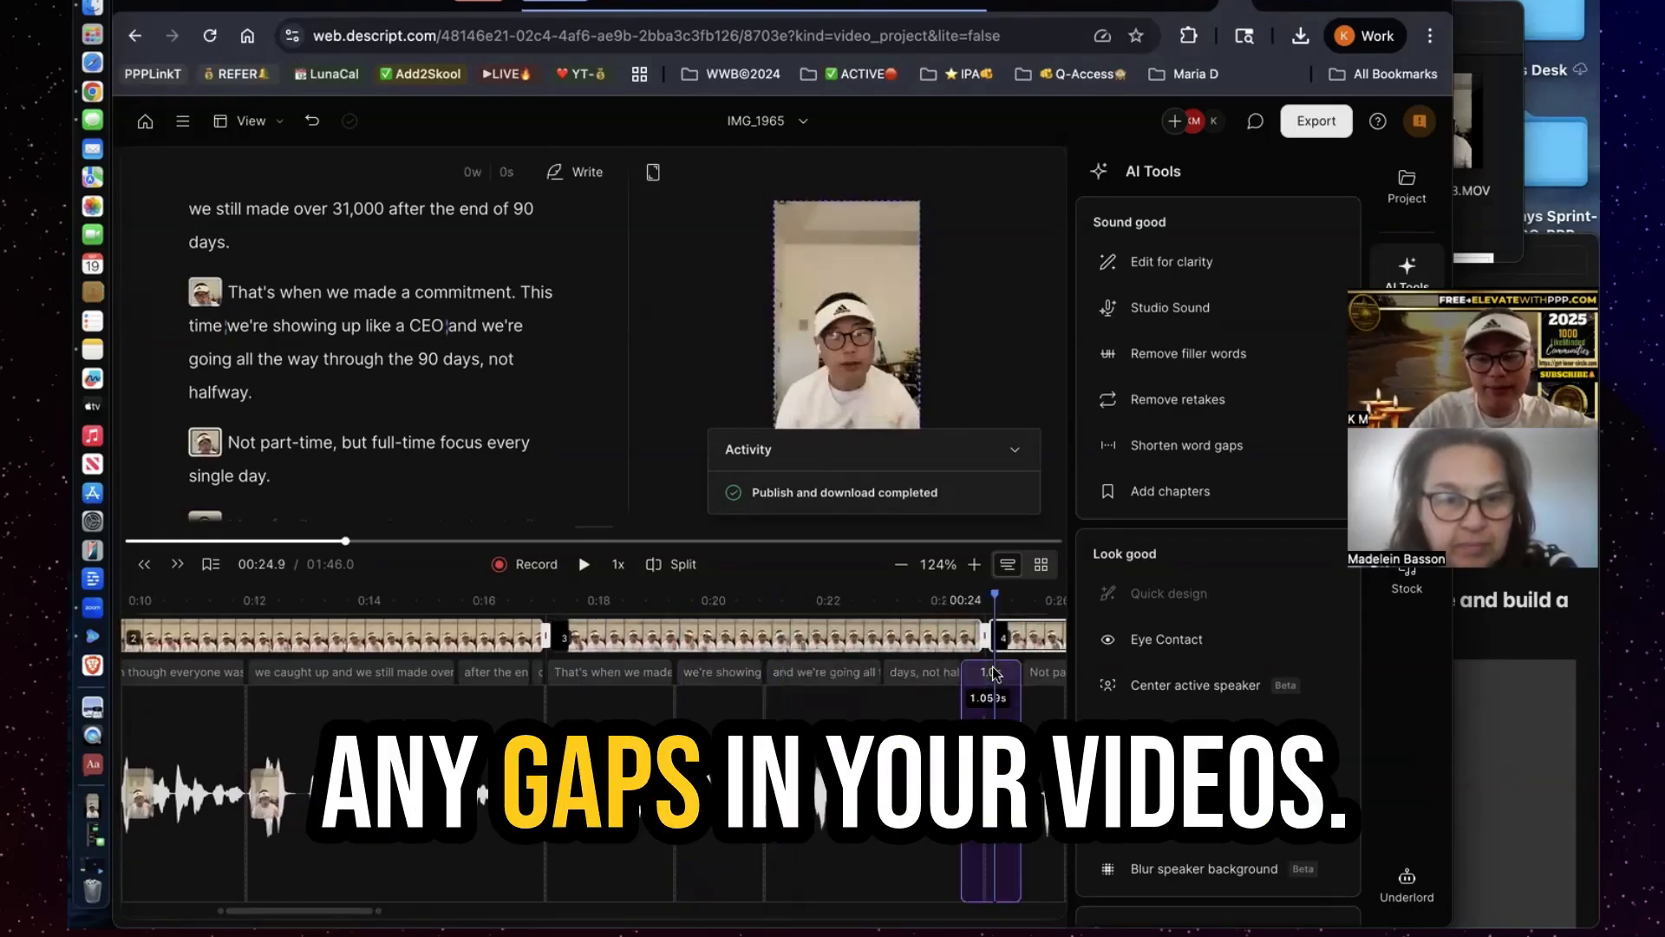
{"action": "key", "text": "Delete"}
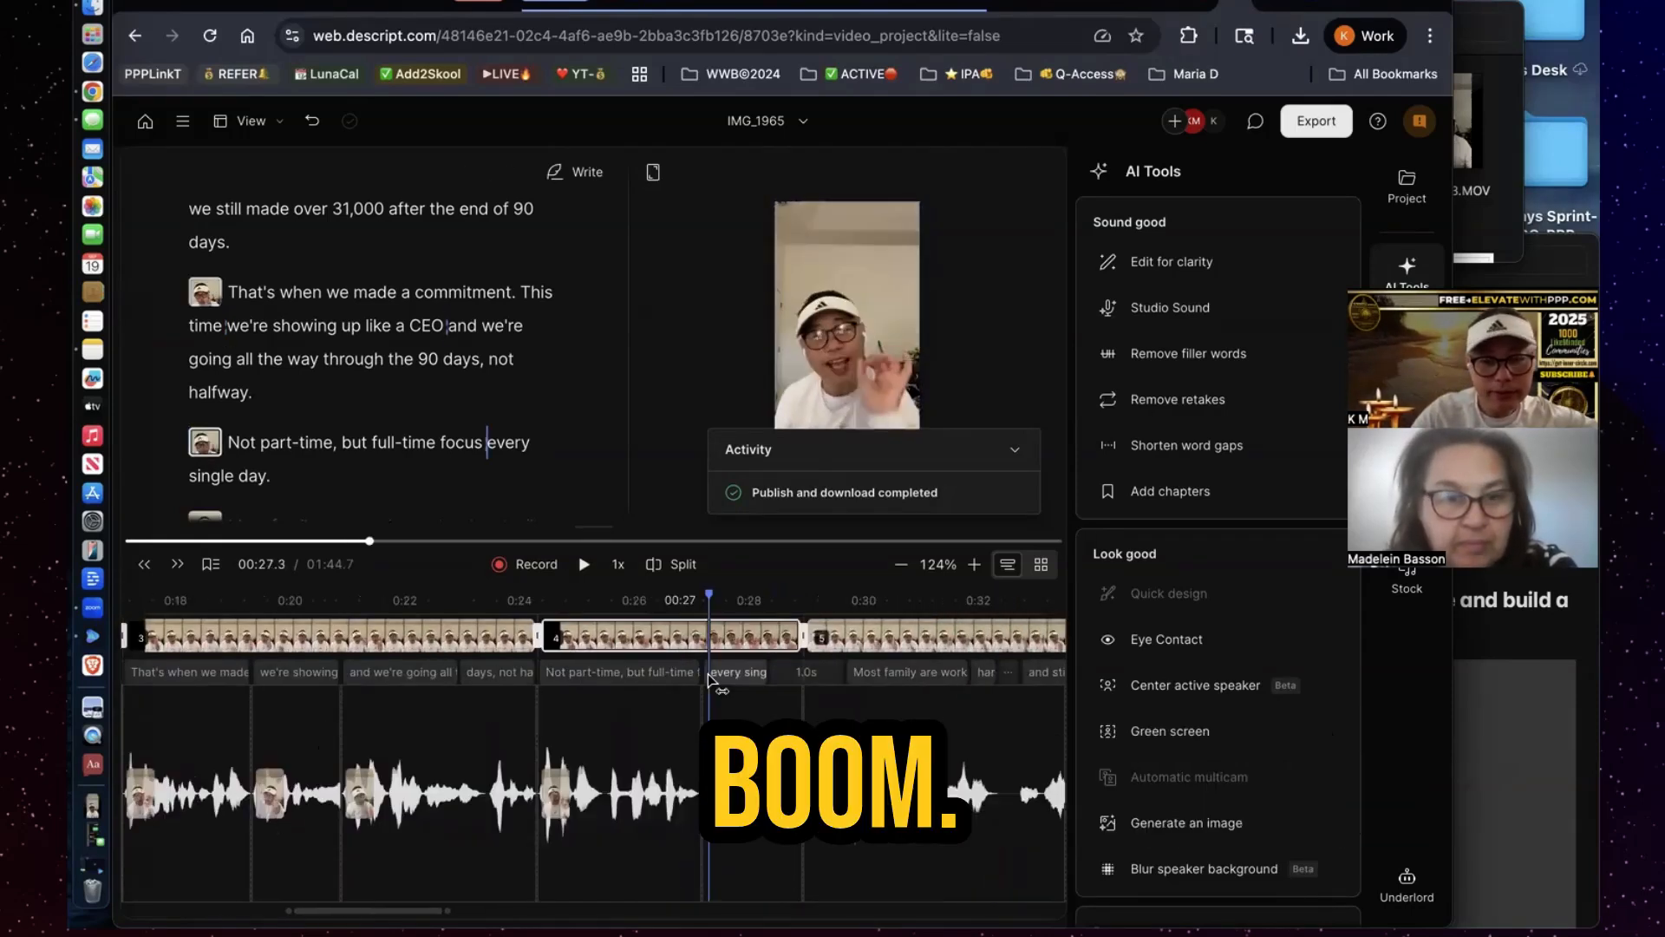
Delete the silent gaps along the timeline from the end of scene 4 up to the start of scene 11
{"action": "left_click", "coordinate": [804, 677]}
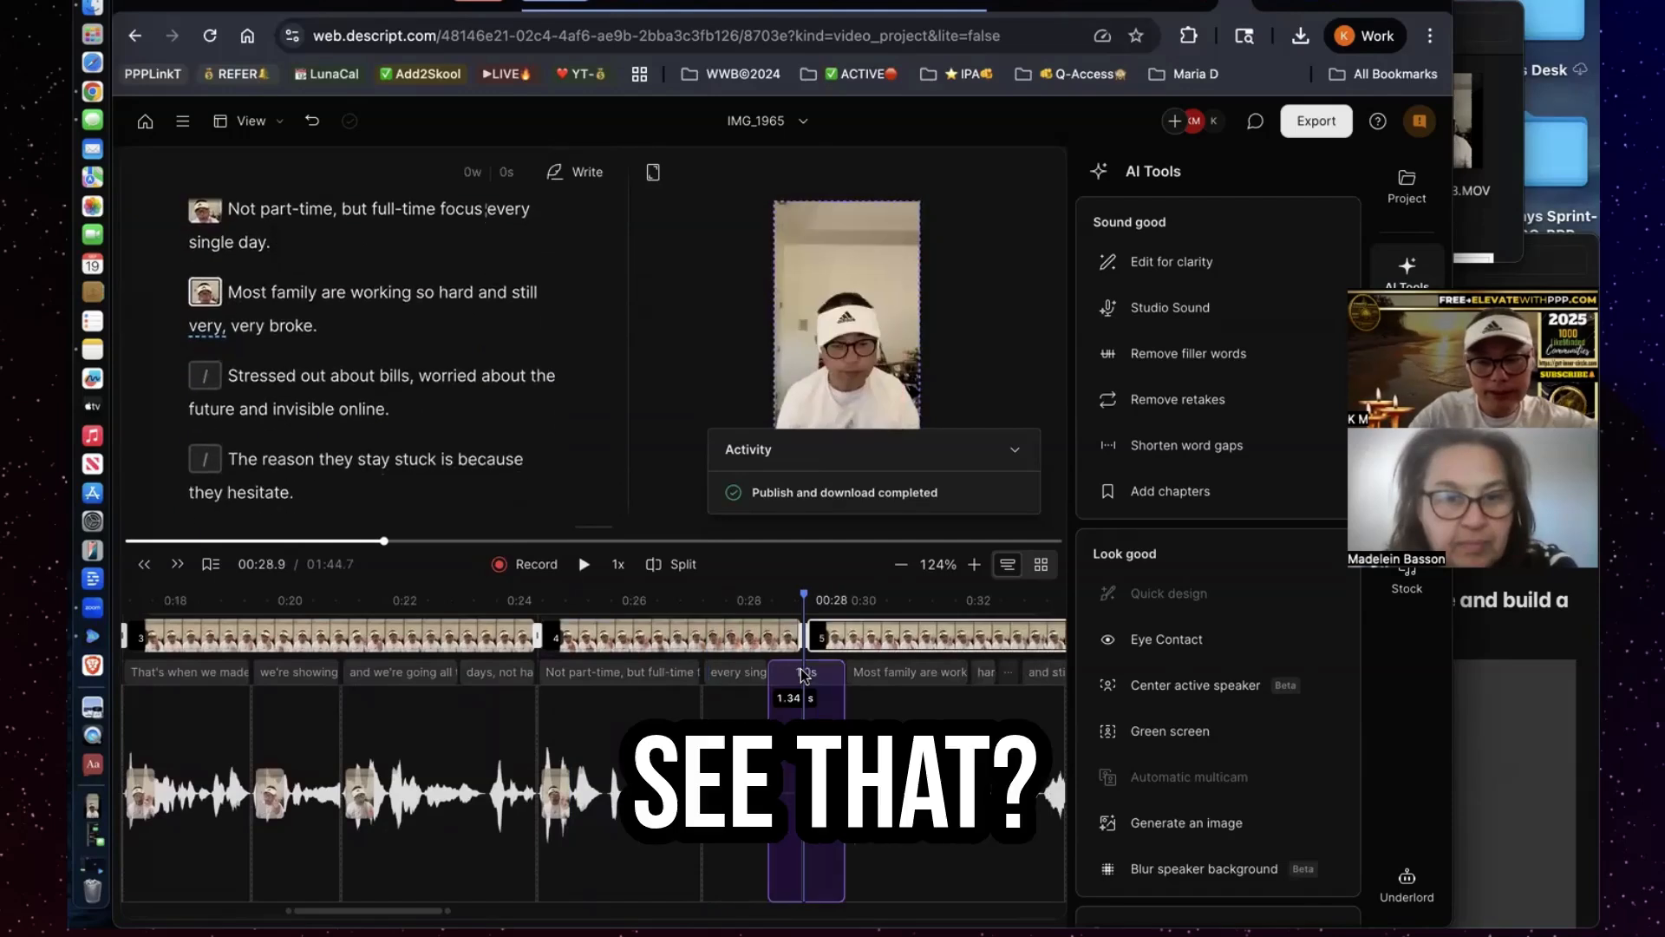
{"action": "key", "text": "Delete"}
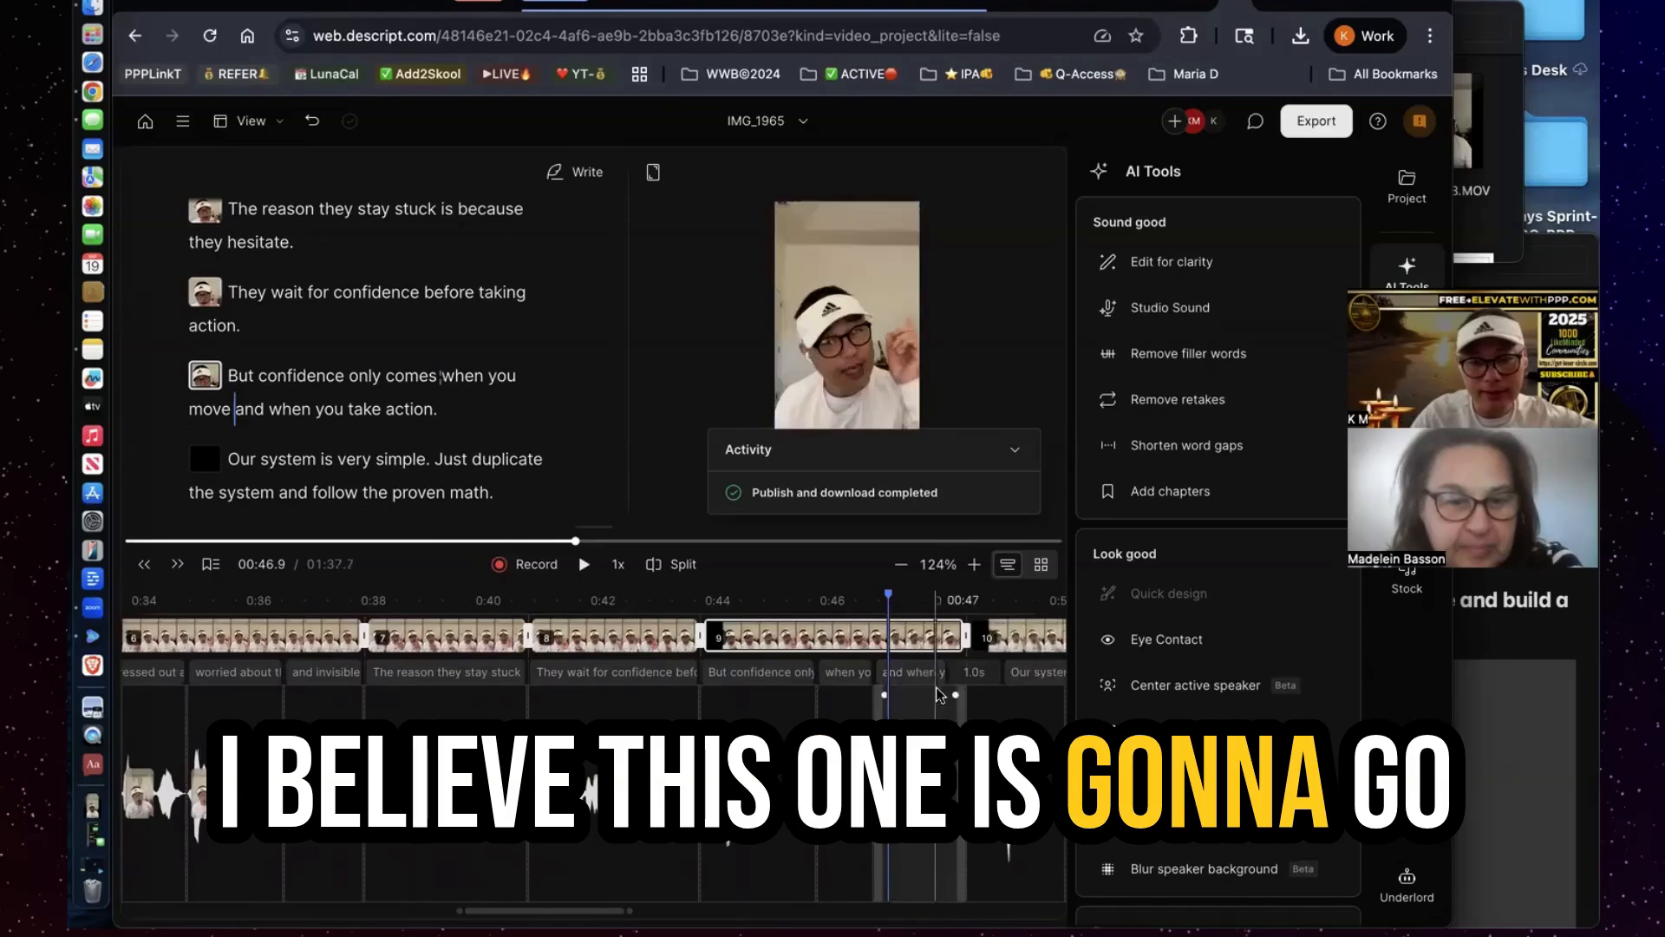
{"action": "left_click", "coordinate": [970, 677]}
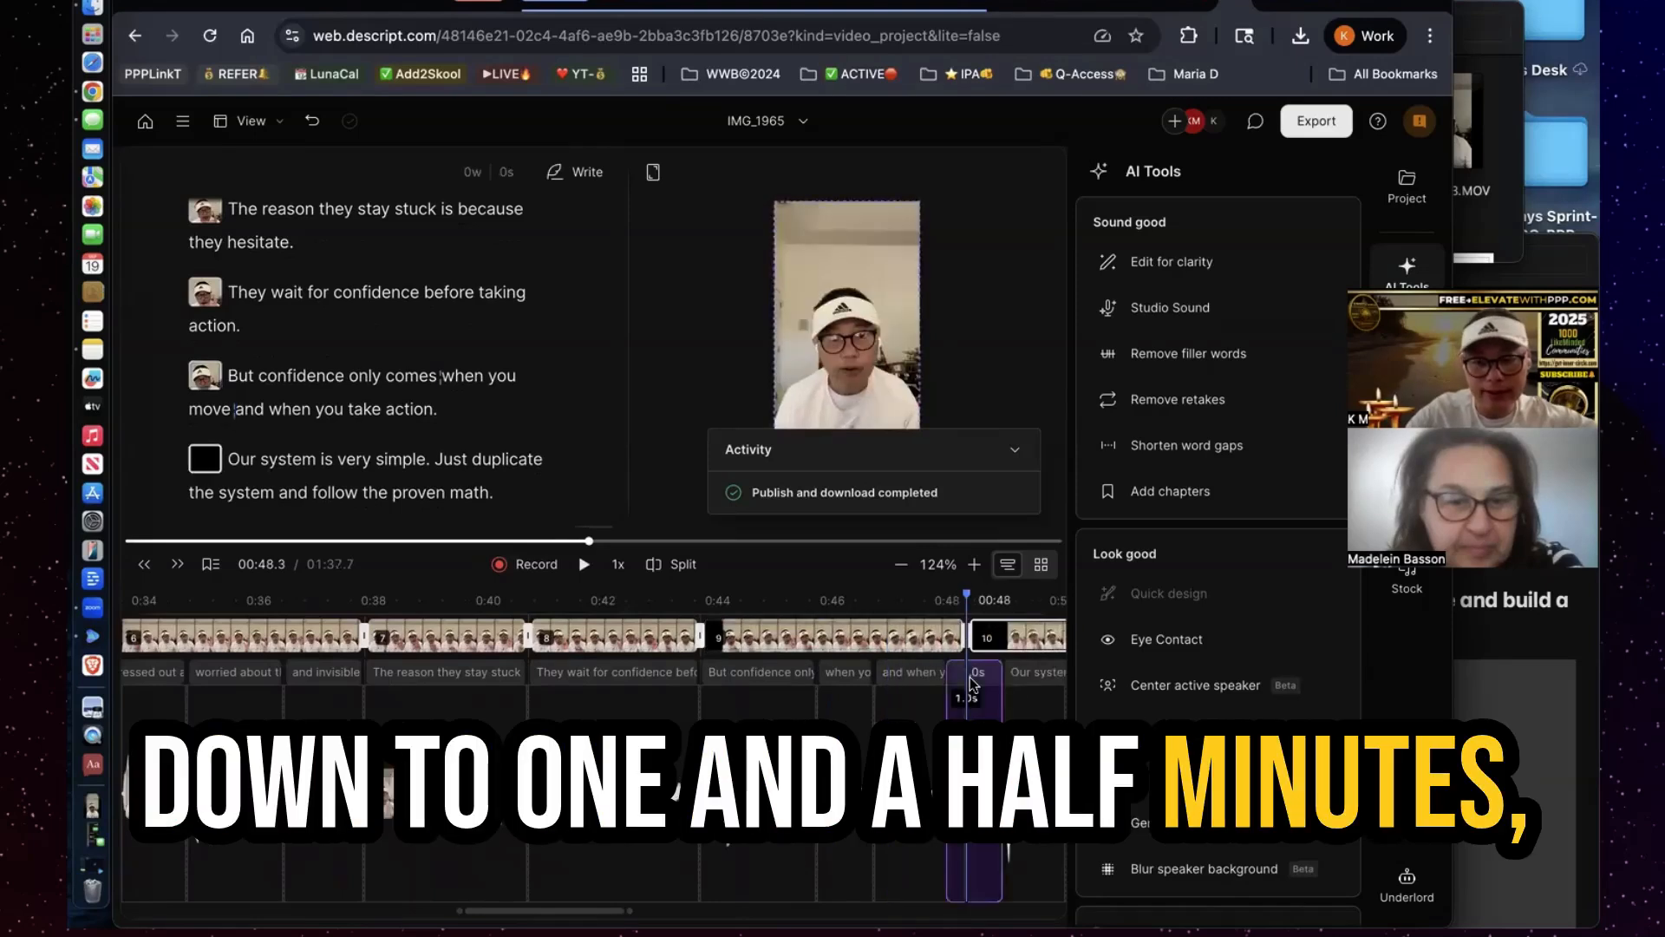
{"action": "key", "text": "BackSpace"}
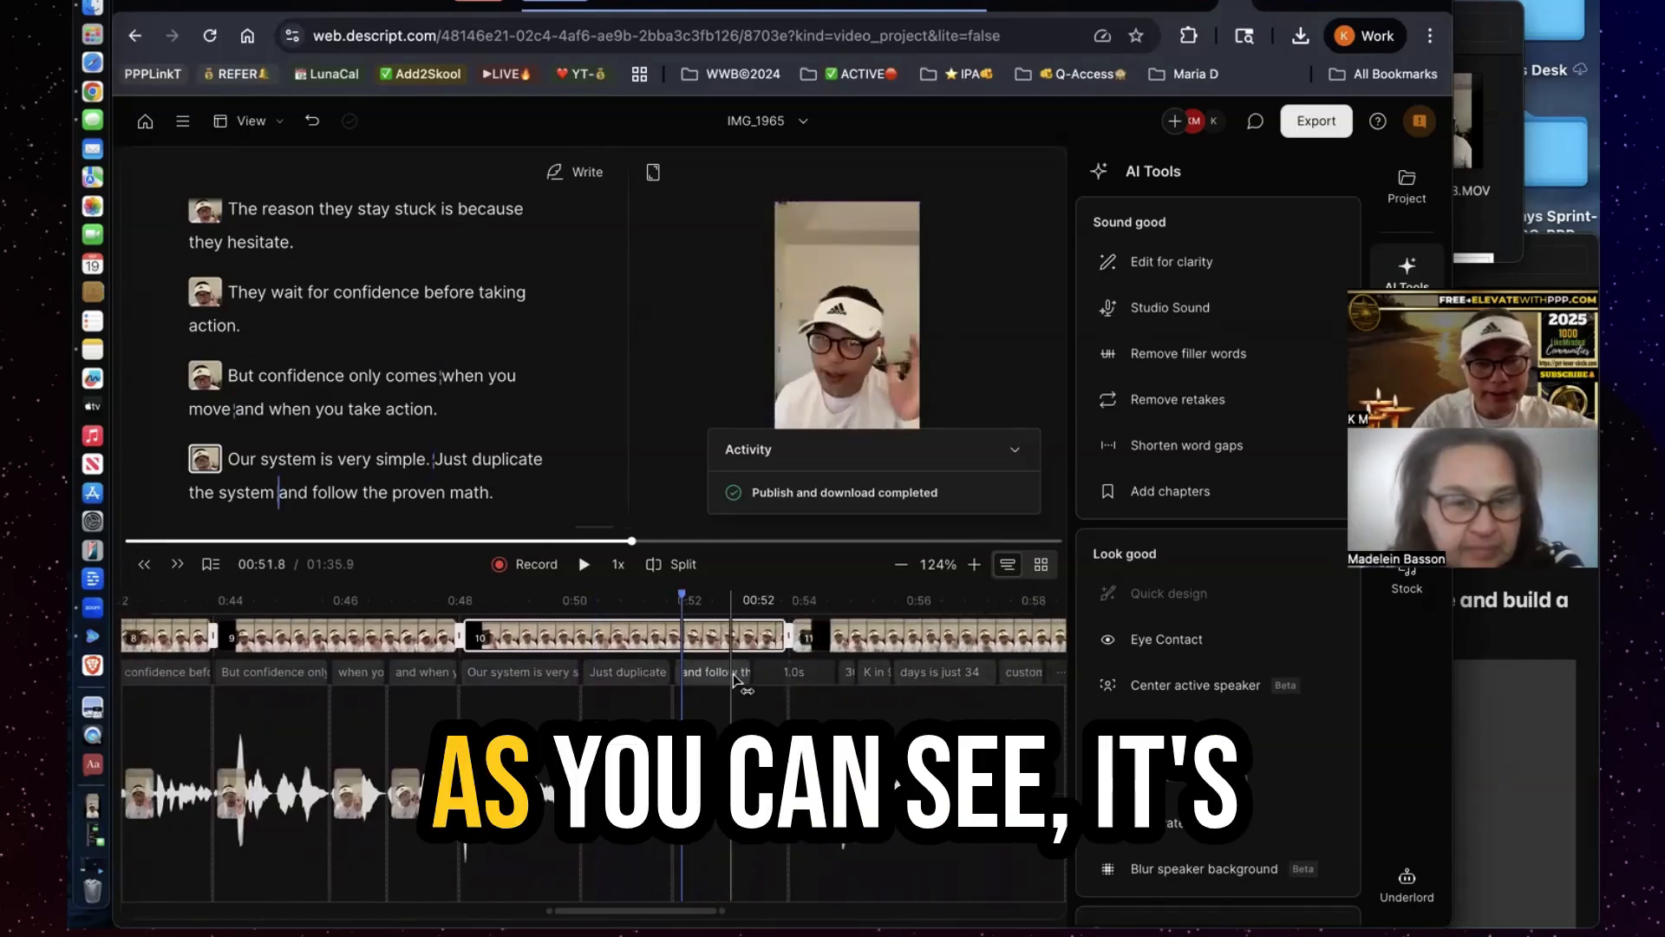
{"action": "left_click", "coordinate": [790, 675]}
{"action": "key", "text": "BackSpace"}
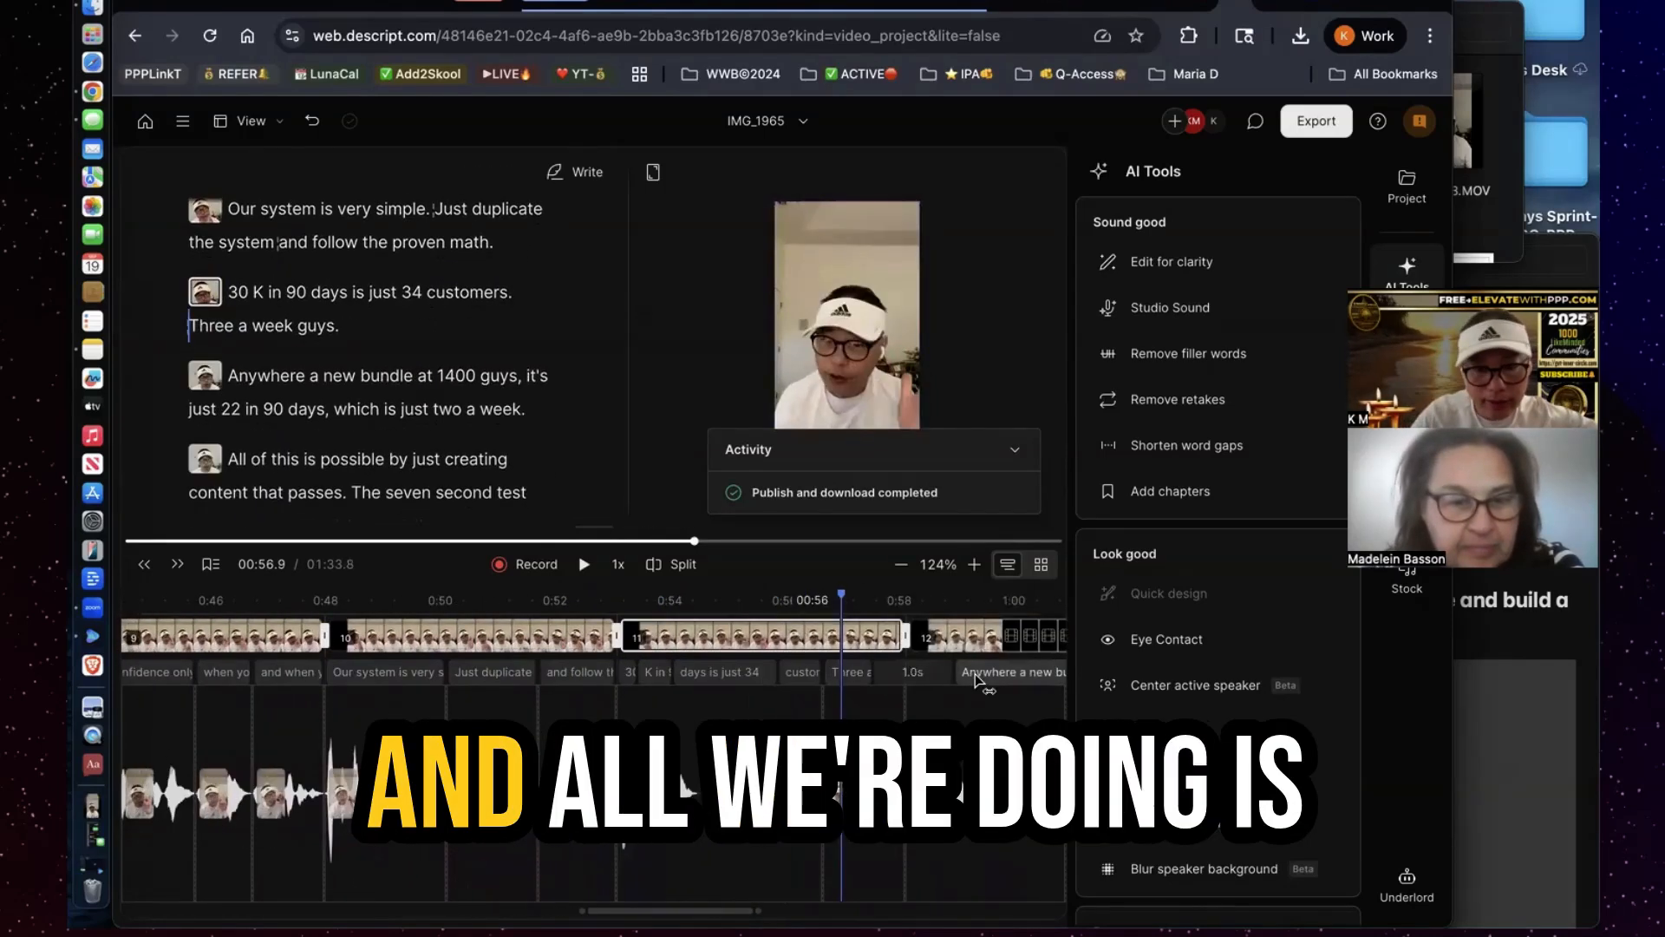
Delete the gaps between scenes 11 and 12 and between 12 and 13, and the pauses up to scene 15
{"action": "left_click", "coordinate": [919, 675]}
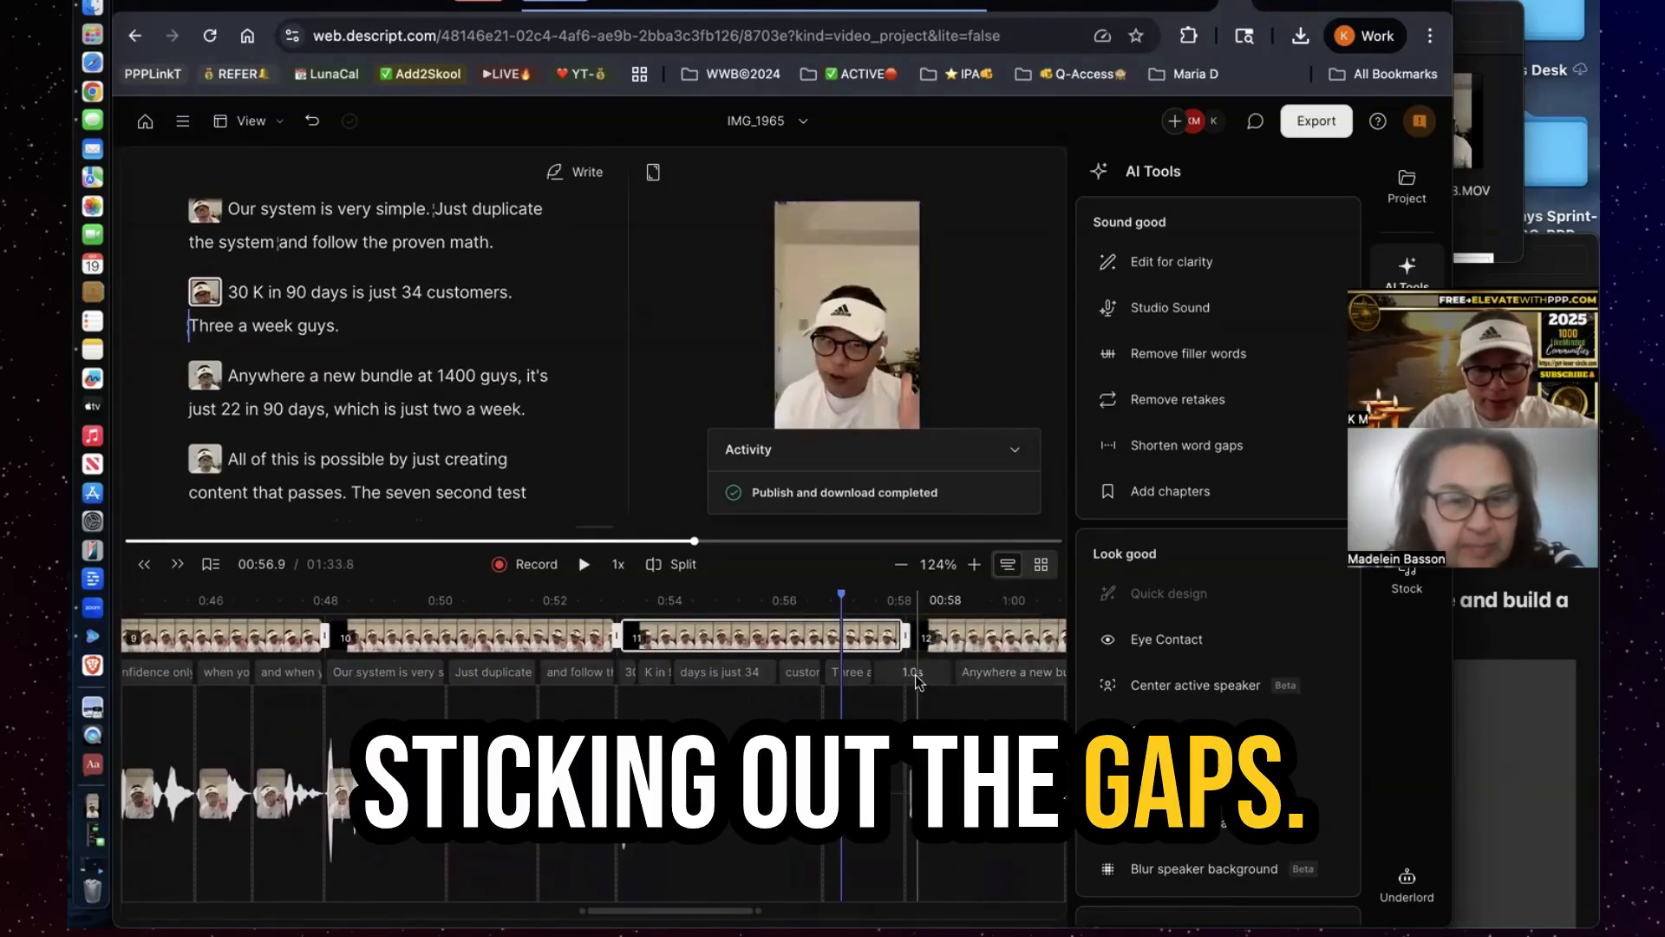
{"action": "key", "text": "BackSpace"}
{"action": "scroll", "coordinate": [920, 681], "scroll_direction": "right", "scroll_amount": 5}
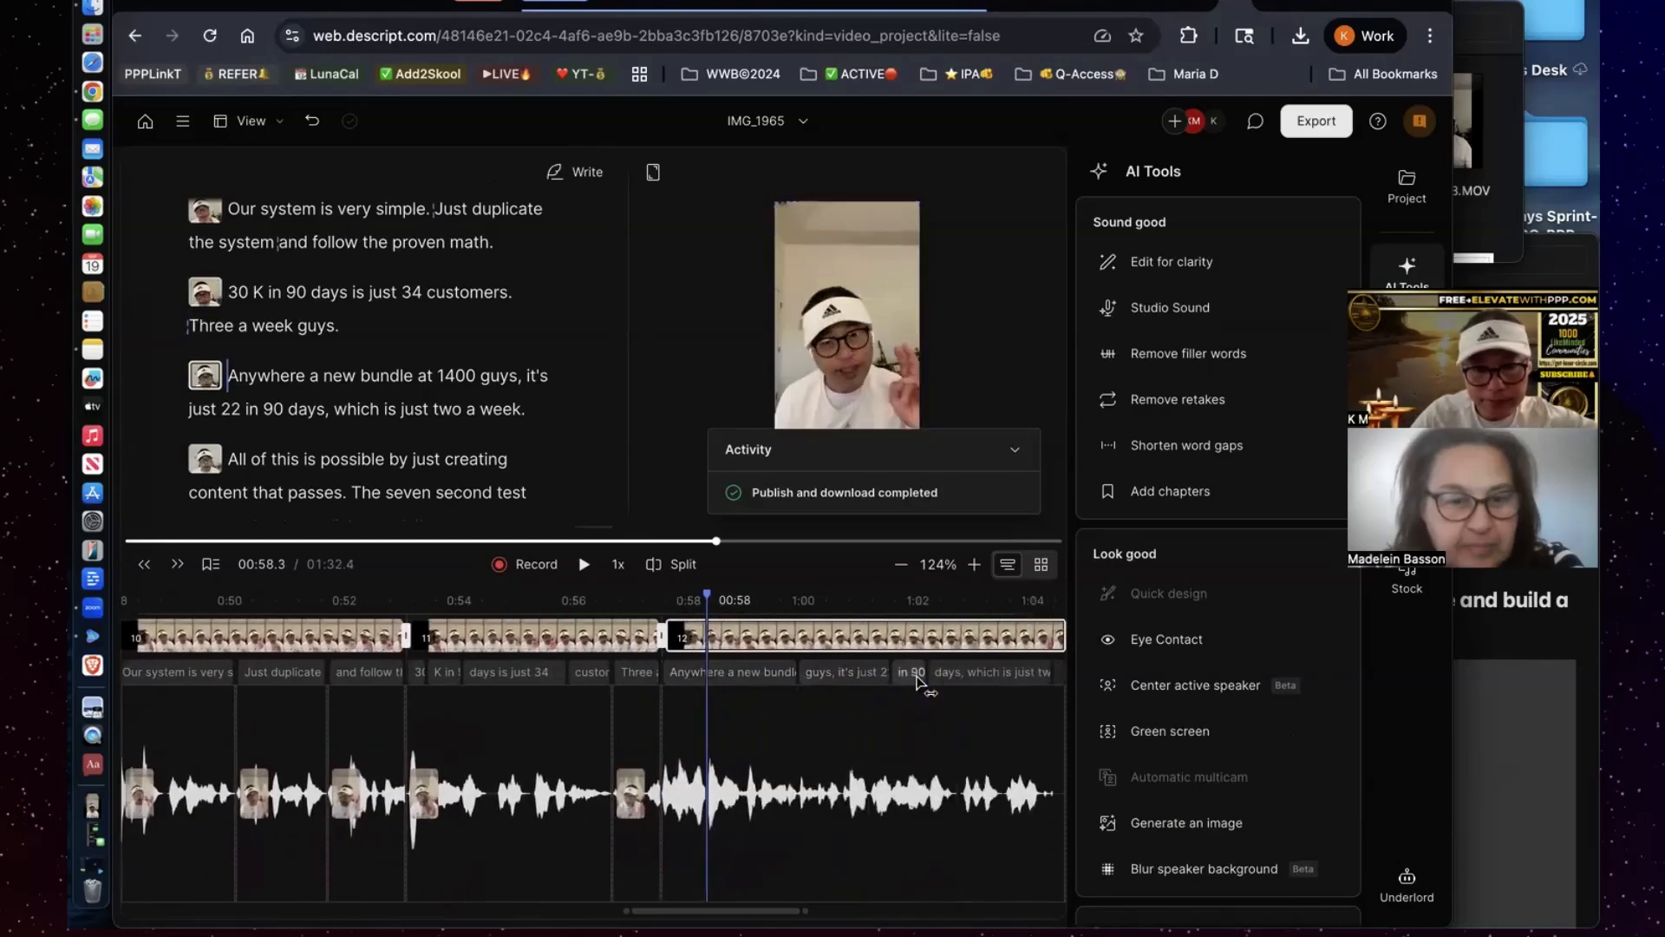
{"action": "scroll", "coordinate": [908, 685], "scroll_direction": "right", "scroll_amount": 4}
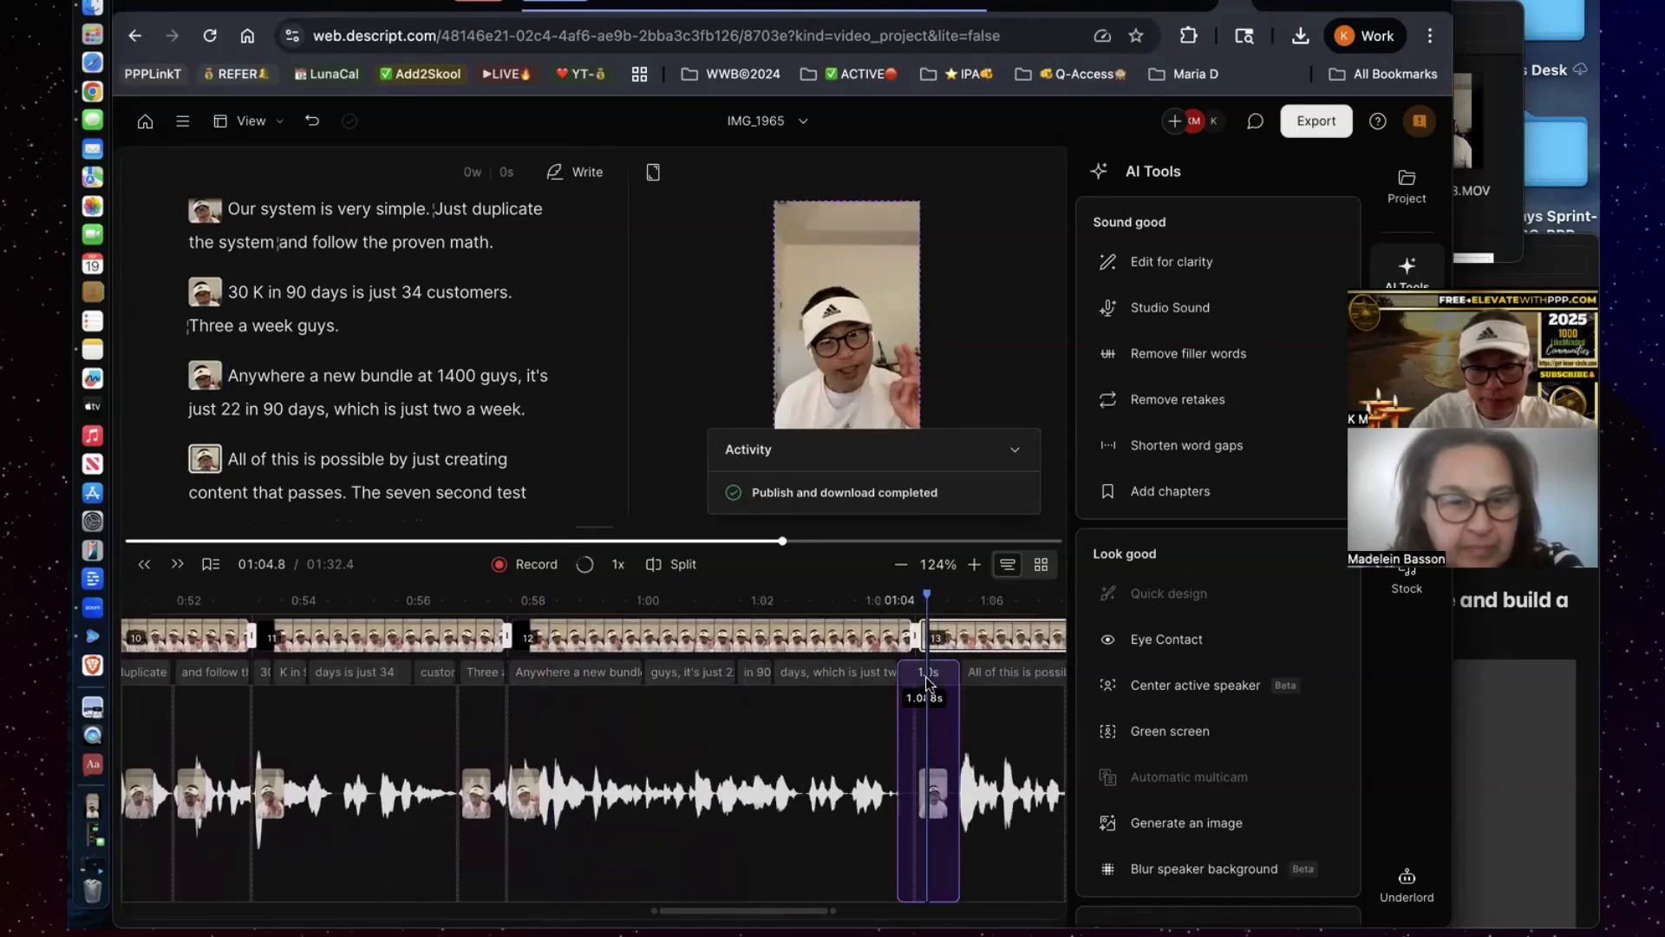
{"action": "scroll", "coordinate": [927, 686], "scroll_direction": "right", "scroll_amount": 8}
{"action": "left_click", "coordinate": [926, 685]}
{"action": "scroll", "coordinate": [917, 682], "scroll_direction": "right", "scroll_amount": 3}
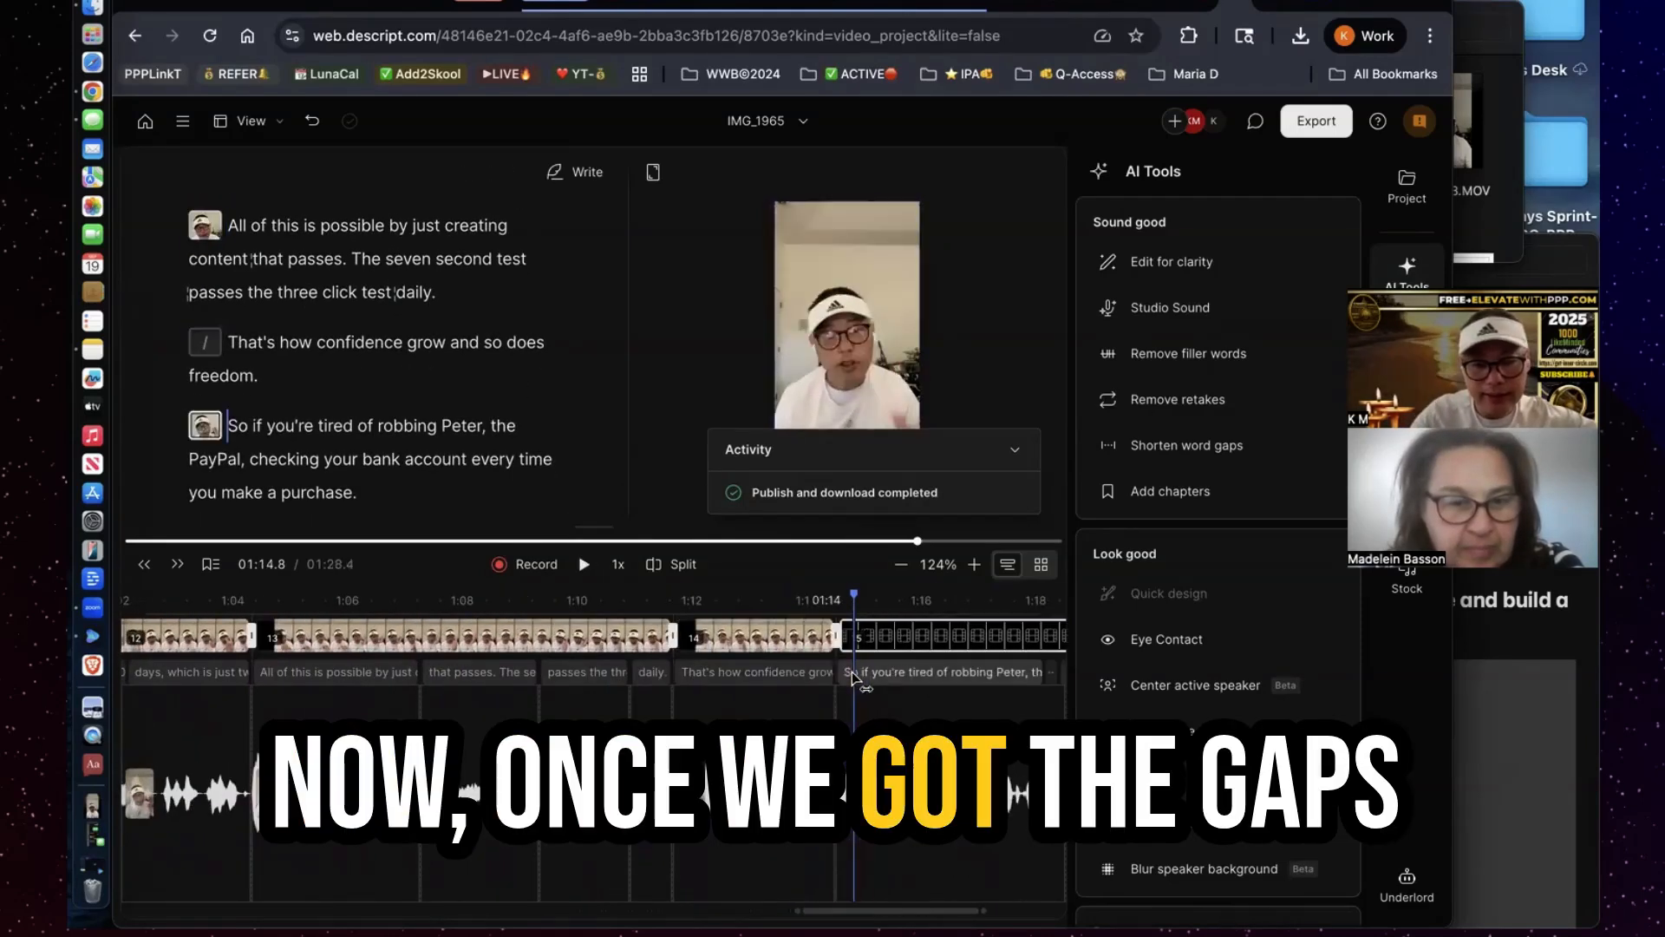
Delete the remaining pauses in scenes 15 and 16, including the gap between the two scenes
{"action": "scroll", "coordinate": [861, 681], "scroll_direction": "right", "scroll_amount": 3}
{"action": "left_click", "coordinate": [902, 674]}
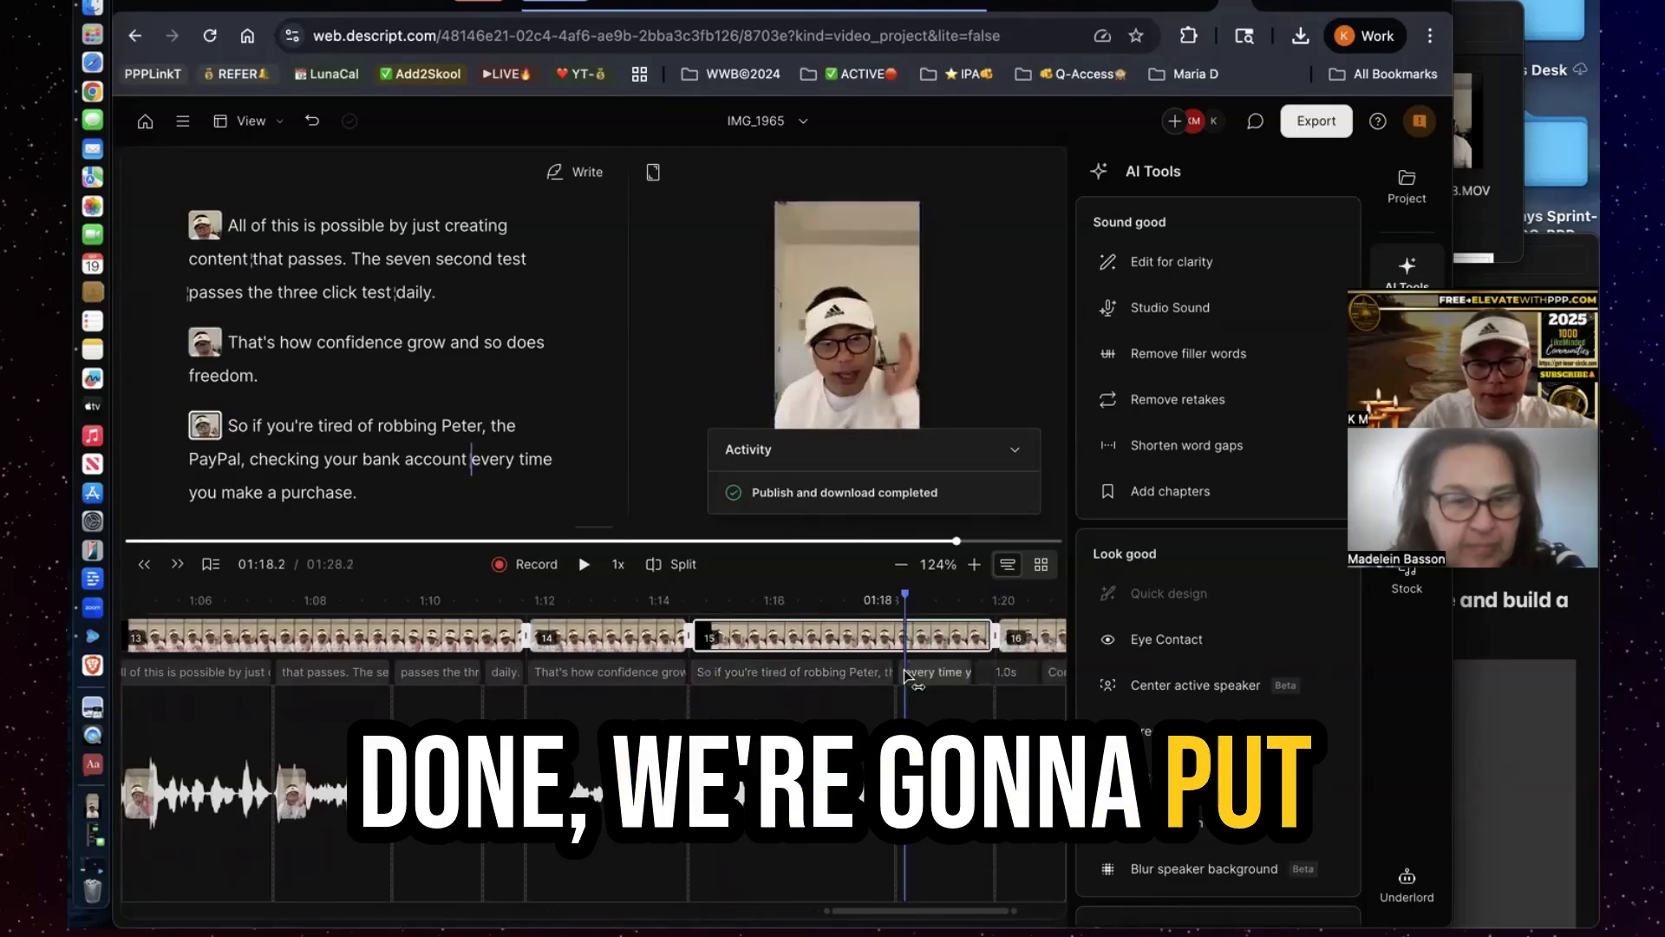
{"action": "scroll", "coordinate": [979, 672], "scroll_direction": "right", "scroll_amount": 3}
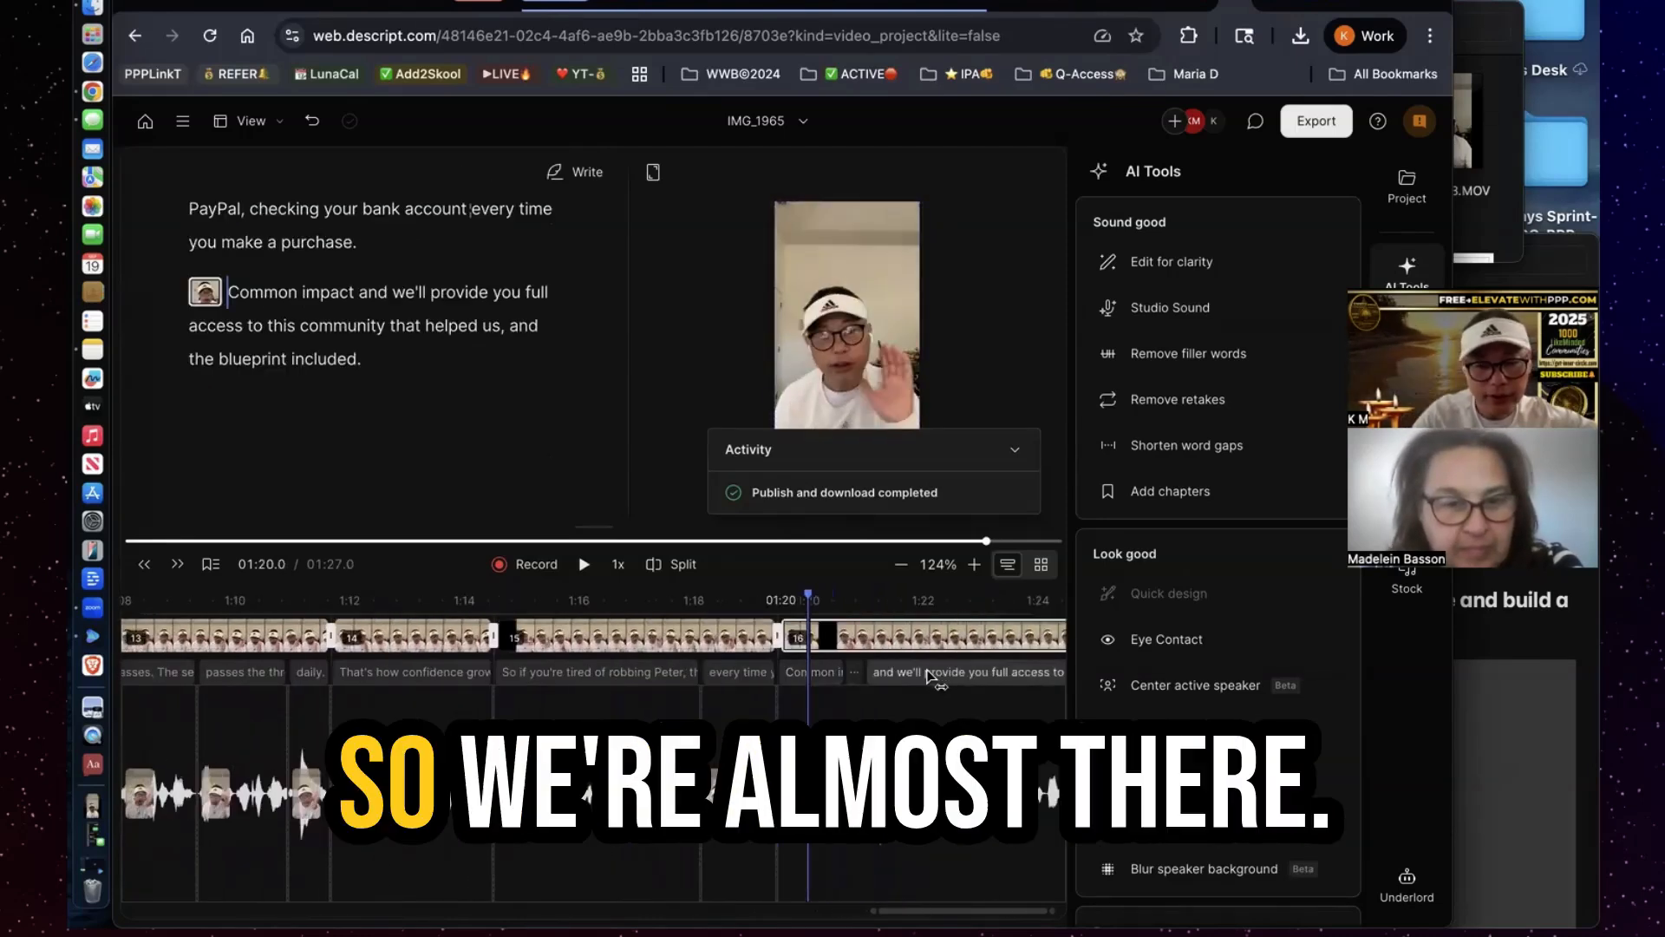
{"action": "left_click", "coordinate": [857, 679]}
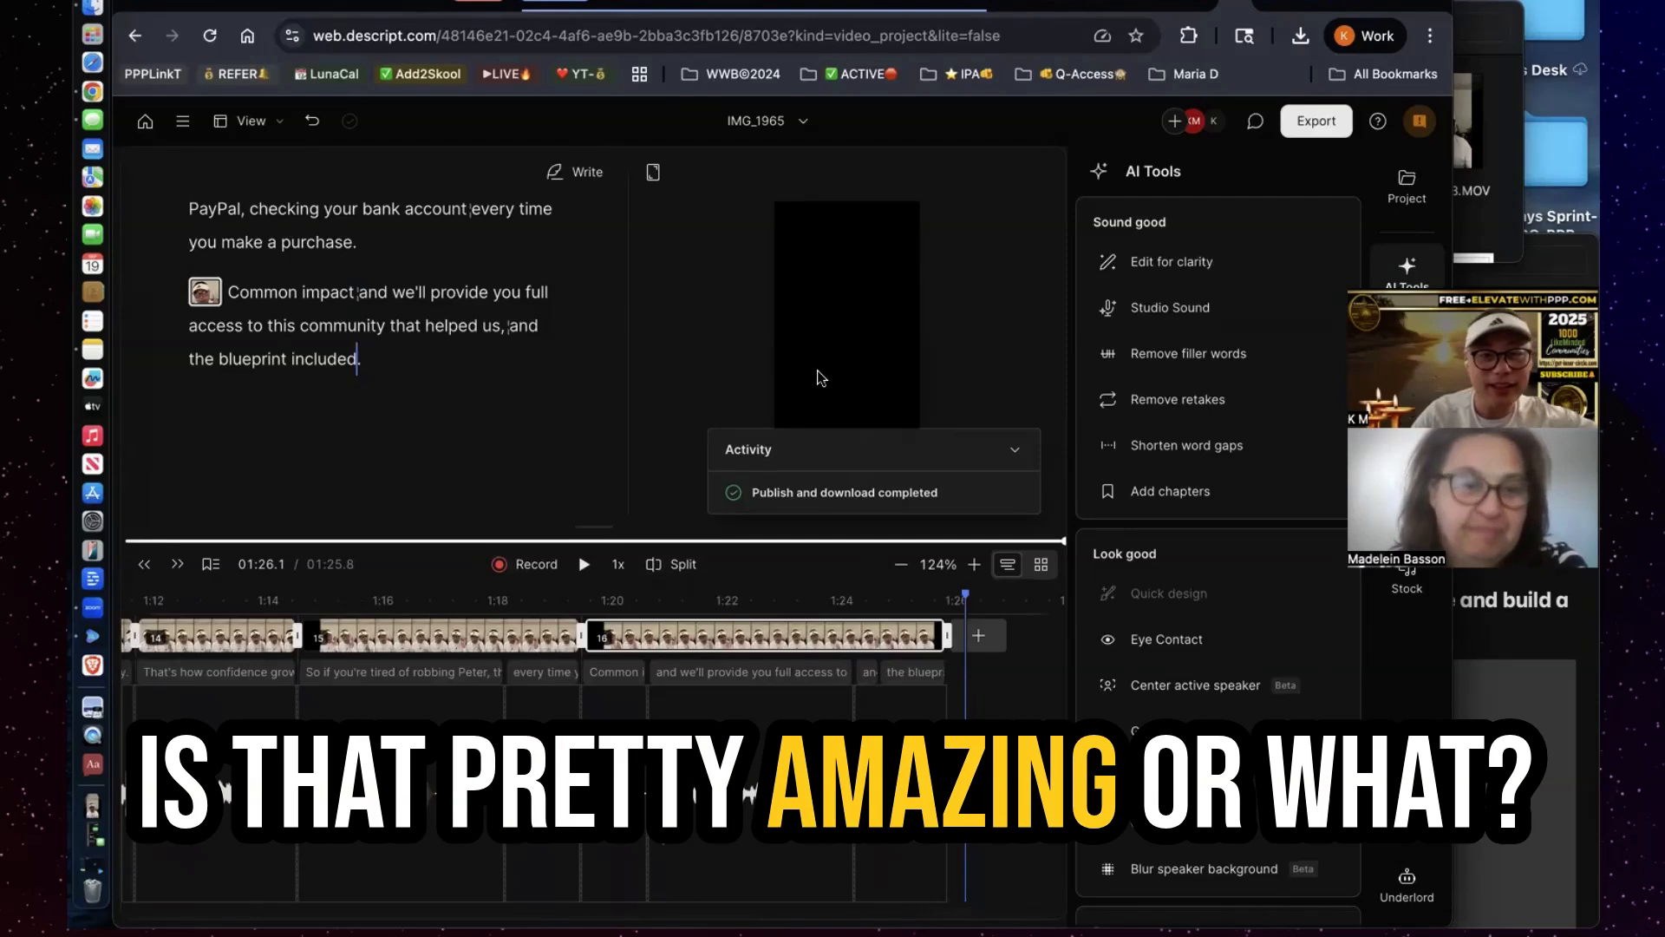
Ask Underlord to "Combine all scenes into one scene" and shrink the timeline's waveform lane
{"action": "left_click", "coordinate": [1407, 885]}
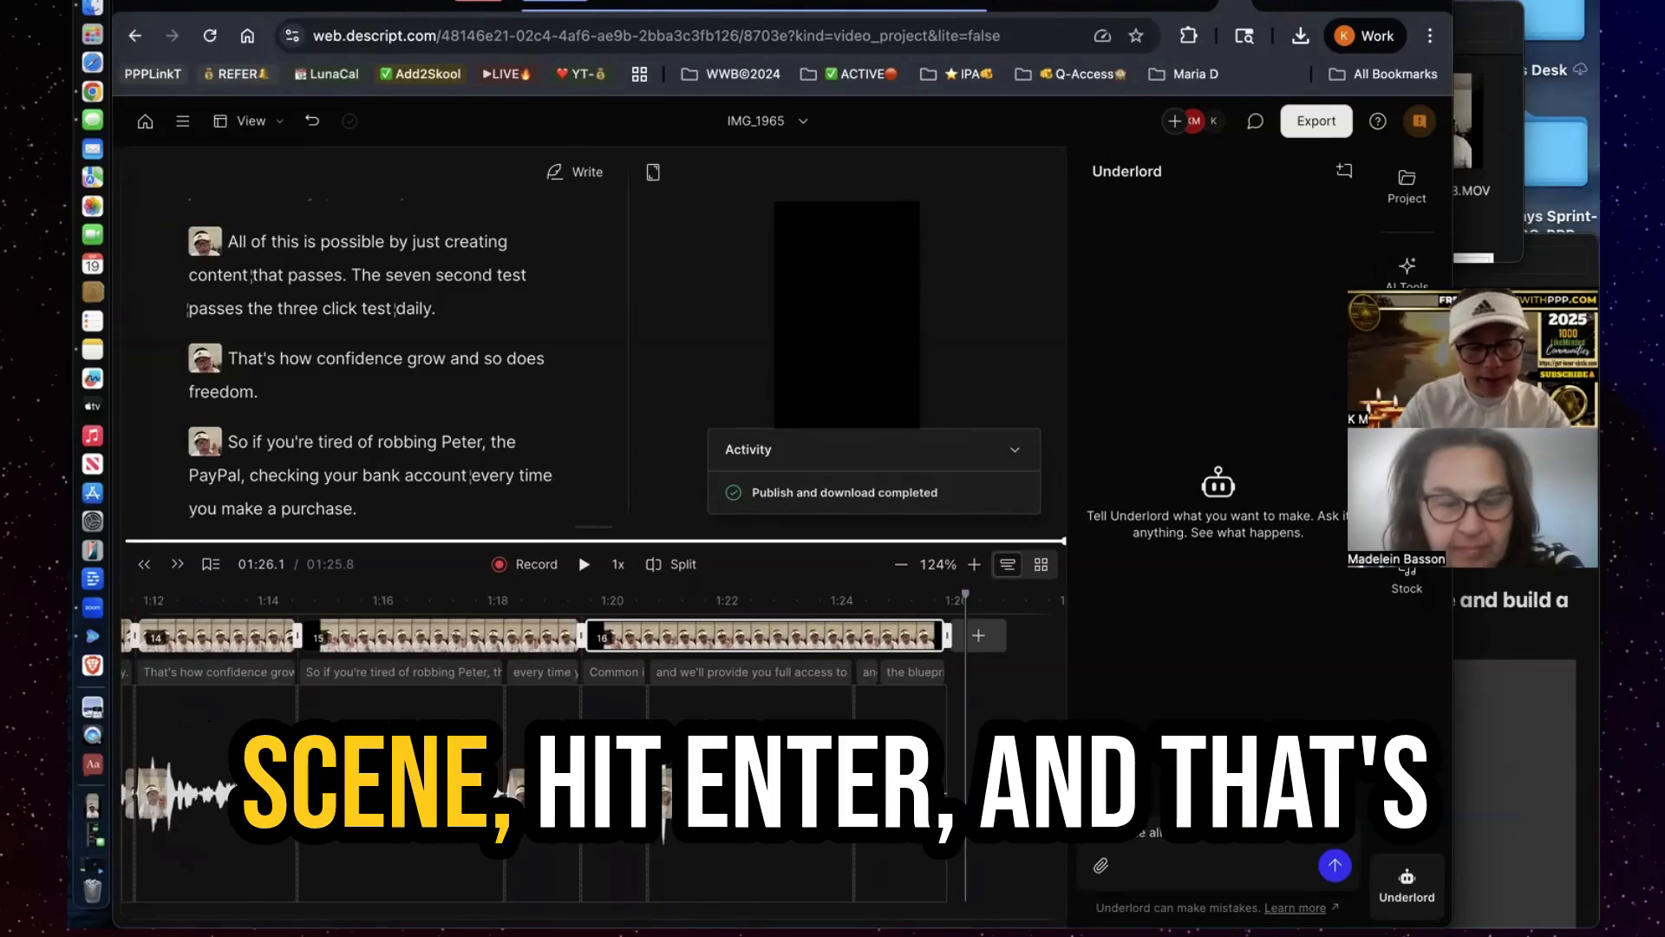
{"action": "key", "text": "Return"}
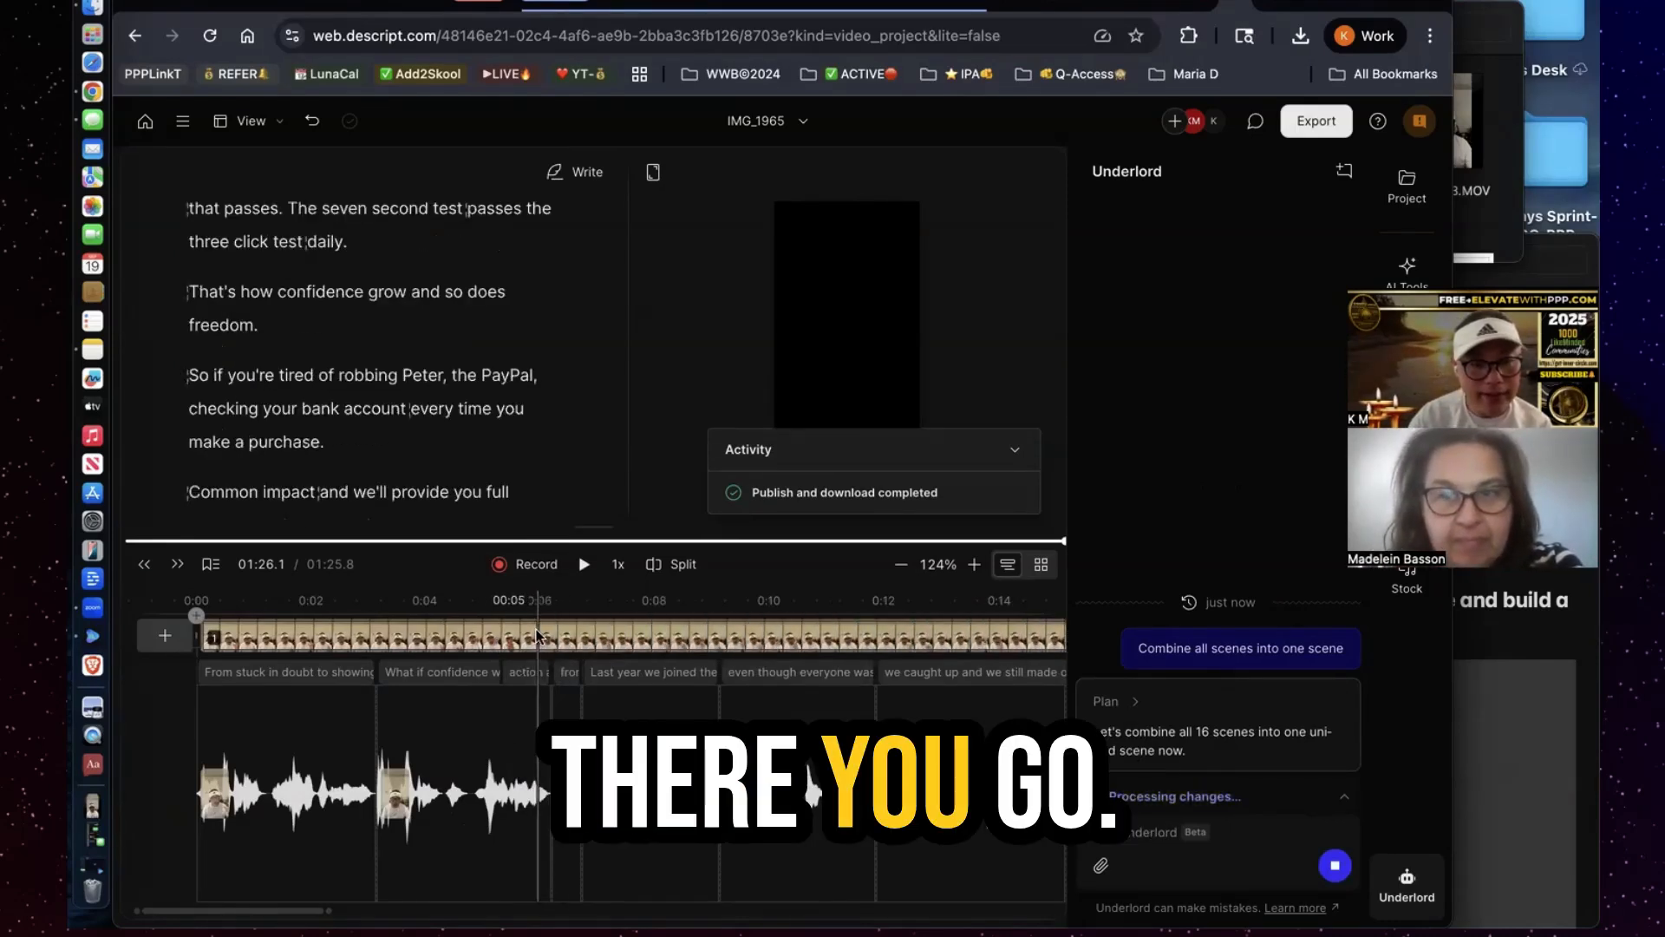
{"action": "scroll", "coordinate": [547, 636], "scroll_direction": "right", "scroll_amount": 10}
{"action": "scroll", "coordinate": [537, 636], "scroll_direction": "right", "scroll_amount": 20}
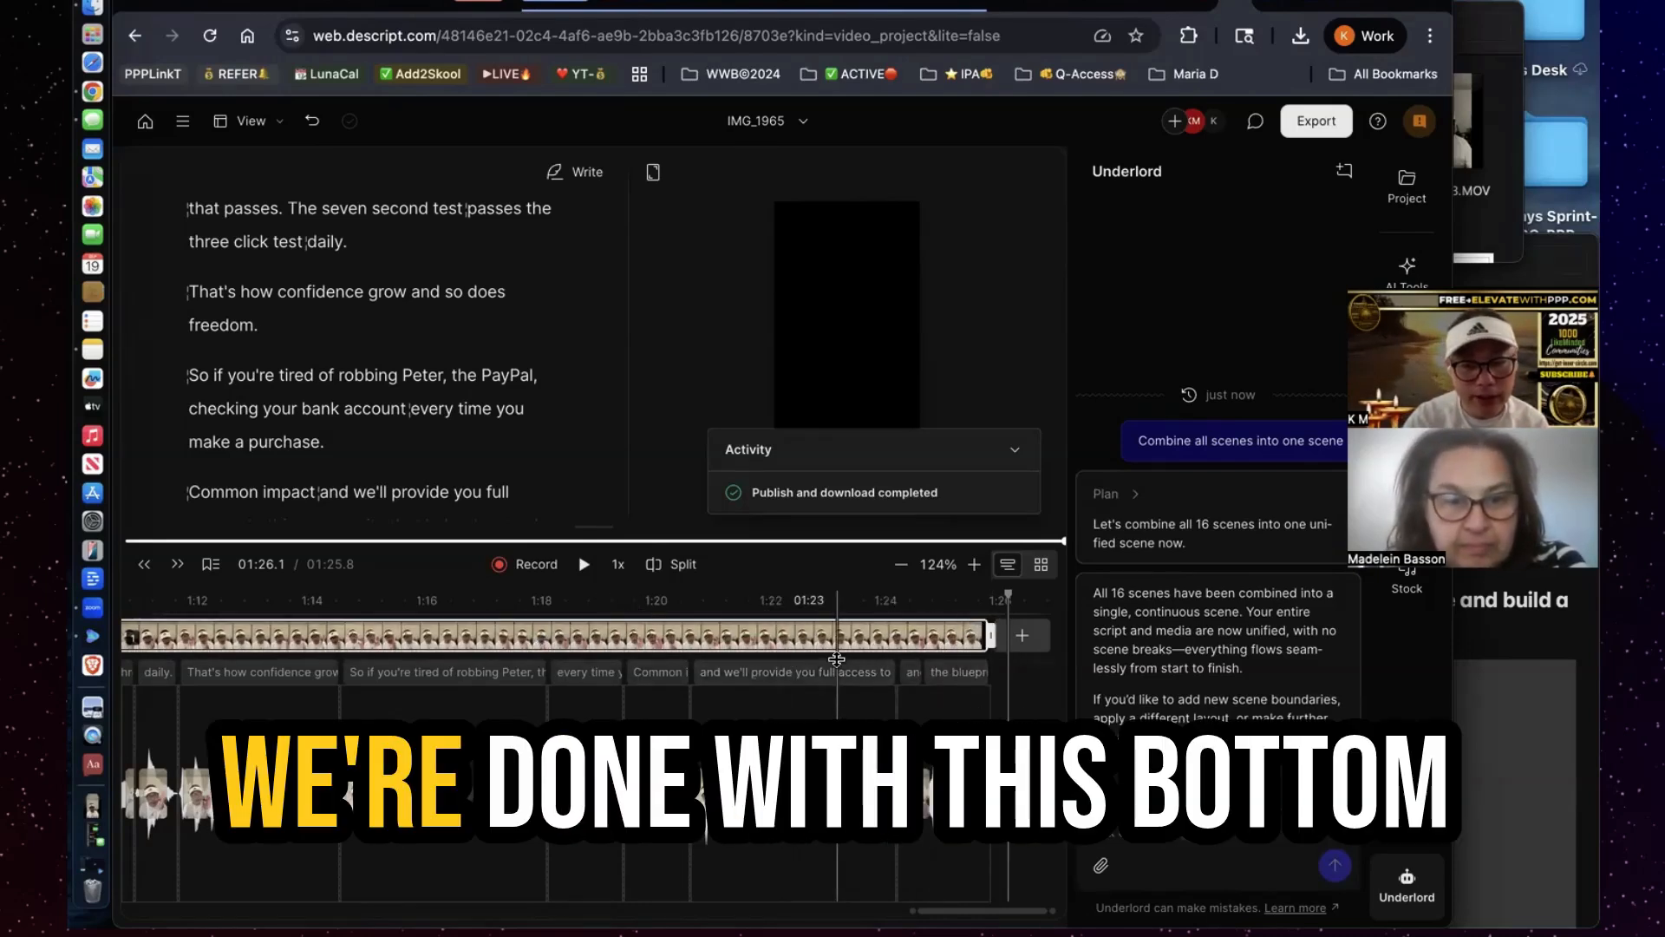
{"action": "left_click_drag", "start_coordinate": [839, 664], "coordinate": [845, 843]}
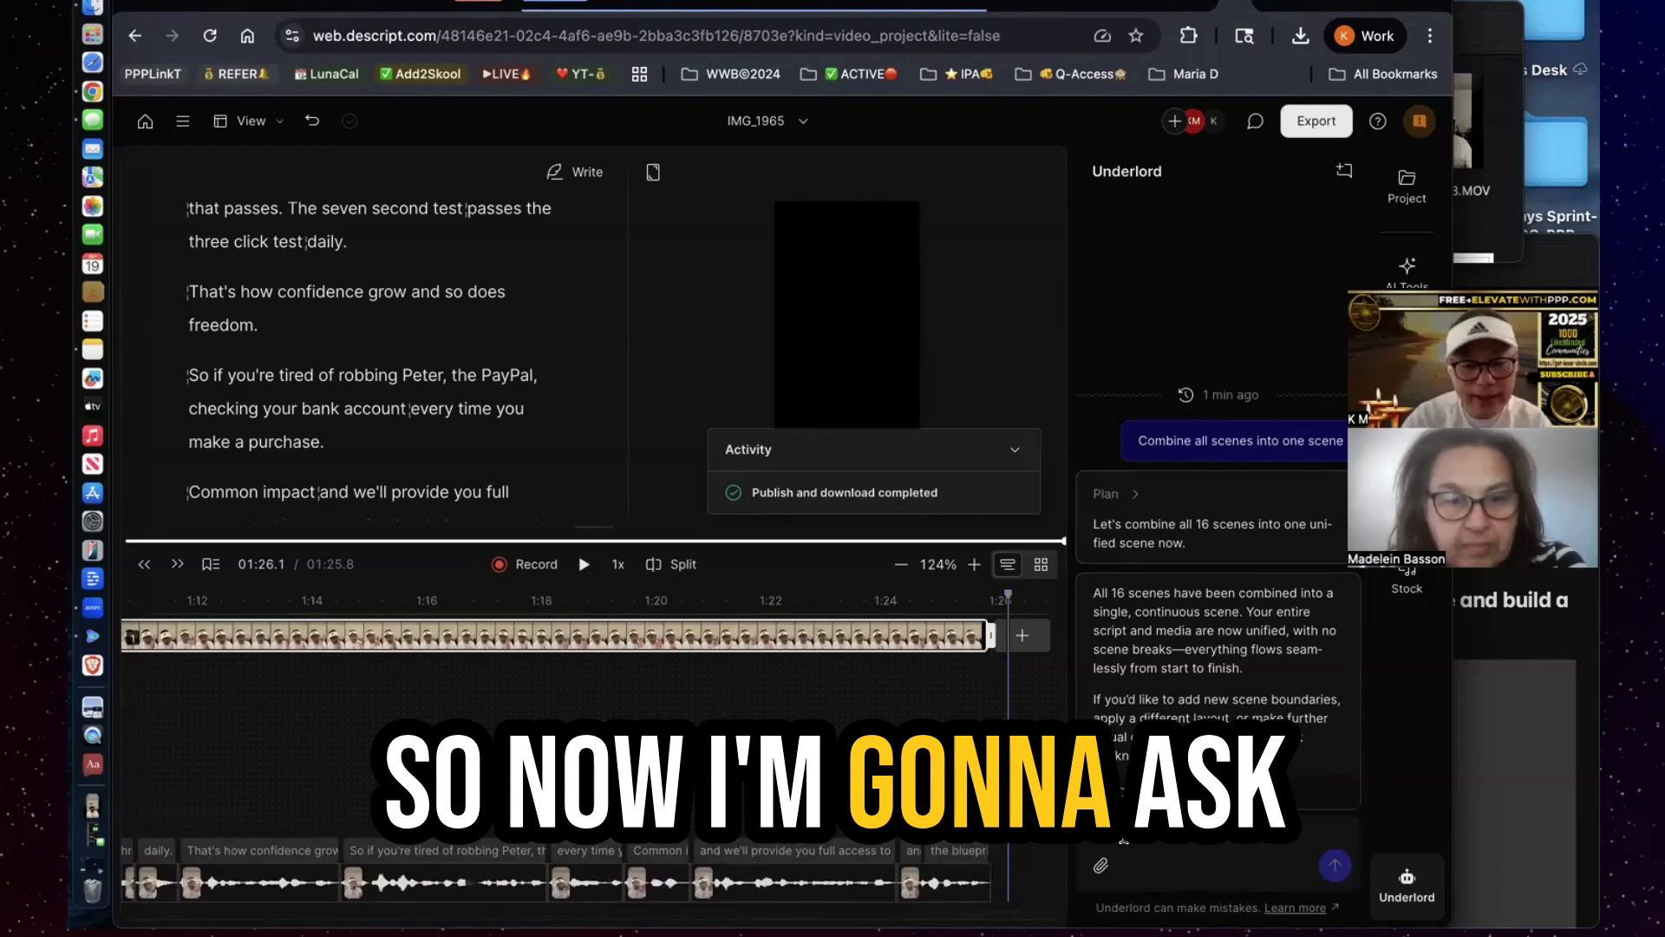
Ask Underlord "Can you remove the background of this video"
{"action": "type", "text": "Ca"}
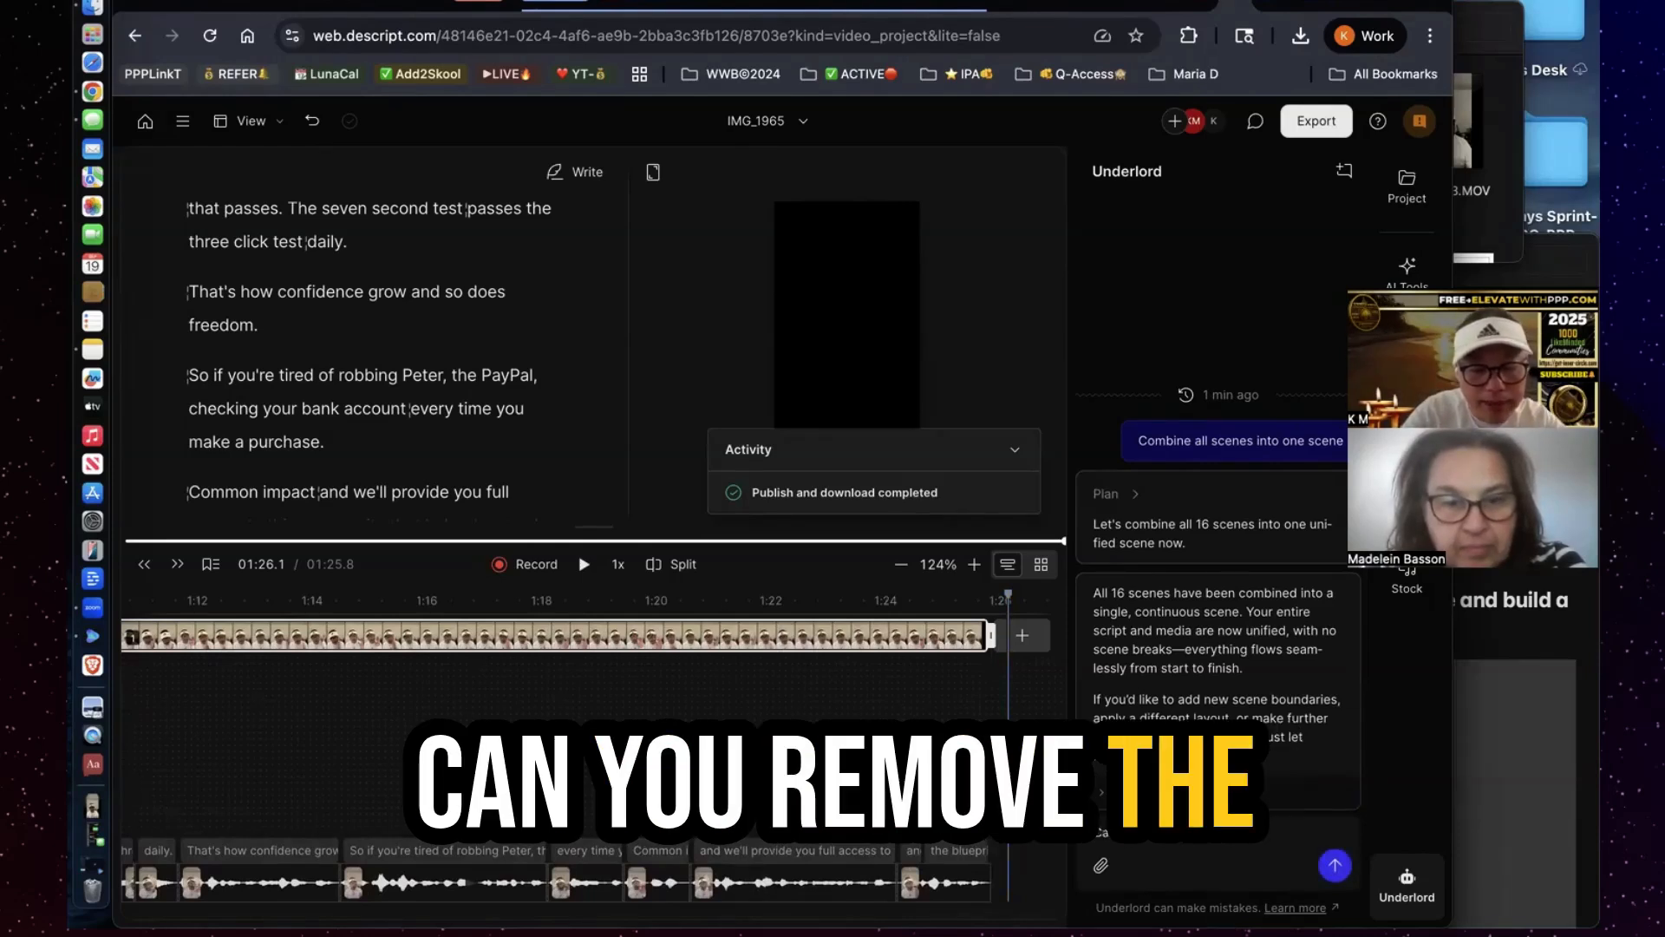
{"action": "type", "text": "n y"}
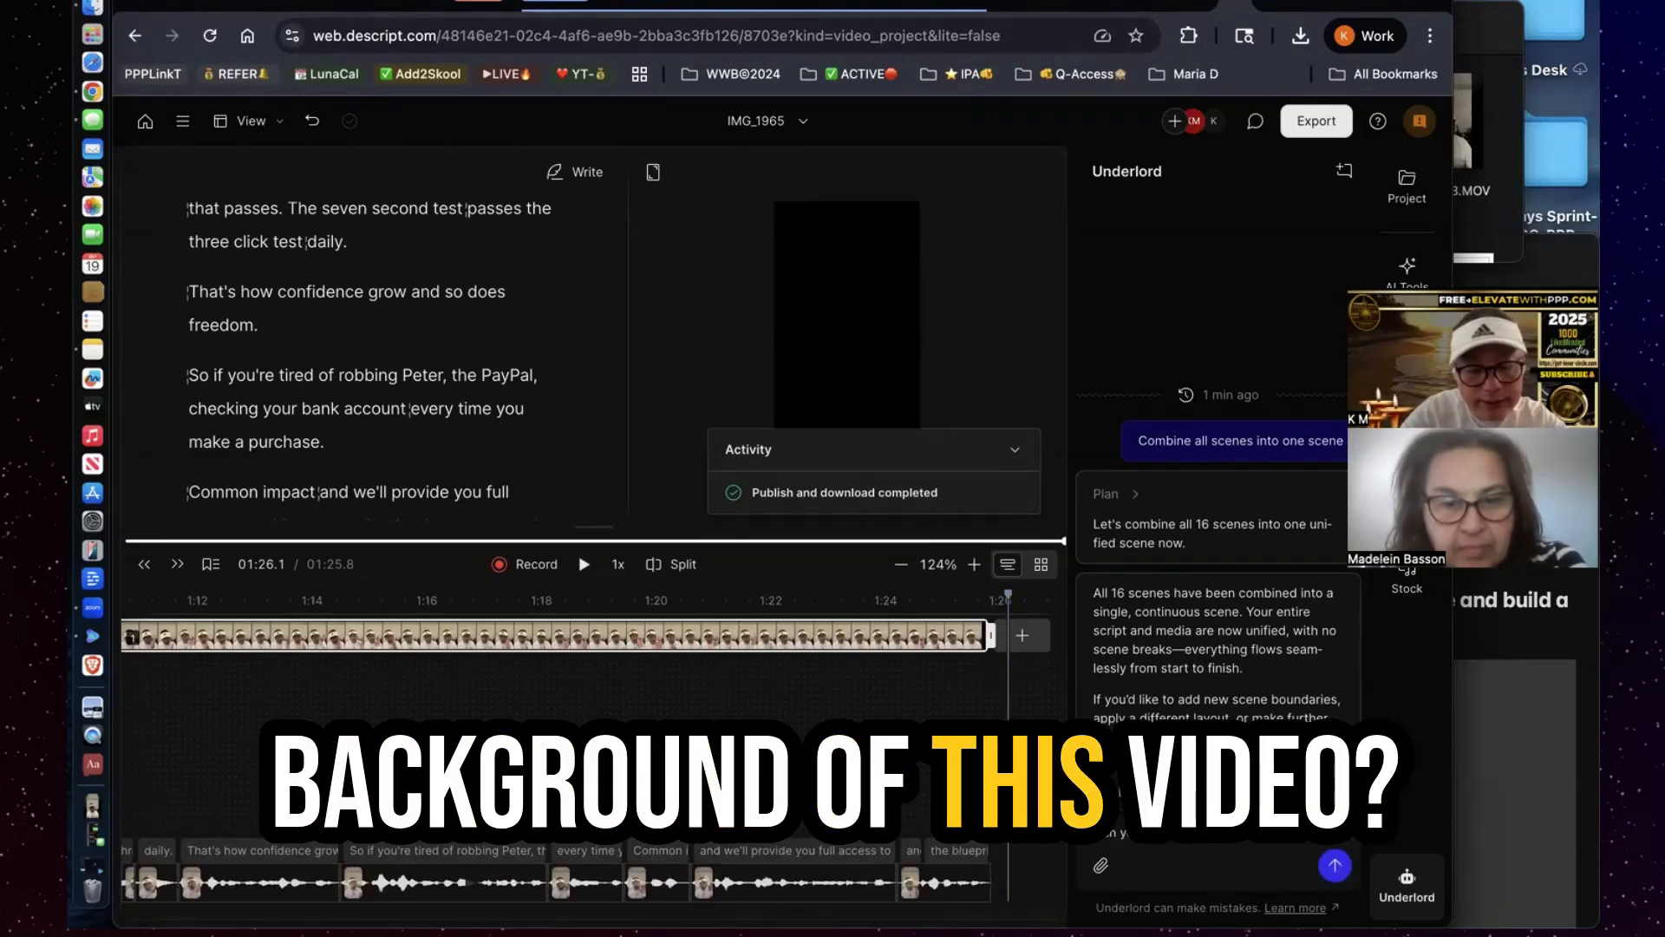
{"action": "key", "text": "Return"}
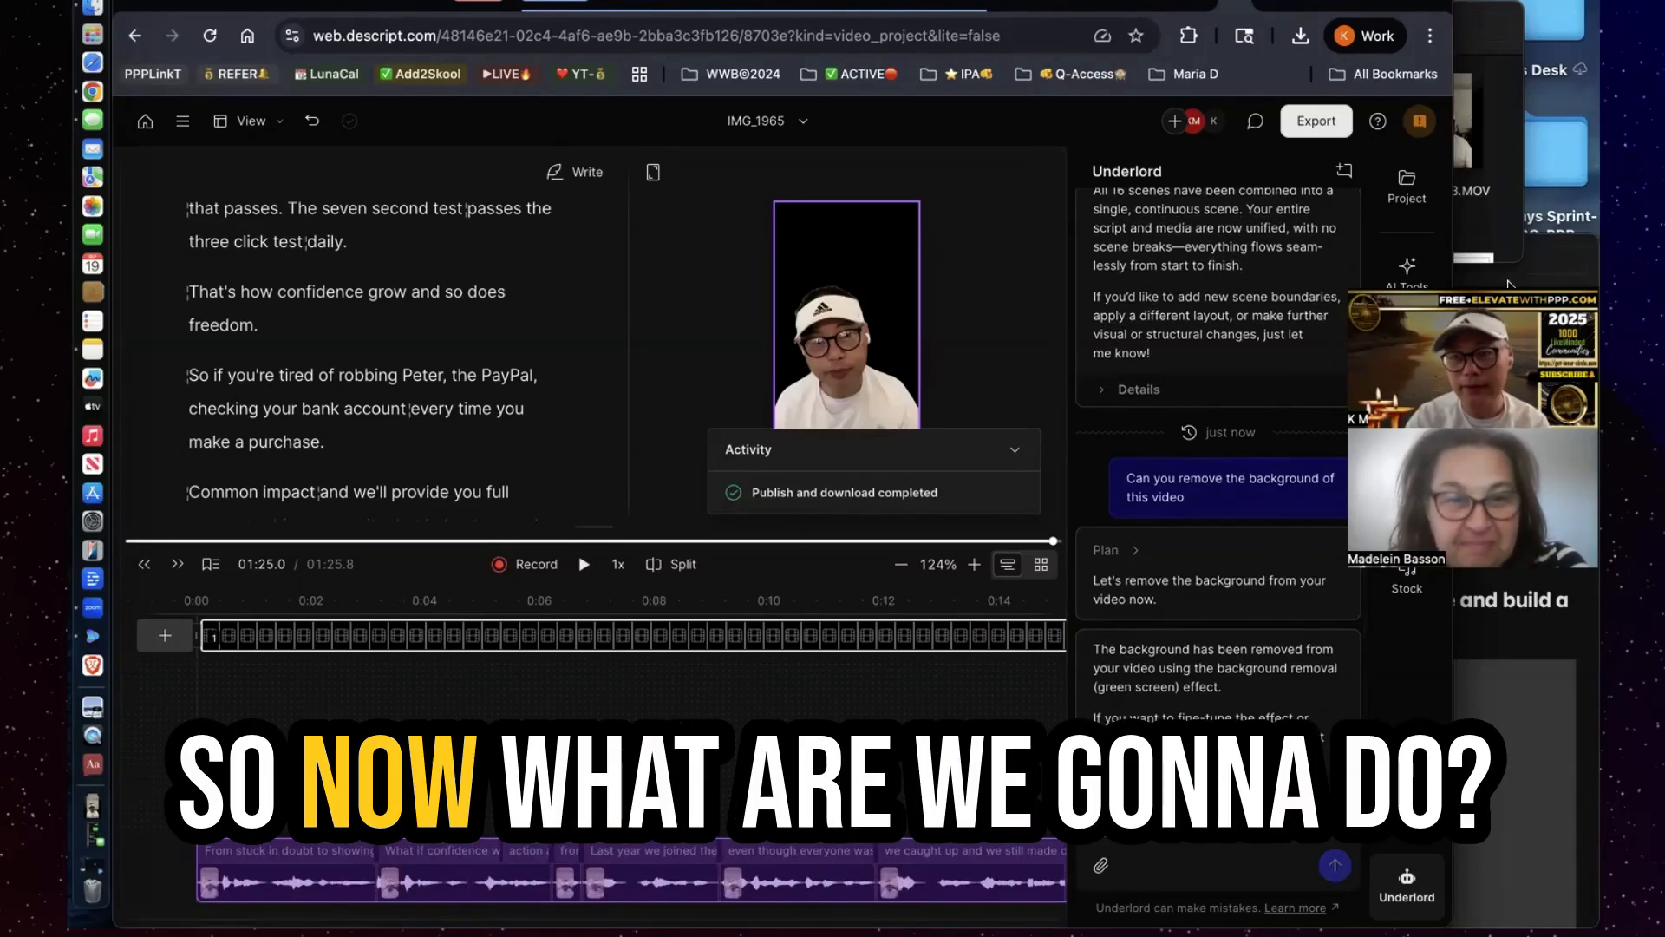
Clear the Notes and Downloads windows off the screen and move the floating video-call thumbnails away from the desktop folders
{"action": "left_click", "coordinate": [1519, 340]}
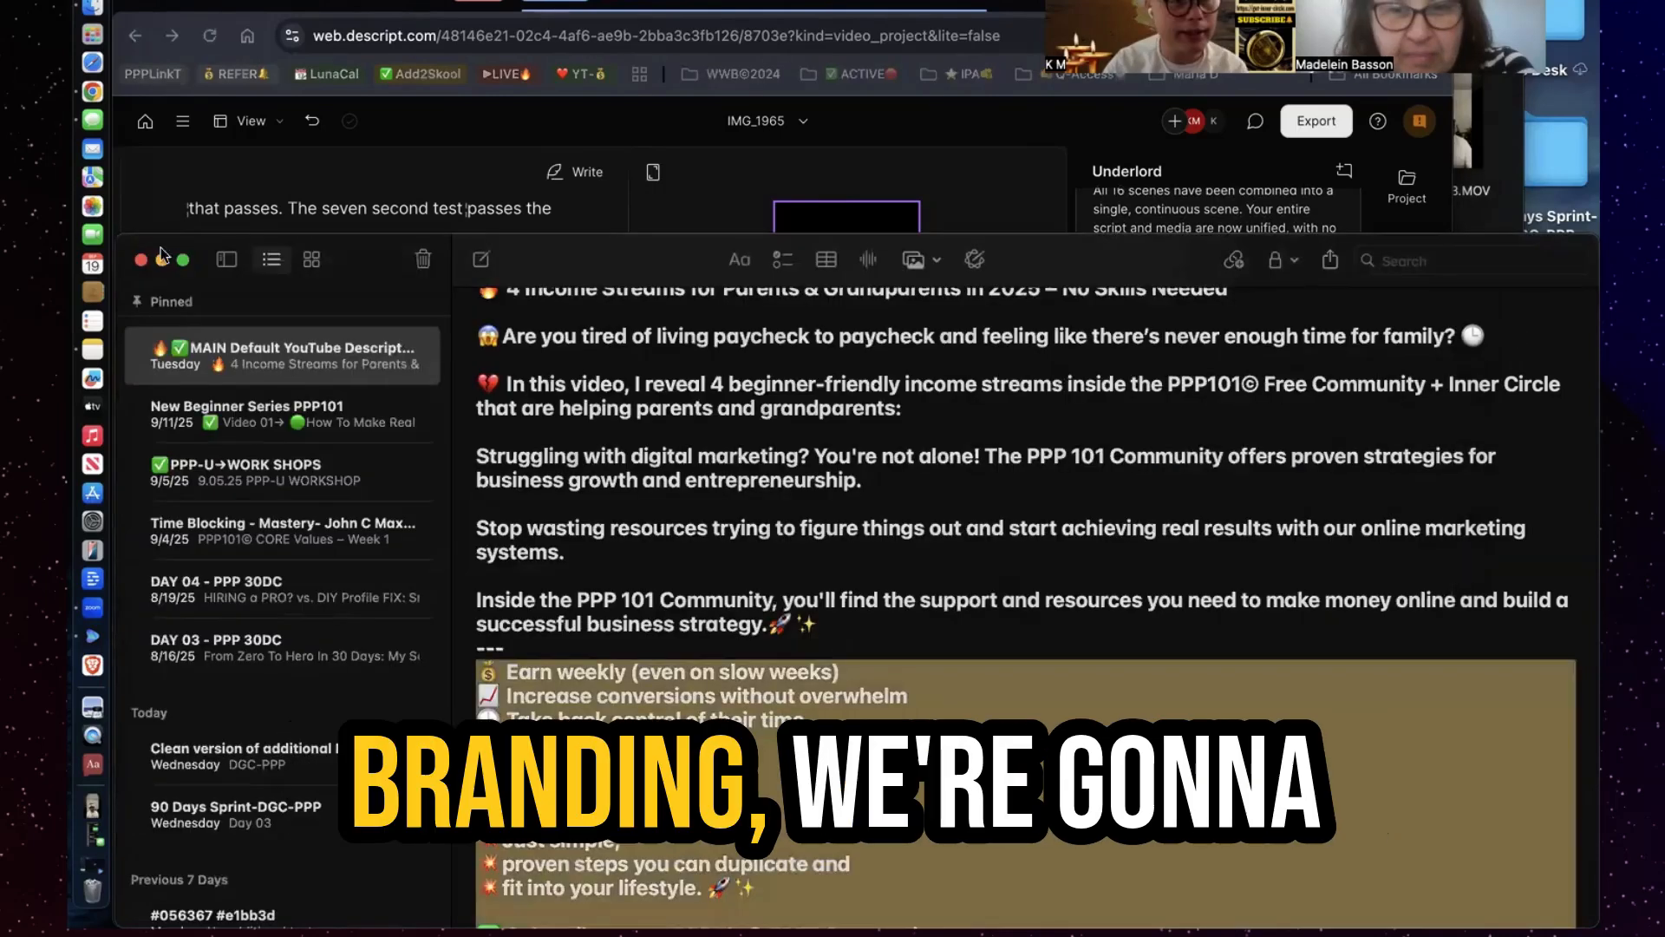
{"action": "left_click", "coordinate": [162, 260]}
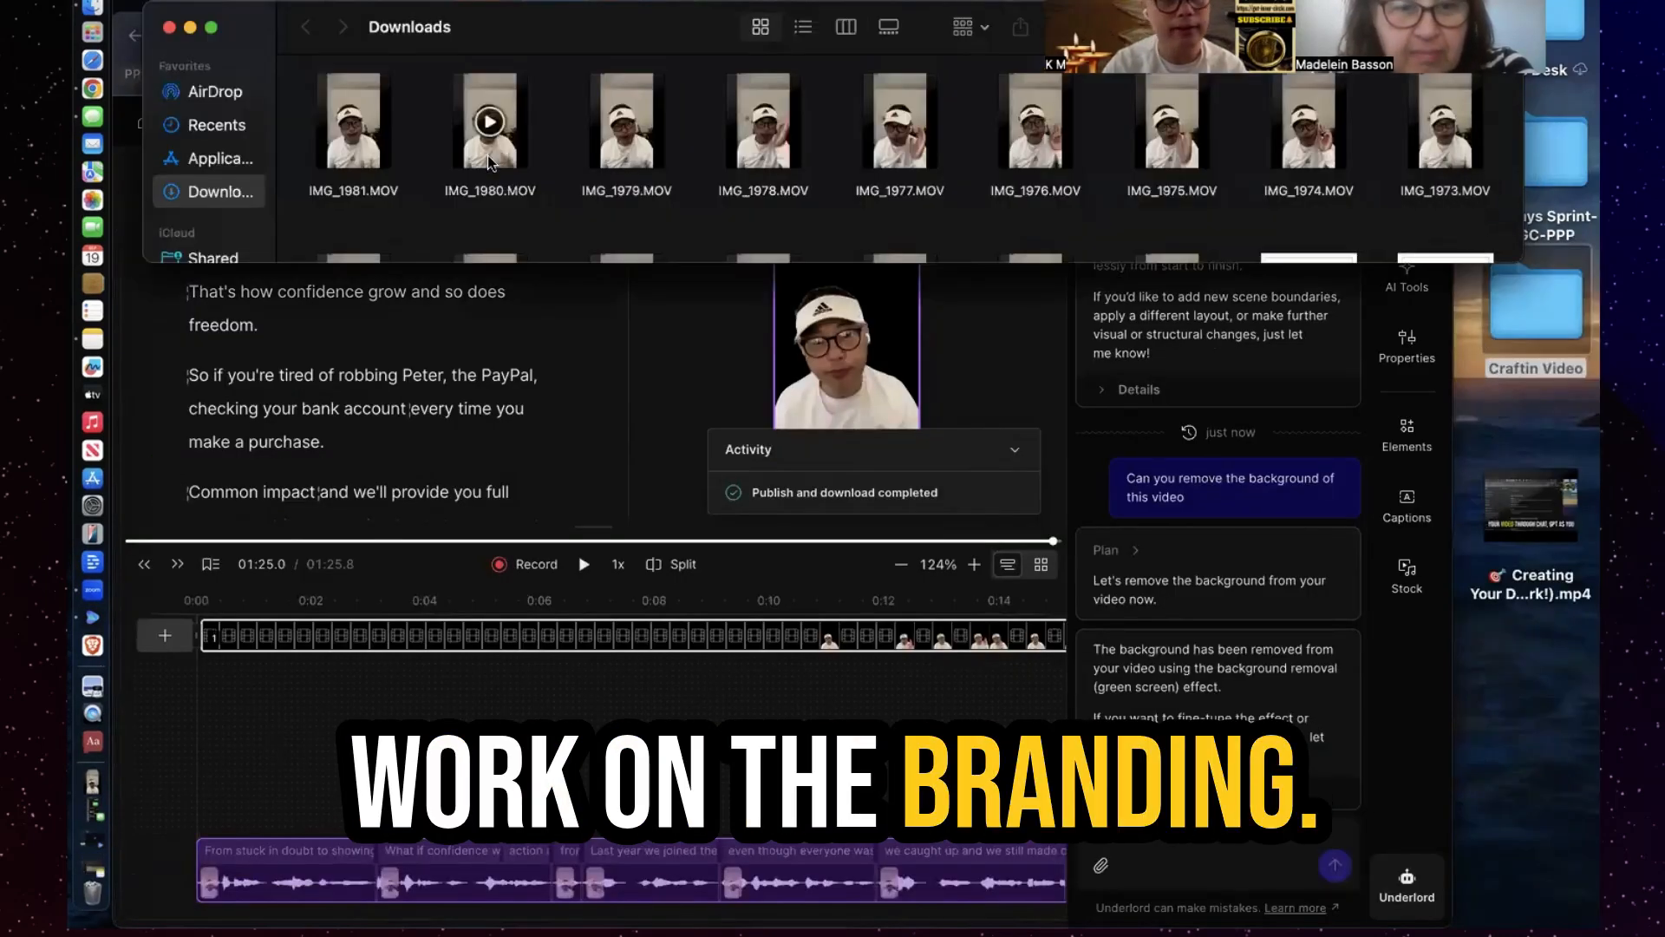
{"action": "left_click", "coordinate": [168, 27]}
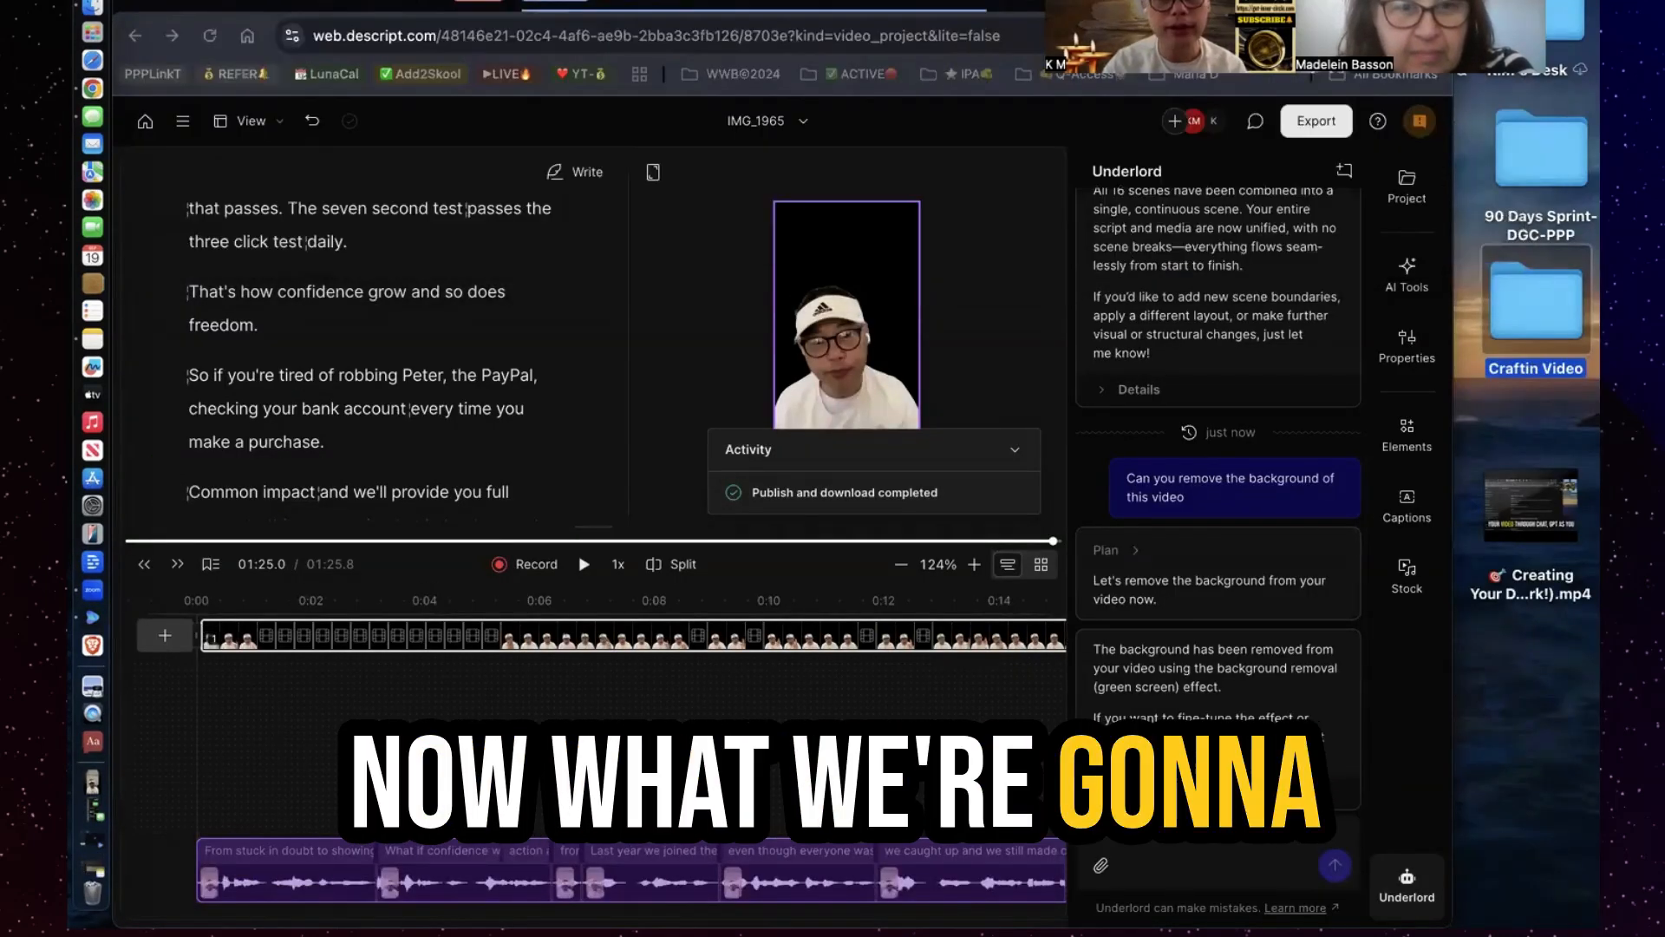
{"action": "left_click_drag", "start_coordinate": [1188, 30], "coordinate": [296, 31]}
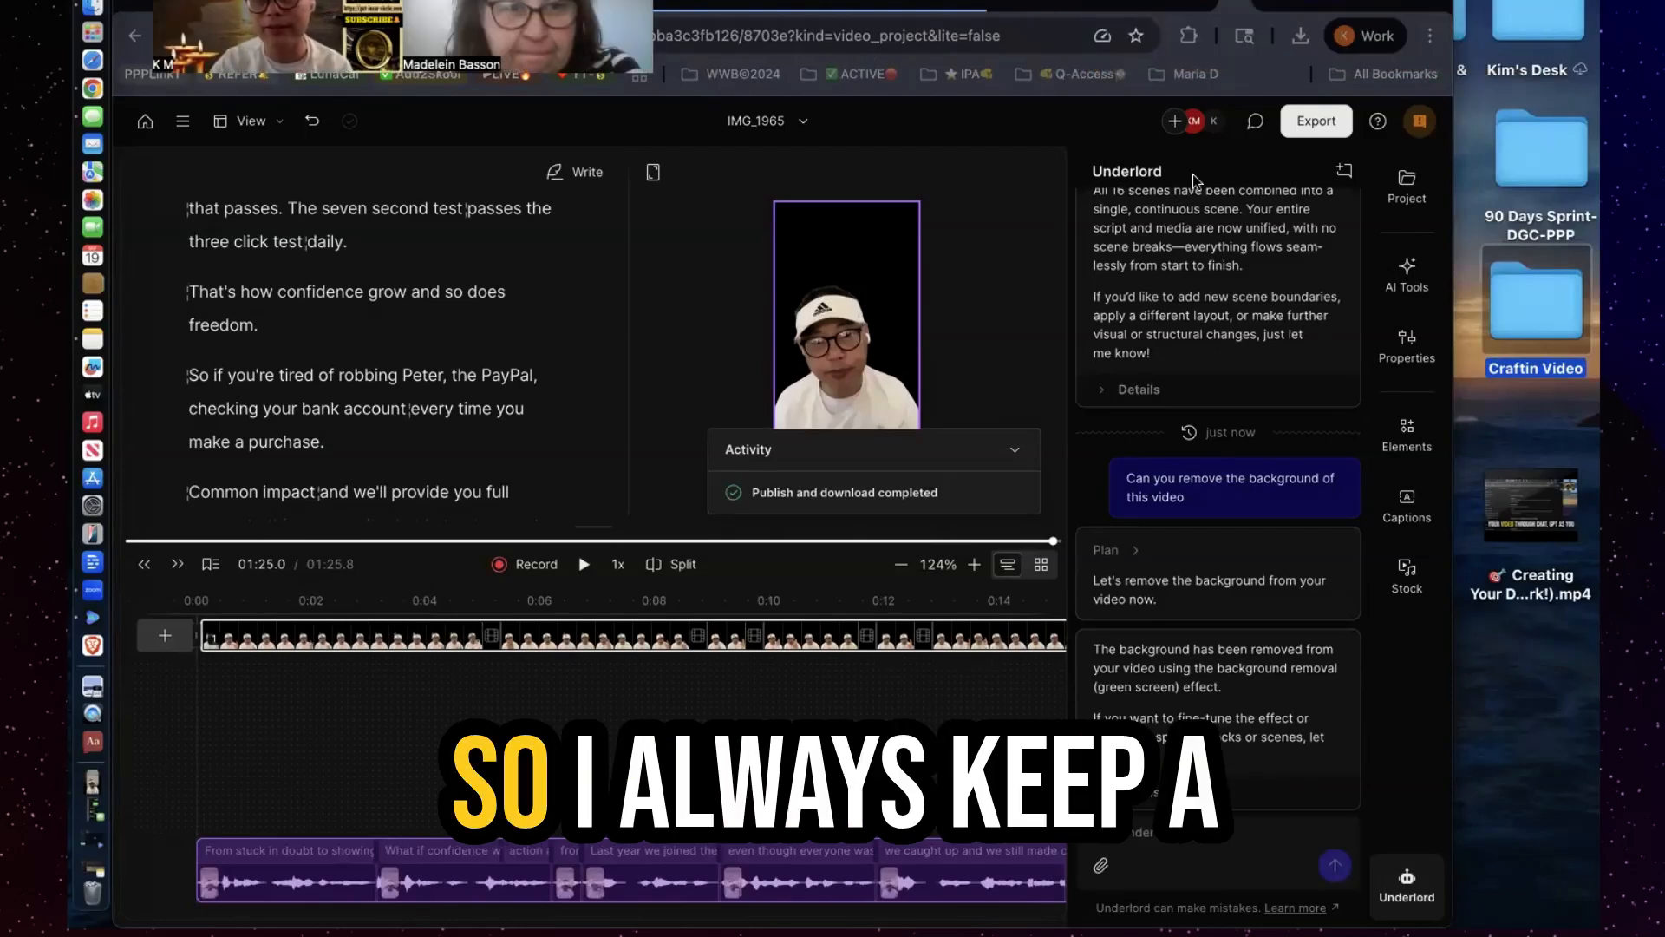
Move the gold logo PNG and the PPP DeScript branding MP4 from the Day 03 folder of 90 Days Sprint-DGC-PPP onto the desktop
{"action": "double_click", "coordinate": [1518, 170]}
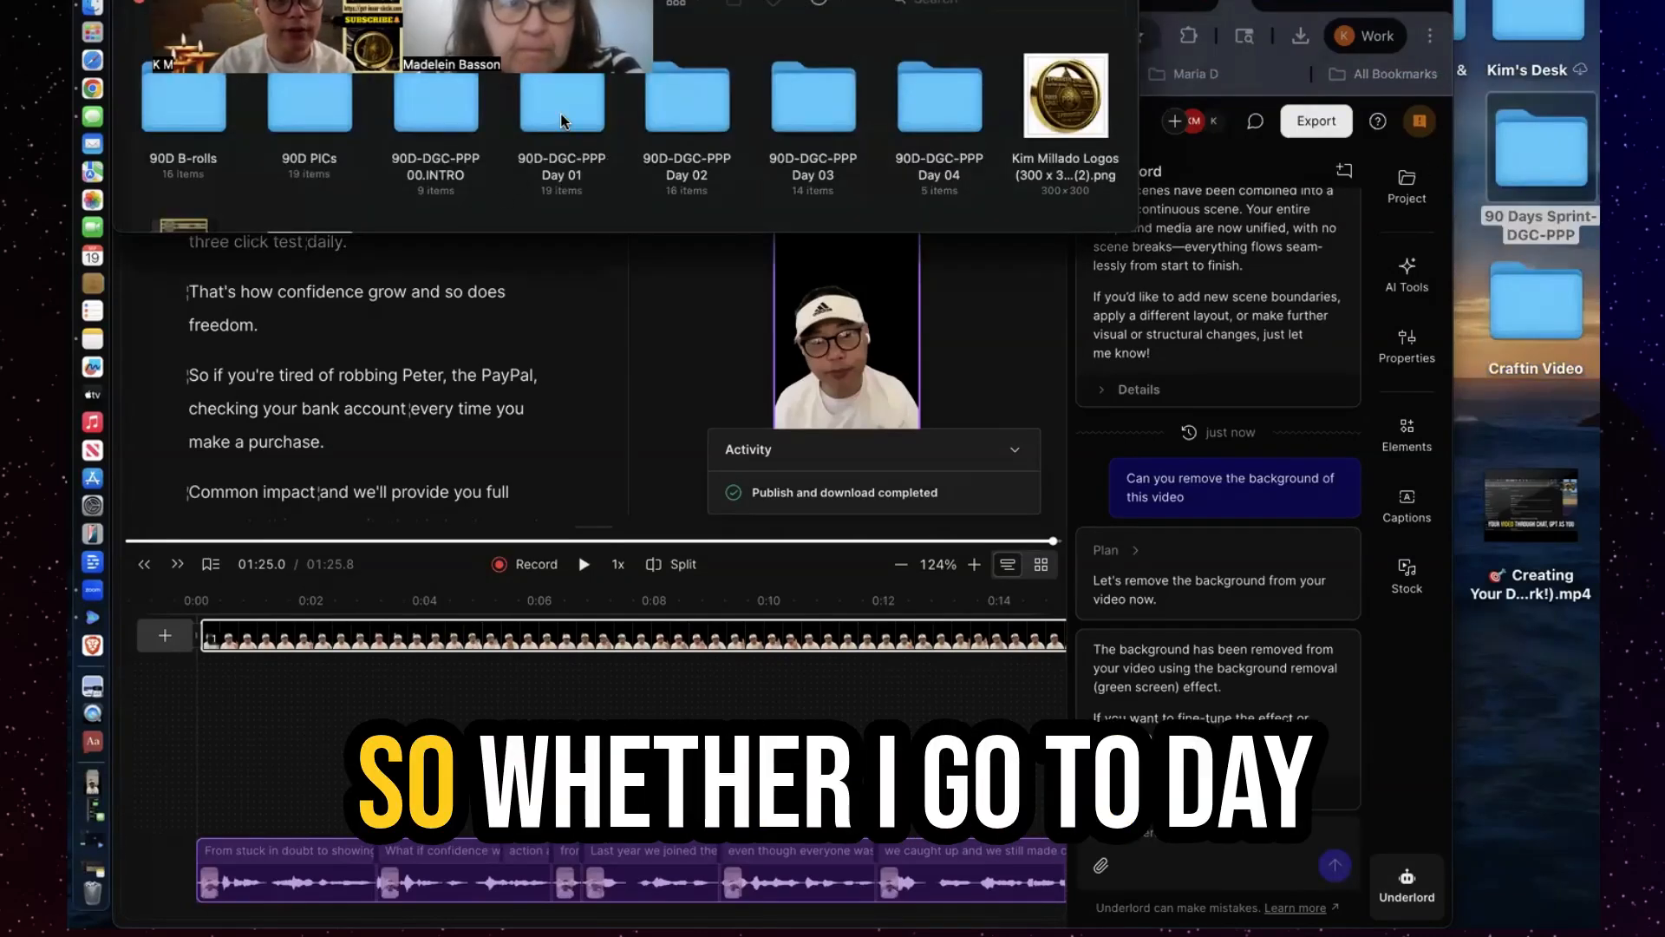
{"action": "double_click", "coordinate": [795, 109]}
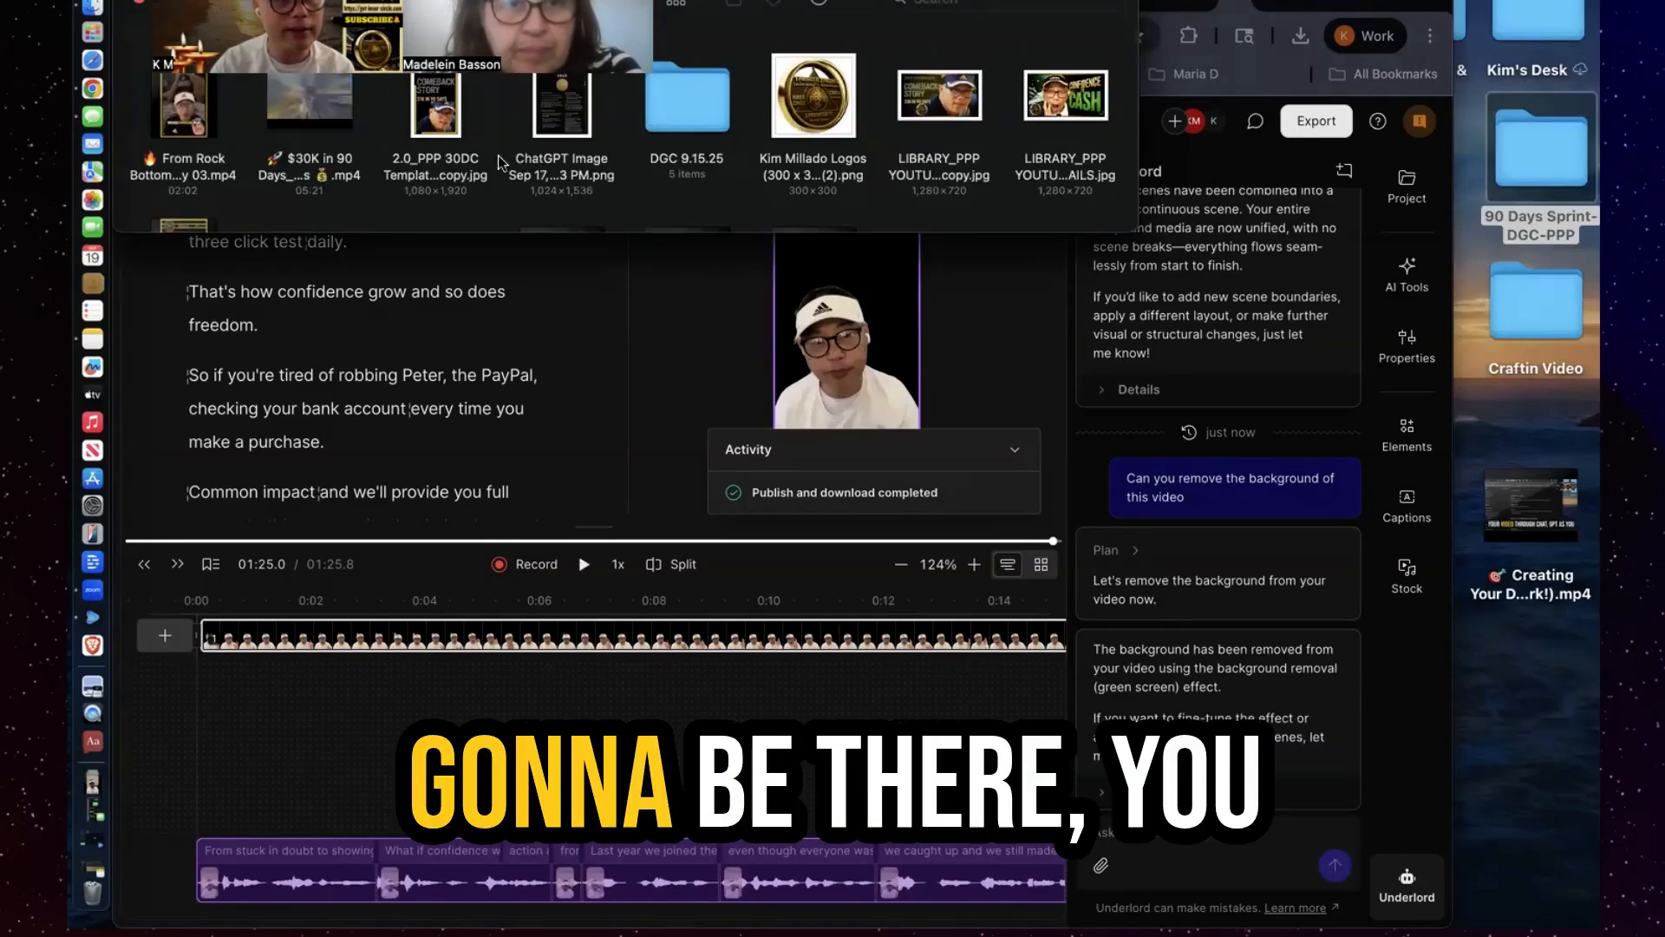
{"action": "left_click_drag", "start_coordinate": [813, 95], "coordinate": [1529, 677]}
{"action": "left_click_drag", "start_coordinate": [1520, 544], "coordinate": [1550, 318]}
{"action": "left_click_drag", "start_coordinate": [1553, 650], "coordinate": [1532, 451]}
{"action": "left_click_drag", "start_coordinate": [1076, 98], "coordinate": [1541, 633]}
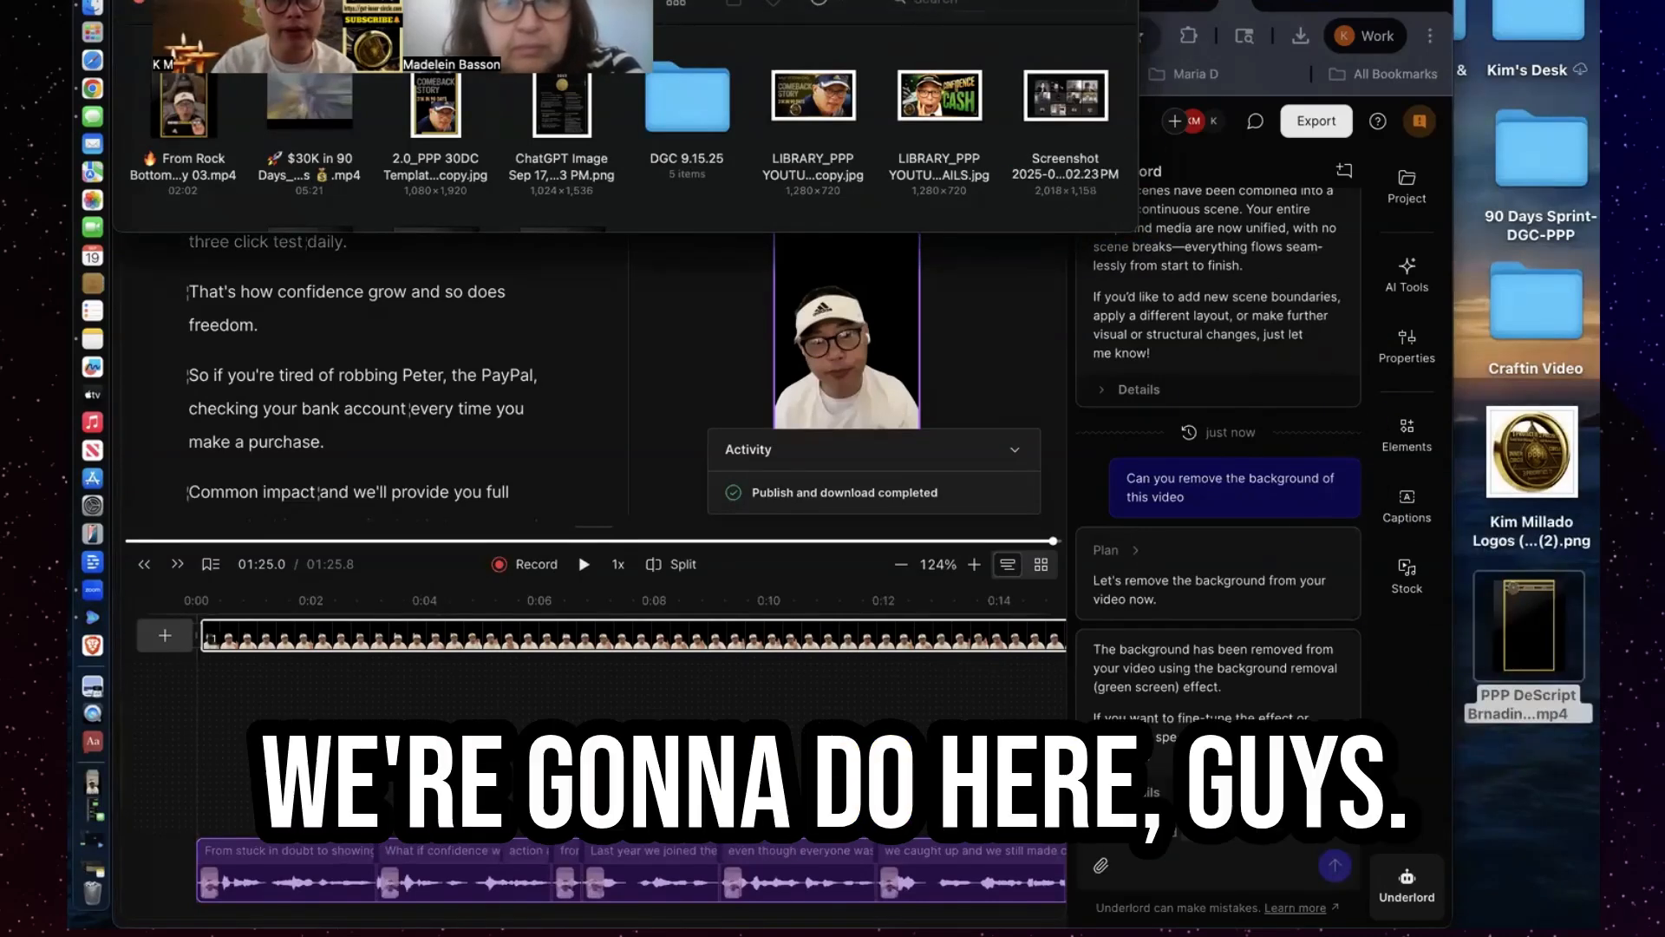
Add the PPP DeScript branding MP4 as a layer on the timeline, starting at 0:00
{"action": "left_click_drag", "start_coordinate": [876, 2], "coordinate": [1123, 97]}
{"action": "left_click", "coordinate": [384, 108]}
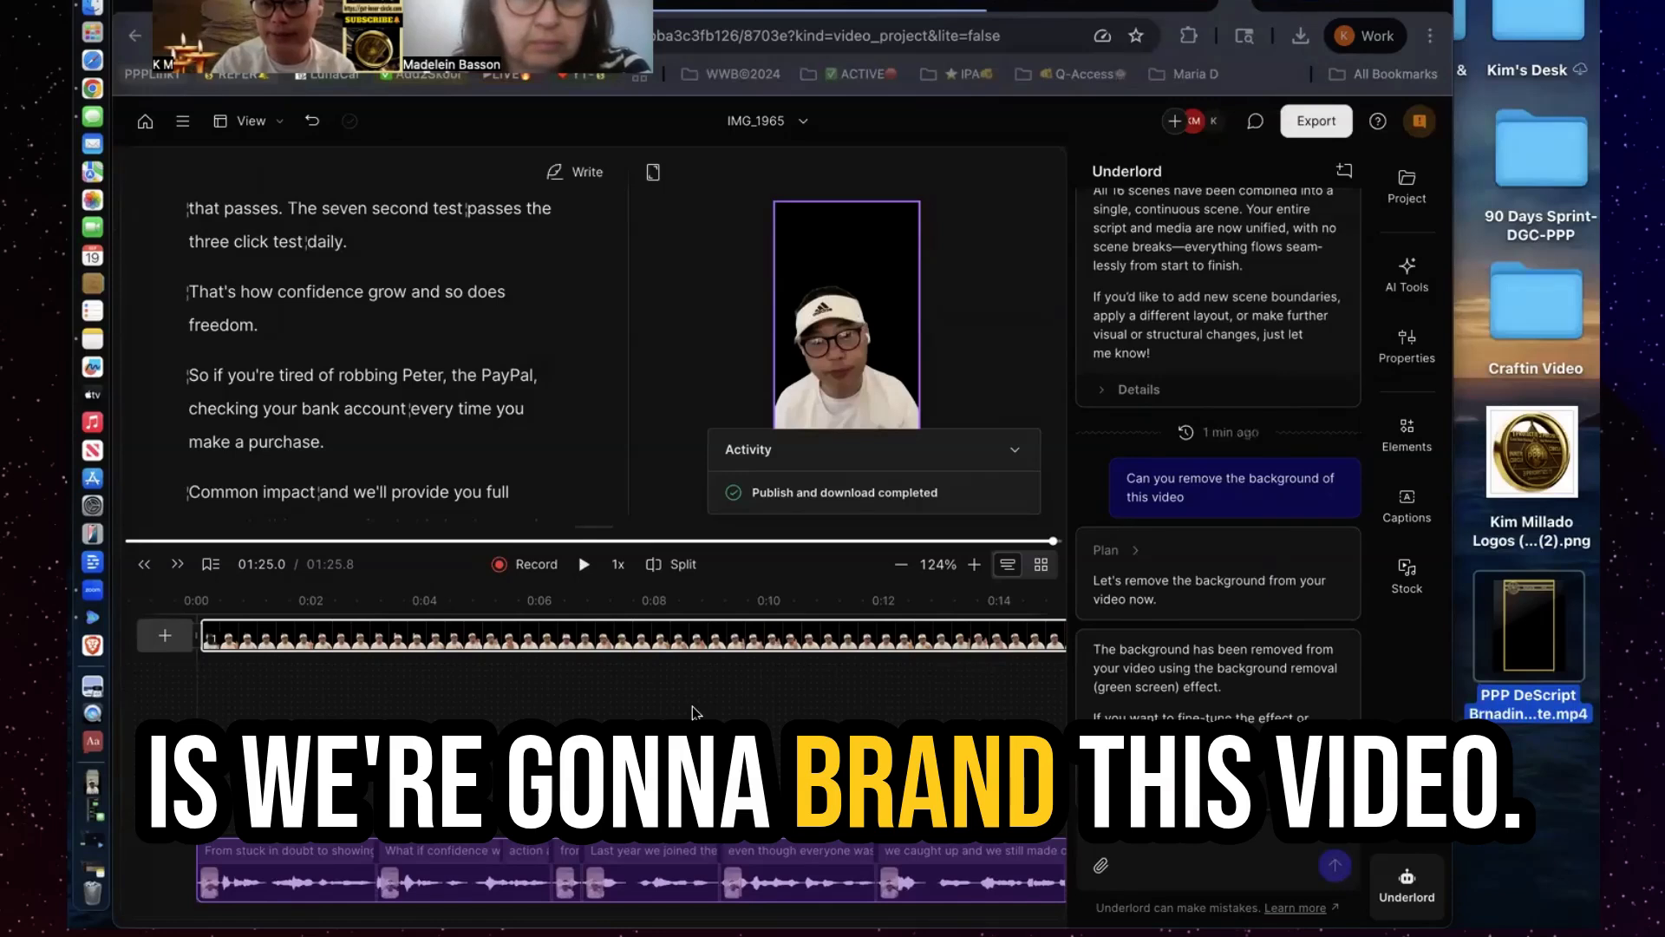
{"action": "left_click_drag", "start_coordinate": [1045, 685], "coordinate": [451, 764]}
{"action": "left_click", "coordinate": [1407, 894]}
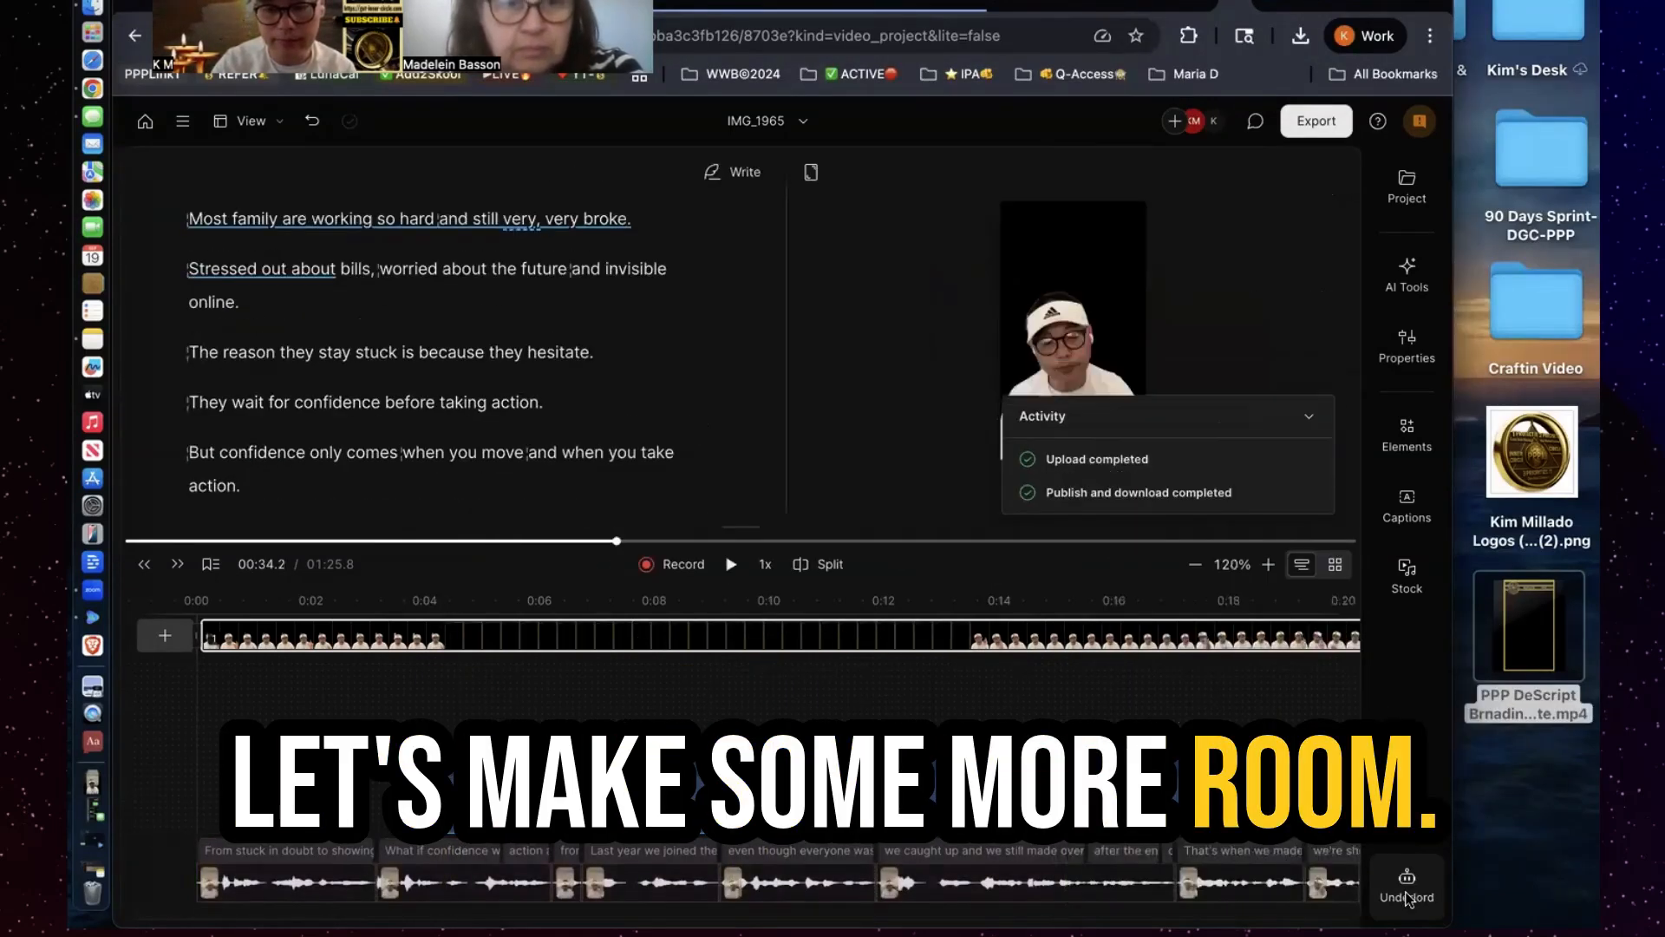
{"action": "left_click", "coordinate": [1232, 564]}
{"action": "left_click", "coordinate": [1171, 723]}
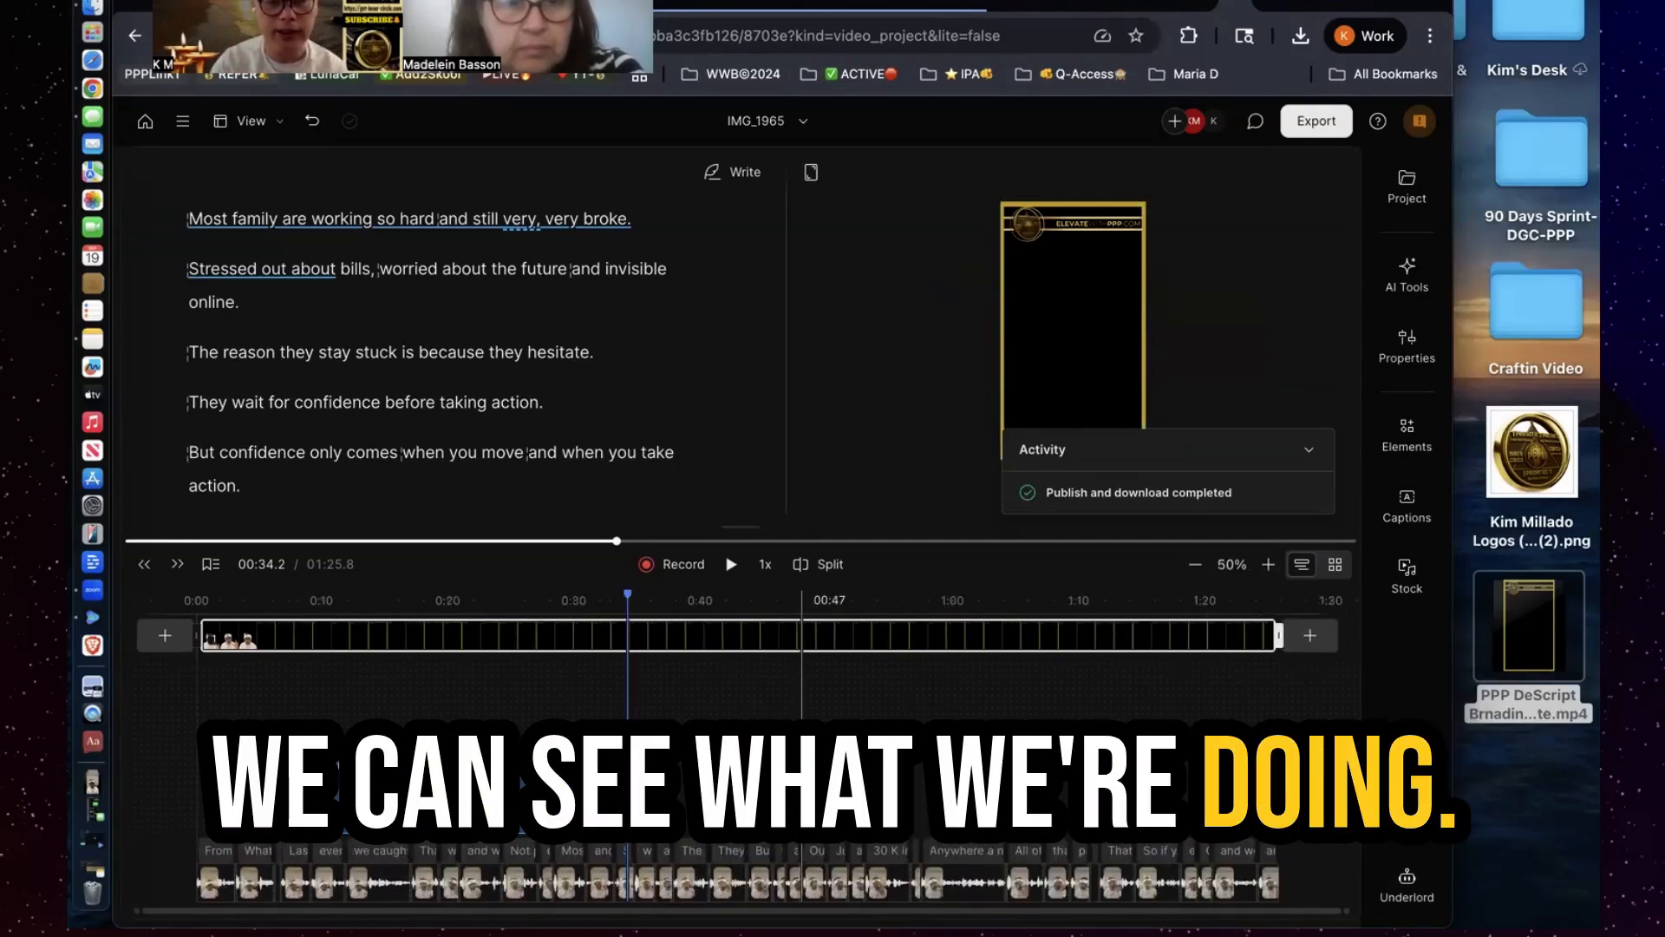
{"action": "left_click_drag", "start_coordinate": [319, 803], "coordinate": [267, 808]}
Copy the branding template clip and place the copies end to end behind it until they cover the whole video
{"action": "right_click", "coordinate": [409, 790]}
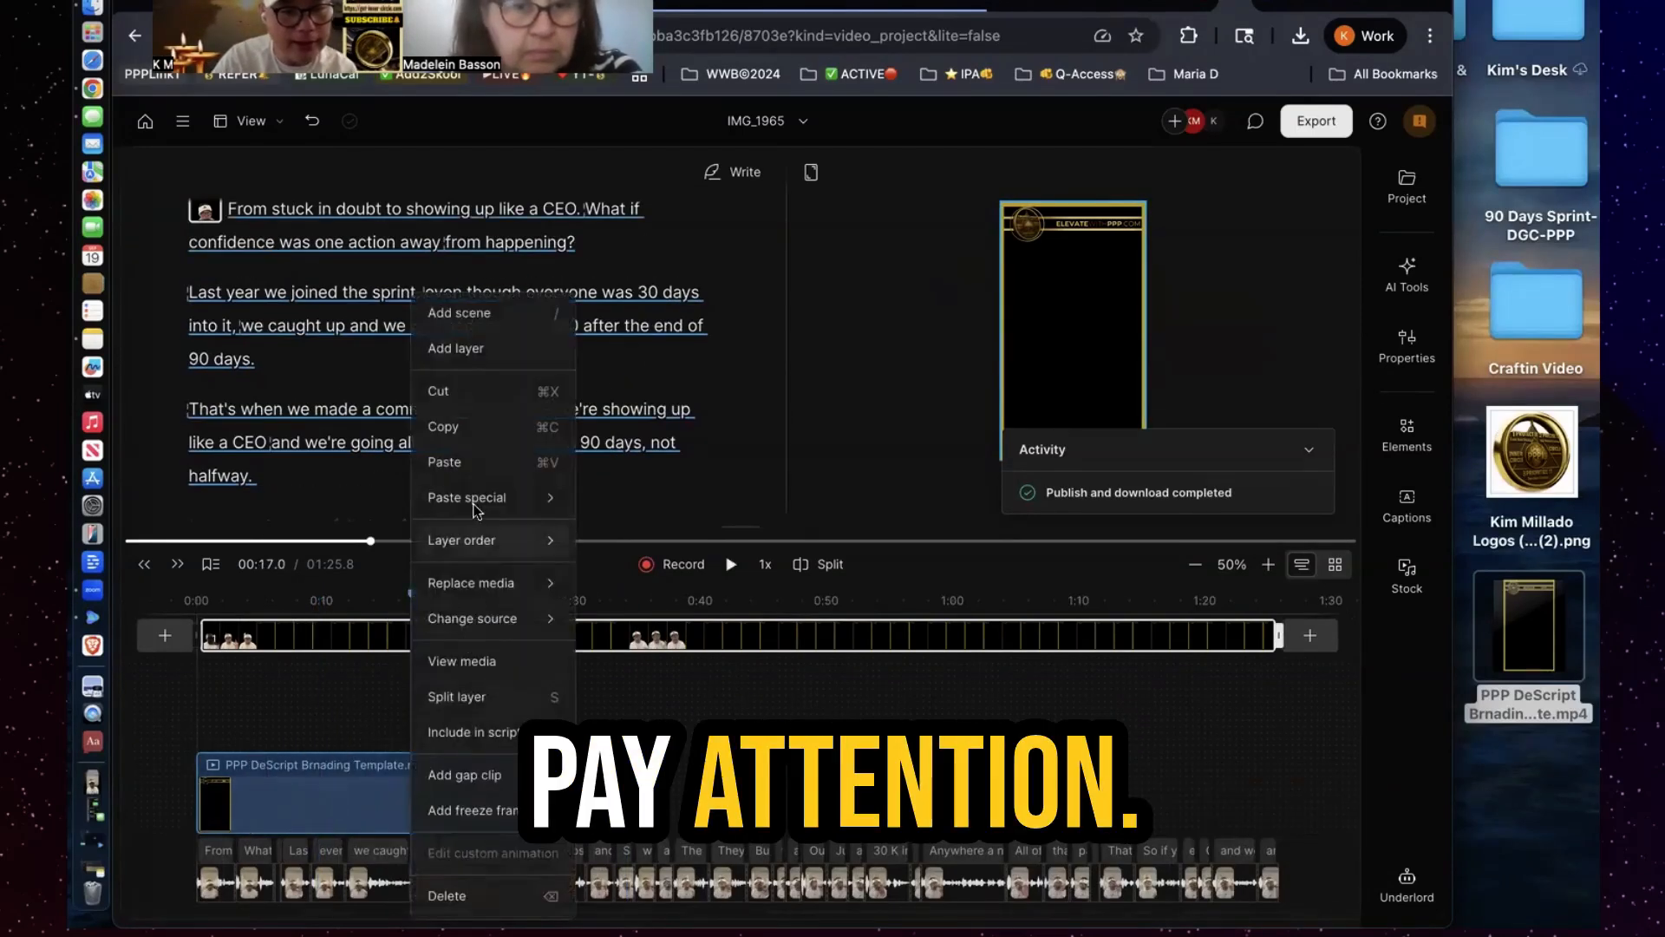
{"action": "left_click", "coordinate": [485, 430]}
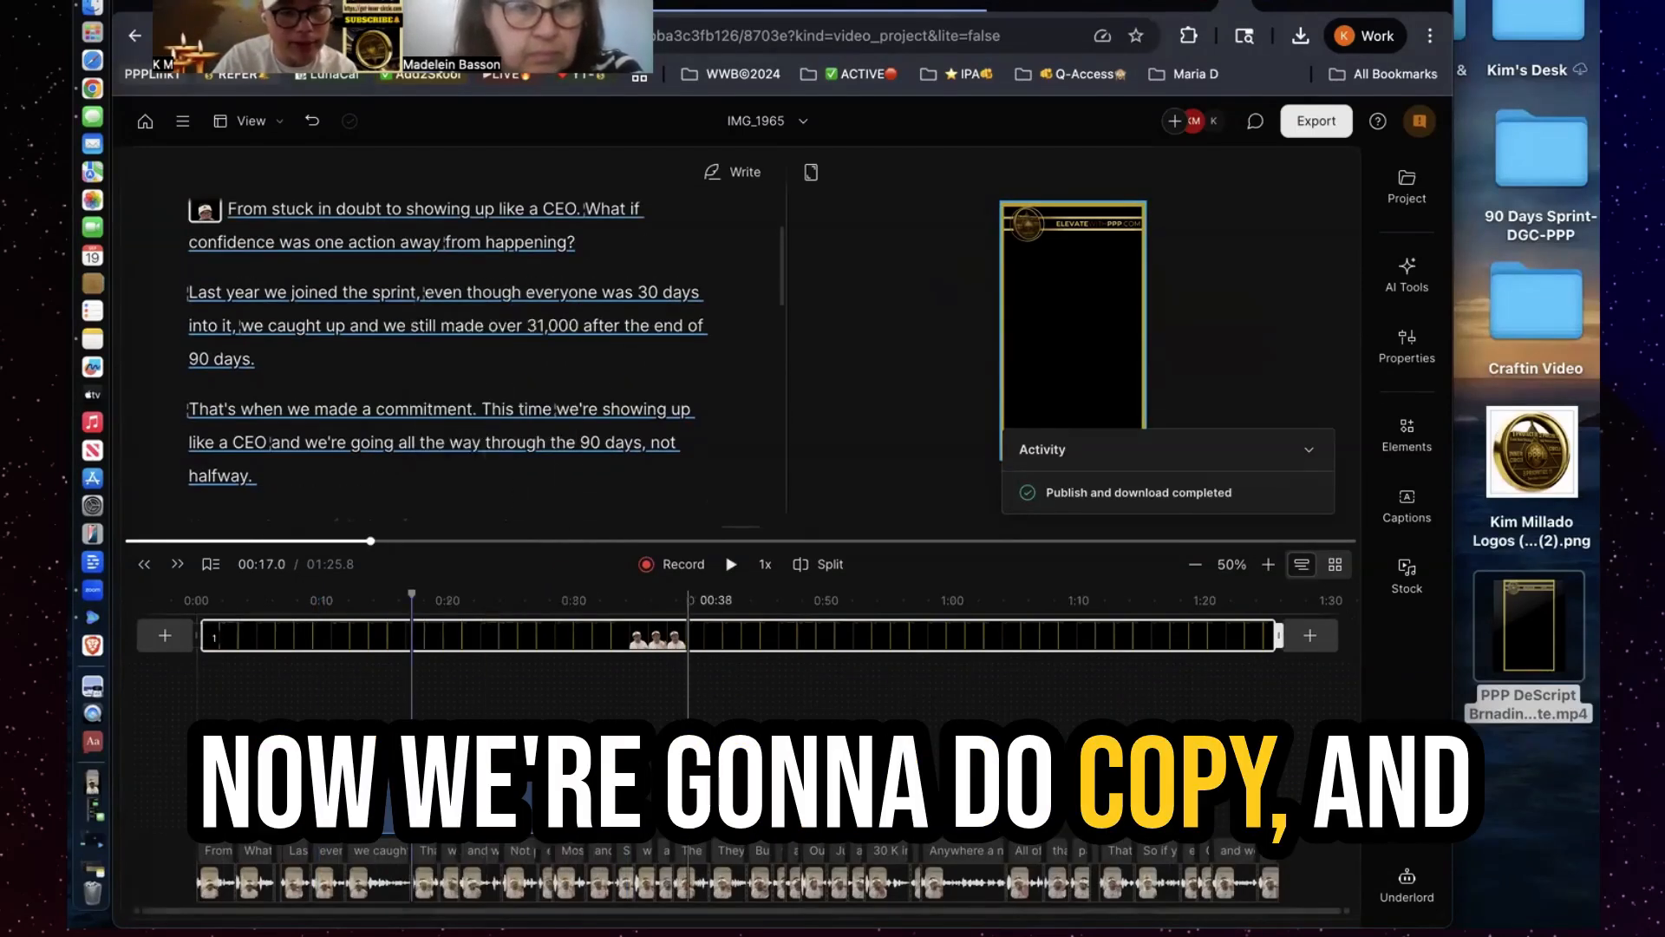
{"action": "right_click", "coordinate": [692, 848]}
{"action": "left_click", "coordinate": [724, 895]}
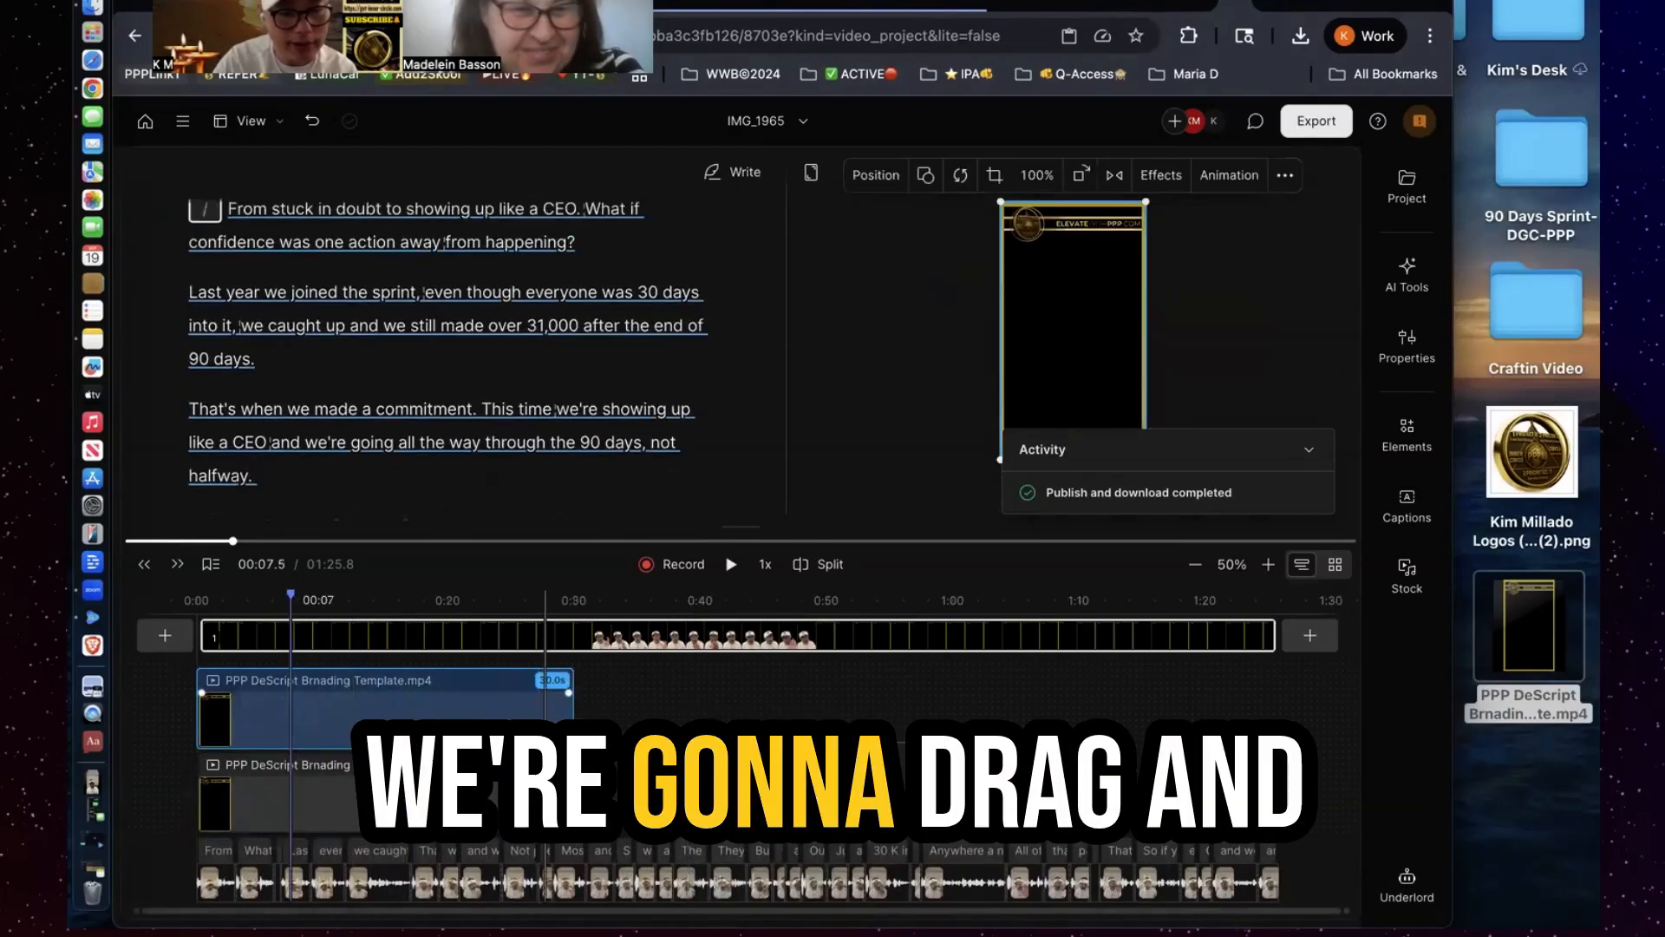
{"action": "right_click", "coordinate": [675, 791]}
{"action": "left_click", "coordinate": [734, 431]}
{"action": "right_click", "coordinate": [1022, 781]}
{"action": "left_click", "coordinate": [1053, 827]}
{"action": "left_click", "coordinate": [698, 721]}
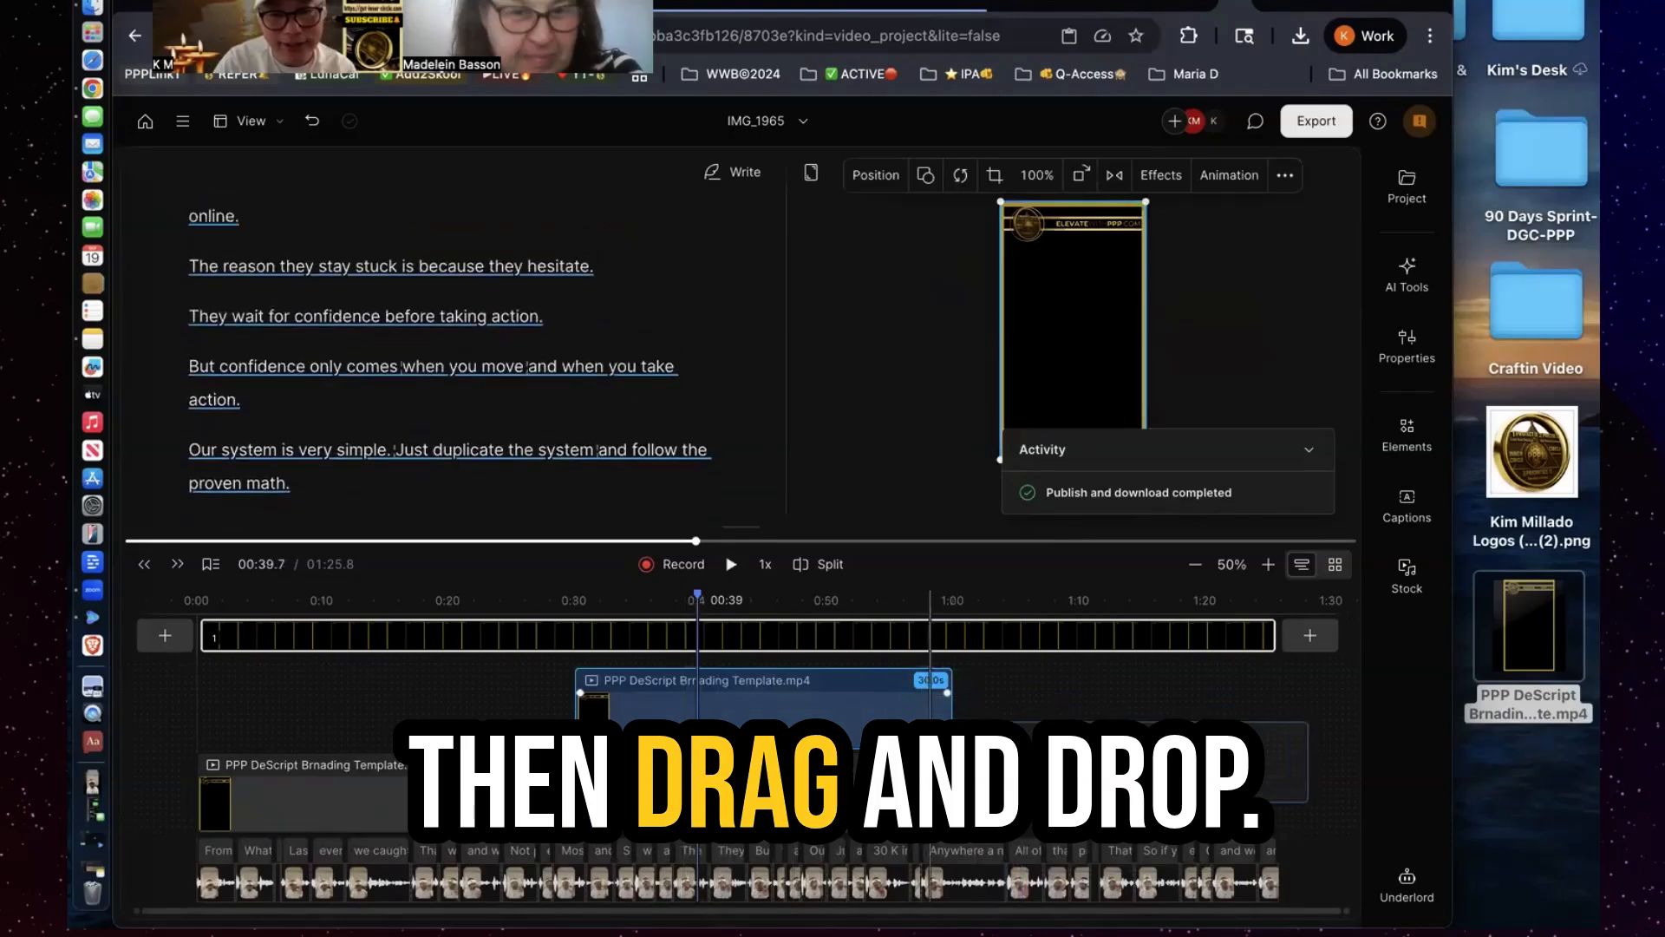
{"action": "key", "text": "Delete"}
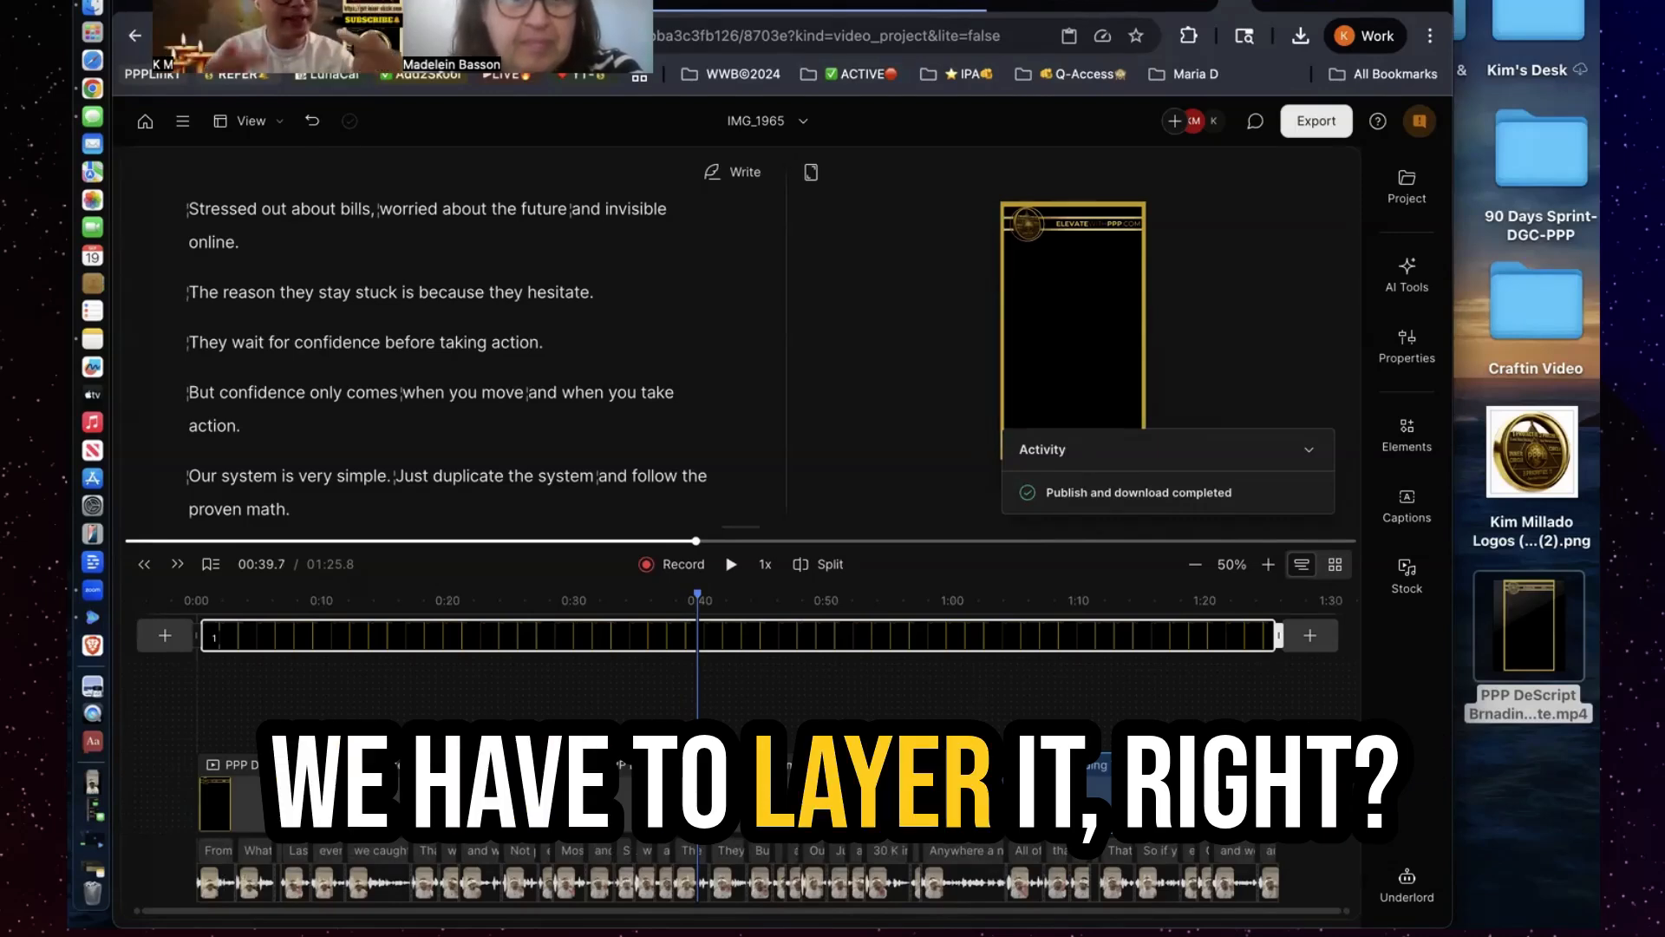
Send the first branding template clip to the back of the layer order, behind the speaker video
{"action": "left_click", "coordinate": [460, 791]}
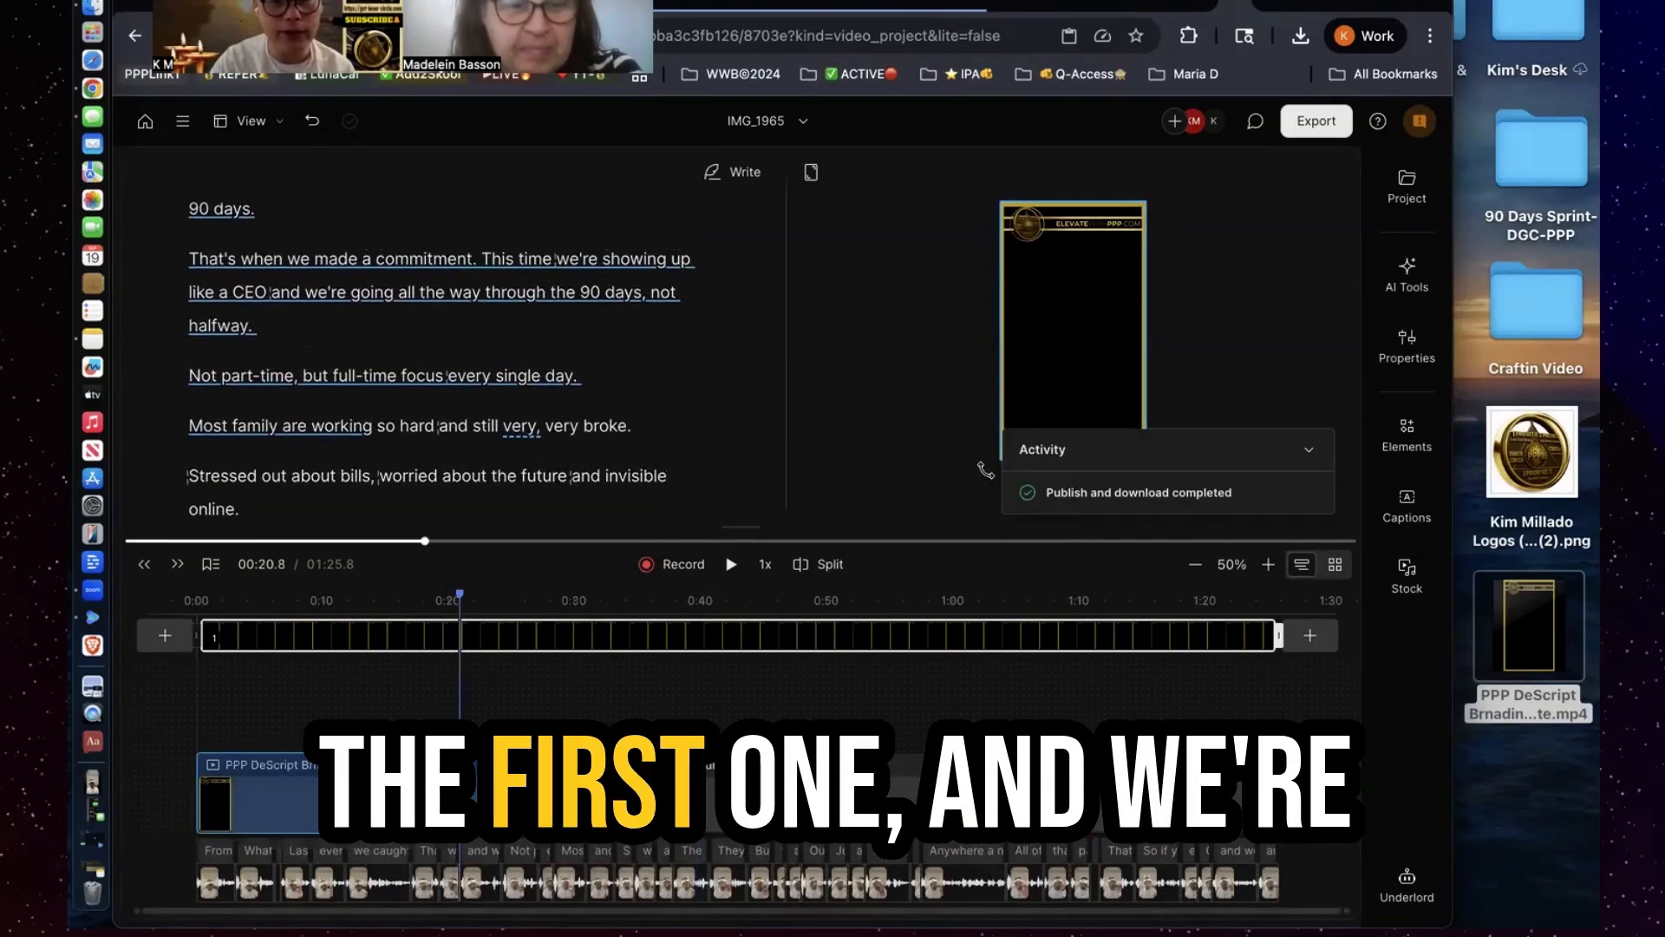
{"action": "right_click", "coordinate": [1076, 309]}
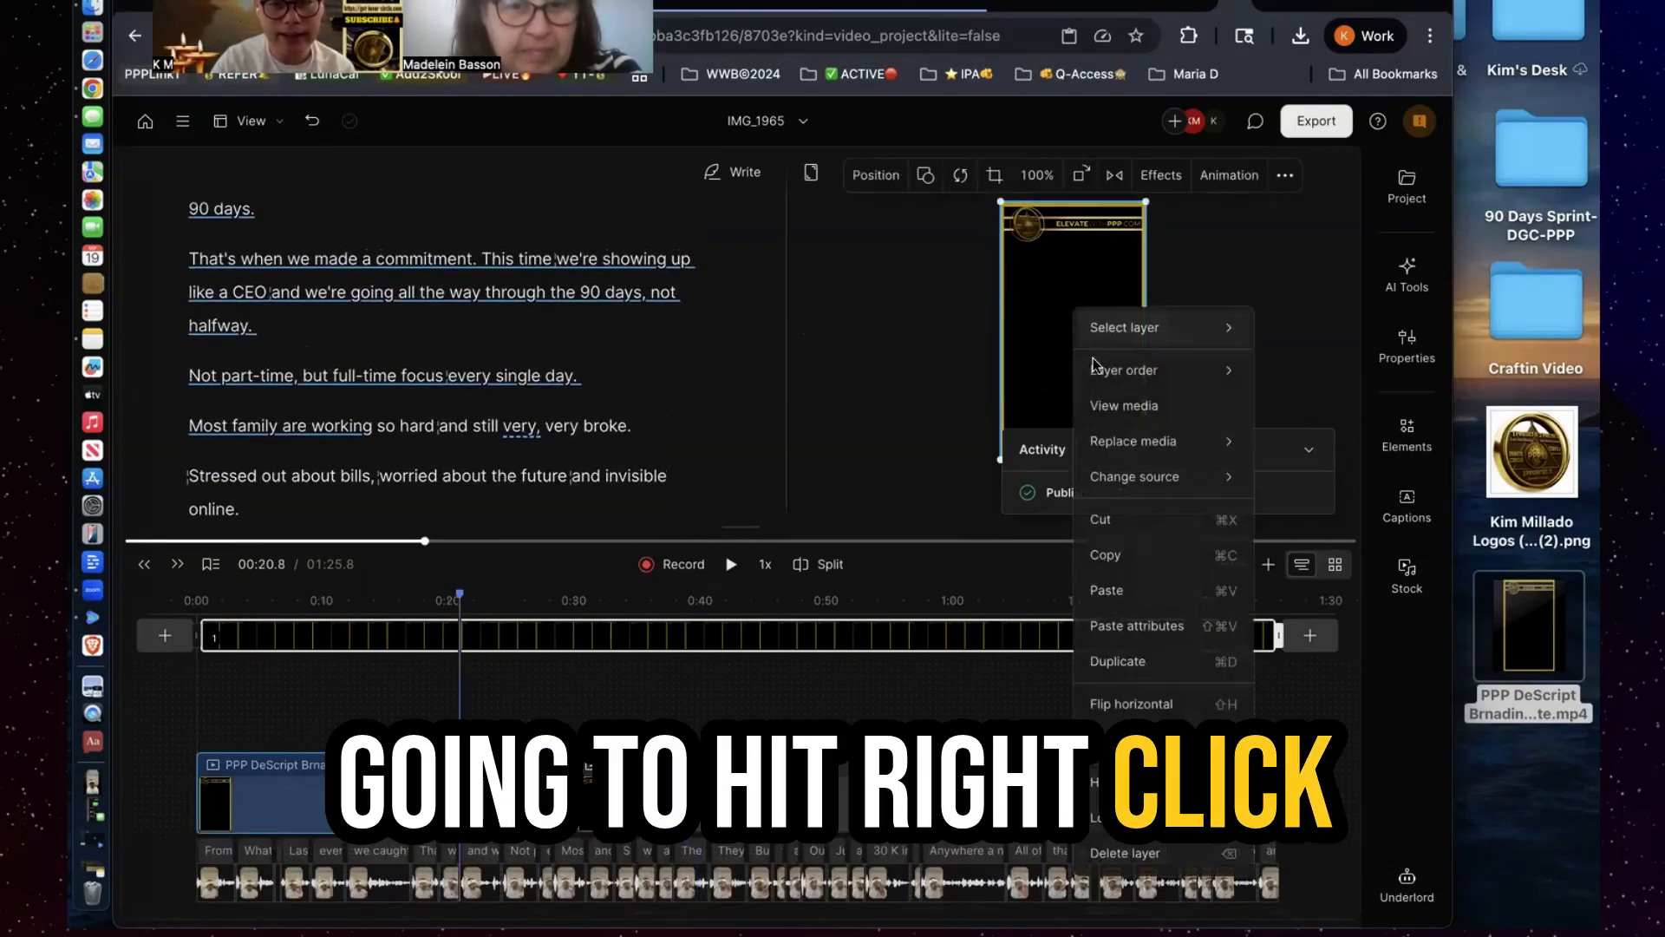
{"action": "mouse_move", "coordinate": [1128, 369]}
{"action": "left_click", "coordinate": [1305, 477]}
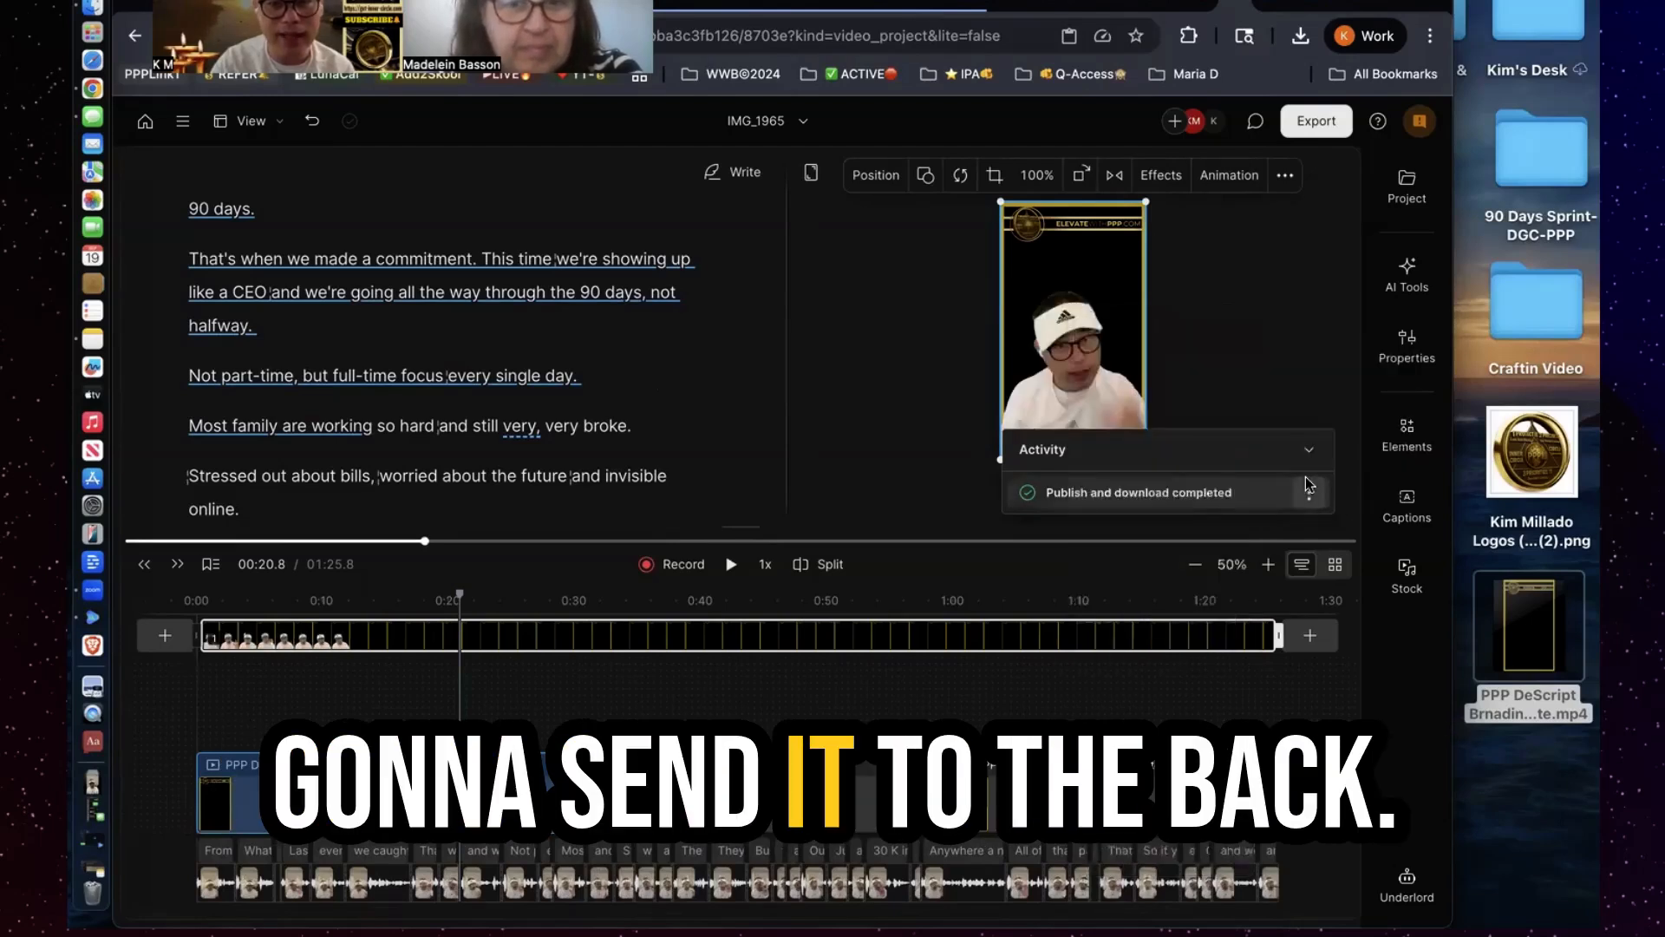
{"action": "left_click", "coordinate": [925, 402]}
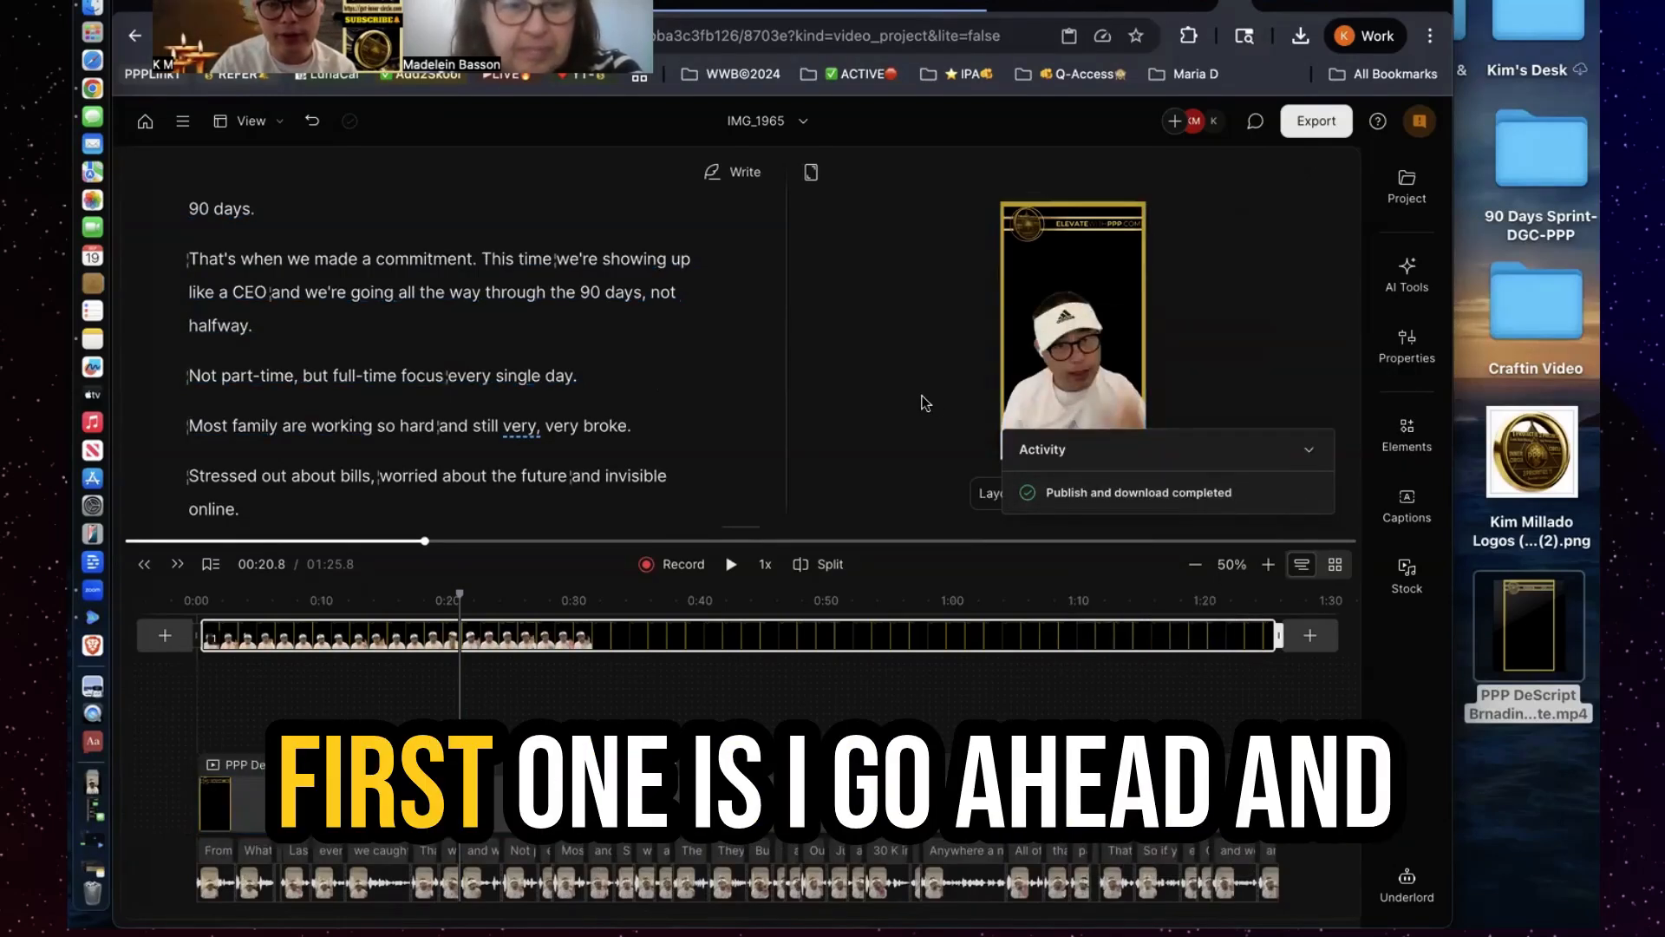
Collapse the activity notice and pull the speaker video's edges inward so it fits inside the gold frame, below the header band
{"action": "left_click", "coordinate": [1307, 451]}
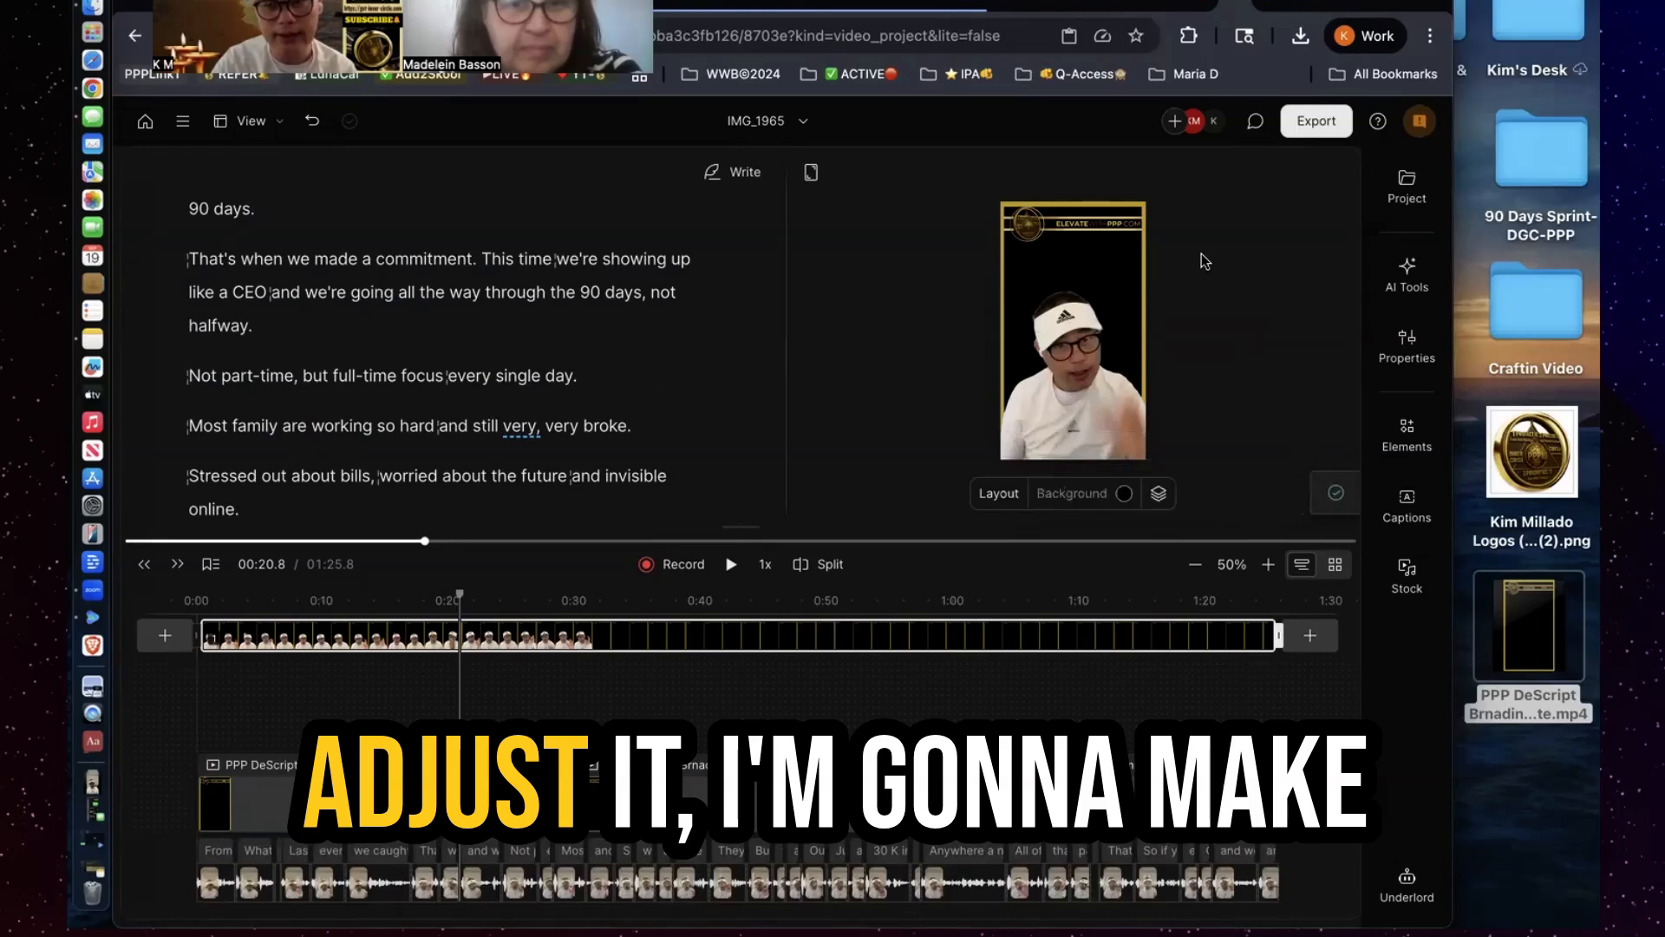
{"action": "left_click", "coordinate": [1011, 219]}
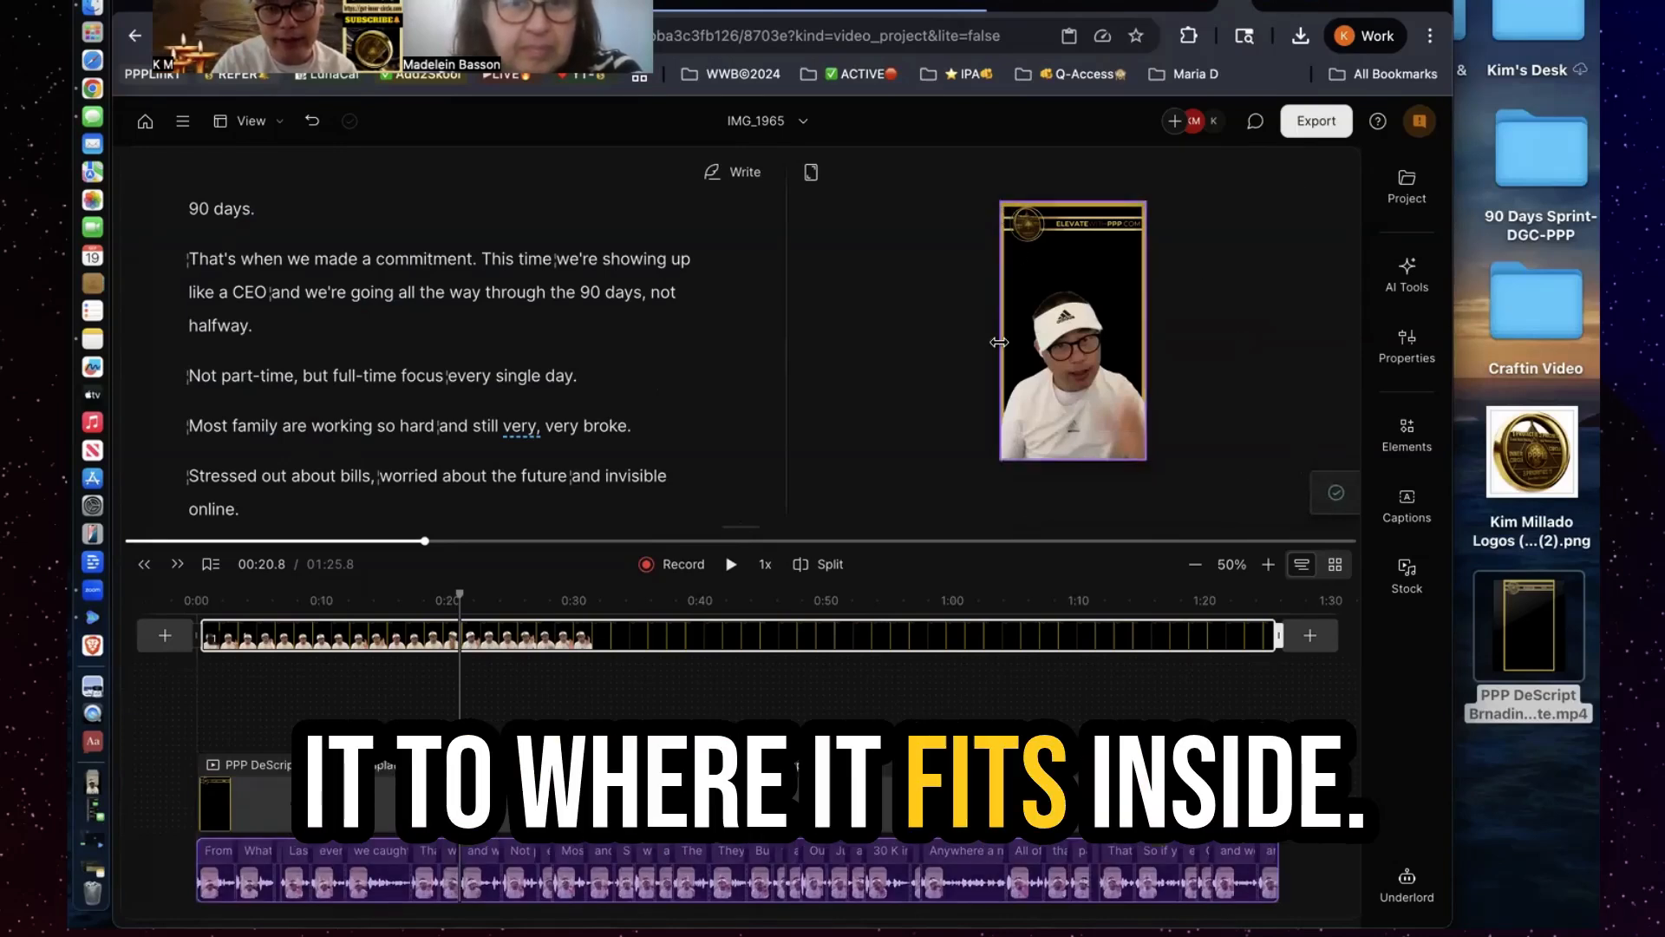
{"action": "left_click", "coordinate": [1041, 416]}
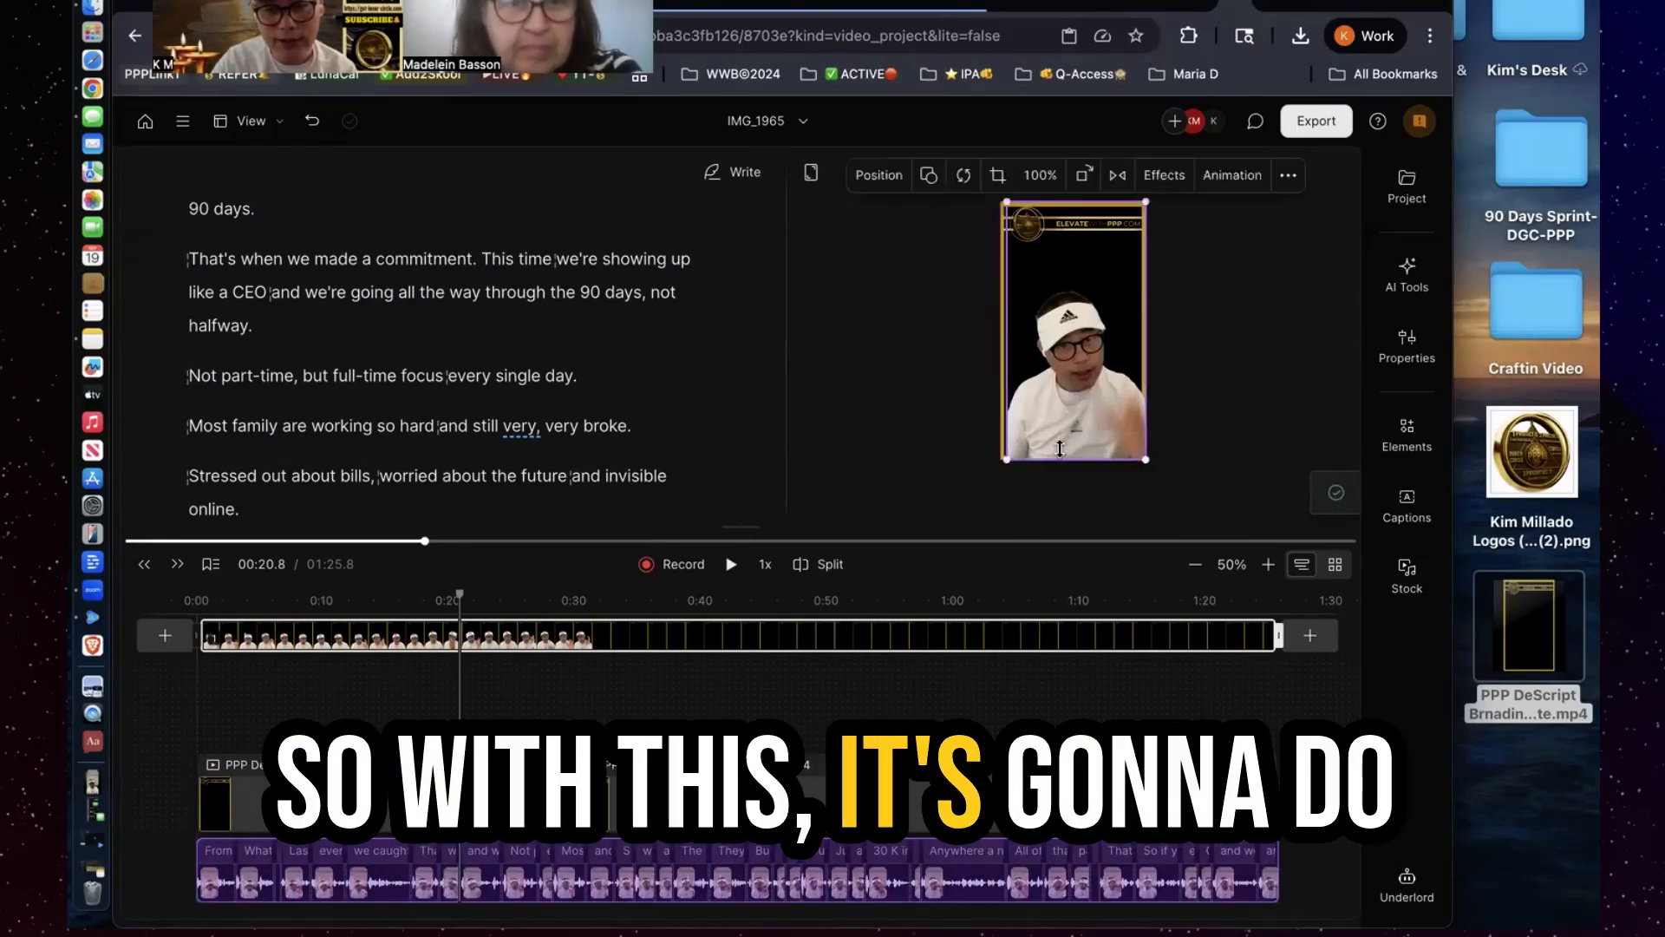
{"action": "left_click_drag", "start_coordinate": [1060, 451], "coordinate": [1056, 449]}
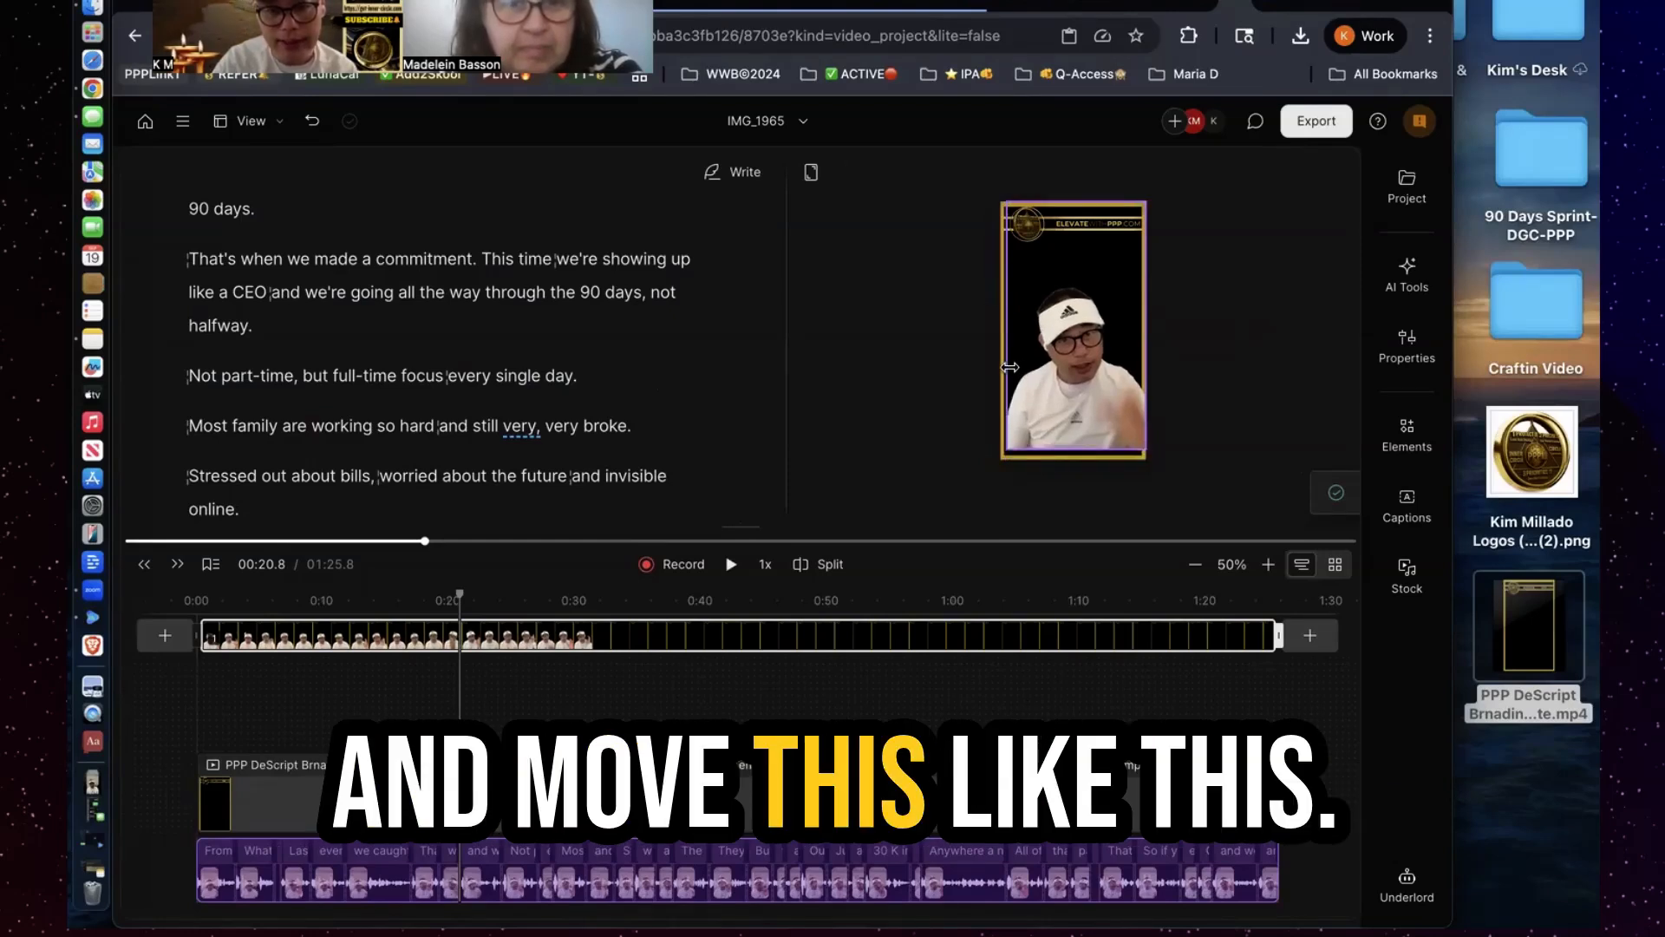
{"action": "left_click_drag", "start_coordinate": [1145, 344], "coordinate": [1138, 340]}
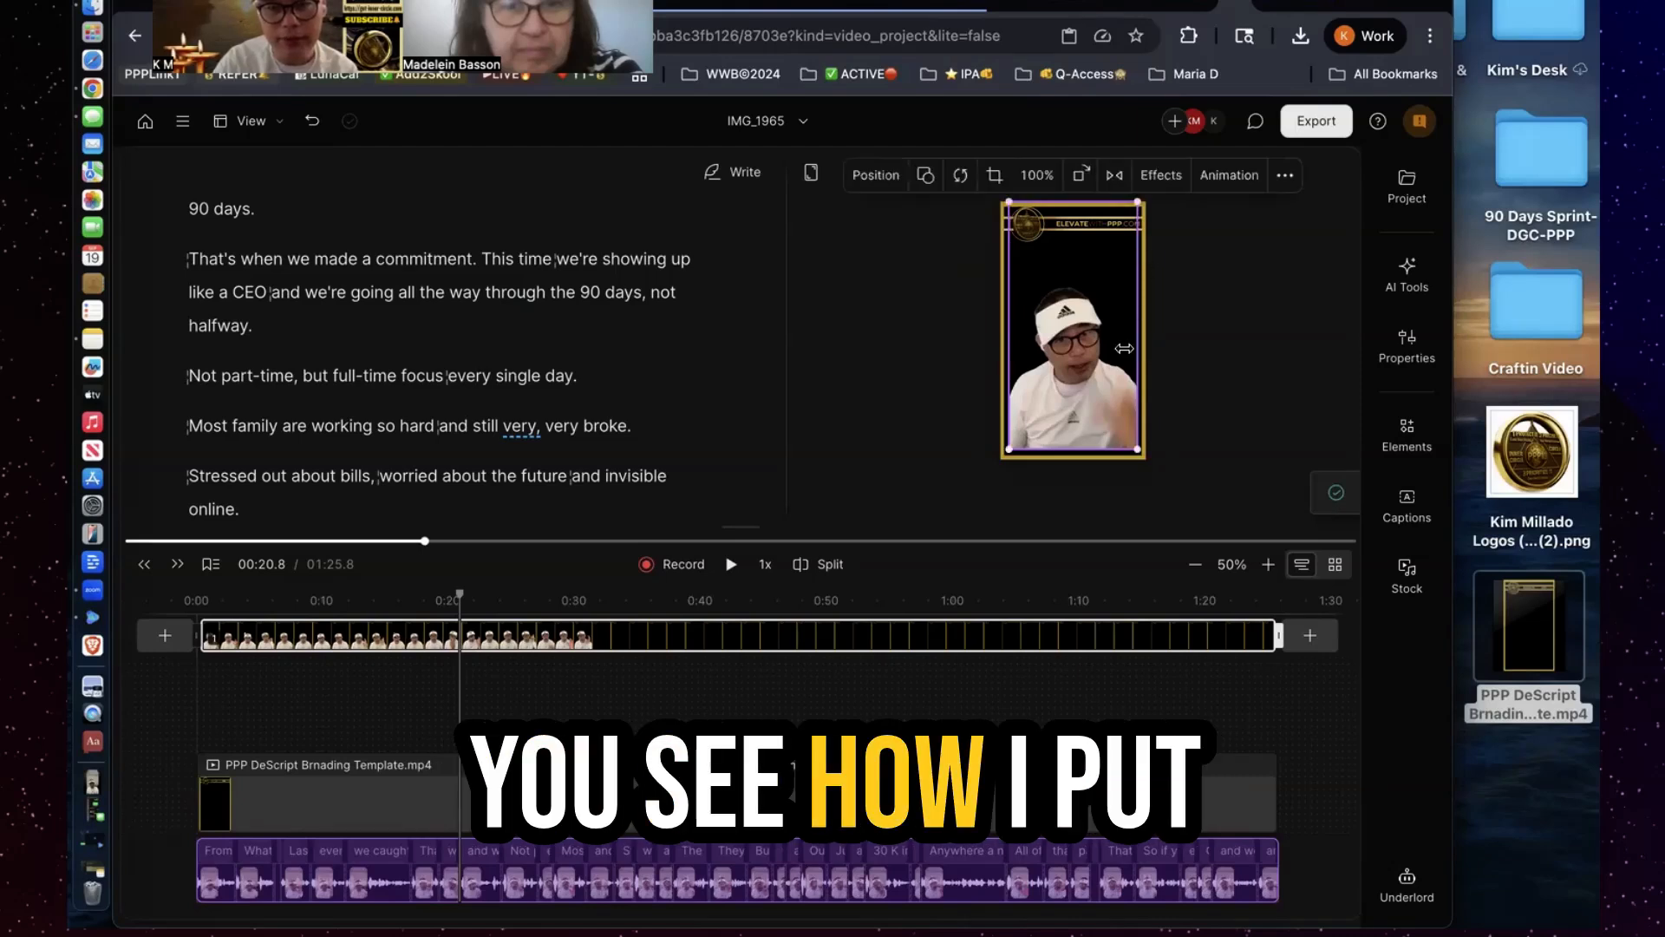
{"action": "left_click_drag", "start_coordinate": [1060, 202], "coordinate": [1060, 232]}
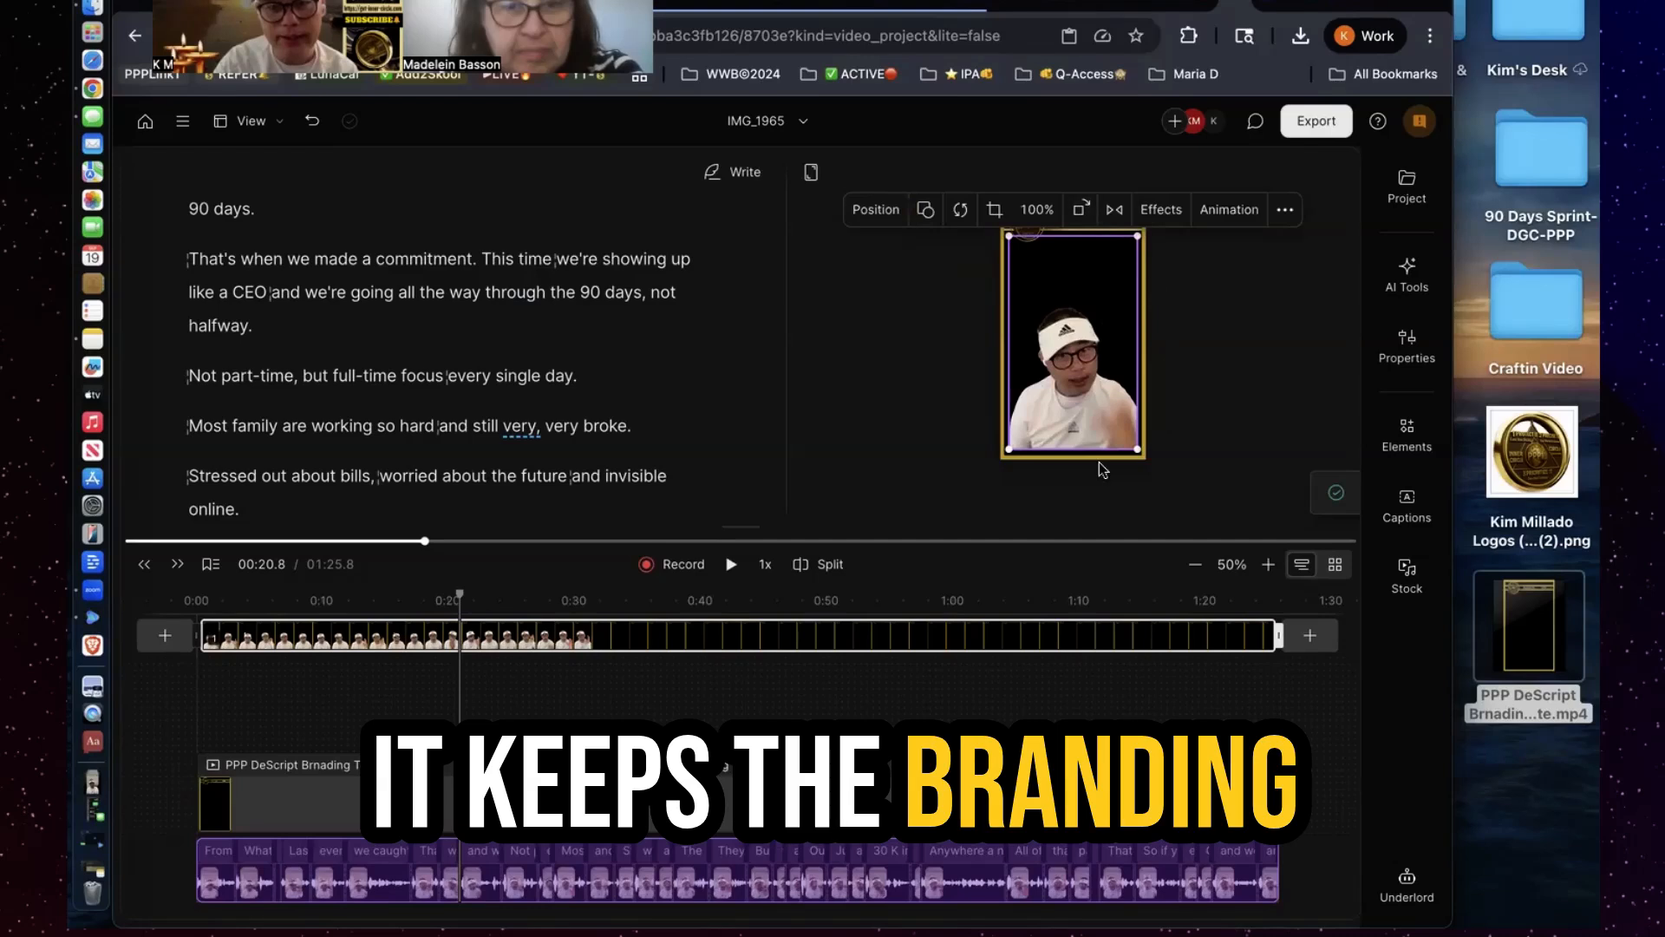
{"action": "left_click", "coordinate": [889, 396]}
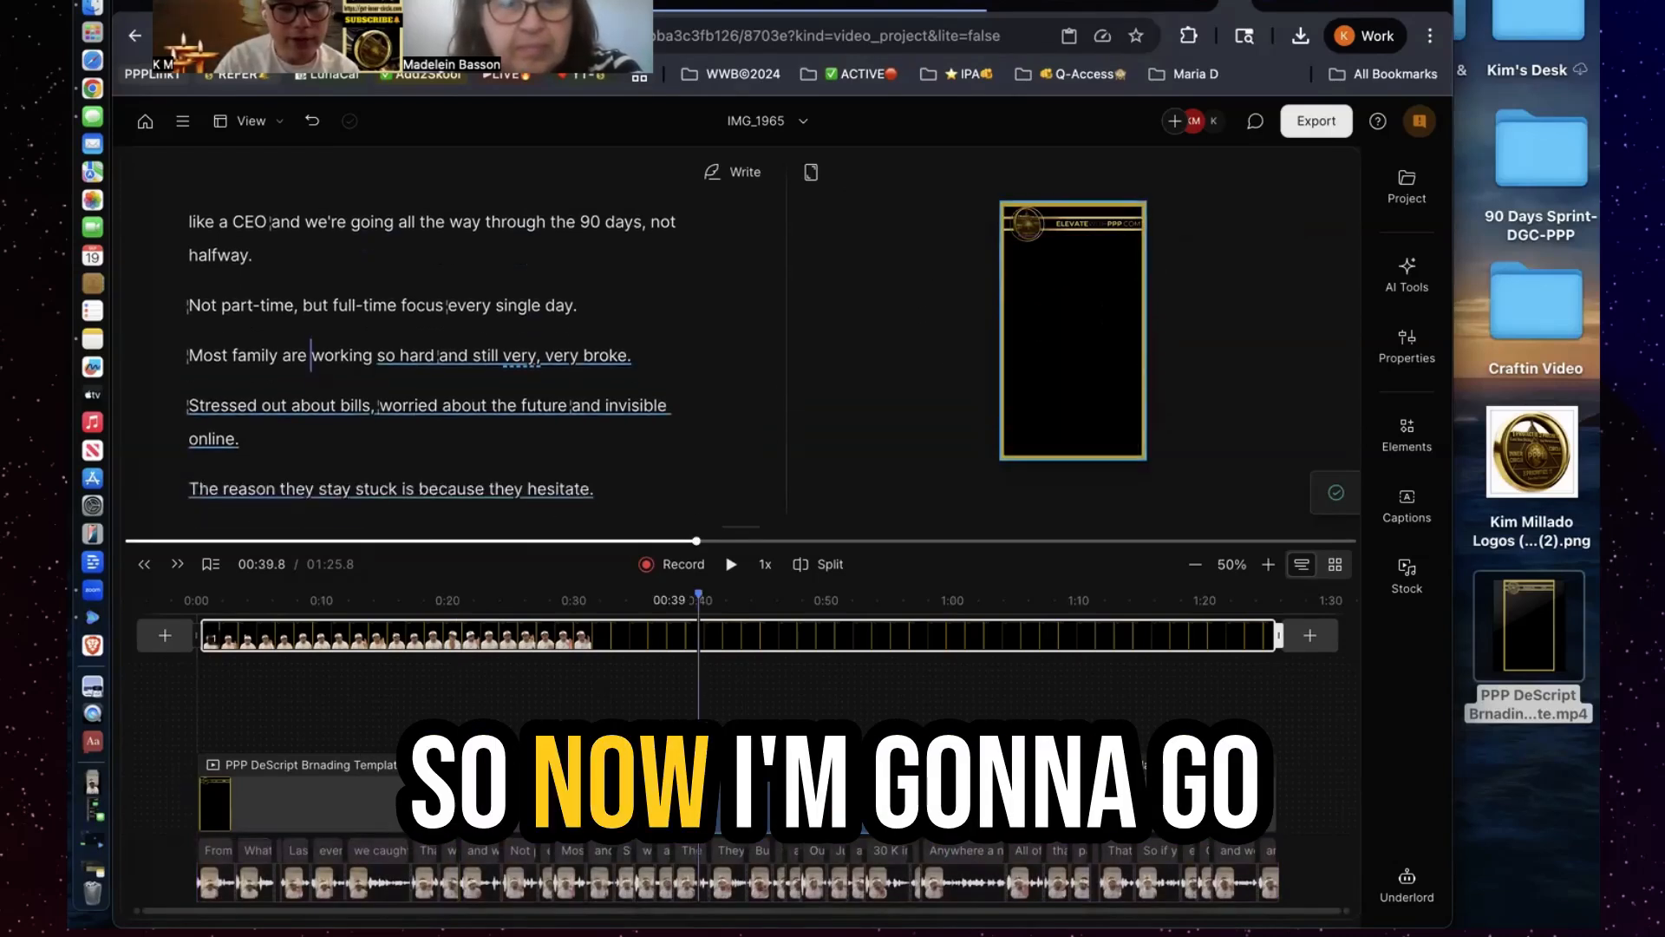
Send the second and third branding template clips to the back of the layer order
{"action": "right_click", "coordinate": [699, 797]}
{"action": "mouse_move", "coordinate": [754, 539]}
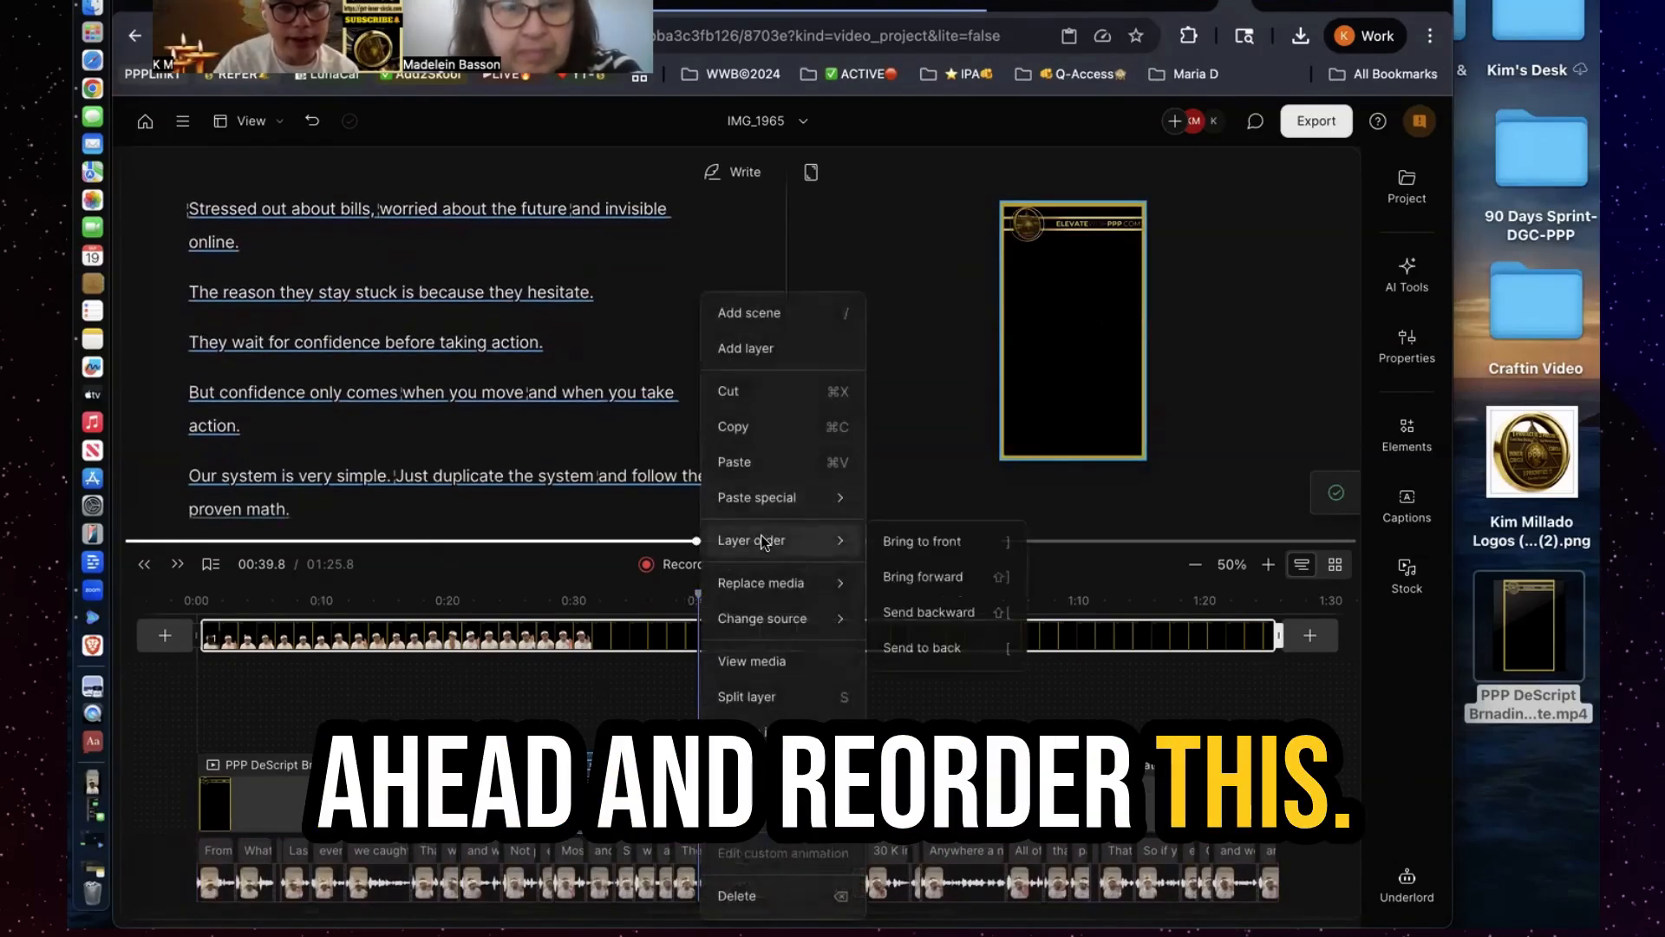
{"action": "left_click", "coordinate": [939, 649]}
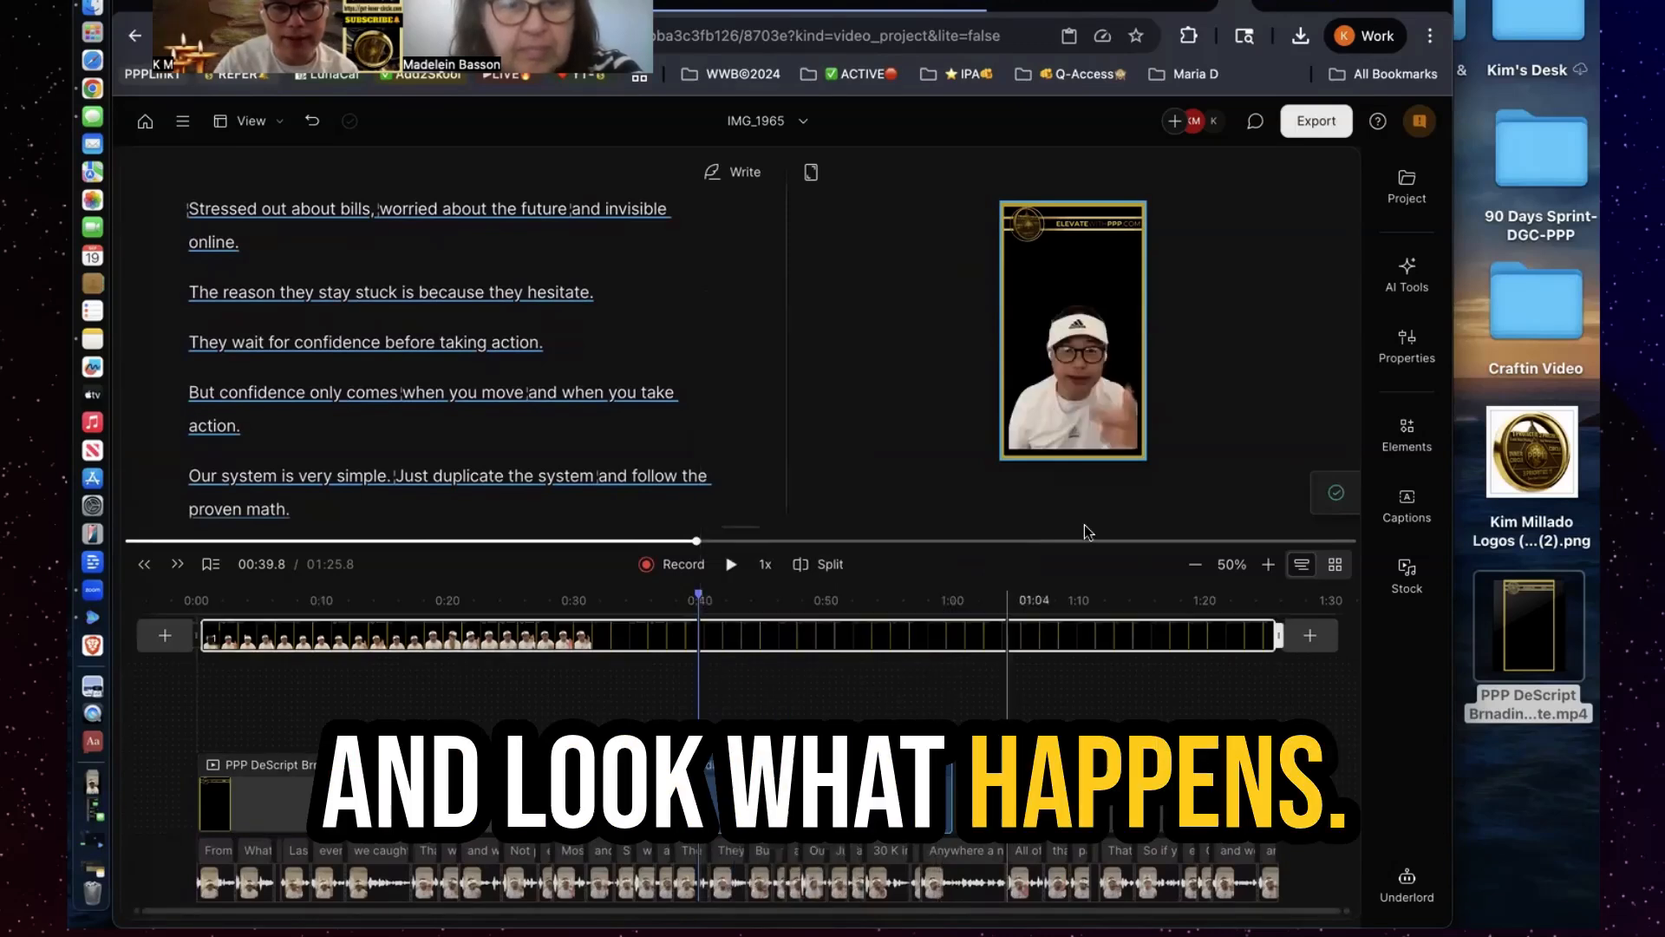
{"action": "right_click", "coordinate": [1063, 635]}
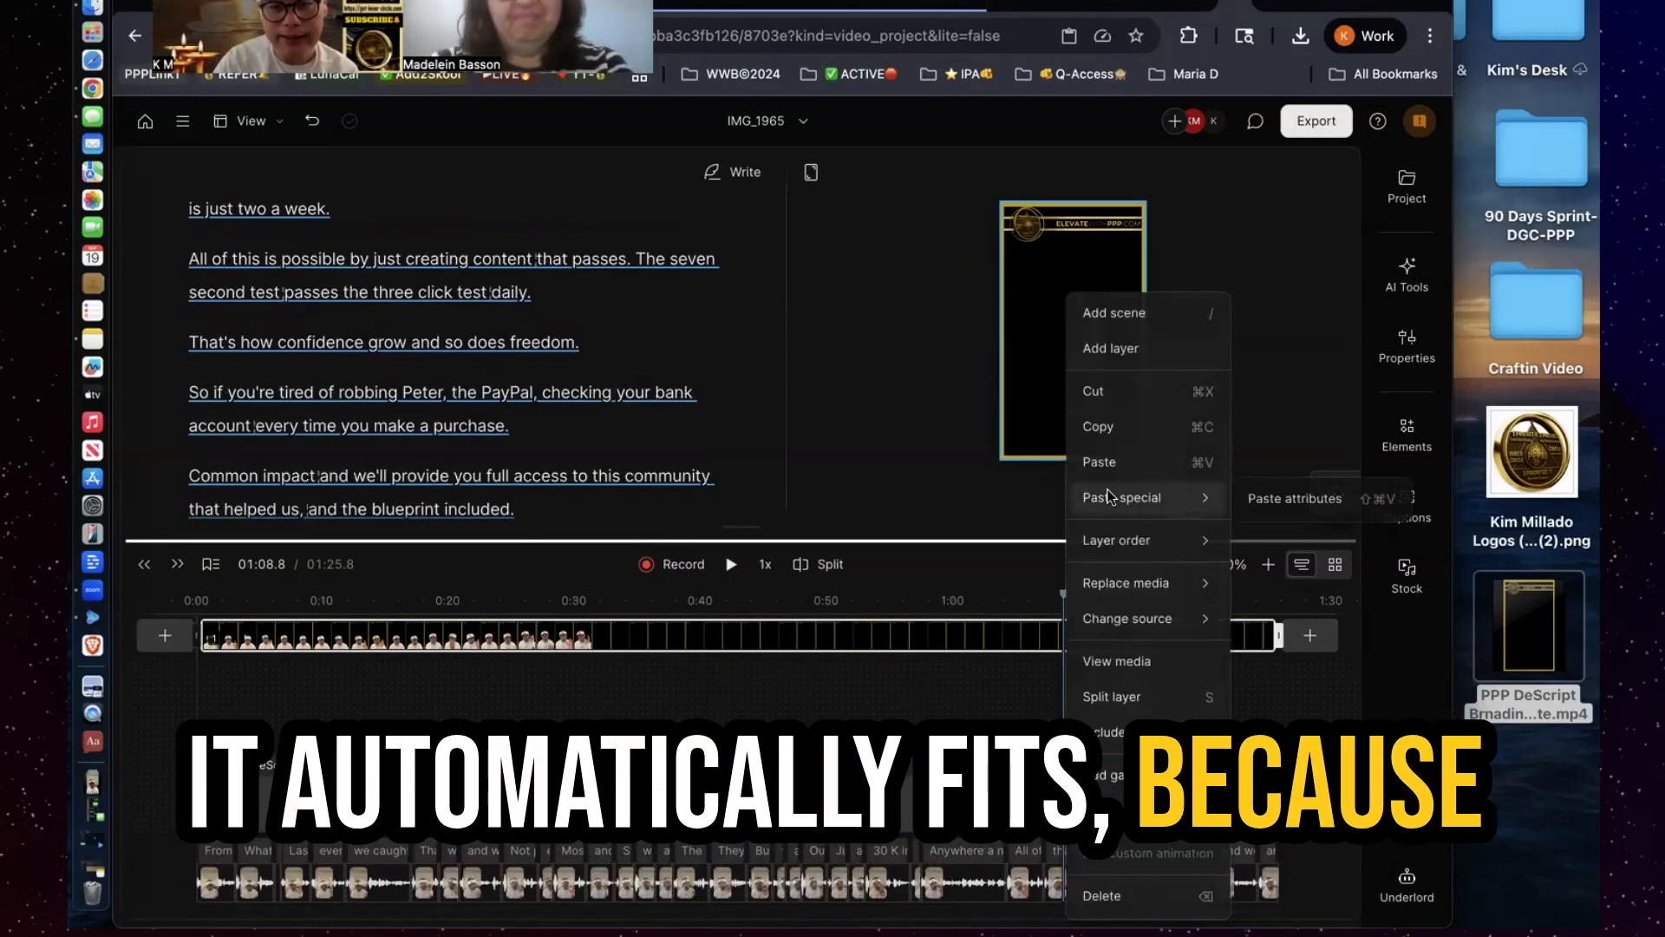
{"action": "mouse_move", "coordinate": [1116, 544]}
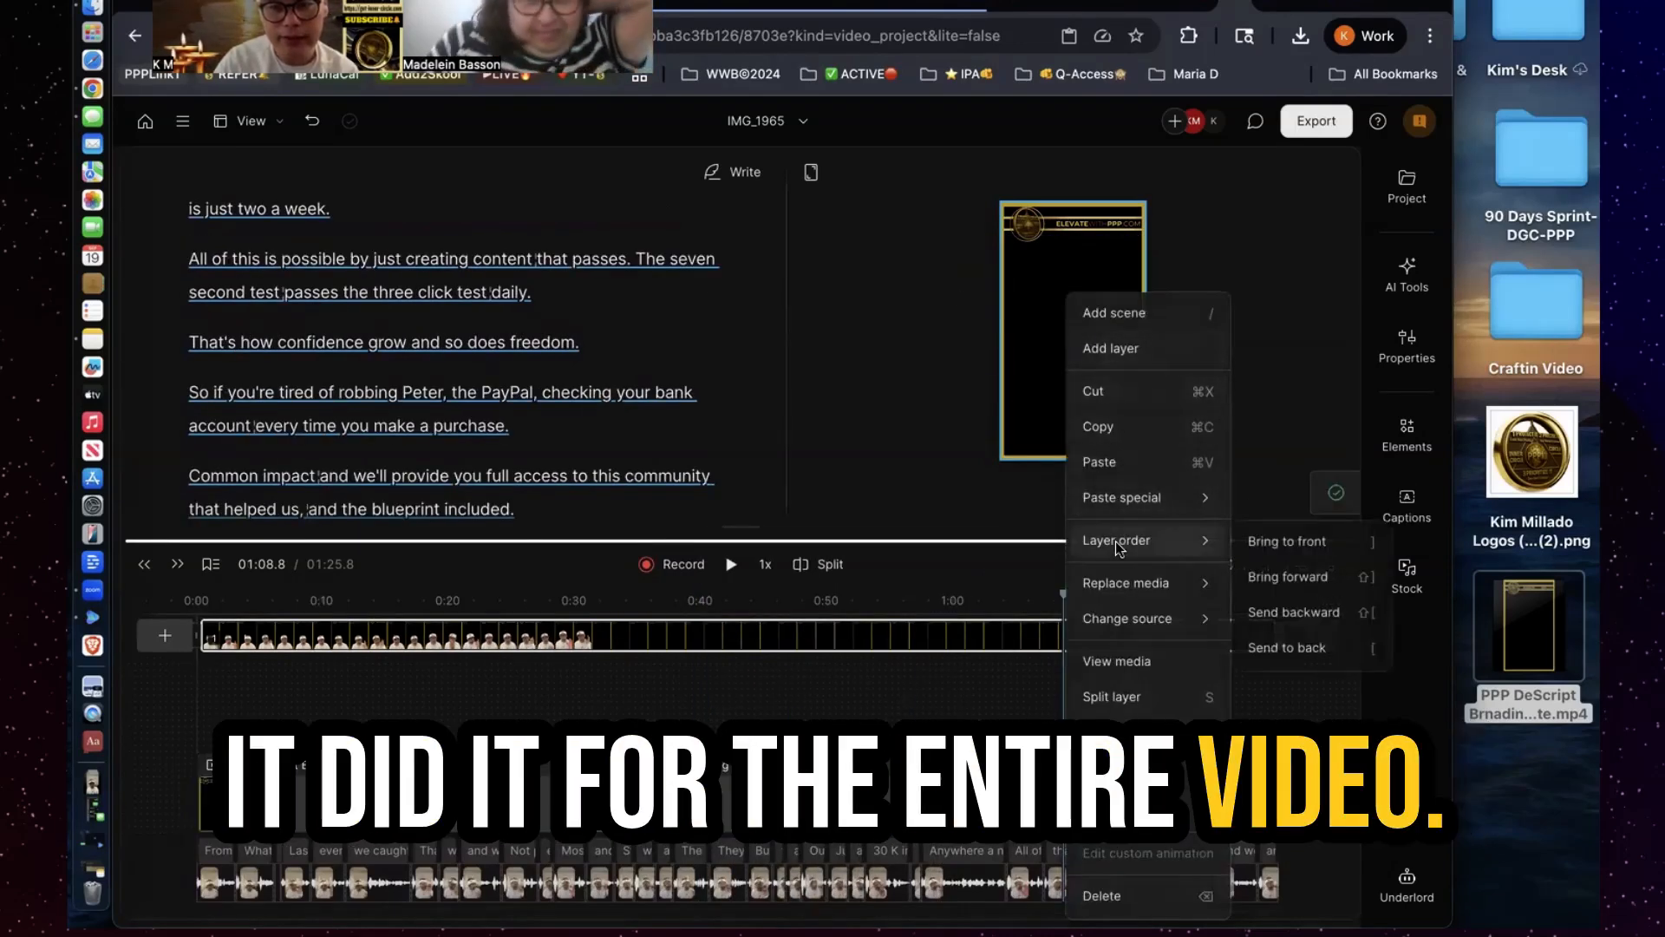
{"action": "left_click", "coordinate": [1249, 643]}
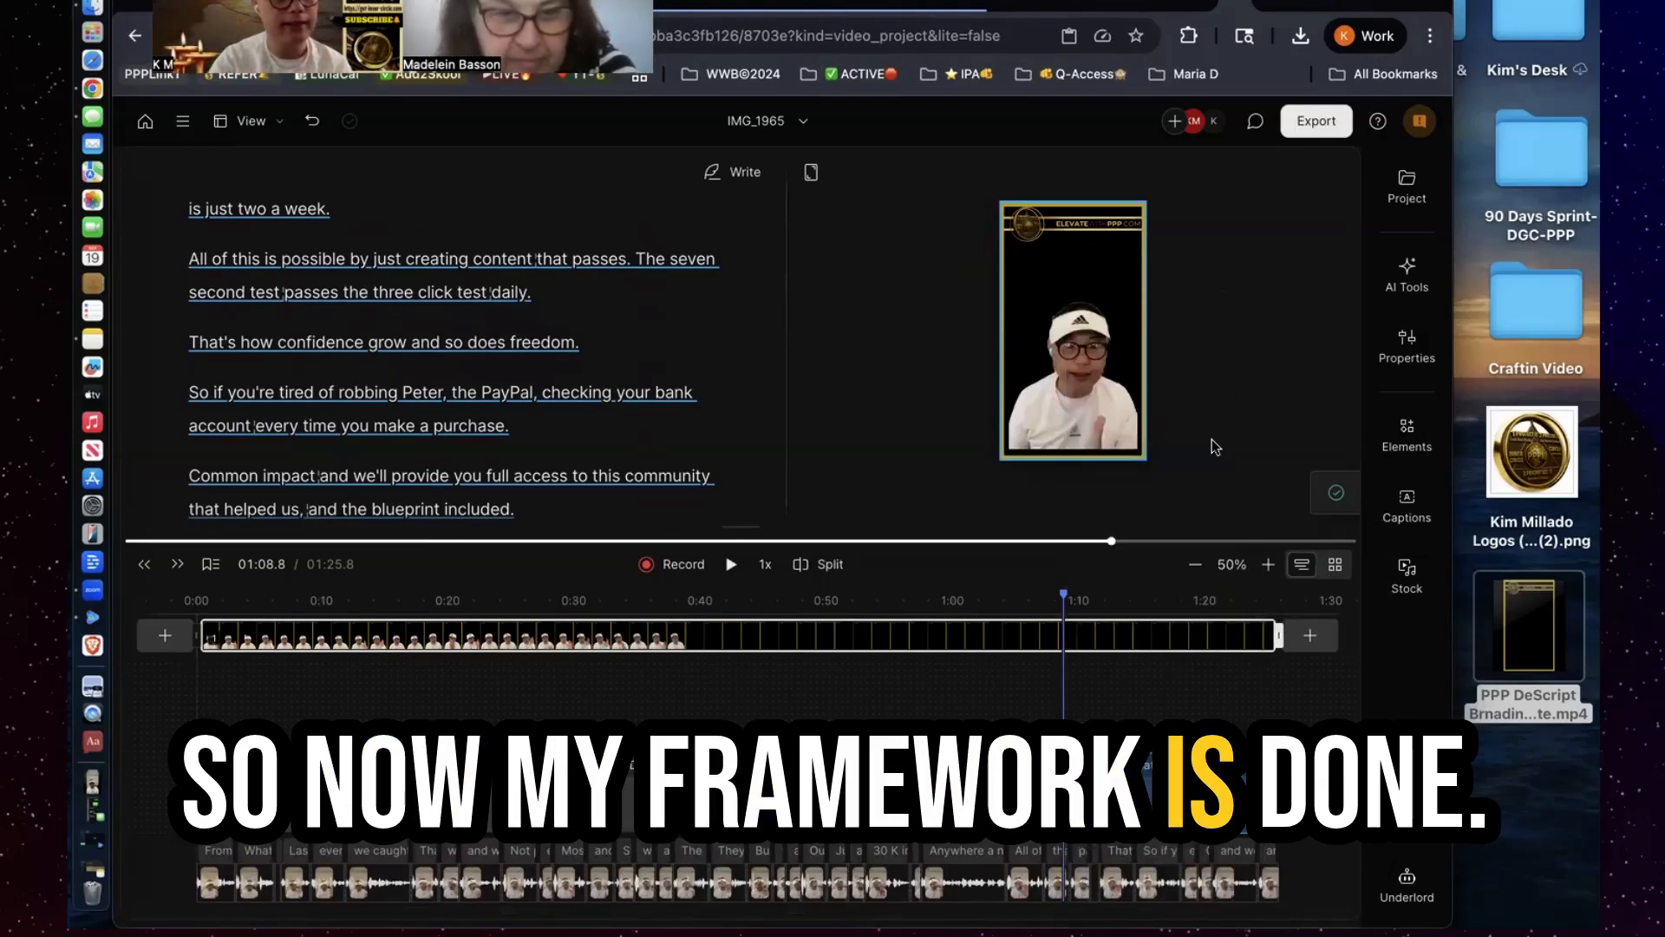
Add the gold logo PNG to the video, shrink it, and place it over the template's small header logo
{"action": "left_click_drag", "start_coordinate": [1531, 451], "coordinate": [1130, 366]}
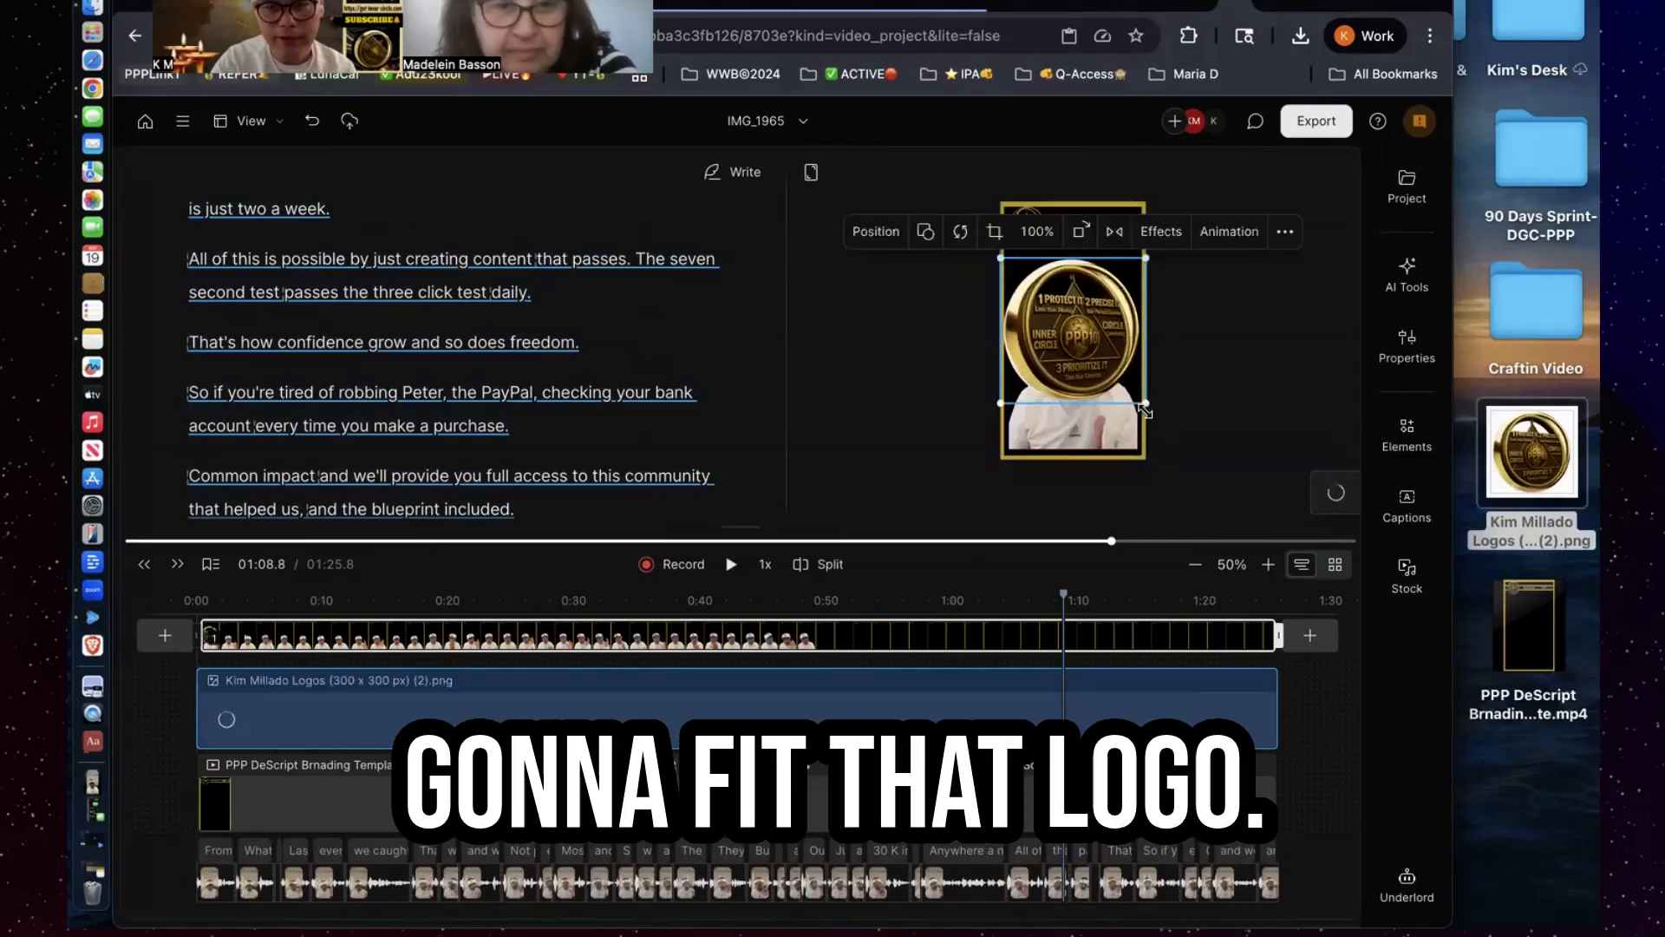
{"action": "left_click_drag", "start_coordinate": [1143, 404], "coordinate": [1039, 296]}
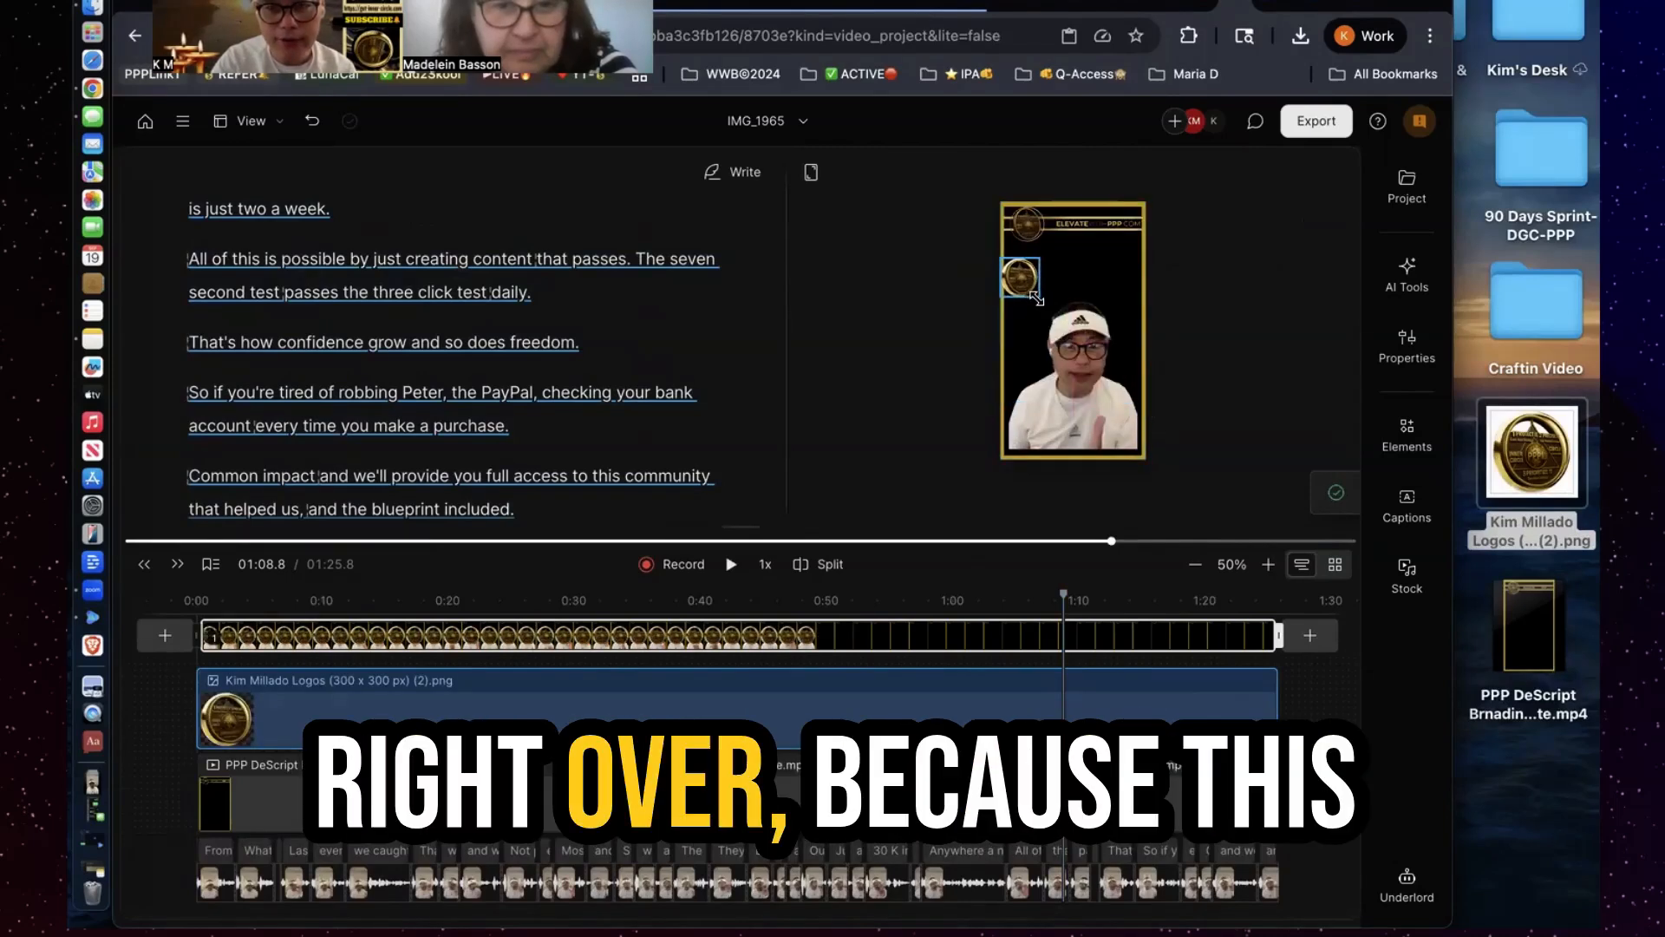
{"action": "mouse_move", "coordinate": [1032, 249]}
{"action": "left_mouse_down"}
{"action": "mouse_move", "coordinate": [1032, 230]}
{"action": "mouse_move", "coordinate": [1056, 245]}
{"action": "left_mouse_up"}
{"action": "left_click", "coordinate": [1197, 291]}
{"action": "left_click", "coordinate": [1034, 229]}
{"action": "left_click", "coordinate": [1184, 267]}
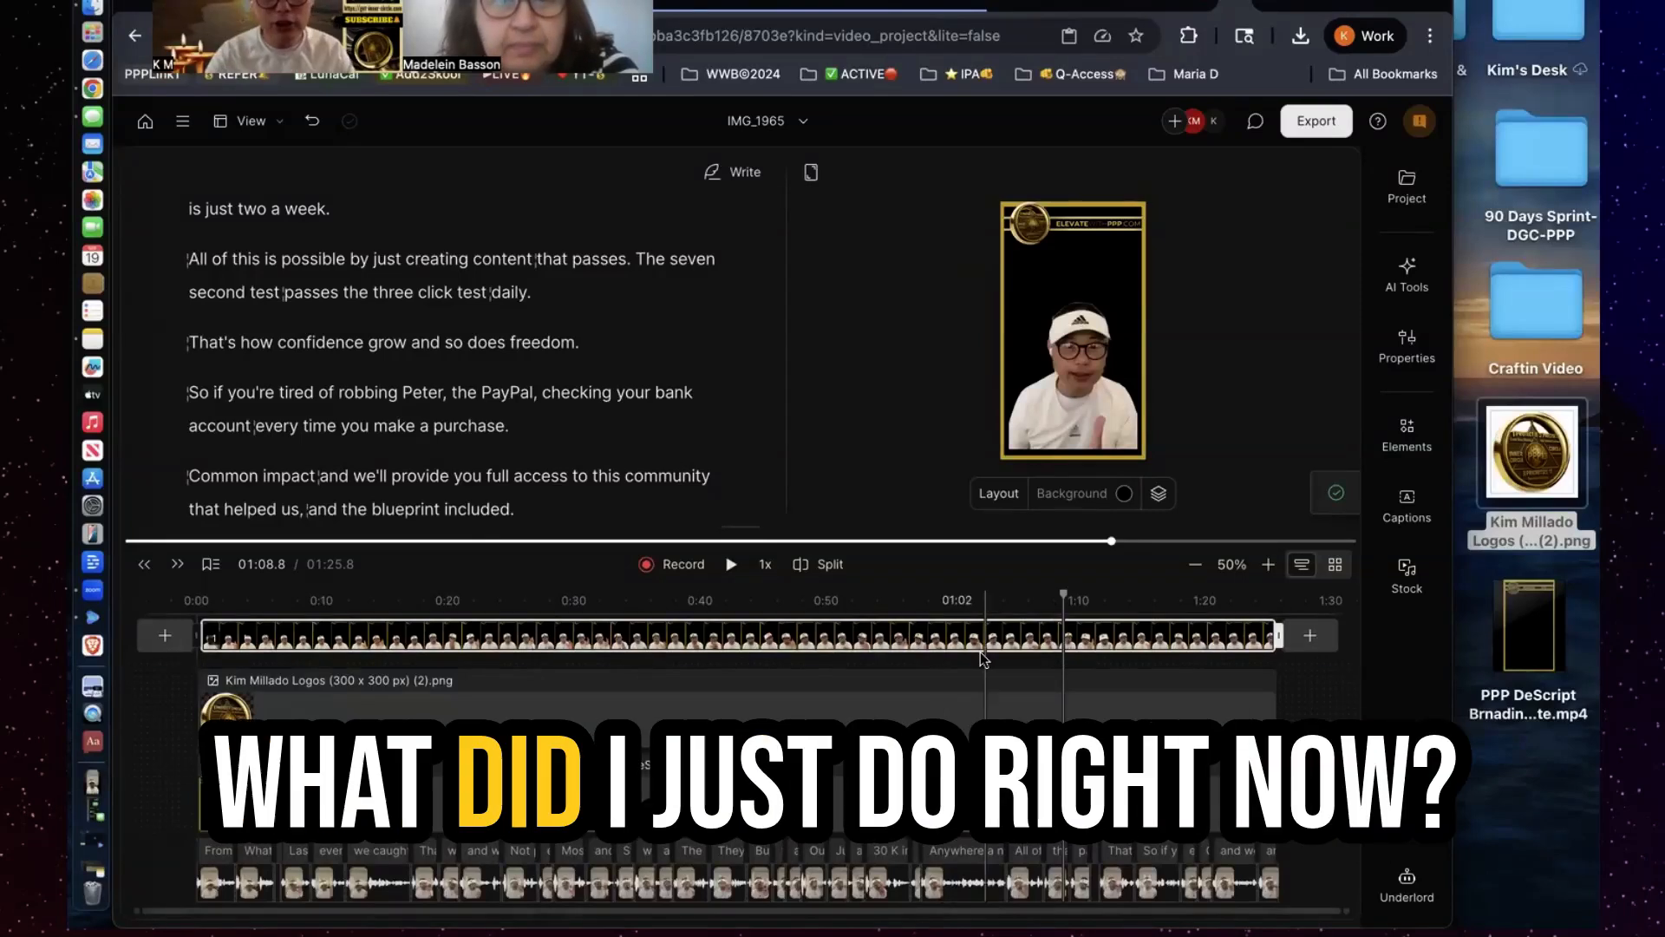
Check that the logo and branding layers run across the whole video from beginning to end
{"action": "mouse_move", "coordinate": [742, 526]}
{"action": "left_mouse_down"}
{"action": "mouse_move", "coordinate": [773, 267]}
{"action": "mouse_move", "coordinate": [751, 542]}
{"action": "left_mouse_up"}
{"action": "left_click", "coordinate": [206, 687]}
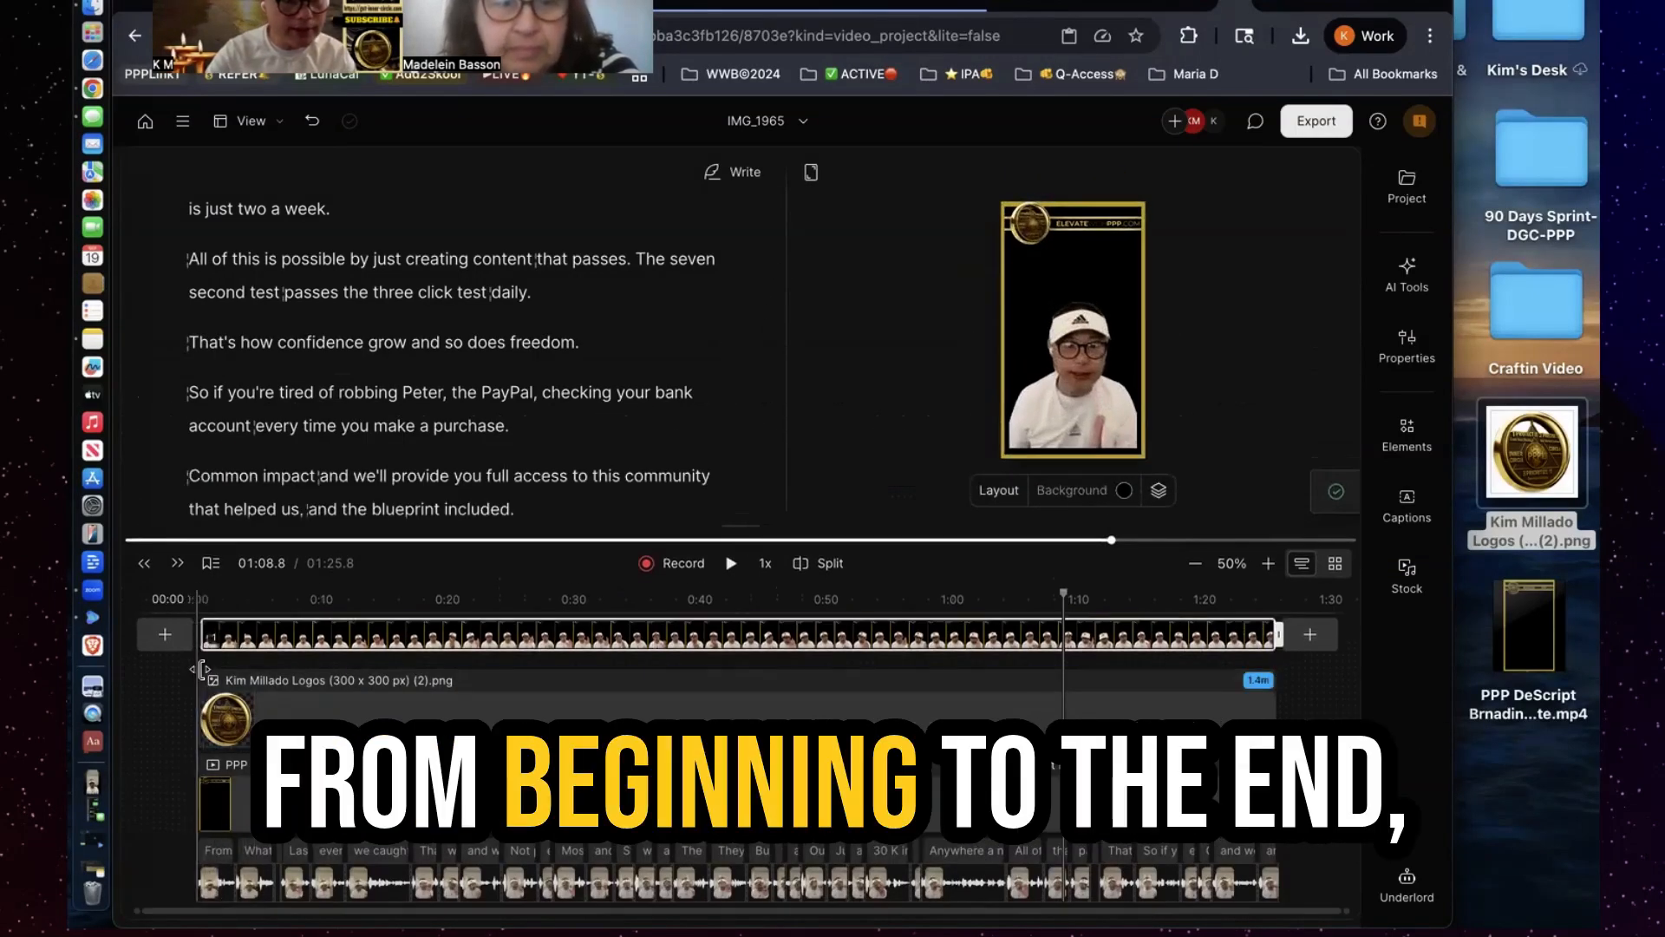
{"action": "left_click", "coordinate": [196, 599]}
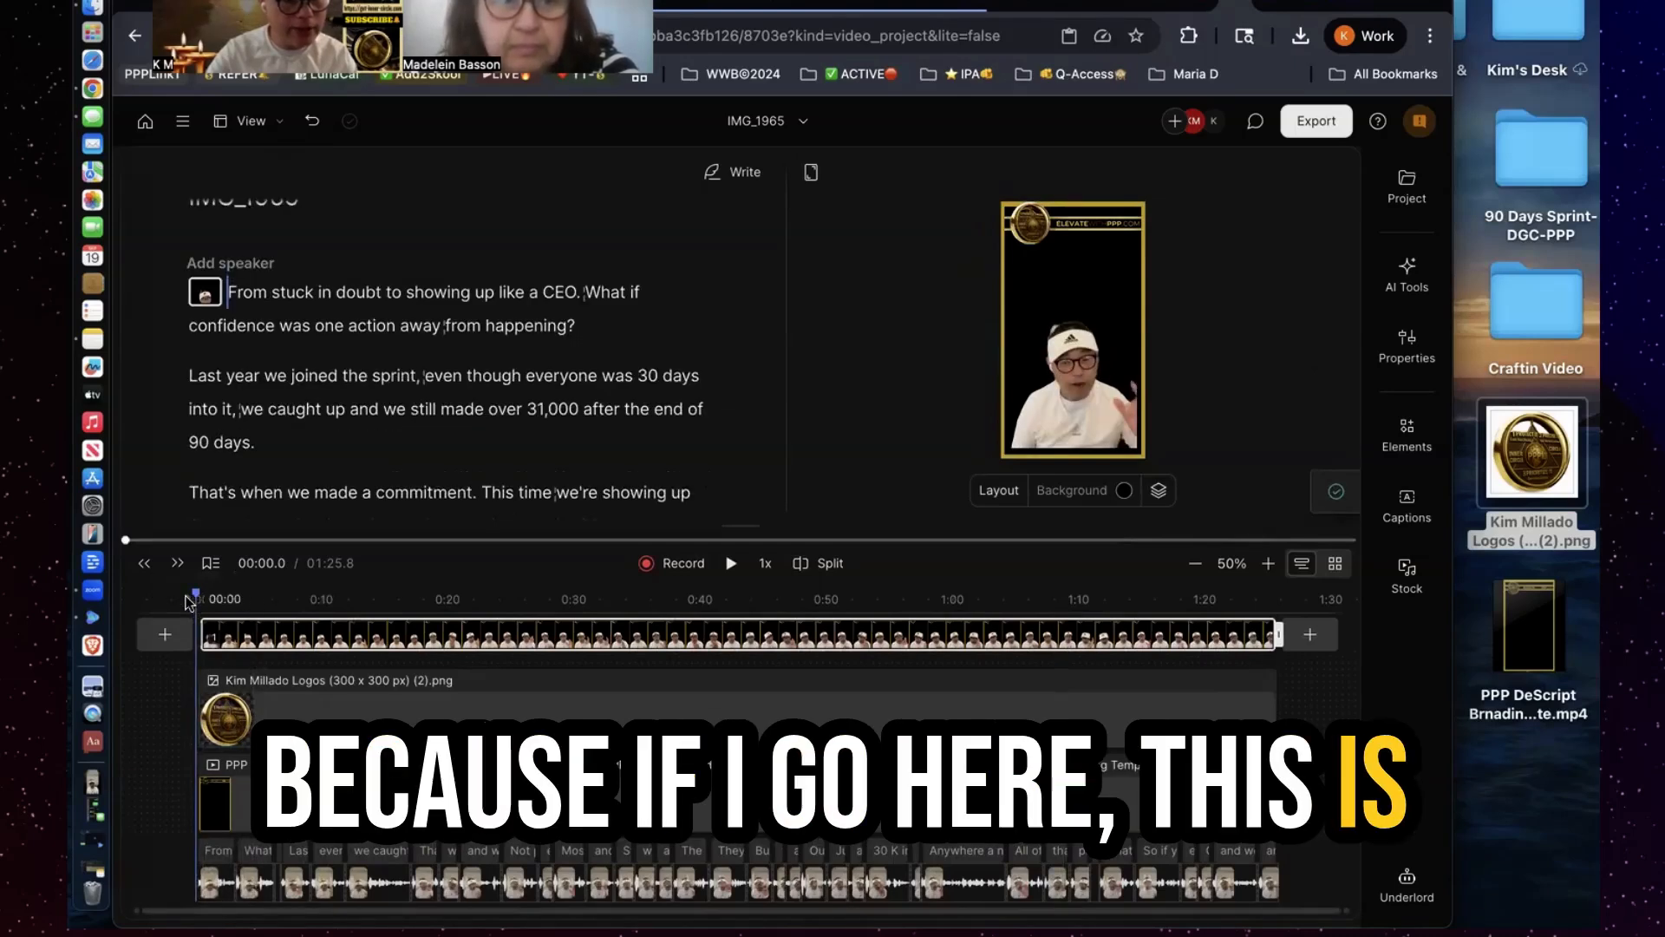
{"action": "left_click", "coordinate": [595, 541]}
{"action": "left_click_drag", "start_coordinate": [620, 543], "coordinate": [1029, 546]}
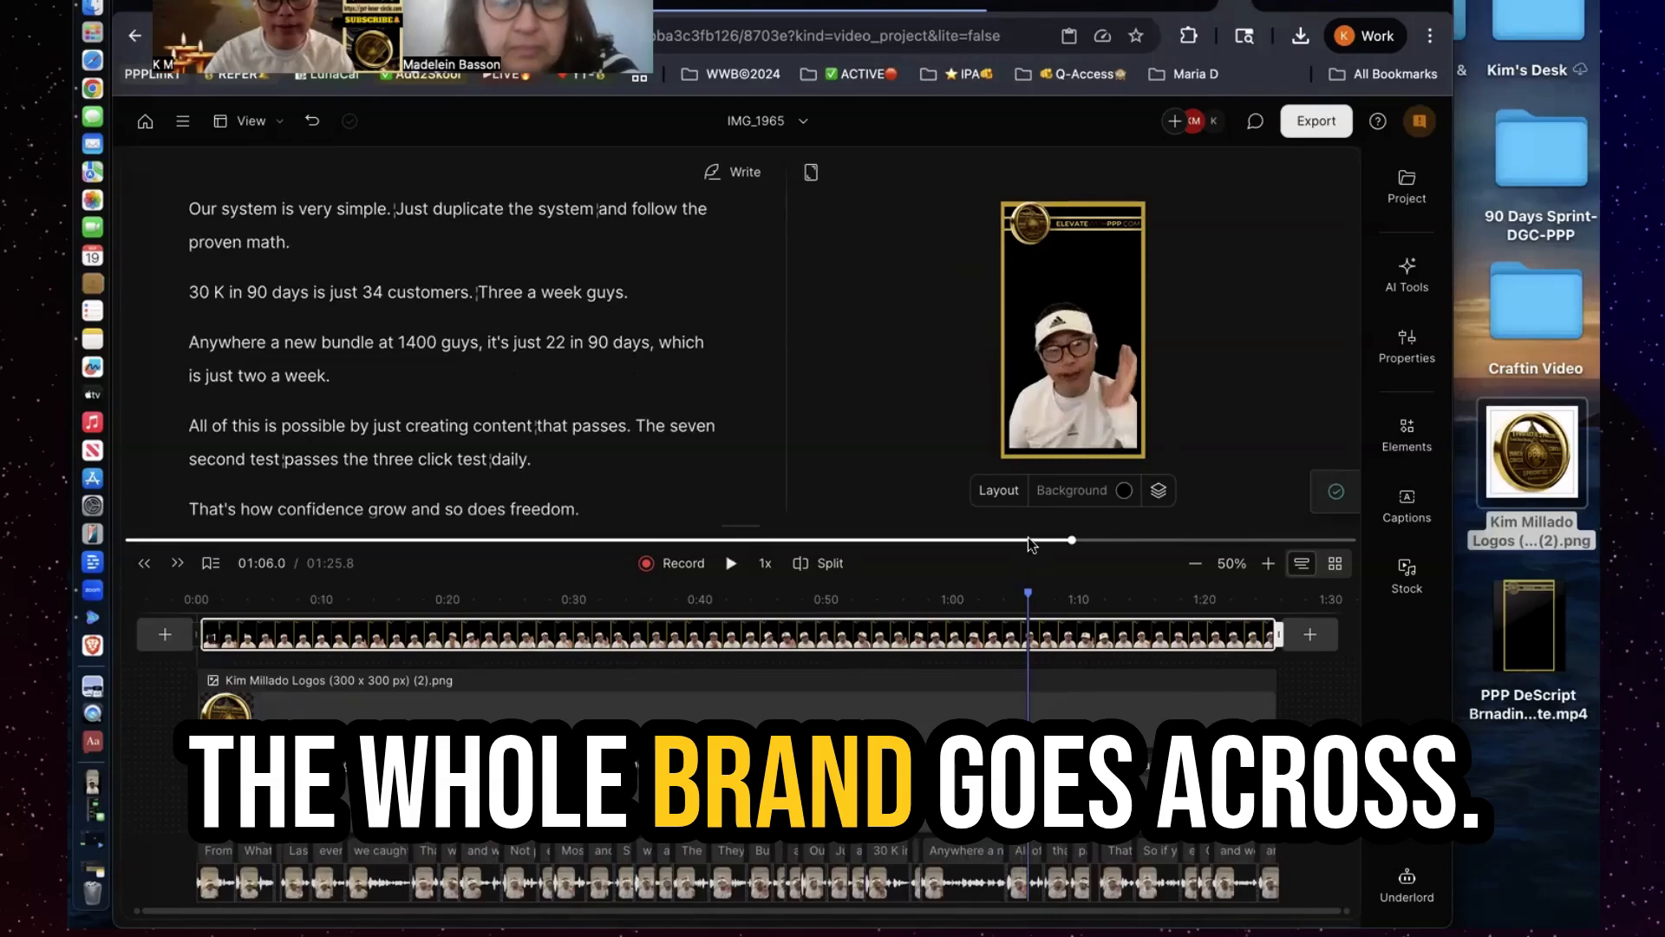
{"action": "left_click", "coordinate": [404, 607]}
{"action": "left_click_drag", "start_coordinate": [377, 615], "coordinate": [198, 618]}
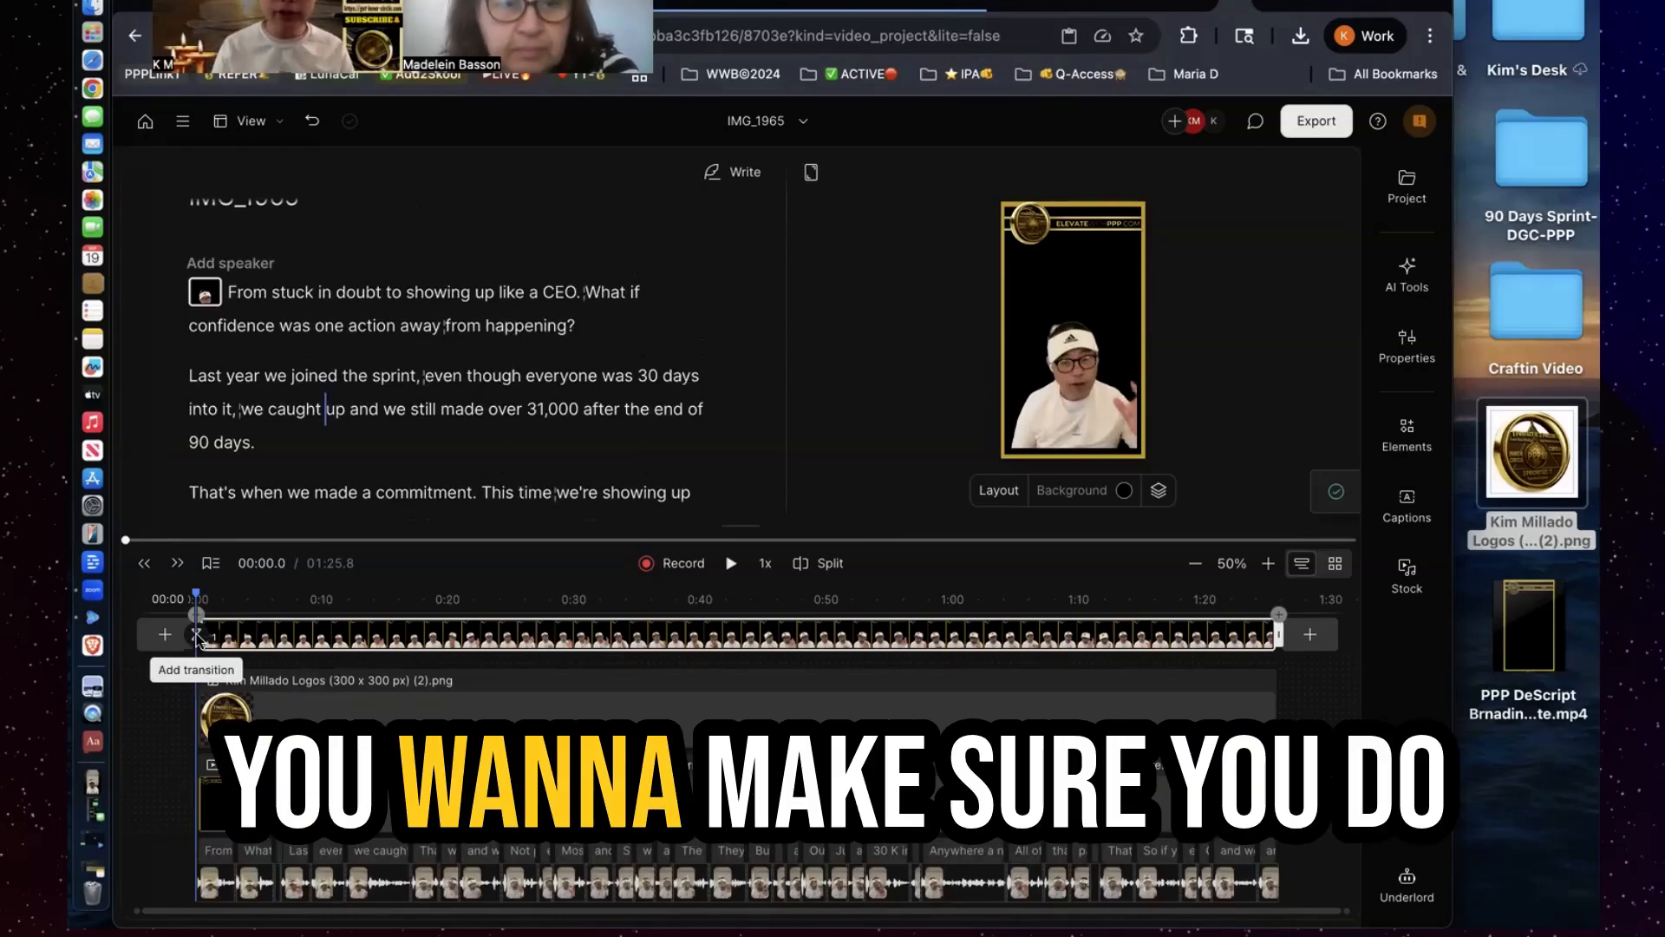
{"action": "left_click_drag", "start_coordinate": [197, 636], "coordinate": [1431, 518]}
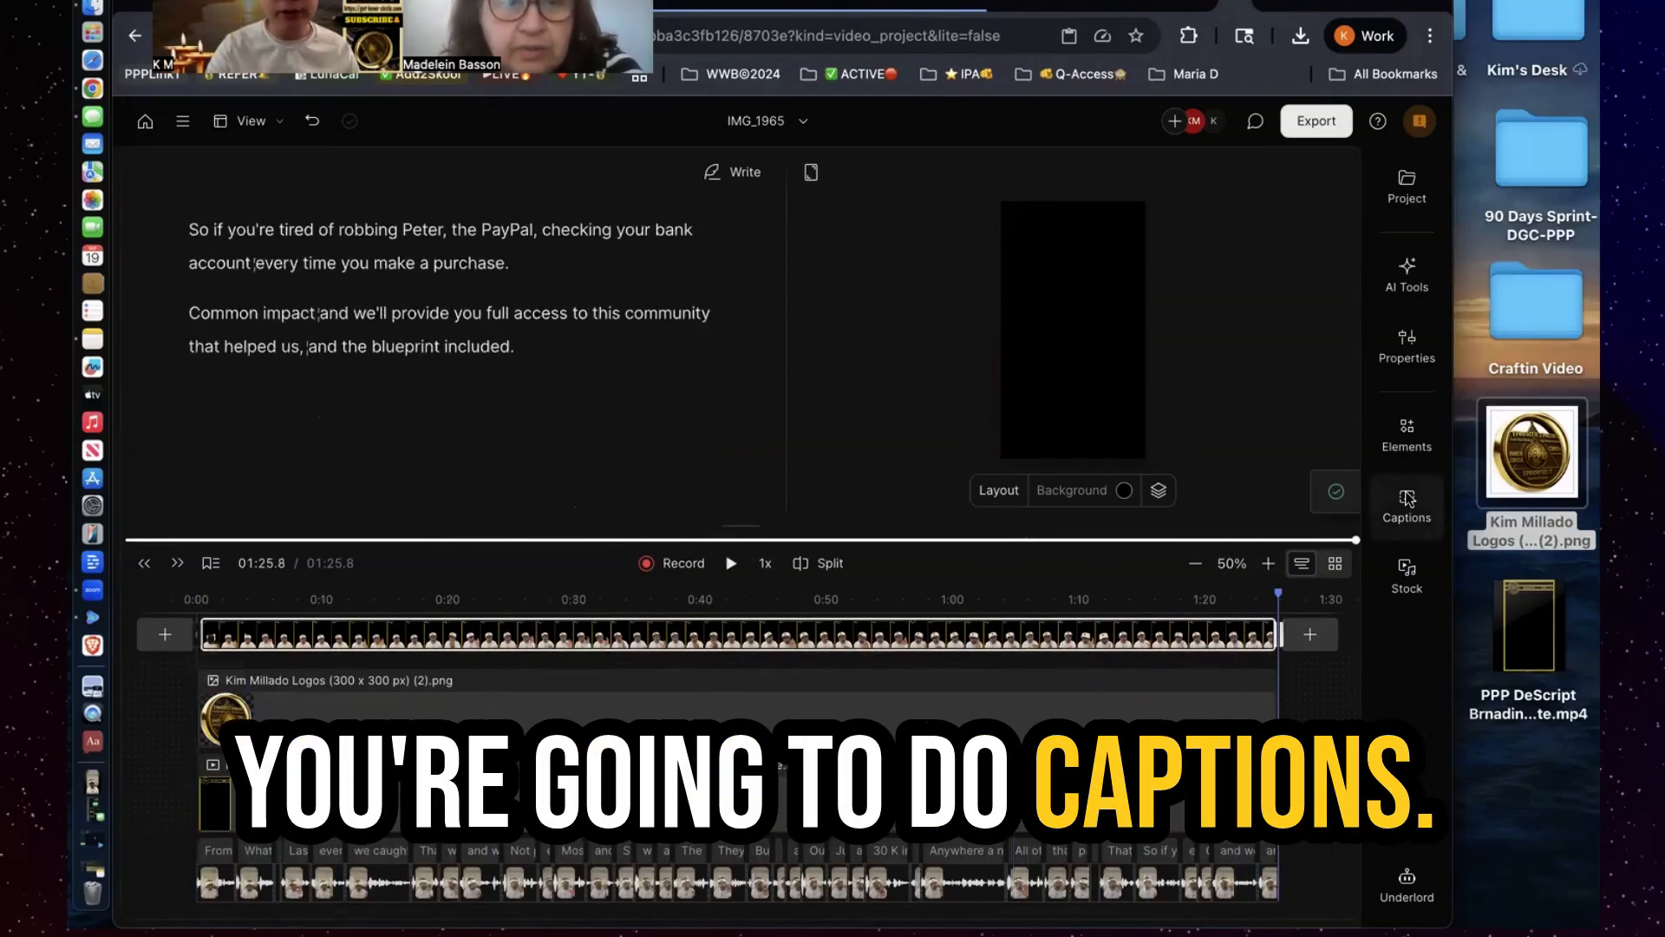
Add captions to all scenes in the Impact: Yellow style
{"action": "left_click", "coordinate": [1407, 501]}
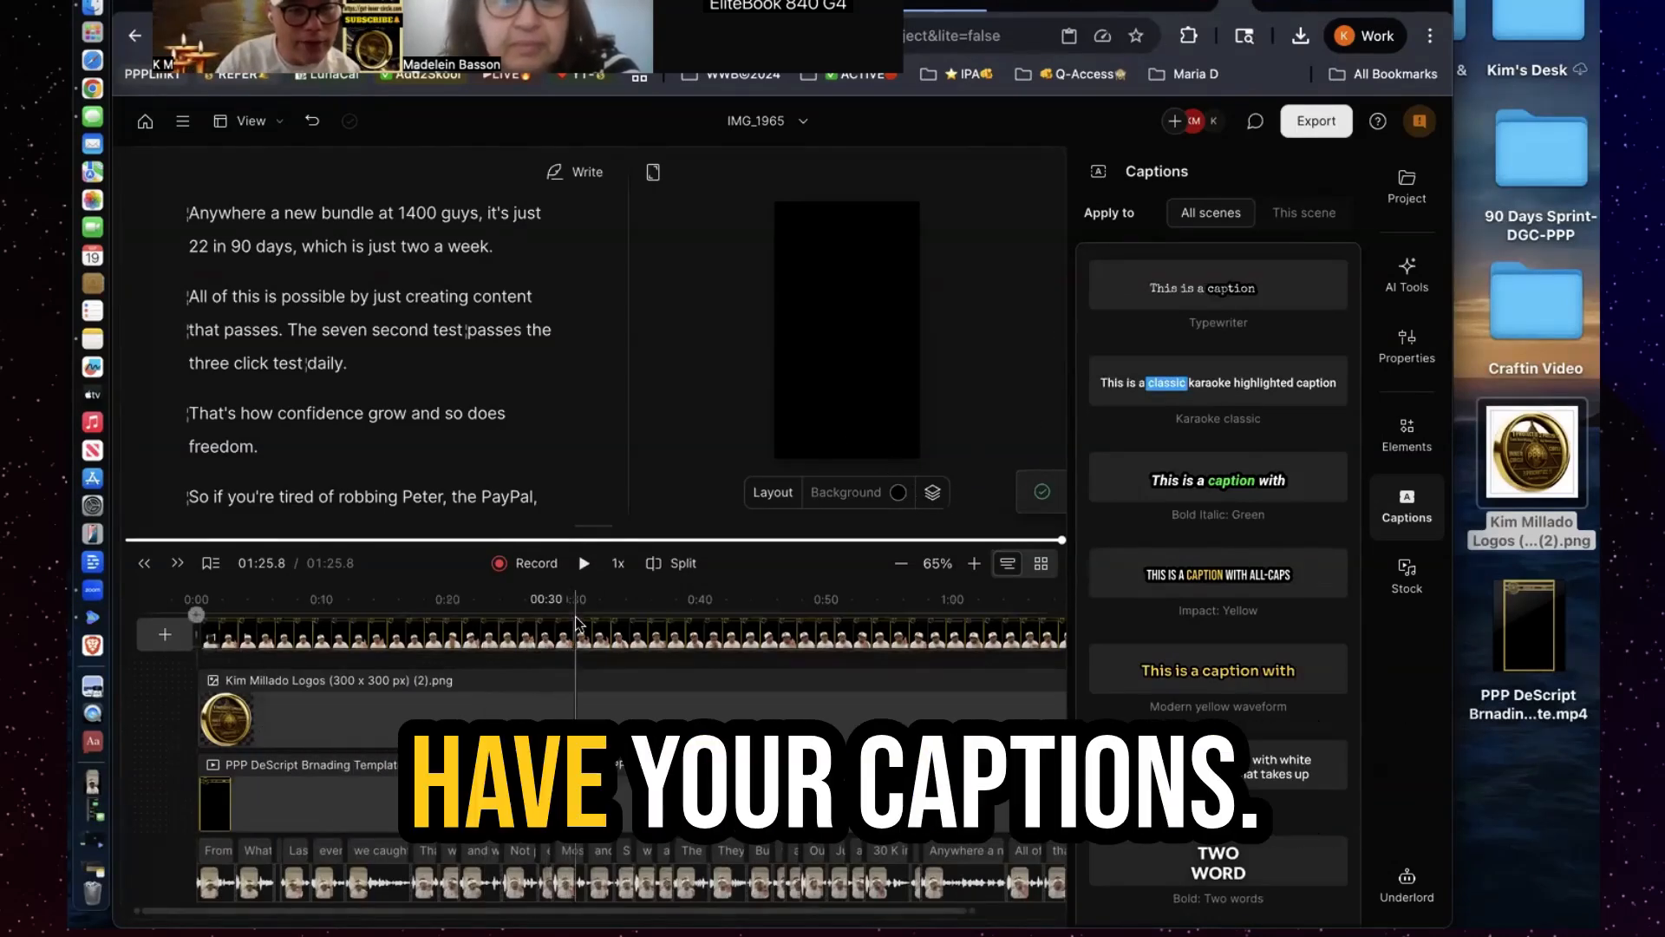
{"action": "left_click", "coordinate": [543, 688]}
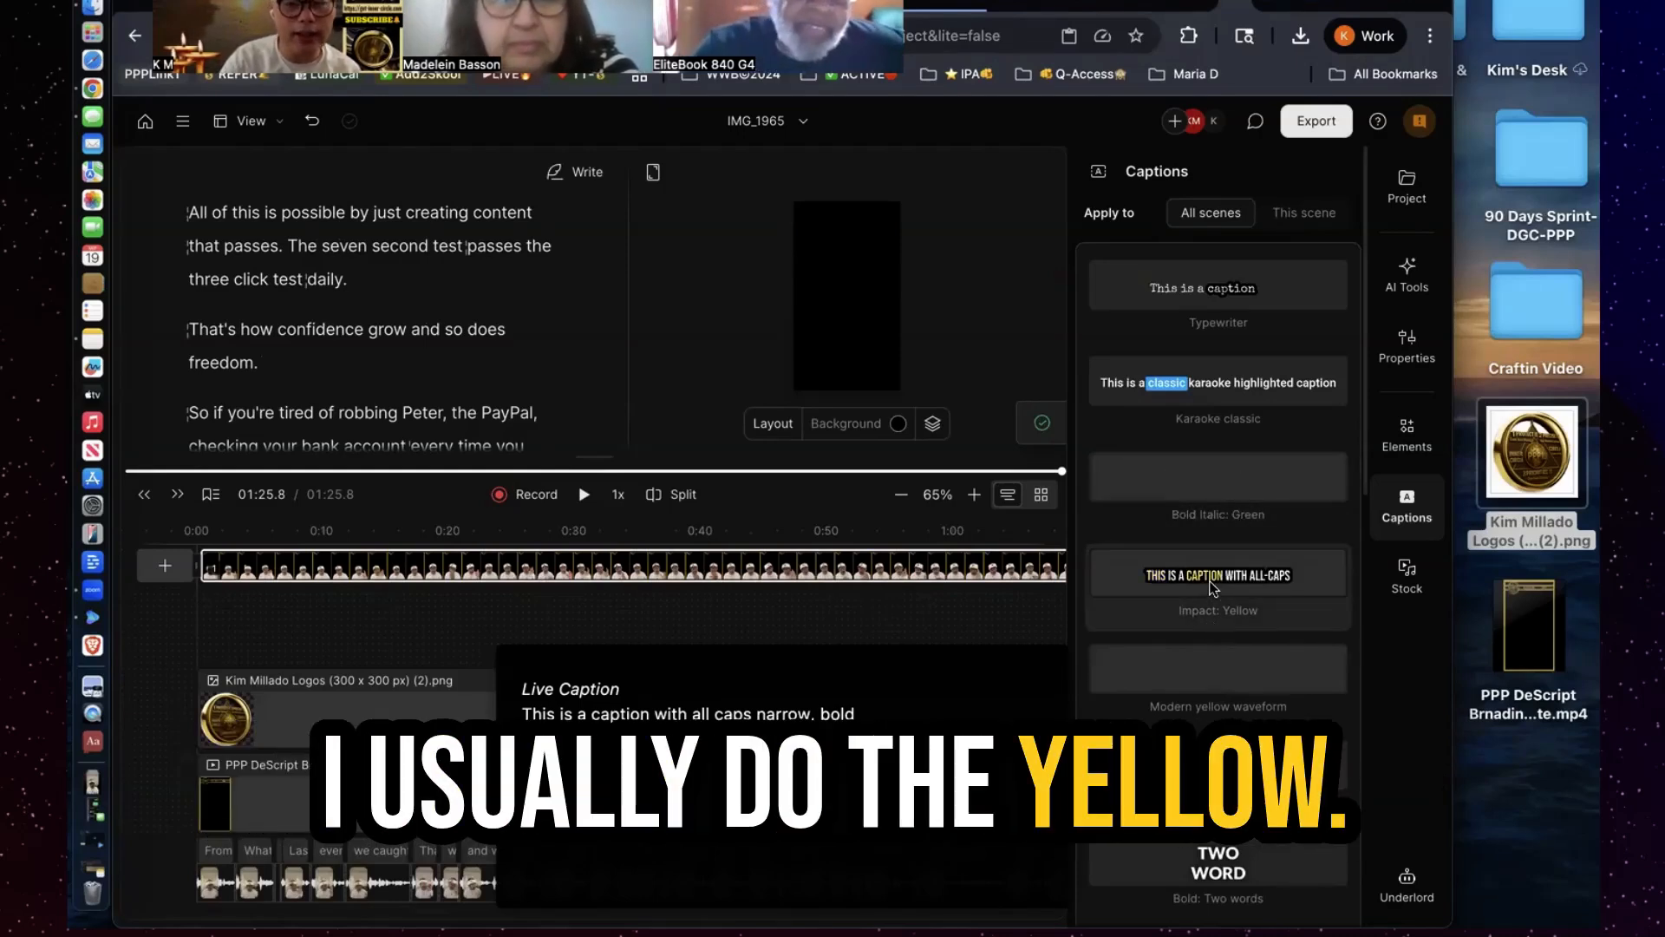
{"action": "left_click", "coordinate": [1215, 622]}
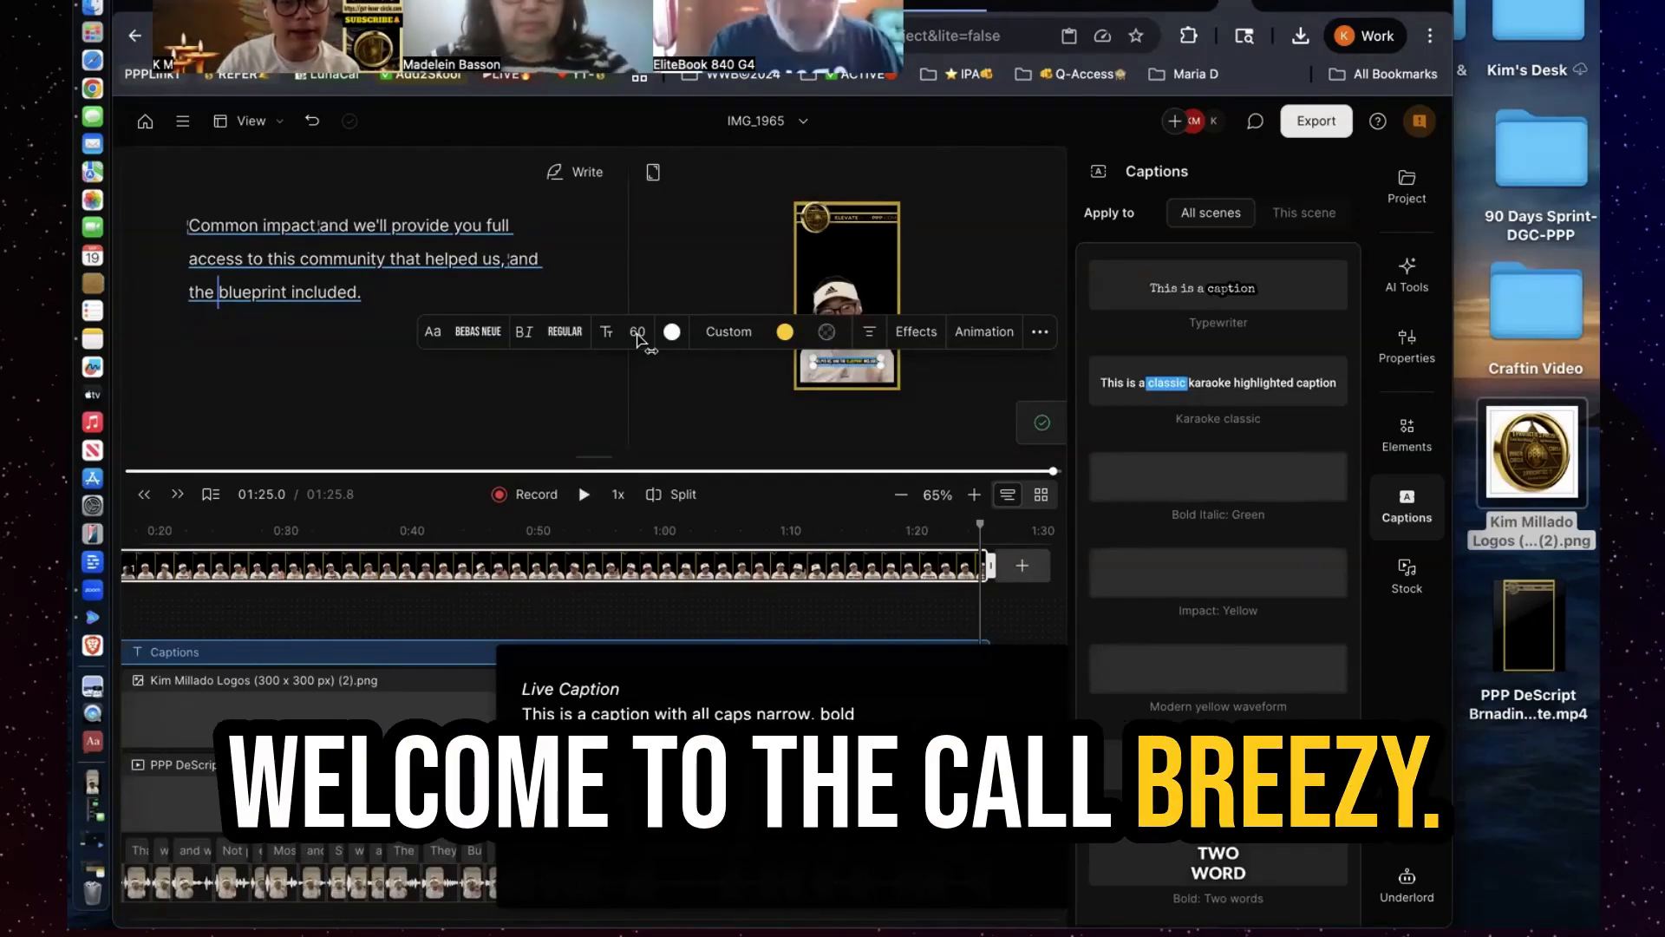
Set the caption font size to 100, then widen the caption box and reposition it inside the gold frame
{"action": "left_click", "coordinate": [637, 332]}
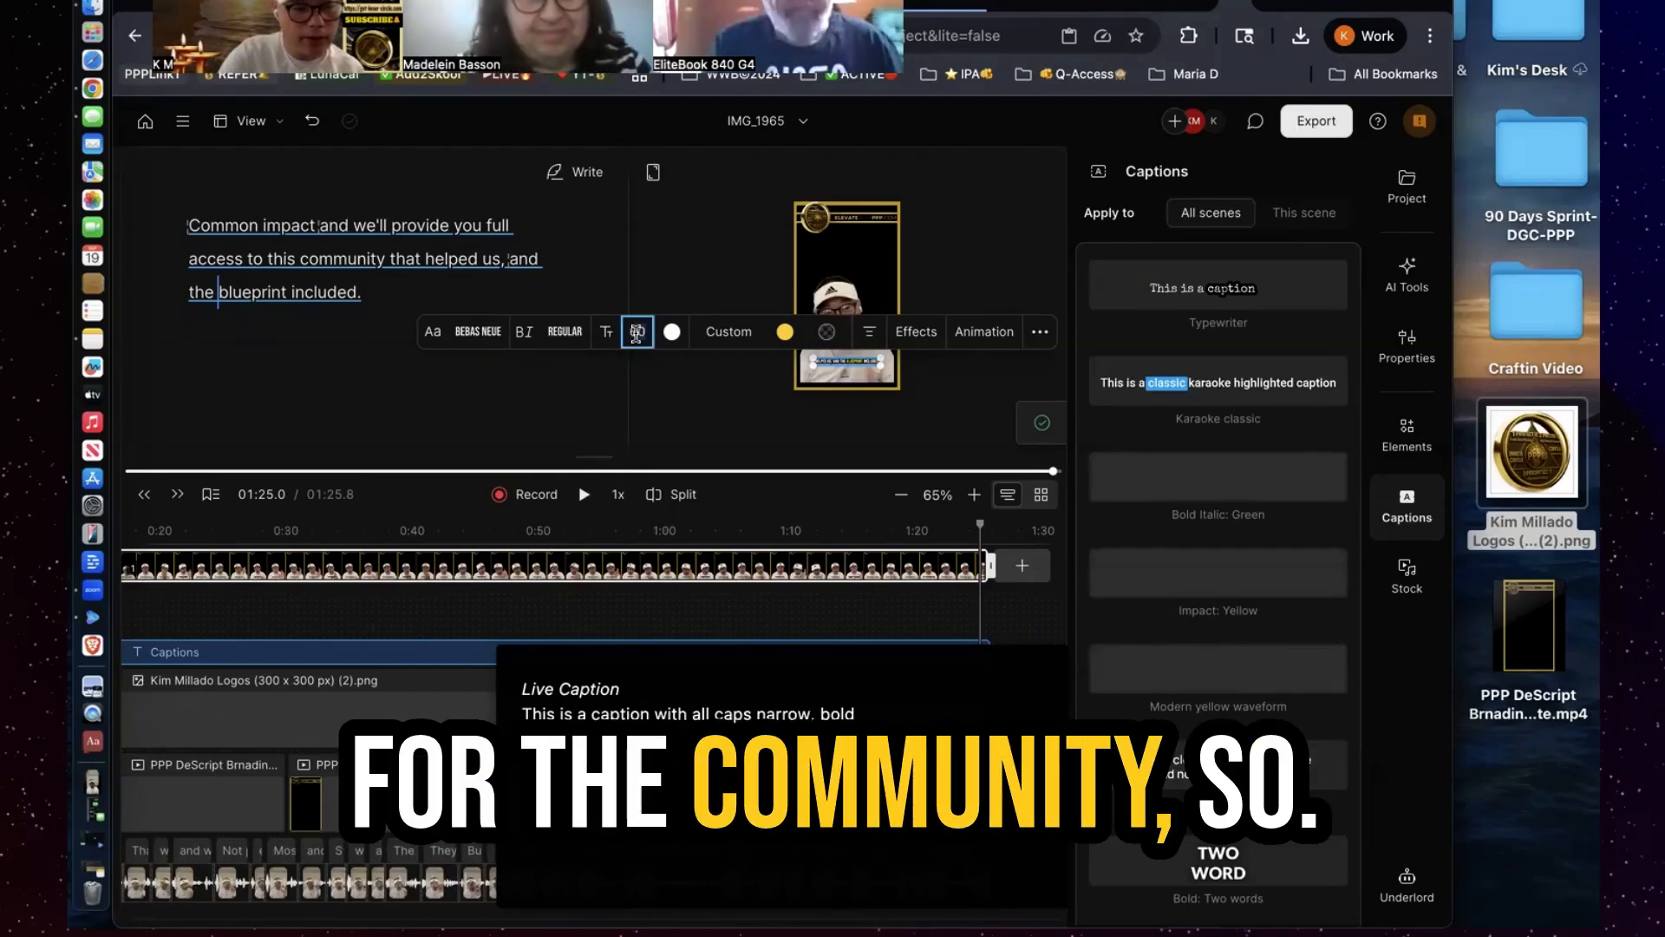
{"action": "type", "text": "100"}
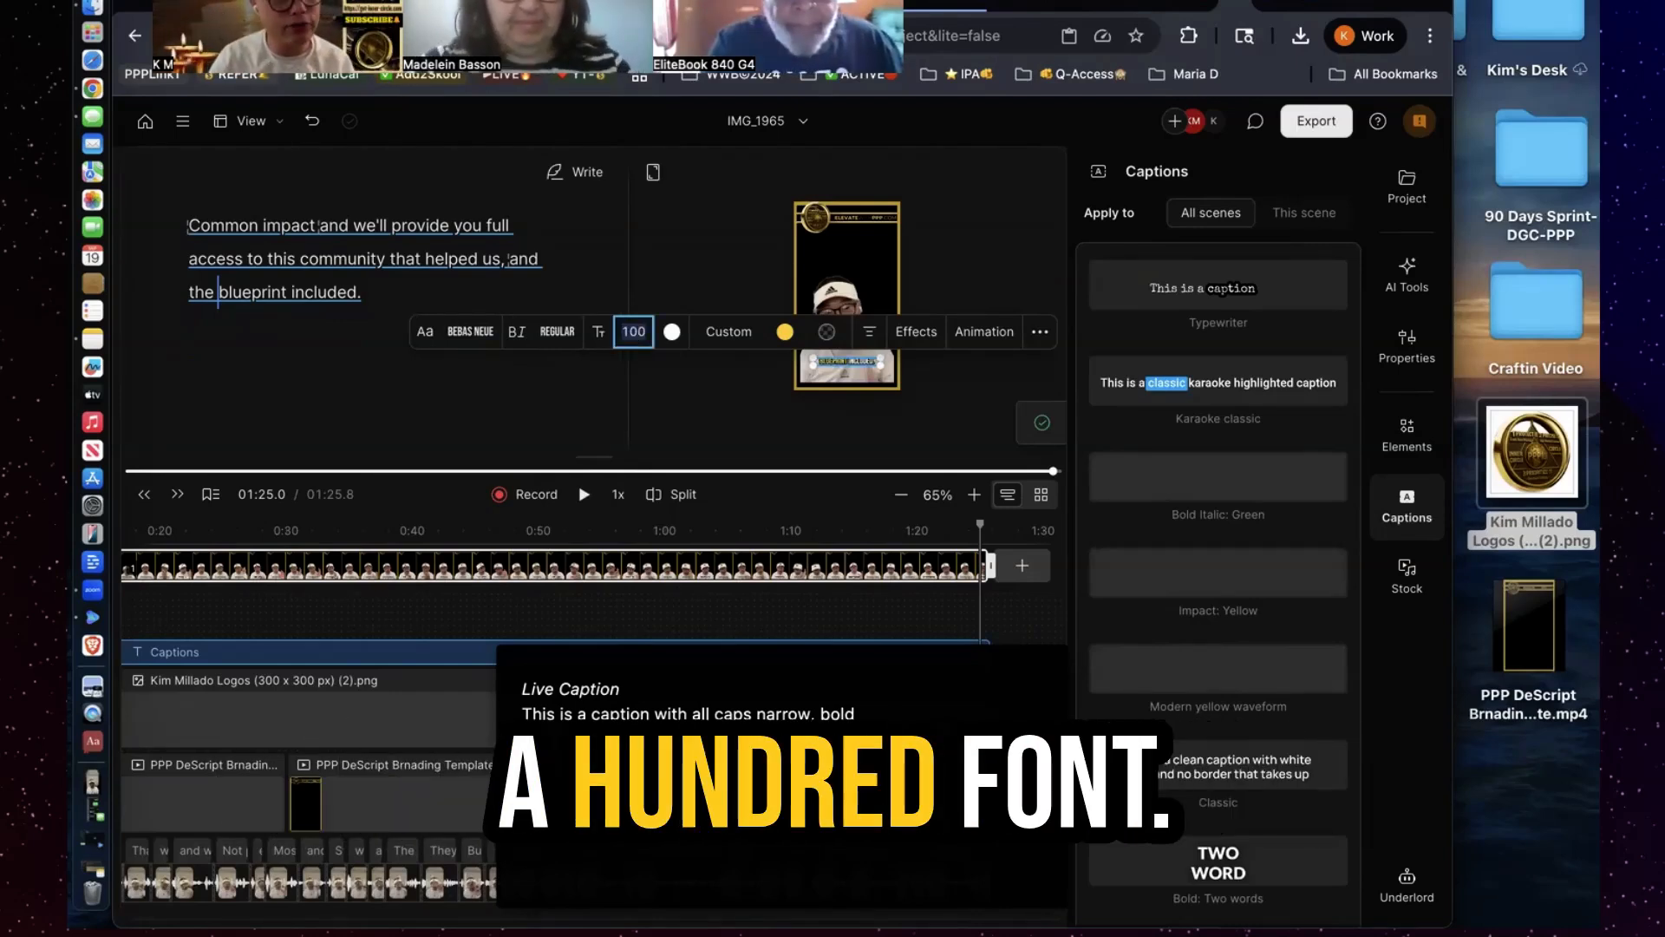
{"action": "left_click", "coordinate": [581, 469]}
{"action": "left_click_drag", "start_coordinate": [580, 469], "coordinate": [580, 724]}
{"action": "left_click_drag", "start_coordinate": [824, 593], "coordinate": [735, 591]}
{"action": "left_click_drag", "start_coordinate": [924, 598], "coordinate": [893, 573]}
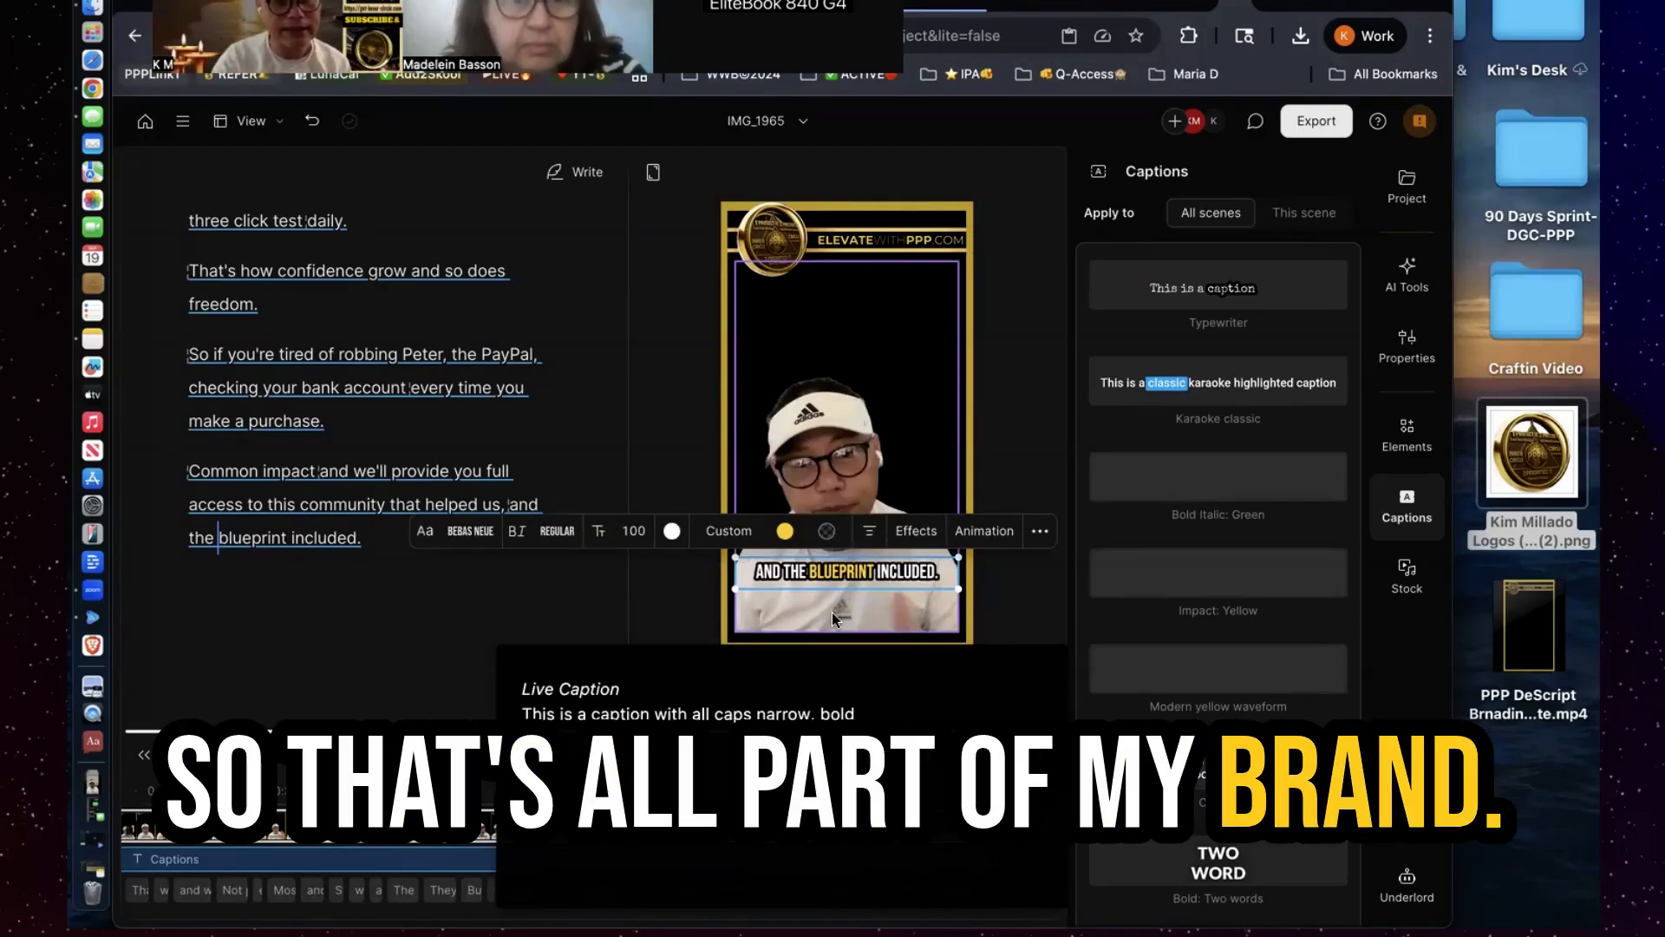
{"action": "left_click", "coordinate": [1052, 670]}
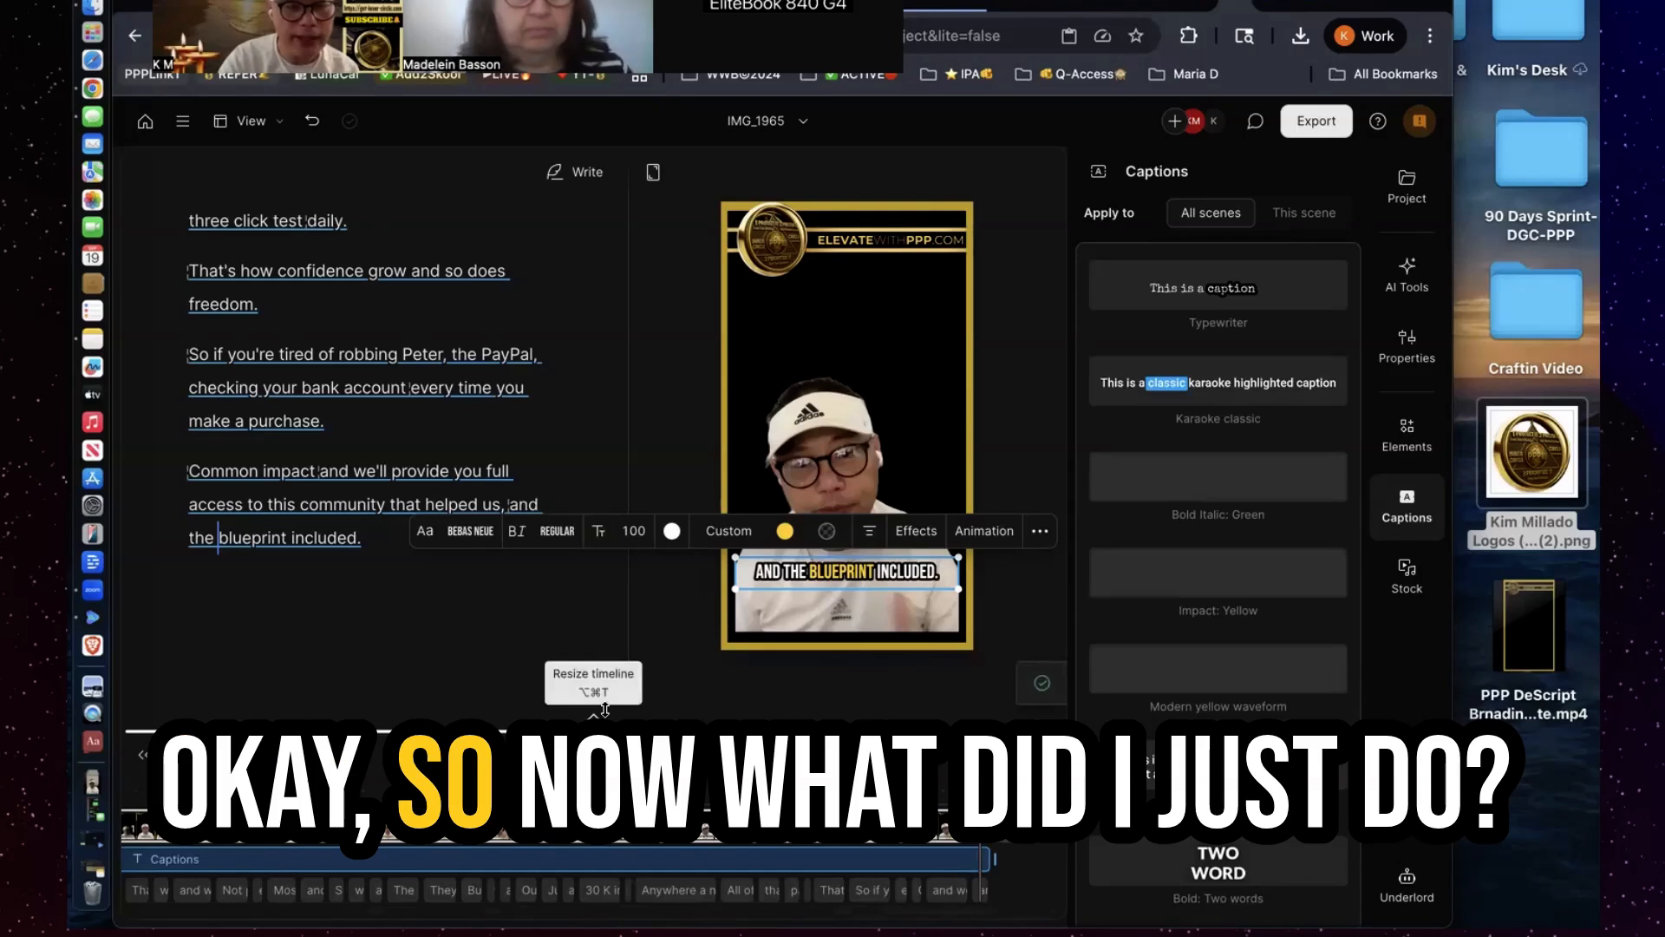
{"action": "left_click_drag", "start_coordinate": [597, 712], "coordinate": [612, 605]}
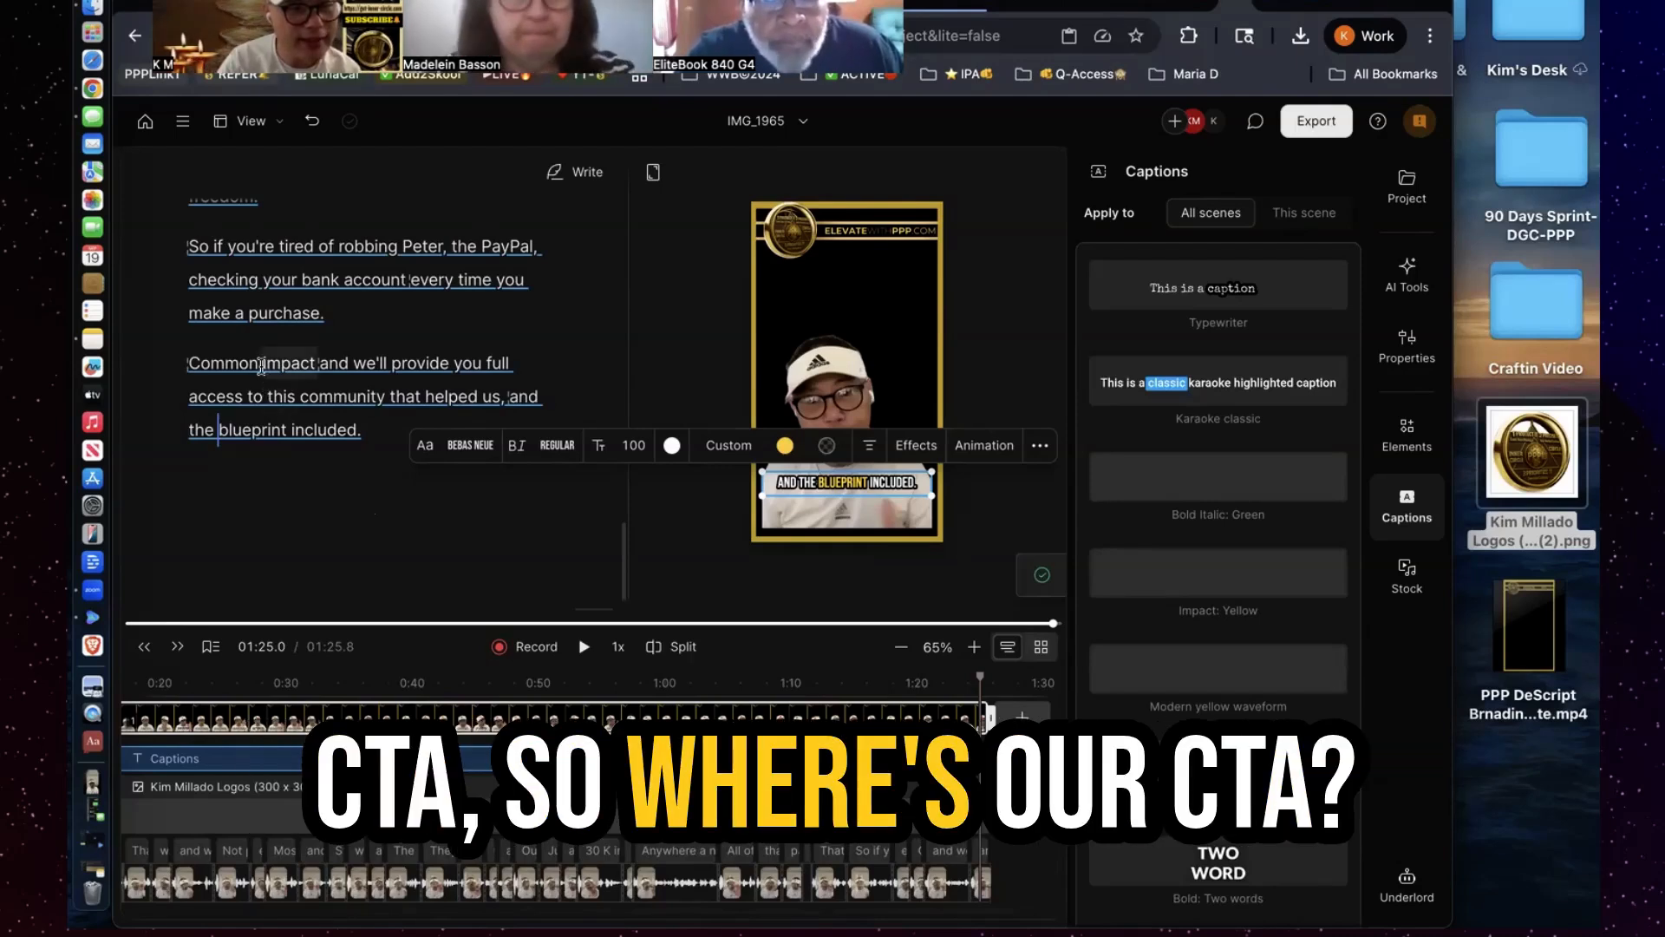
In Write mode, correct the transcript word "PayPal" to "Pay Paul" in the sentence about robbing Peter
{"action": "scroll", "coordinate": [276, 319], "scroll_direction": "up", "scroll_amount": 1}
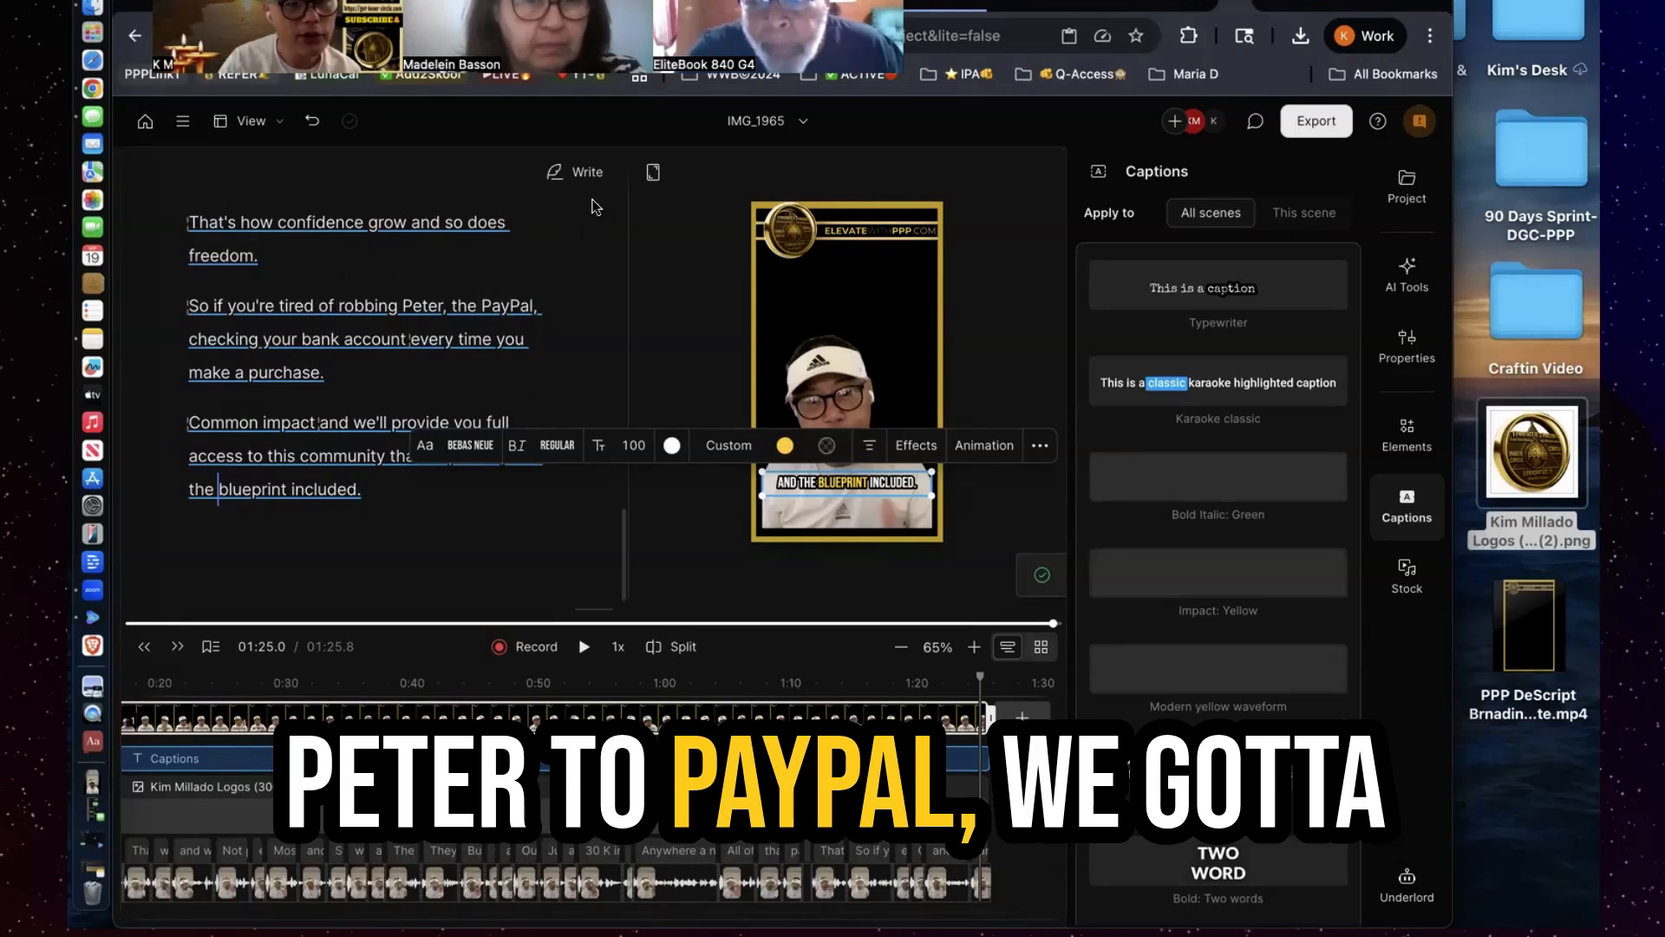
{"action": "left_click", "coordinate": [586, 174]}
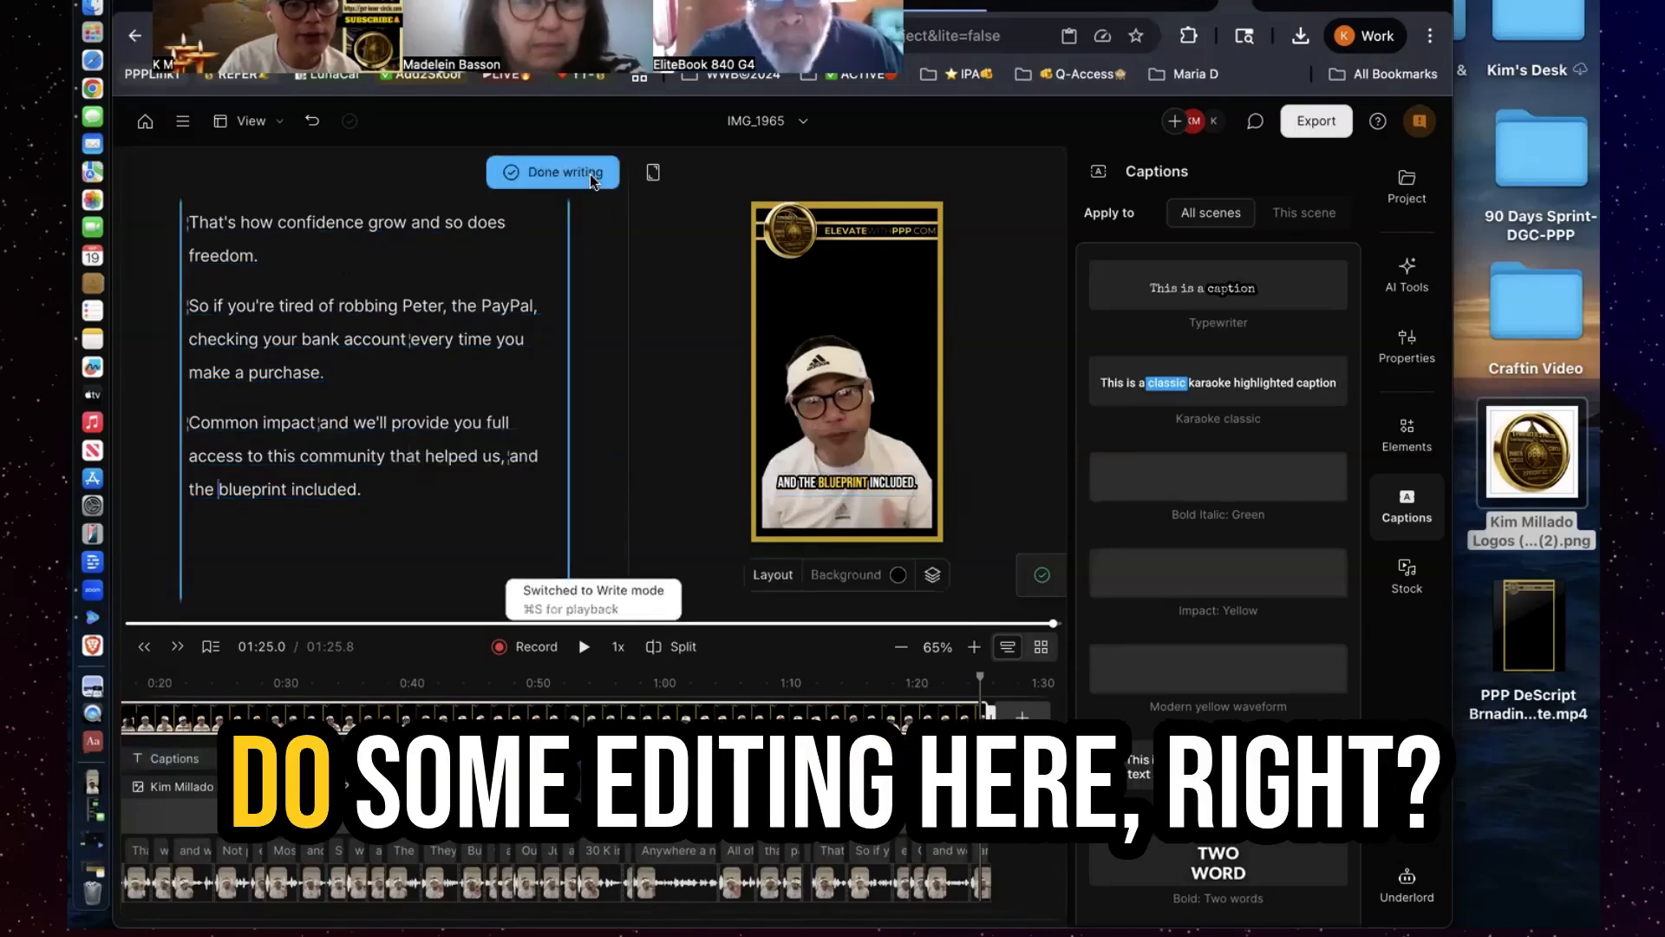
{"action": "left_click", "coordinate": [510, 306]}
{"action": "double_click", "coordinate": [512, 305]}
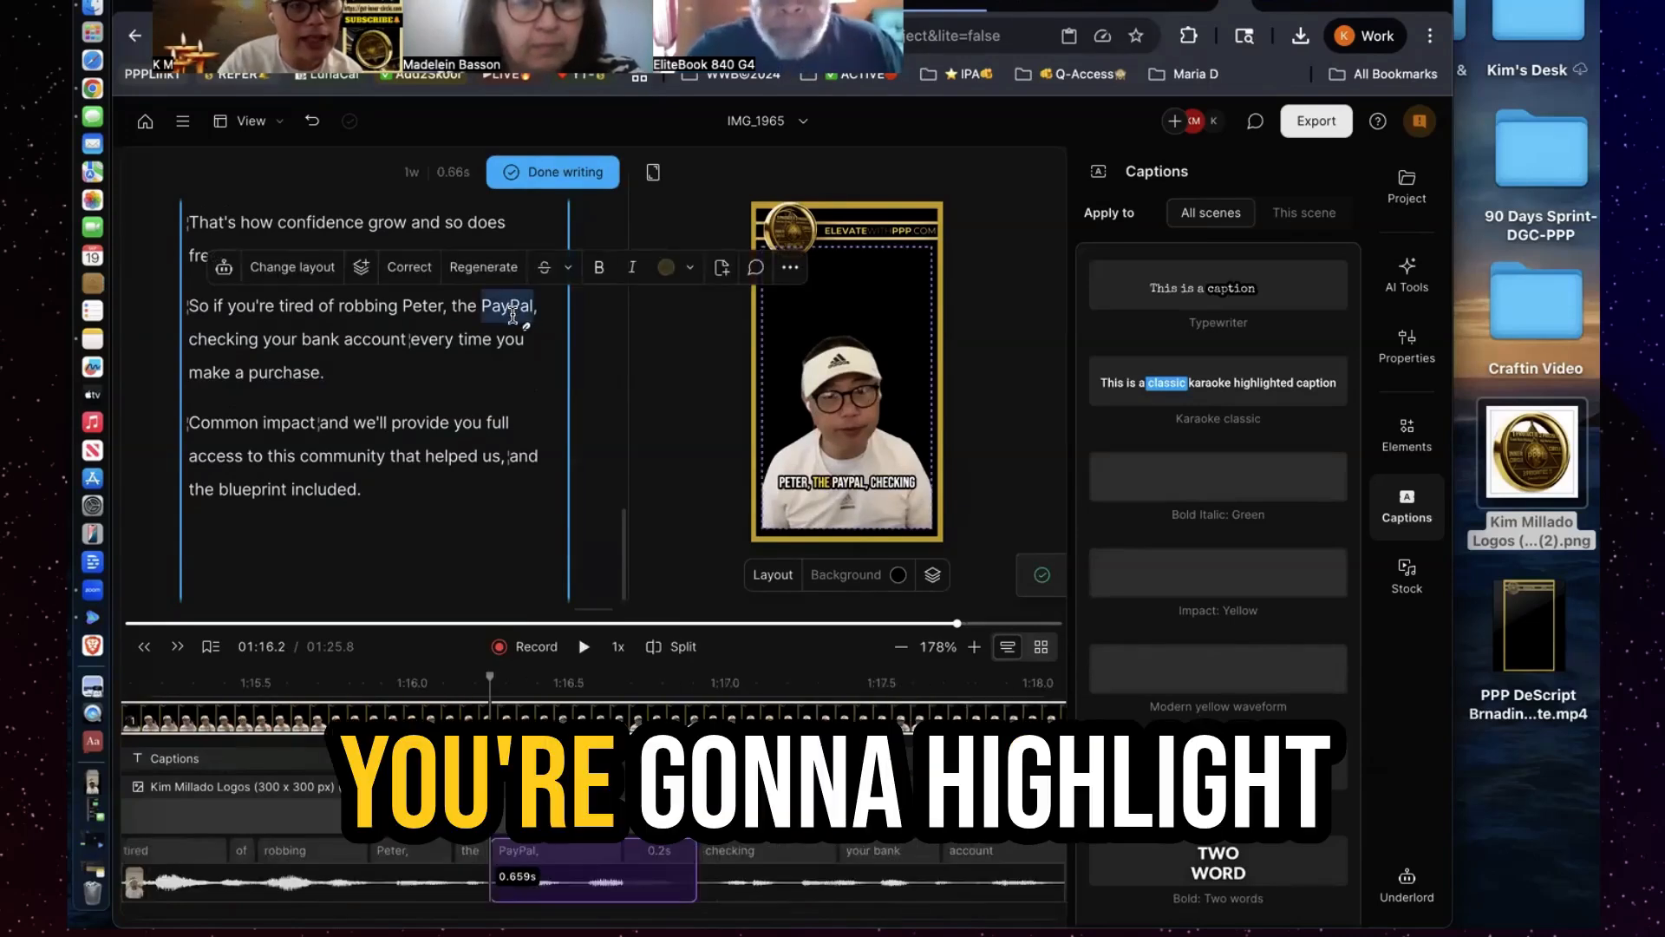
{"action": "left_click", "coordinate": [409, 266]}
{"action": "key", "text": "BackSpace"}
{"action": "key", "text": "BackSpace"}
{"action": "key", "text": "BackSpace"}
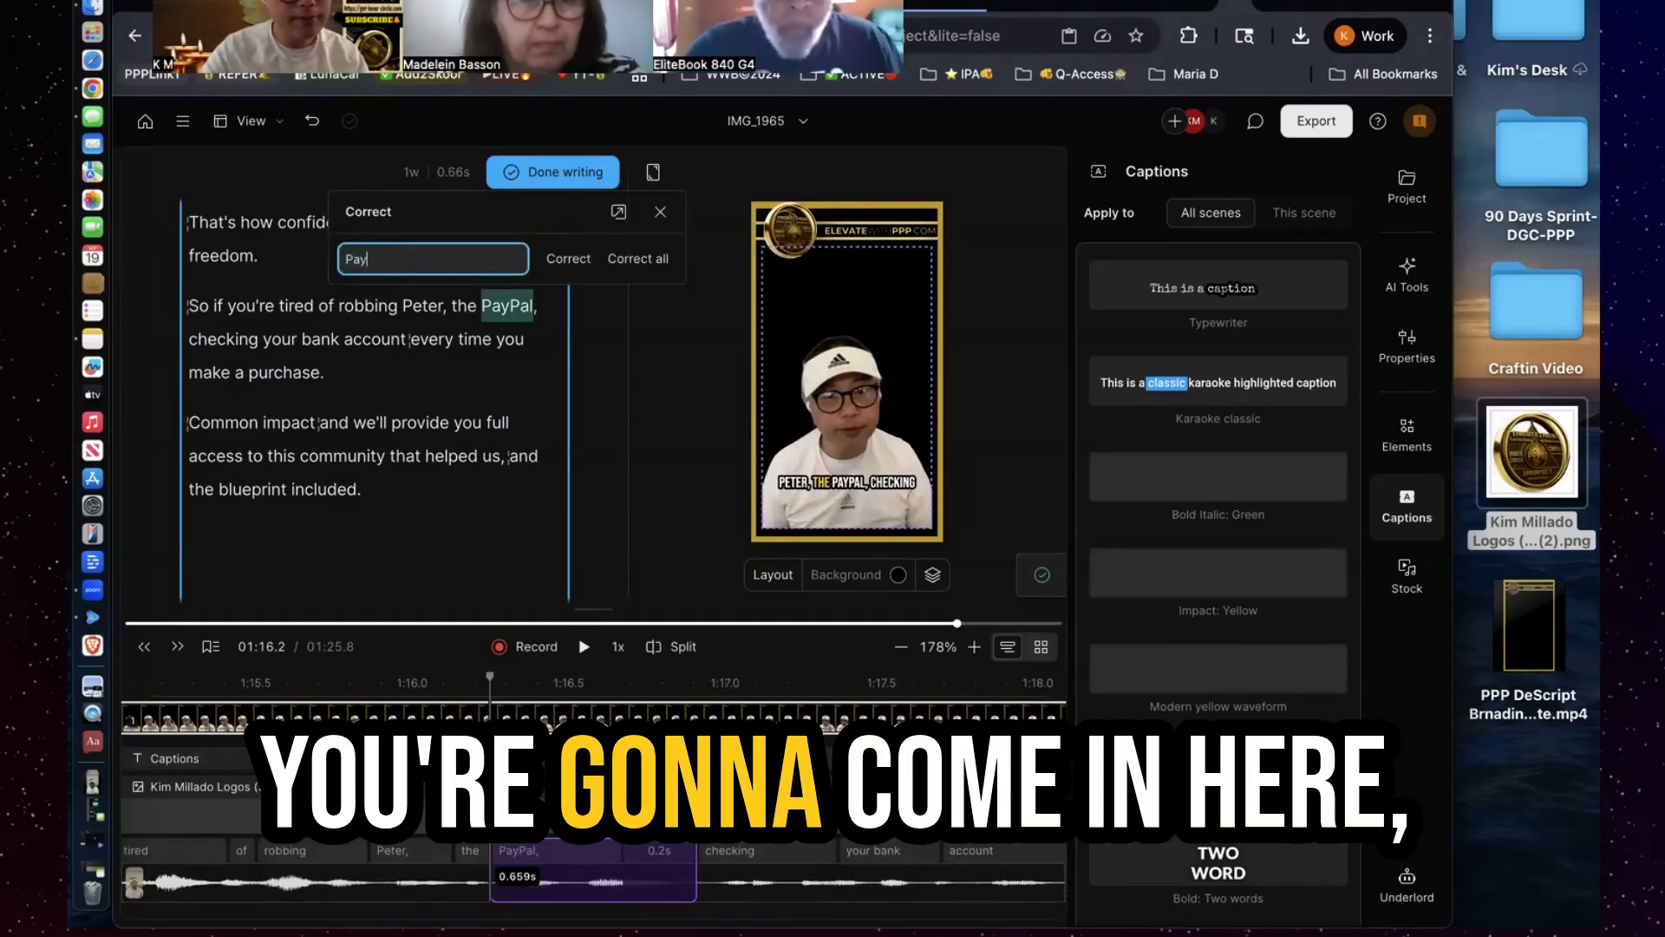
{"action": "type", "text": "u"}
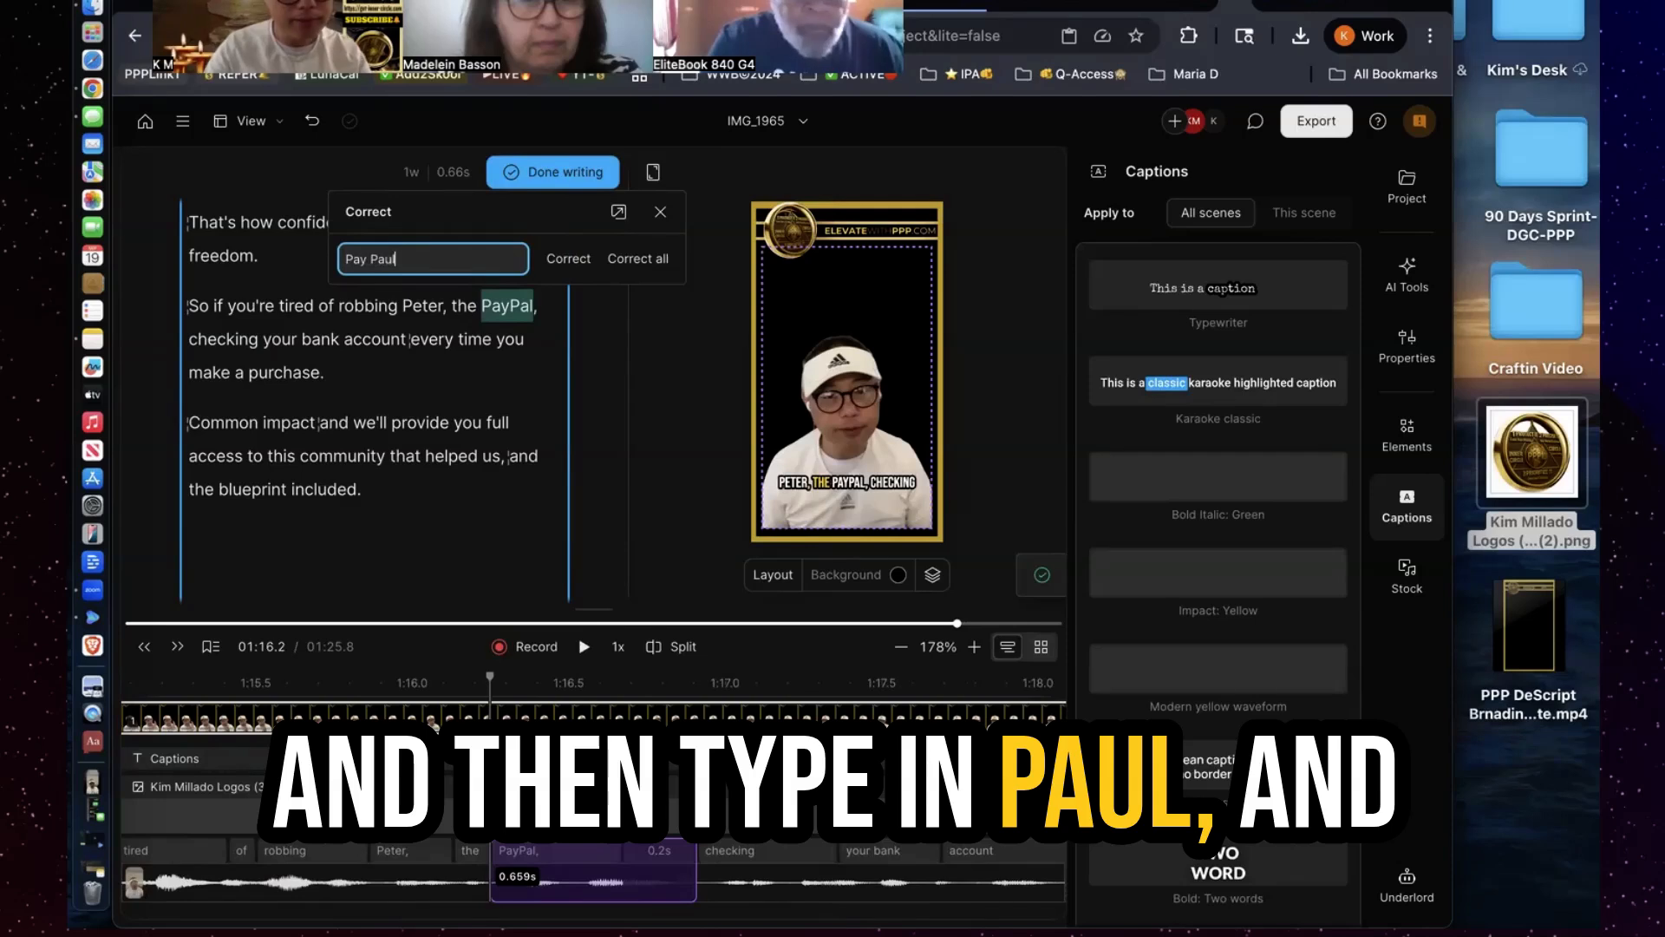
{"action": "type", "text": "l"}
{"action": "left_click", "coordinate": [569, 258]}
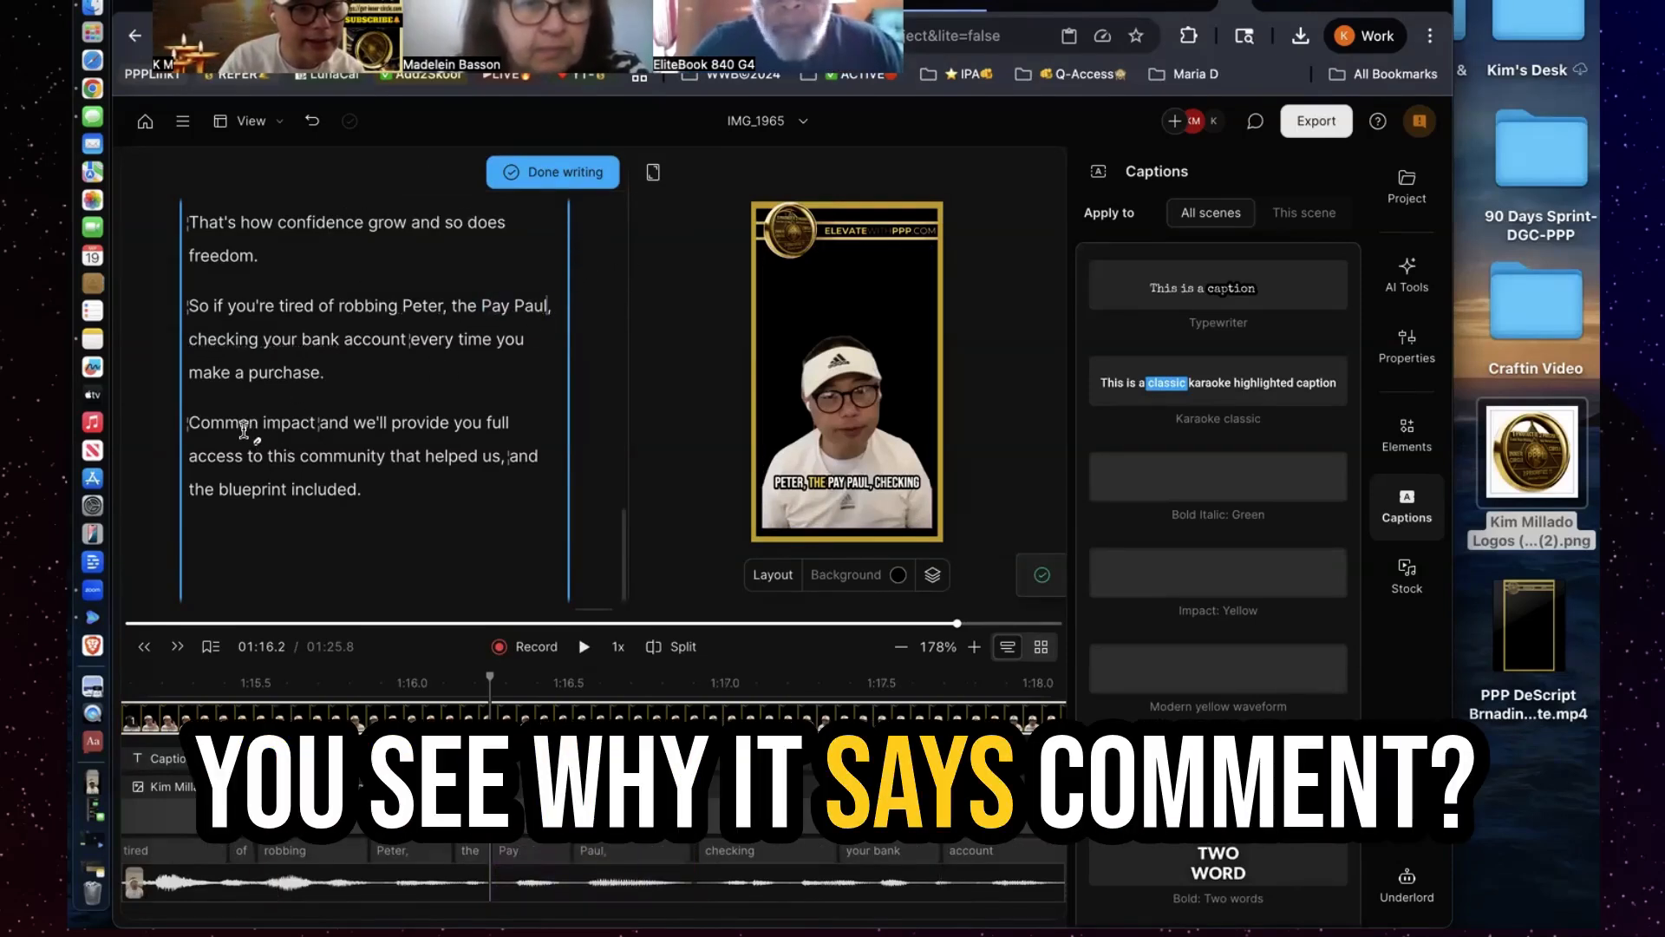
Correct the transcript word "Common" before "impact" to "Comment" and finish writing
{"action": "double_click", "coordinate": [244, 425]}
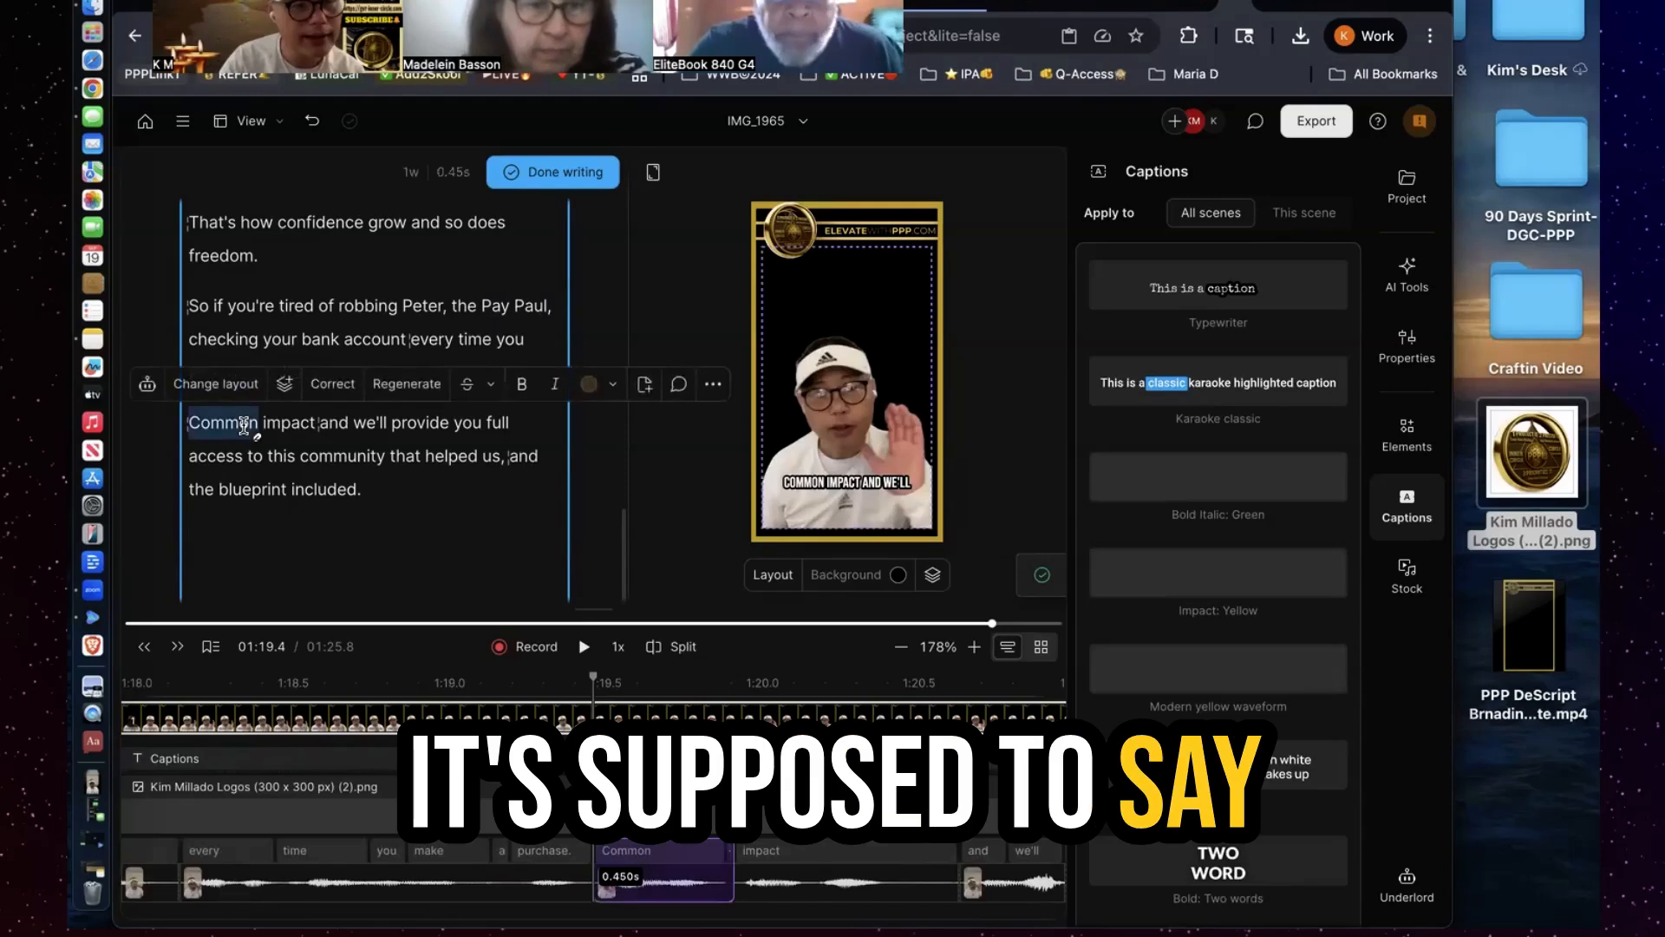
{"action": "left_click", "coordinate": [332, 384]}
{"action": "left_click", "coordinate": [275, 375]}
{"action": "key", "text": "BackSpace"}
{"action": "key", "text": "BackSpace"}
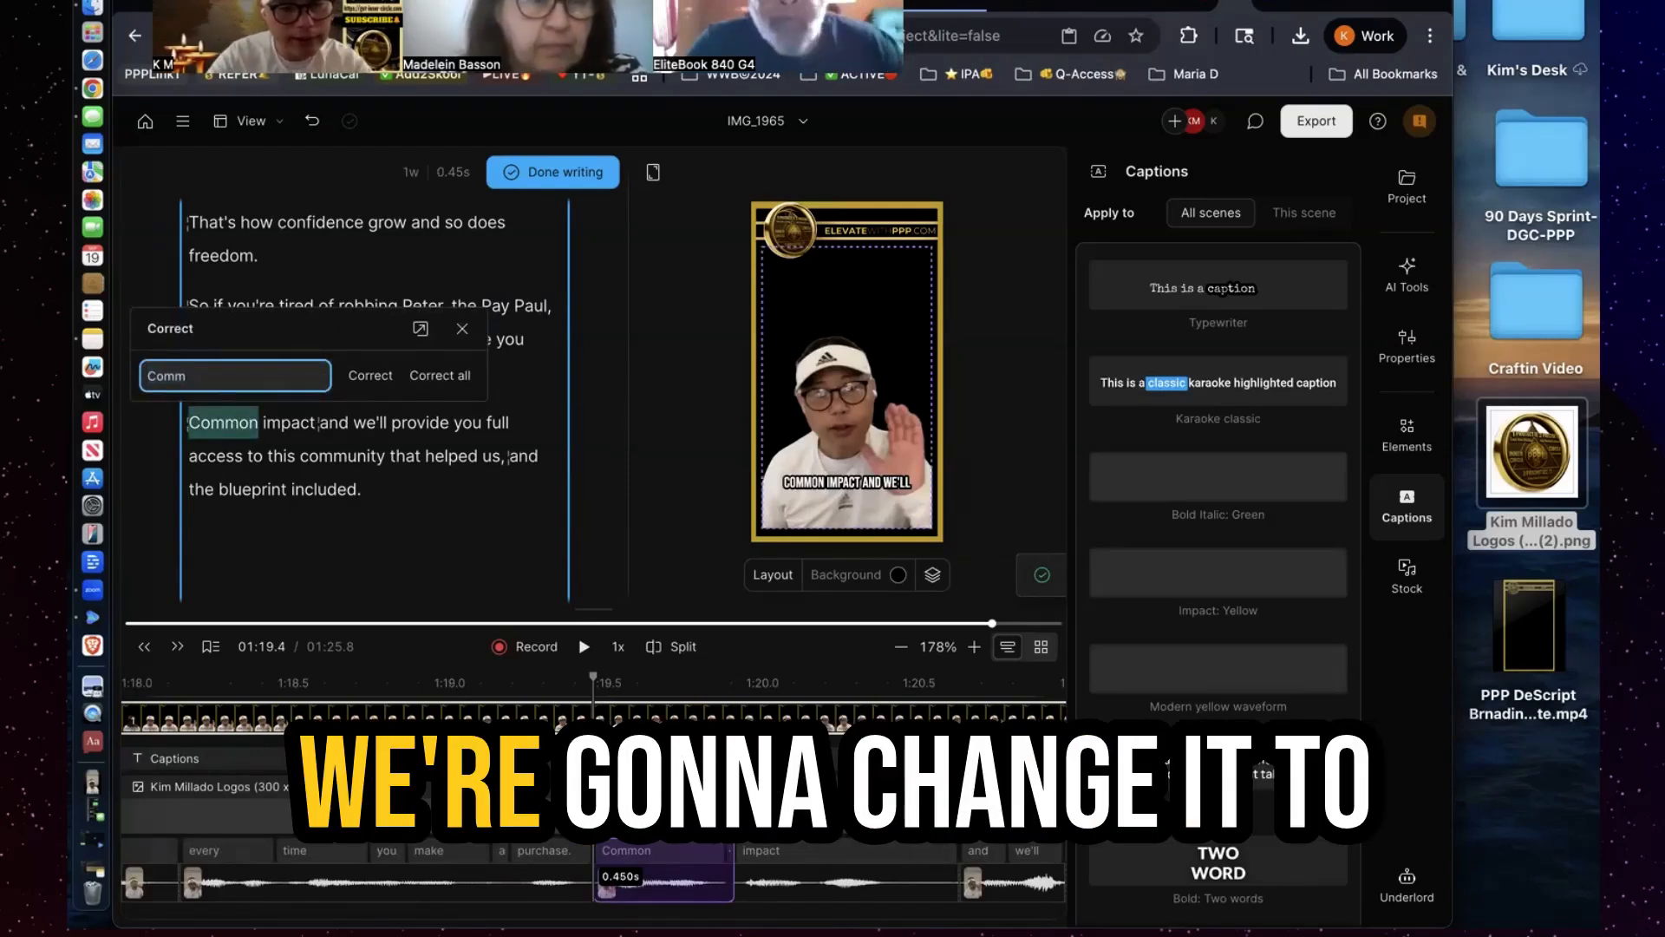
{"action": "left_click", "coordinate": [370, 374]}
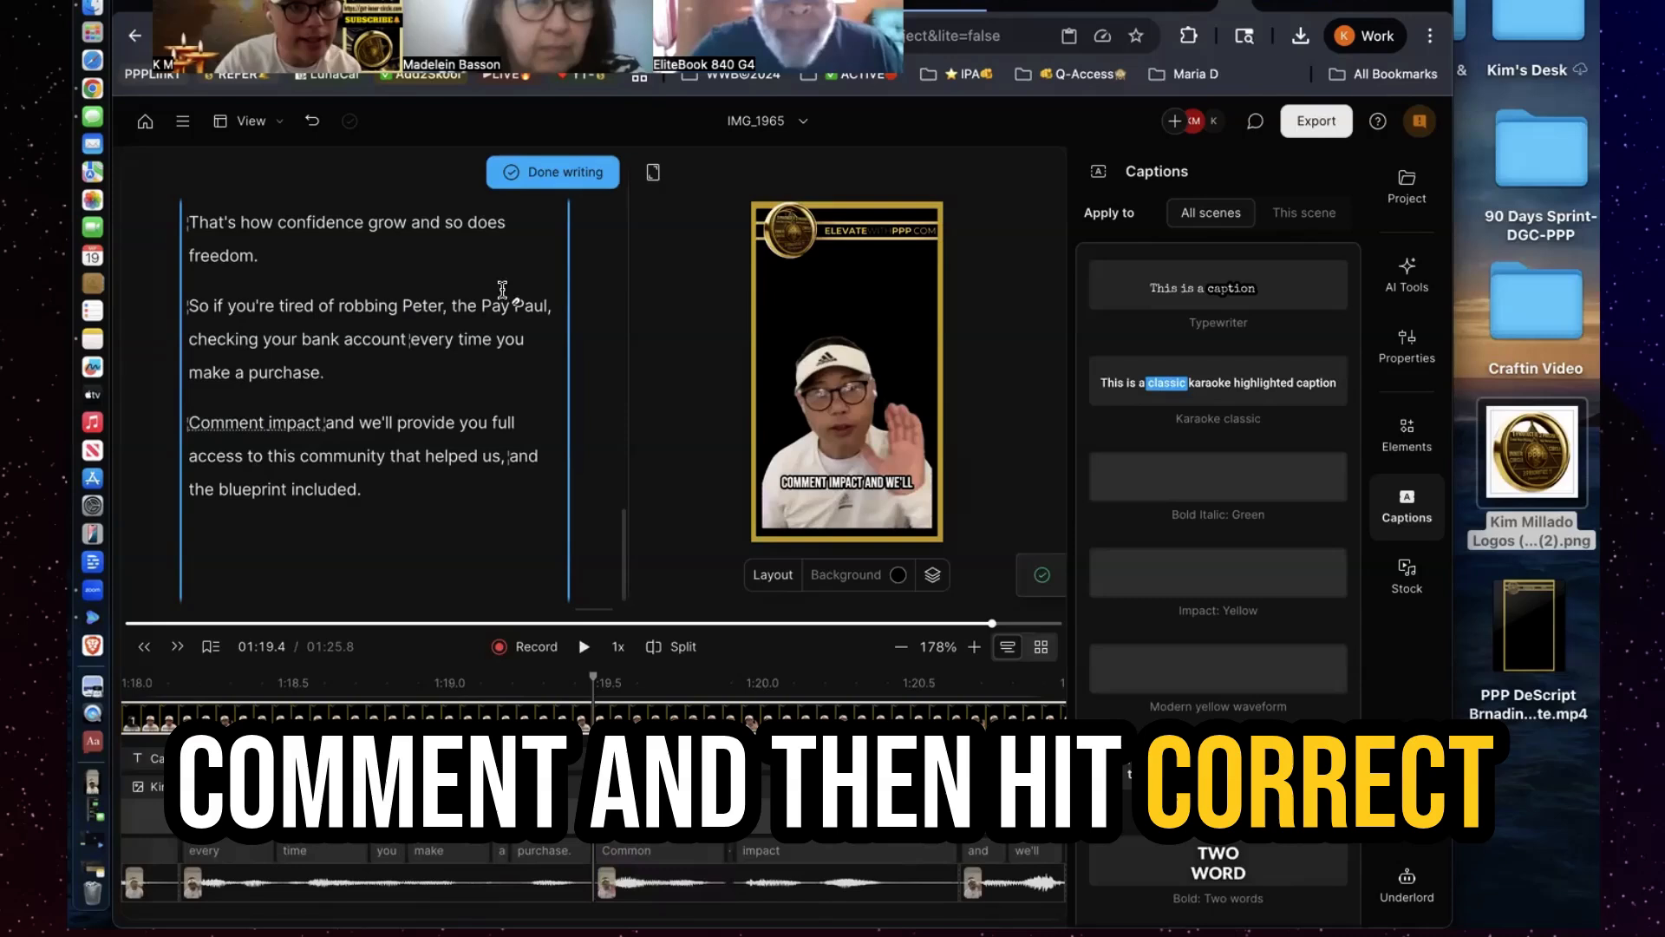
{"action": "left_click", "coordinate": [561, 180]}
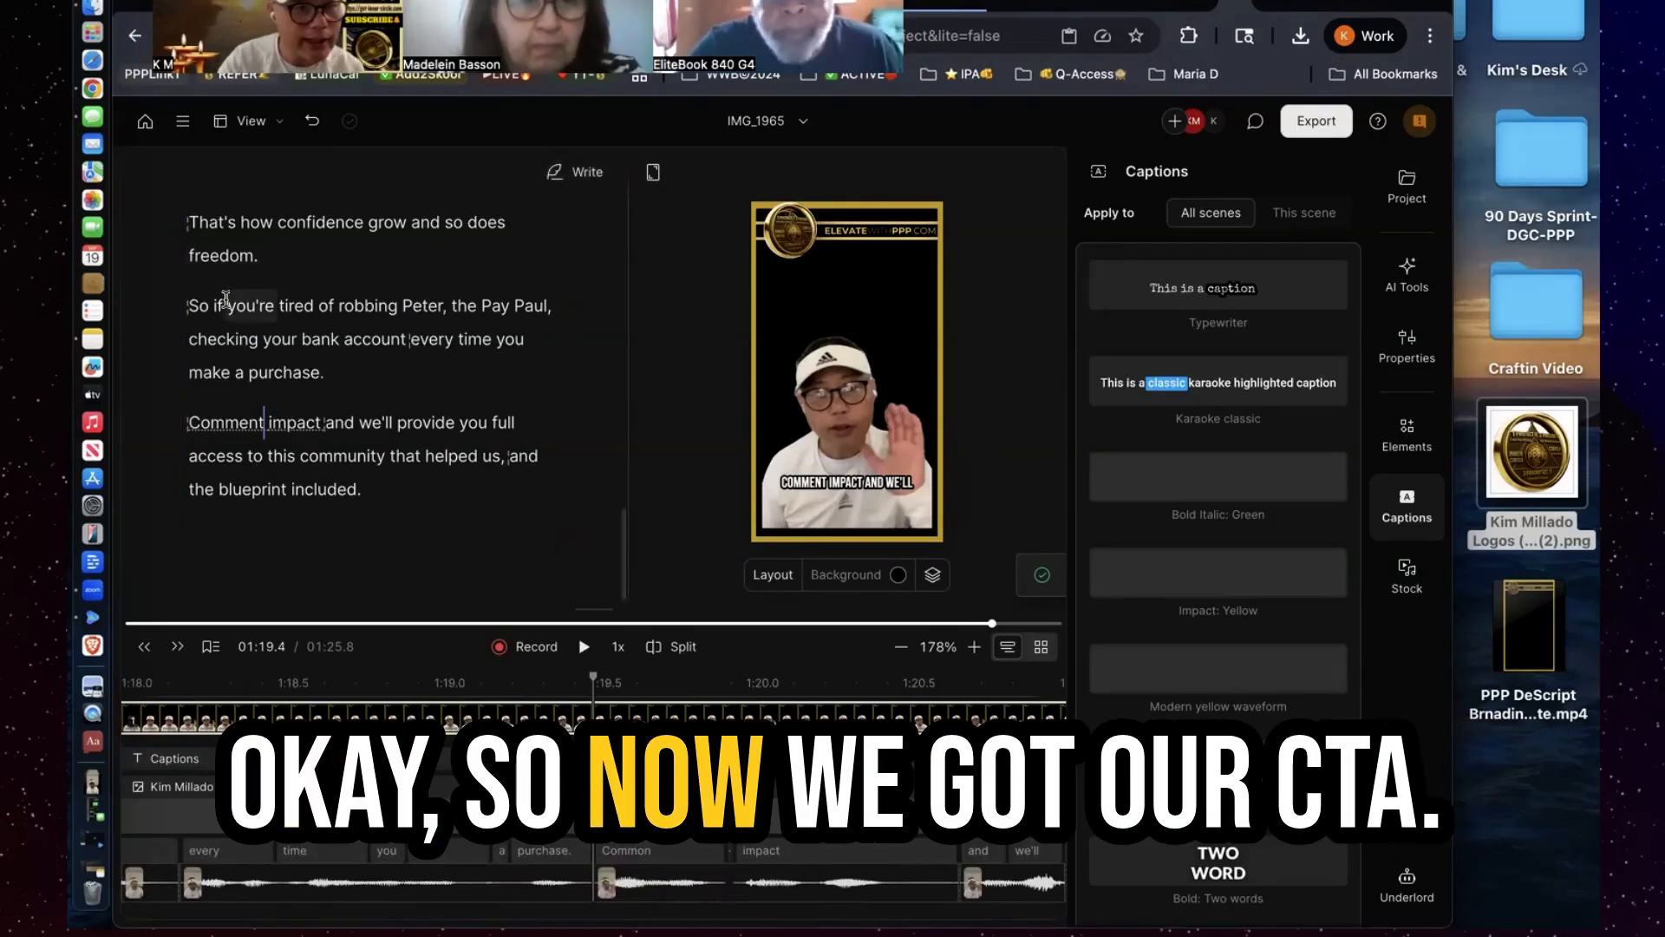
Start a new call-to-action scene in the script before "So if you're tired of robbing Peter"
{"action": "left_click", "coordinate": [190, 305]}
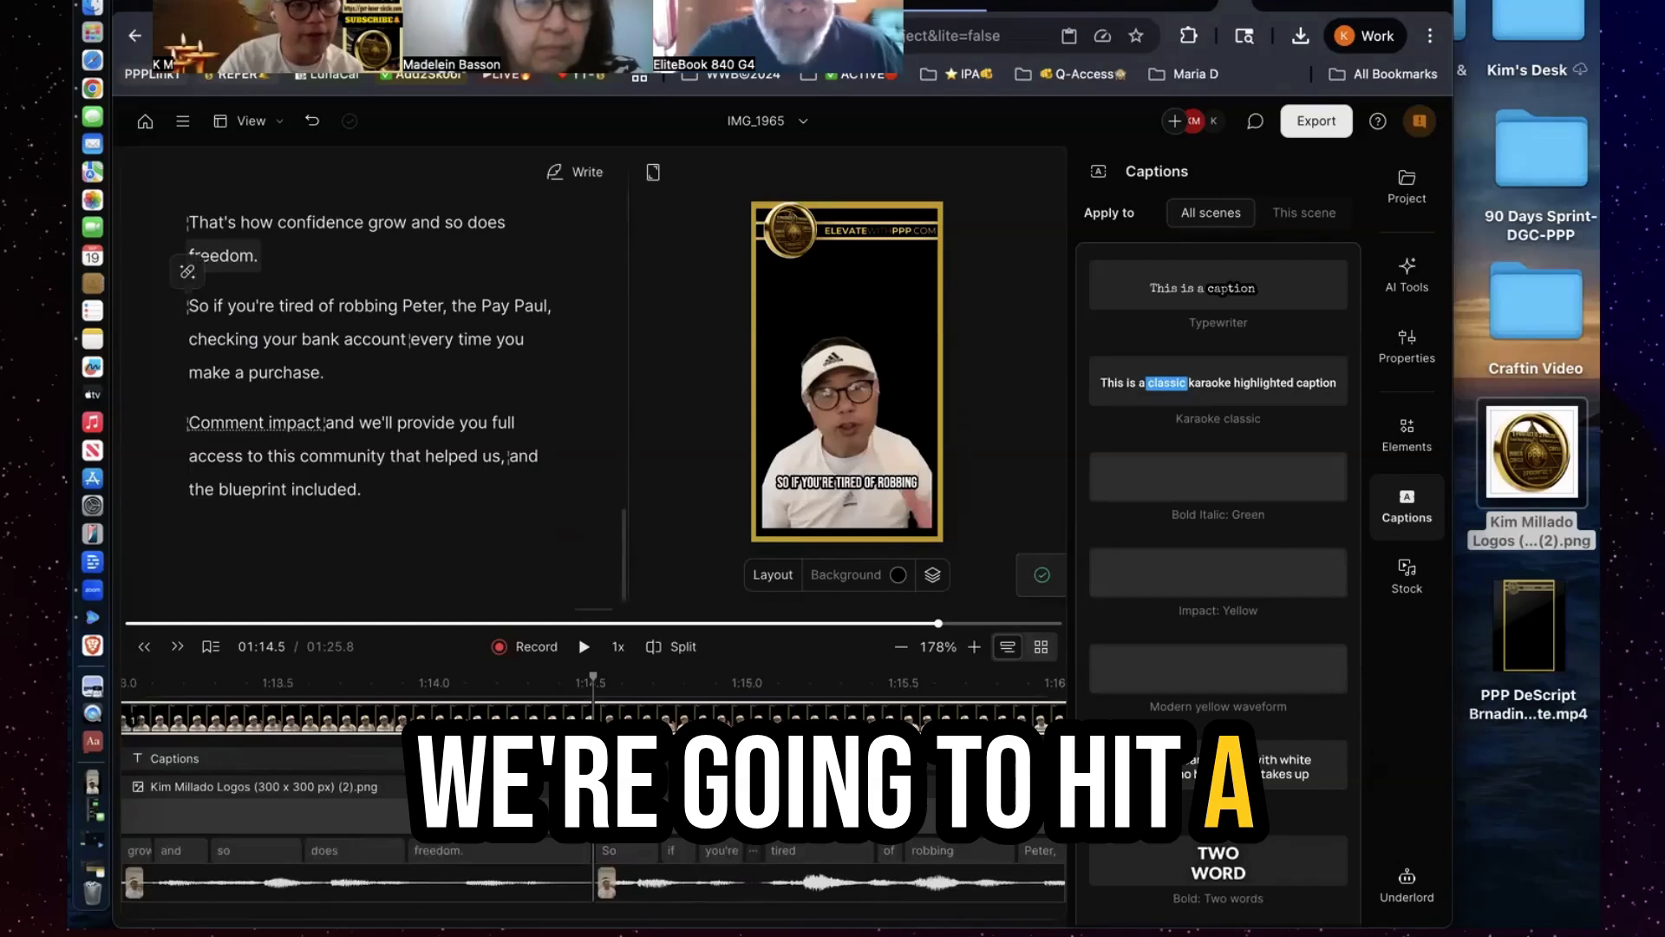
{"action": "type", "text": "/"}
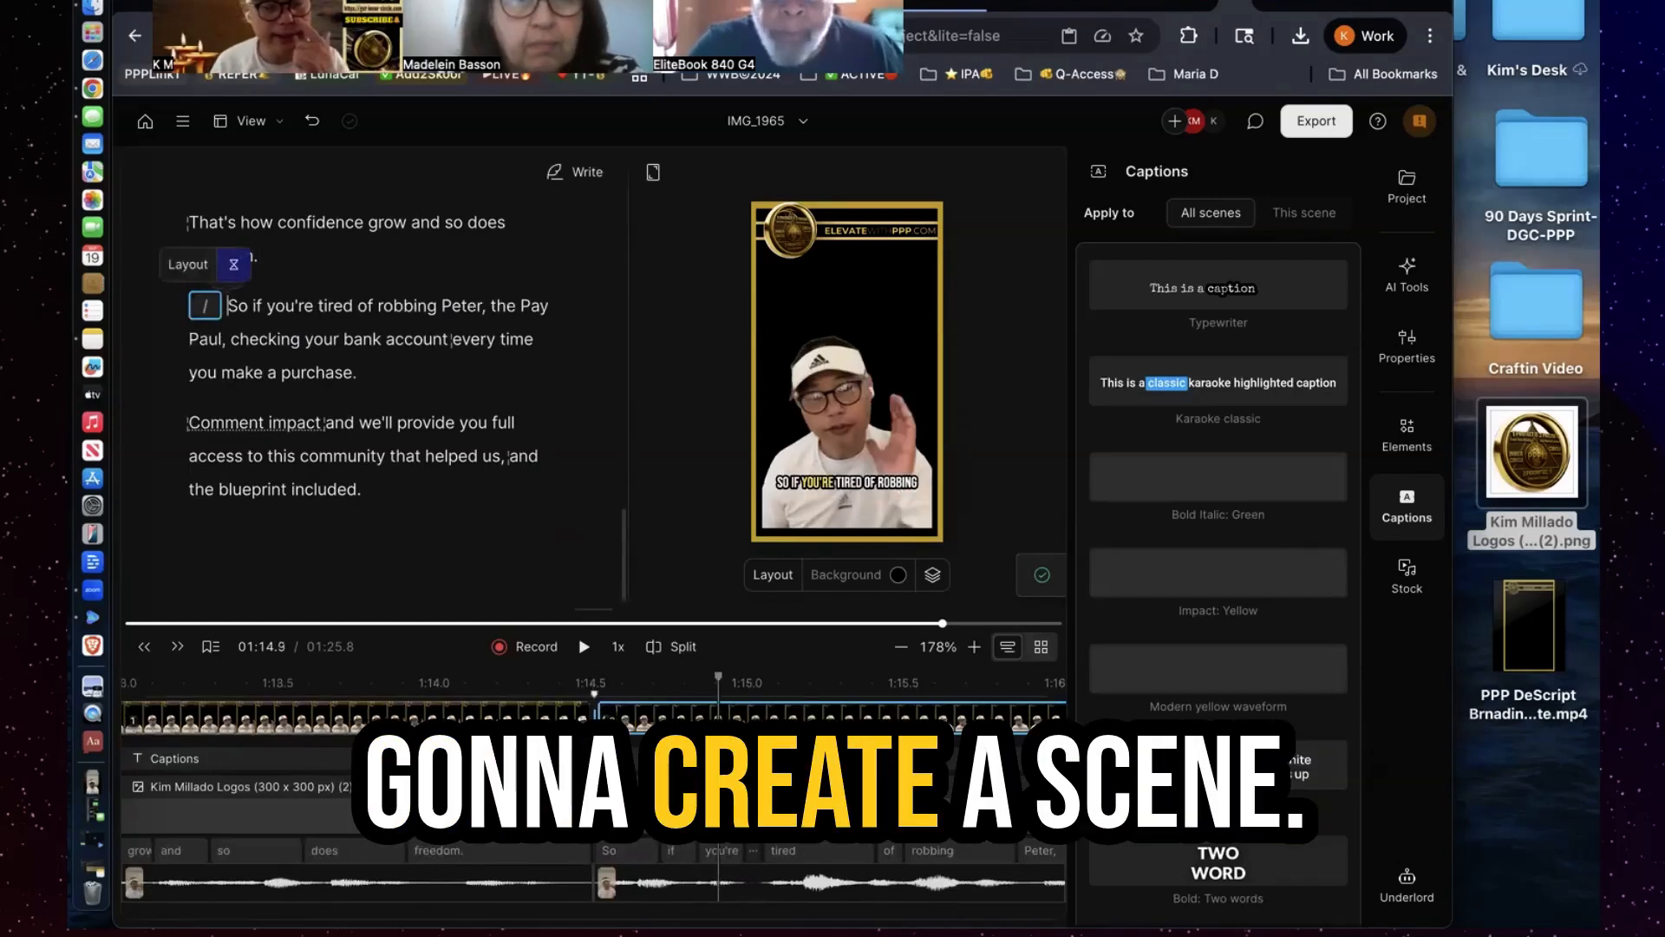
{"action": "scroll", "coordinate": [575, 675], "scroll_direction": "right", "scroll_amount": 2}
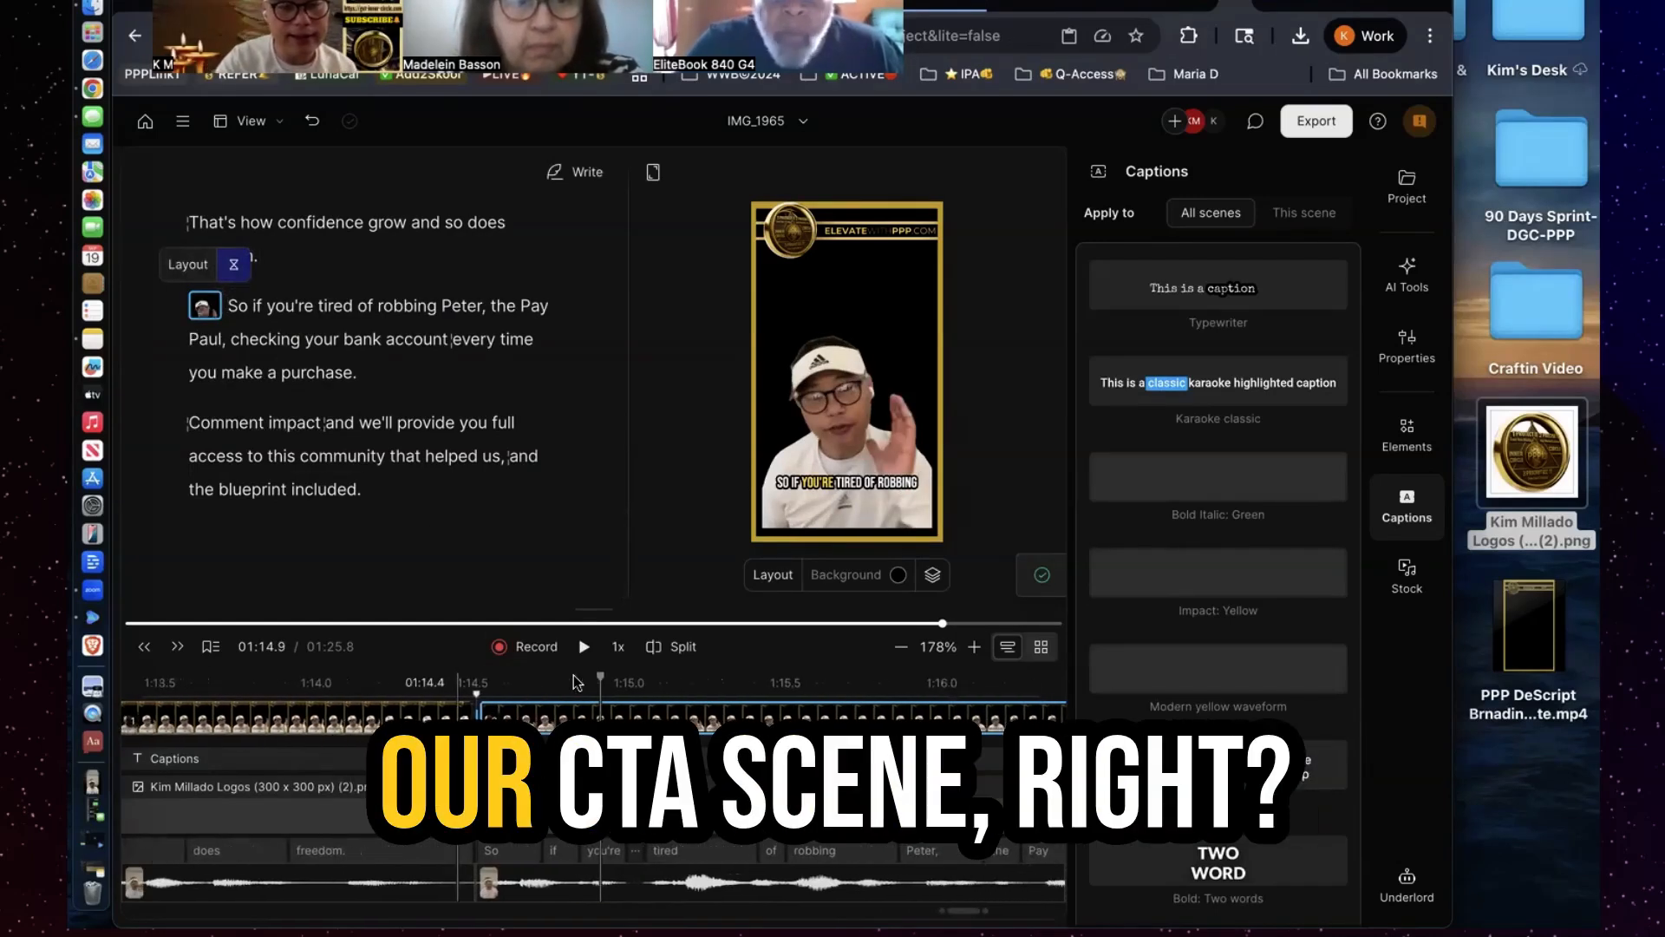
Fit the call-to-action scene to the timeline and split it at 01:20.0, between "Comment" and "impact"
{"action": "left_click", "coordinate": [753, 713]}
{"action": "scroll", "coordinate": [753, 713], "scroll_direction": "right", "scroll_amount": 2}
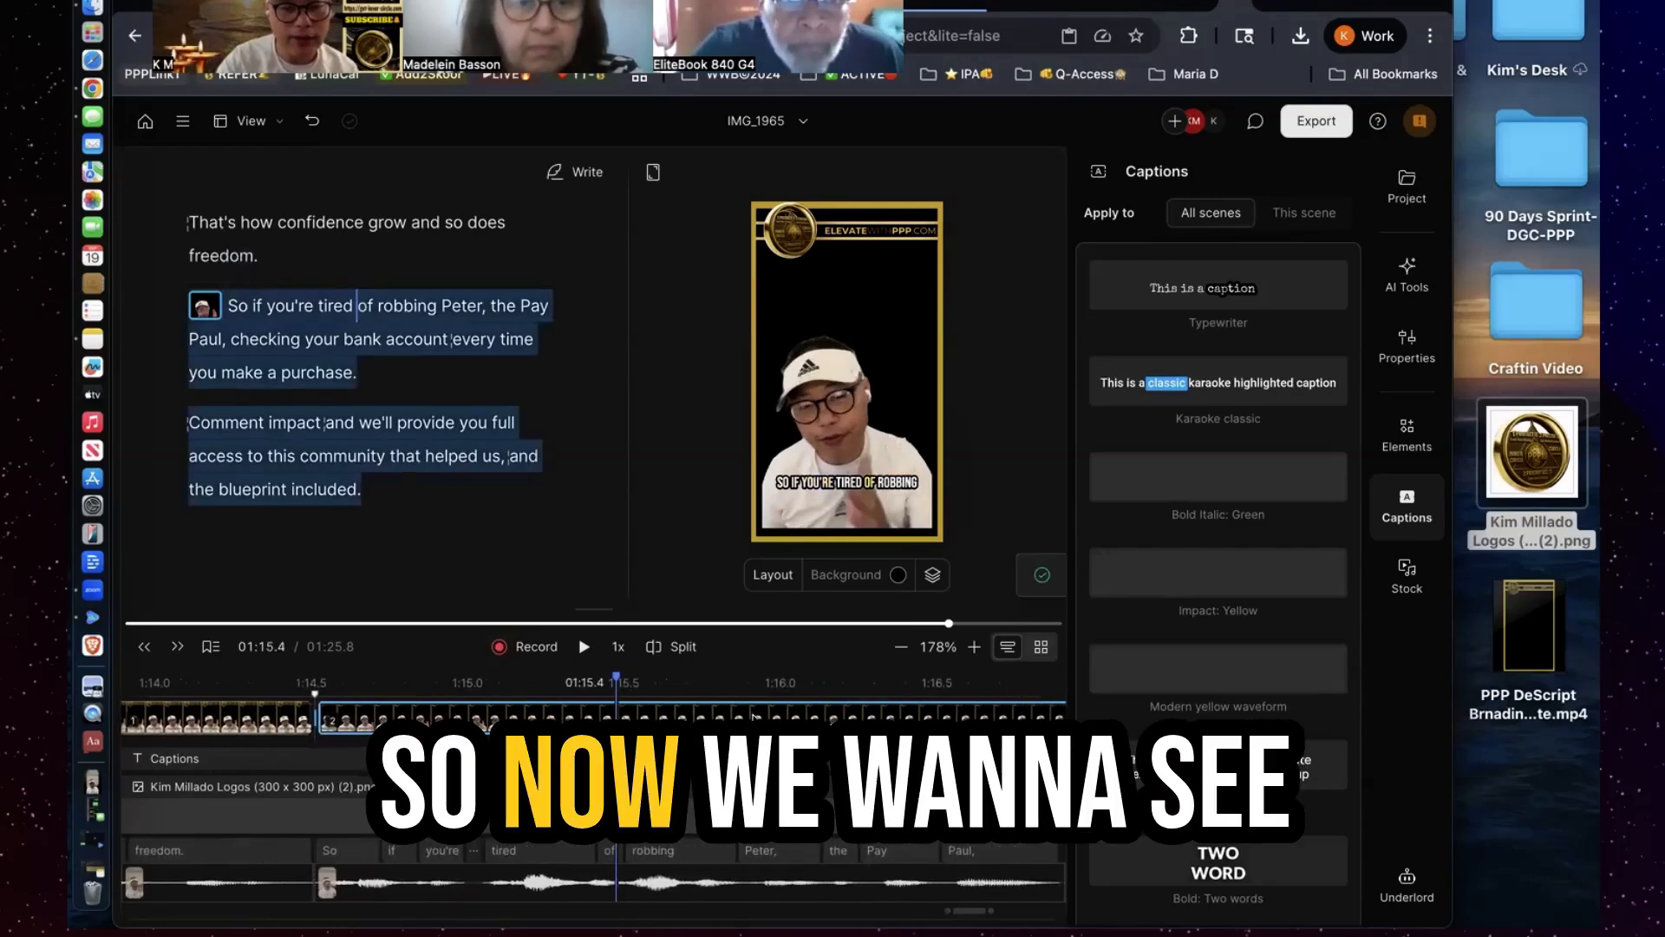
{"action": "left_click", "coordinate": [938, 647]}
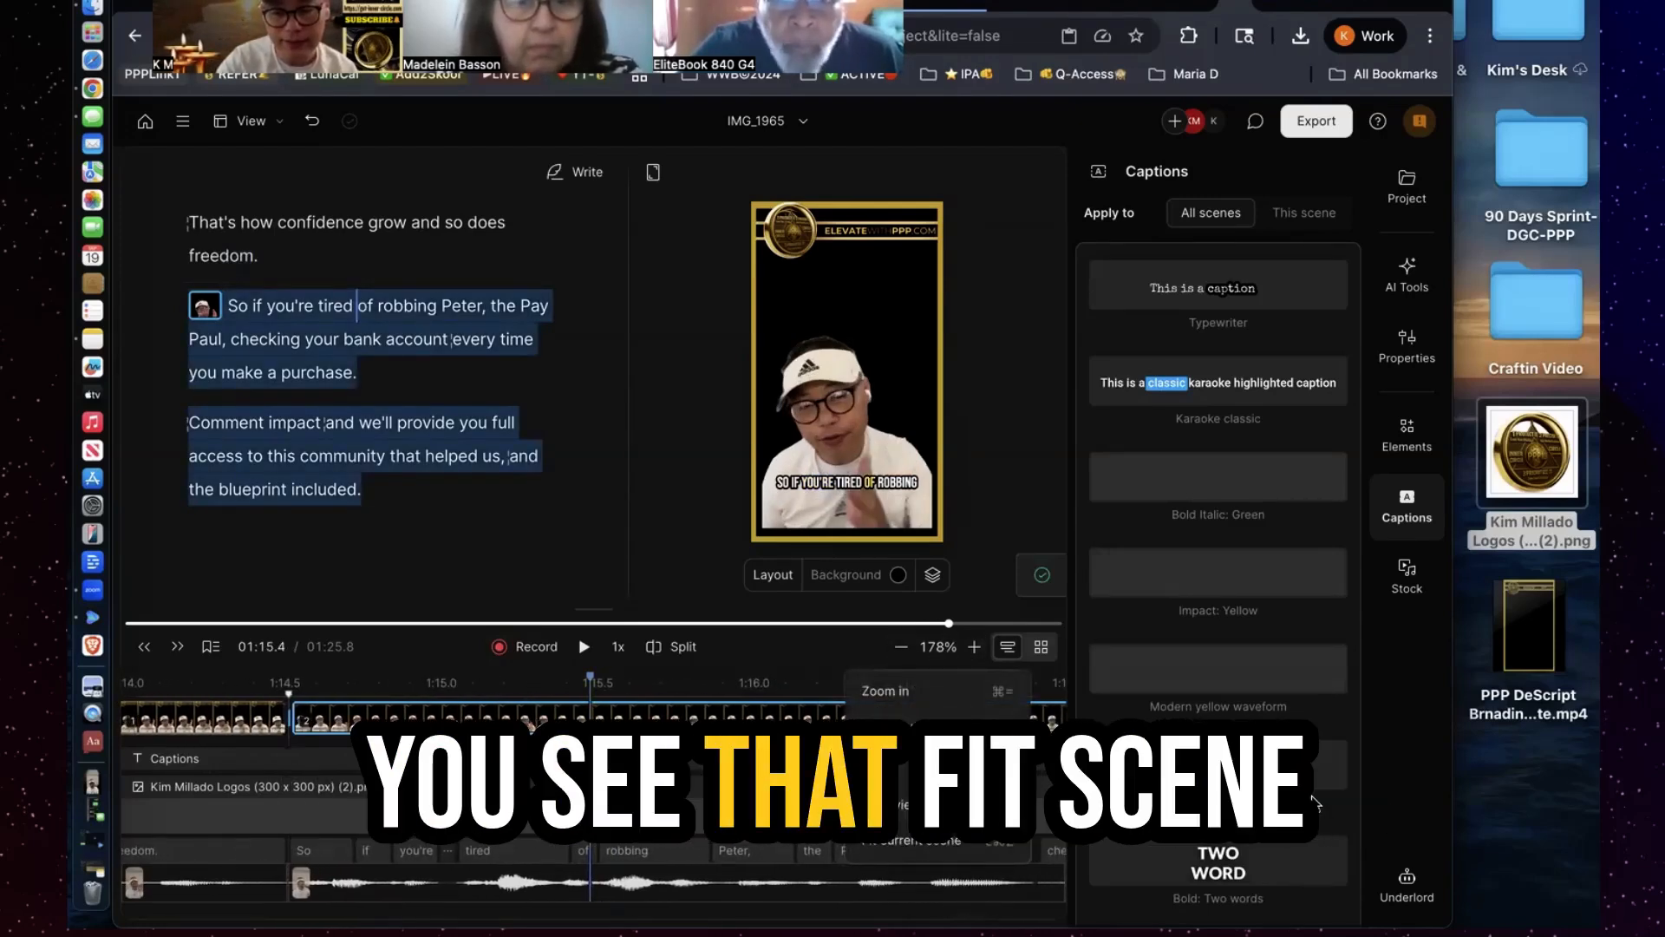
{"action": "left_click", "coordinate": [919, 840]}
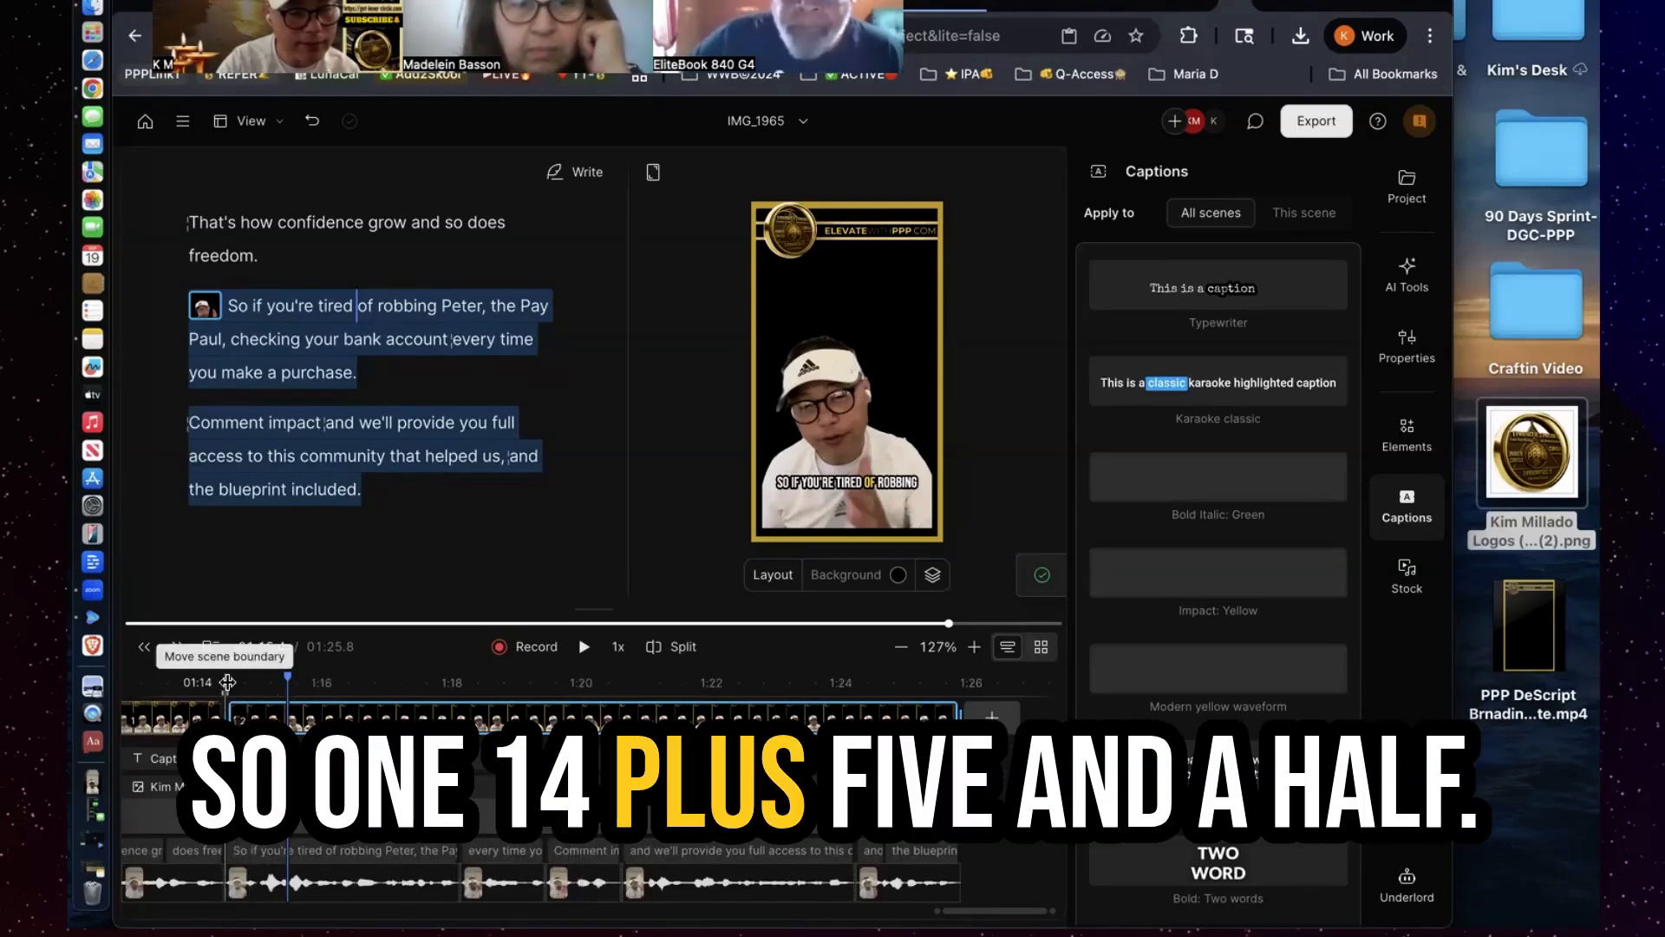
{"action": "left_click", "coordinate": [587, 709]}
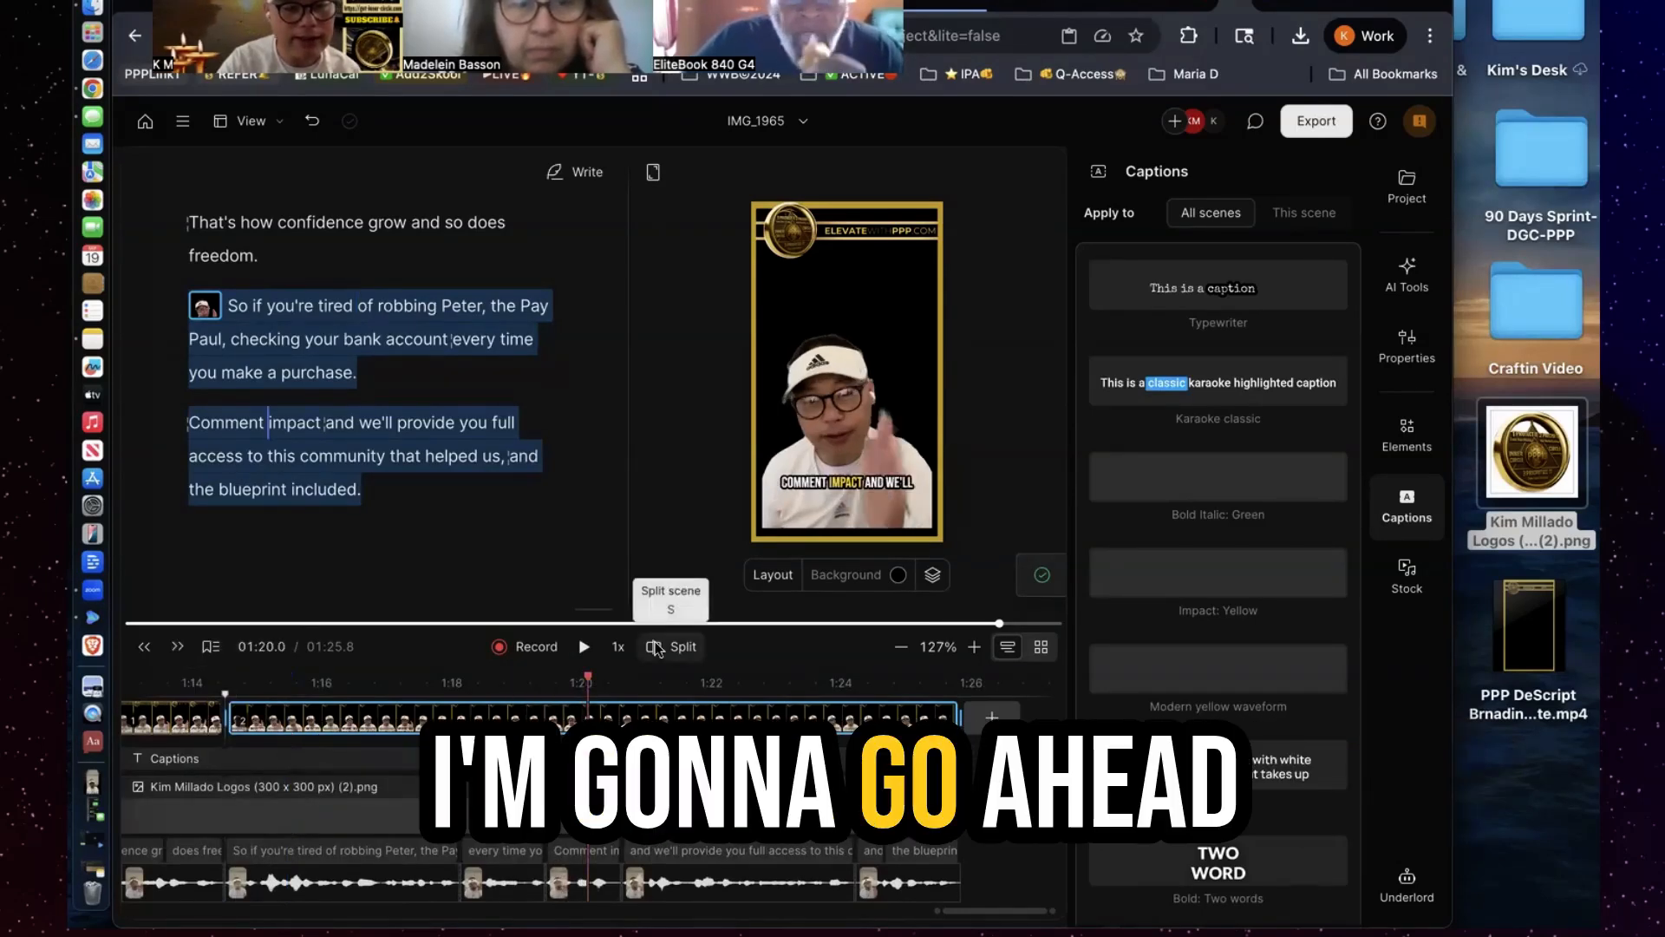
{"action": "left_click", "coordinate": [657, 647]}
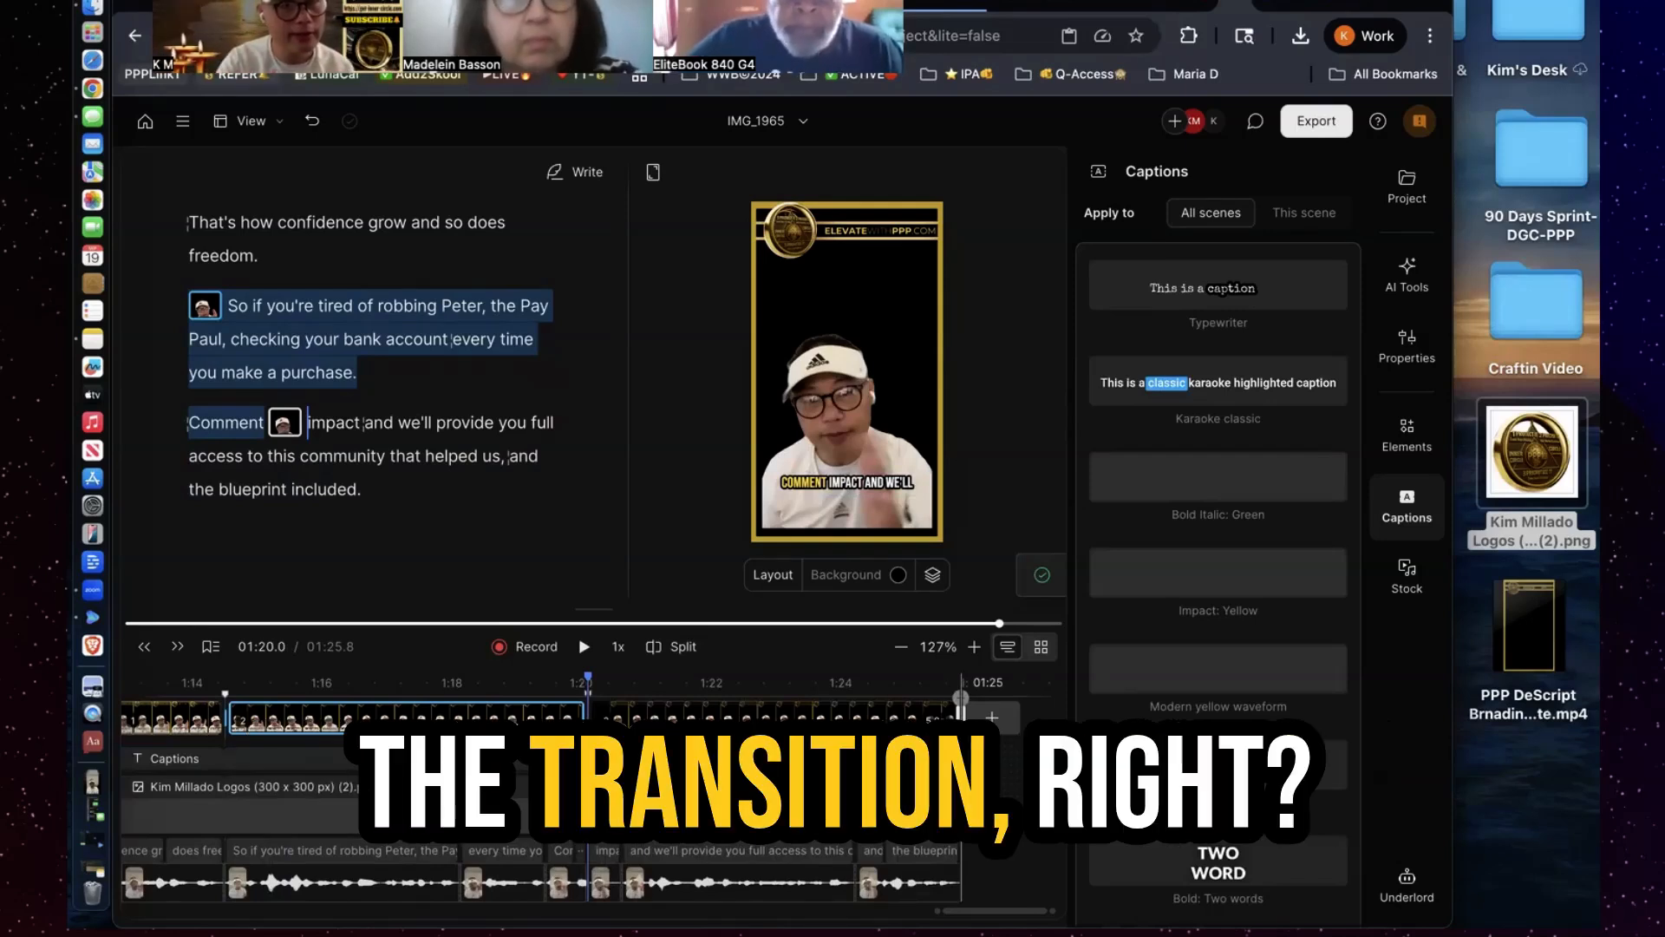
Add a Cross-zoom exit transition at the end of the video, adjust its duration, and play the ending
{"action": "left_click", "coordinate": [161, 719]}
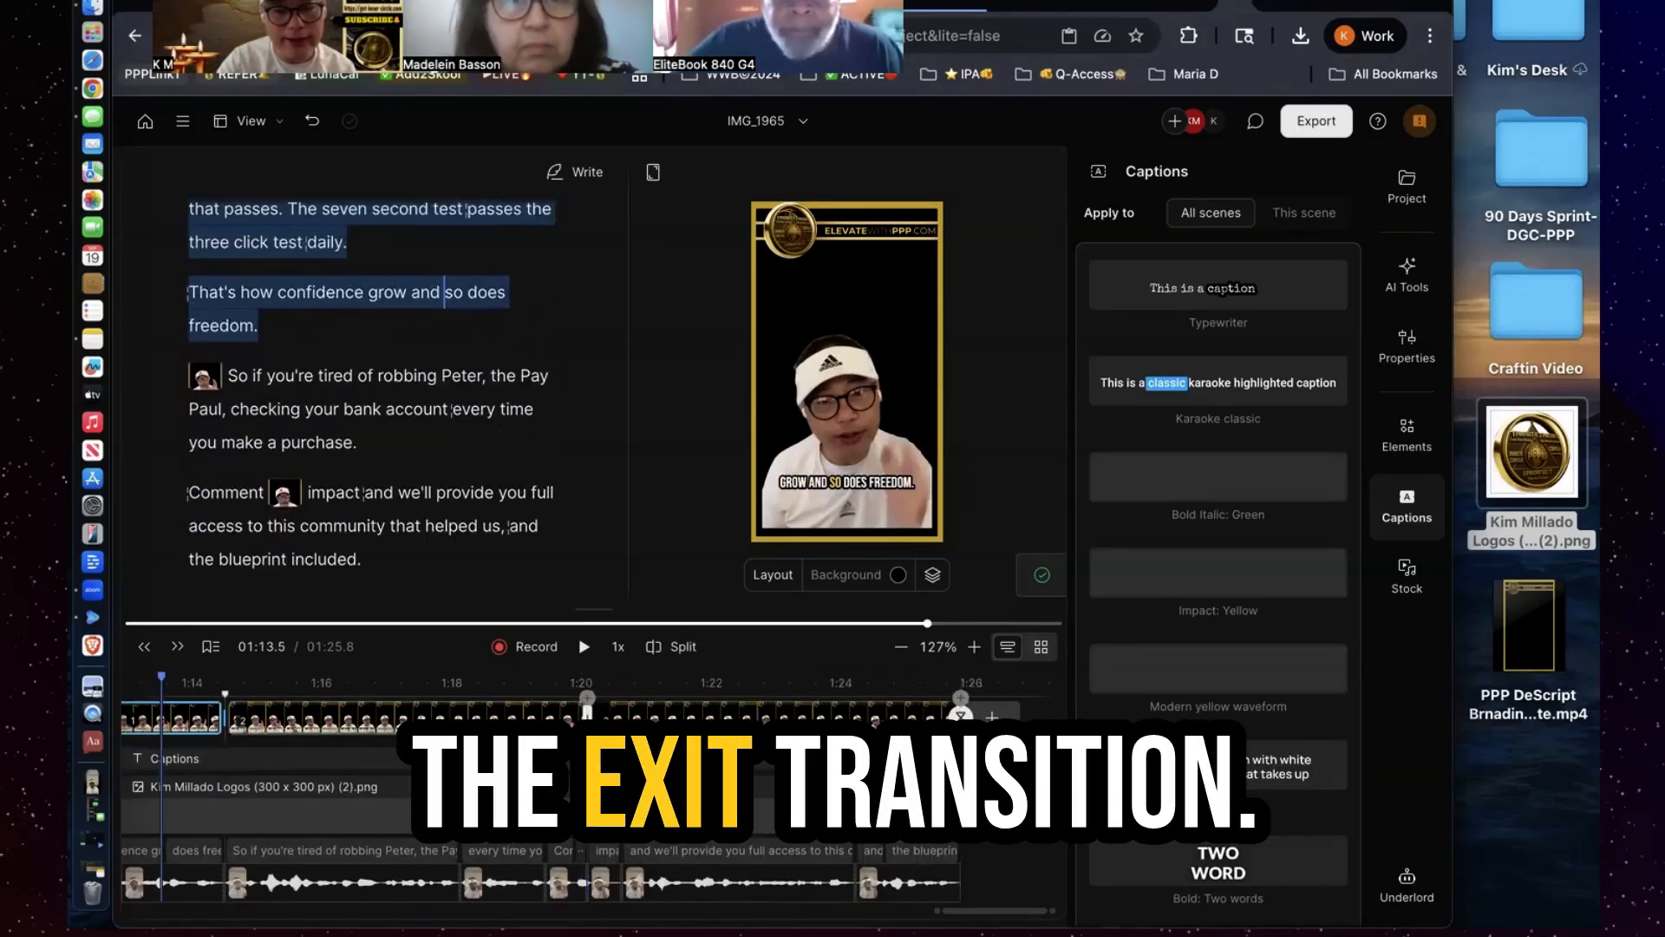
{"action": "left_click", "coordinate": [960, 713]}
{"action": "left_click", "coordinate": [958, 498]}
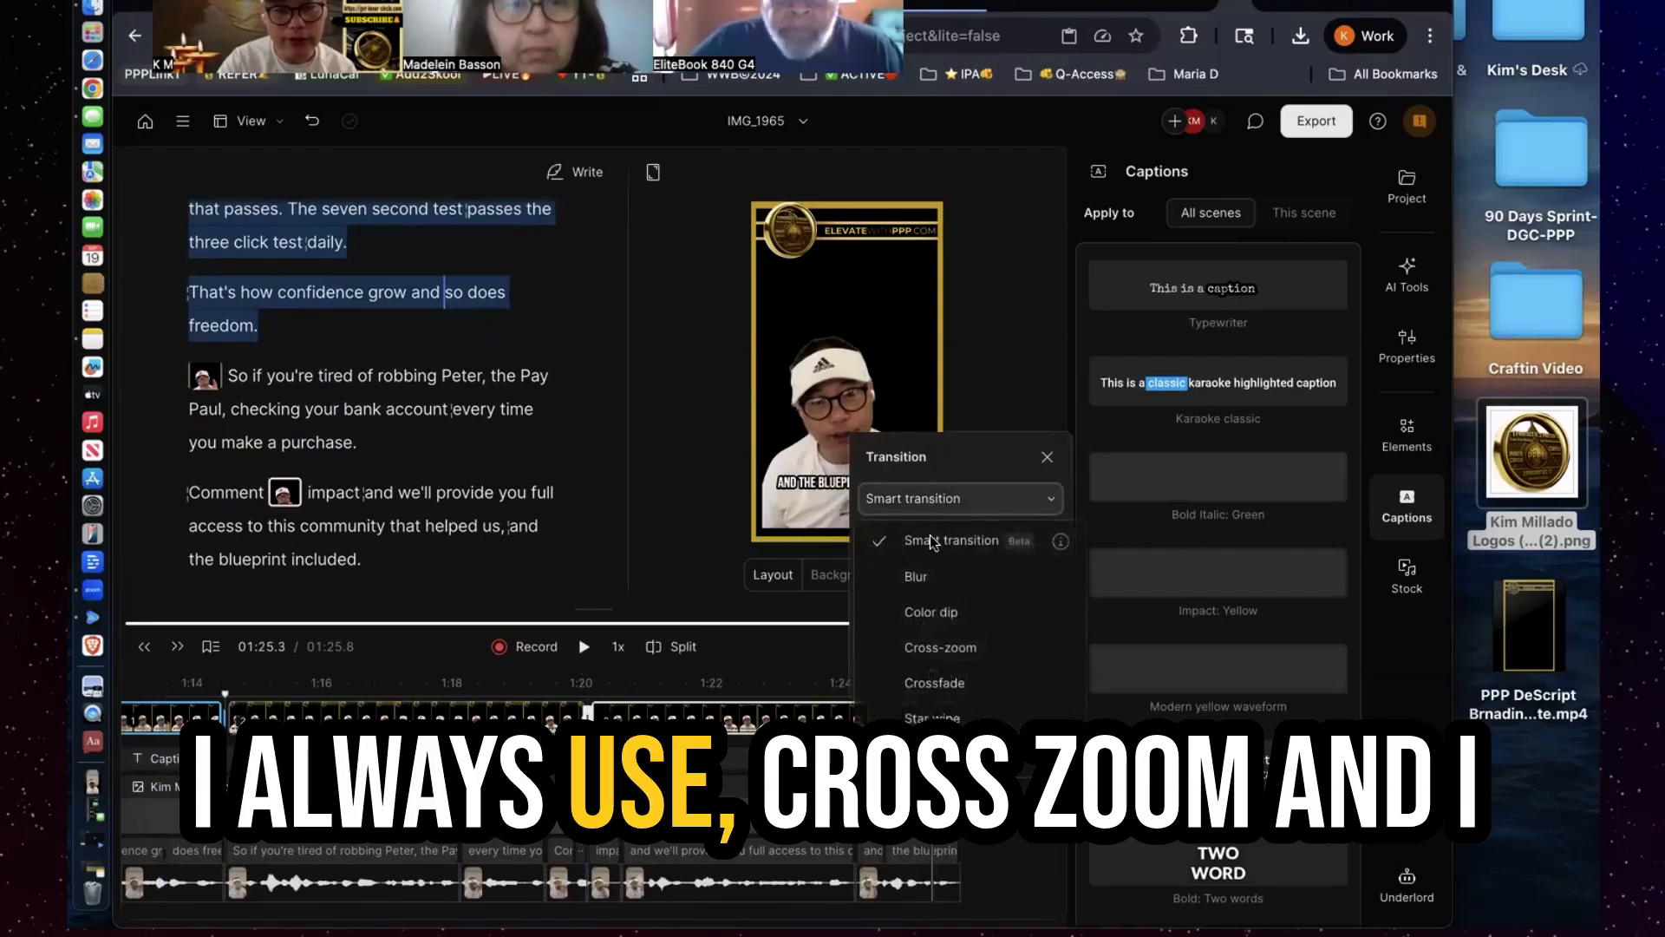
{"action": "left_click", "coordinate": [940, 649]}
{"action": "left_click", "coordinate": [1017, 581]}
{"action": "type", "text": "125"}
{"action": "left_click", "coordinate": [898, 718]}
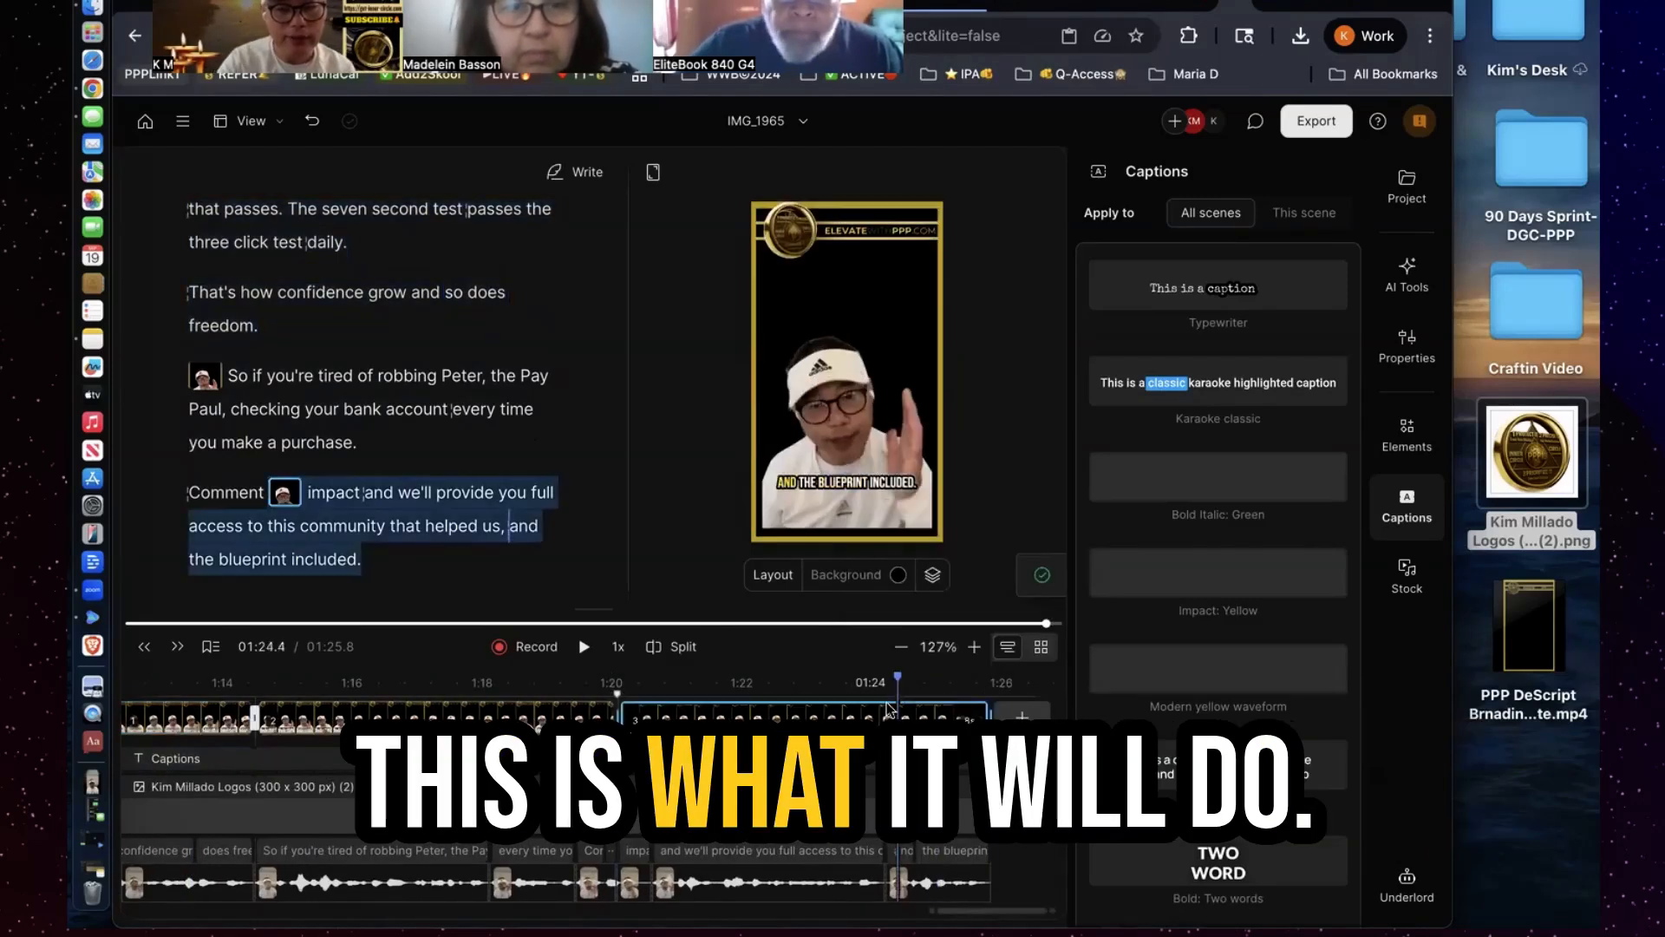
{"action": "left_click", "coordinate": [579, 646]}
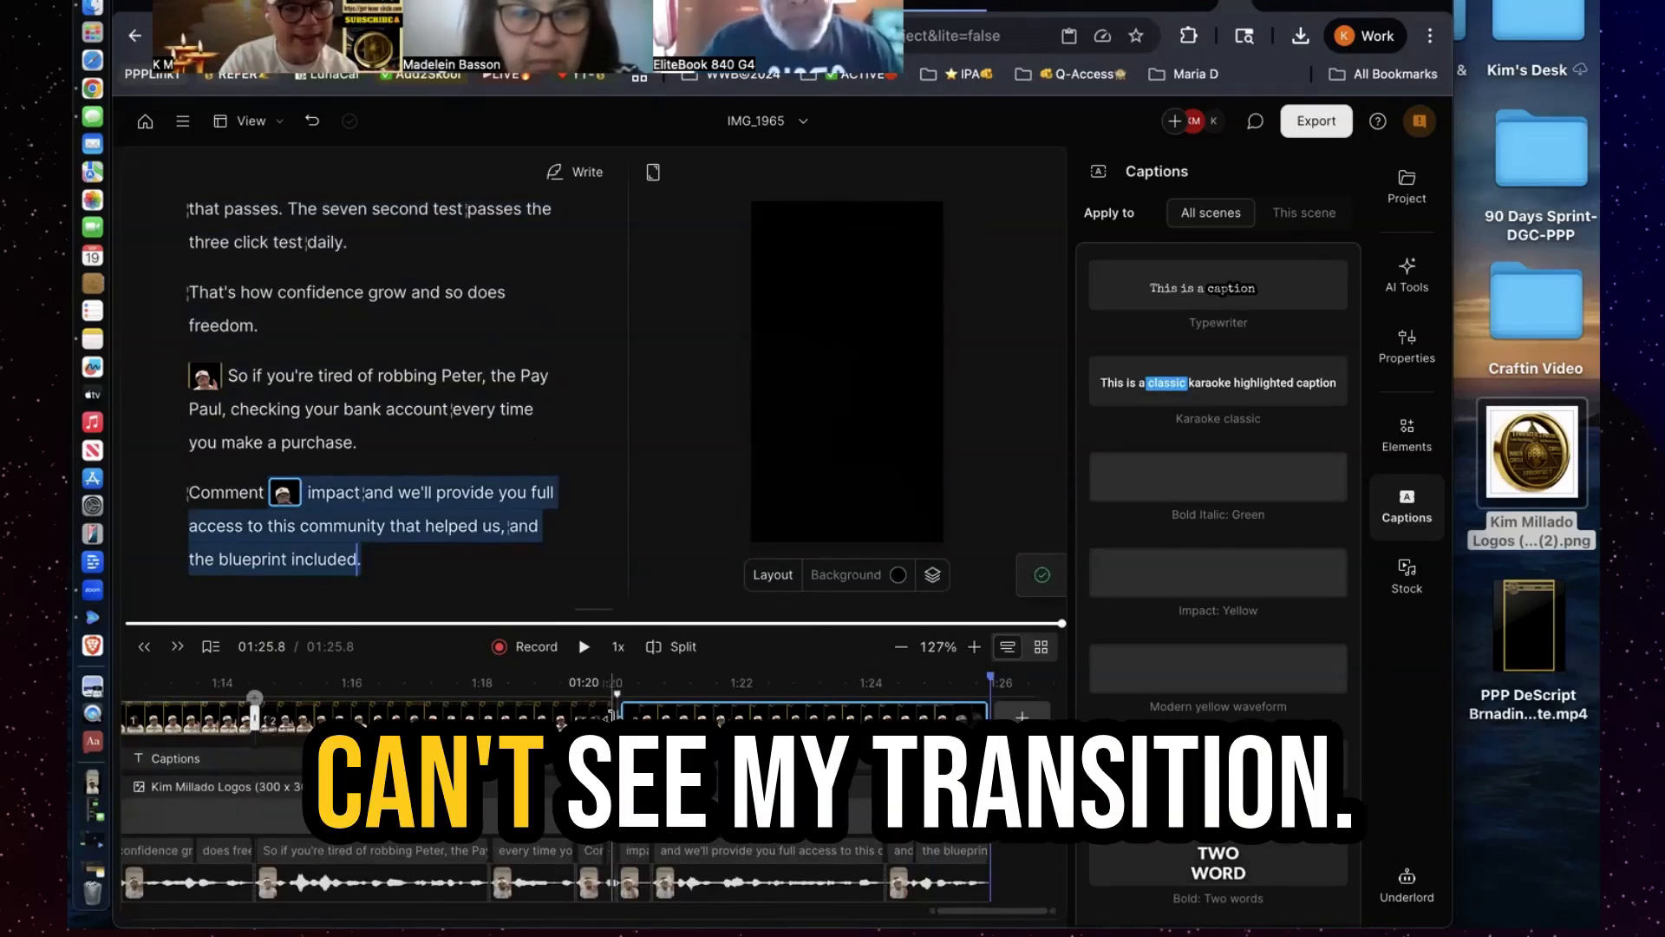
Add a Color dip transition between scenes 2 and 3 using the yellow brand color ffe26a
{"action": "left_click", "coordinate": [1041, 647]}
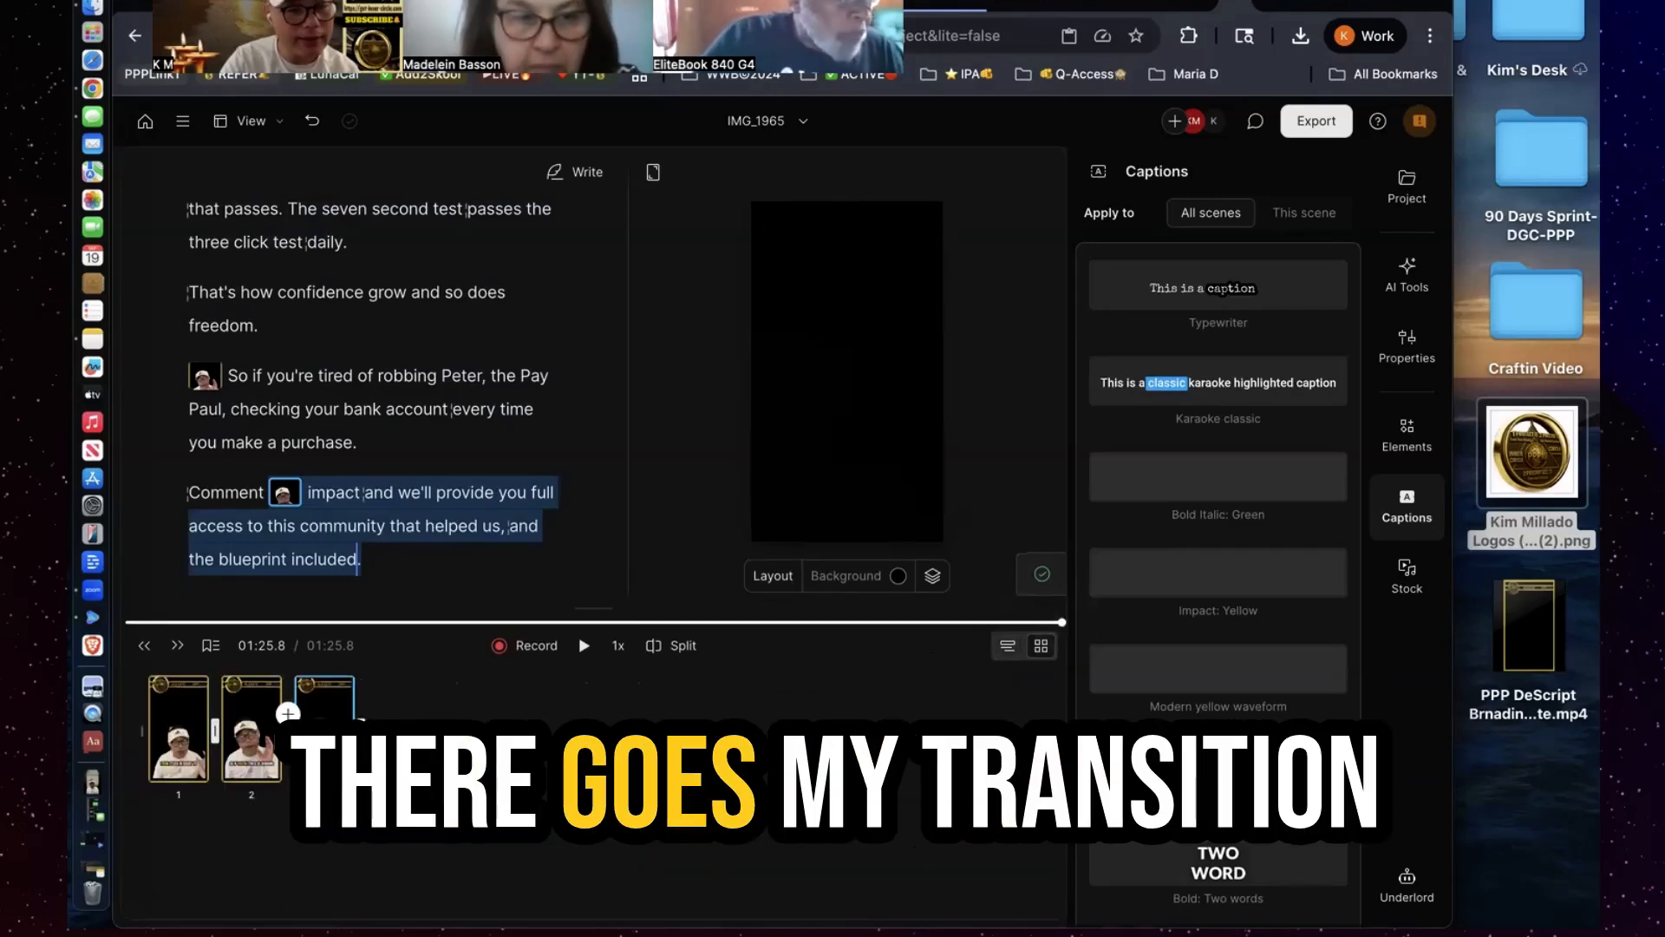
{"action": "left_click", "coordinate": [288, 713]}
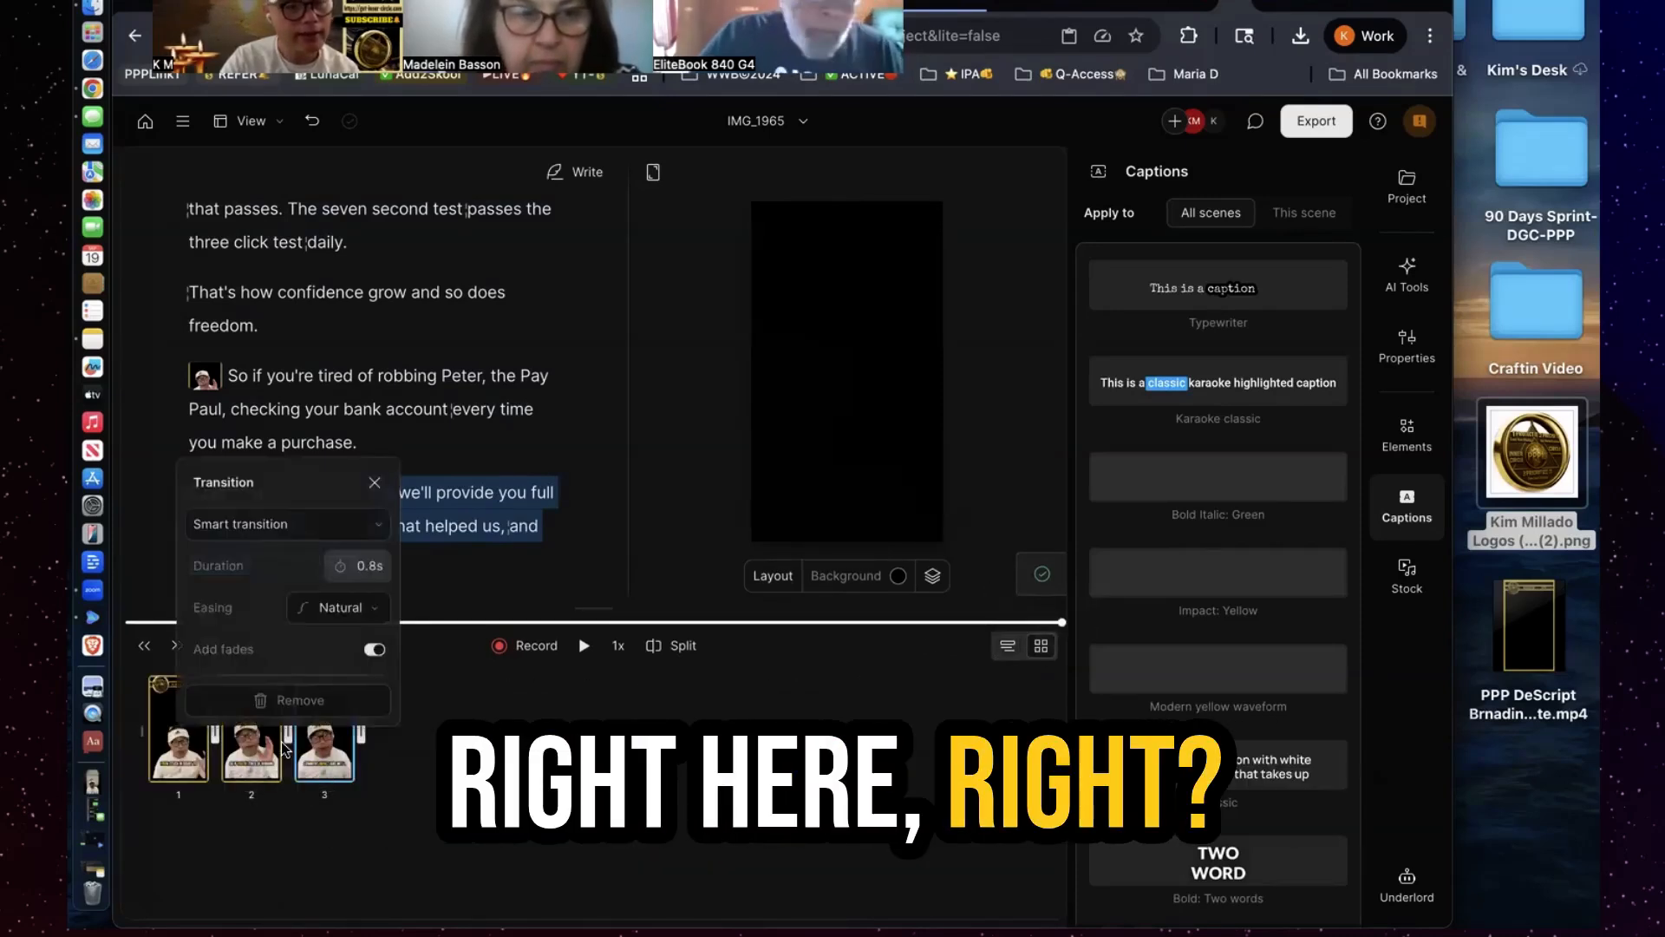
{"action": "left_click", "coordinate": [379, 524]}
{"action": "left_click", "coordinate": [323, 638]}
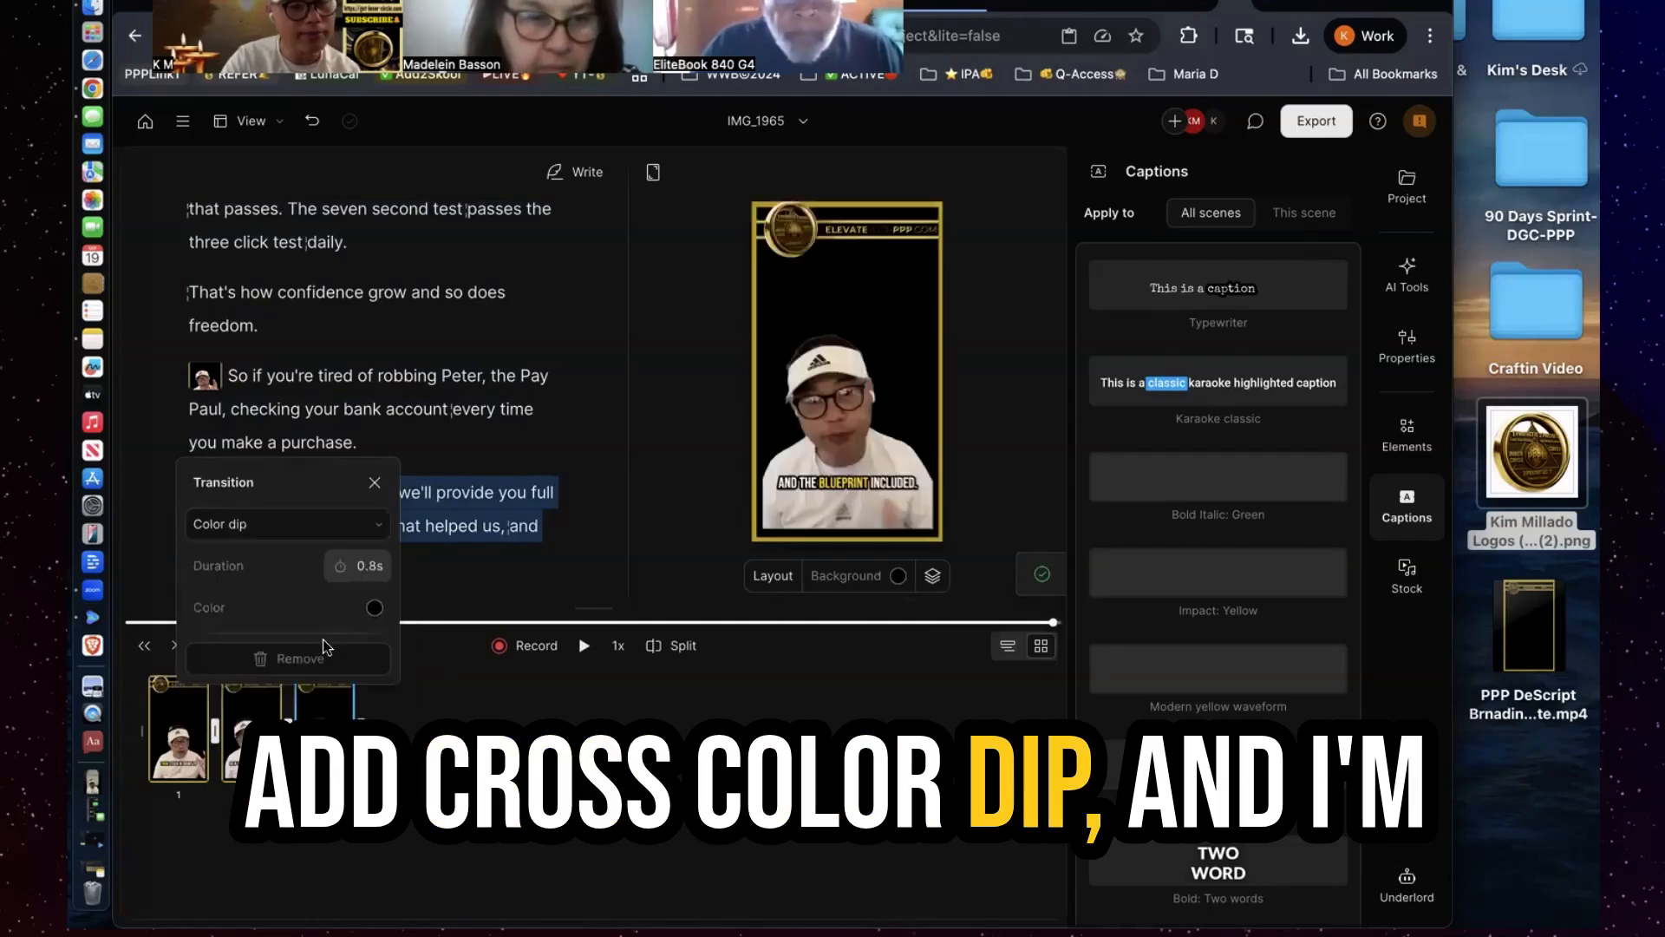
{"action": "left_click", "coordinate": [375, 609]}
{"action": "left_click", "coordinate": [421, 840]}
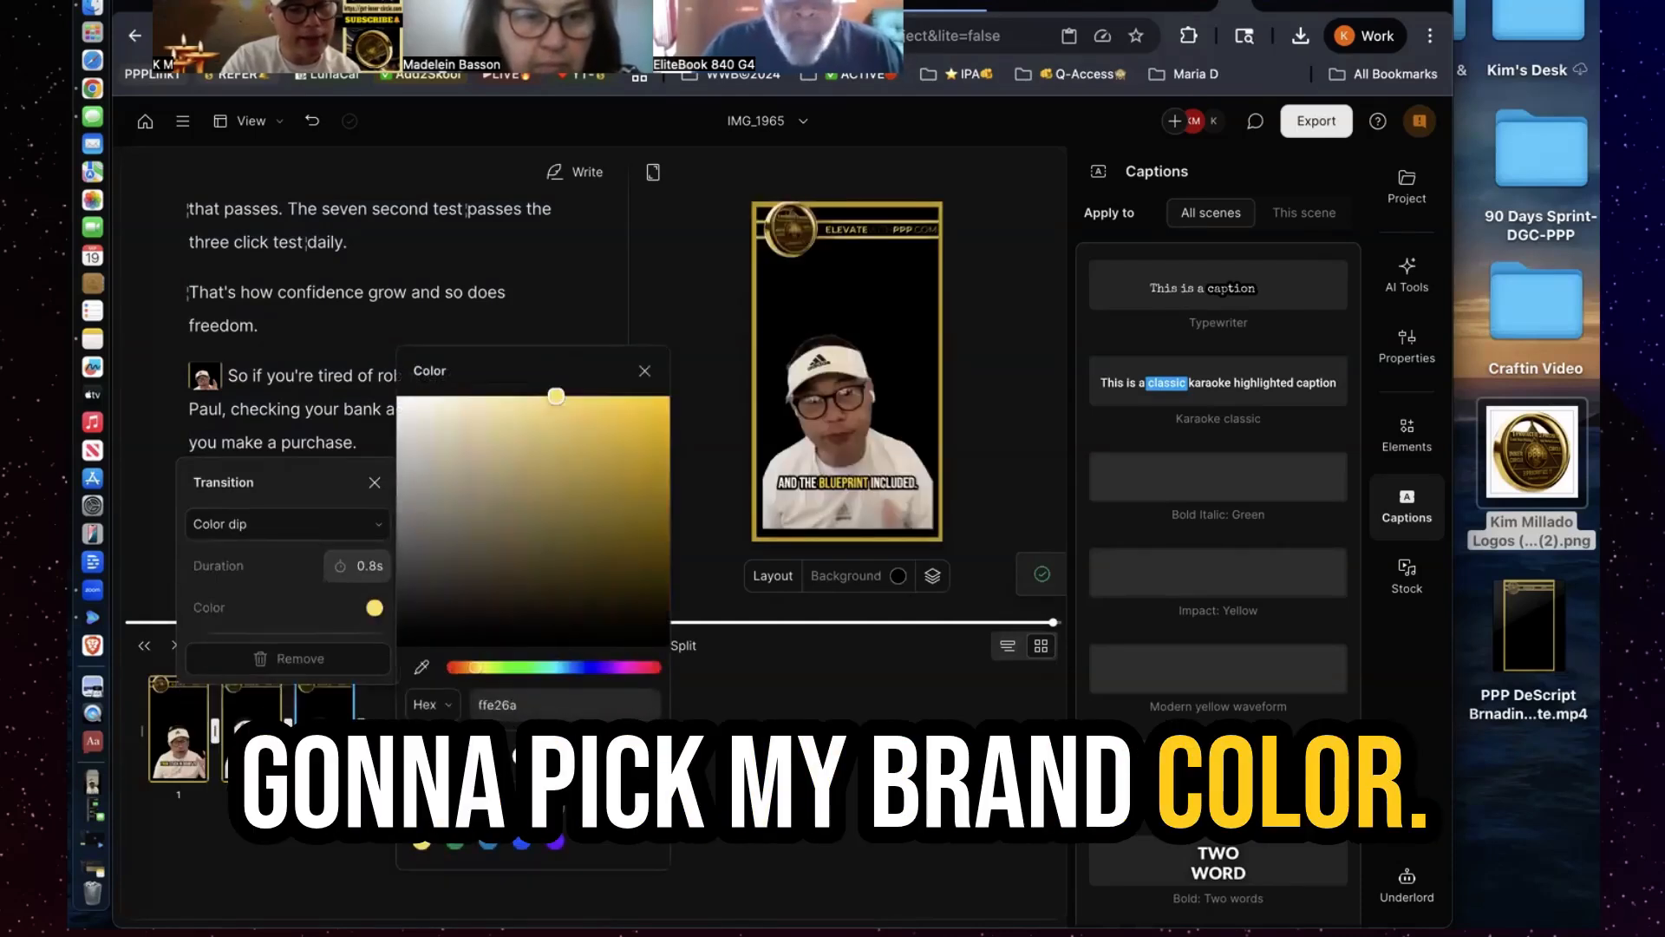
{"action": "left_click", "coordinate": [645, 372]}
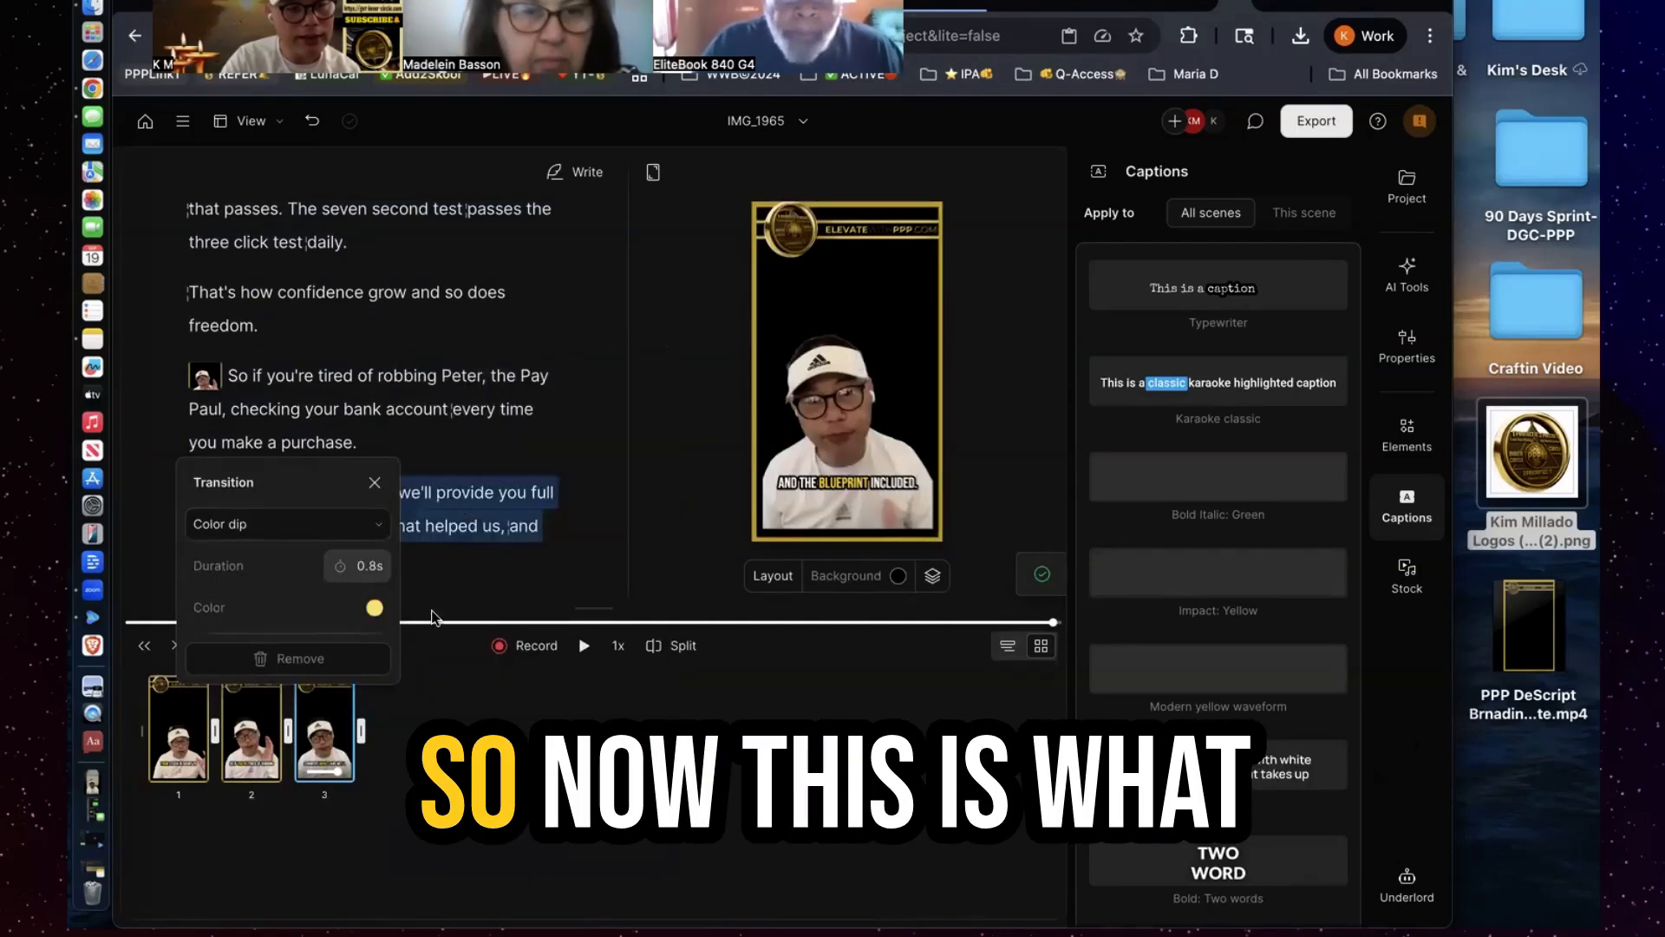
Play the video through the Color dip transition in the timeline, stop at 01:21.5, and return to the scene overview
{"action": "left_click", "coordinate": [1007, 646]}
{"action": "left_click", "coordinate": [584, 649]}
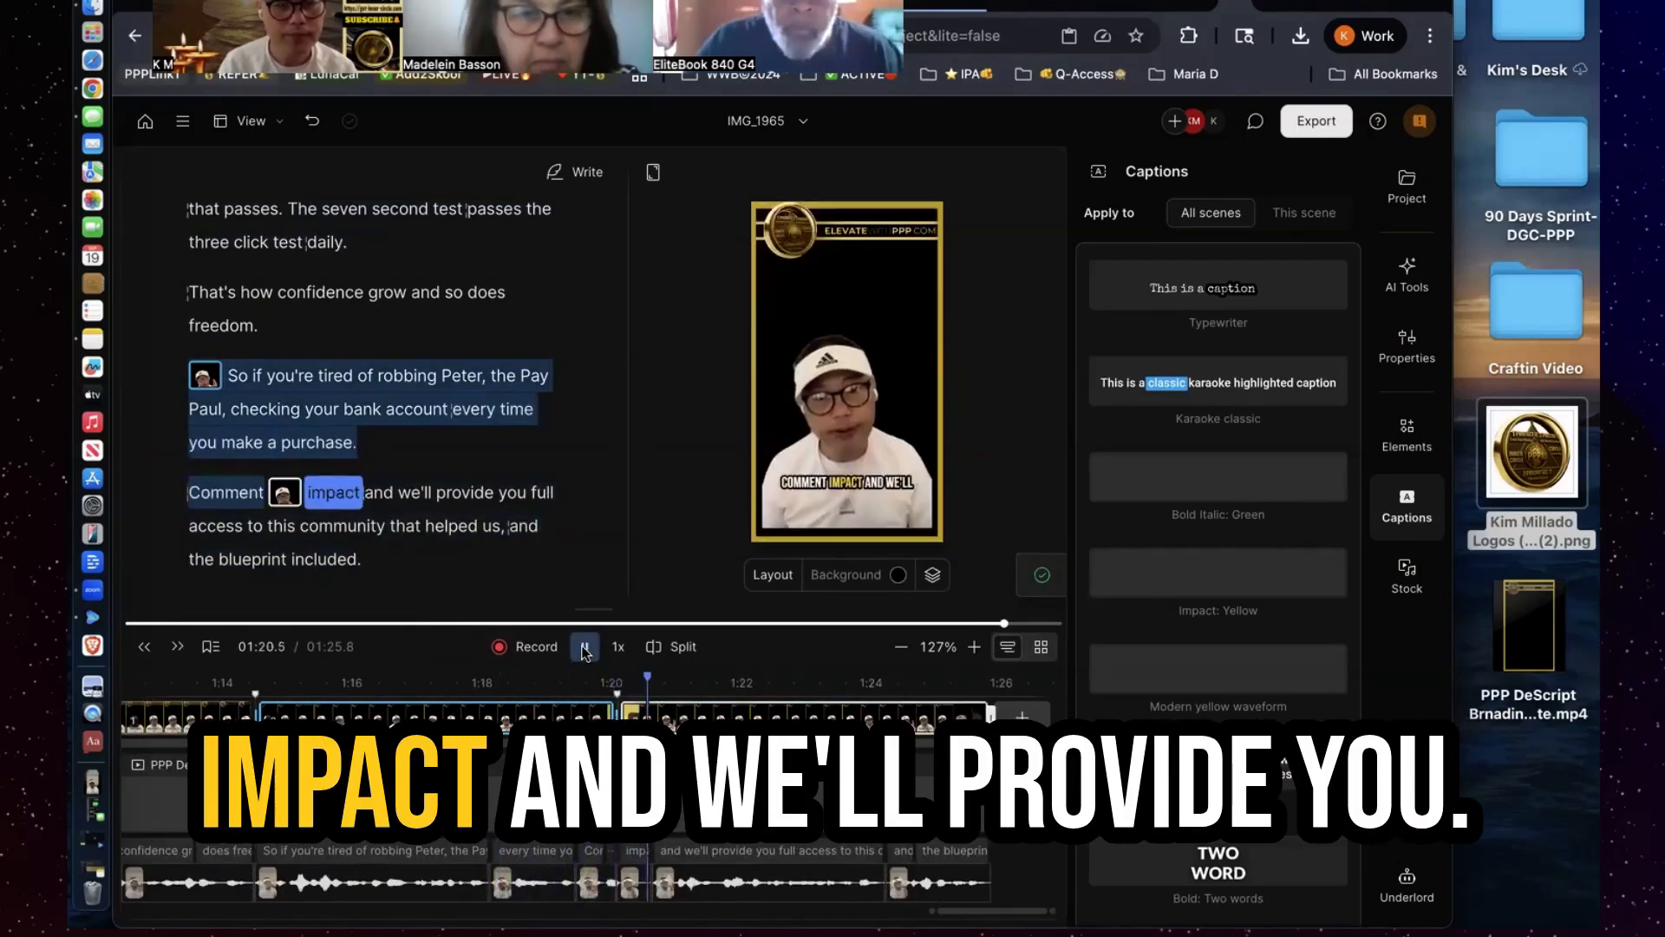
{"action": "left_click", "coordinate": [584, 649]}
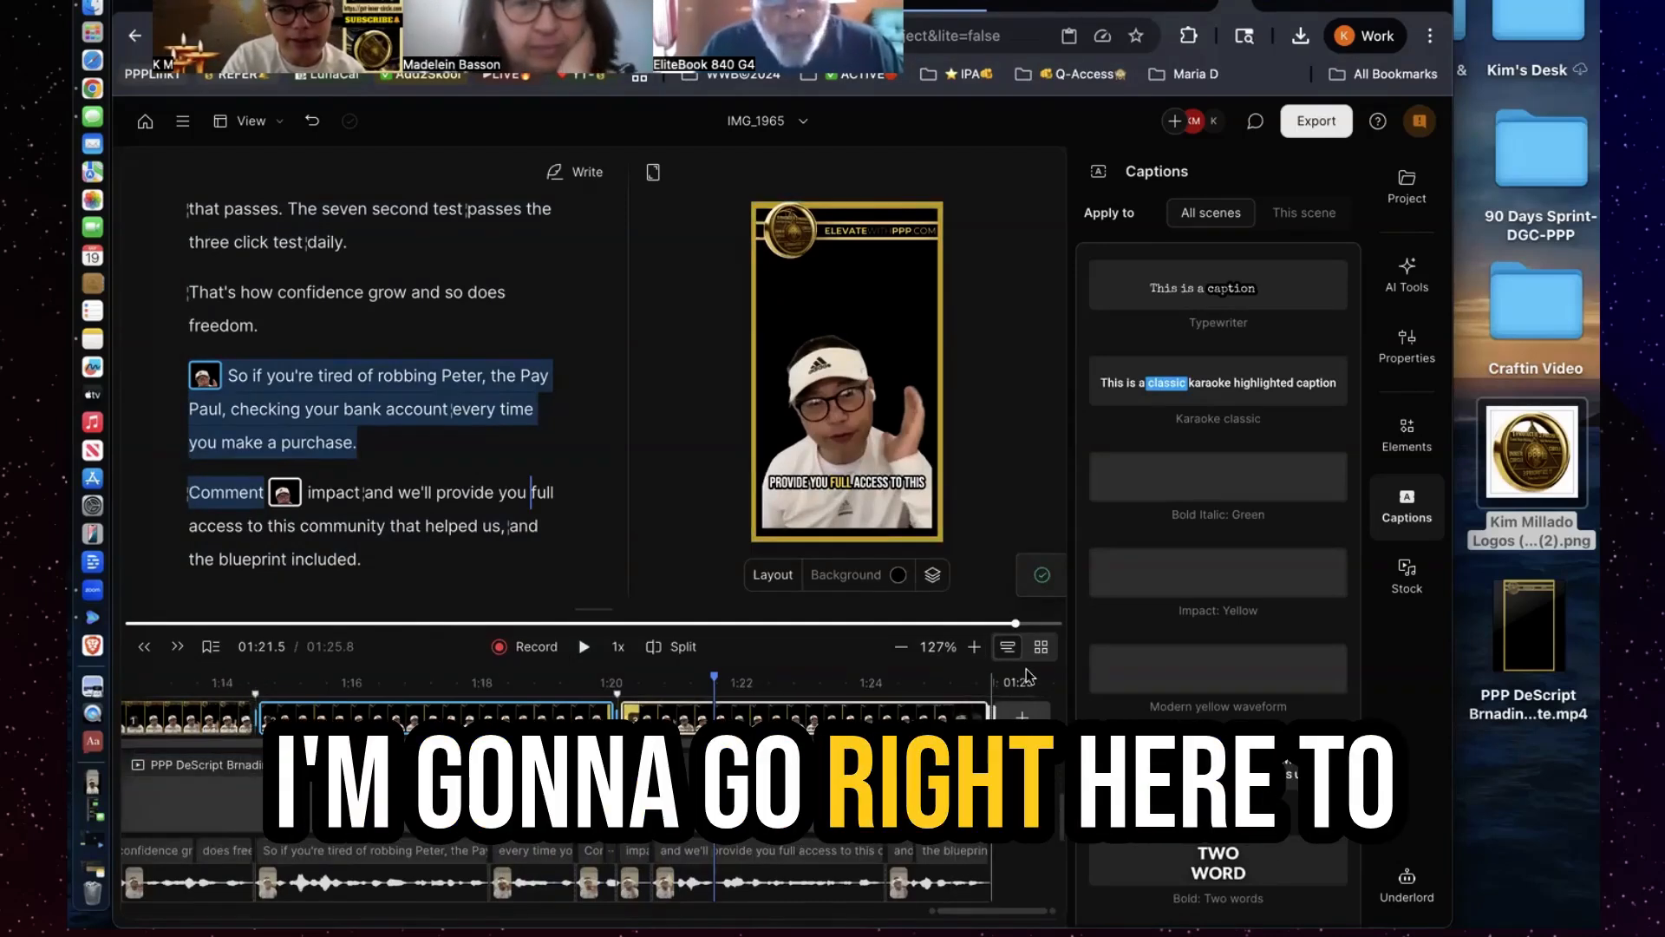
{"action": "left_click", "coordinate": [1044, 650]}
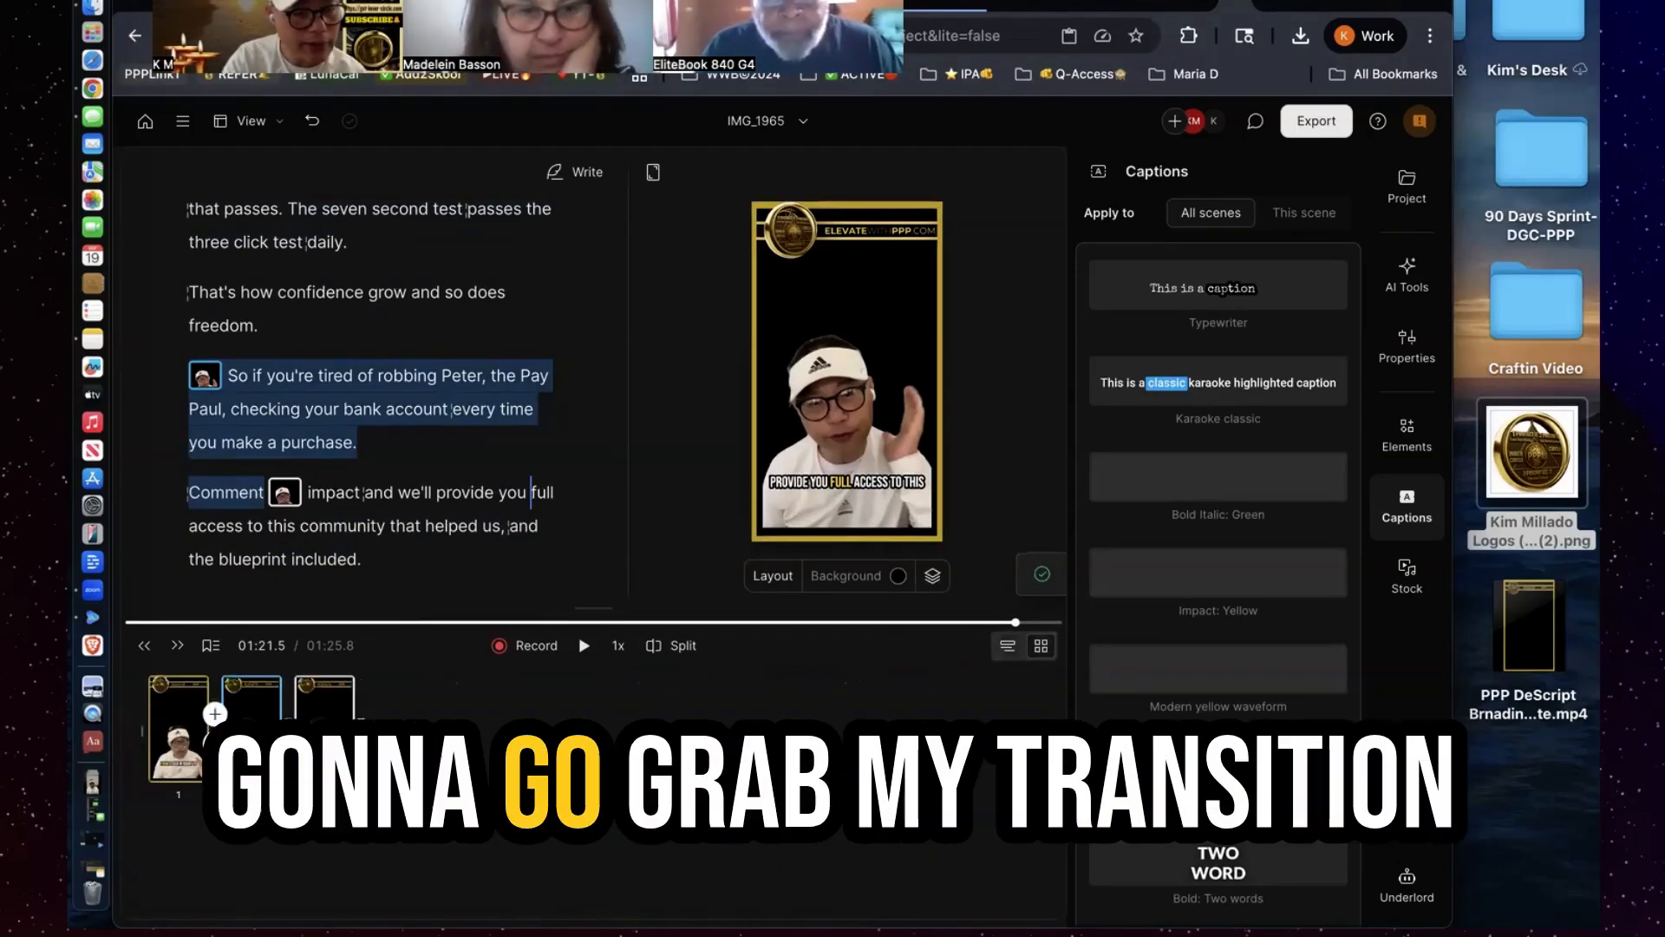
Add a Cross-zoom transition between scenes 1 and 2 with a blur amount of 125%
{"action": "left_click", "coordinate": [213, 727]}
{"action": "left_click", "coordinate": [260, 524]}
{"action": "left_click", "coordinate": [251, 669]}
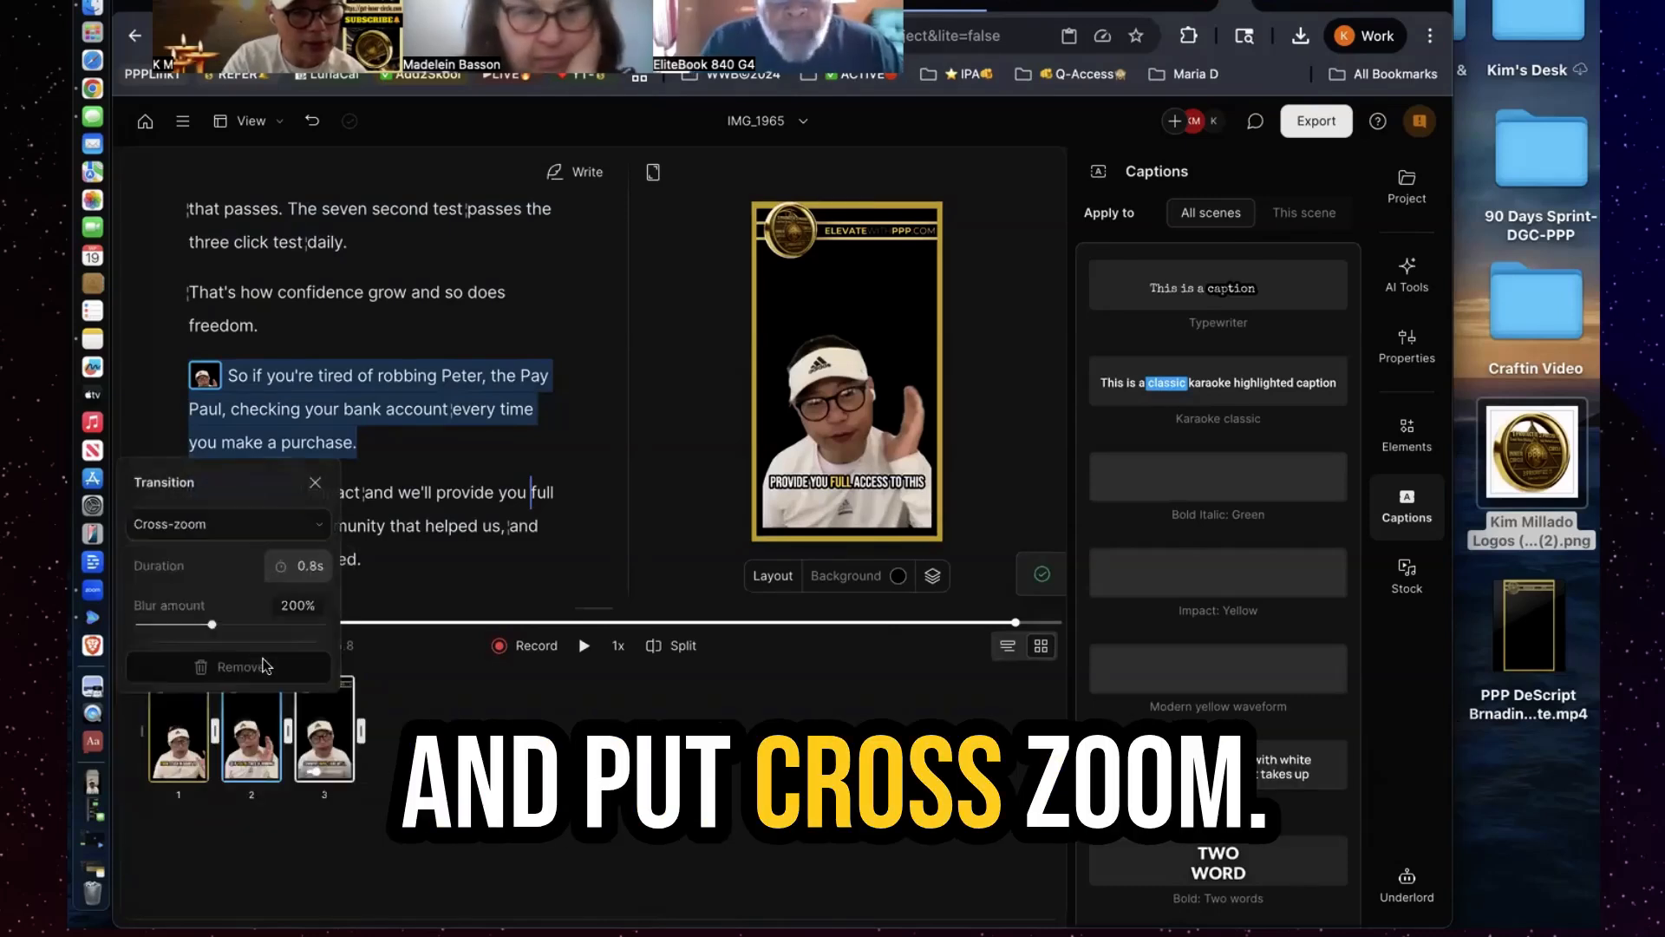
{"action": "left_click", "coordinate": [295, 606]}
{"action": "type", "text": "125"}
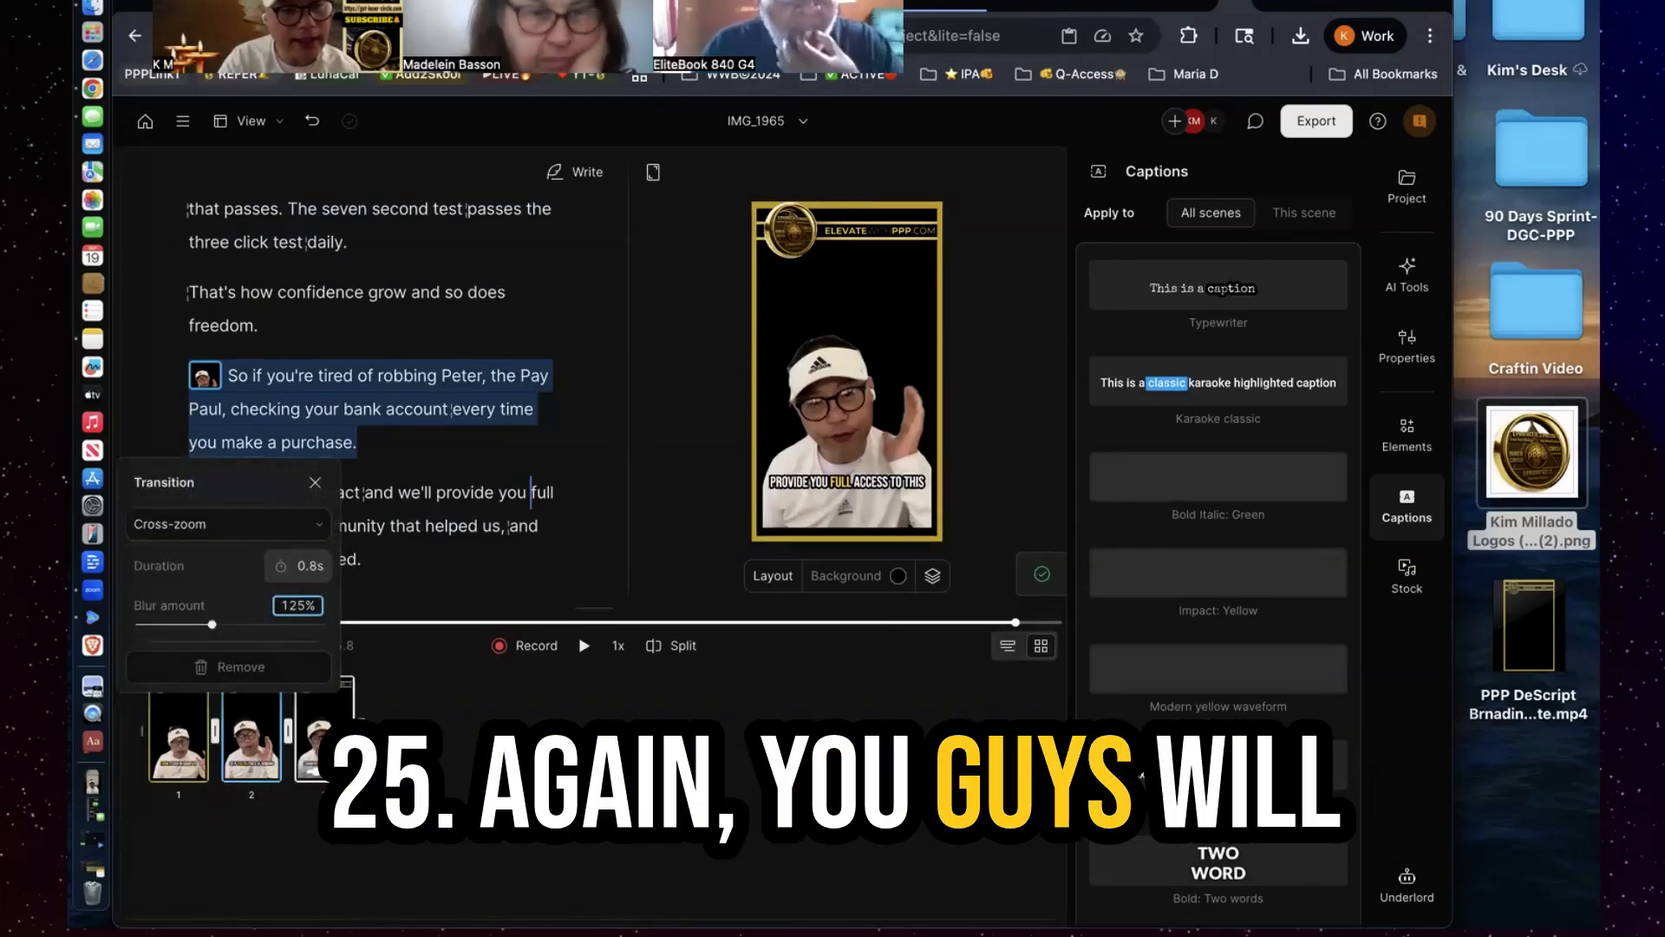
{"action": "left_click", "coordinate": [315, 482]}
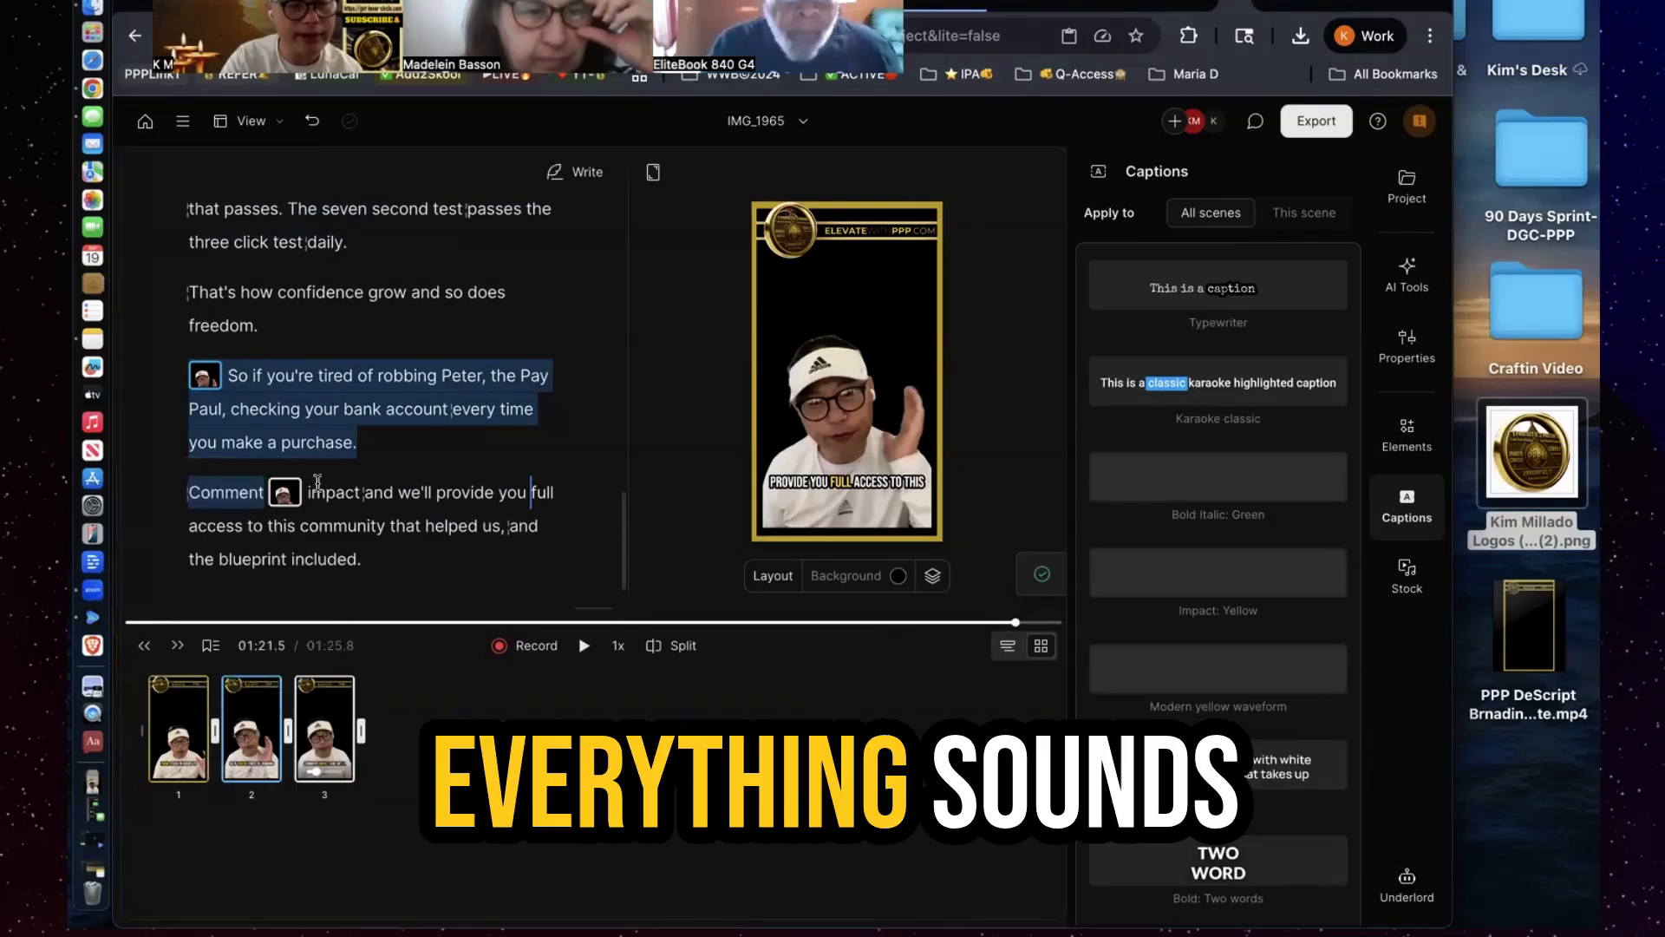
Add a Cross-zoom transition at the very beginning of the video, before scene 1
{"action": "left_click", "coordinate": [1007, 646]}
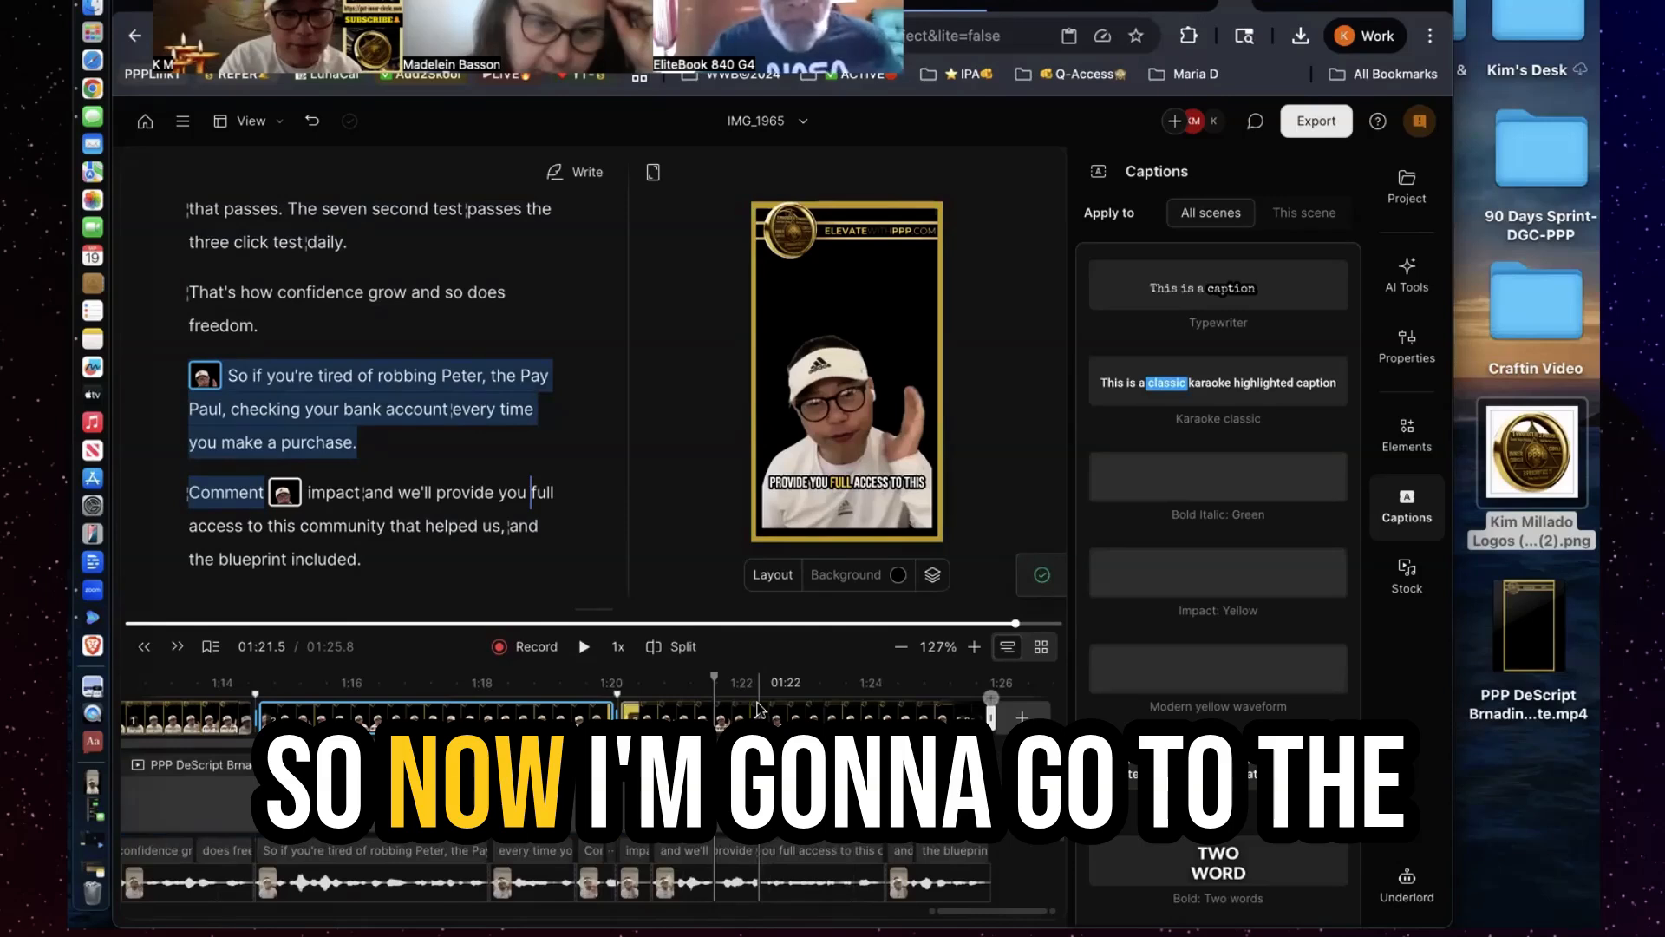
{"action": "scroll", "coordinate": [760, 710], "scroll_direction": "left", "scroll_amount": 10}
{"action": "scroll", "coordinate": [760, 709], "scroll_direction": "left", "scroll_amount": 8}
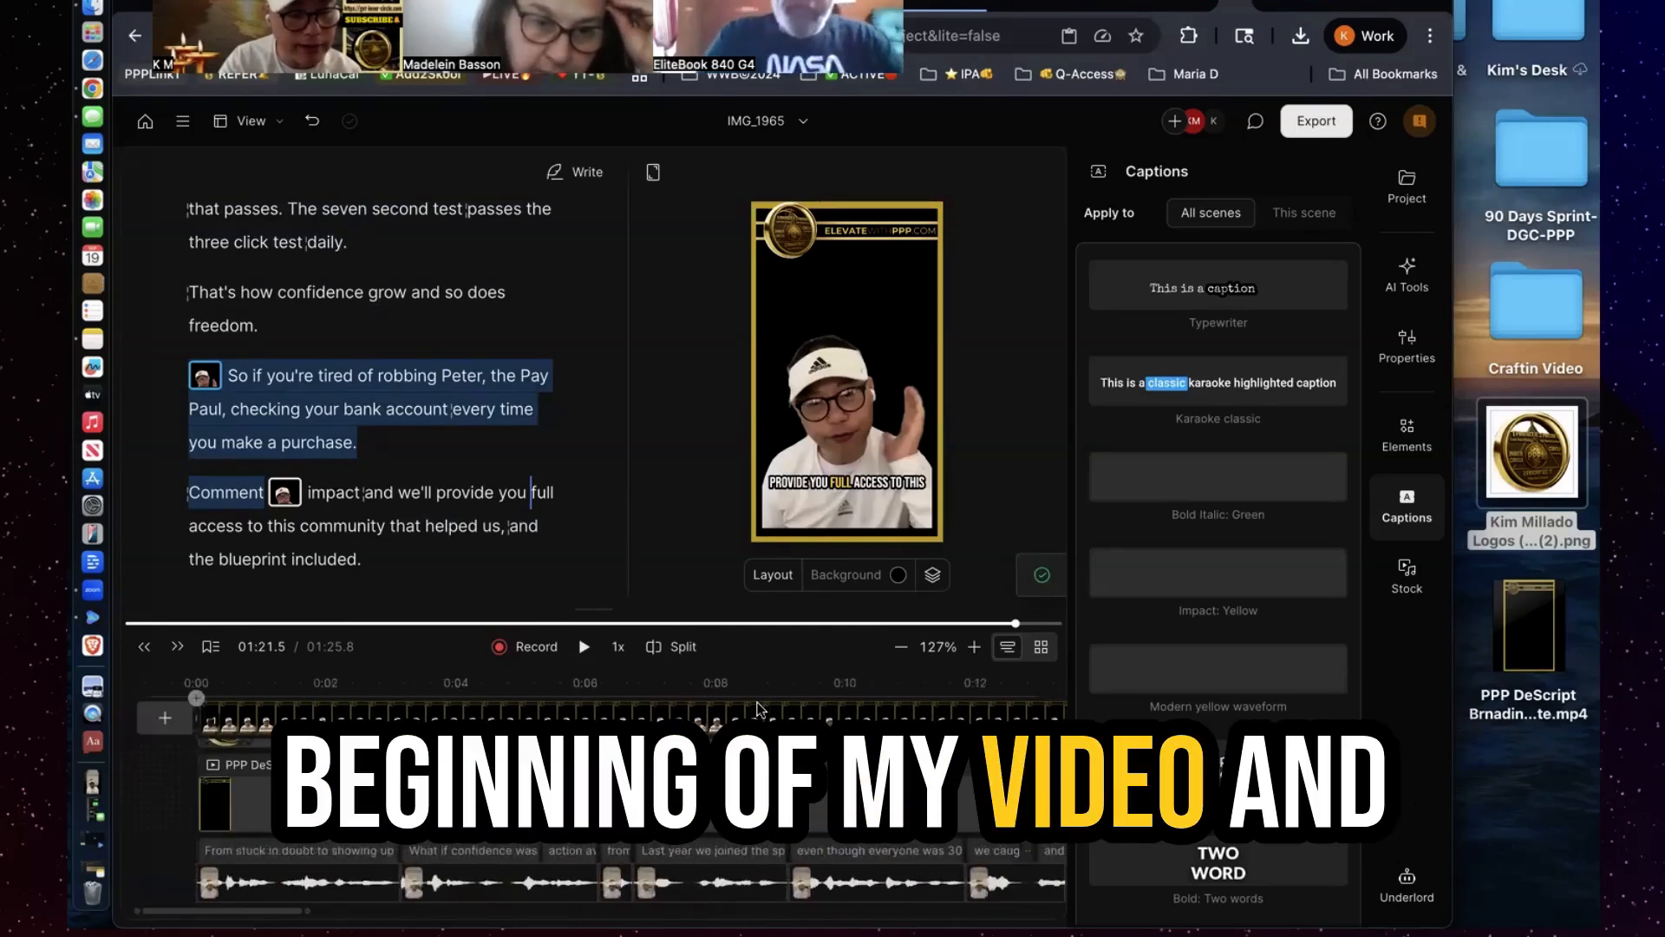
{"action": "left_click", "coordinate": [205, 725]}
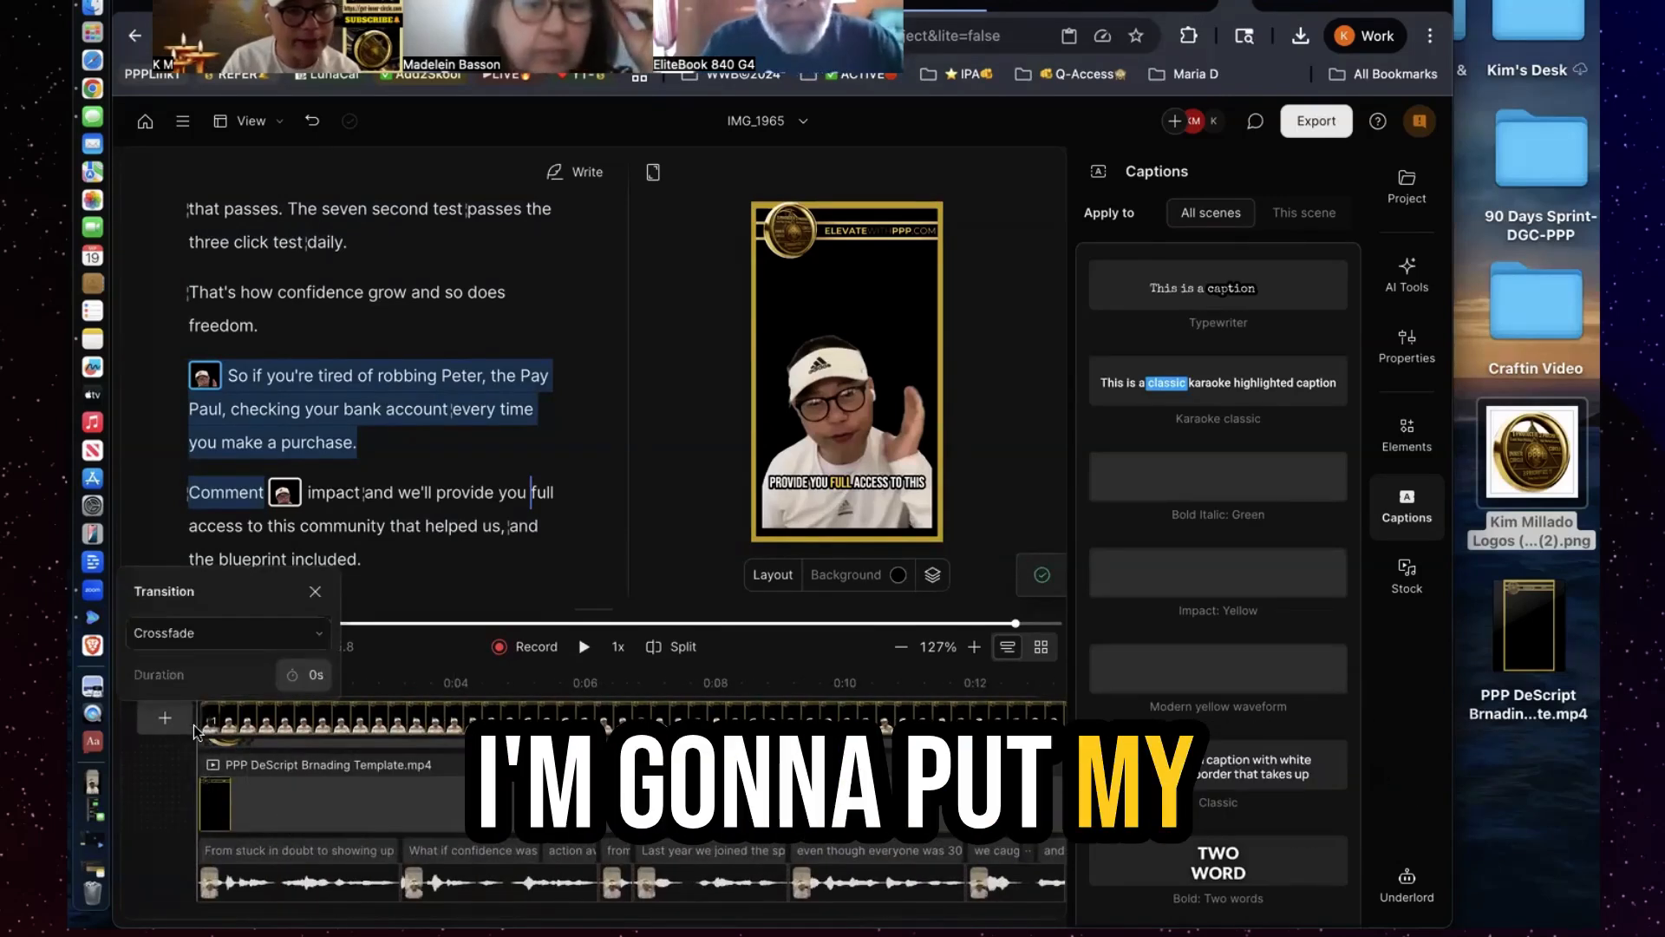
{"action": "left_click", "coordinate": [317, 640]}
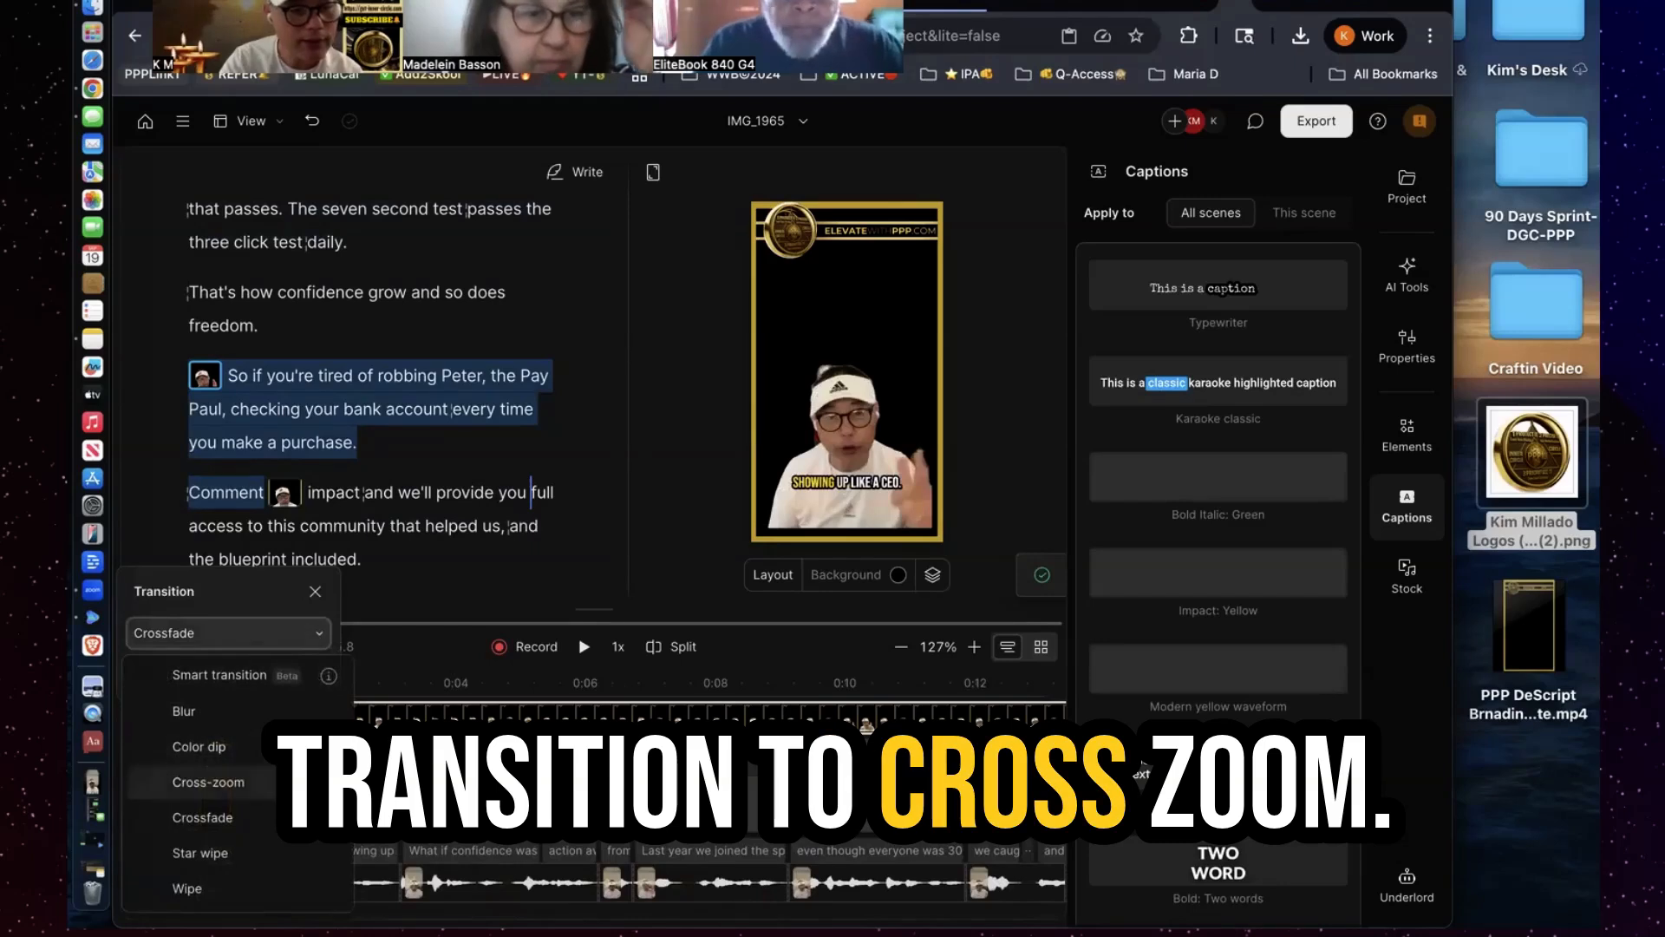
{"action": "left_click", "coordinate": [208, 781]}
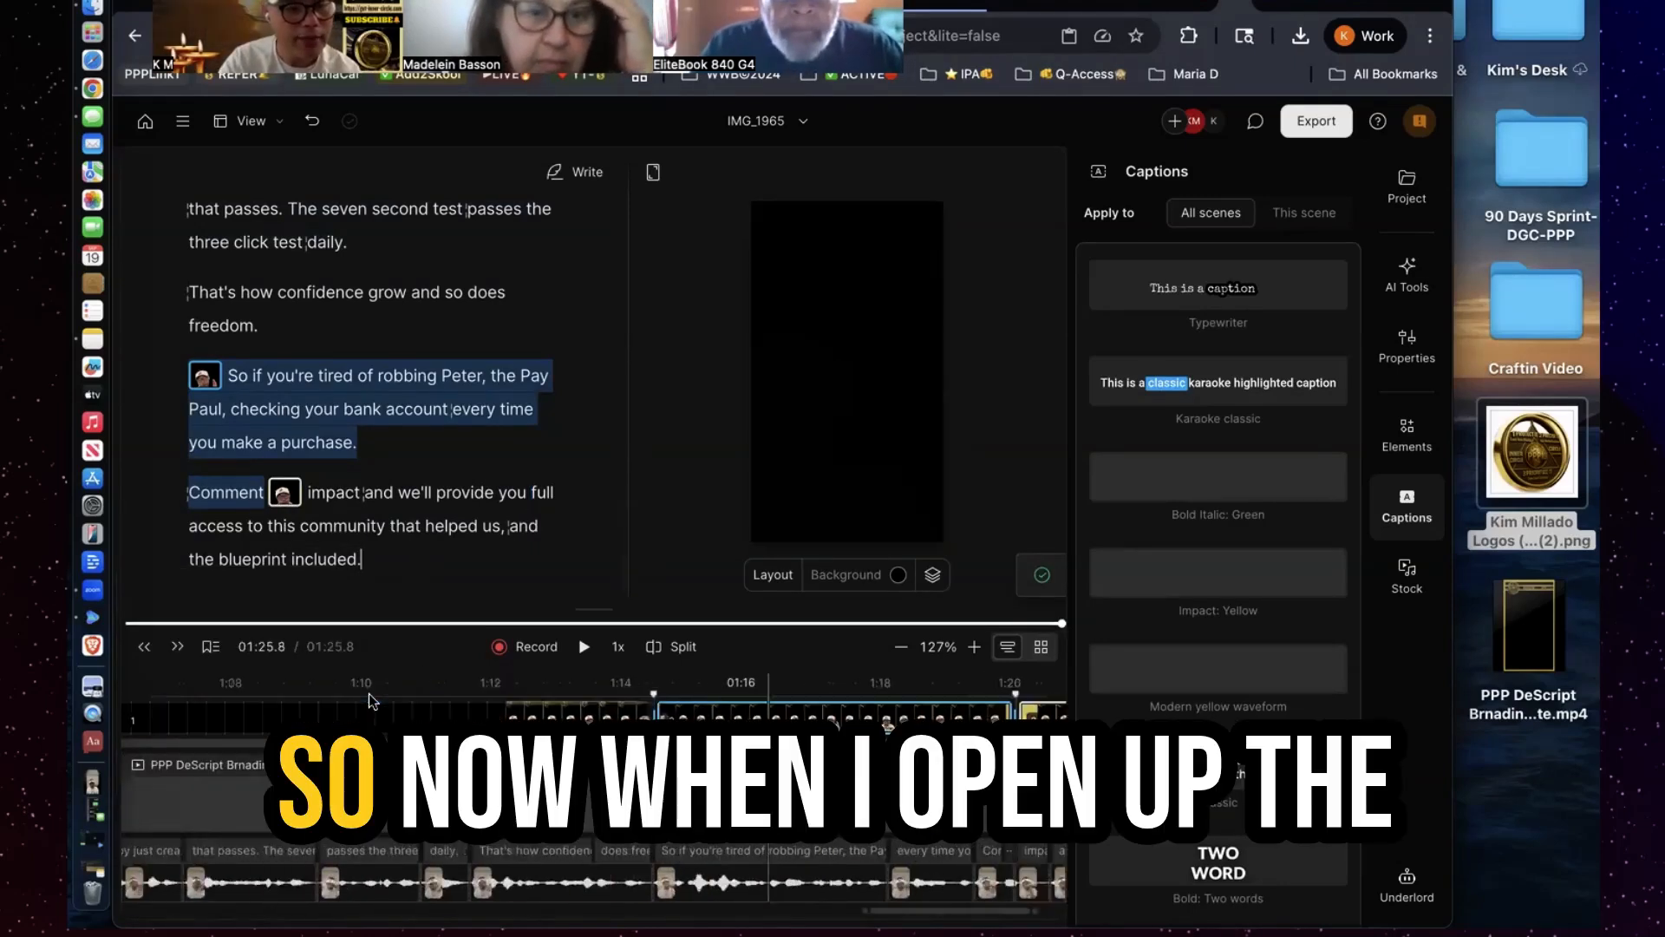
Play the video's opening from 00:00.0 to check its transition, and stop at 00:03.5
{"action": "scroll", "coordinate": [370, 696], "scroll_direction": "left", "scroll_amount": 20}
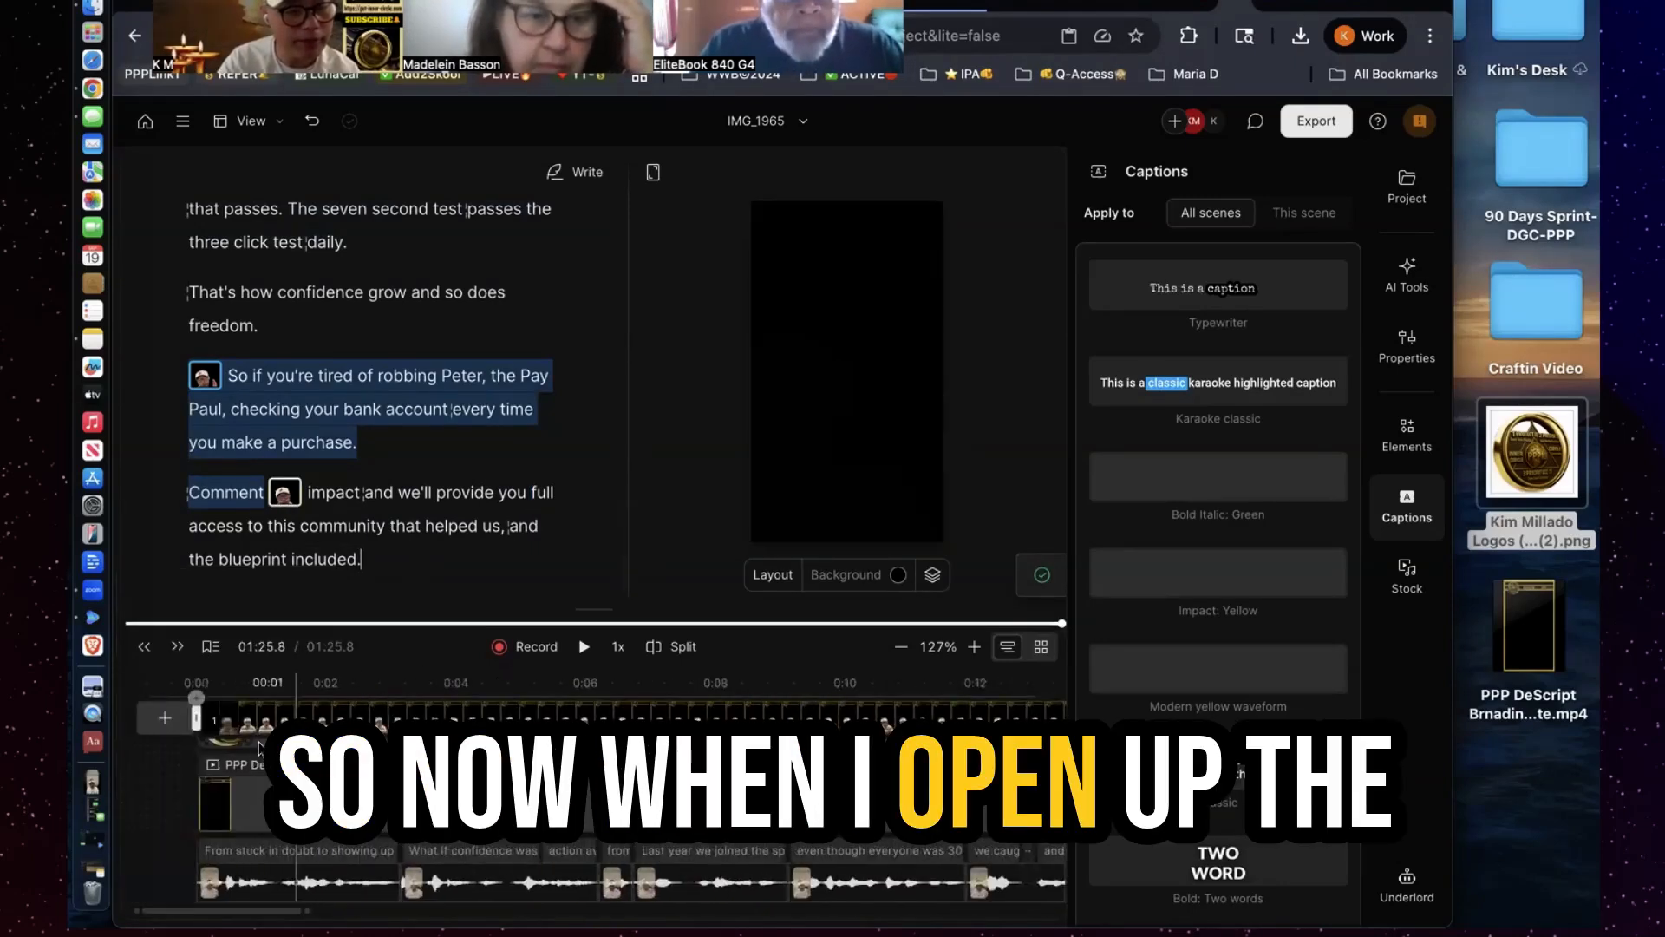
{"action": "left_click", "coordinate": [201, 748]}
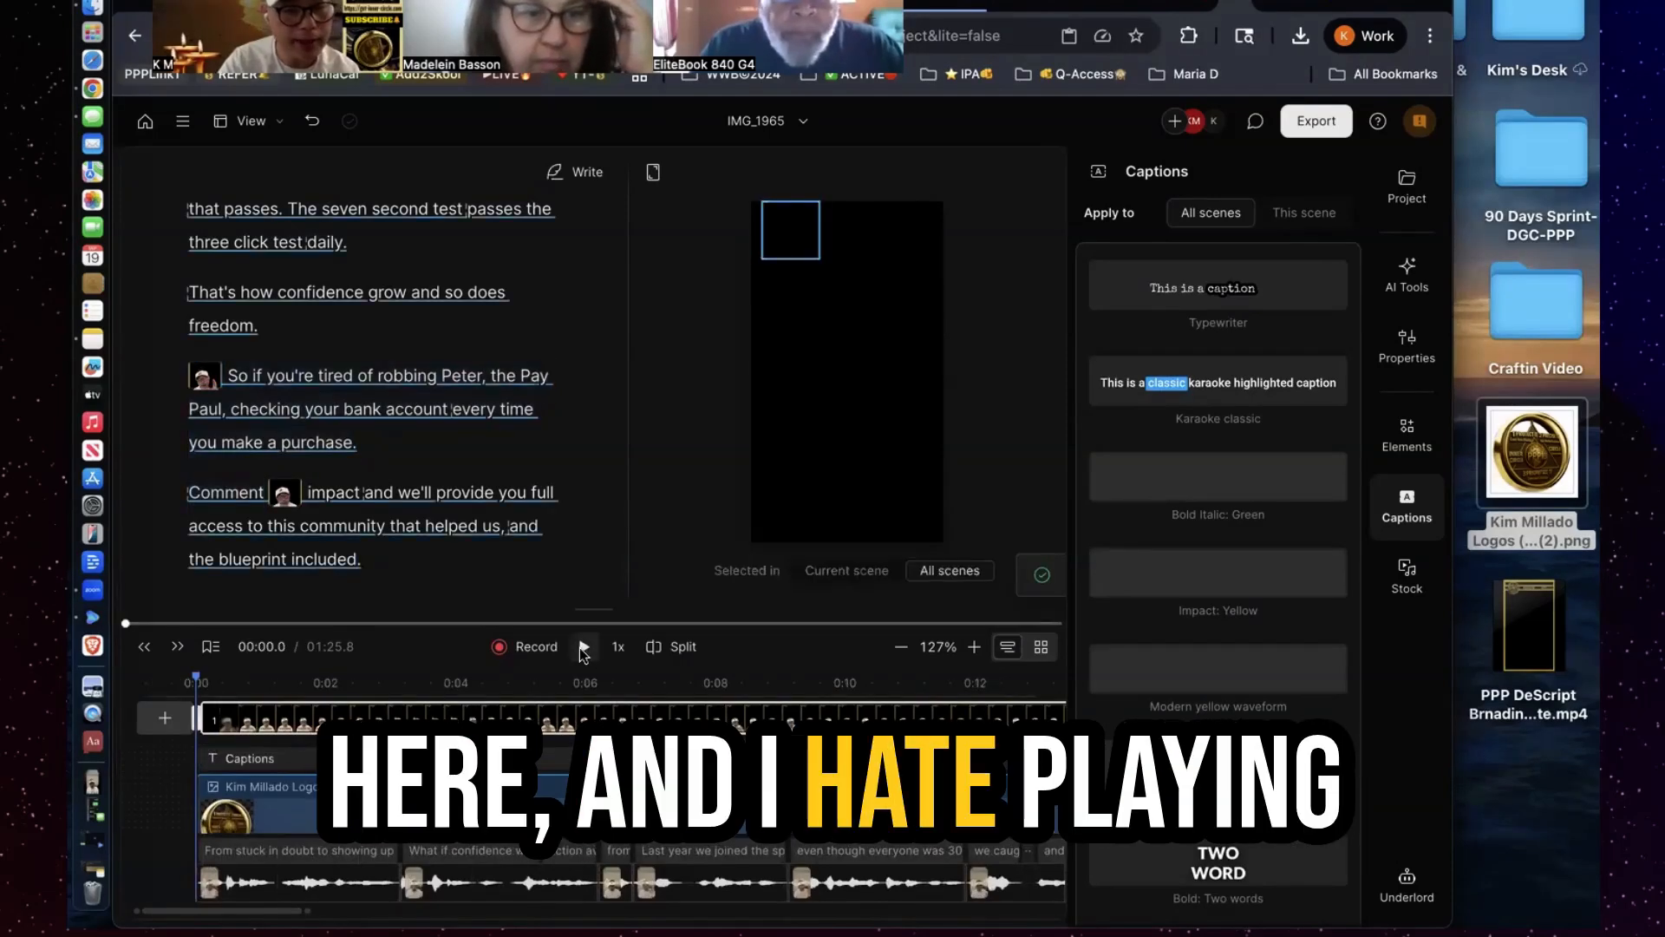
{"action": "left_click", "coordinate": [583, 647]}
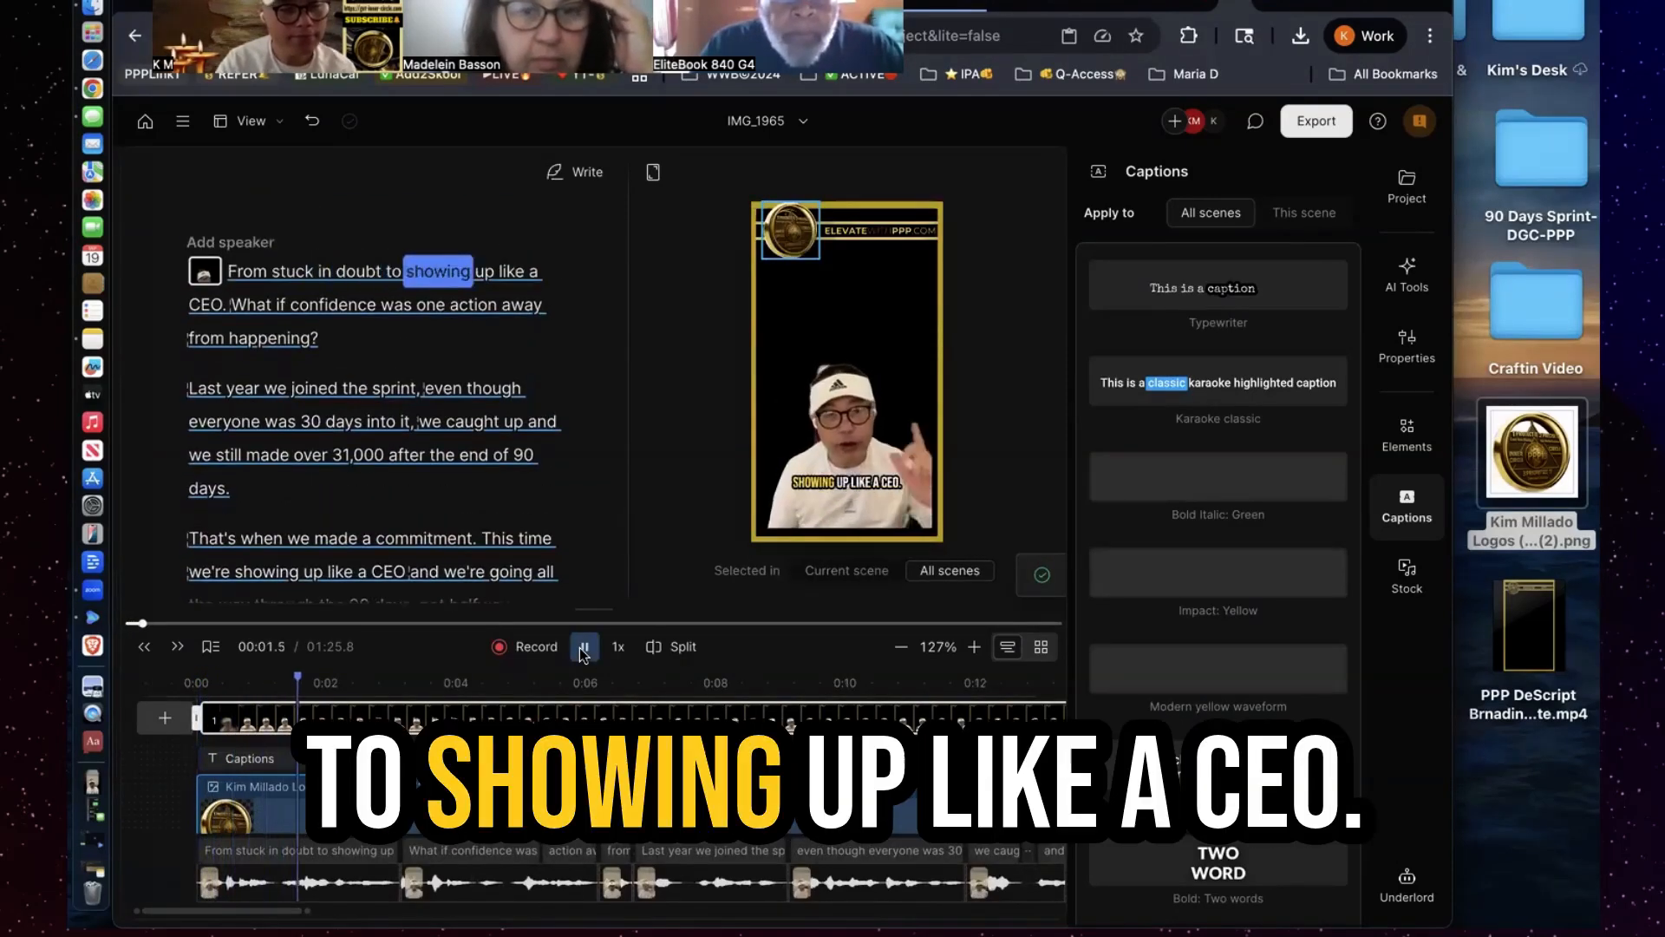
{"action": "left_click", "coordinate": [586, 649]}
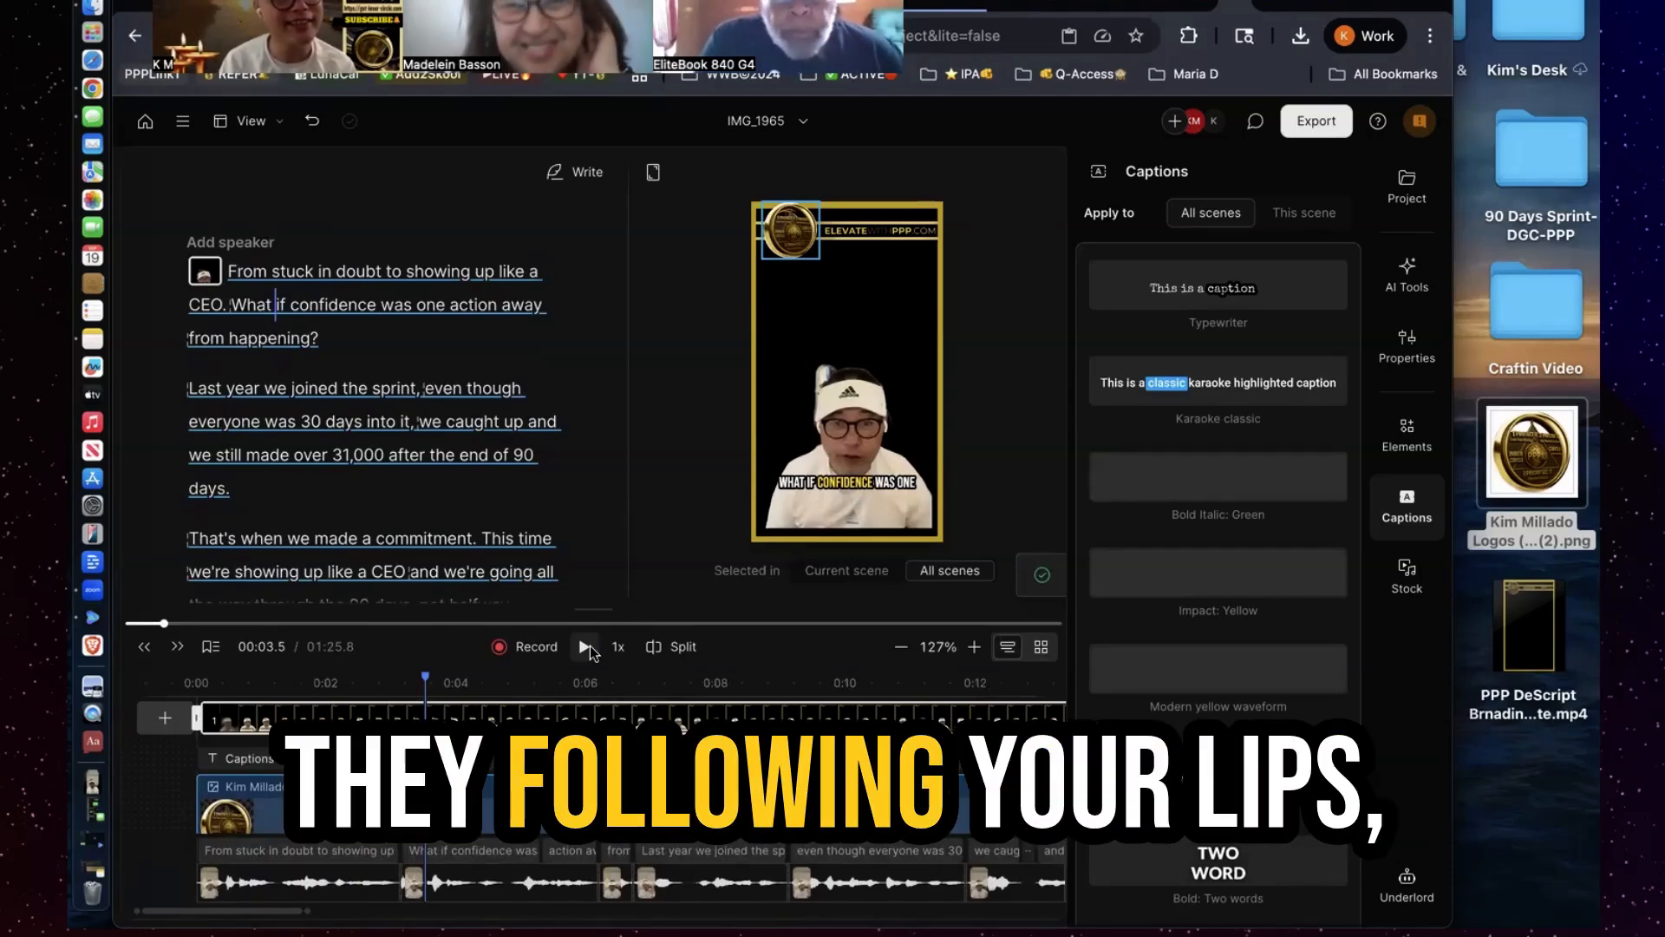
Merge scene 2 with the scene after it and split it again directly before the word "Comment"
{"action": "scroll", "coordinate": [693, 720], "scroll_direction": "right", "scroll_amount": 15}
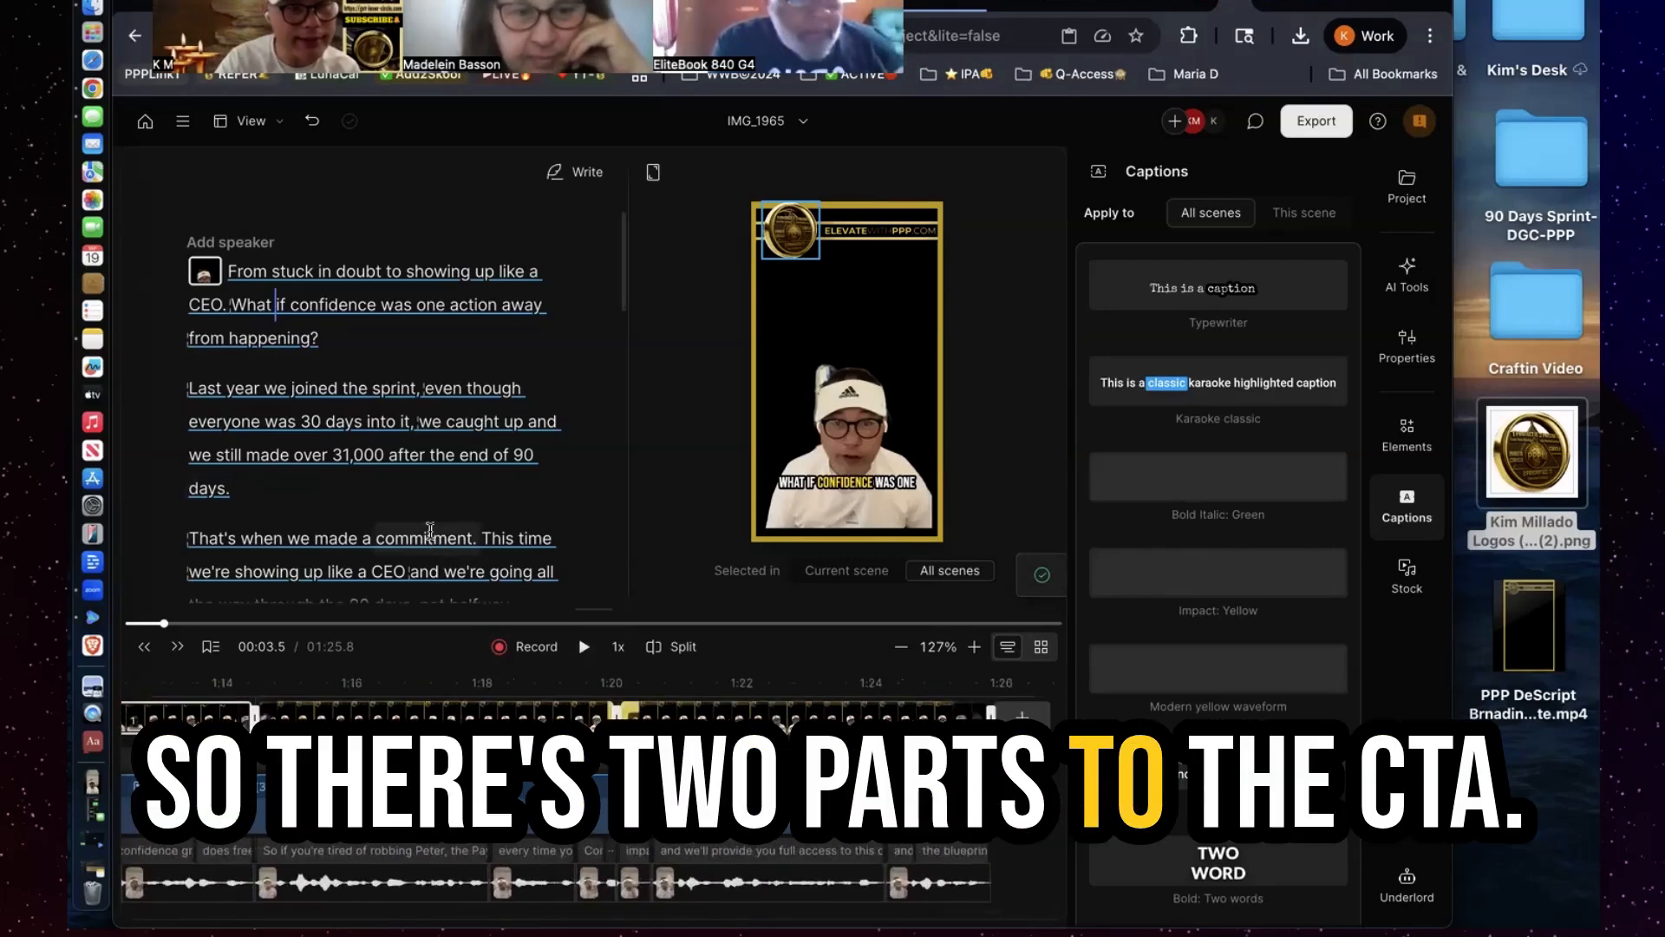
{"action": "scroll", "coordinate": [429, 530], "scroll_direction": "down", "scroll_amount": 20}
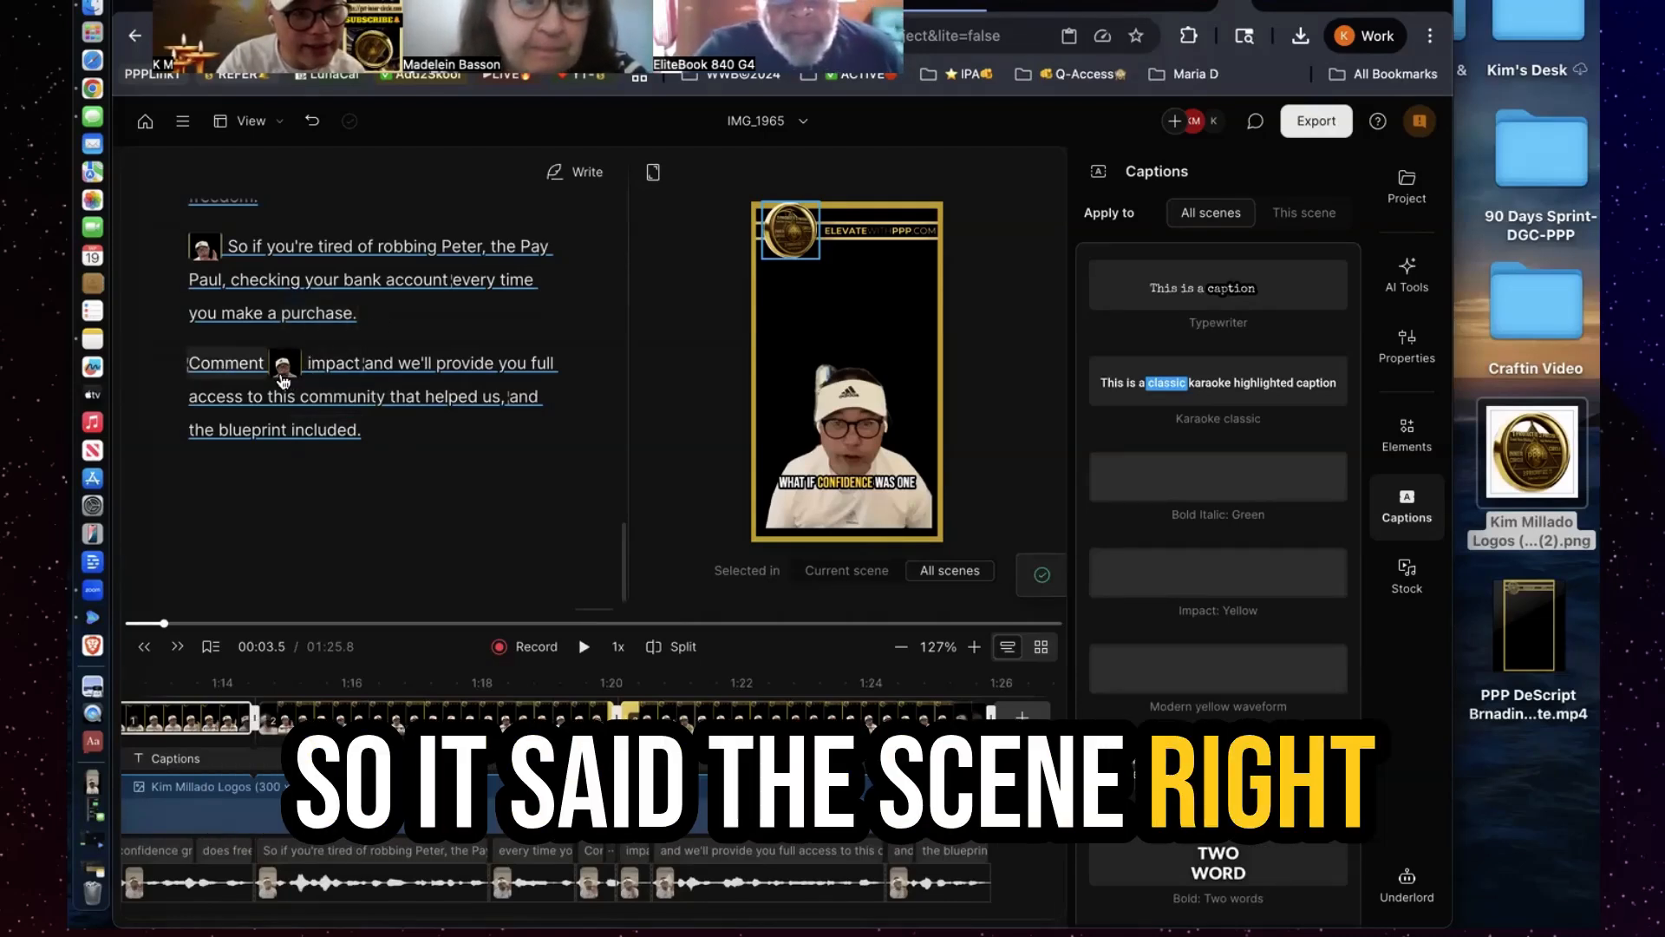
{"action": "left_click", "coordinate": [560, 715]}
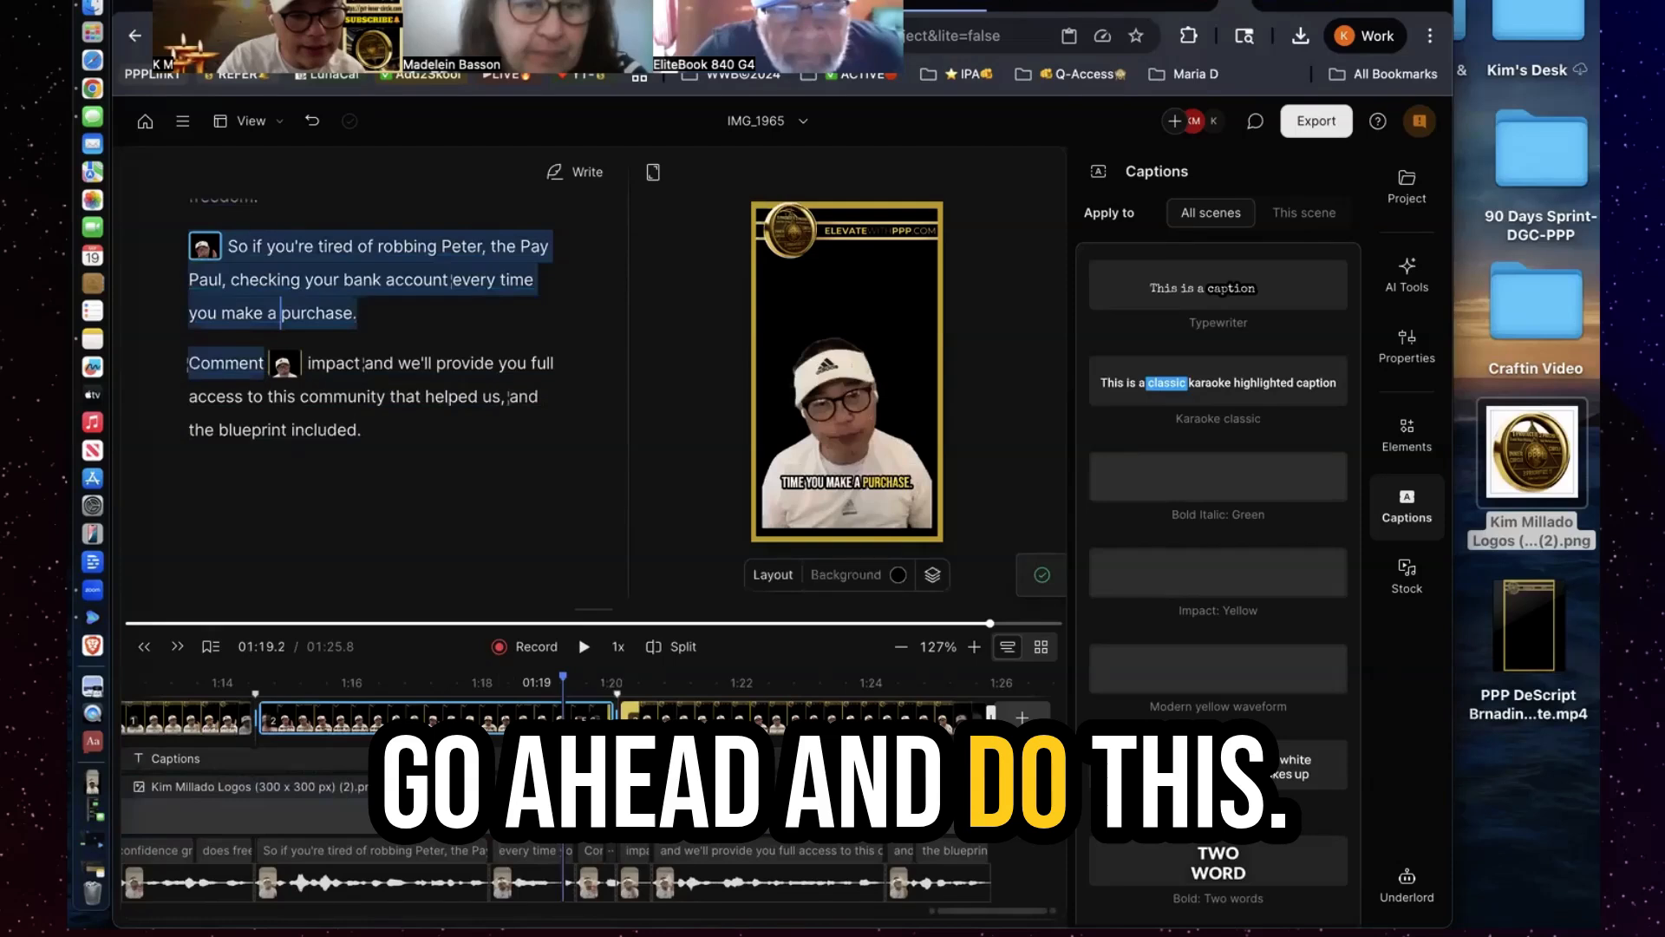
{"action": "right_click", "coordinate": [568, 716]}
{"action": "mouse_move", "coordinate": [618, 689]}
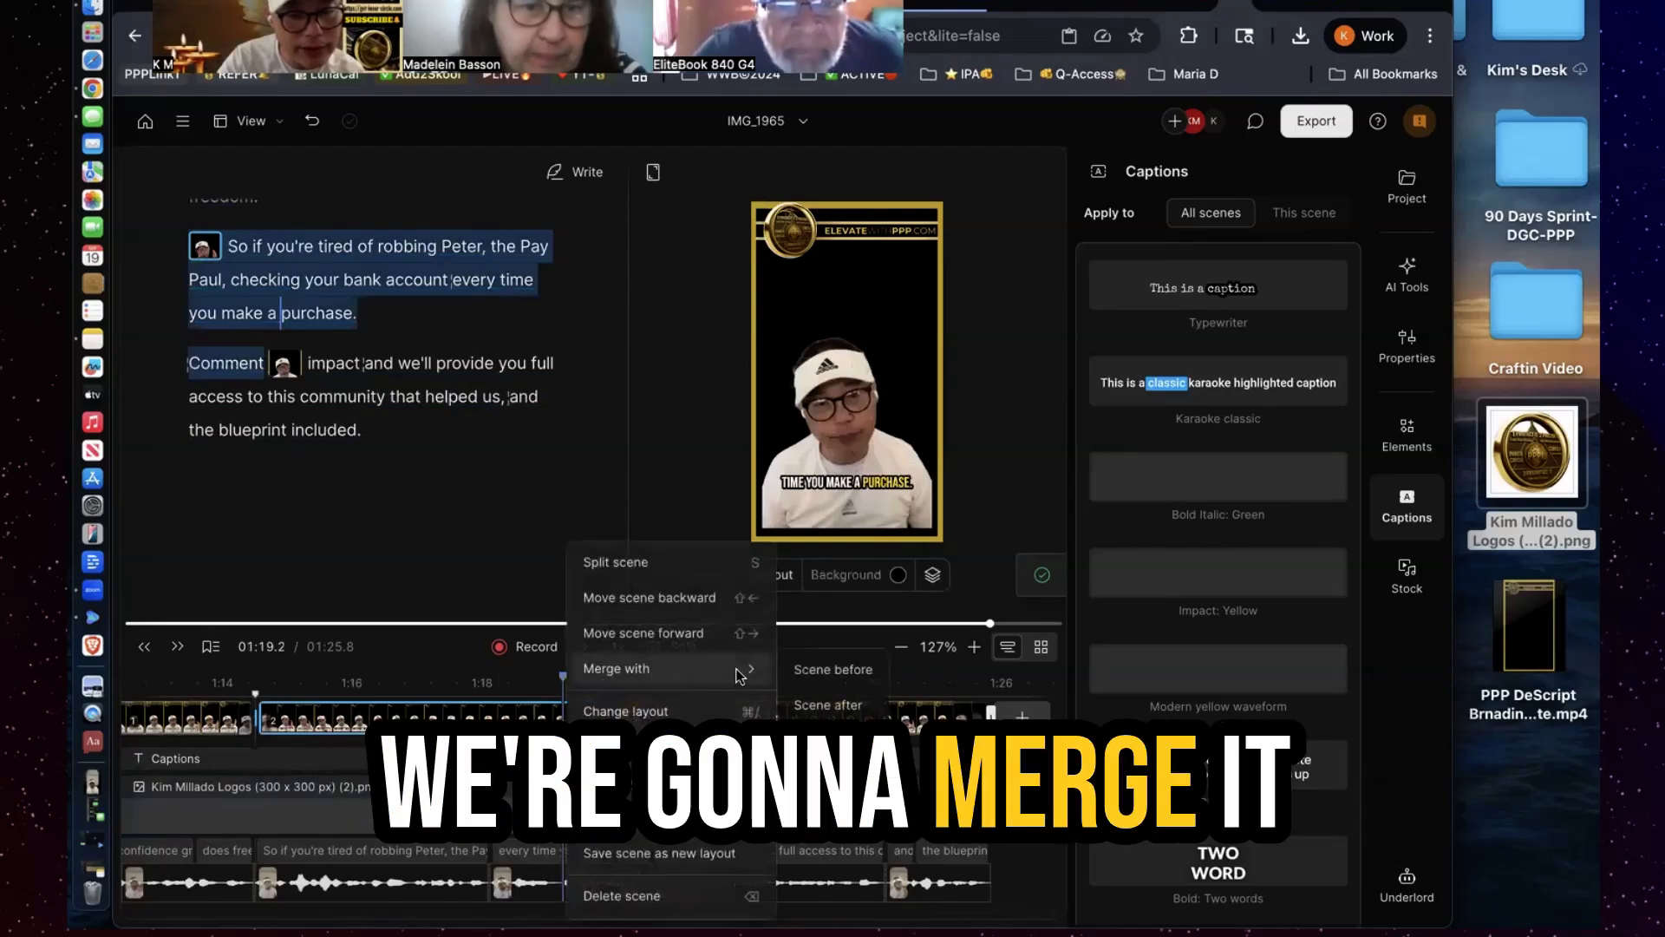
{"action": "left_click", "coordinate": [813, 706]}
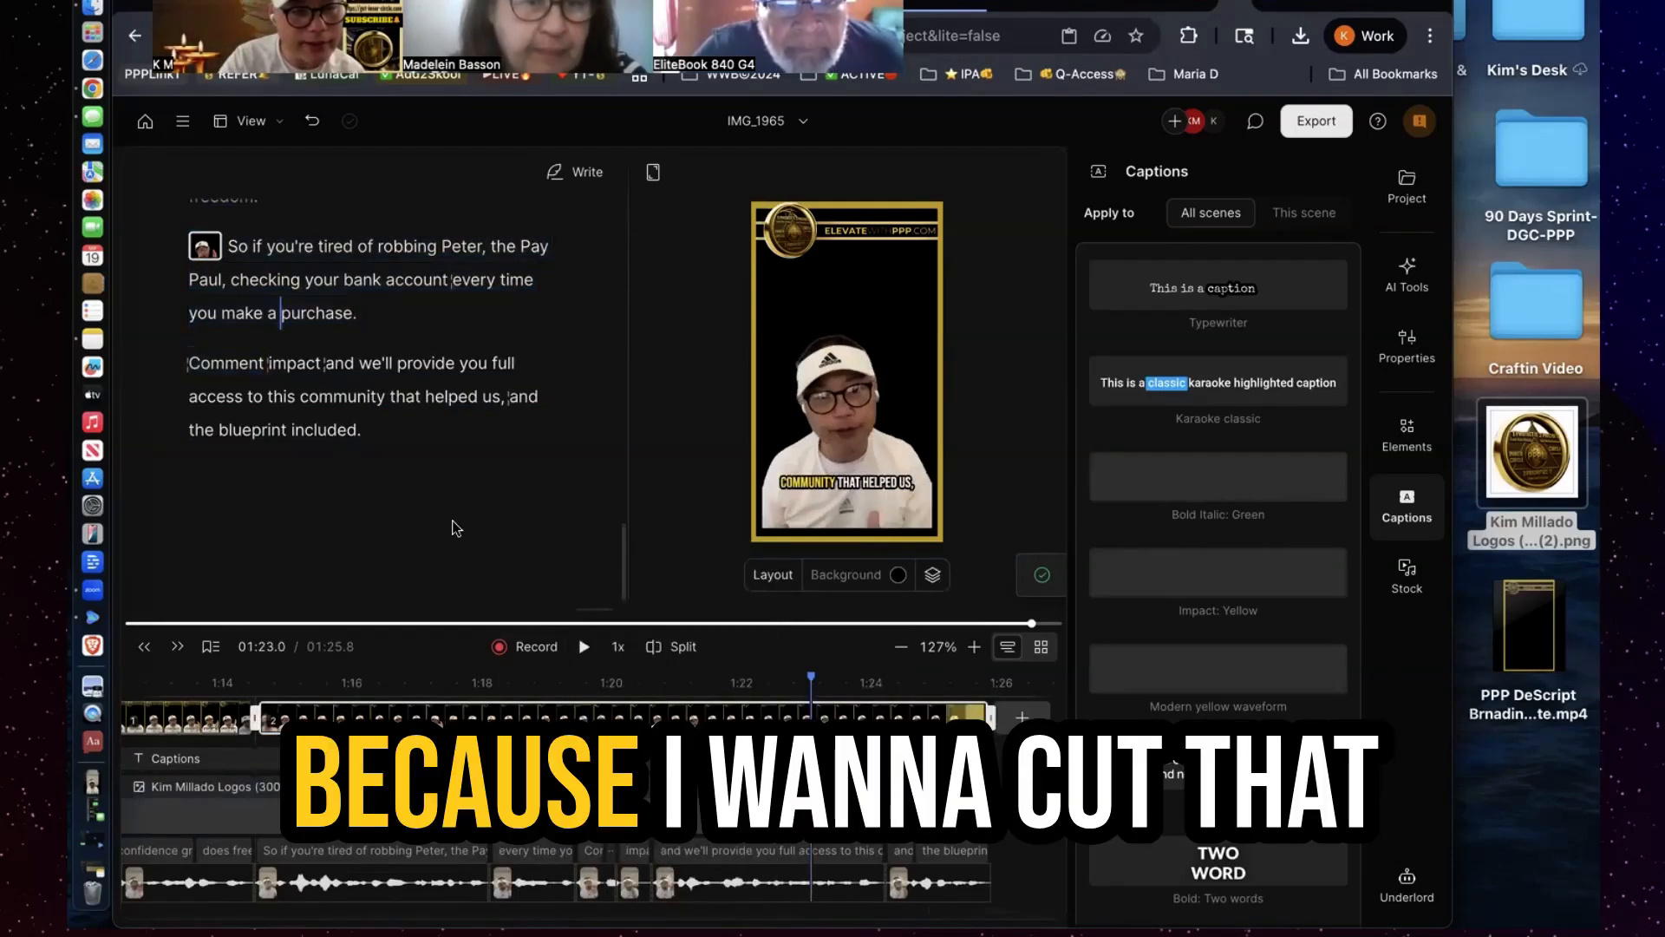
{"action": "left_click", "coordinate": [187, 361]}
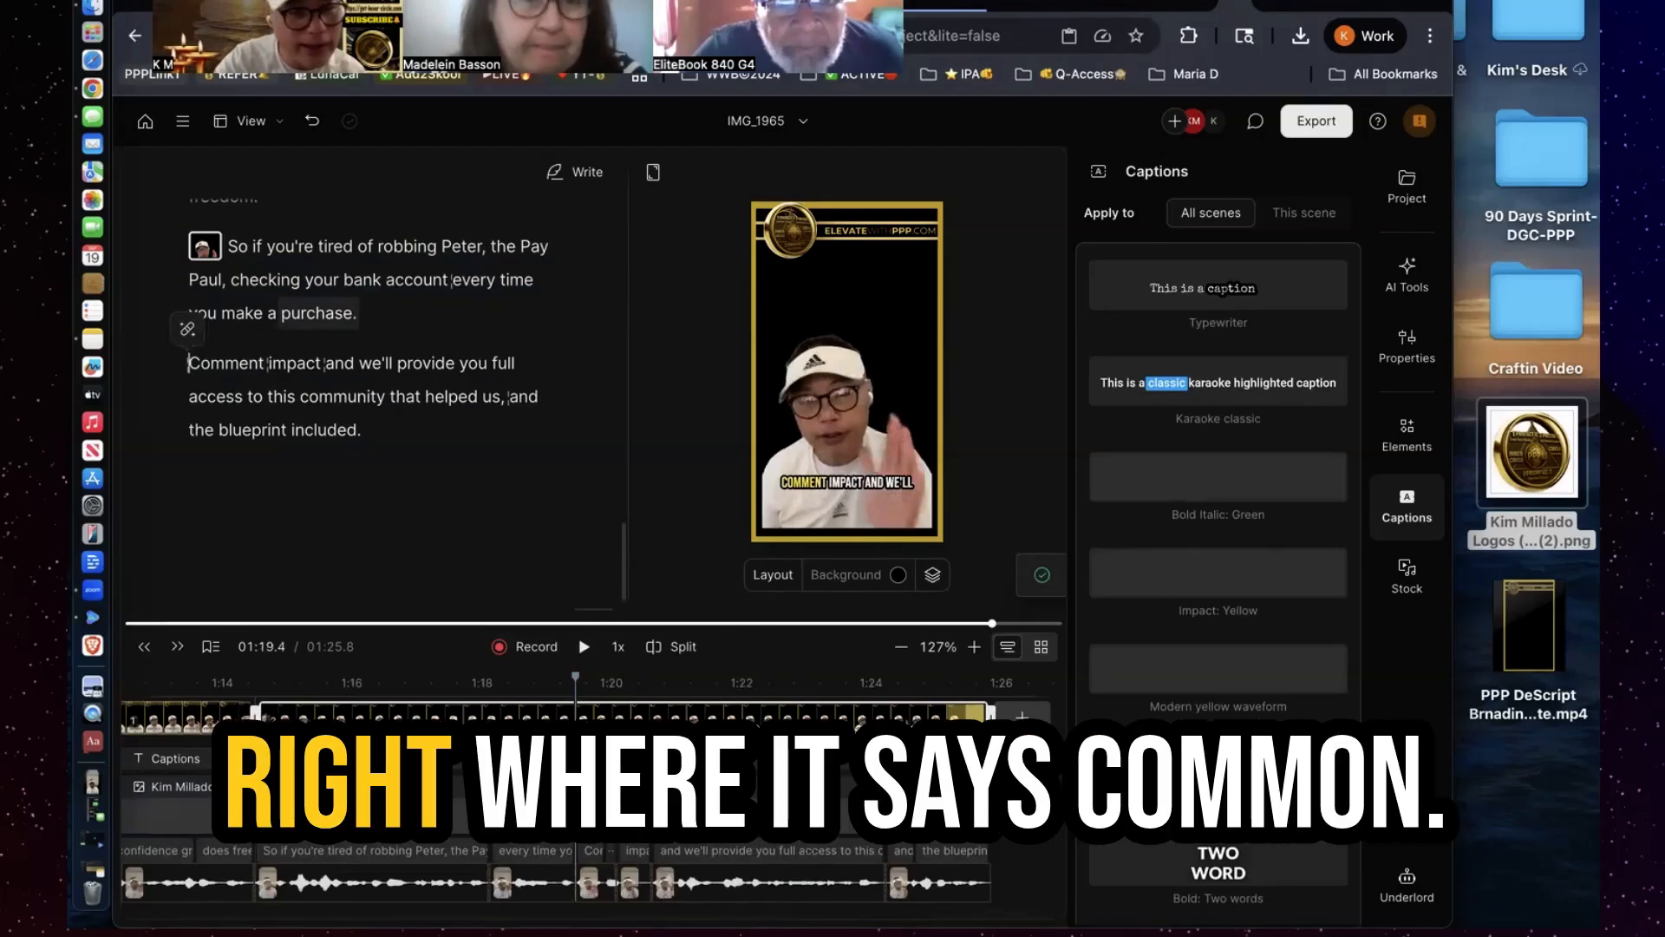
{"action": "key", "text": "slash"}
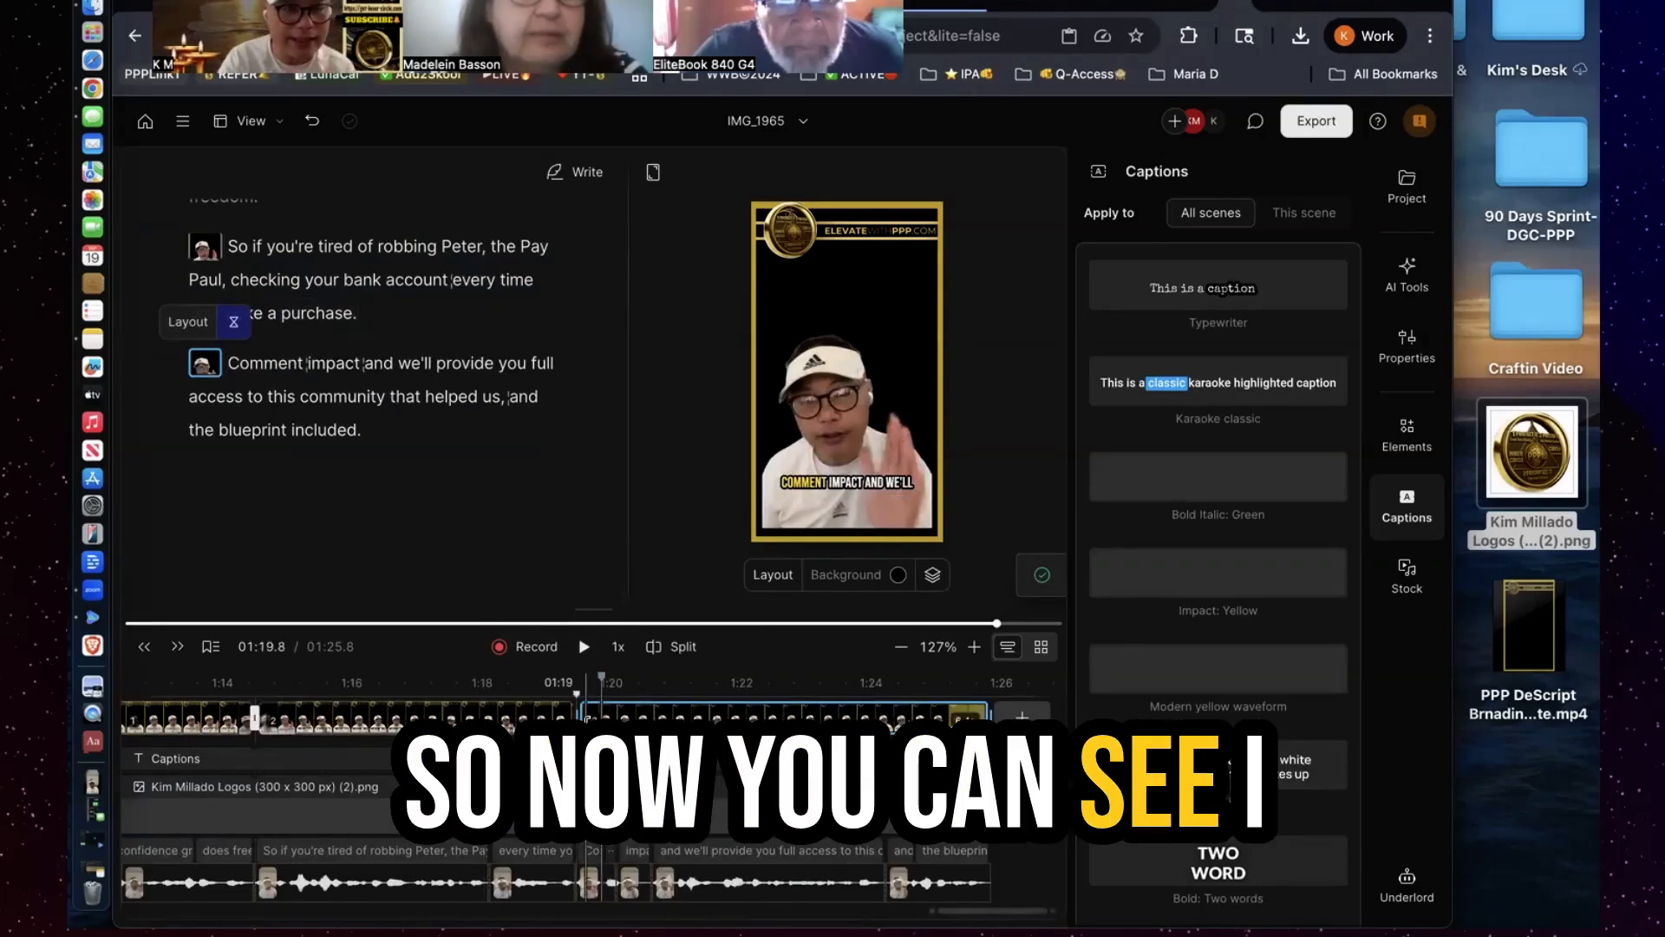
Change the transition at the end of the video from Color dip to Cross-zoom with a blur amount of 125%
{"action": "left_click", "coordinate": [1041, 646]}
{"action": "left_click", "coordinate": [288, 732]}
{"action": "left_click", "coordinate": [453, 569]}
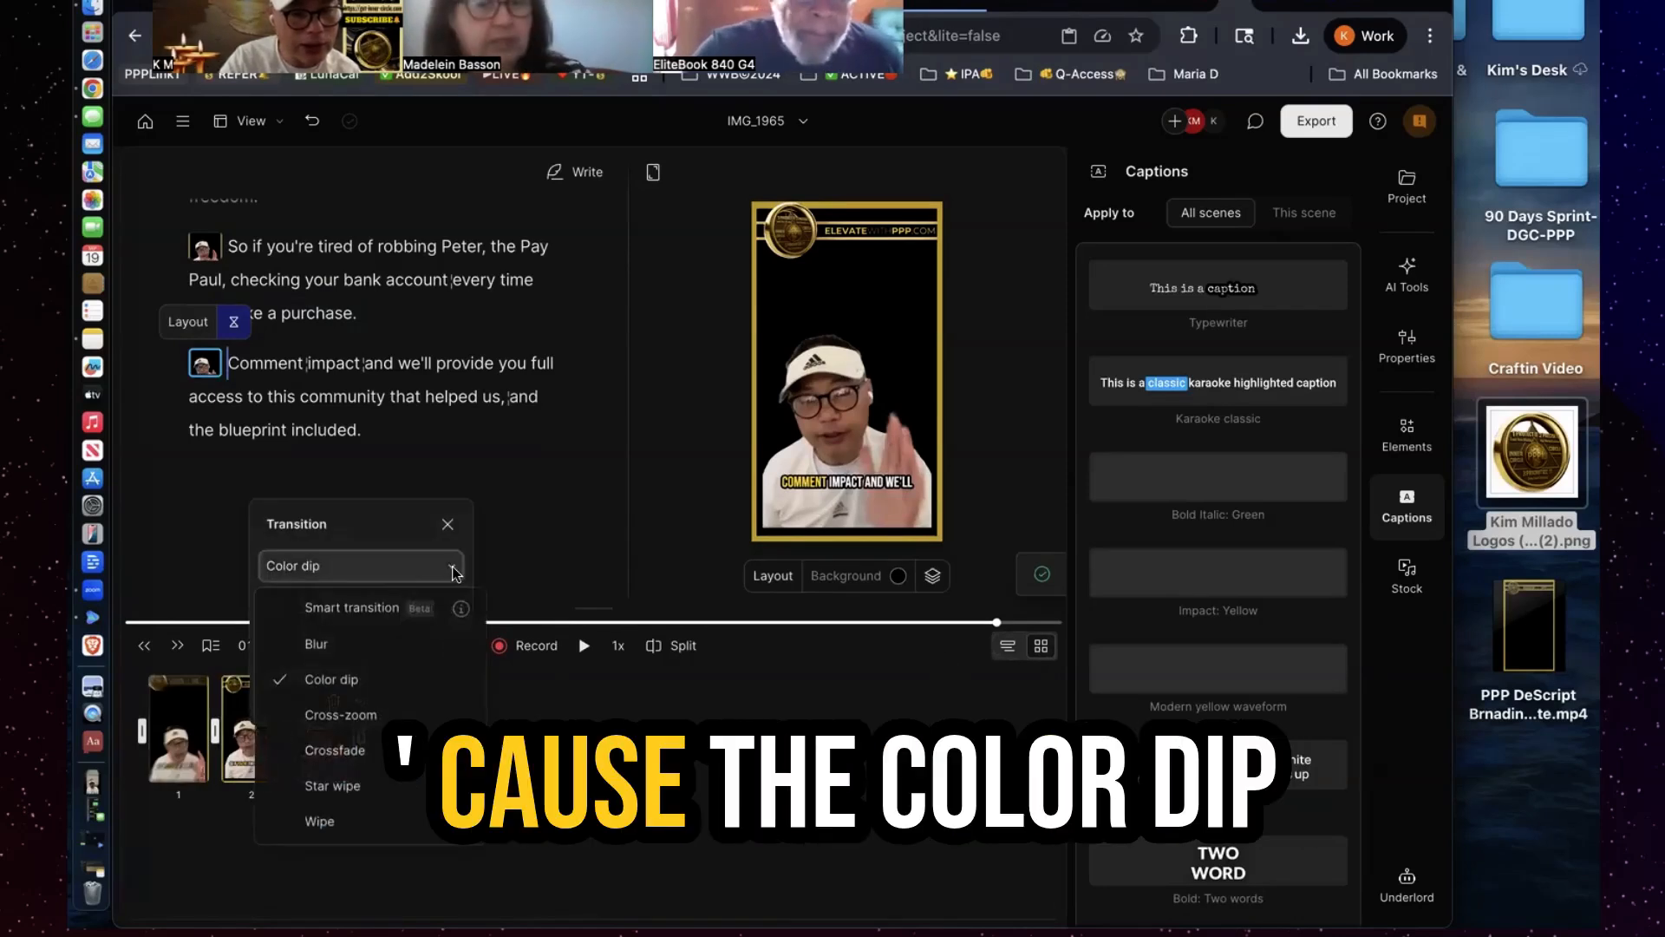
{"action": "left_click", "coordinate": [412, 715]}
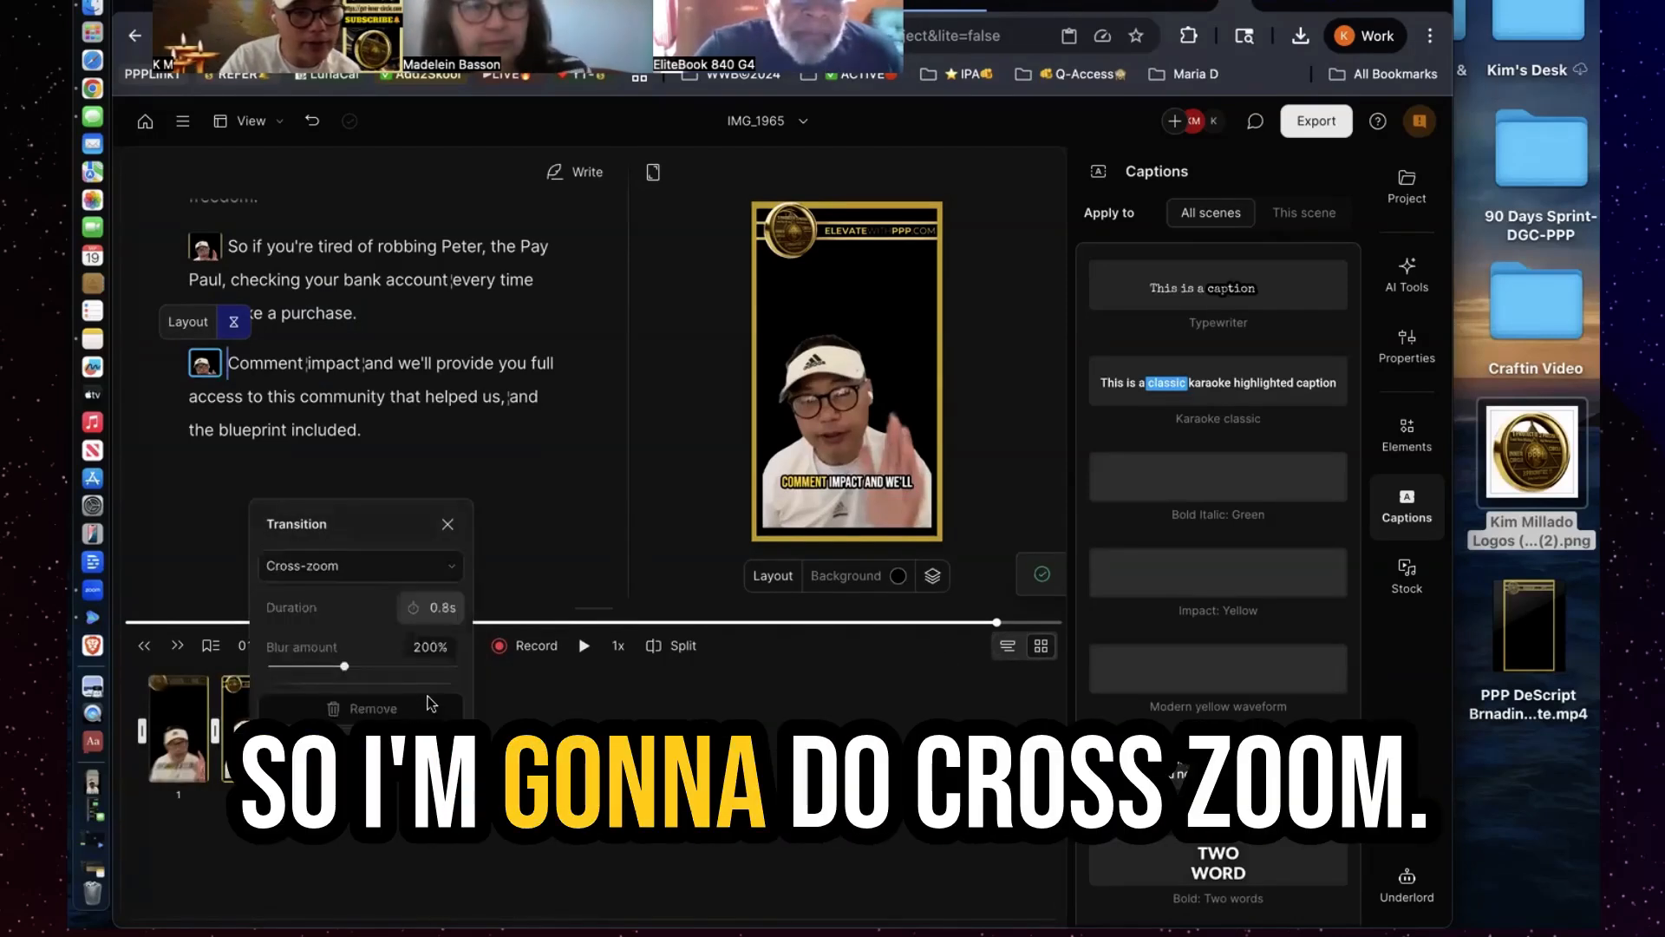
{"action": "left_click", "coordinate": [431, 649]}
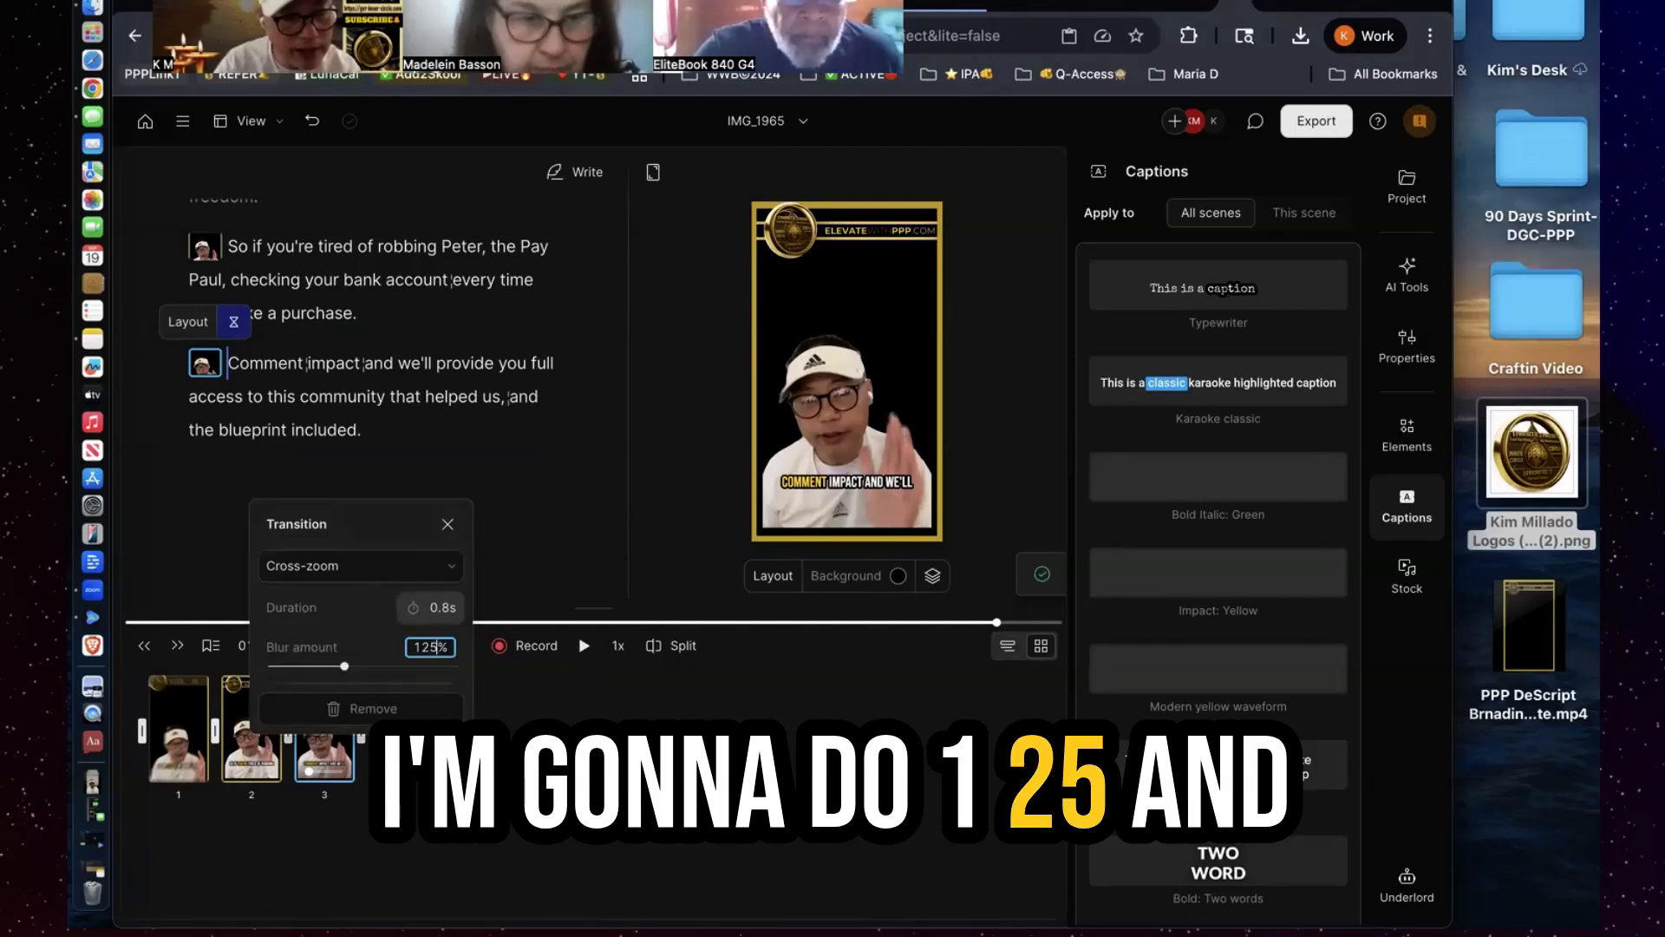
Add a Color dip transition between scenes 2 and 3 in the yellow brand color ffe26a and return to the timeline
{"action": "left_click", "coordinate": [287, 737]}
{"action": "left_click", "coordinate": [215, 731]}
{"action": "left_click", "coordinate": [286, 524]}
{"action": "left_click", "coordinate": [296, 642]}
{"action": "left_click", "coordinate": [374, 608]}
{"action": "left_click", "coordinate": [502, 708]}
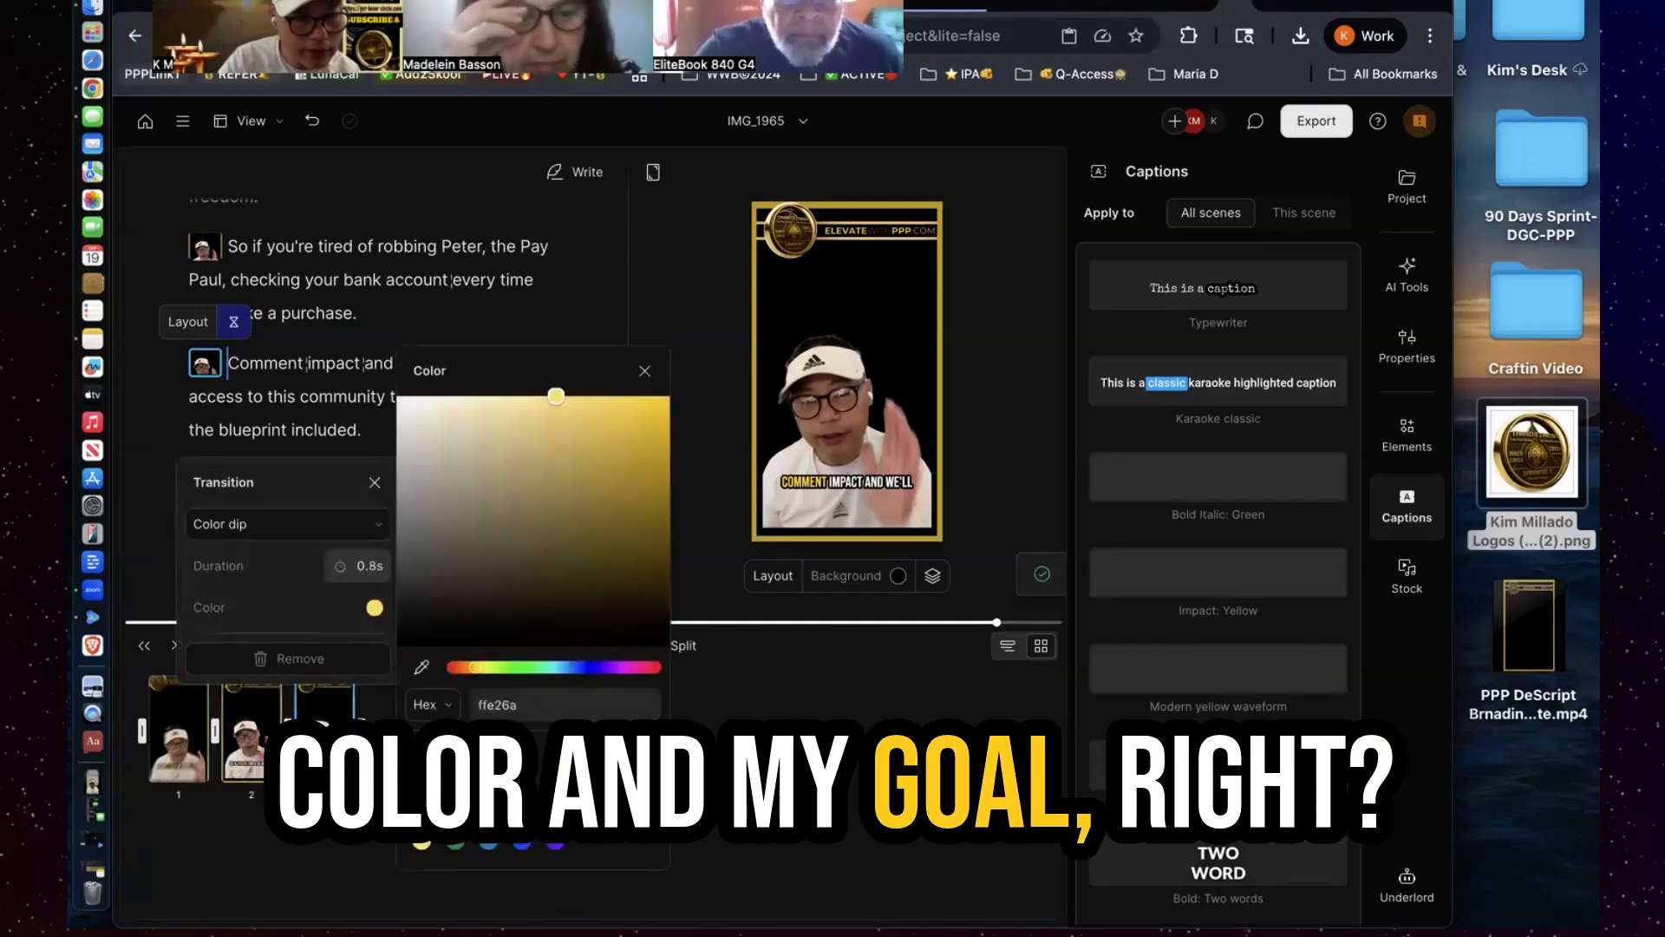
{"action": "left_click", "coordinate": [512, 772]}
{"action": "left_click", "coordinate": [537, 548]}
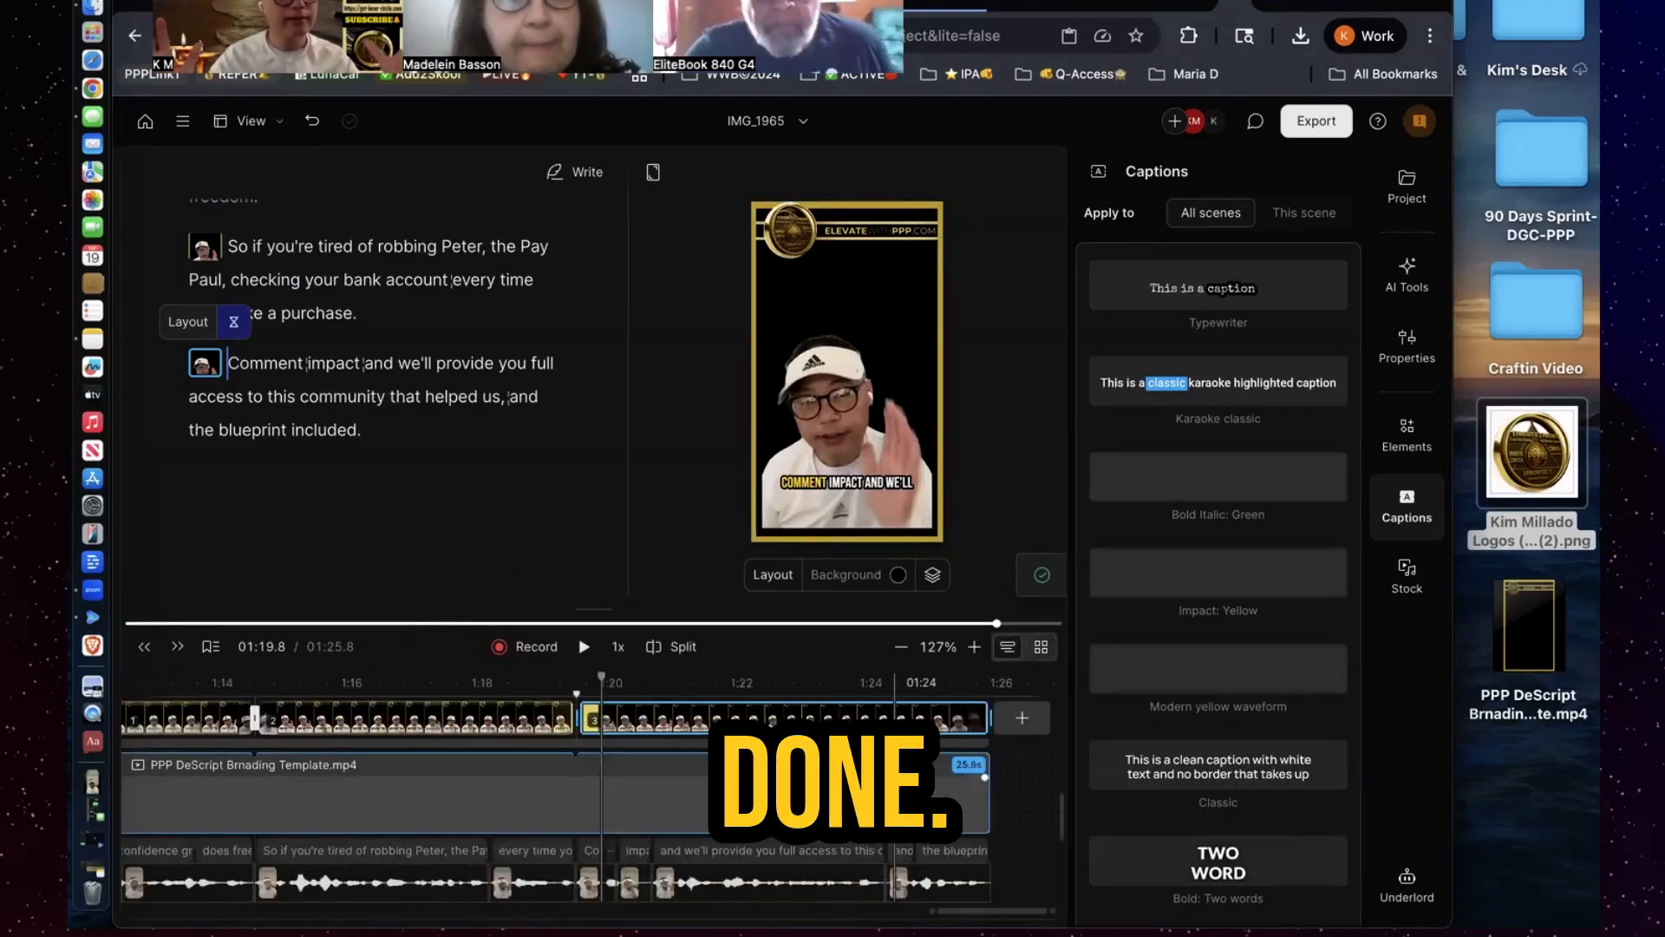
Add a filled rectangle to scene 2 and stretch it across the frame's inner width just below the branded header
{"action": "left_click", "coordinate": [490, 718]}
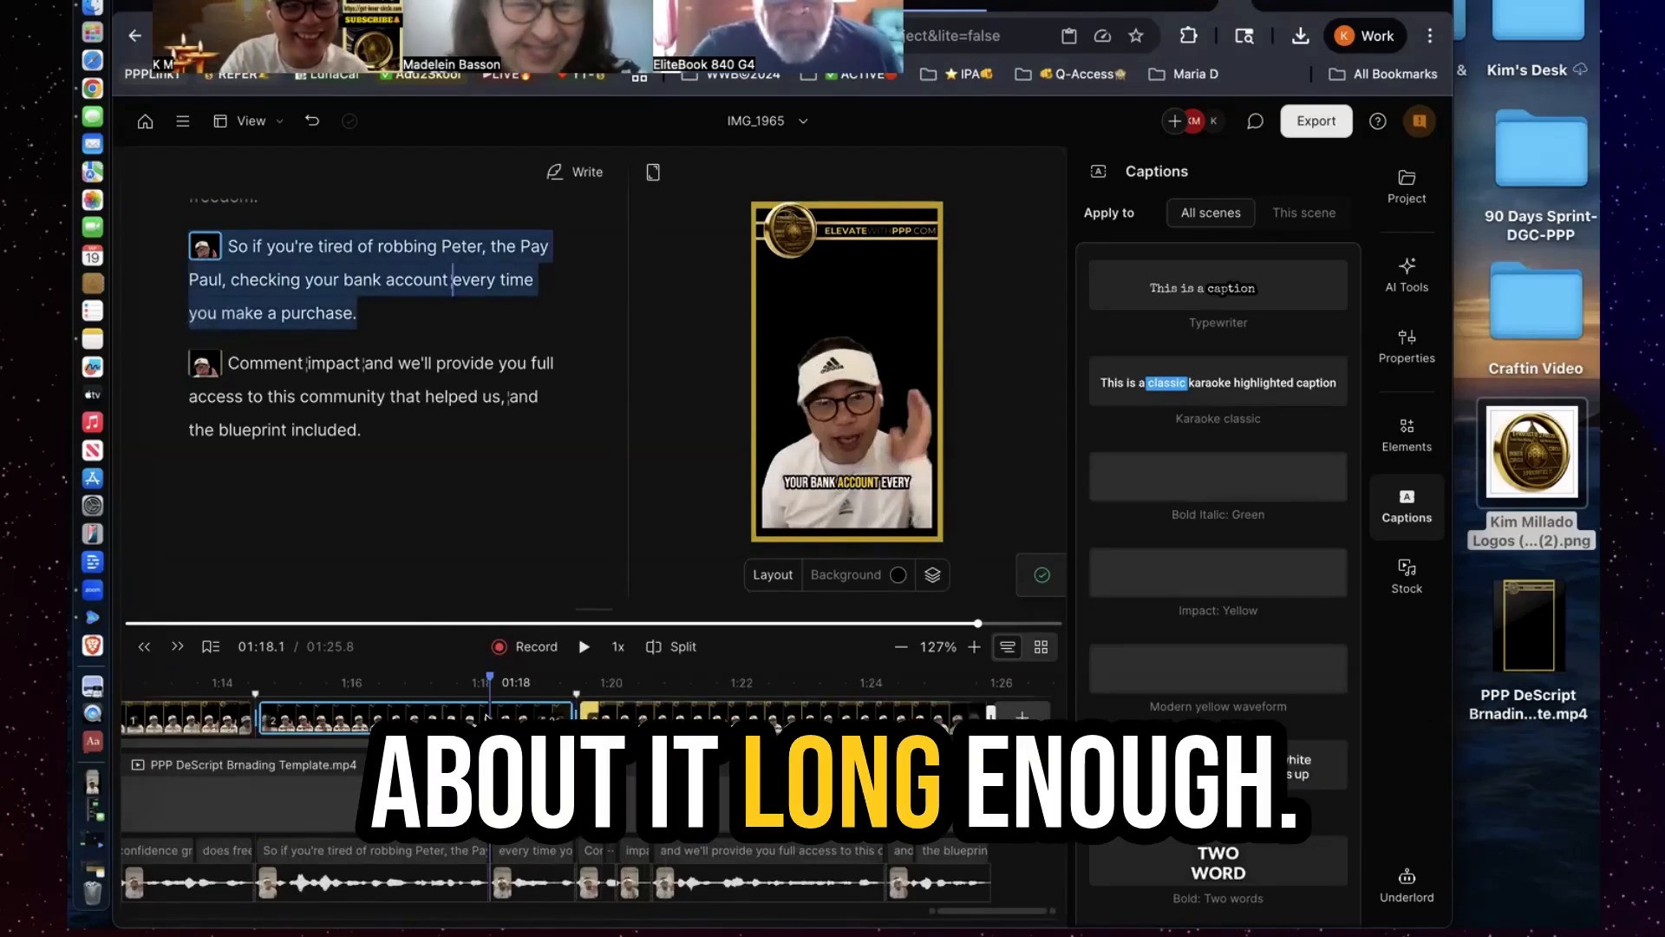
{"action": "left_click", "coordinate": [1407, 439]}
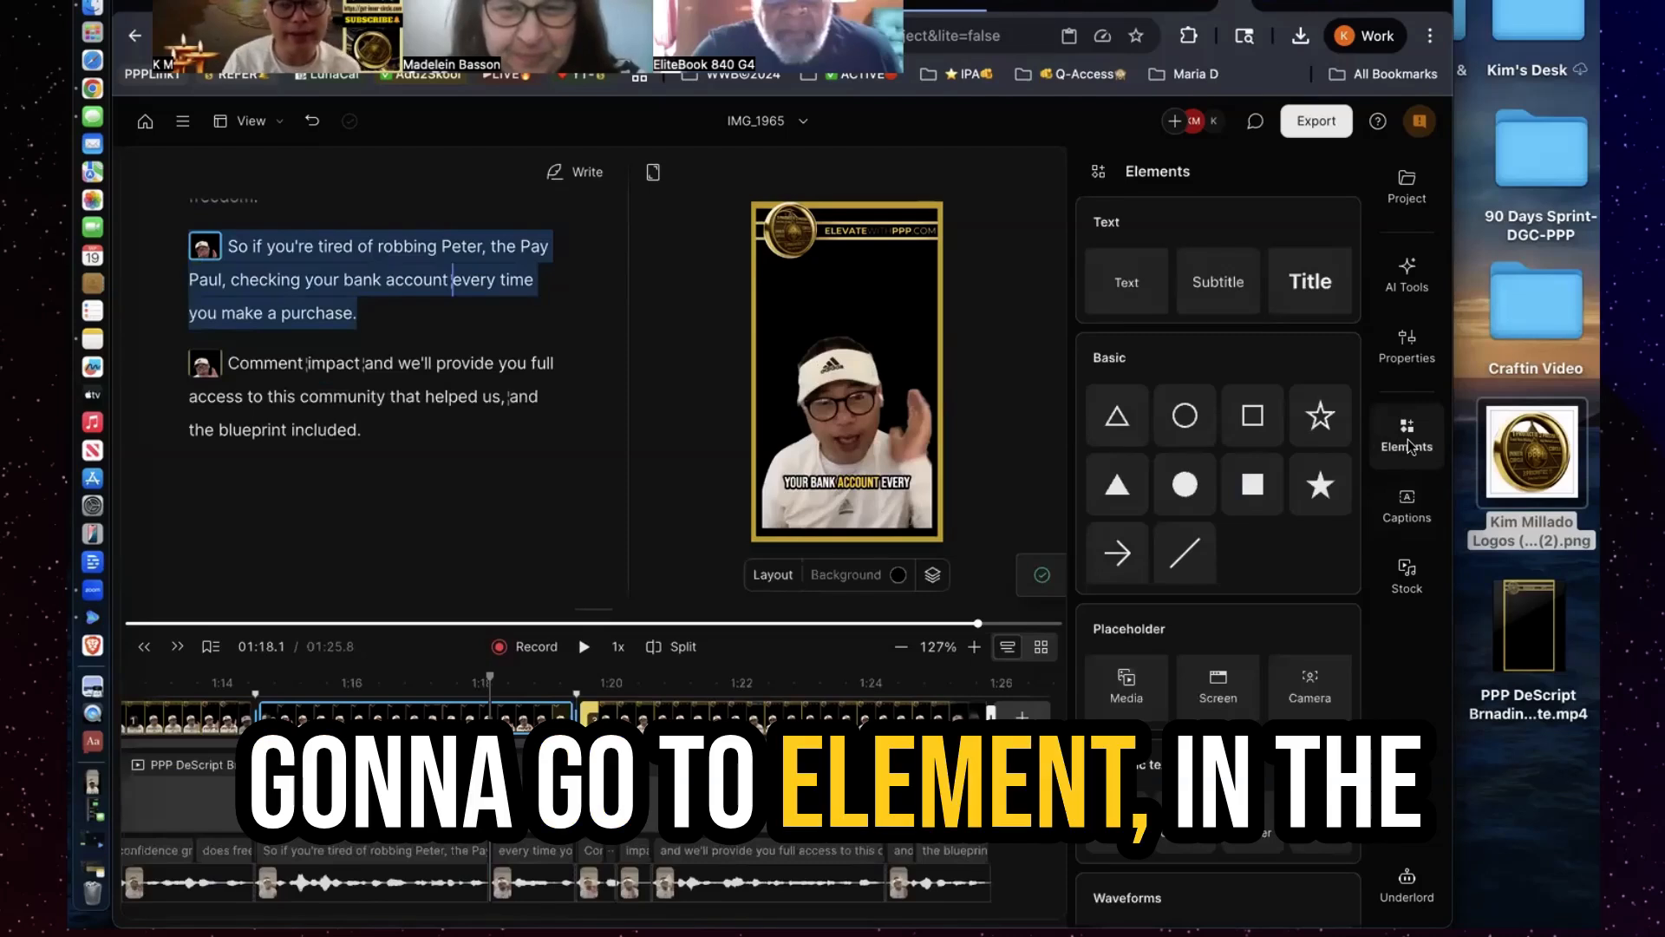
{"action": "left_click", "coordinate": [1259, 486]}
{"action": "left_click_drag", "start_coordinate": [869, 346], "coordinate": [836, 289]}
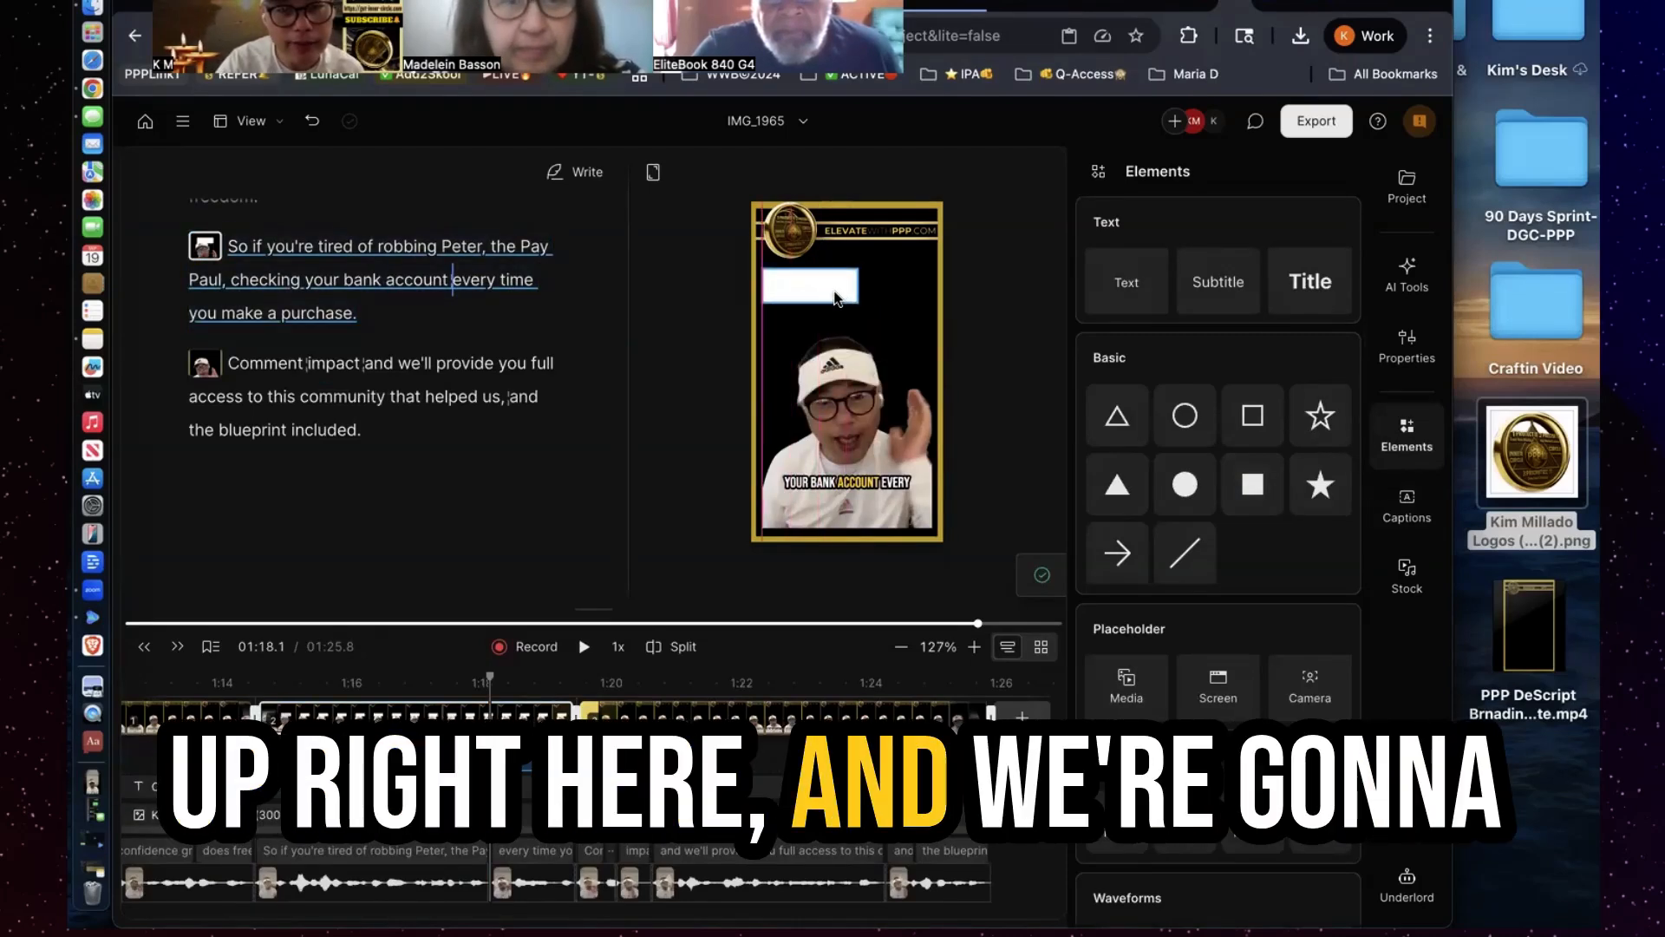
{"action": "left_click_drag", "start_coordinate": [831, 298], "coordinate": [933, 291]}
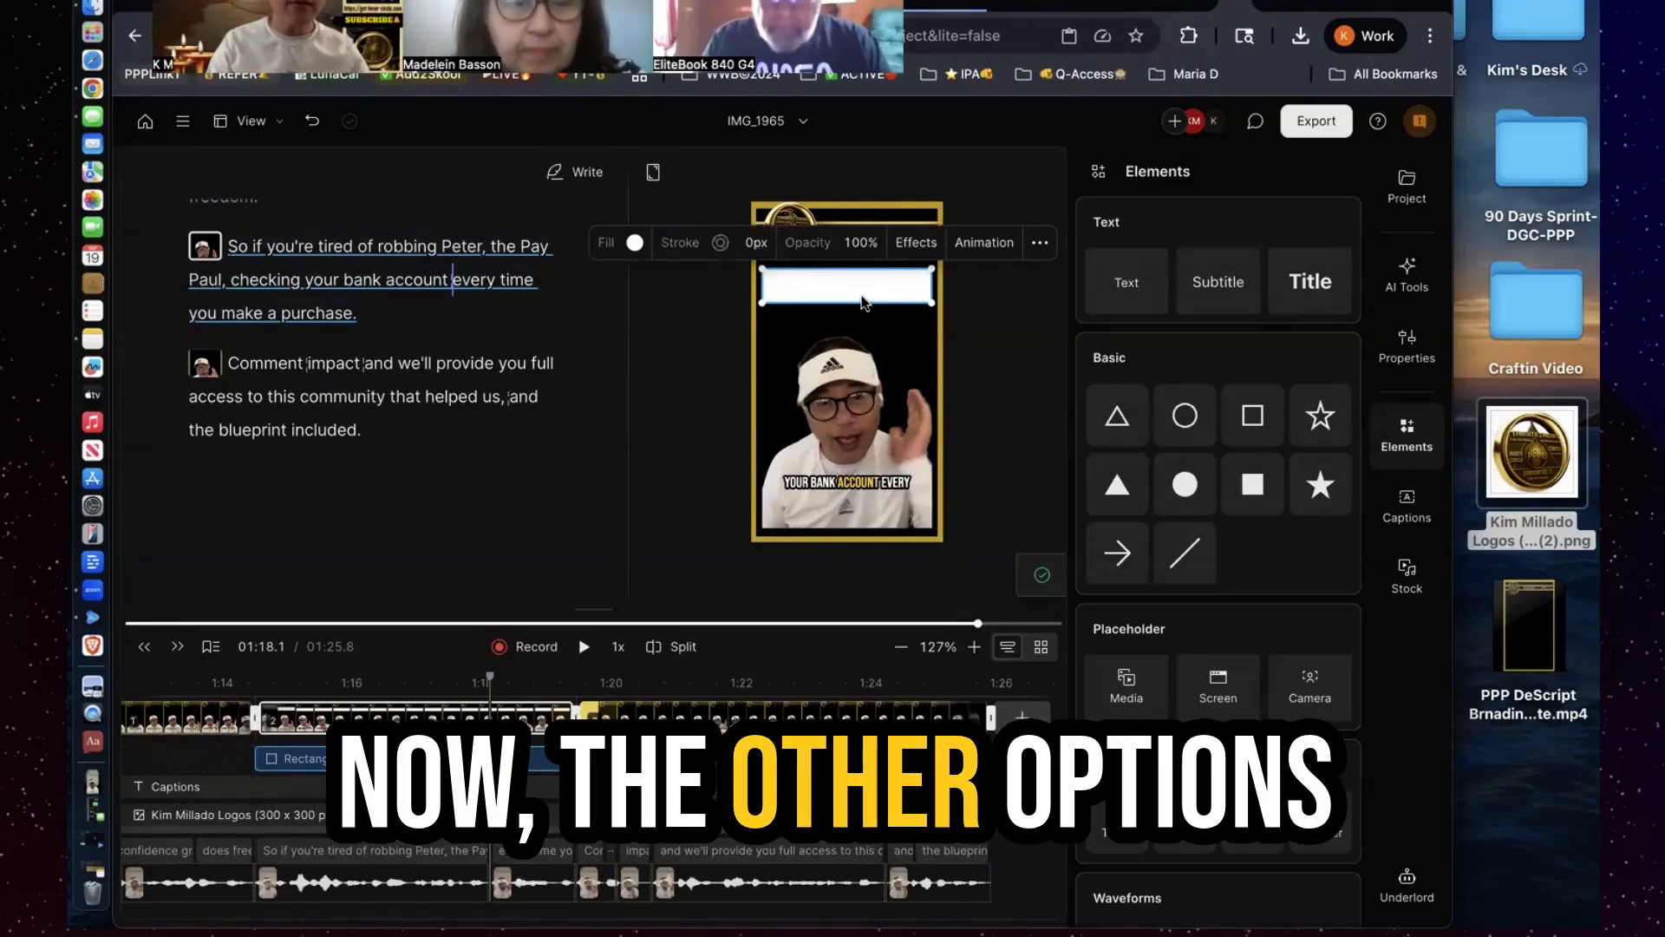
Fill the rectangle below the header with the saved yellow color and deselect it
{"action": "left_click", "coordinate": [635, 243]}
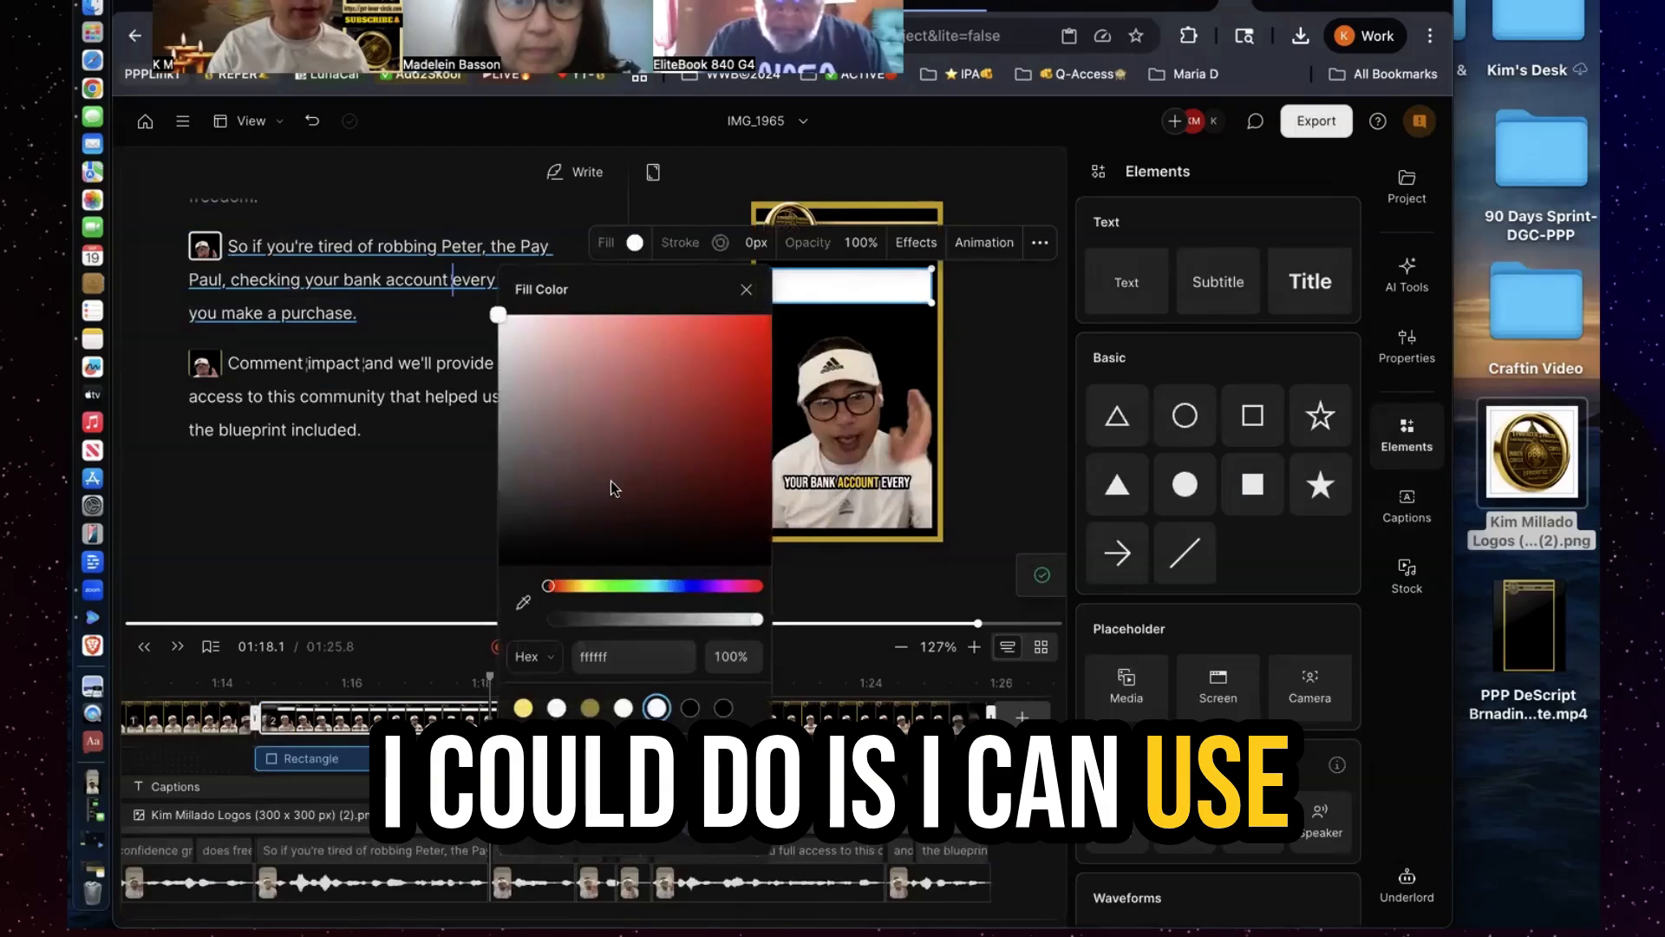
{"action": "left_click", "coordinate": [523, 708]}
{"action": "left_click", "coordinate": [980, 314]}
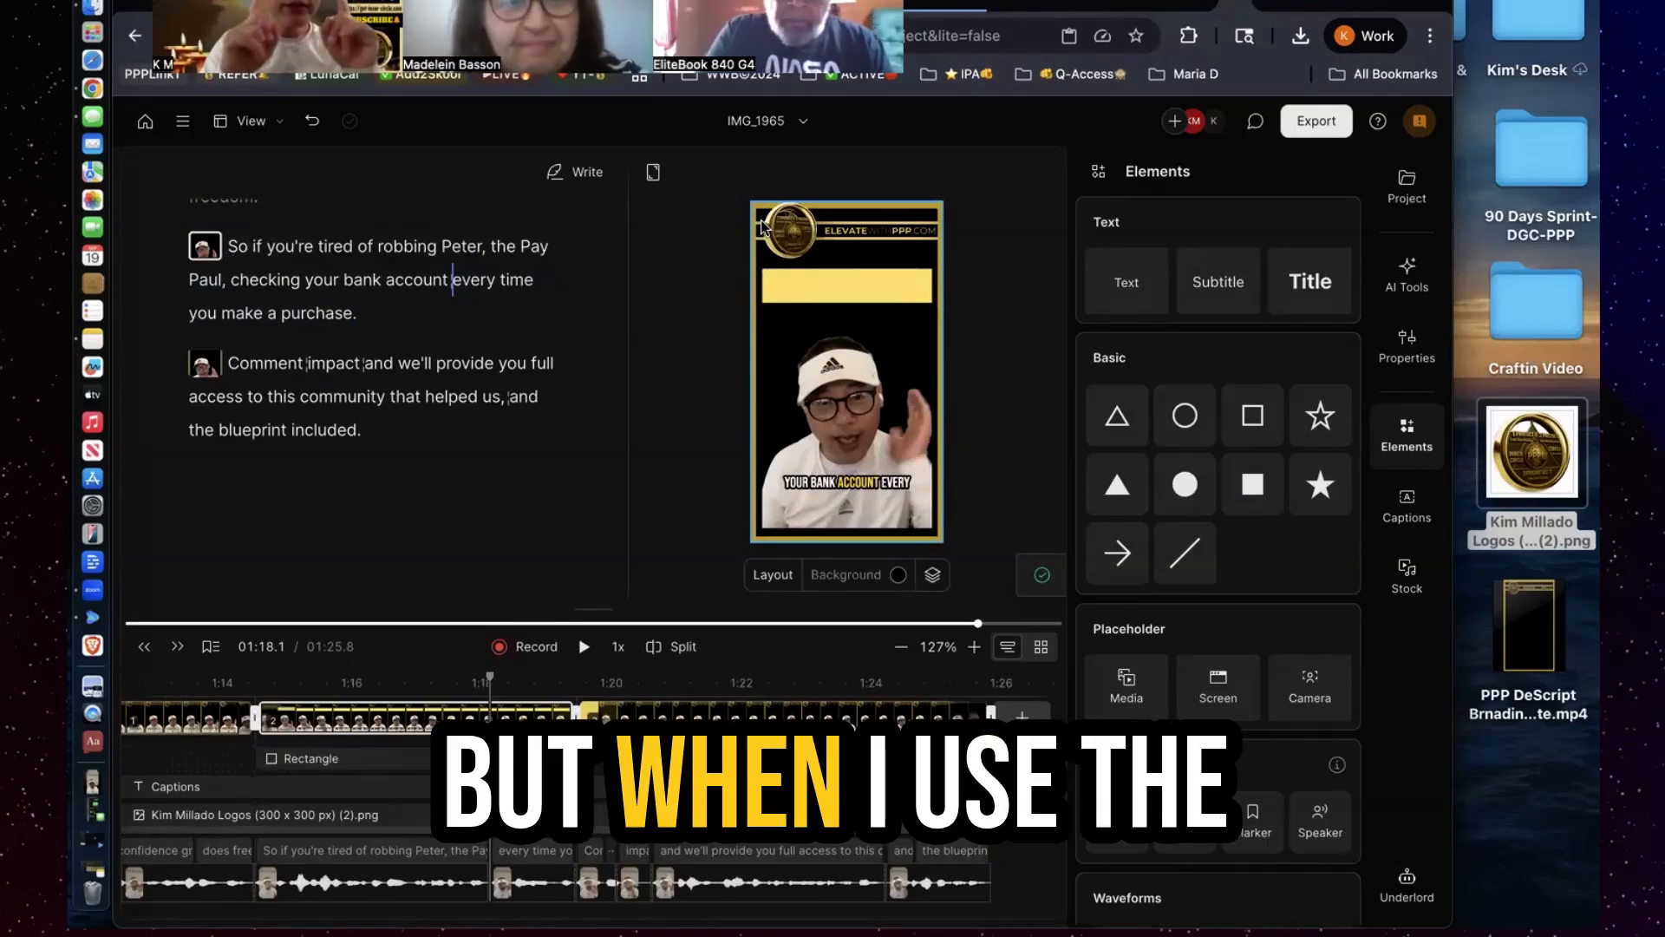
Add a Title text to scene 2, make it bold, and enter "Tired to rob Peter to pay Paul"
{"action": "left_click", "coordinate": [1310, 284]}
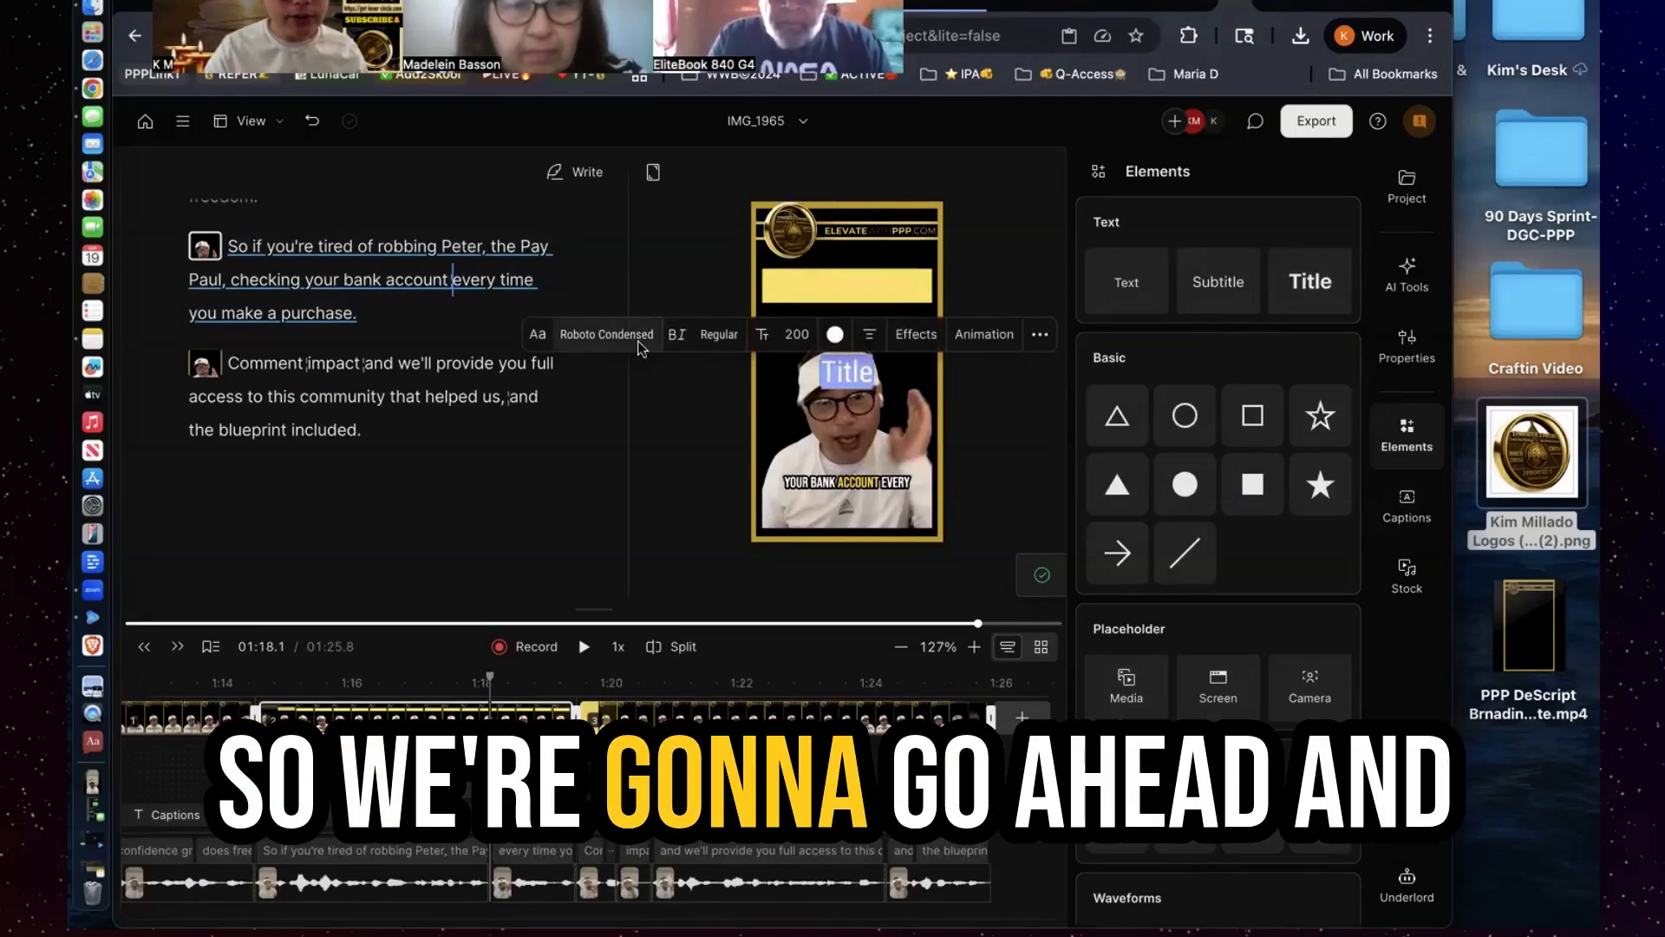
{"action": "left_click", "coordinate": [719, 335]}
{"action": "left_click", "coordinate": [749, 518]}
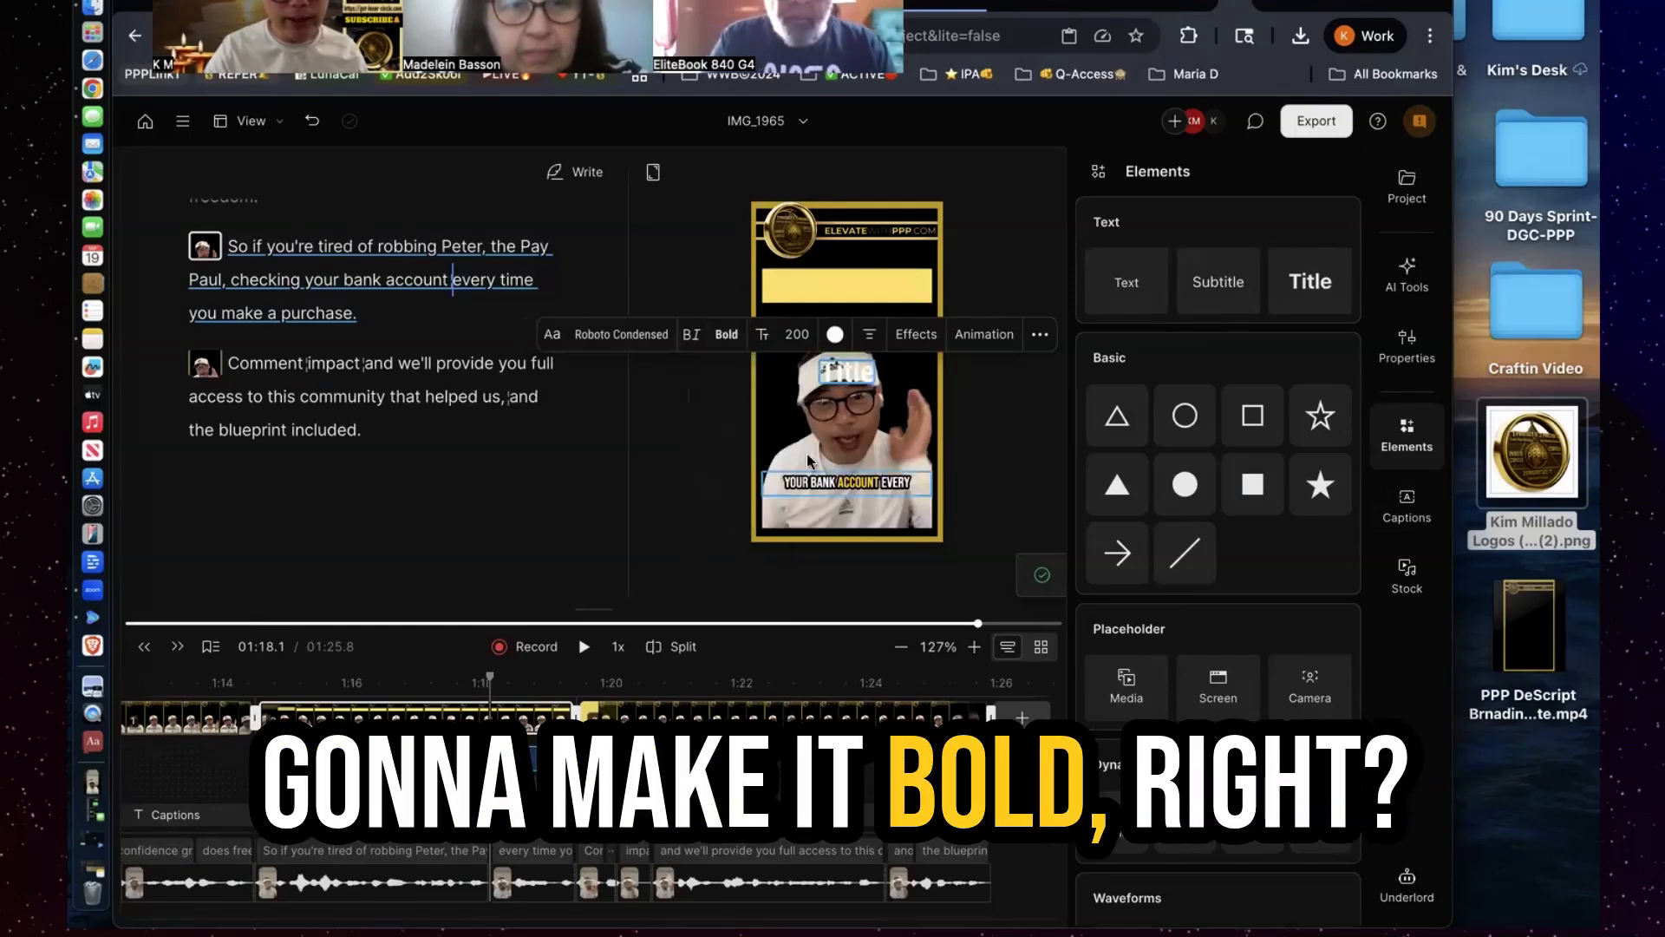
{"action": "key", "text": "space"}
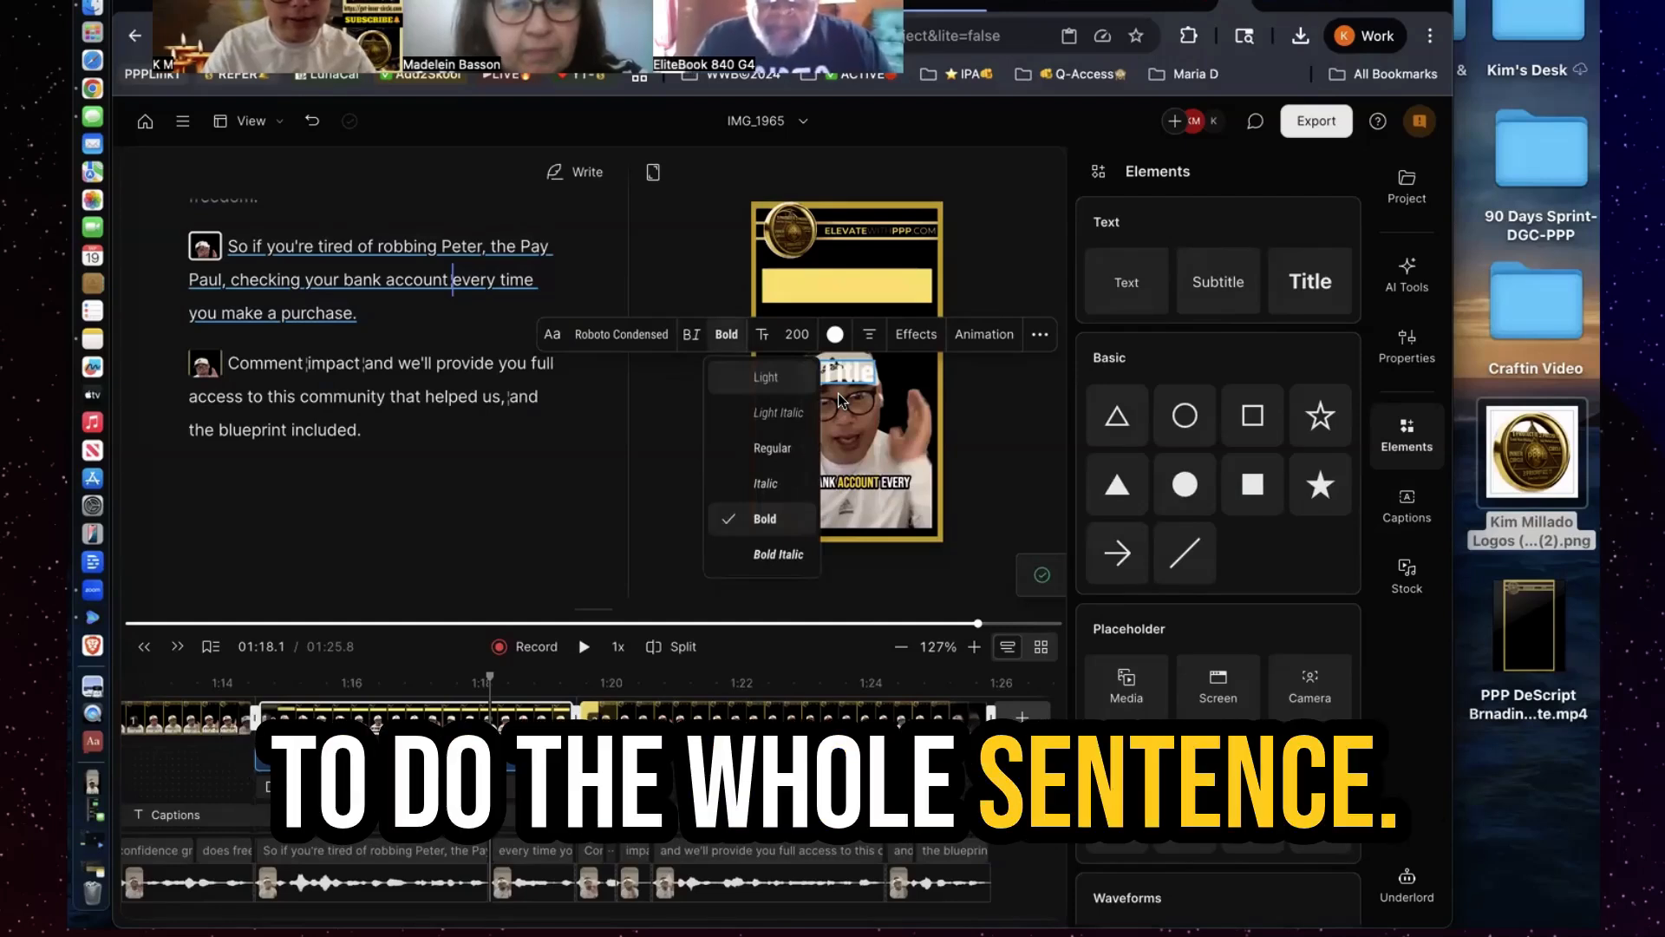
{"action": "key", "text": "Escape"}
{"action": "type", "text": "ired to ro"}
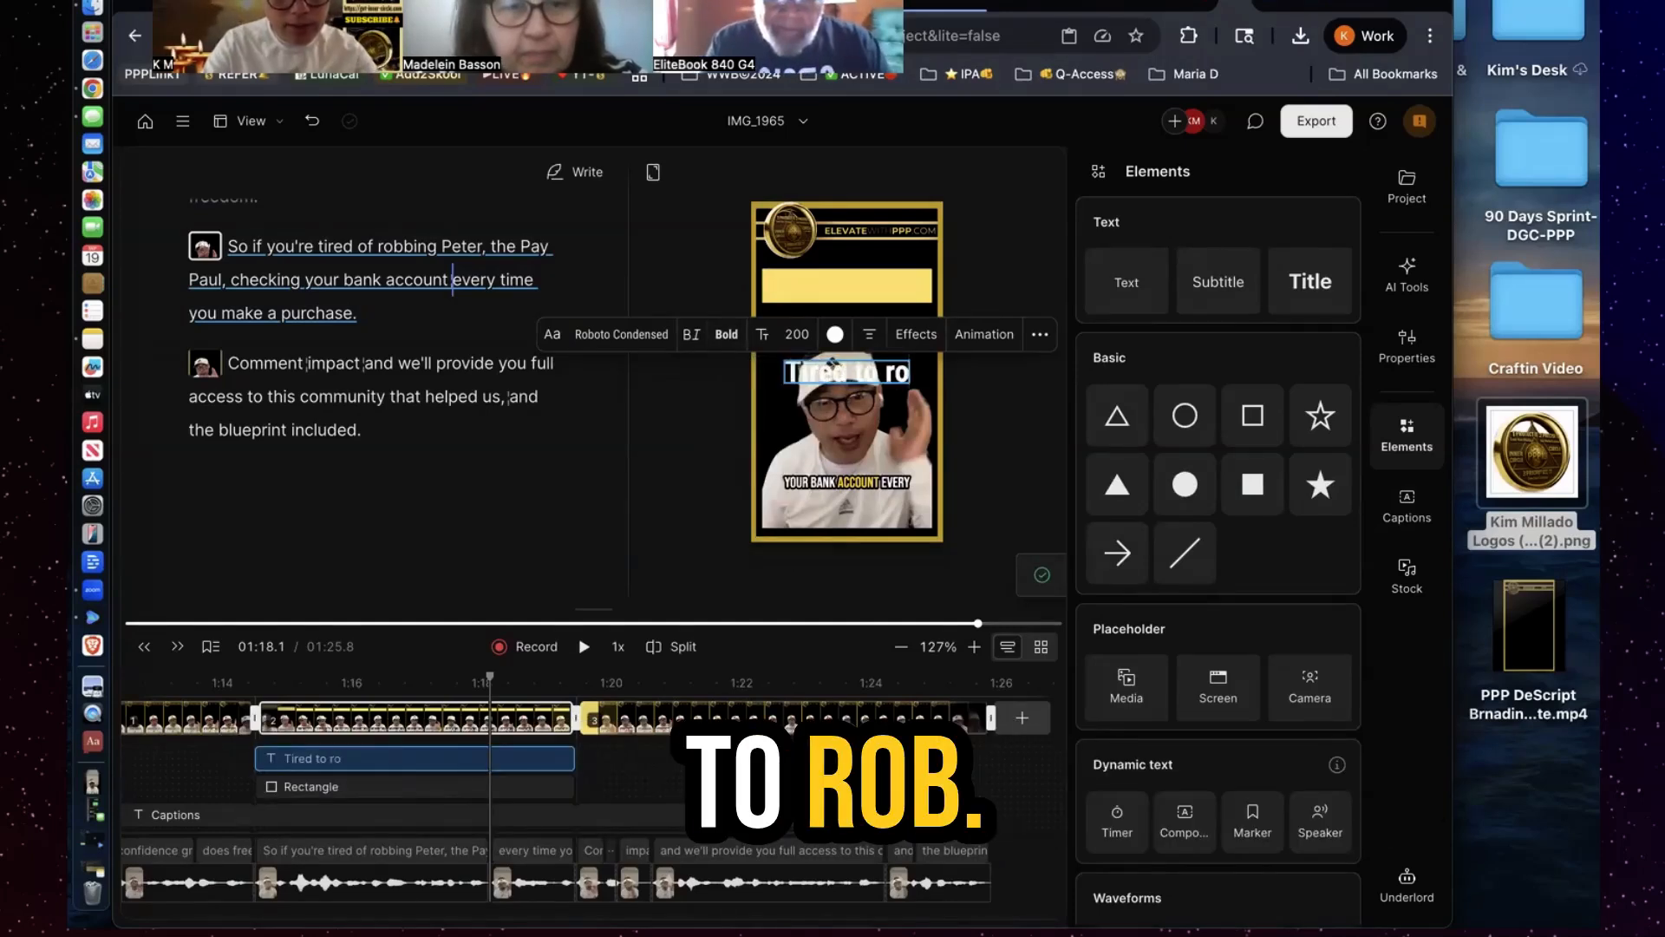
{"action": "type", "text": "b Peter to pay Paul"}
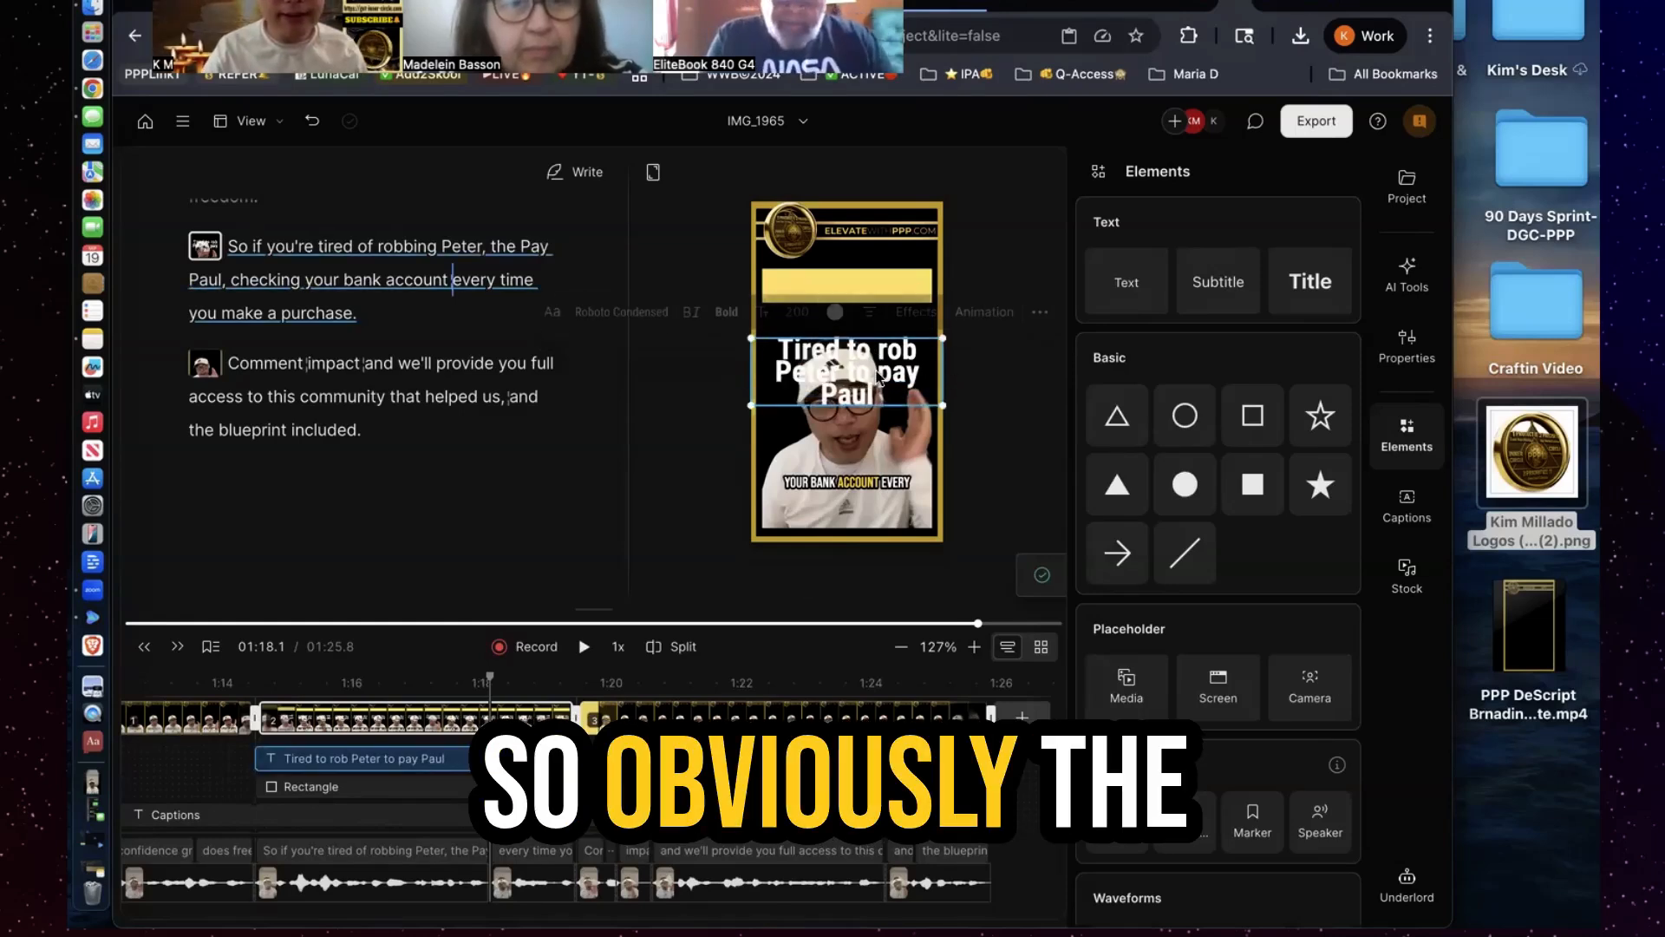
Set the title's font size to 100 and move the title up onto the yellow rectangle
{"action": "left_click", "coordinate": [799, 319]}
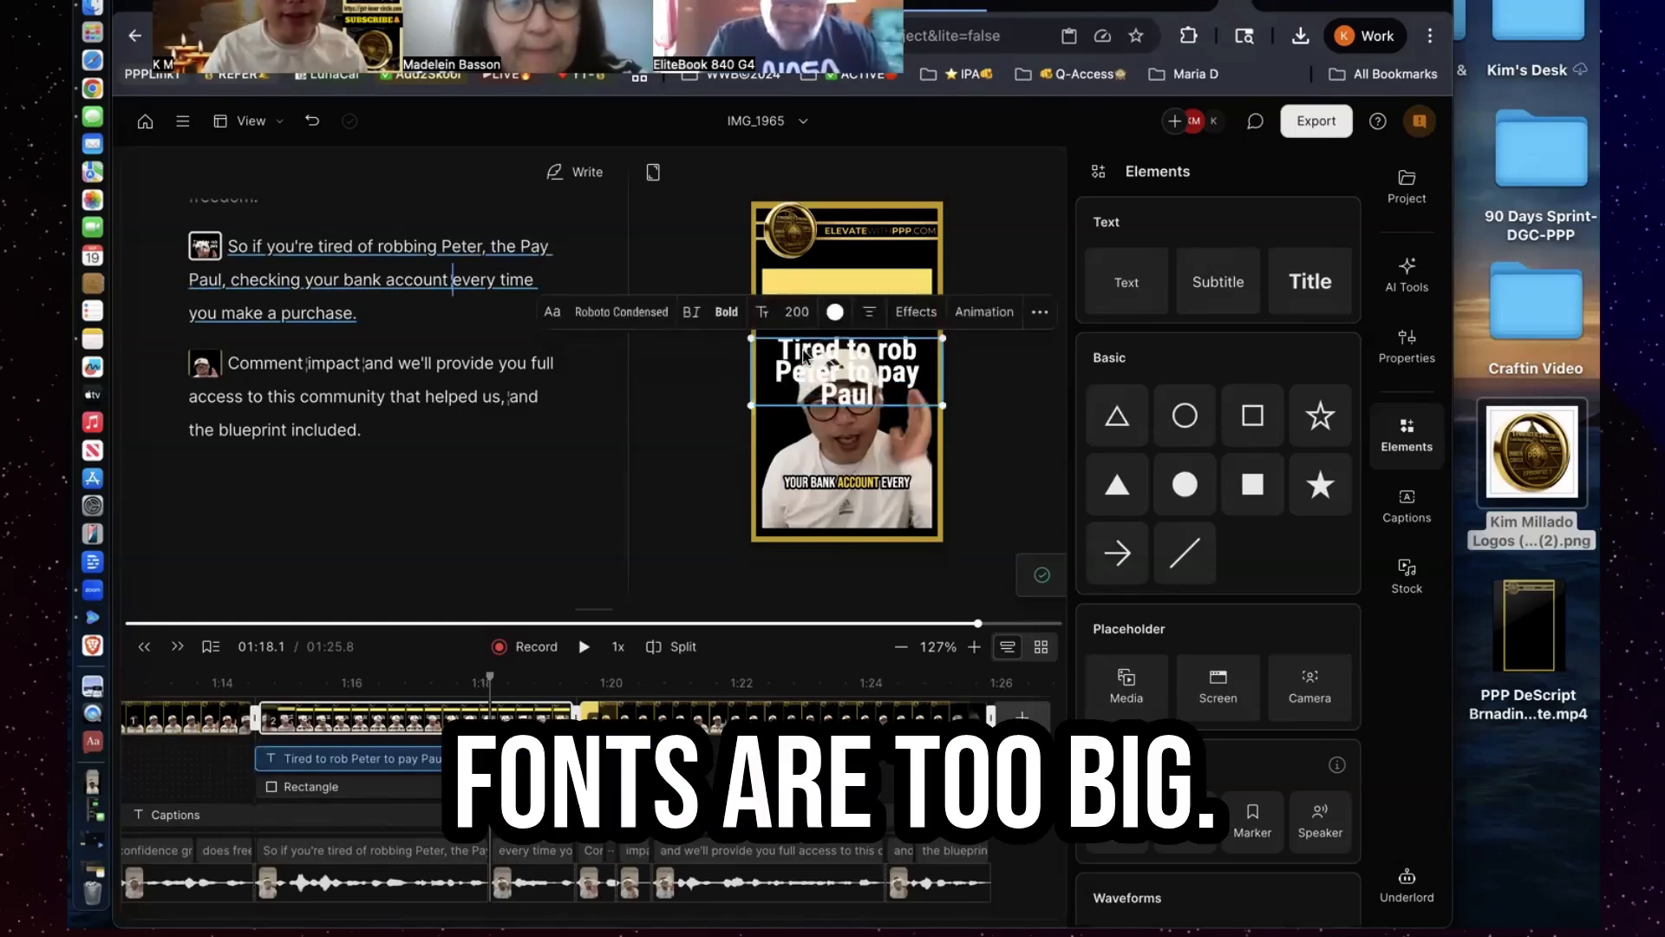
{"action": "type", "text": "1"}
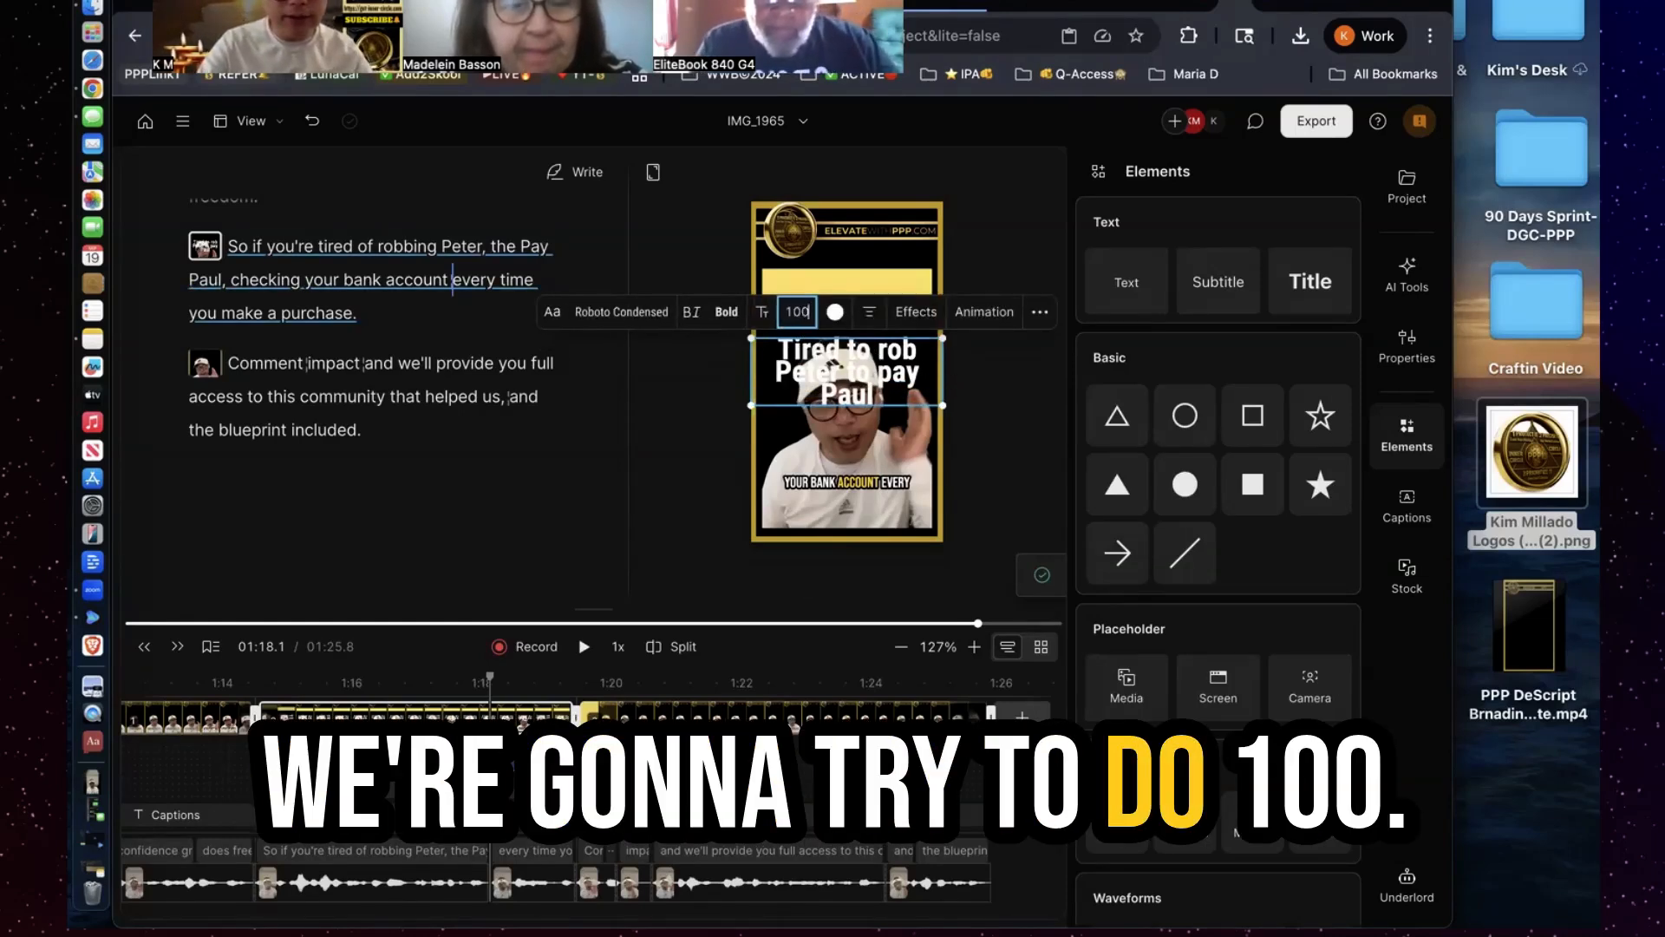
{"action": "key", "text": "Return"}
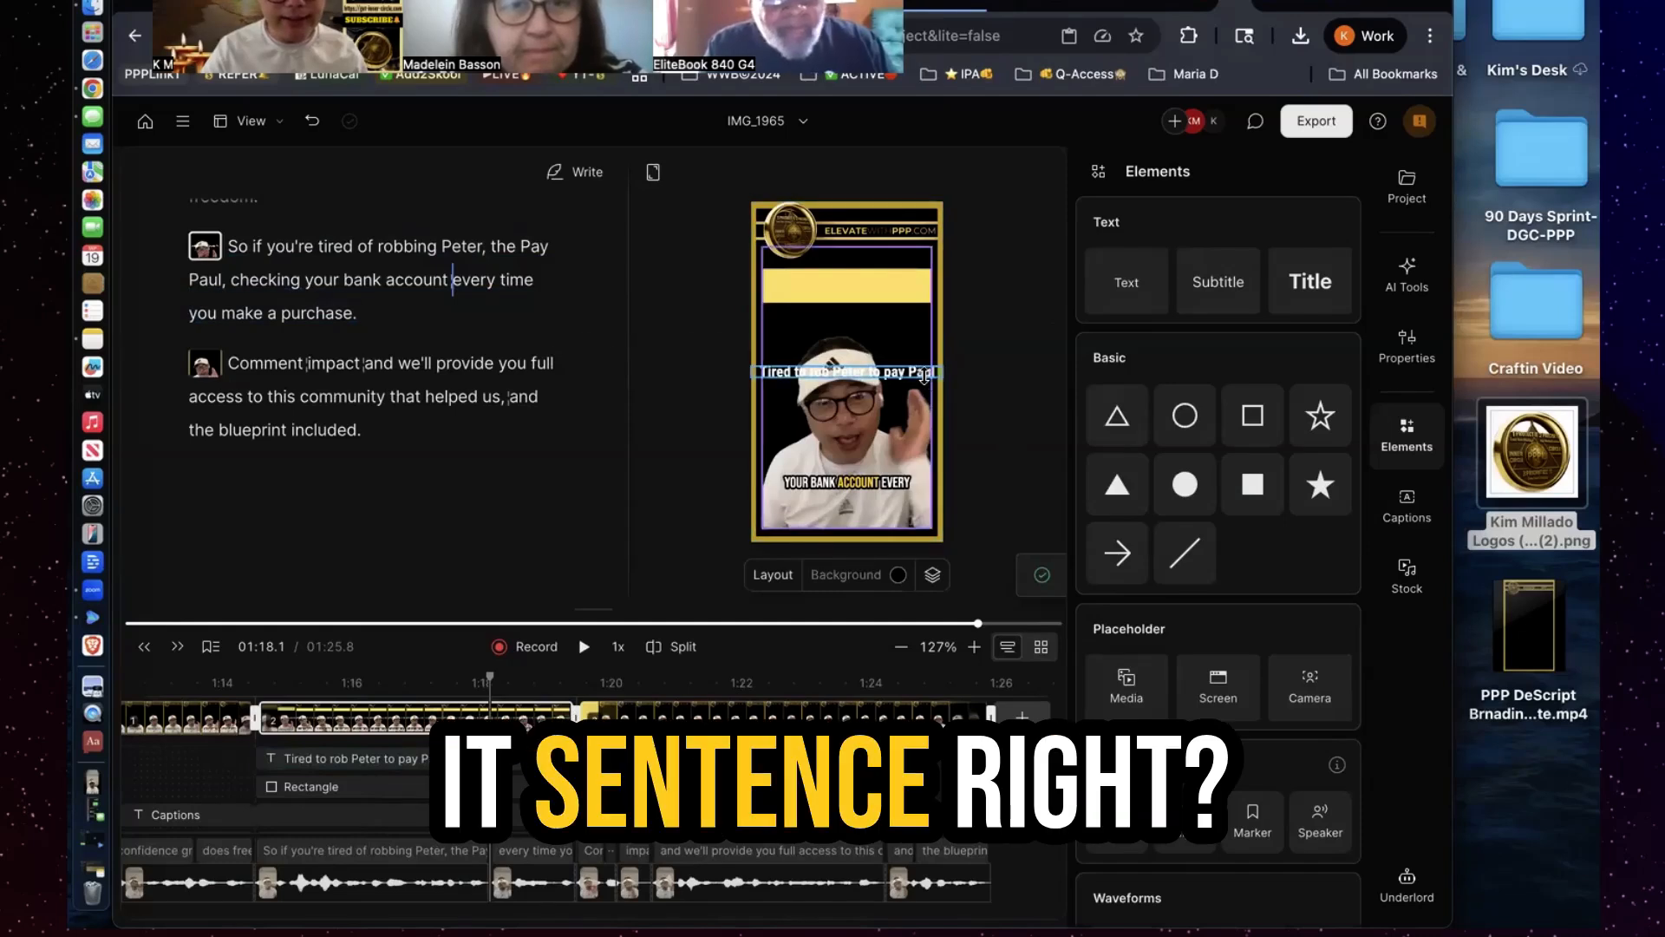
{"action": "left_click", "coordinate": [978, 402]}
{"action": "left_click", "coordinate": [922, 376]}
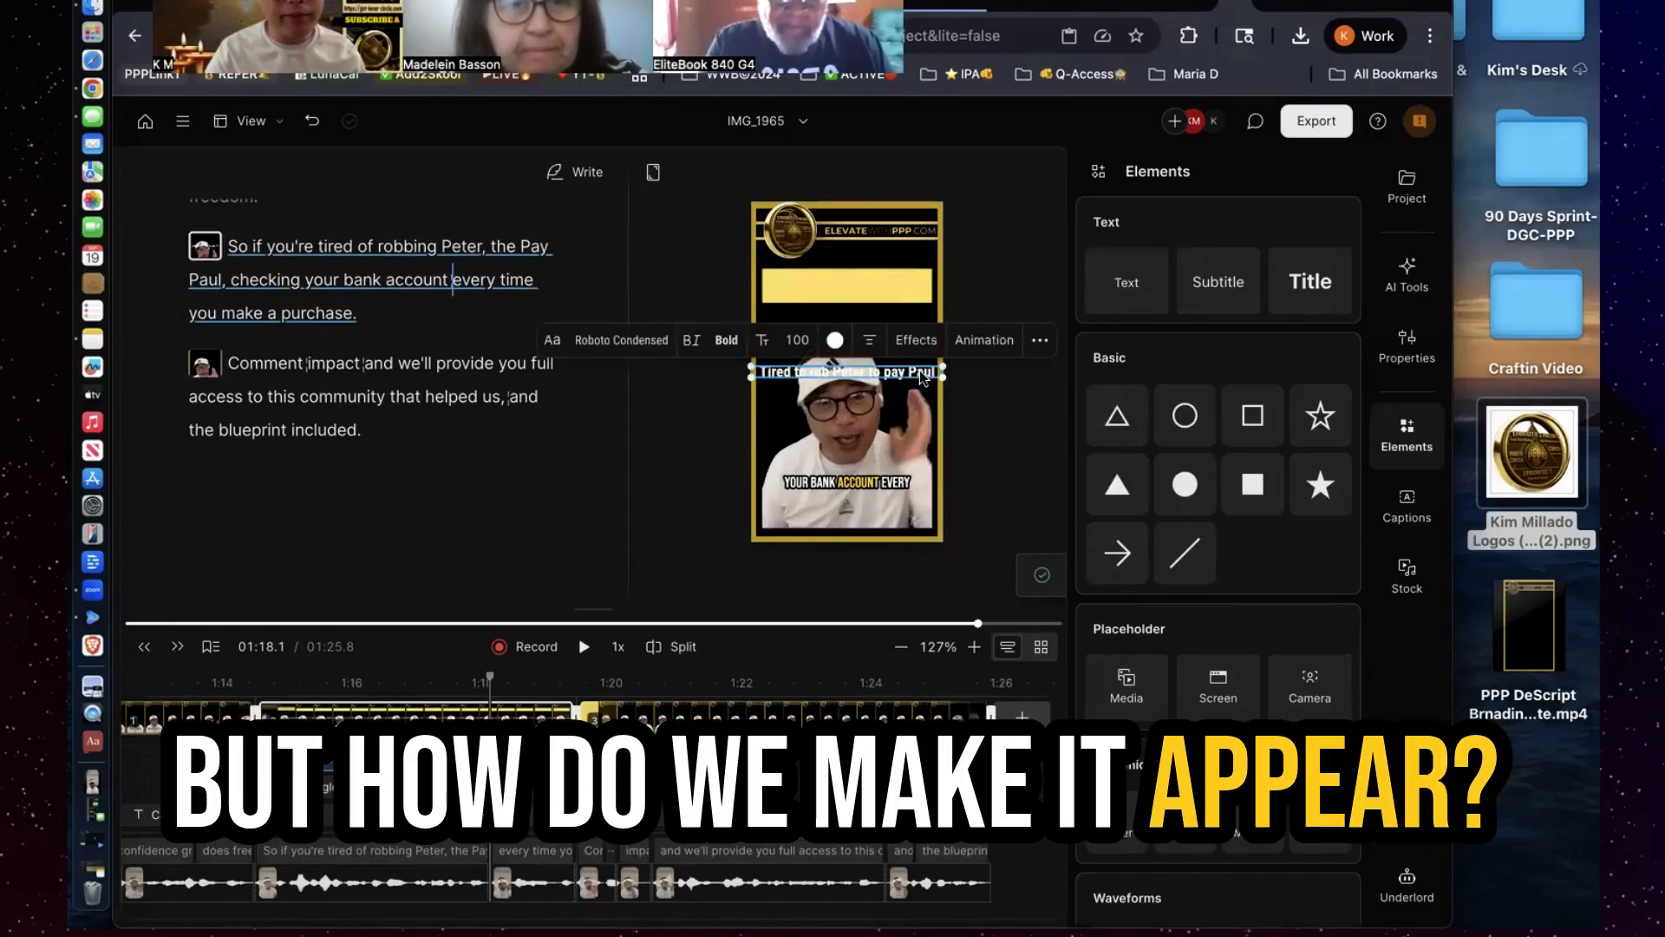
{"action": "left_click_drag", "start_coordinate": [922, 375], "coordinate": [917, 279]}
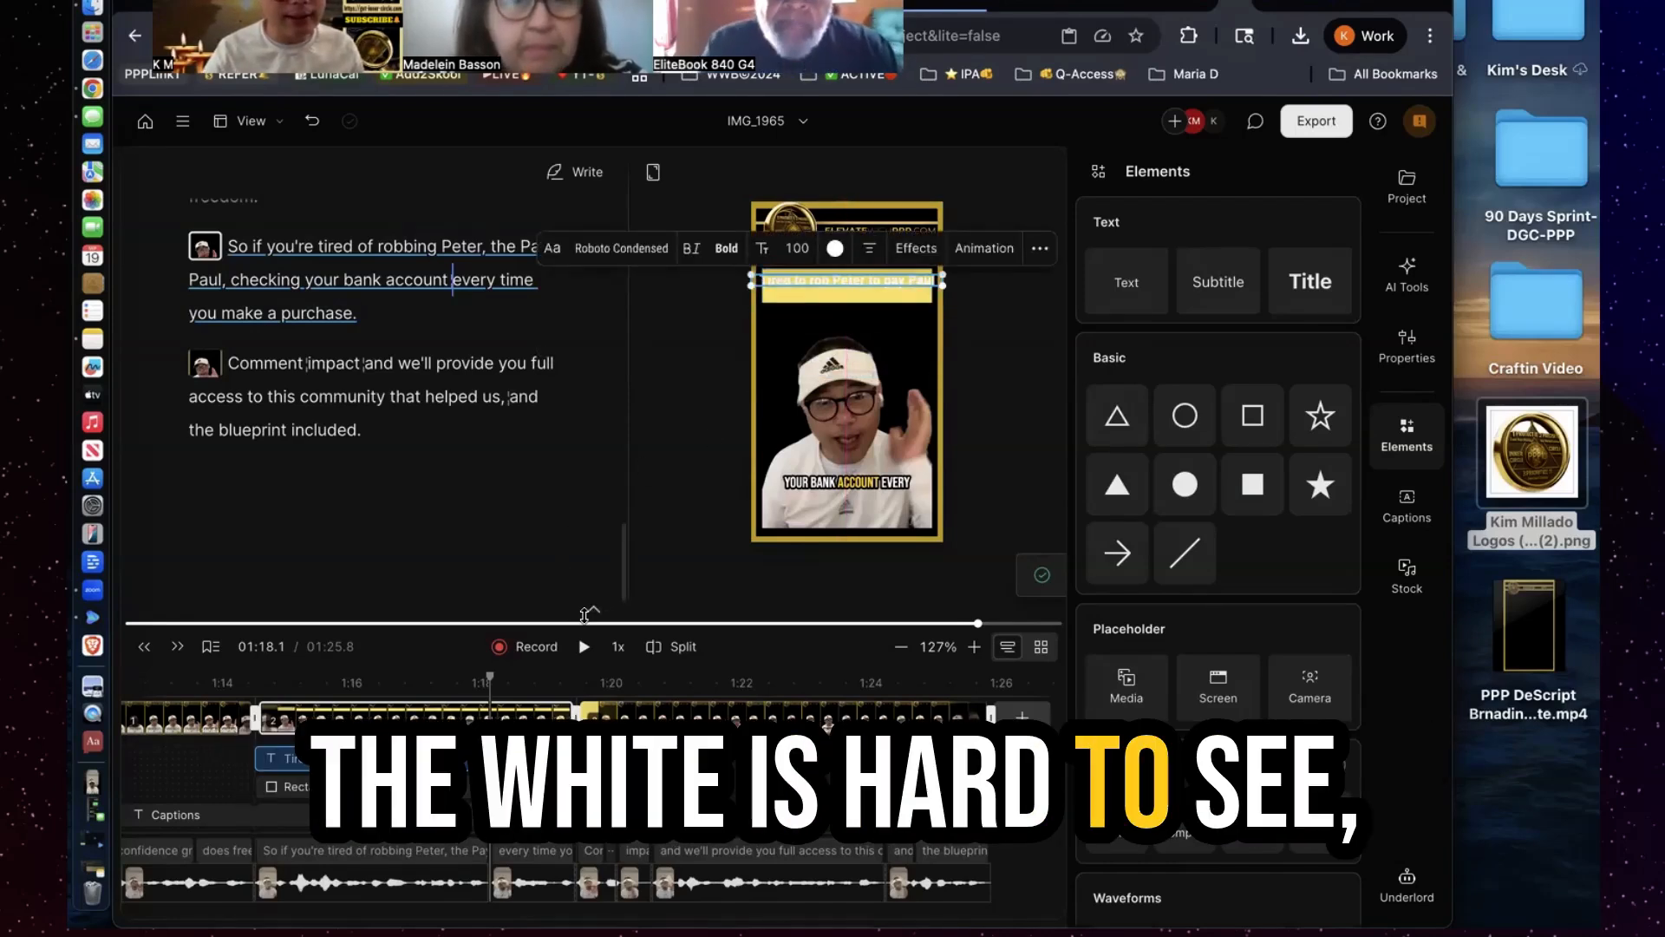
Enlarge the title text to size 150 and narrow its text box to the yellow rectangle's width
{"action": "left_click_drag", "start_coordinate": [592, 610], "coordinate": [621, 887]}
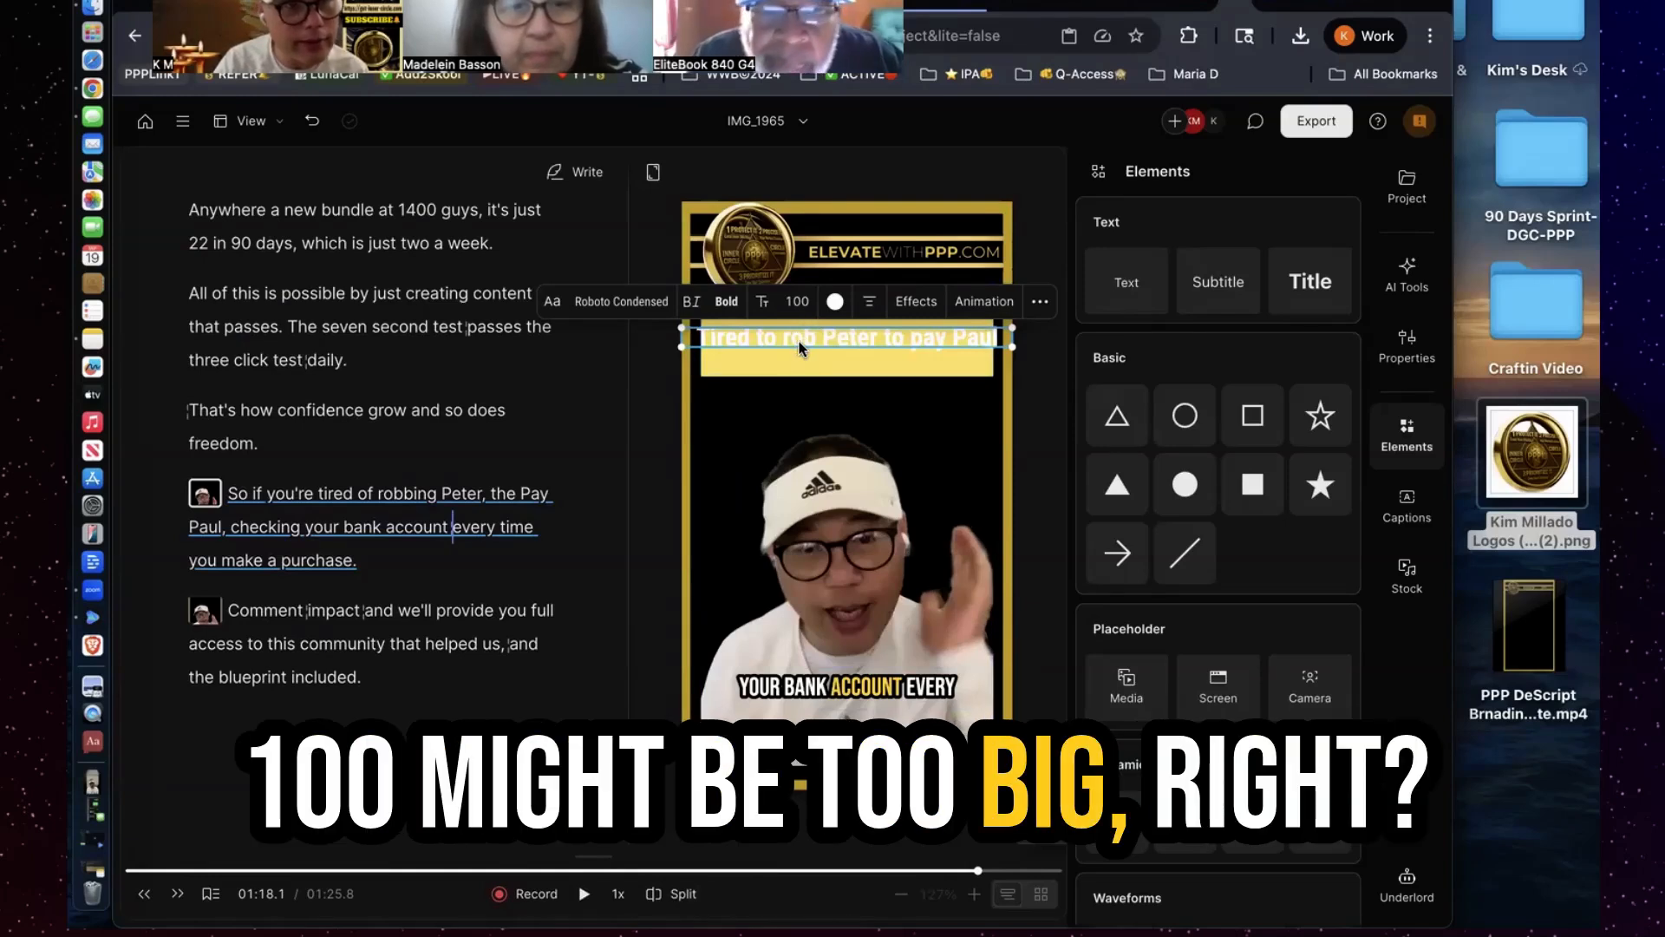
{"action": "left_click", "coordinate": [798, 302]}
{"action": "type", "text": "12"}
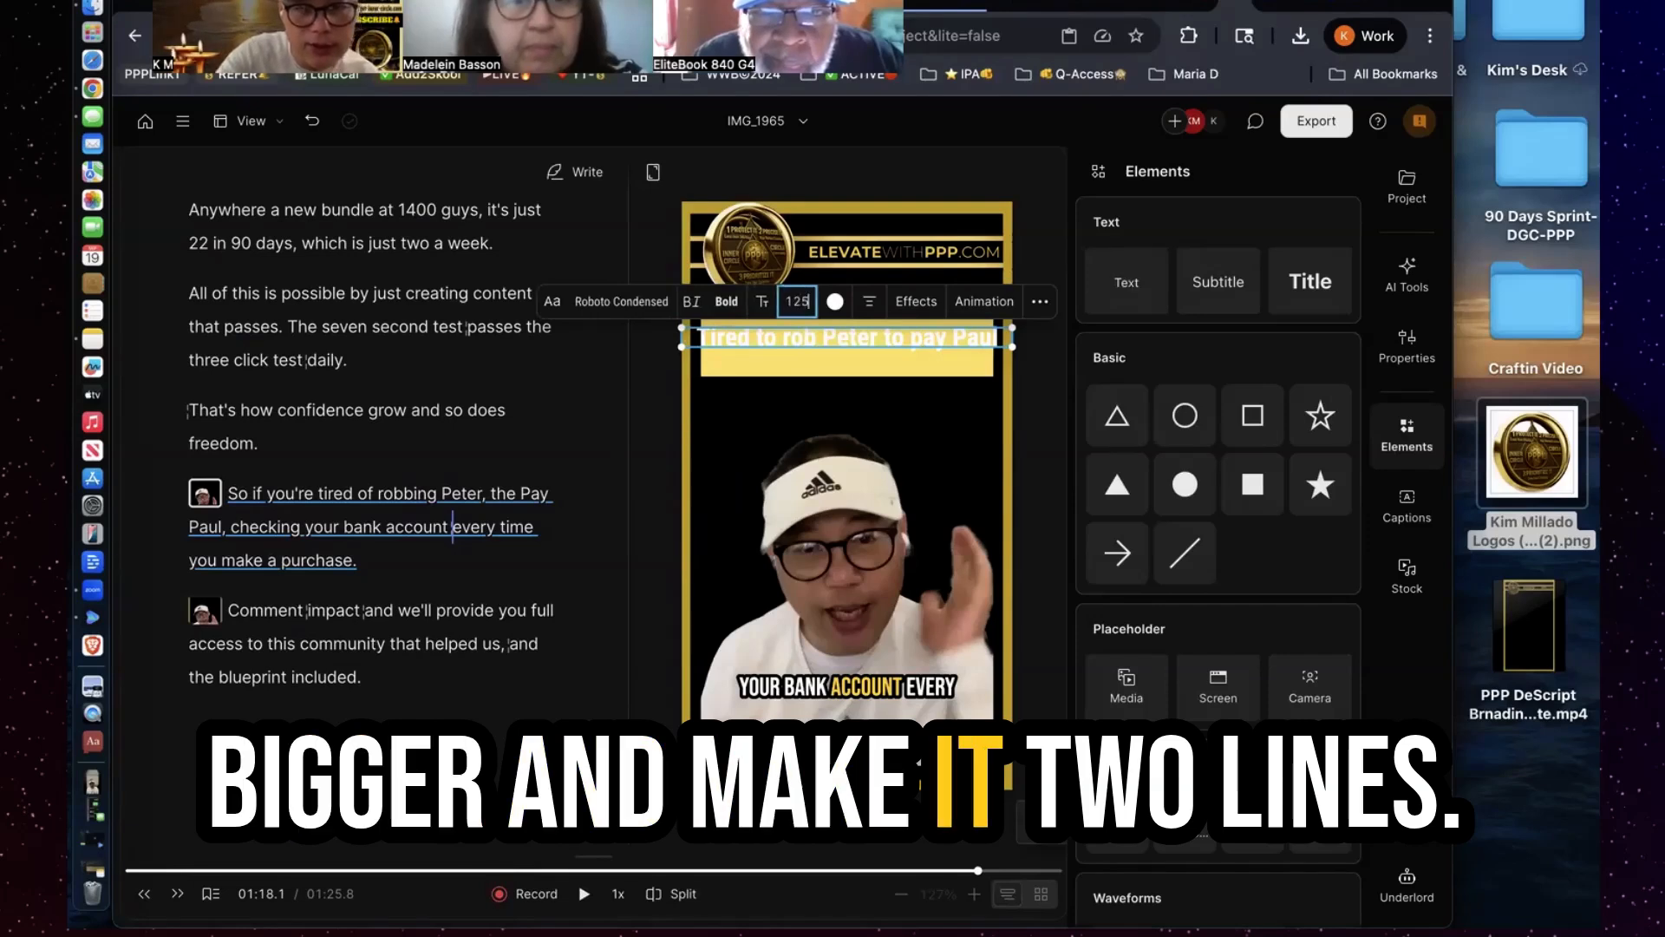
{"action": "type", "text": "5"}
{"action": "key", "text": "BackSpace"}
{"action": "key", "text": "BackSpace"}
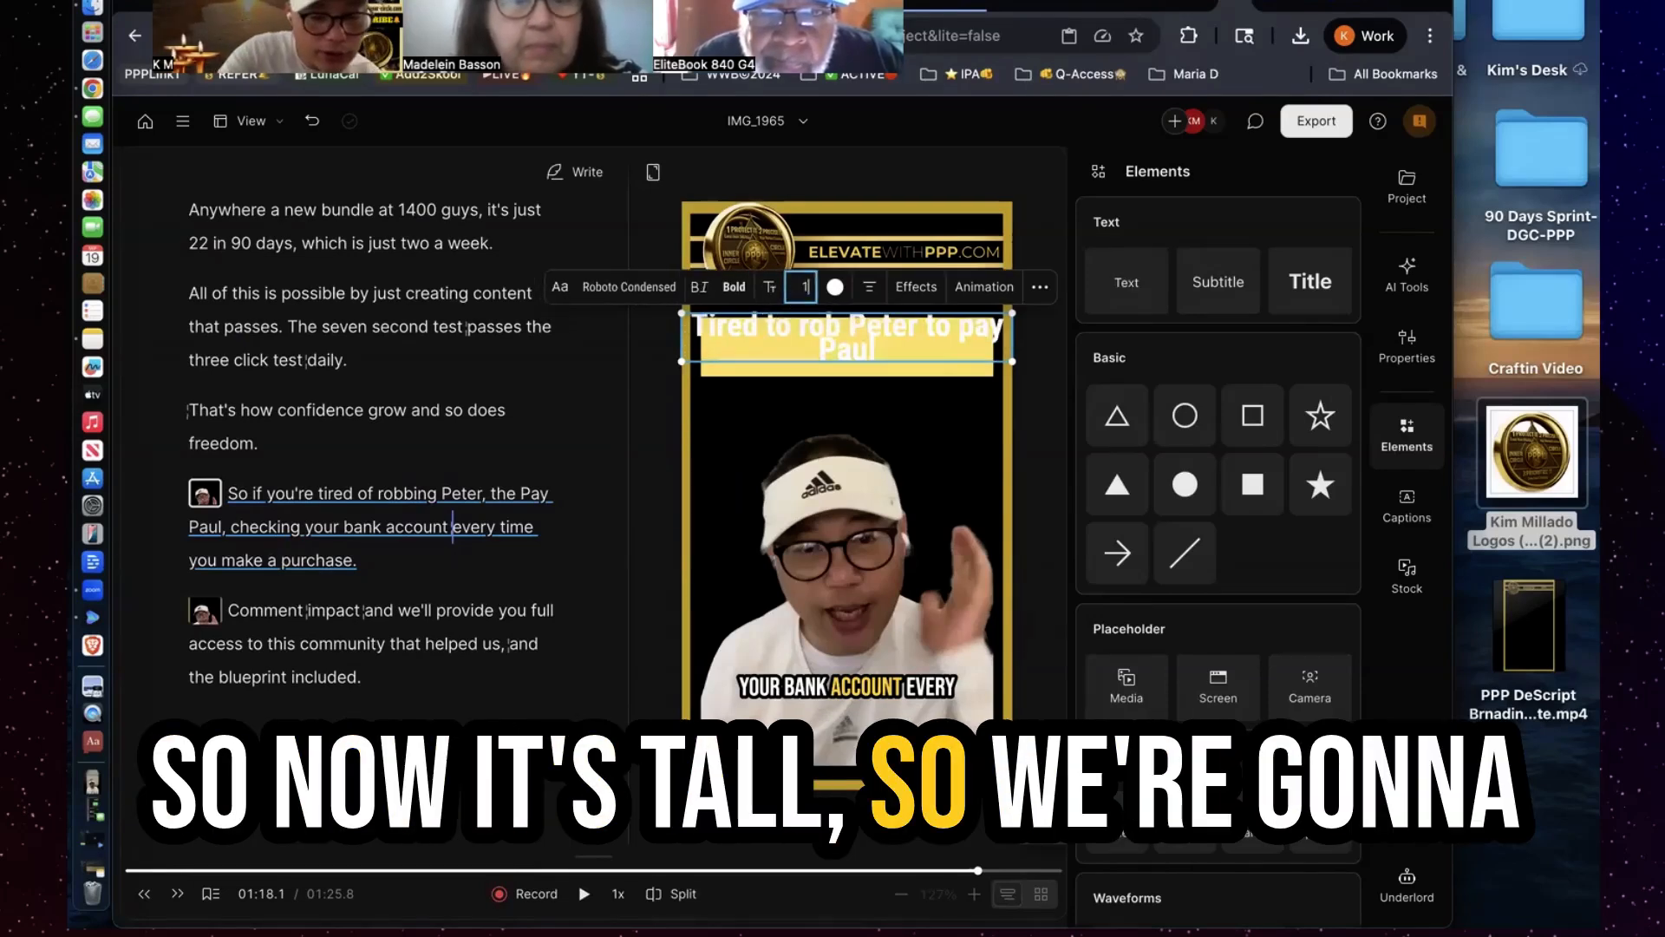
{"action": "type", "text": "50"}
{"action": "left_click_drag", "start_coordinate": [683, 343], "coordinate": [701, 343]}
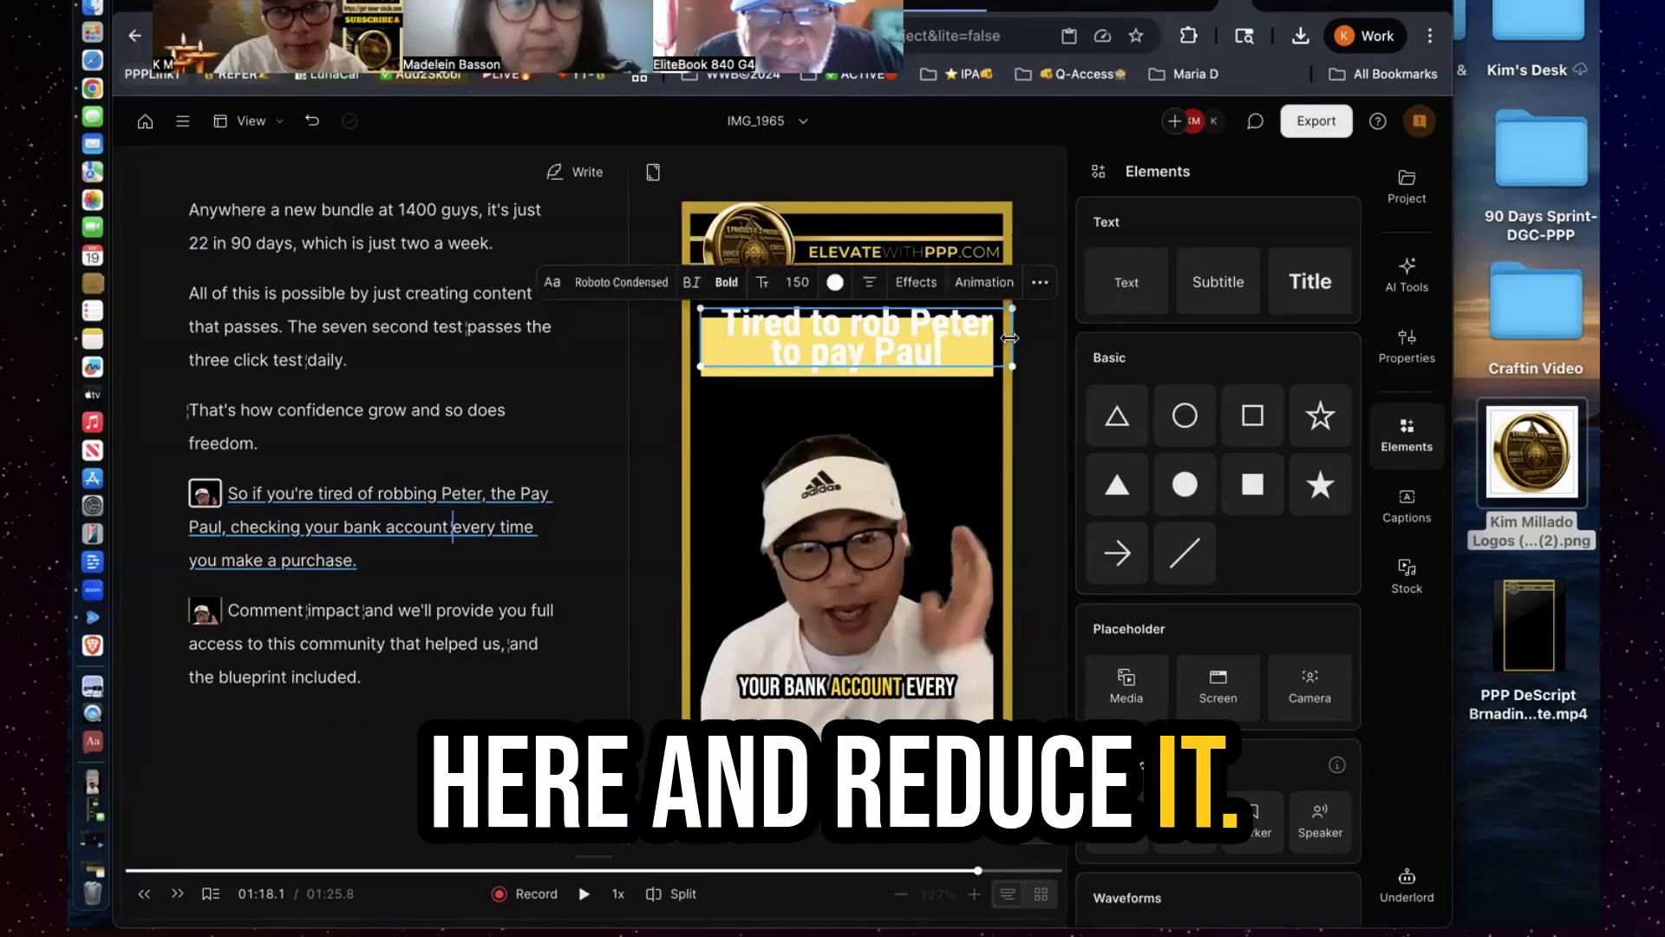
{"action": "left_click", "coordinate": [903, 351]}
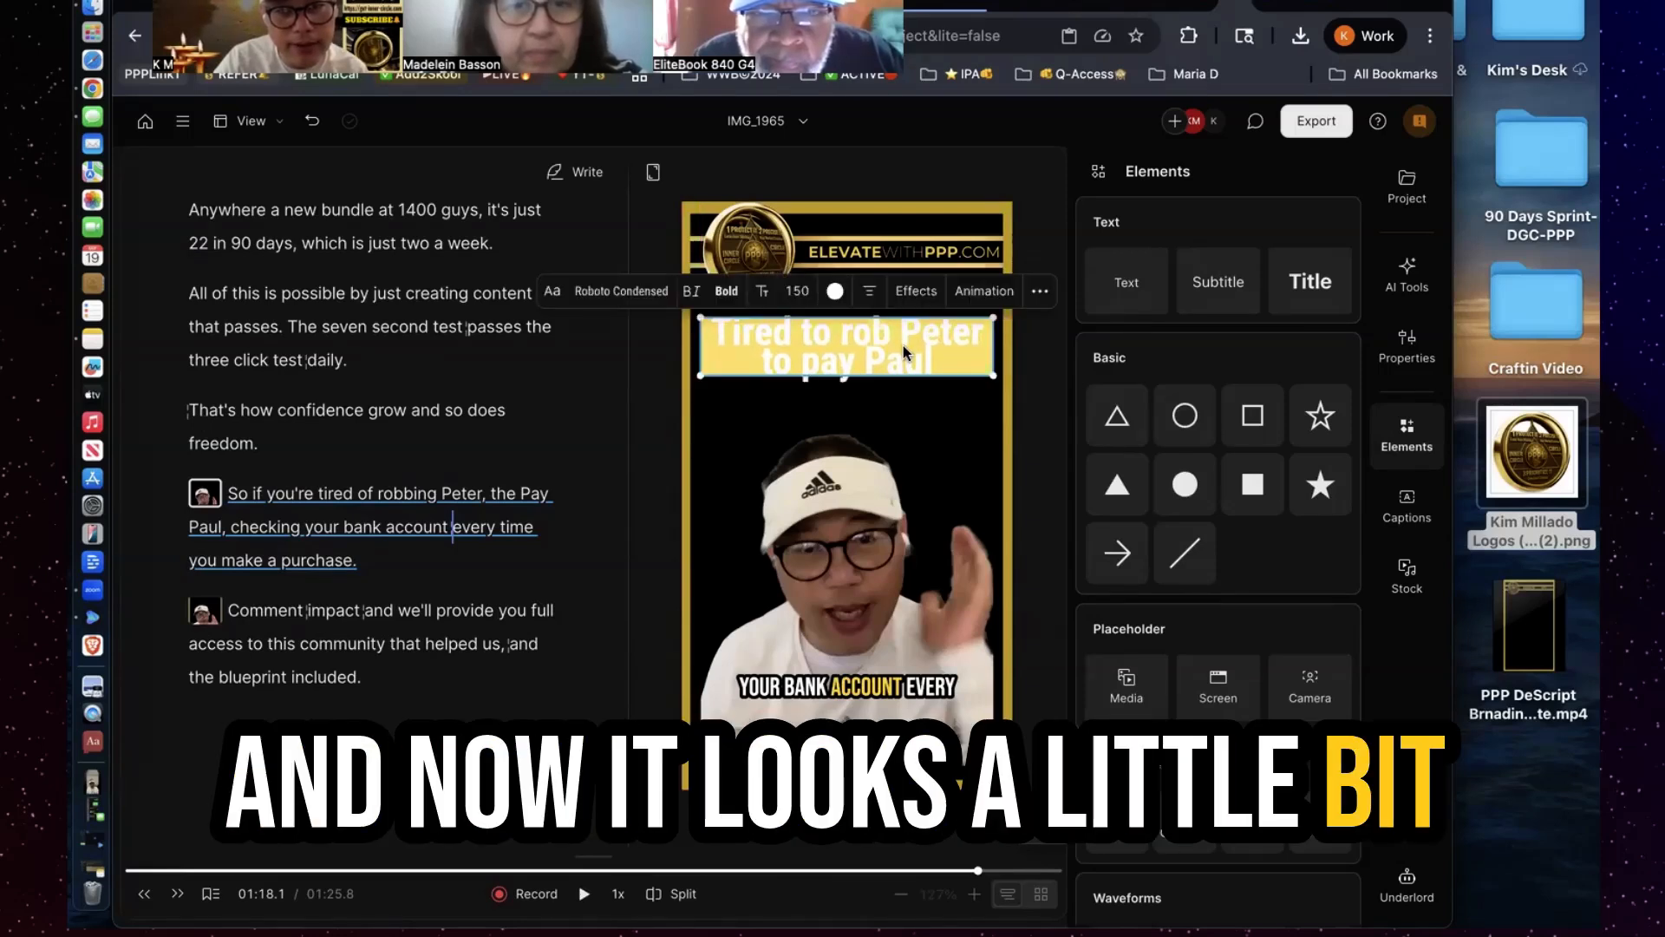
Make the yellow rectangle taller at its upper and lower edges and place the two-line title back inside it
{"action": "left_click_drag", "start_coordinate": [903, 351], "coordinate": [903, 373]}
{"action": "left_click", "coordinate": [1033, 364]}
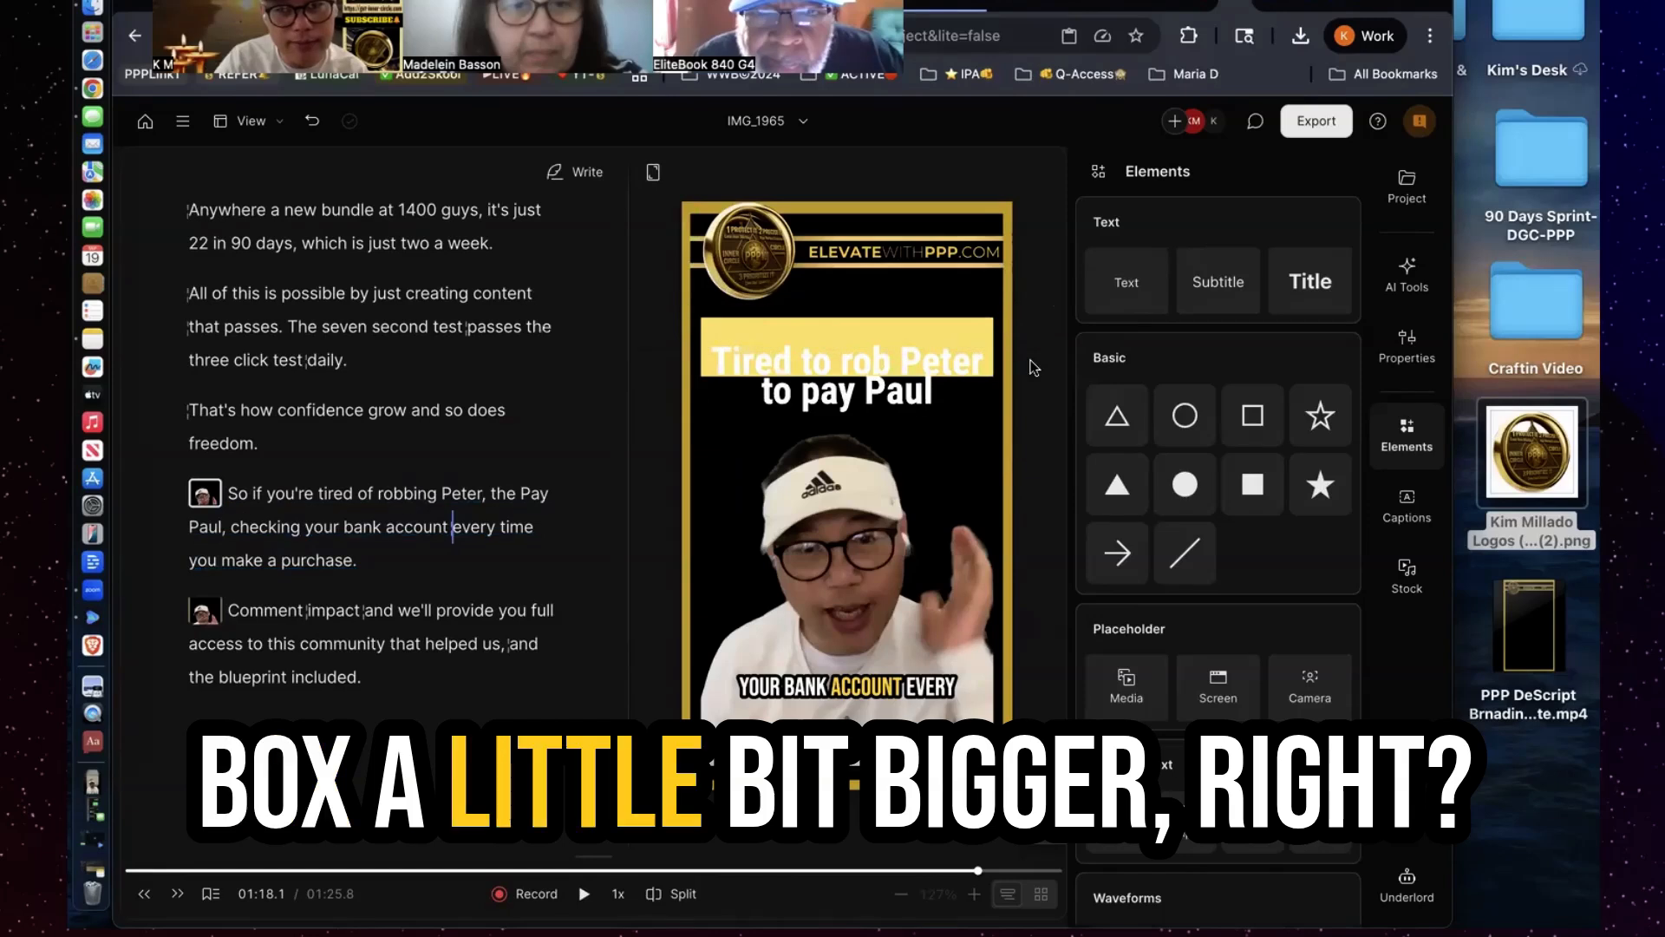
{"action": "left_click", "coordinate": [979, 328]}
{"action": "left_click_drag", "start_coordinate": [928, 319], "coordinate": [928, 309]}
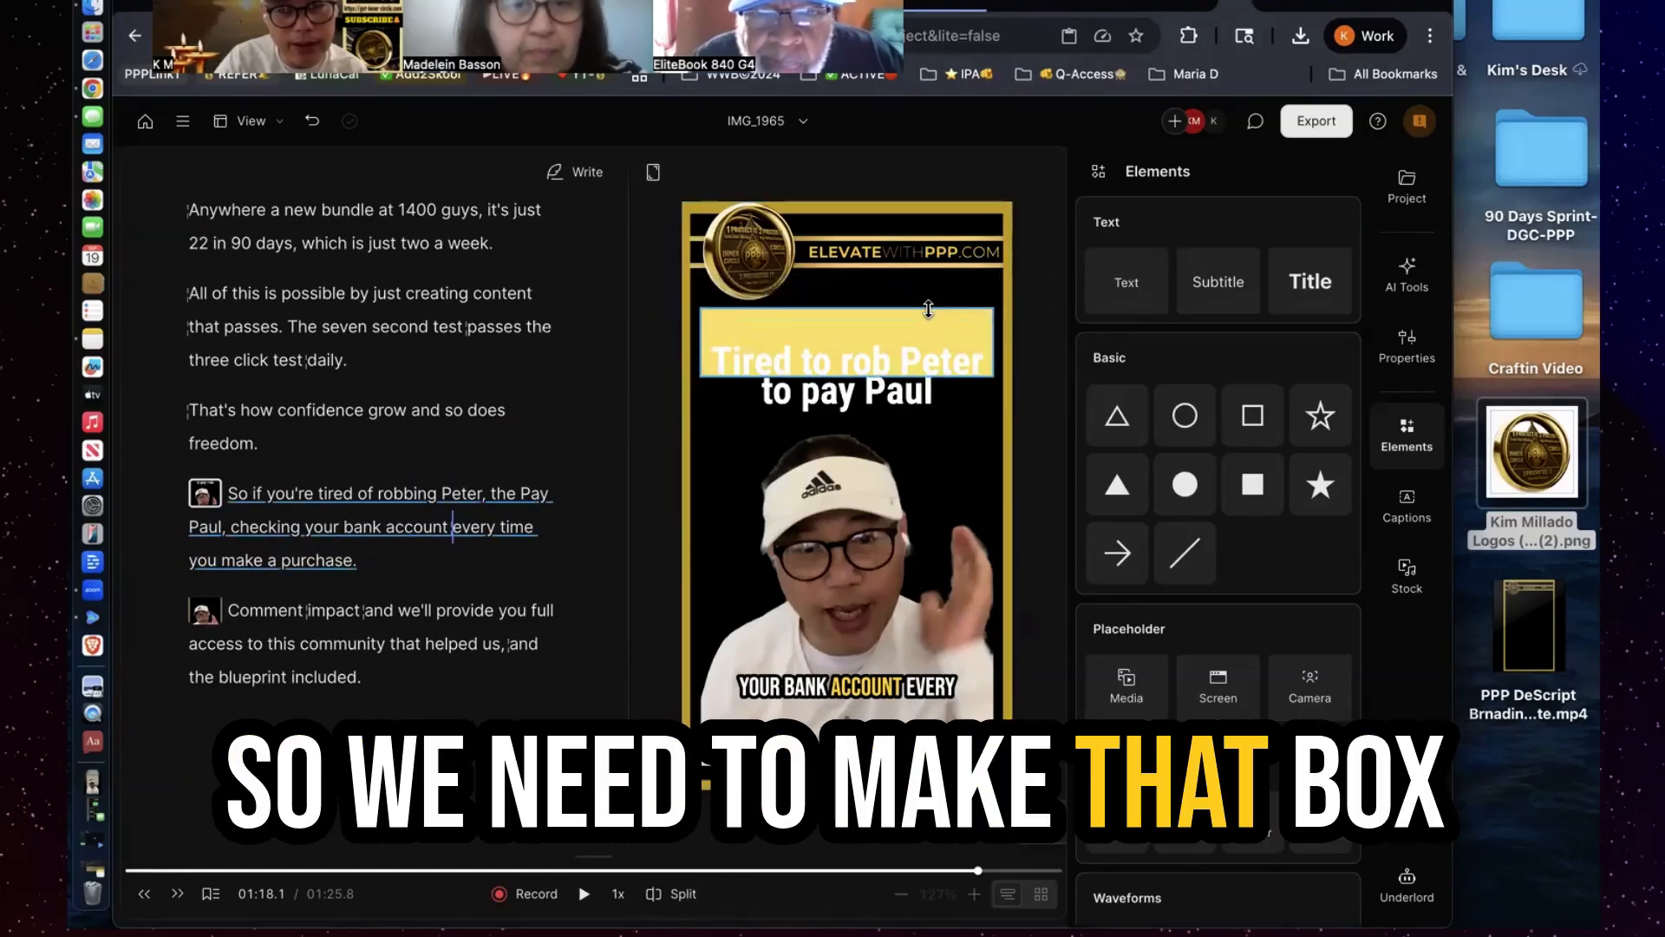
{"action": "left_click_drag", "start_coordinate": [925, 377], "coordinate": [920, 321]}
{"action": "mouse_move", "coordinate": [920, 377]}
{"action": "left_mouse_down"}
{"action": "mouse_move", "coordinate": [915, 340]}
{"action": "mouse_move", "coordinate": [915, 358]}
{"action": "left_mouse_up"}
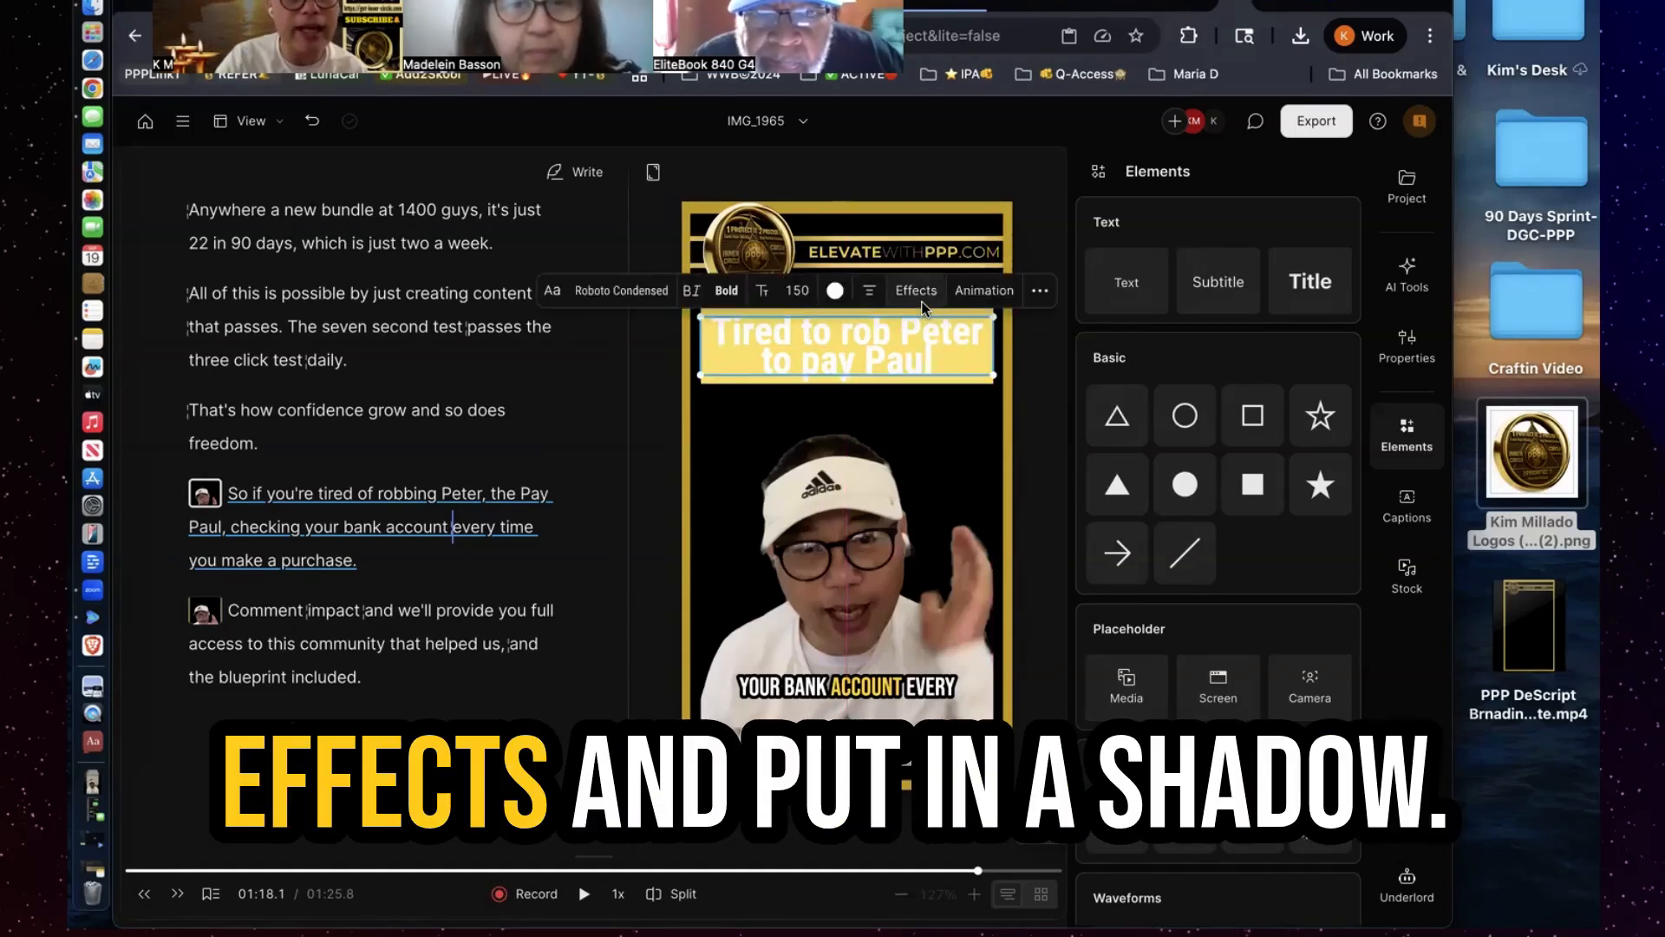
Add a black shadow effect to the title and set the shadow color's opacity to 100%
{"action": "left_click", "coordinate": [922, 301]}
{"action": "left_click", "coordinate": [922, 338]}
{"action": "left_click", "coordinate": [1028, 509]}
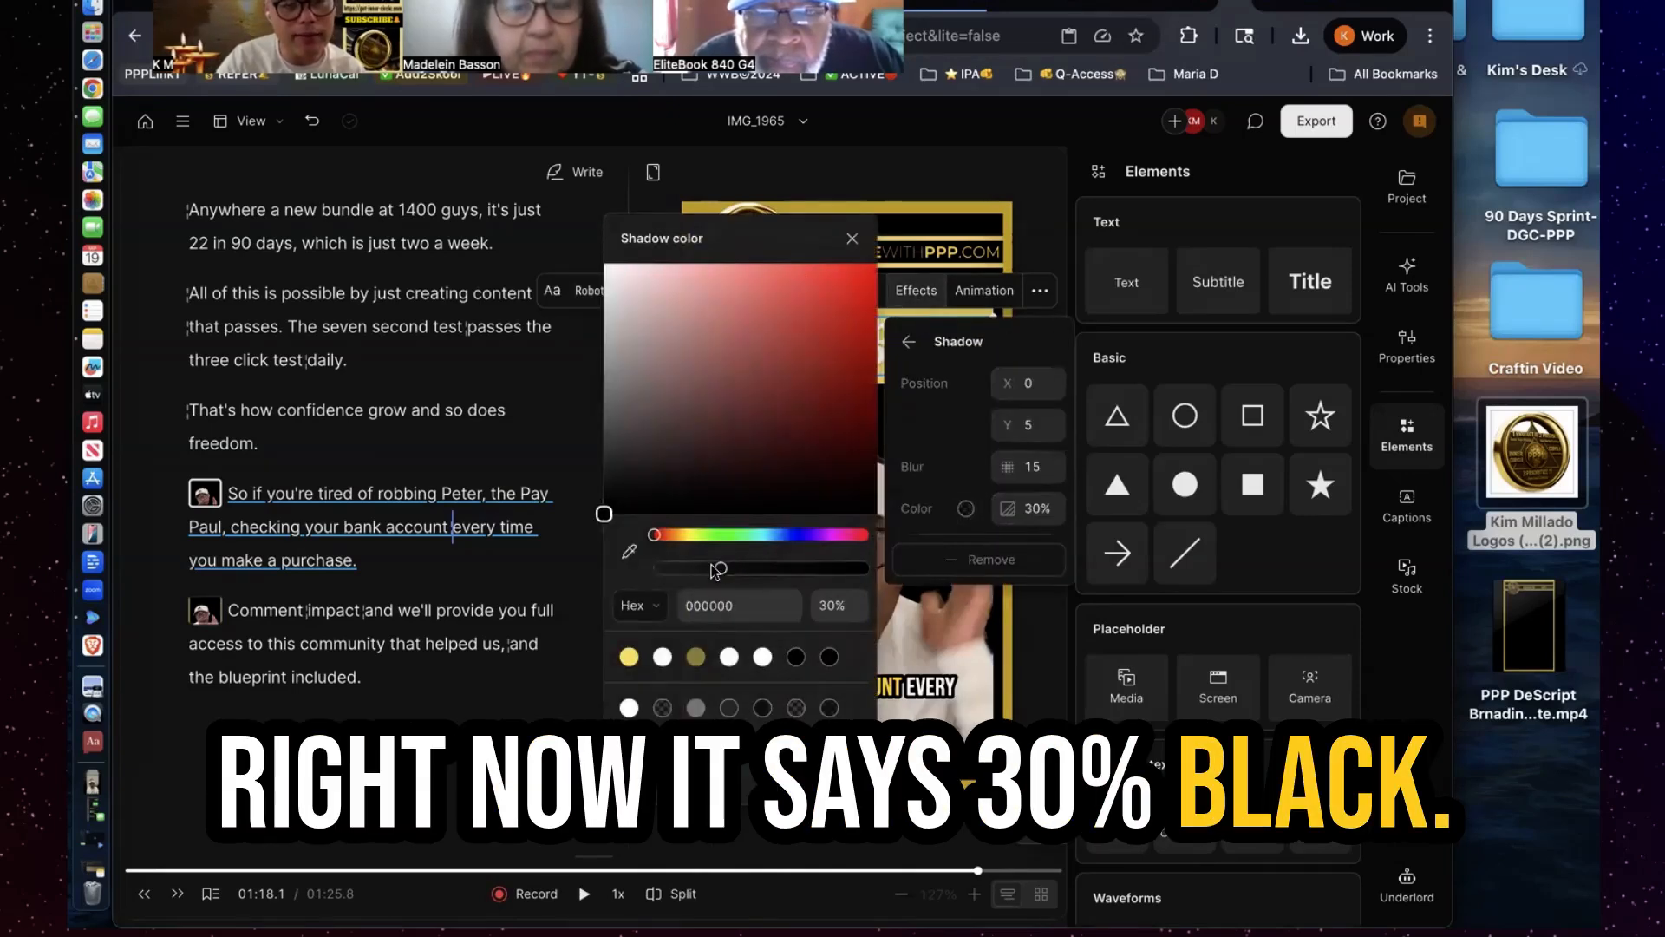
{"action": "left_click_drag", "start_coordinate": [721, 568], "coordinate": [865, 573]}
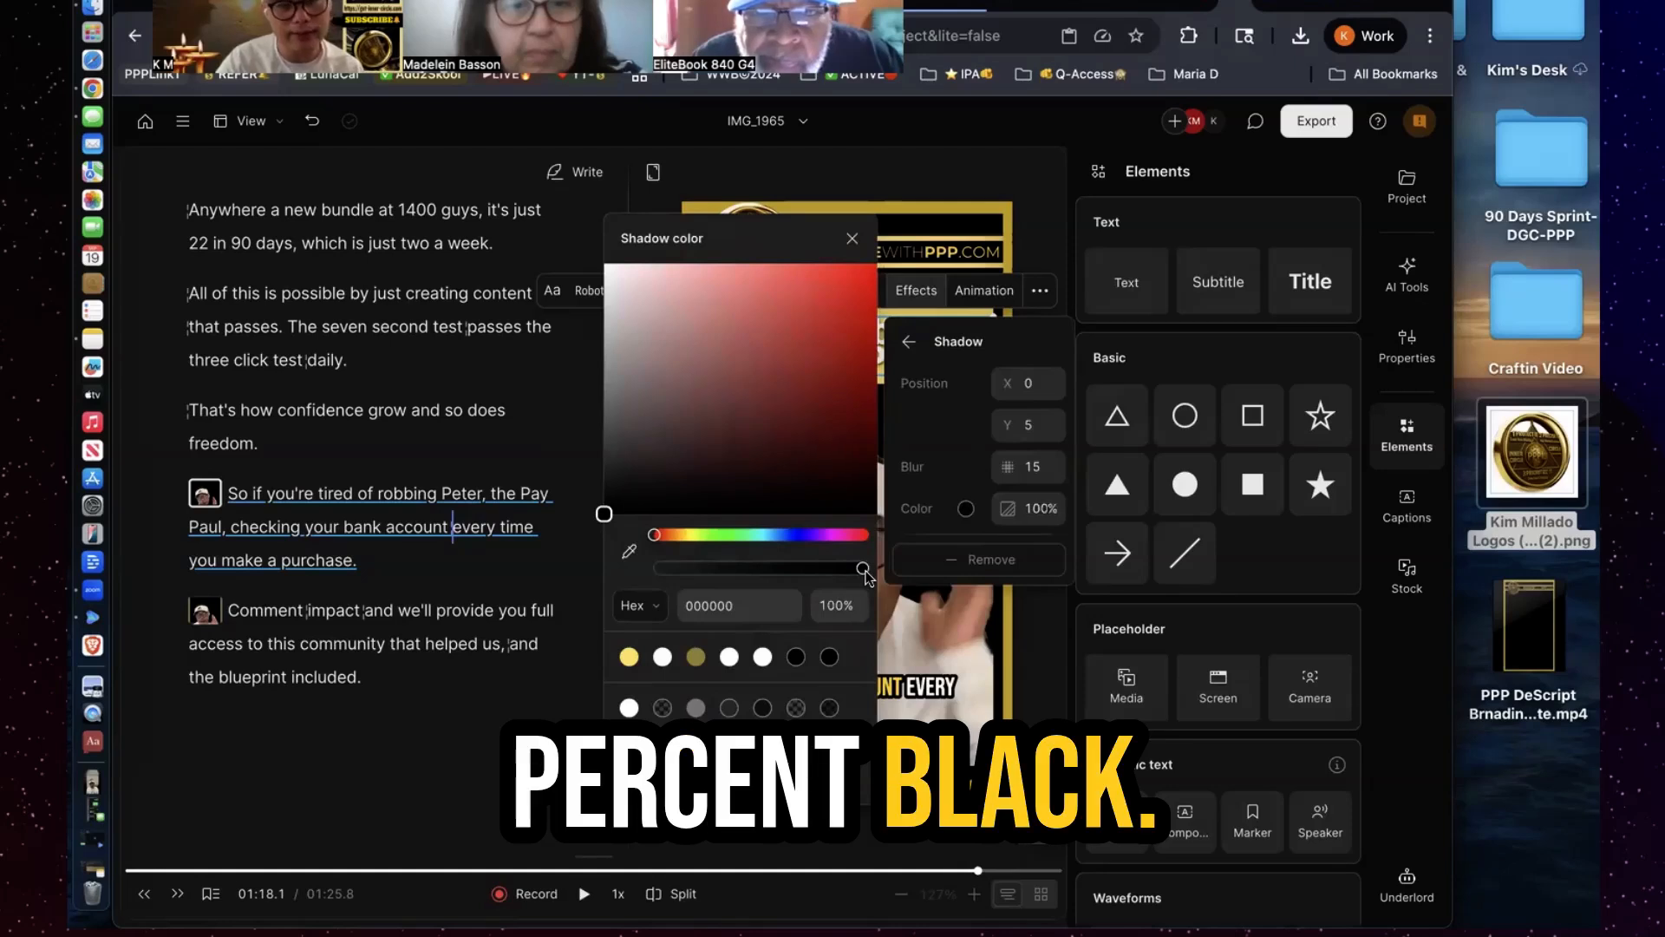
{"action": "left_click", "coordinate": [942, 167]}
{"action": "left_click", "coordinate": [942, 168]}
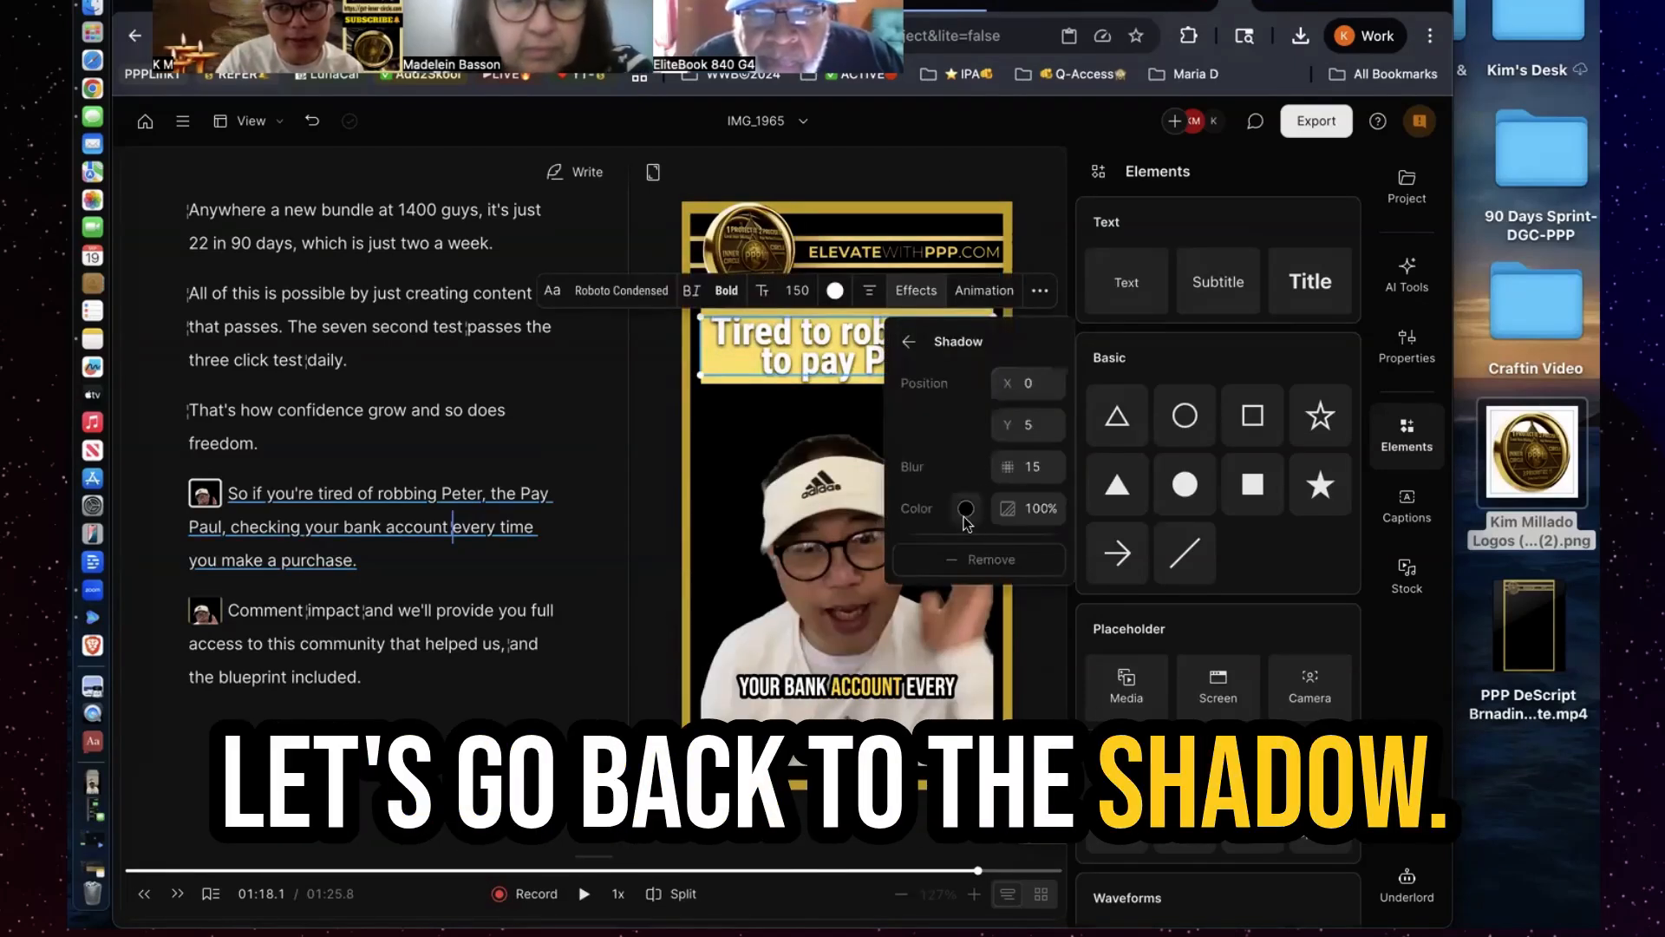
{"action": "left_click", "coordinate": [965, 510]}
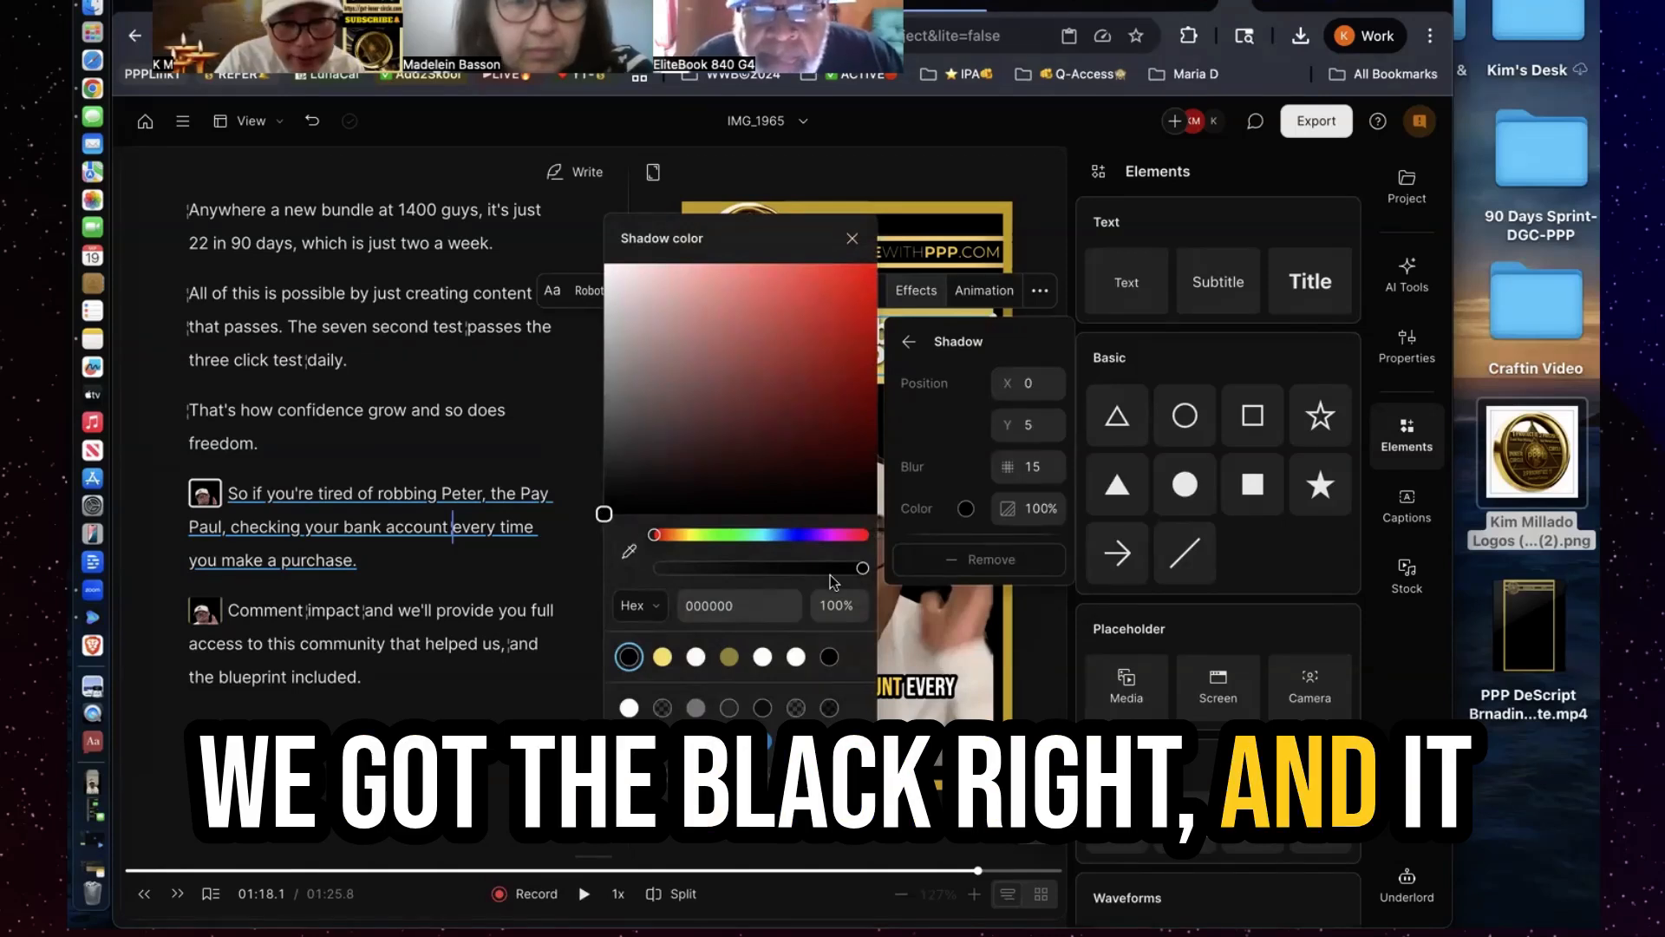
Set the title shadow's blur to 30 and close the effect settings
{"action": "left_click", "coordinate": [1032, 468]}
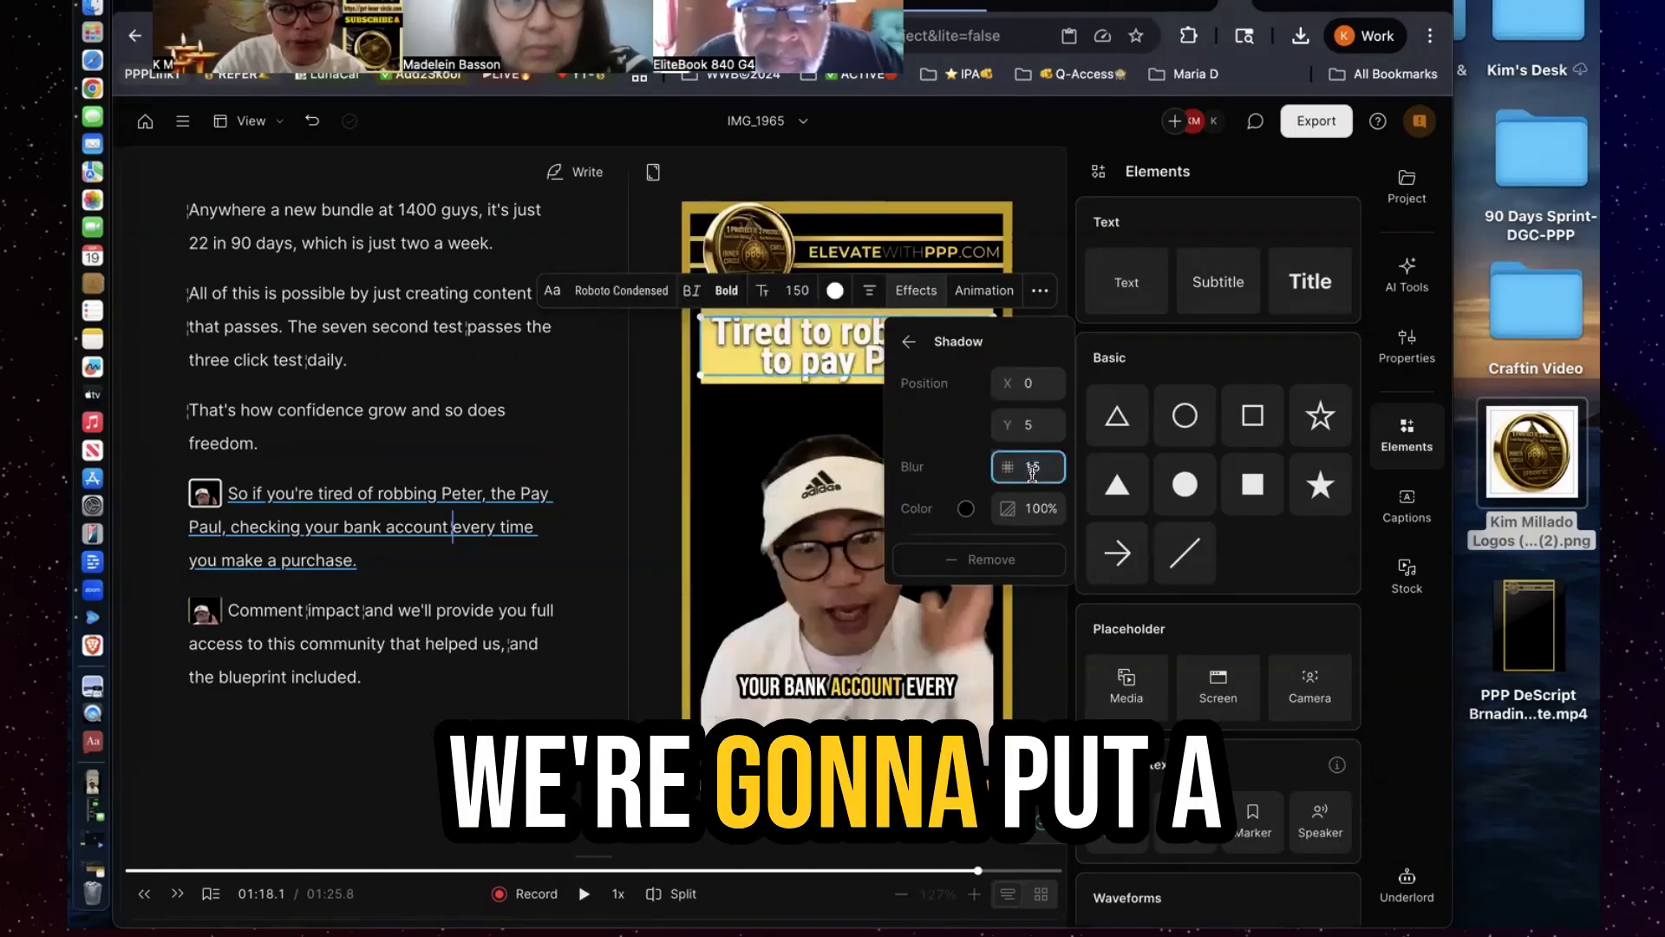
{"action": "type", "text": "0"}
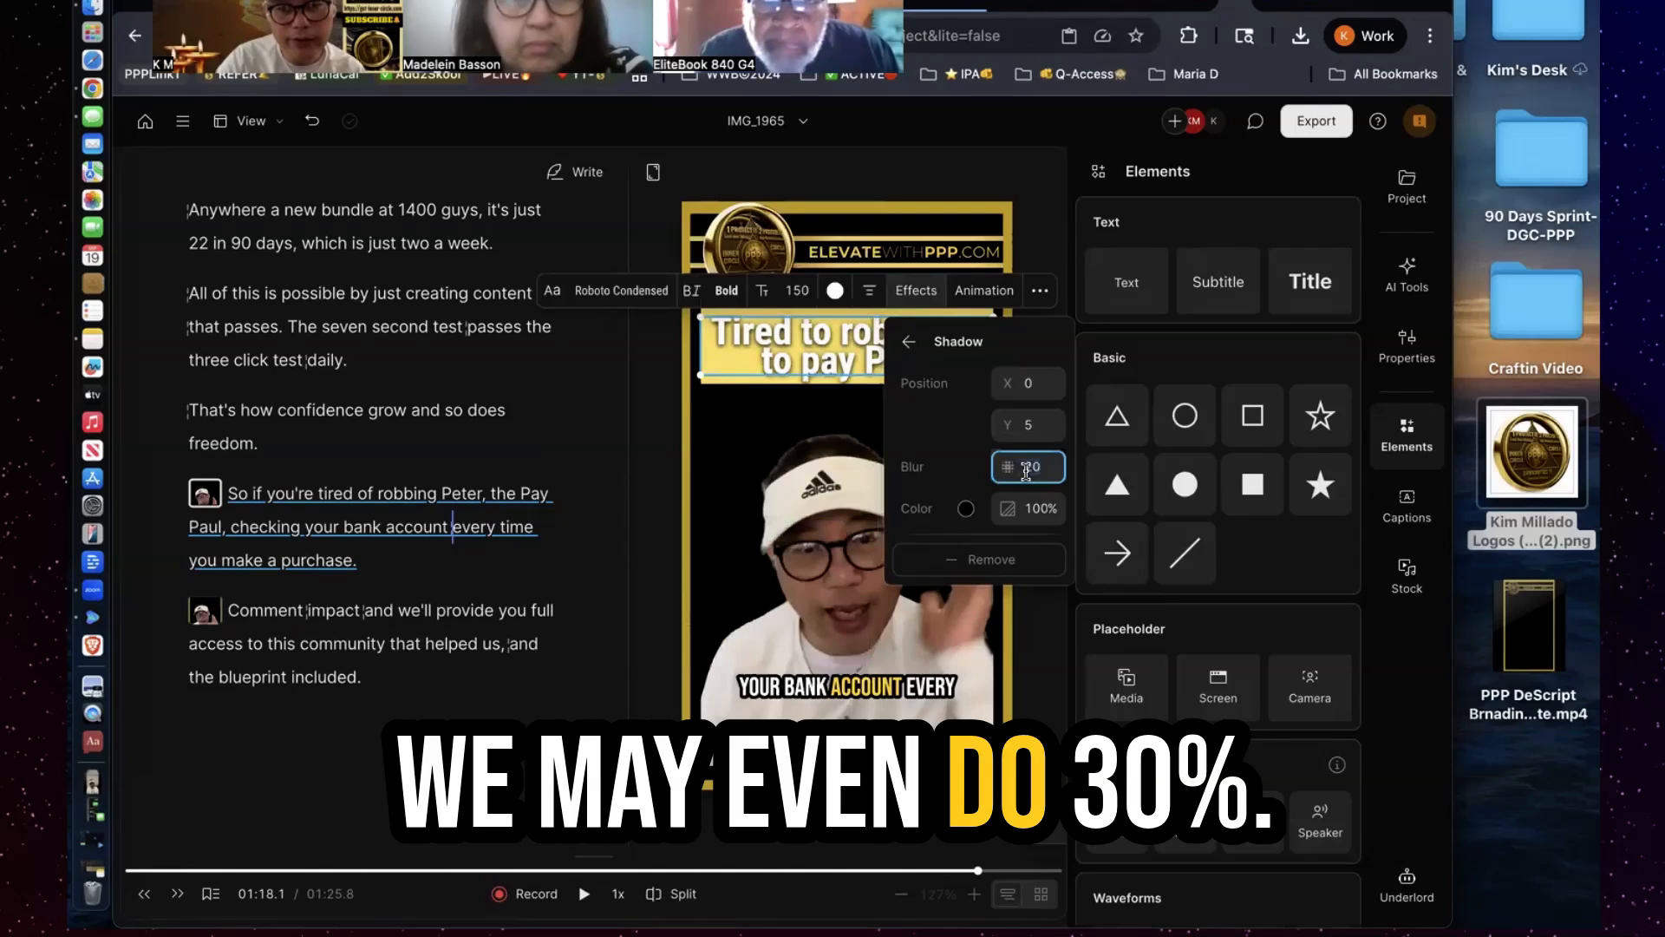
{"action": "type", "text": "0"}
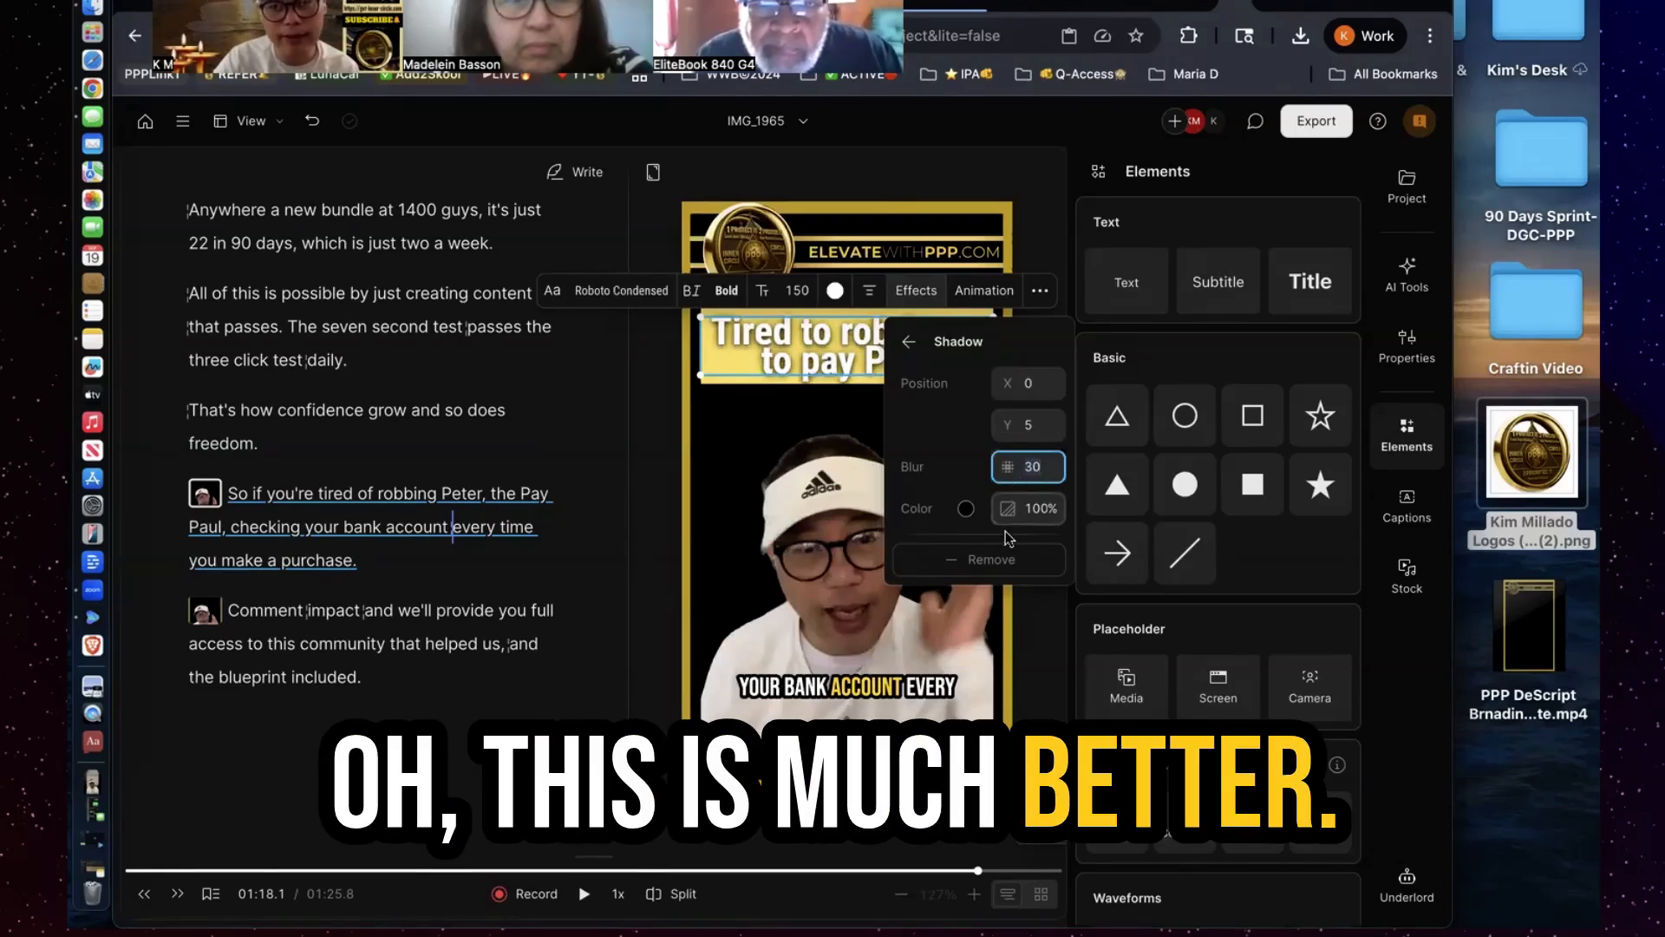
{"action": "left_click", "coordinate": [862, 417]}
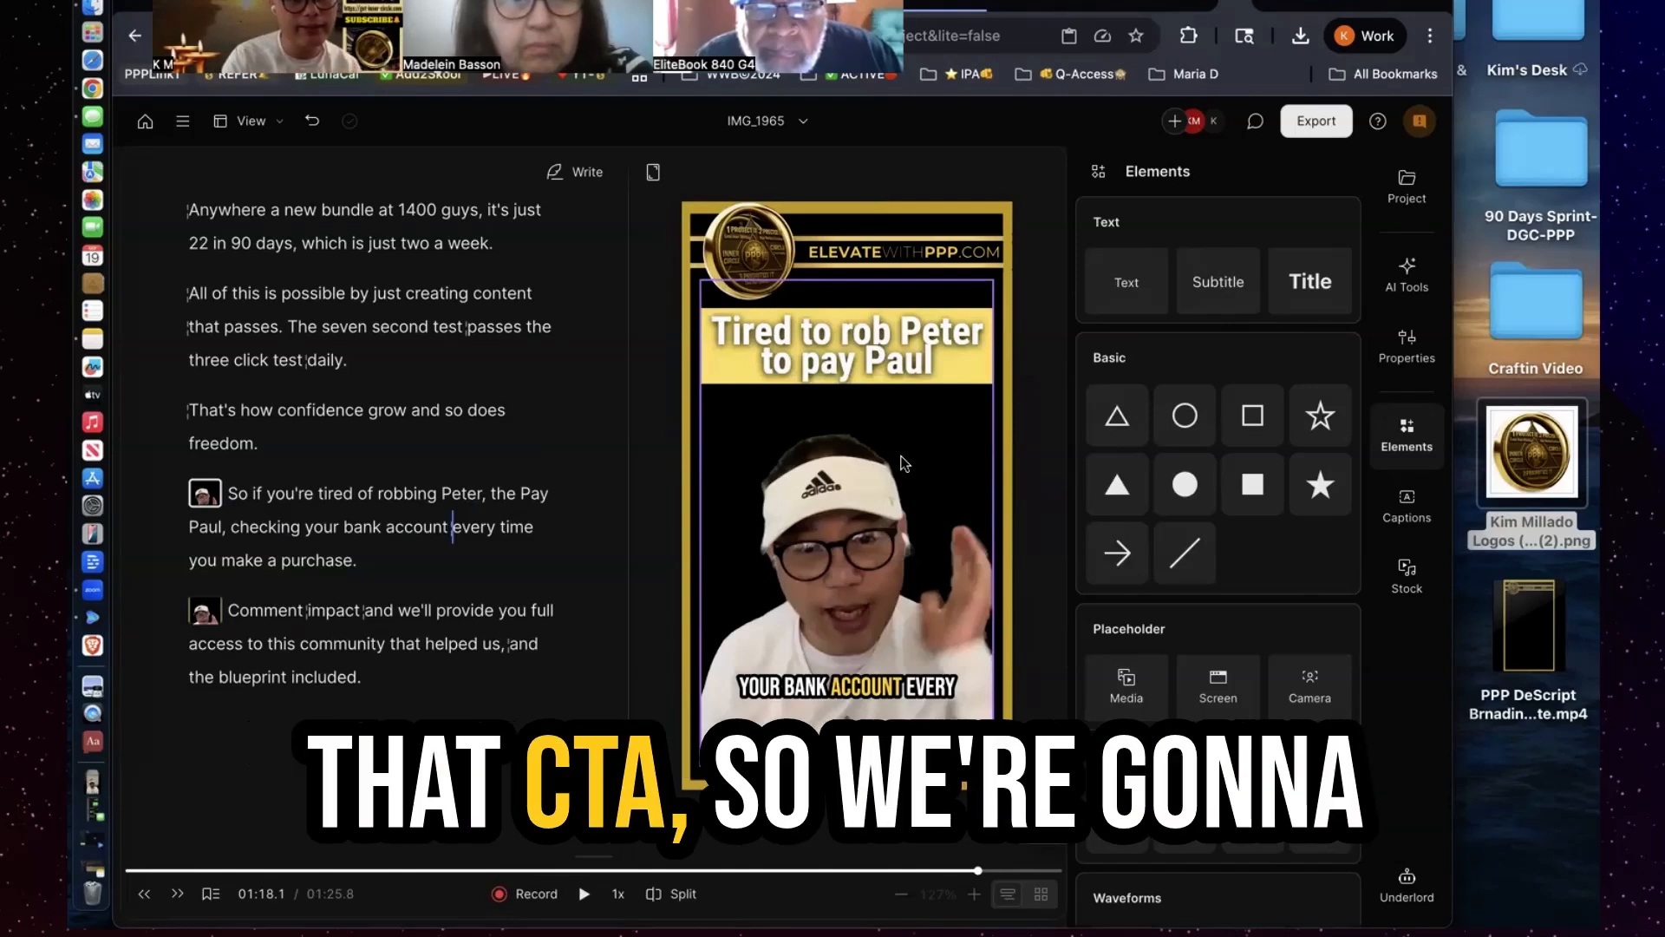
Fit scene 2 in the timeline and shorten its title layer to end at about 1:16.8
{"action": "left_click", "coordinate": [417, 627]}
{"action": "left_click", "coordinate": [935, 564]}
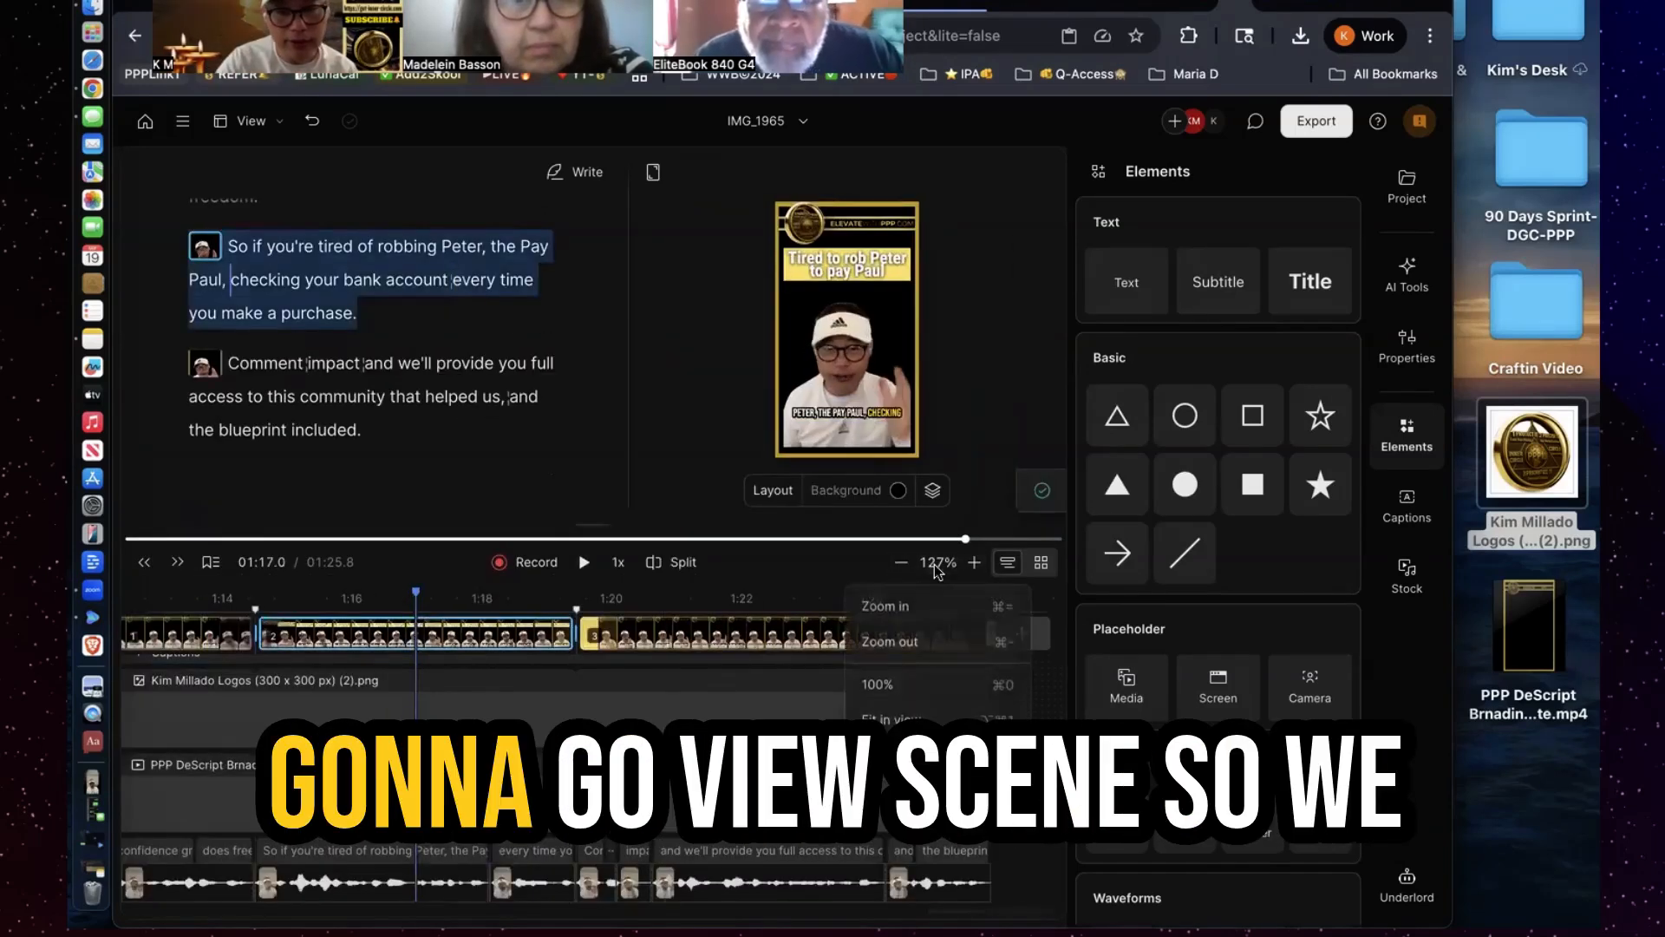
{"action": "left_click", "coordinate": [911, 758]}
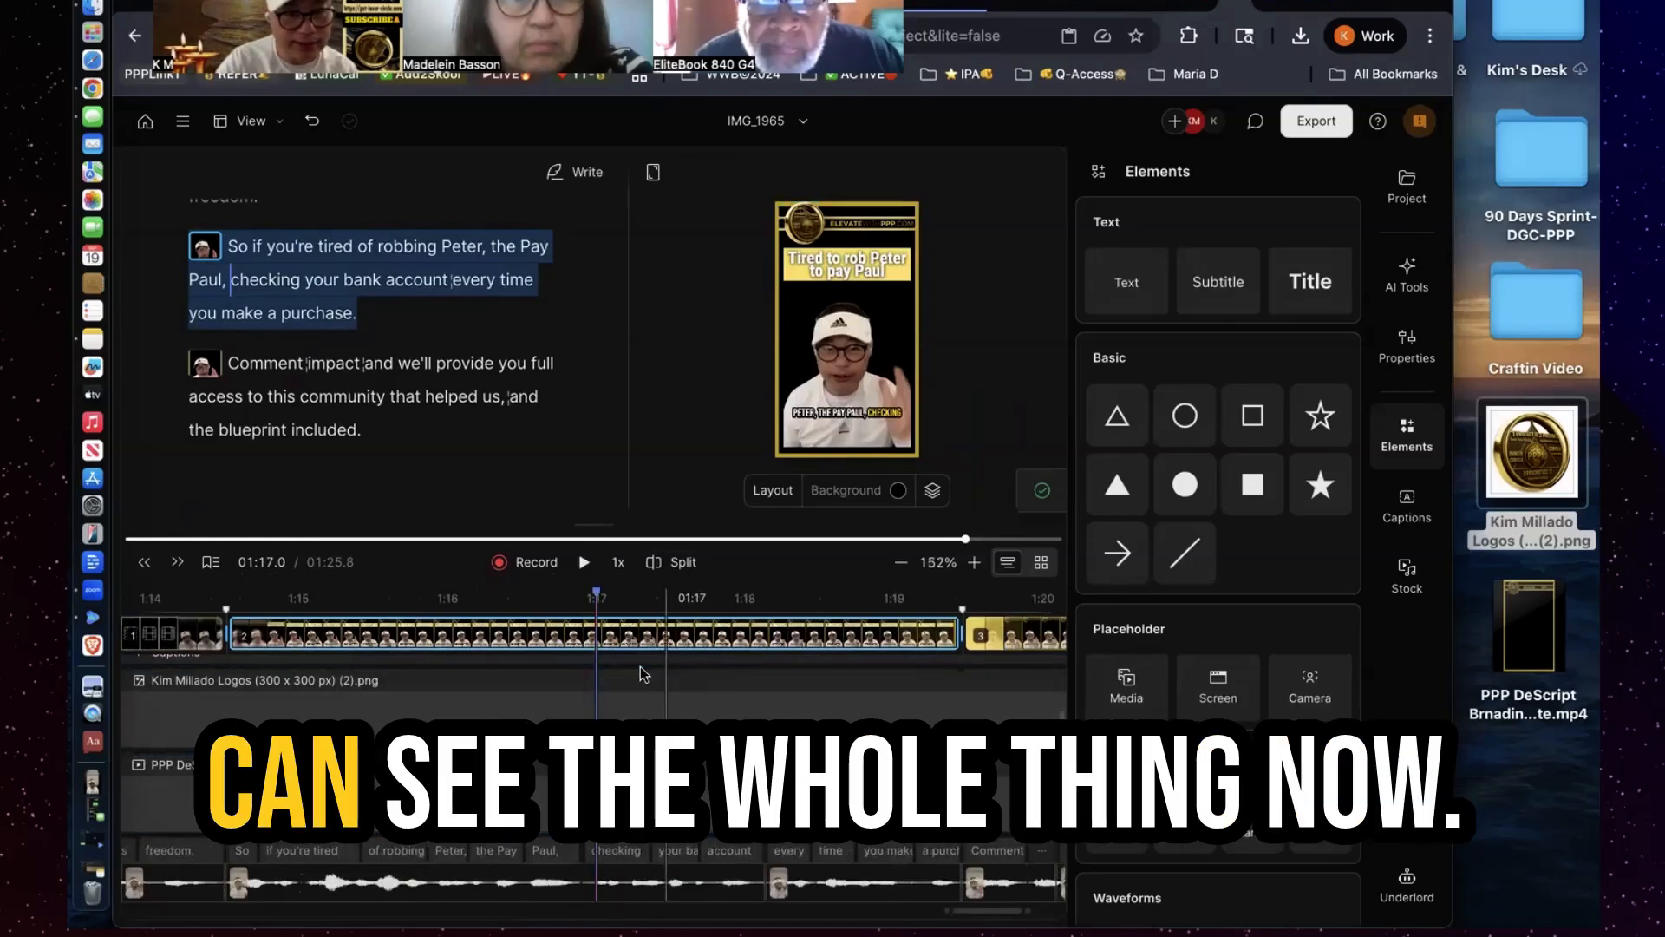
{"action": "left_click_drag", "start_coordinate": [594, 526], "coordinate": [607, 379]}
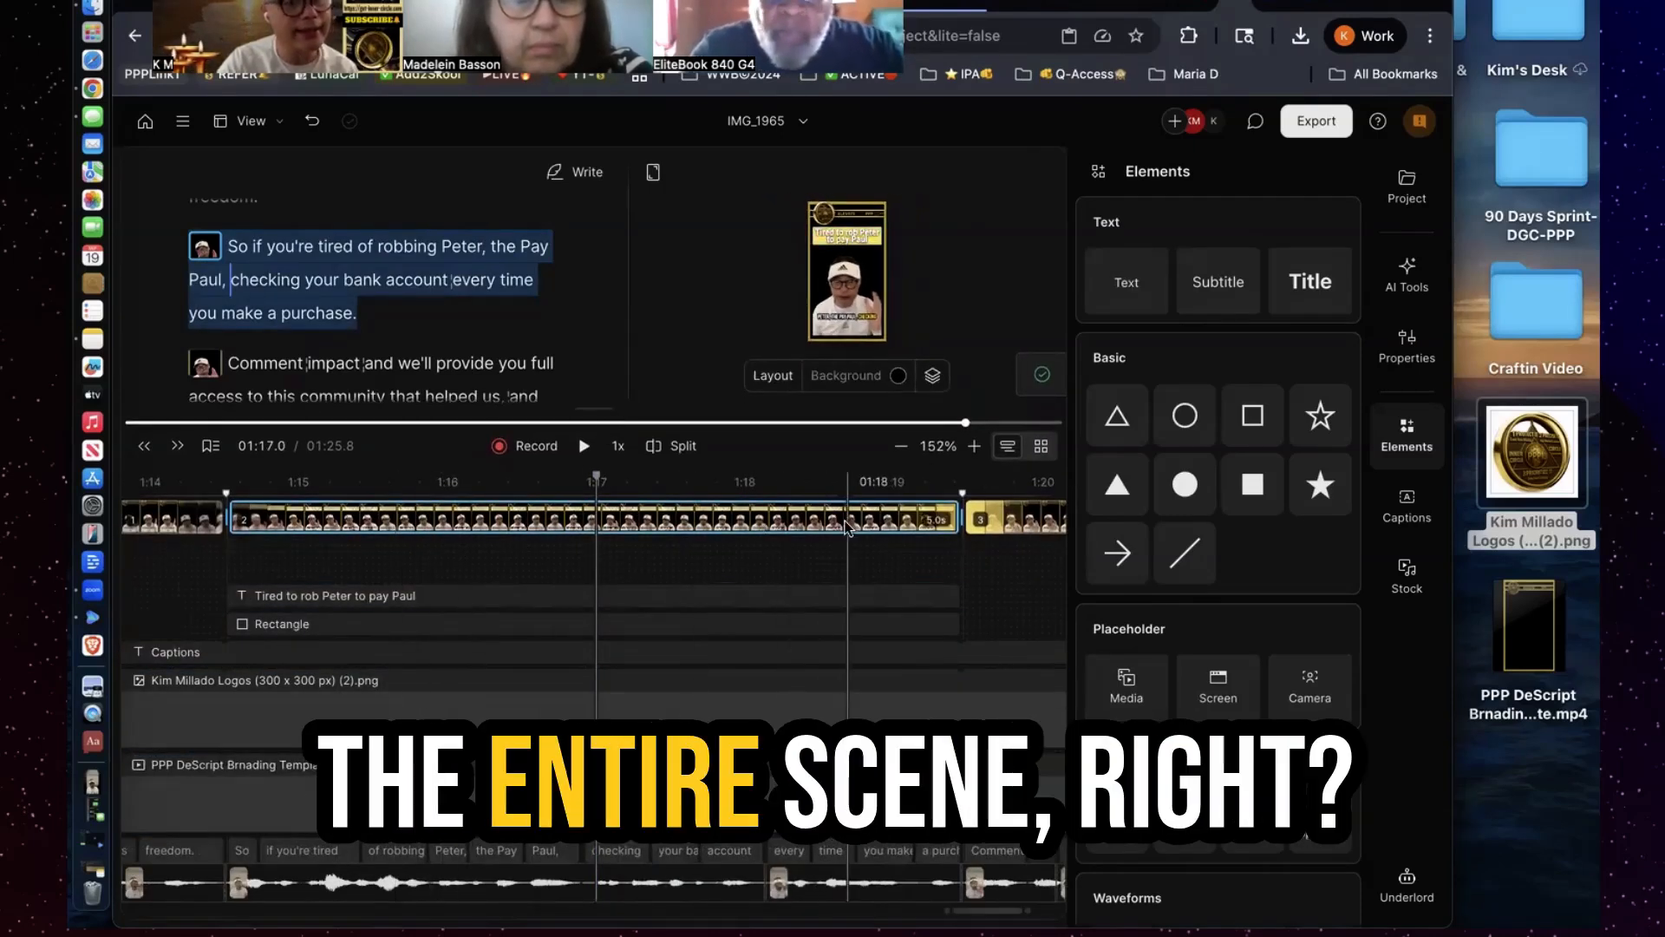
{"action": "left_click", "coordinate": [911, 595]}
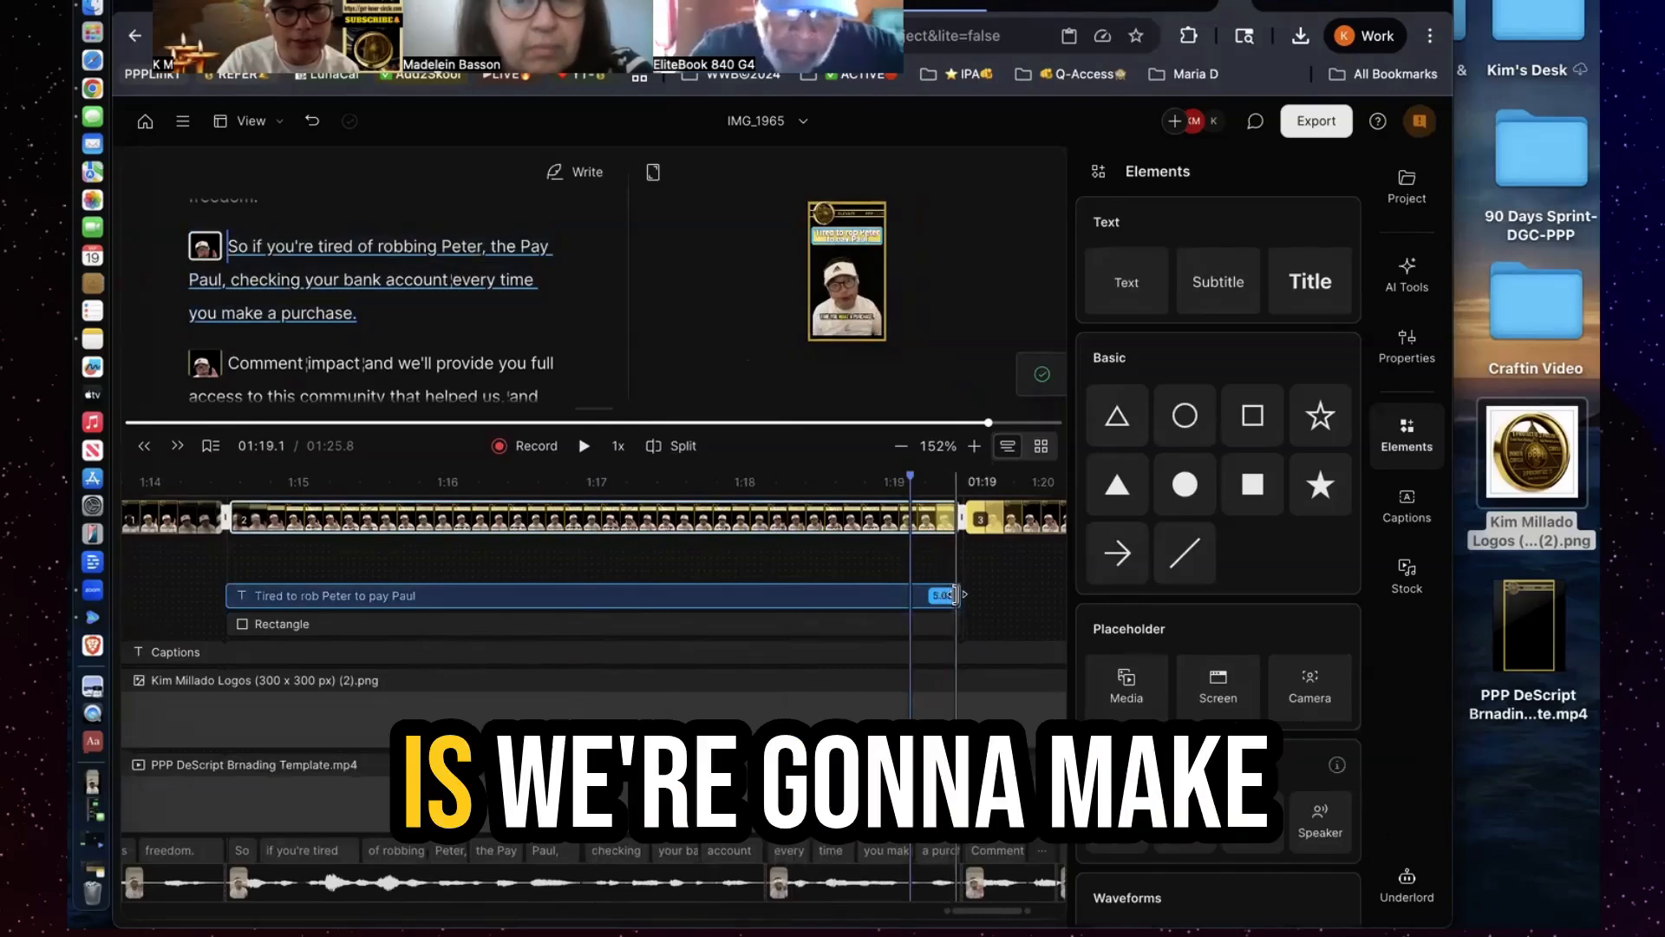
{"action": "left_click_drag", "start_coordinate": [932, 594], "coordinate": [685, 580]}
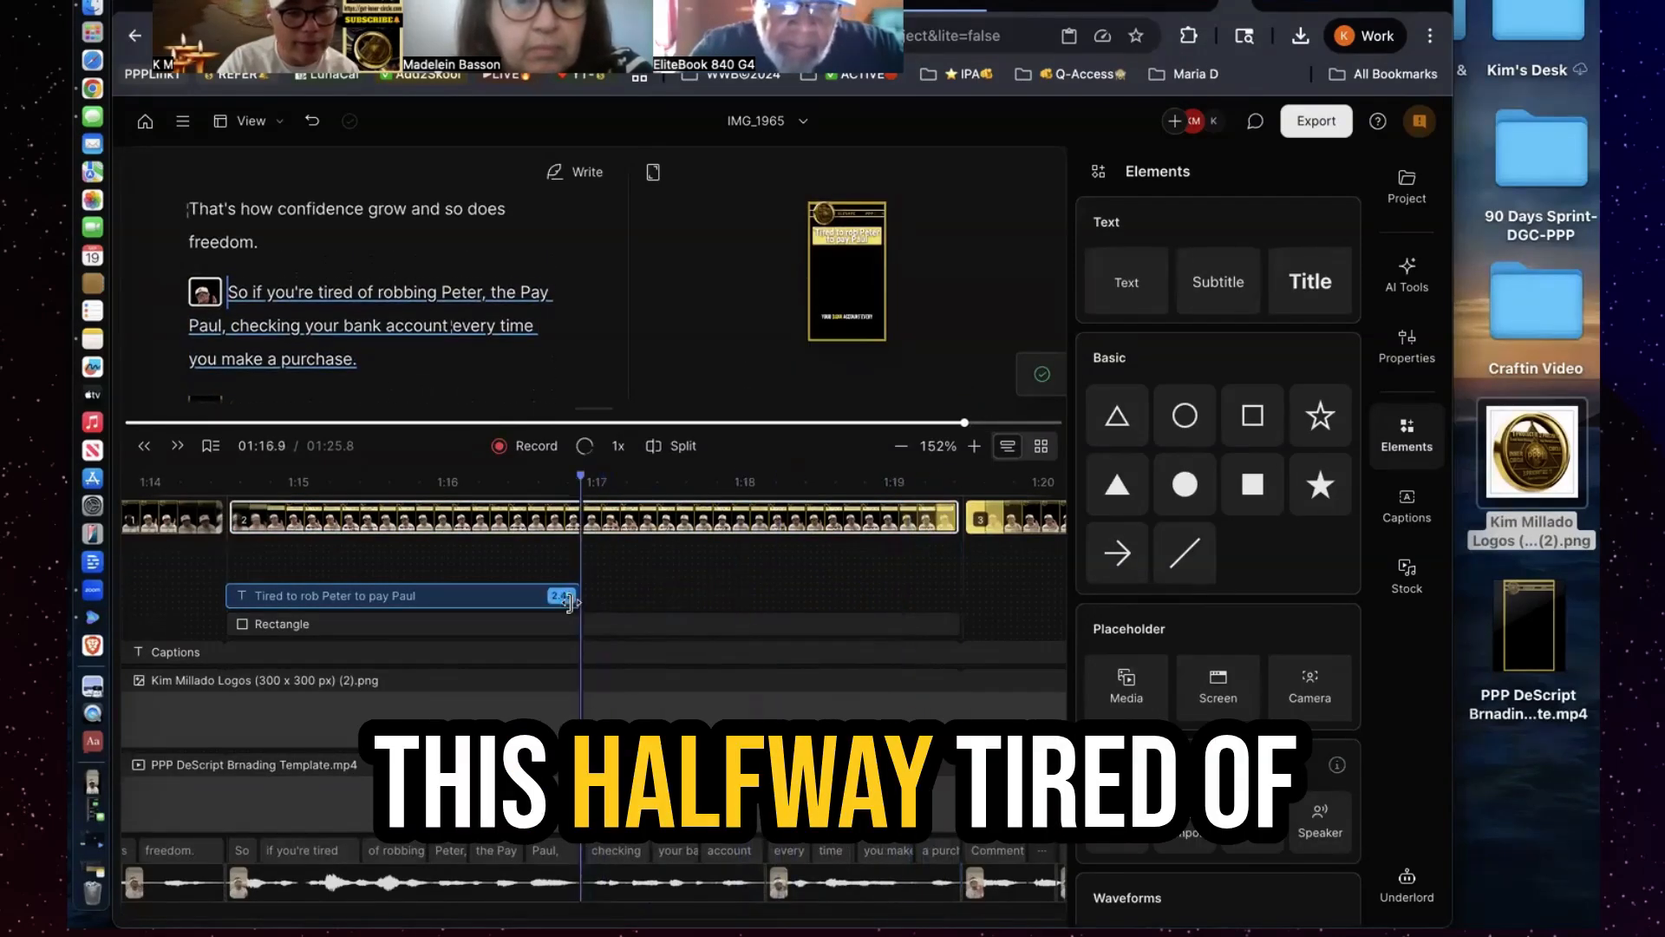
{"action": "left_click_drag", "start_coordinate": [570, 603], "coordinate": [558, 601]}
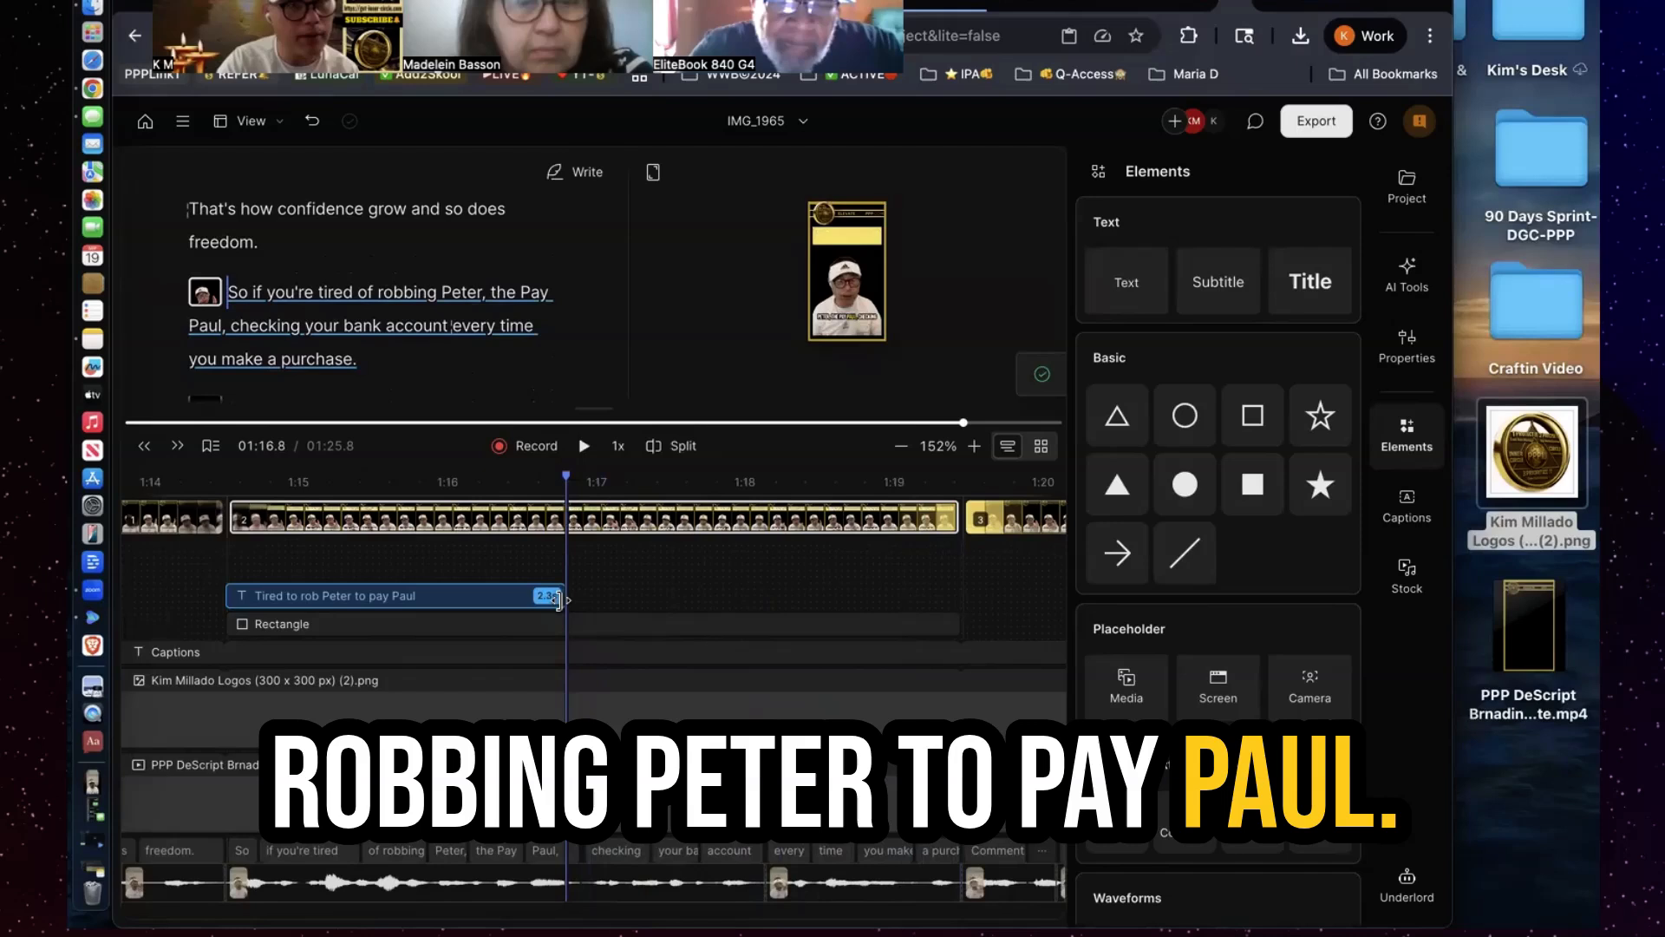
Copy the title layer, paste it right after the first one, and extend the copy to the end of scene 2
{"action": "left_click", "coordinate": [788, 518]}
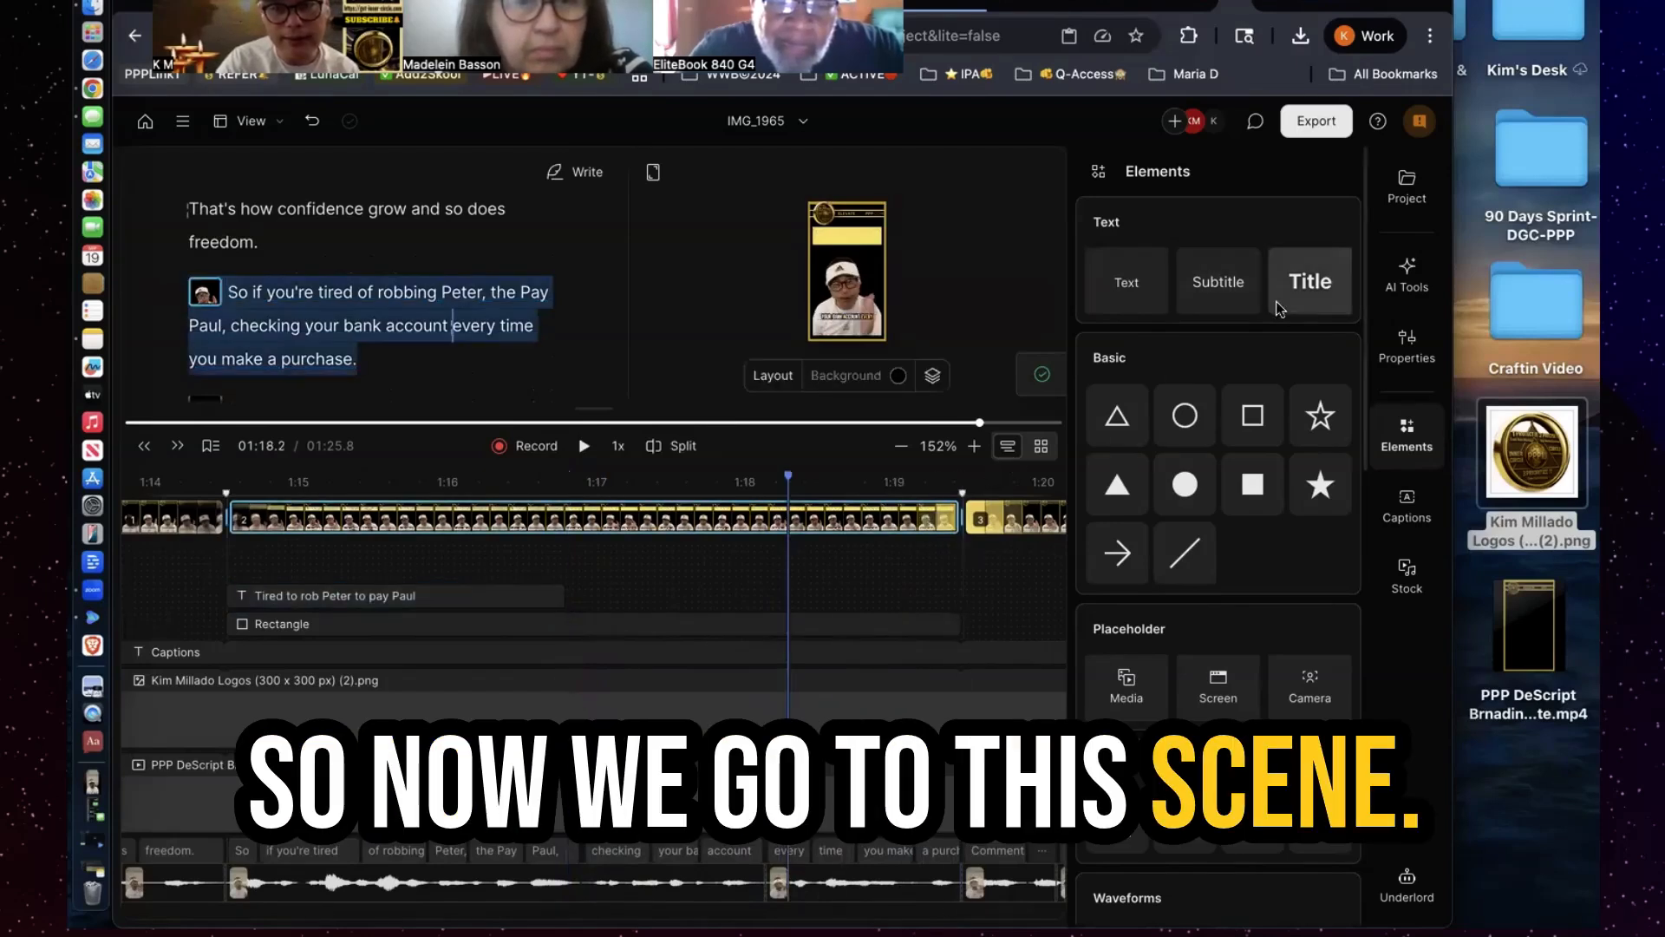
{"action": "right_click", "coordinate": [472, 598]}
{"action": "left_click", "coordinate": [508, 654]}
{"action": "right_click", "coordinate": [620, 597]}
{"action": "left_click", "coordinate": [656, 685]}
{"action": "left_click_drag", "start_coordinate": [546, 568], "coordinate": [961, 593]}
Enlarge the preview and replace the second title's text with "Still Checking bank accounts?"
{"action": "left_click_drag", "start_coordinate": [597, 413], "coordinate": [598, 724]}
{"action": "double_click", "coordinate": [791, 301]}
{"action": "type", "text": "Still"}
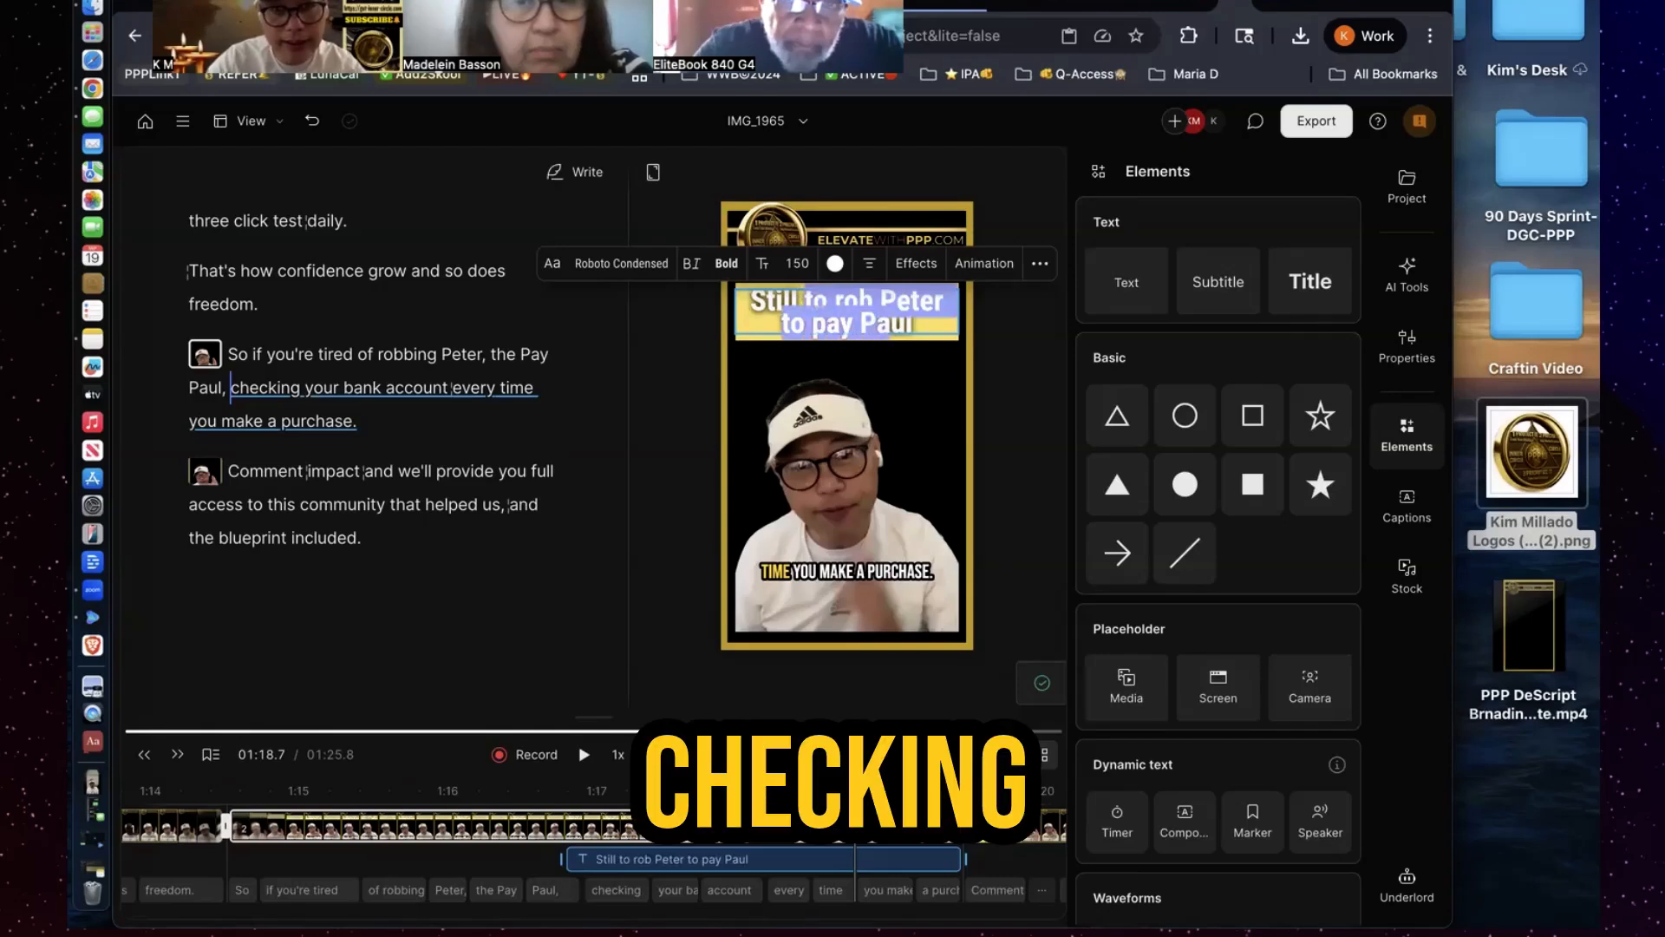
{"action": "type", "text": "Chec"}
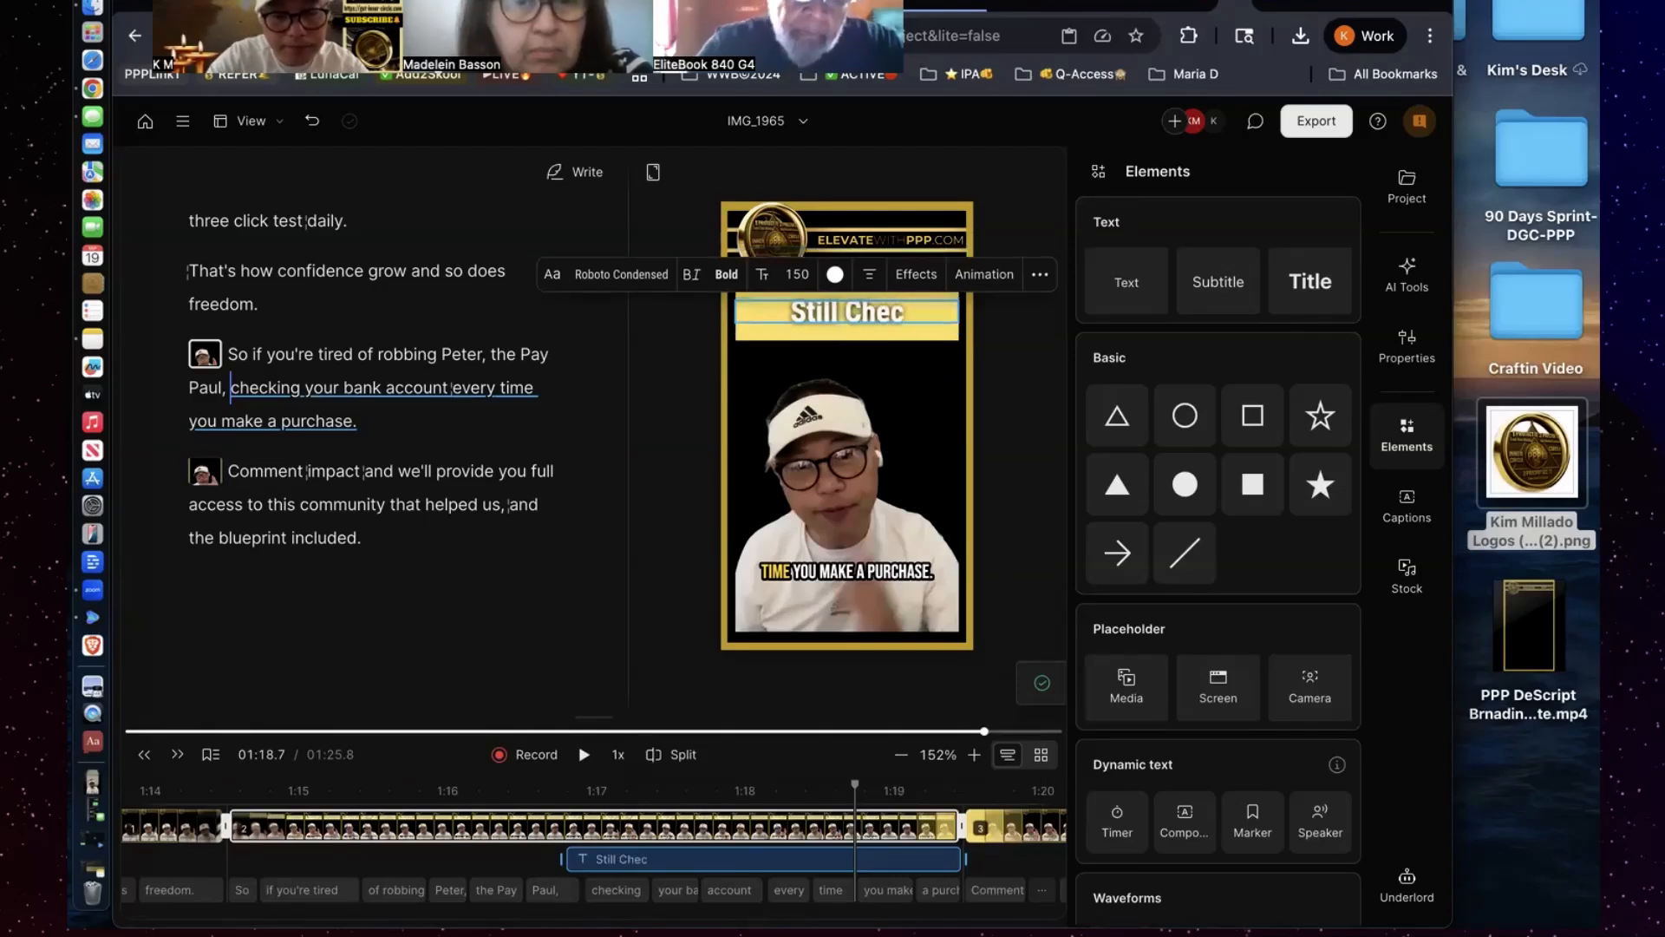
{"action": "type", "text": "king"}
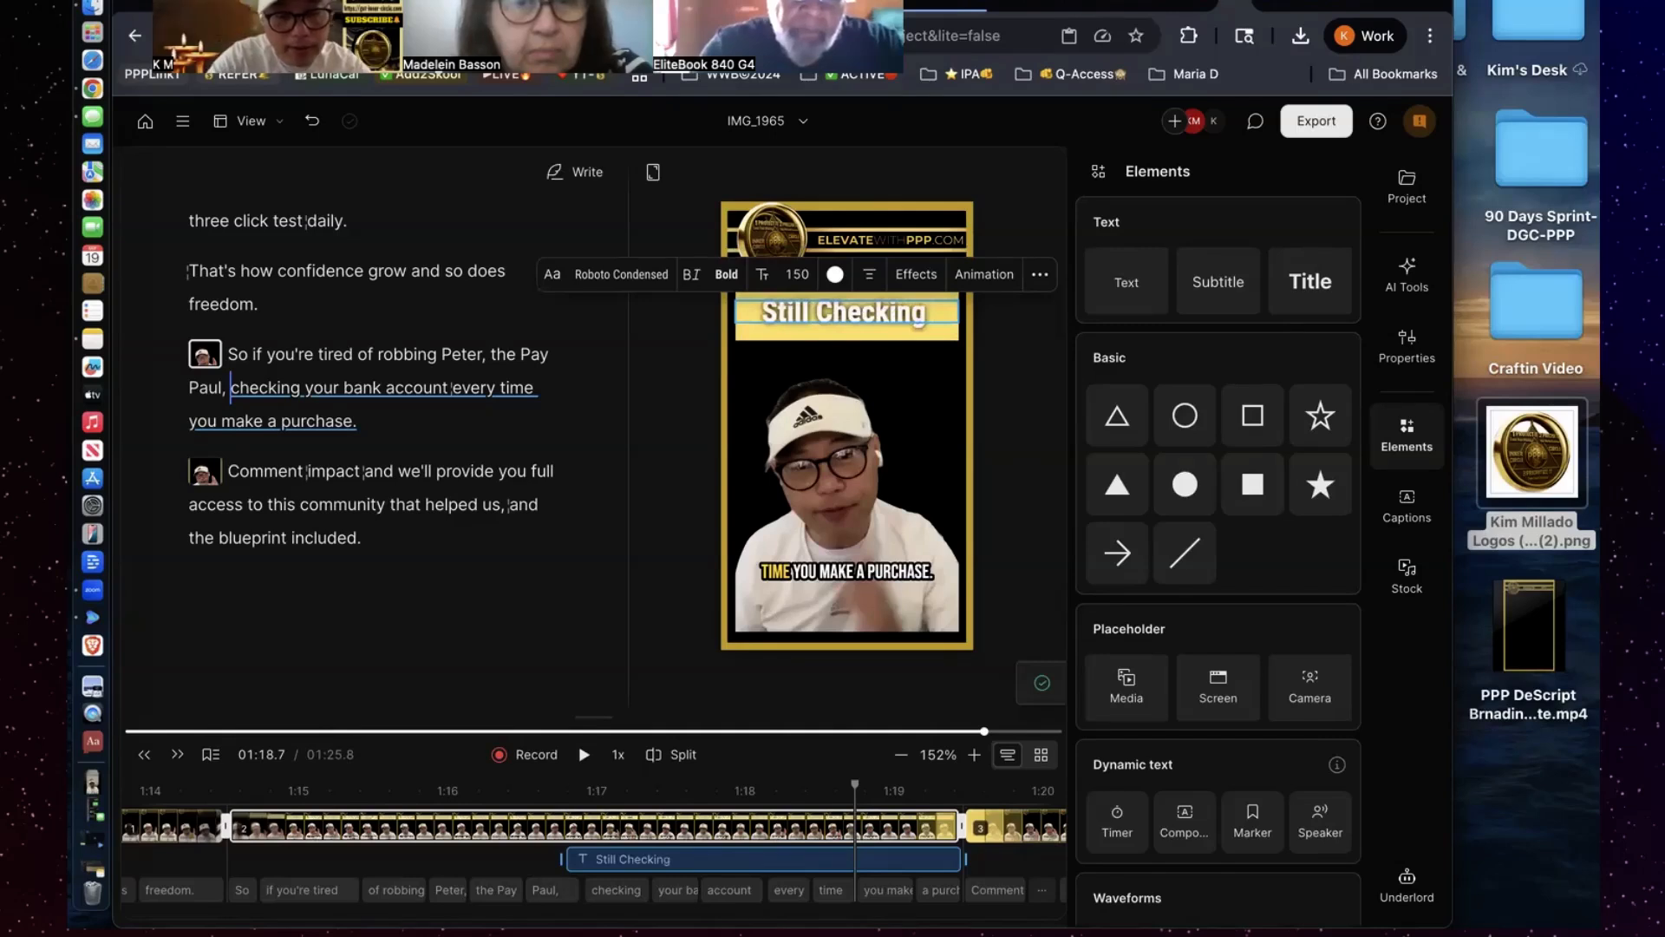
{"action": "type", "text": " bank accounts?"}
{"action": "left_click", "coordinate": [836, 610]}
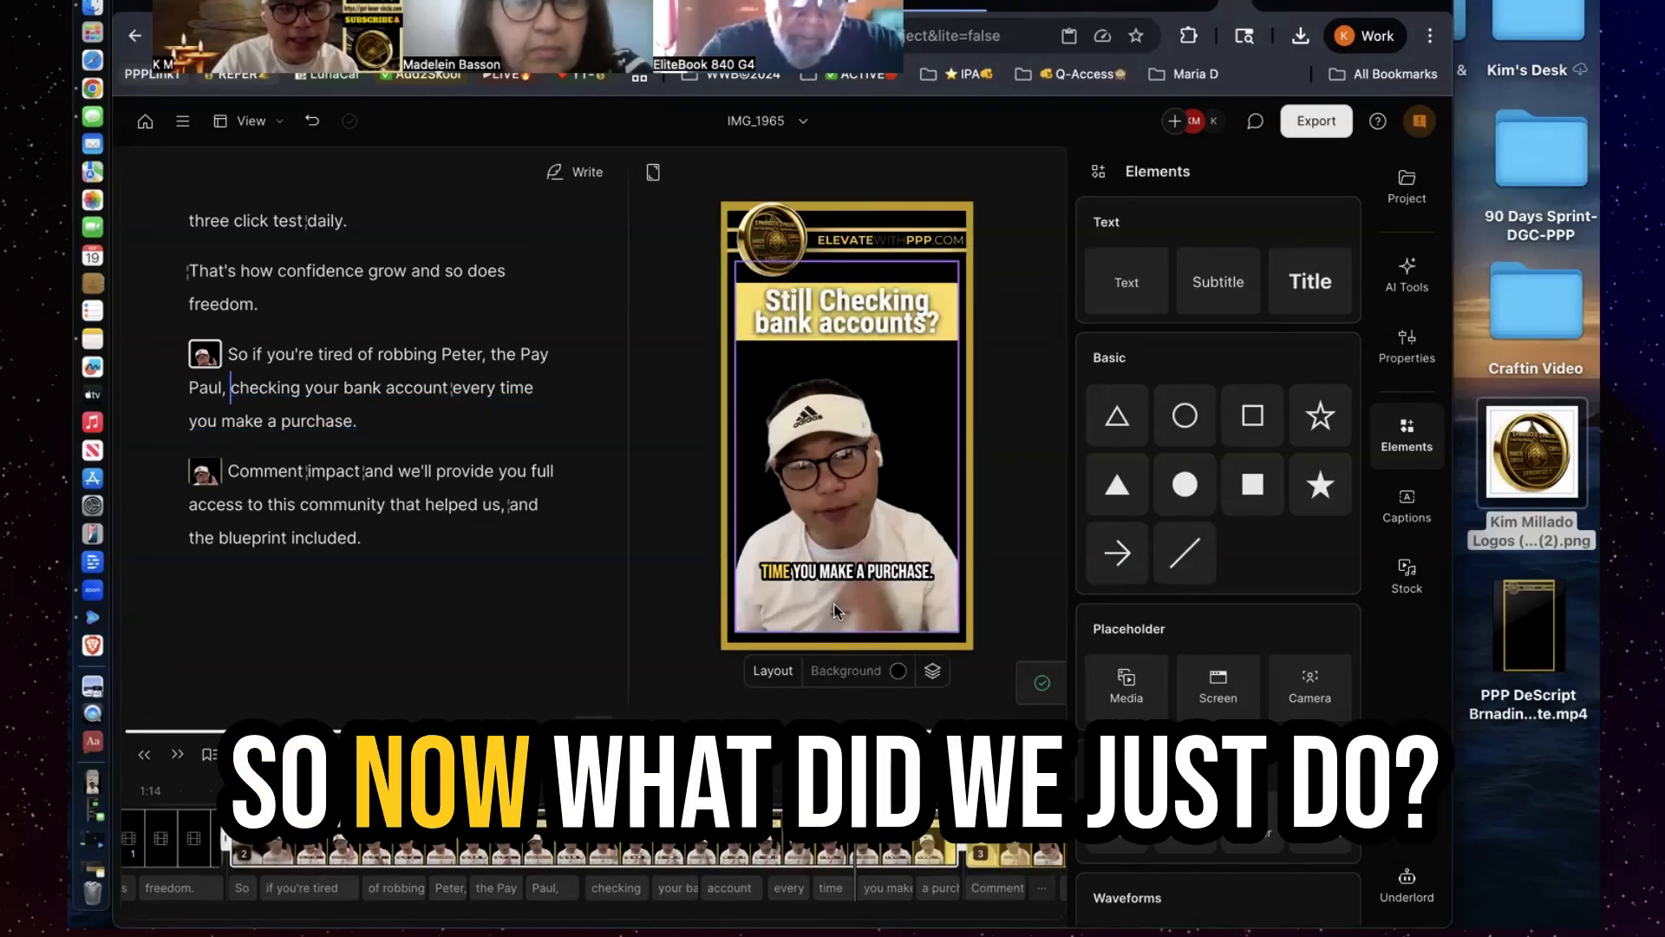
Play the video from about 1:14.2 to review both titles in scene 2
{"action": "left_click", "coordinate": [184, 838]}
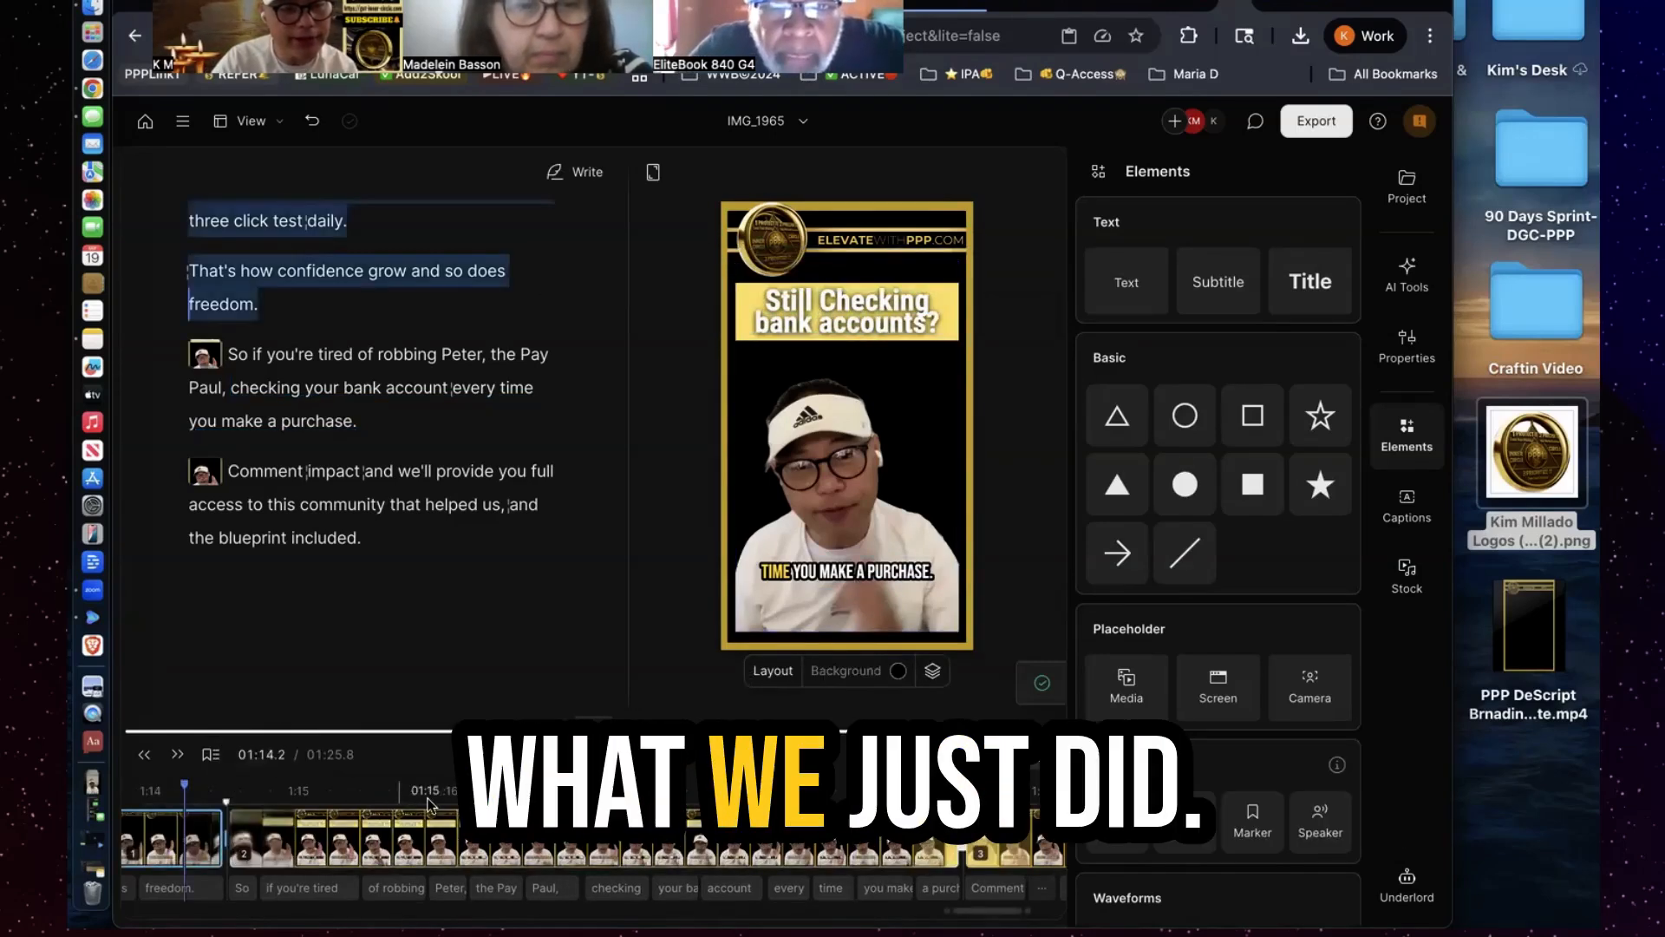
{"action": "key", "text": "space"}
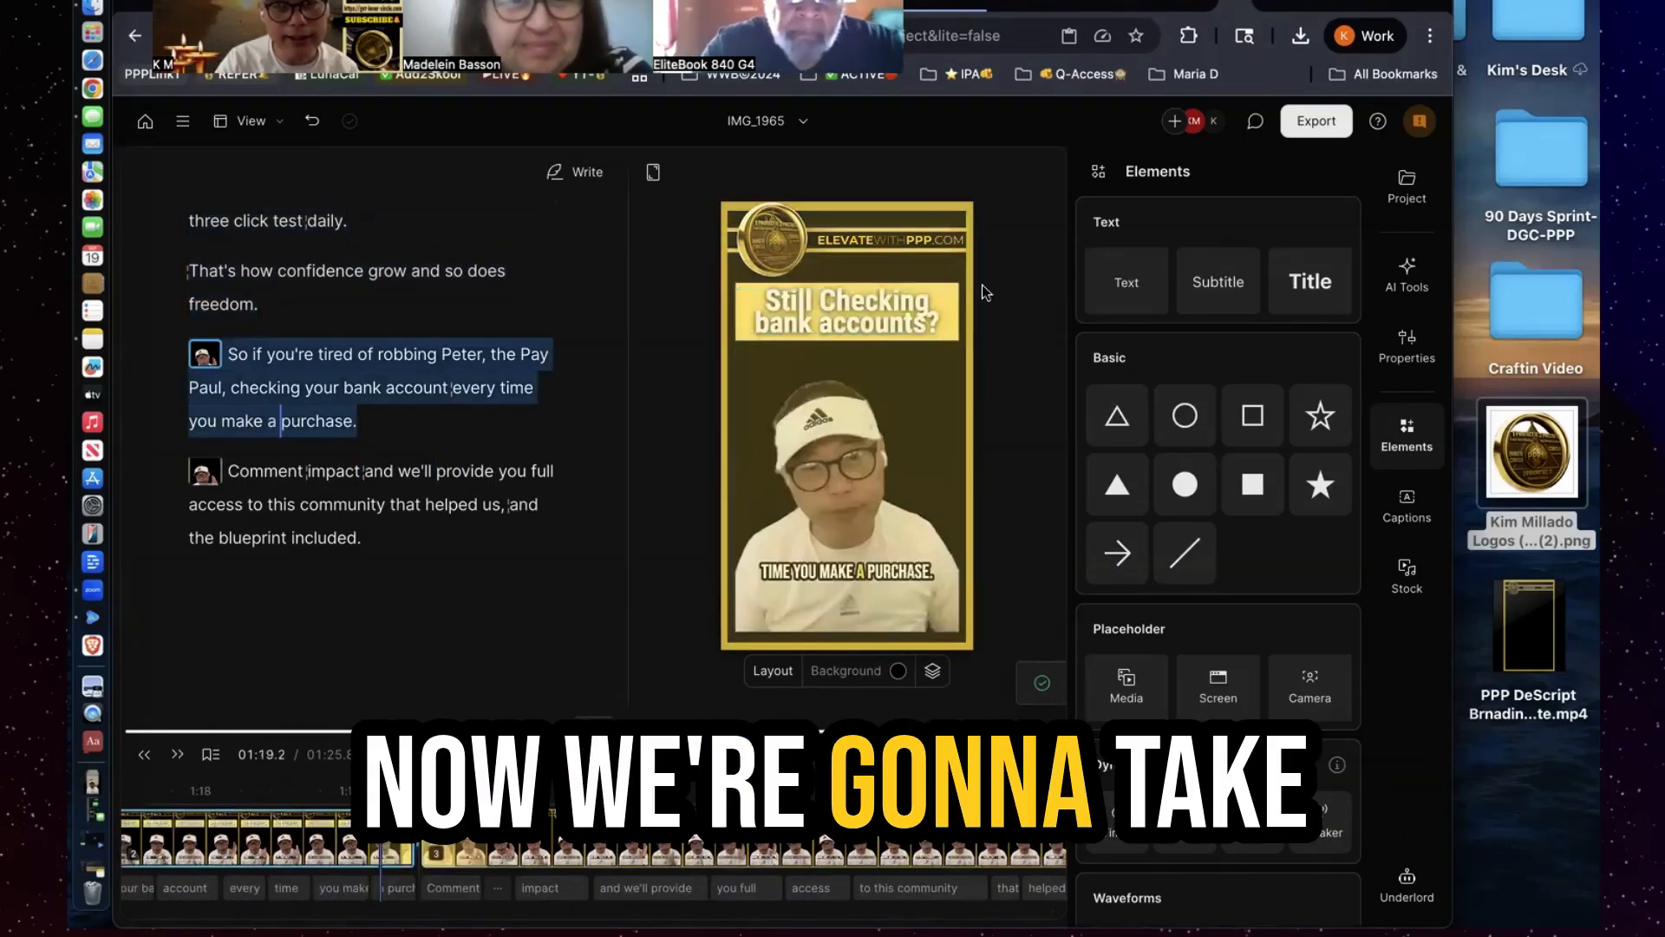
Try to duplicate the yellow banner in scene 2 and move the title back over it
{"action": "left_click", "coordinate": [955, 286]}
{"action": "right_click", "coordinate": [955, 286]}
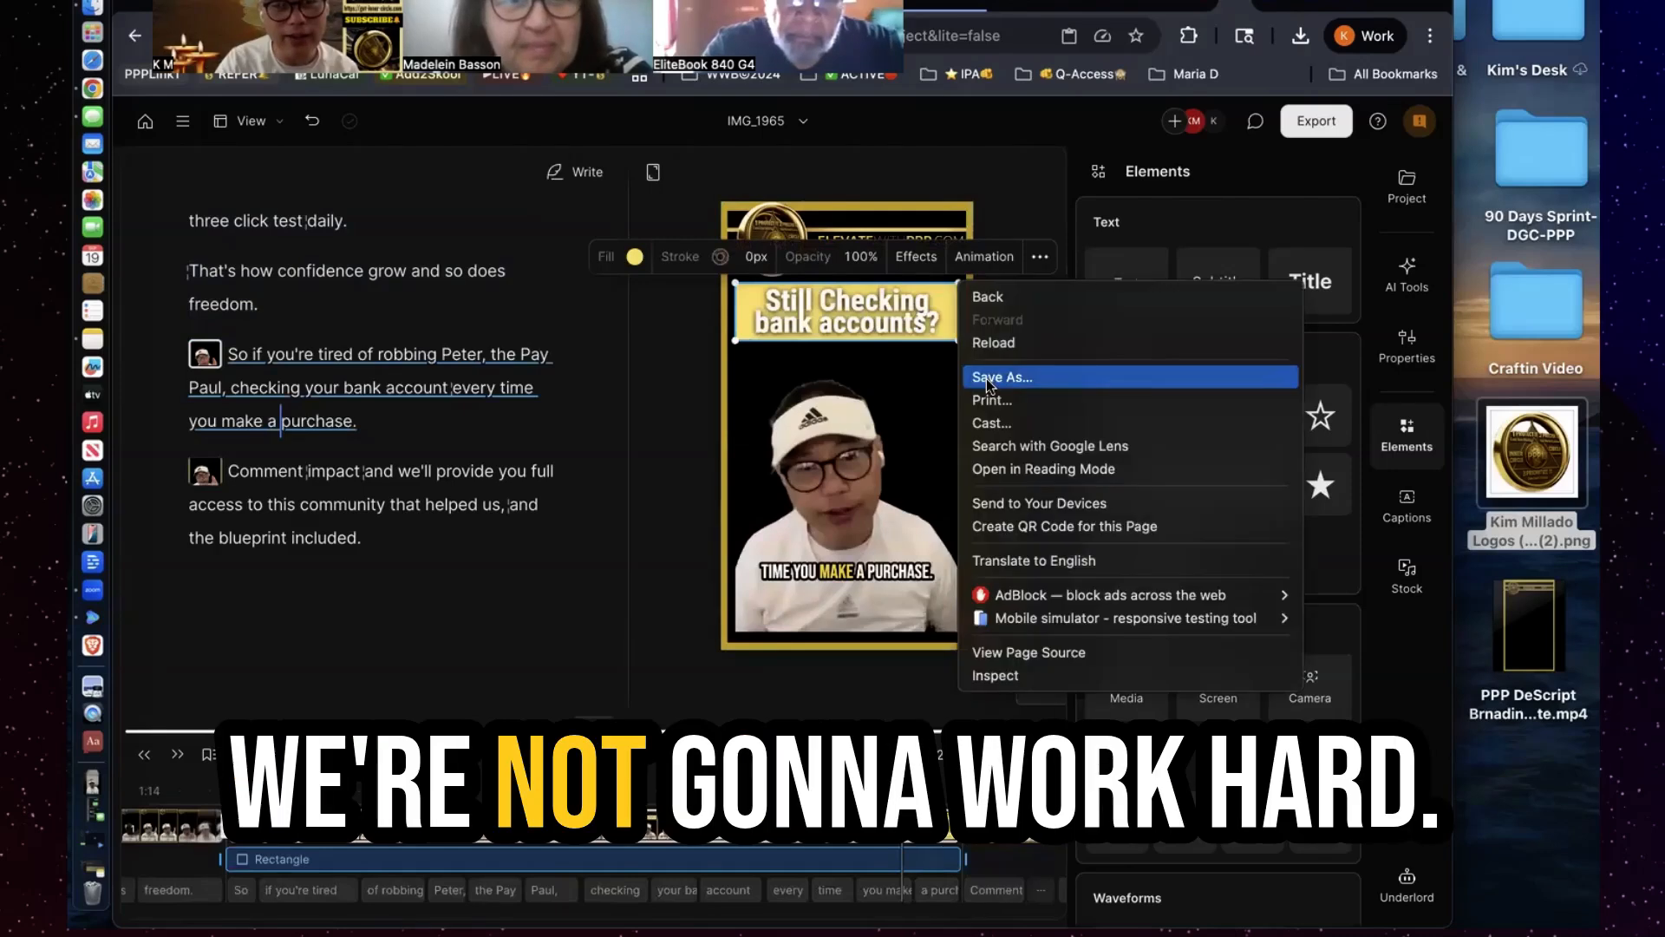
{"action": "left_click", "coordinate": [934, 325]}
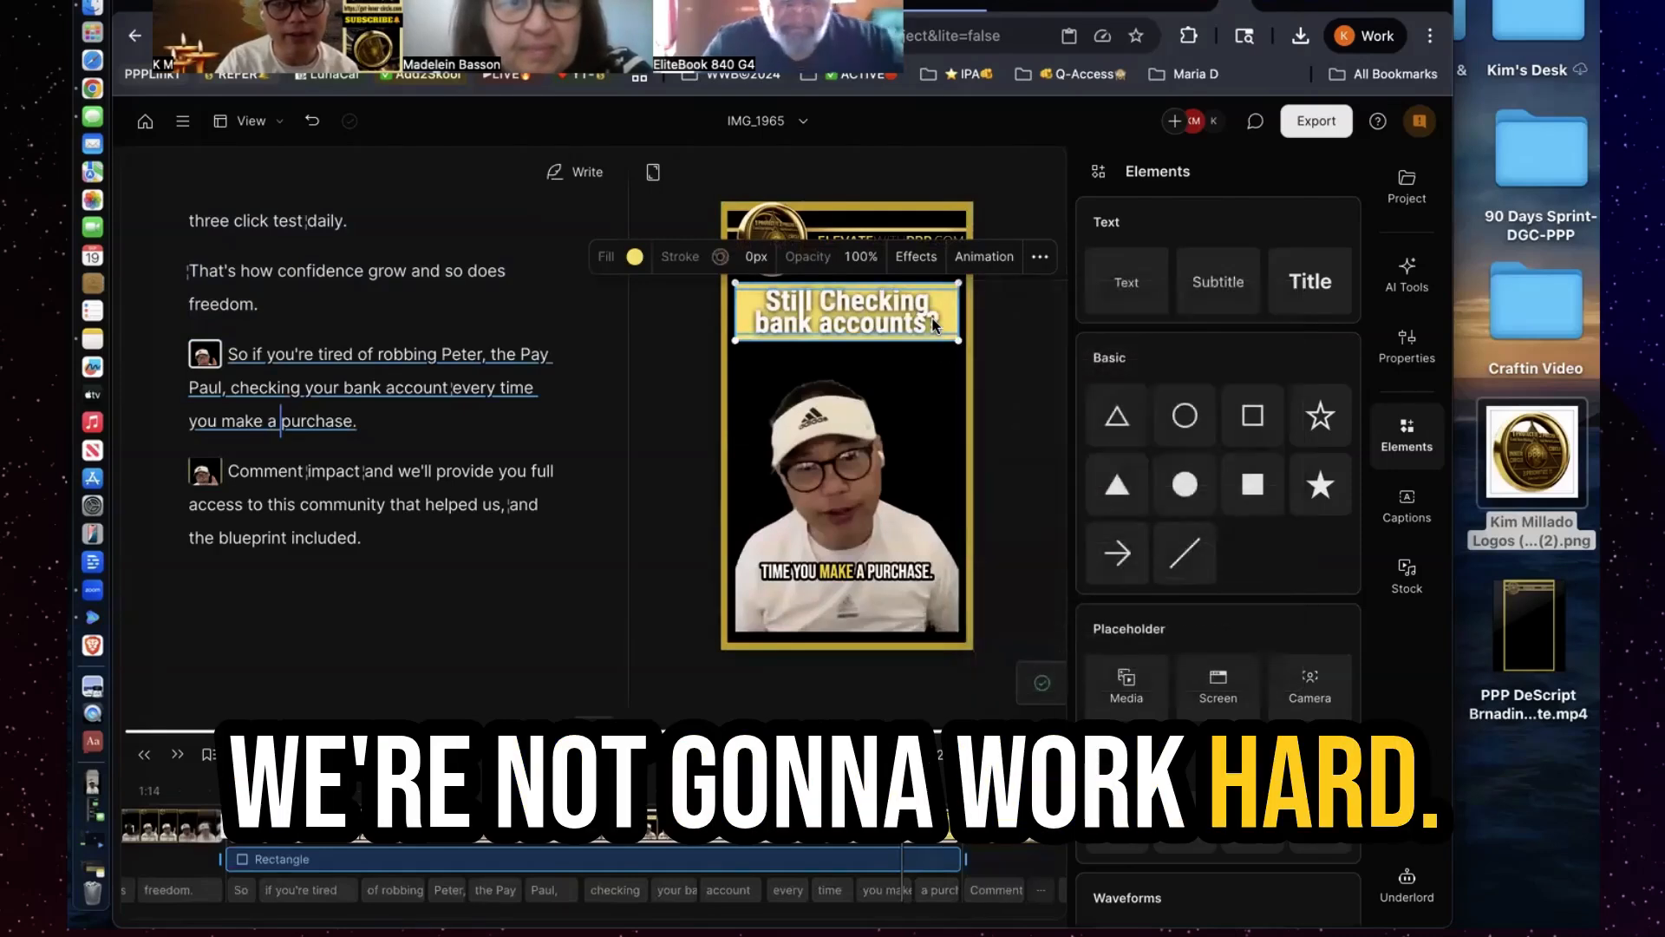
{"action": "right_click", "coordinate": [958, 281]}
{"action": "left_click", "coordinate": [823, 327]}
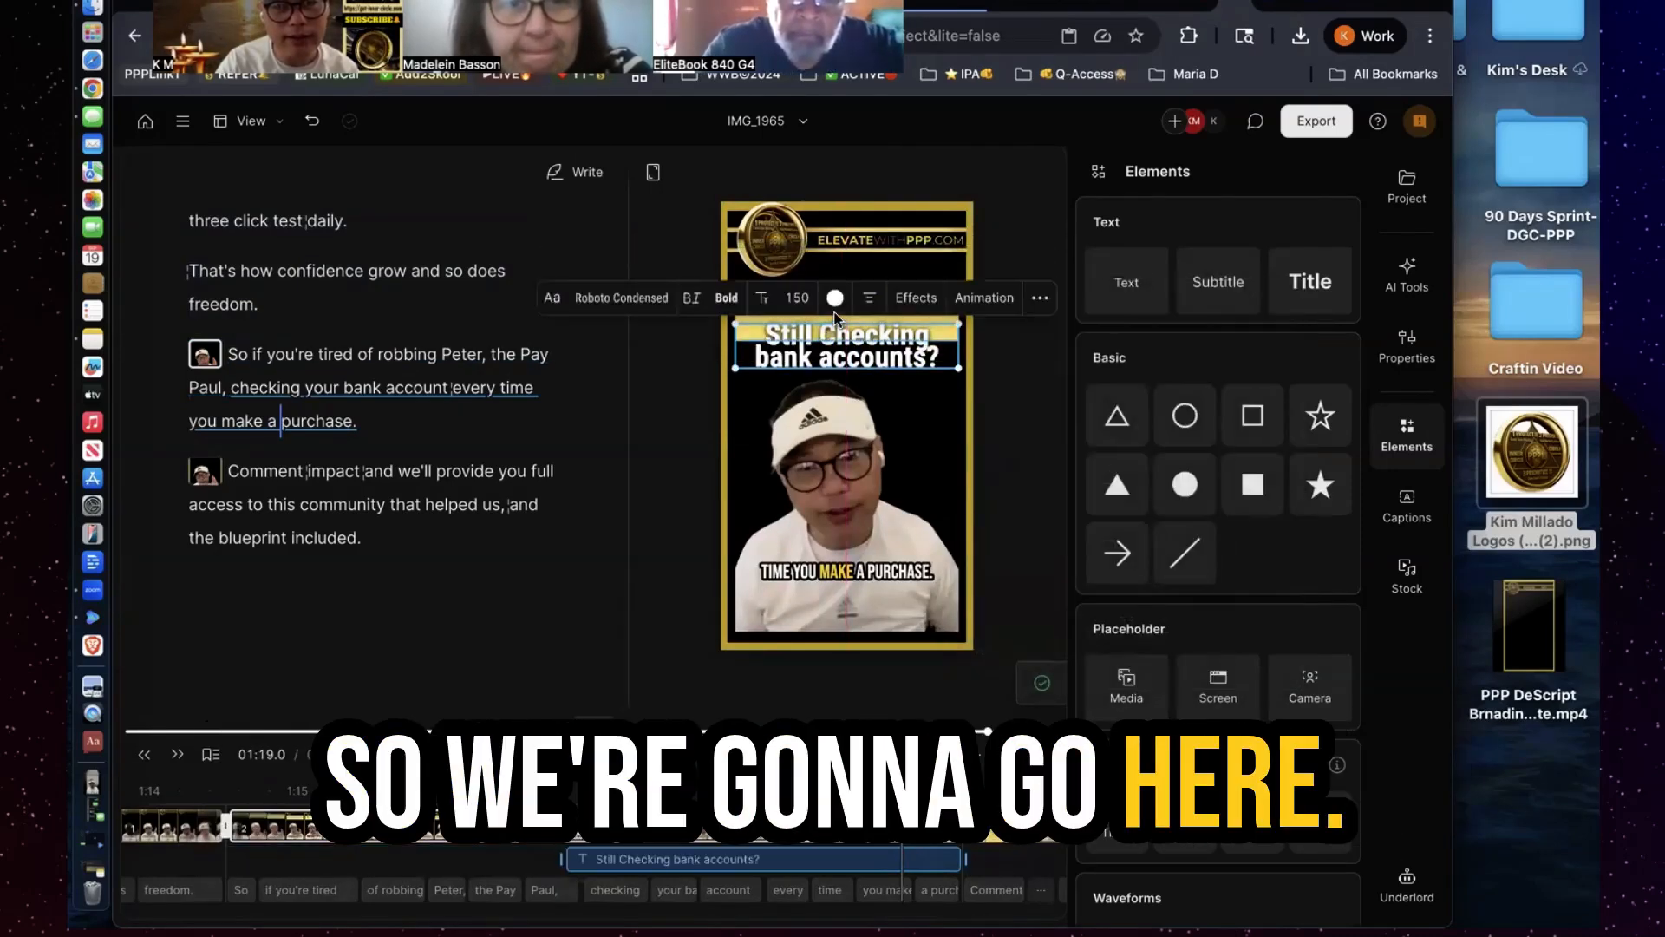
{"action": "left_click", "coordinate": [846, 302]}
{"action": "right_click", "coordinate": [848, 300]}
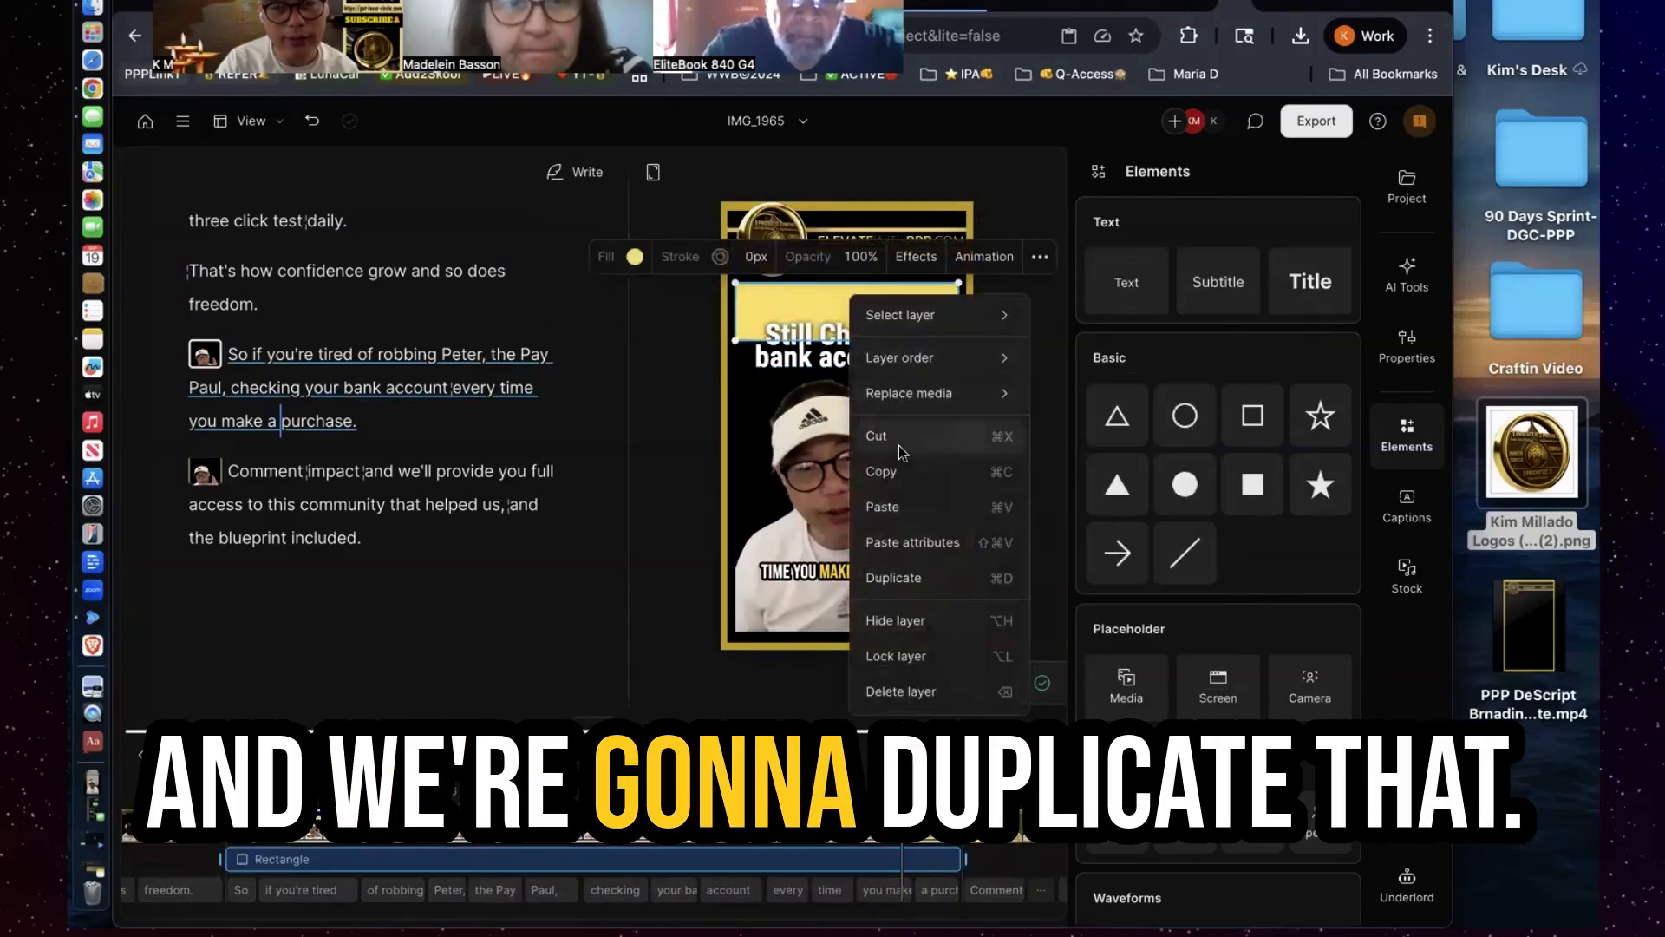
{"action": "left_click", "coordinate": [894, 578]}
{"action": "left_click", "coordinate": [876, 332]}
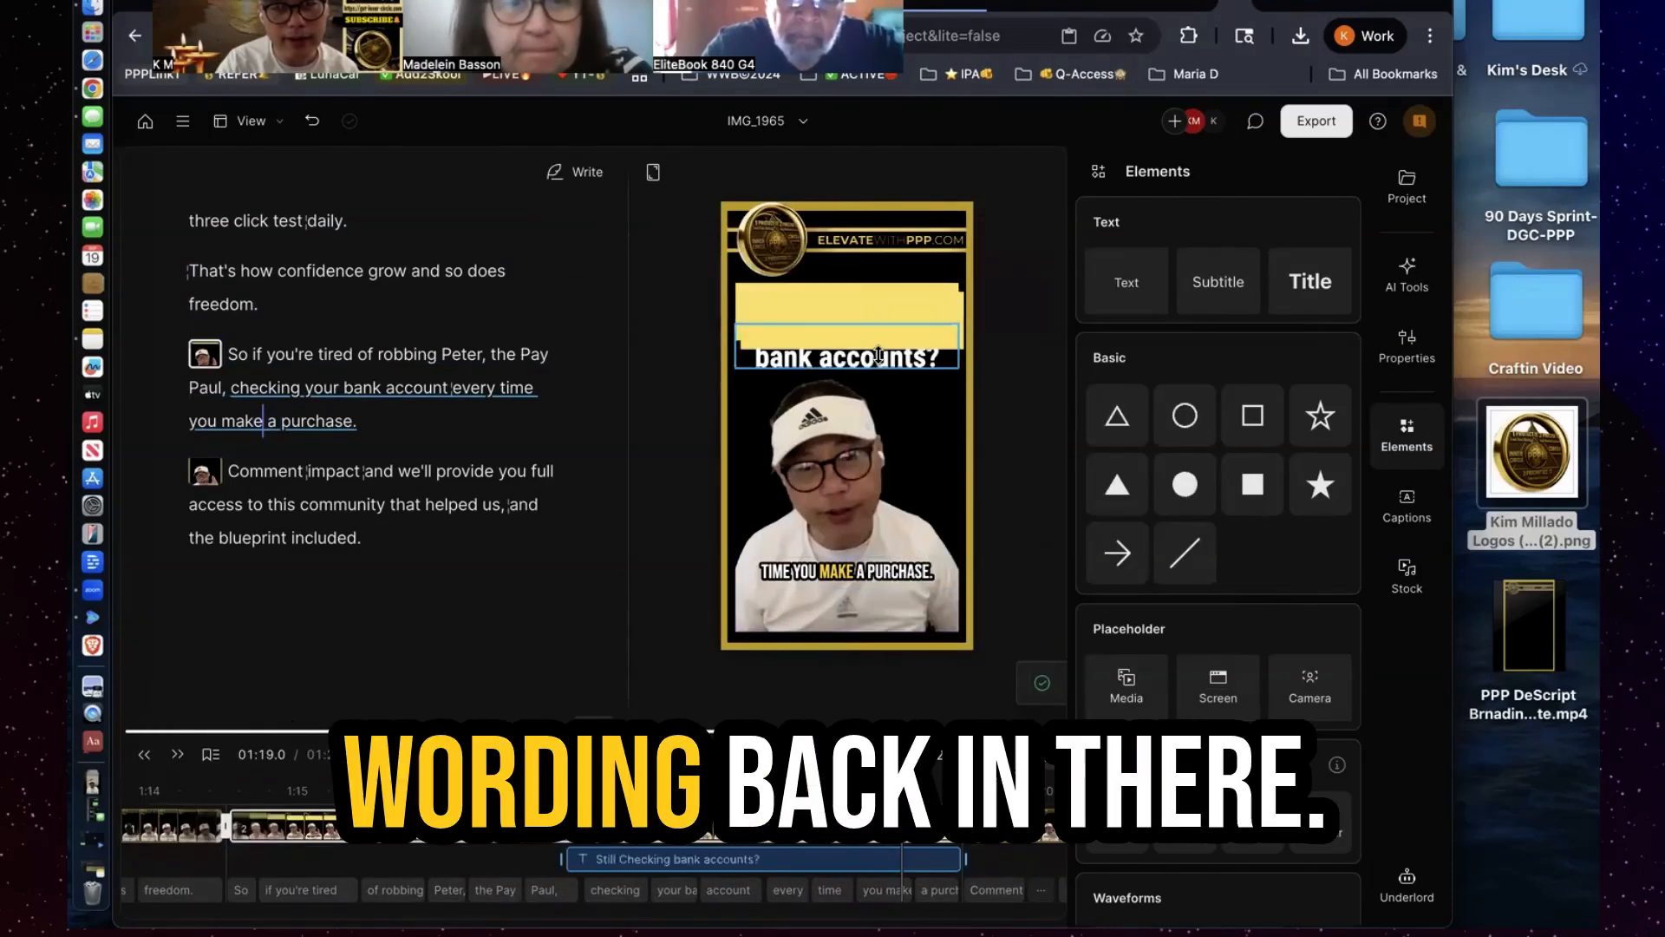
{"action": "left_click_drag", "start_coordinate": [876, 323], "coordinate": [928, 337]}
{"action": "key", "text": "super+z"}
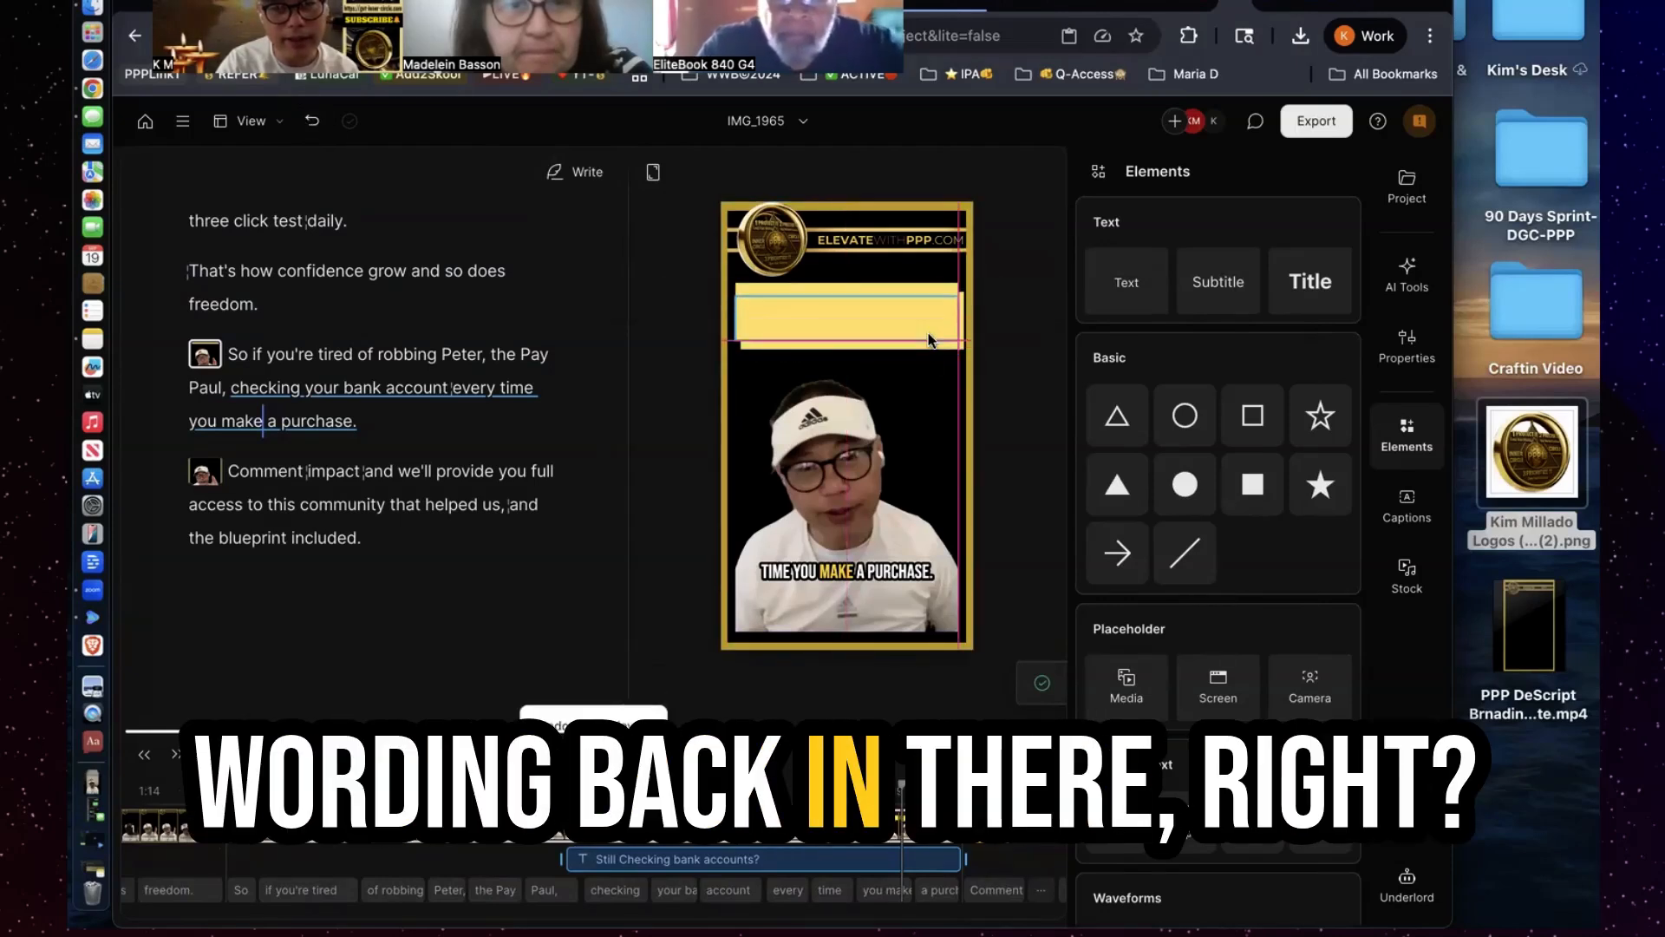
Copy the yellow banner in scene 2 and align the title over it again
{"action": "left_click", "coordinate": [928, 337]}
{"action": "right_click", "coordinate": [929, 331]}
{"action": "left_click", "coordinate": [965, 469]}
{"action": "left_click_drag", "start_coordinate": [886, 326], "coordinate": [882, 316]}
Paste the copied yellow banner into scene 3, the call to action
{"action": "scroll", "coordinate": [868, 833], "scroll_direction": "right", "scroll_amount": 5}
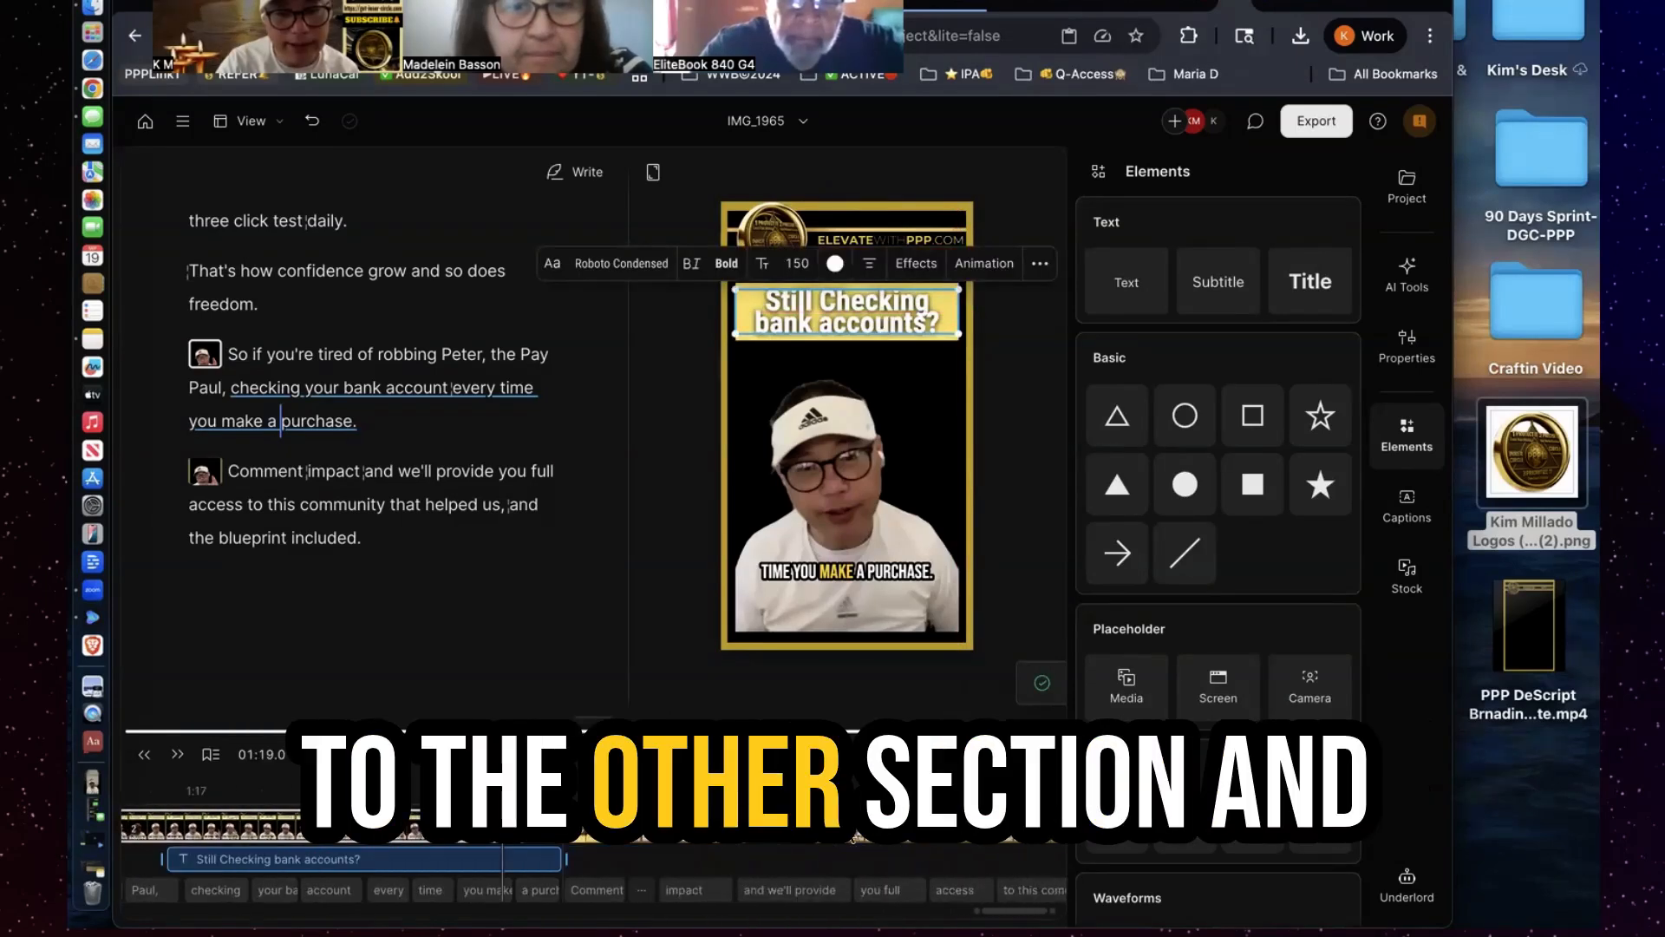
{"action": "left_click", "coordinate": [855, 835]}
{"action": "right_click", "coordinate": [840, 345]}
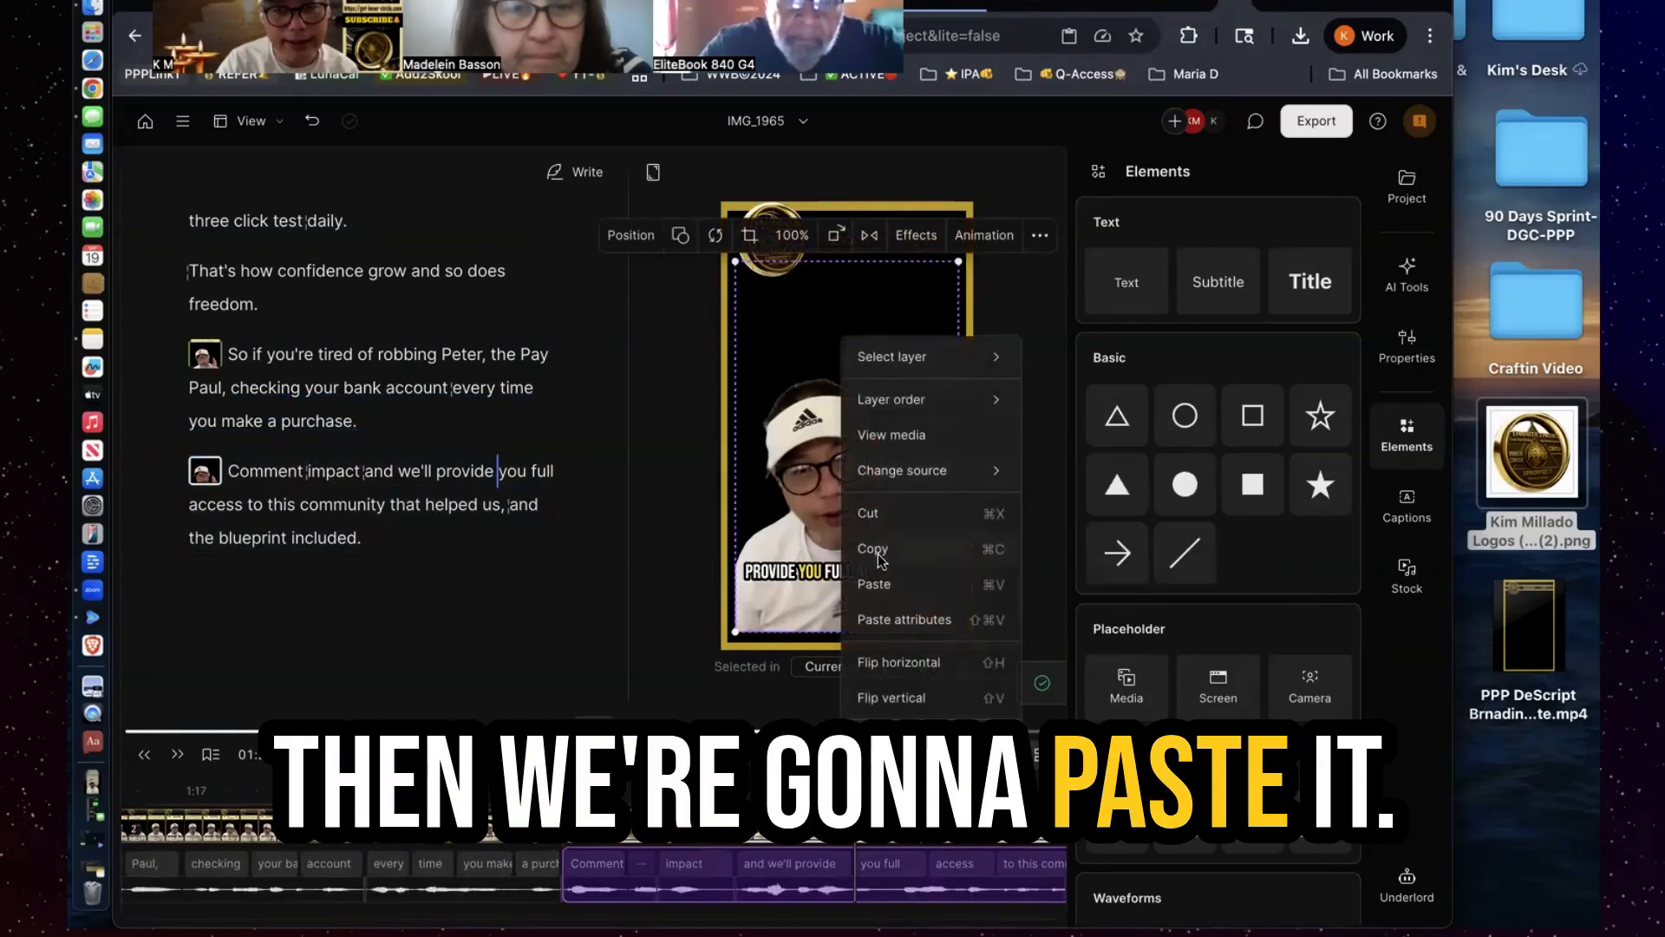
{"action": "left_click", "coordinate": [884, 579]}
{"action": "left_click", "coordinate": [991, 396]}
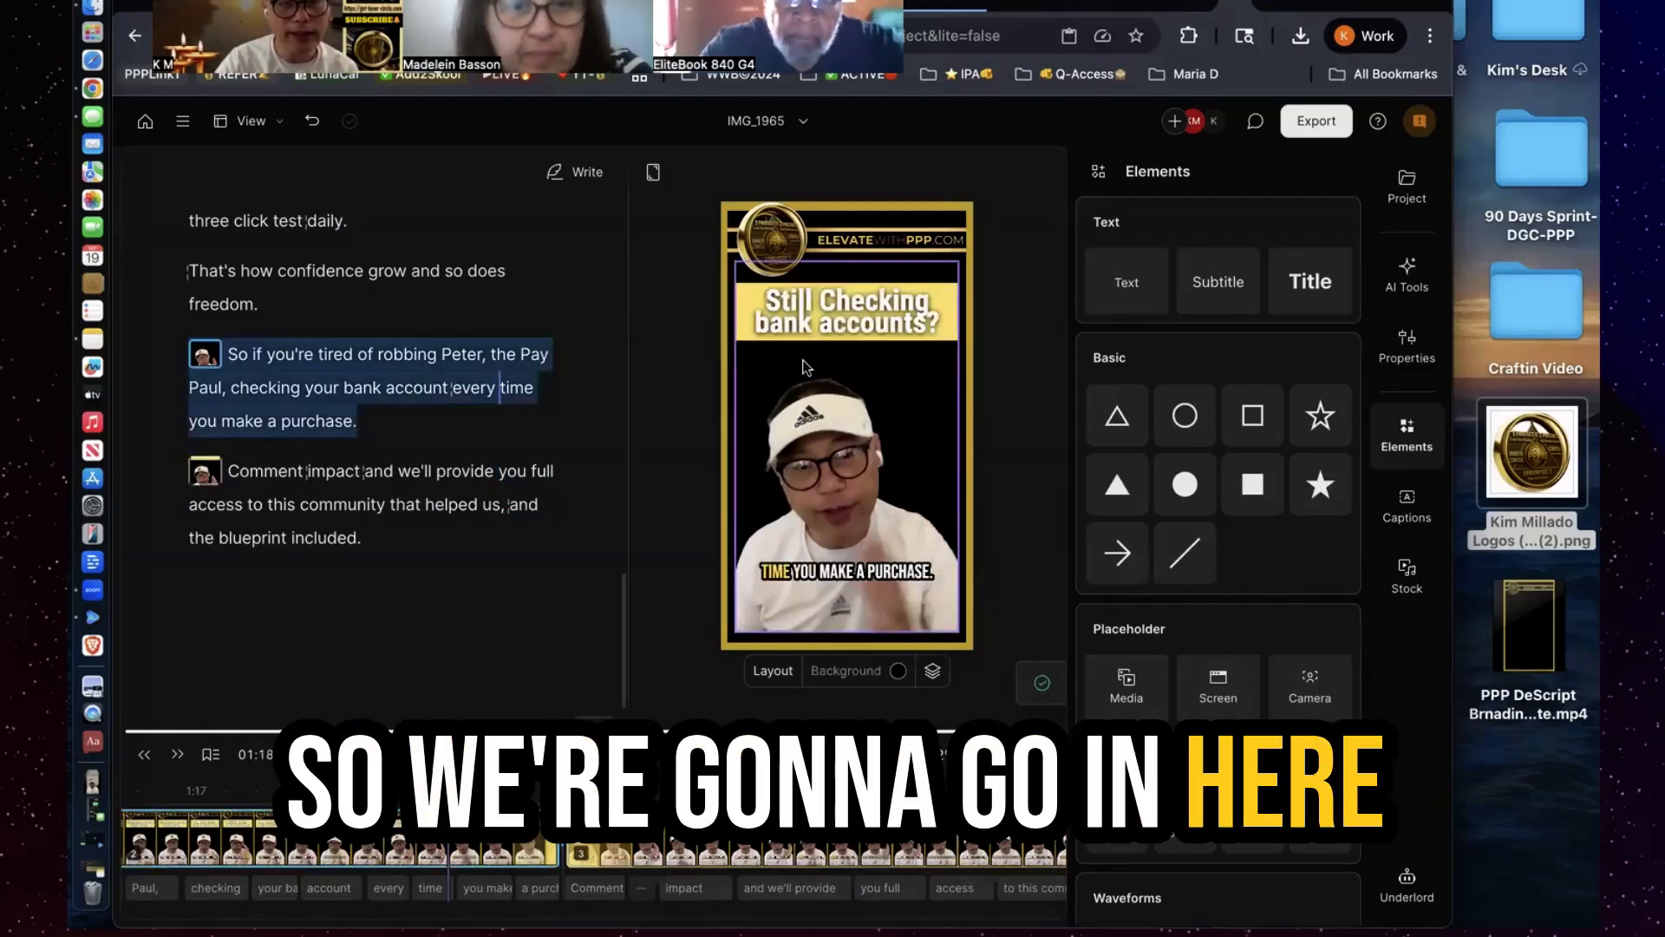
Copy the "Still Checking bank accounts?" title from scene 2 and paste it into scene 3
{"action": "left_click", "coordinate": [816, 316]}
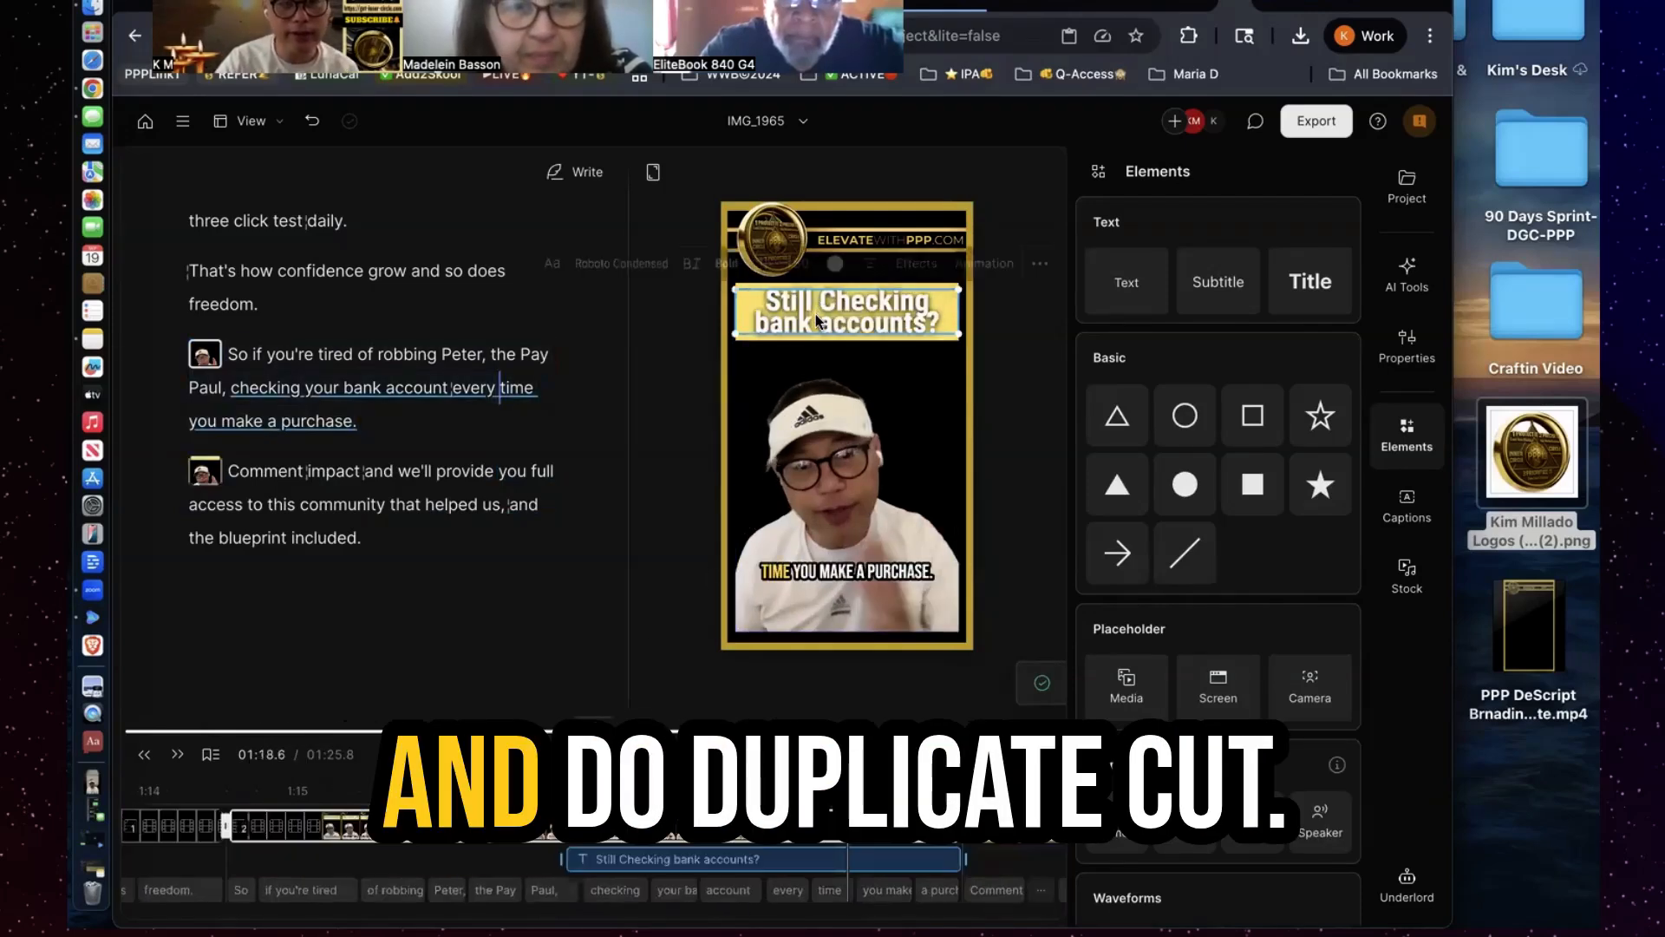
{"action": "right_click", "coordinate": [817, 316]}
{"action": "left_click", "coordinate": [1025, 521]}
{"action": "scroll", "coordinate": [737, 837], "scroll_direction": "right", "scroll_amount": 2}
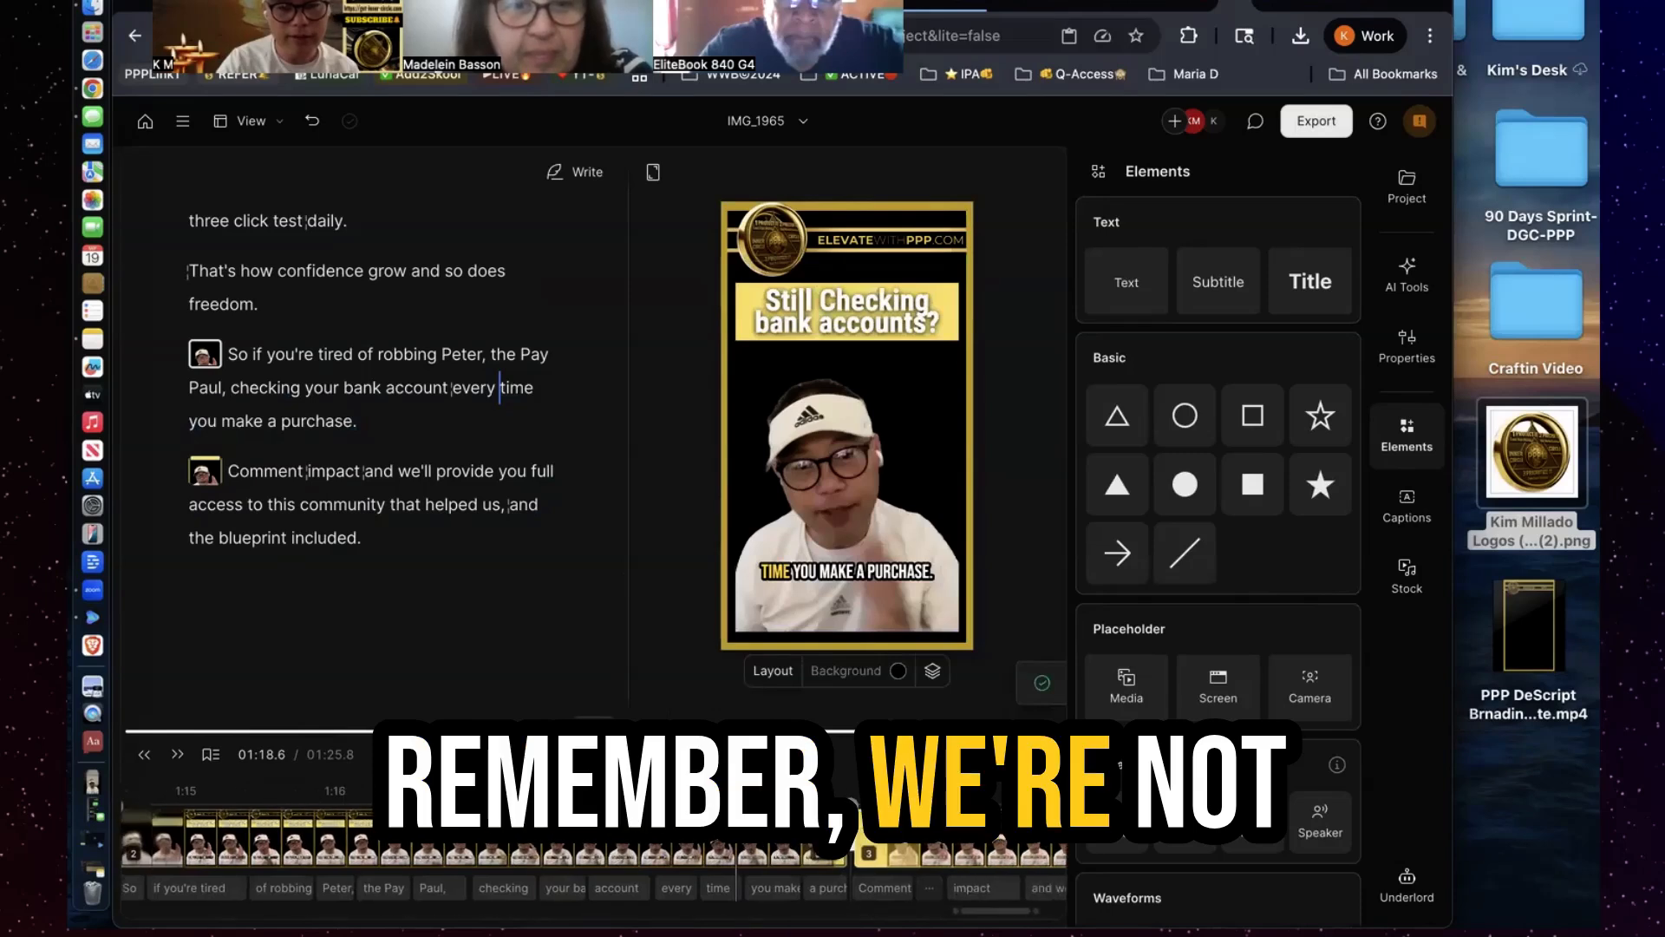
{"action": "left_click", "coordinate": [974, 852]}
{"action": "right_click", "coordinate": [928, 402]}
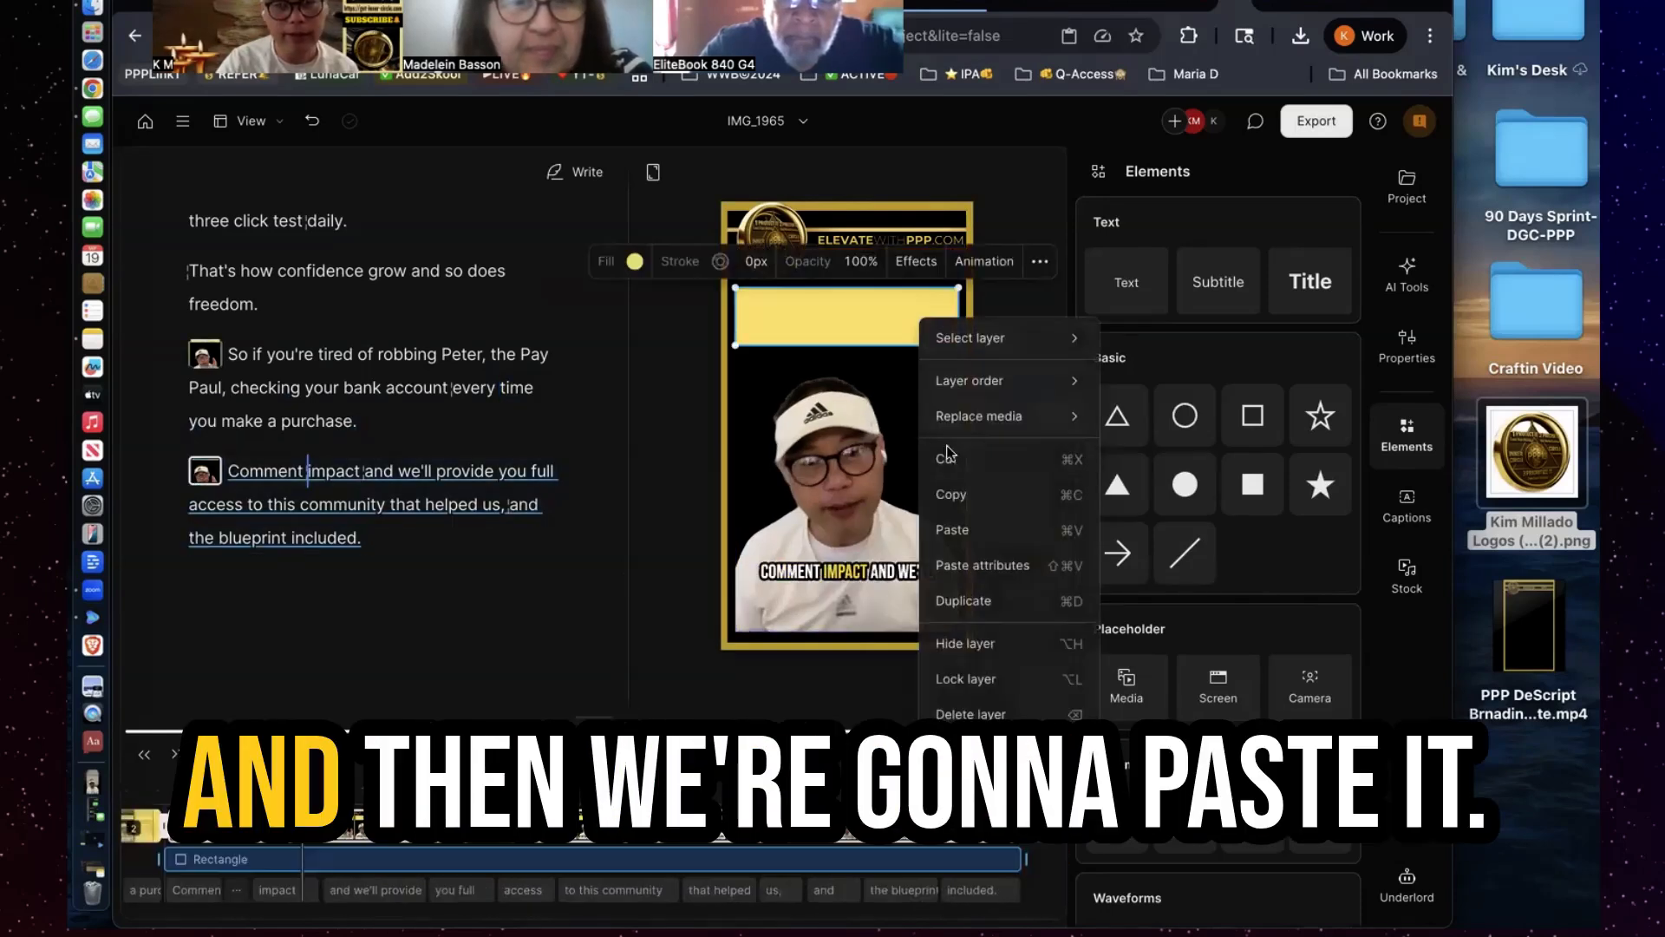
{"action": "left_click", "coordinate": [955, 523]}
Show all timeline layers and extend the pasted title back to the start of scene 3
{"action": "right_click", "coordinate": [902, 315]}
{"action": "left_click", "coordinate": [595, 717]}
{"action": "left_click_drag", "start_coordinate": [595, 717], "coordinate": [612, 422]}
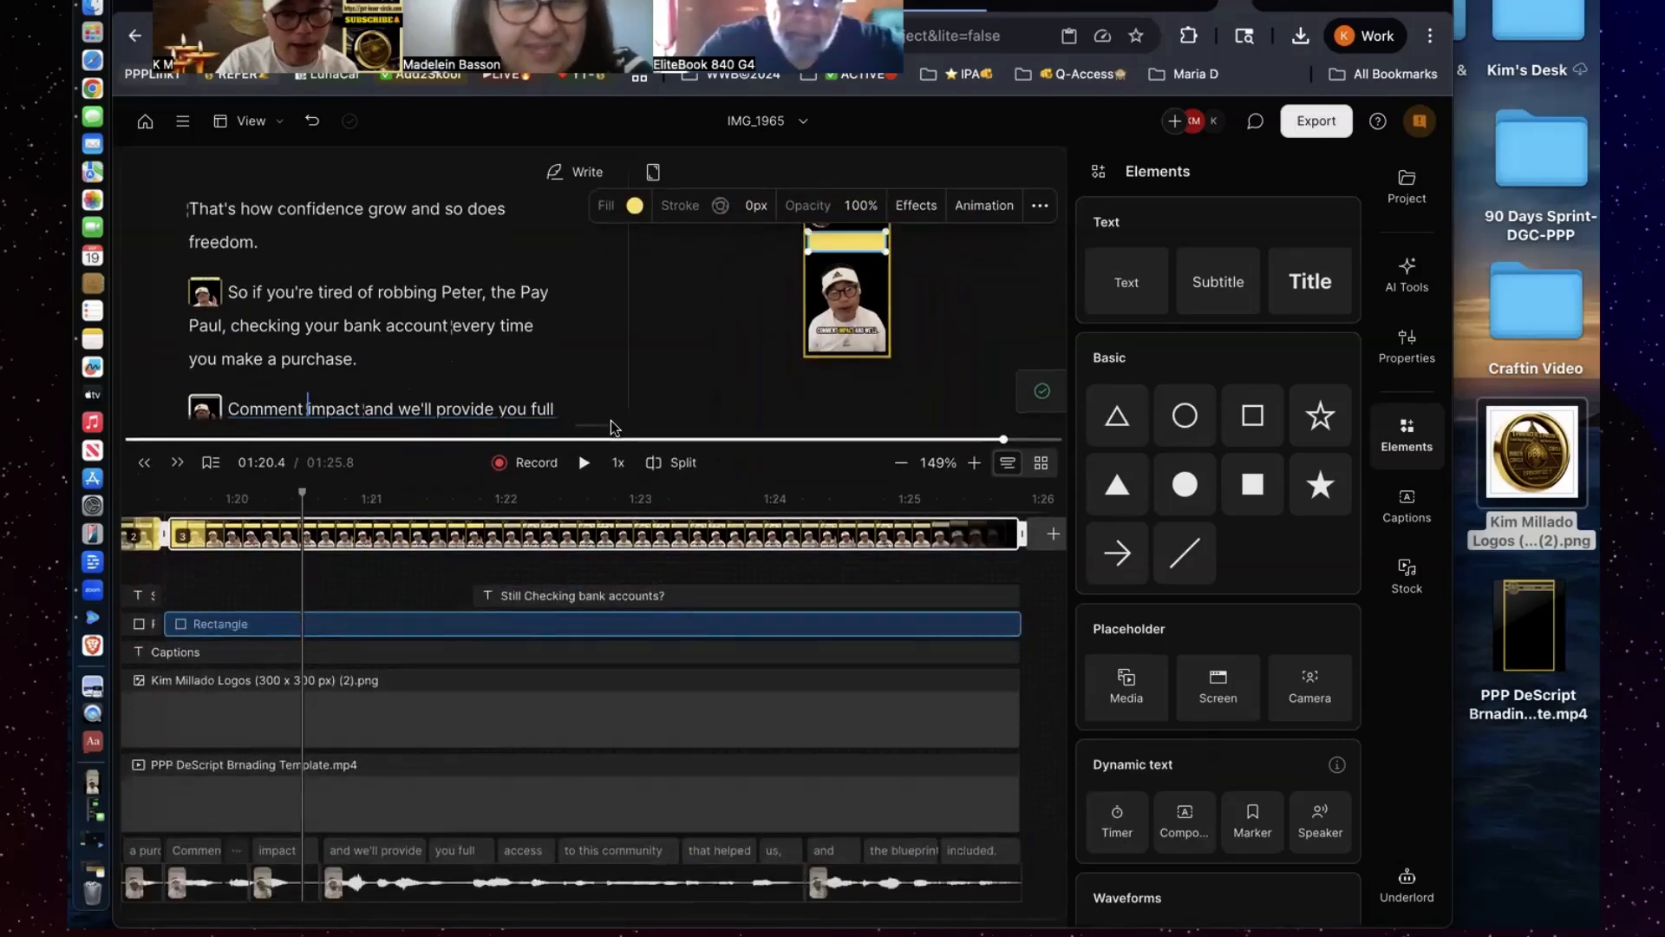
{"action": "left_click", "coordinate": [630, 599]}
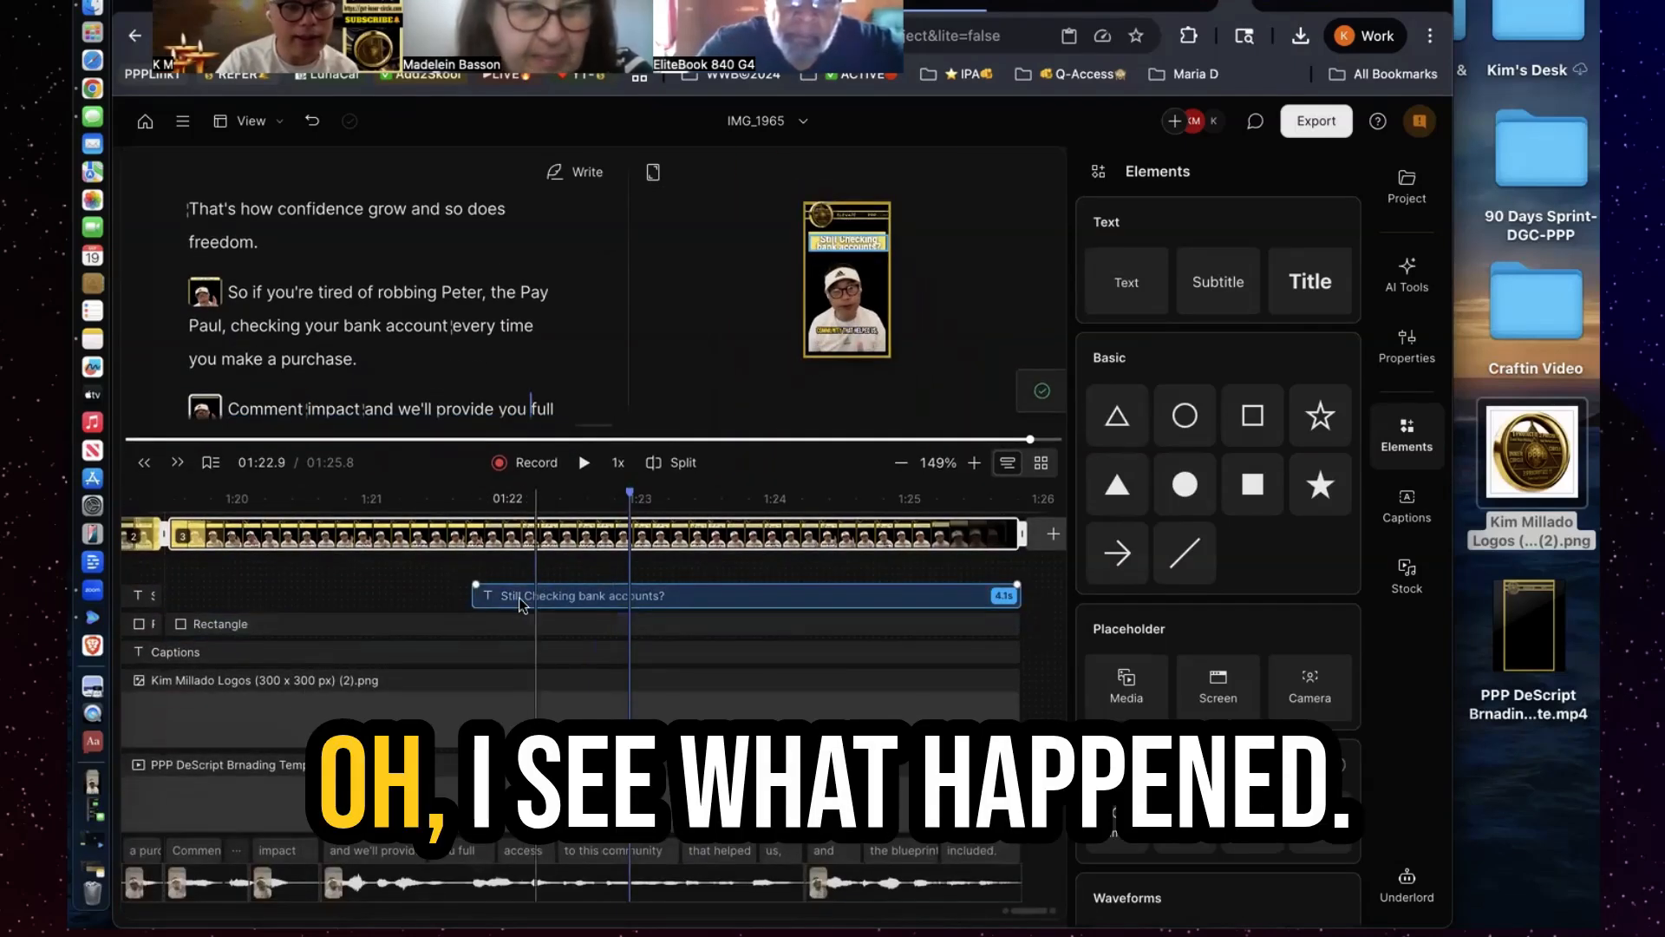
{"action": "left_click_drag", "start_coordinate": [476, 584], "coordinate": [167, 597]}
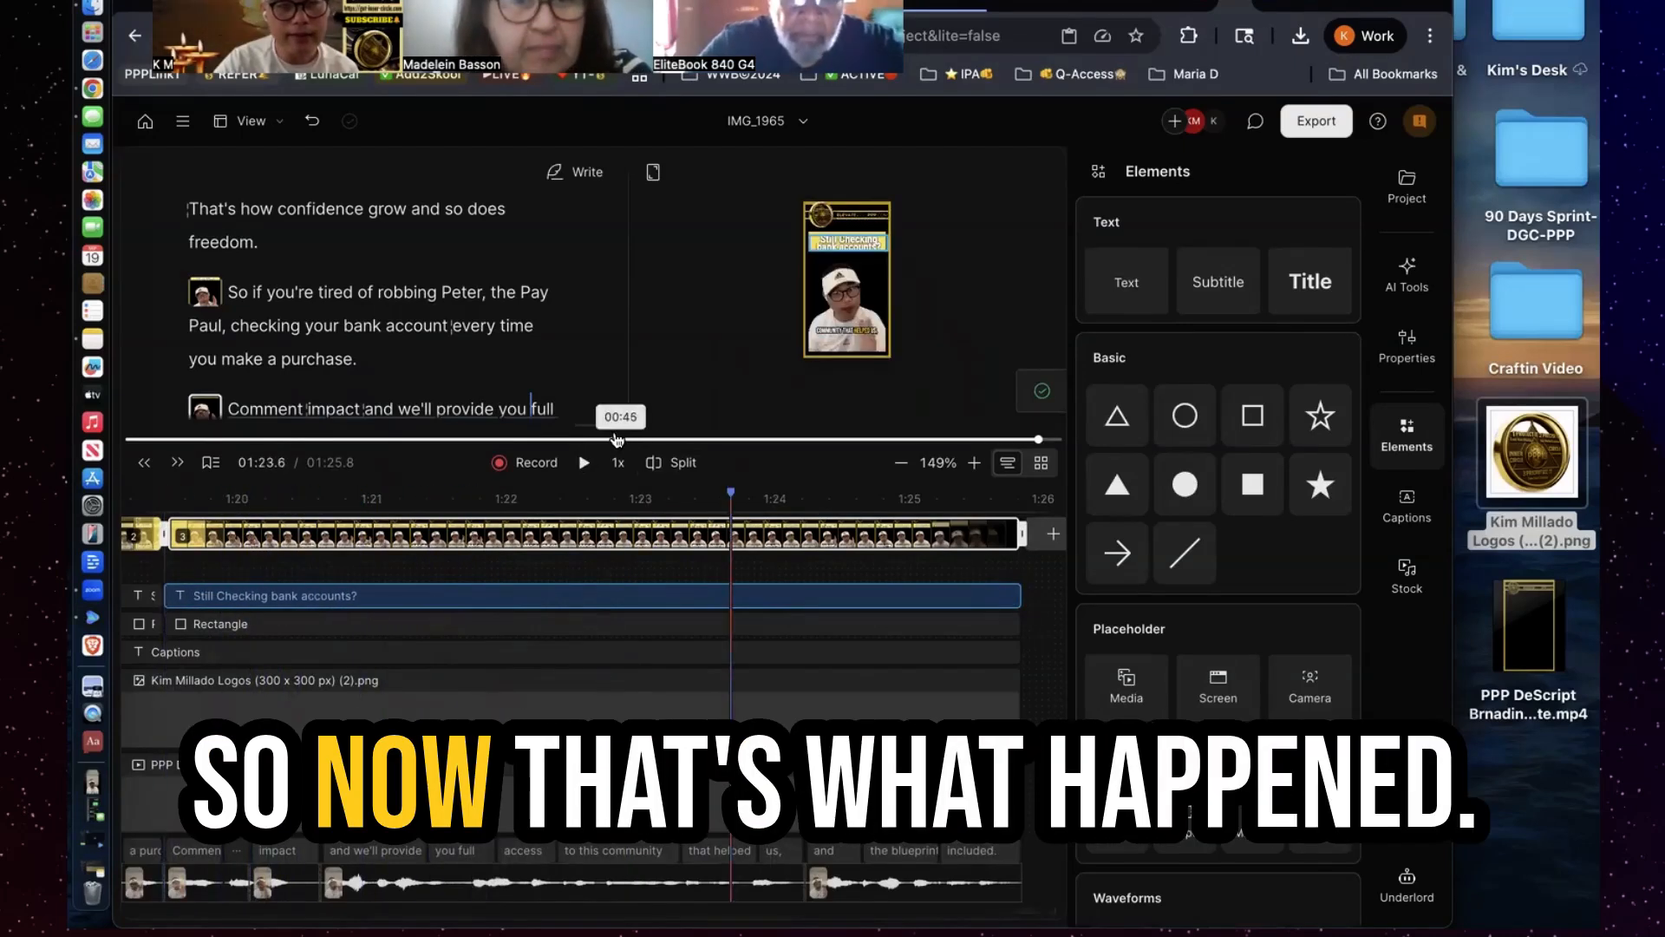
{"action": "left_click_drag", "start_coordinate": [609, 426], "coordinate": [612, 728]}
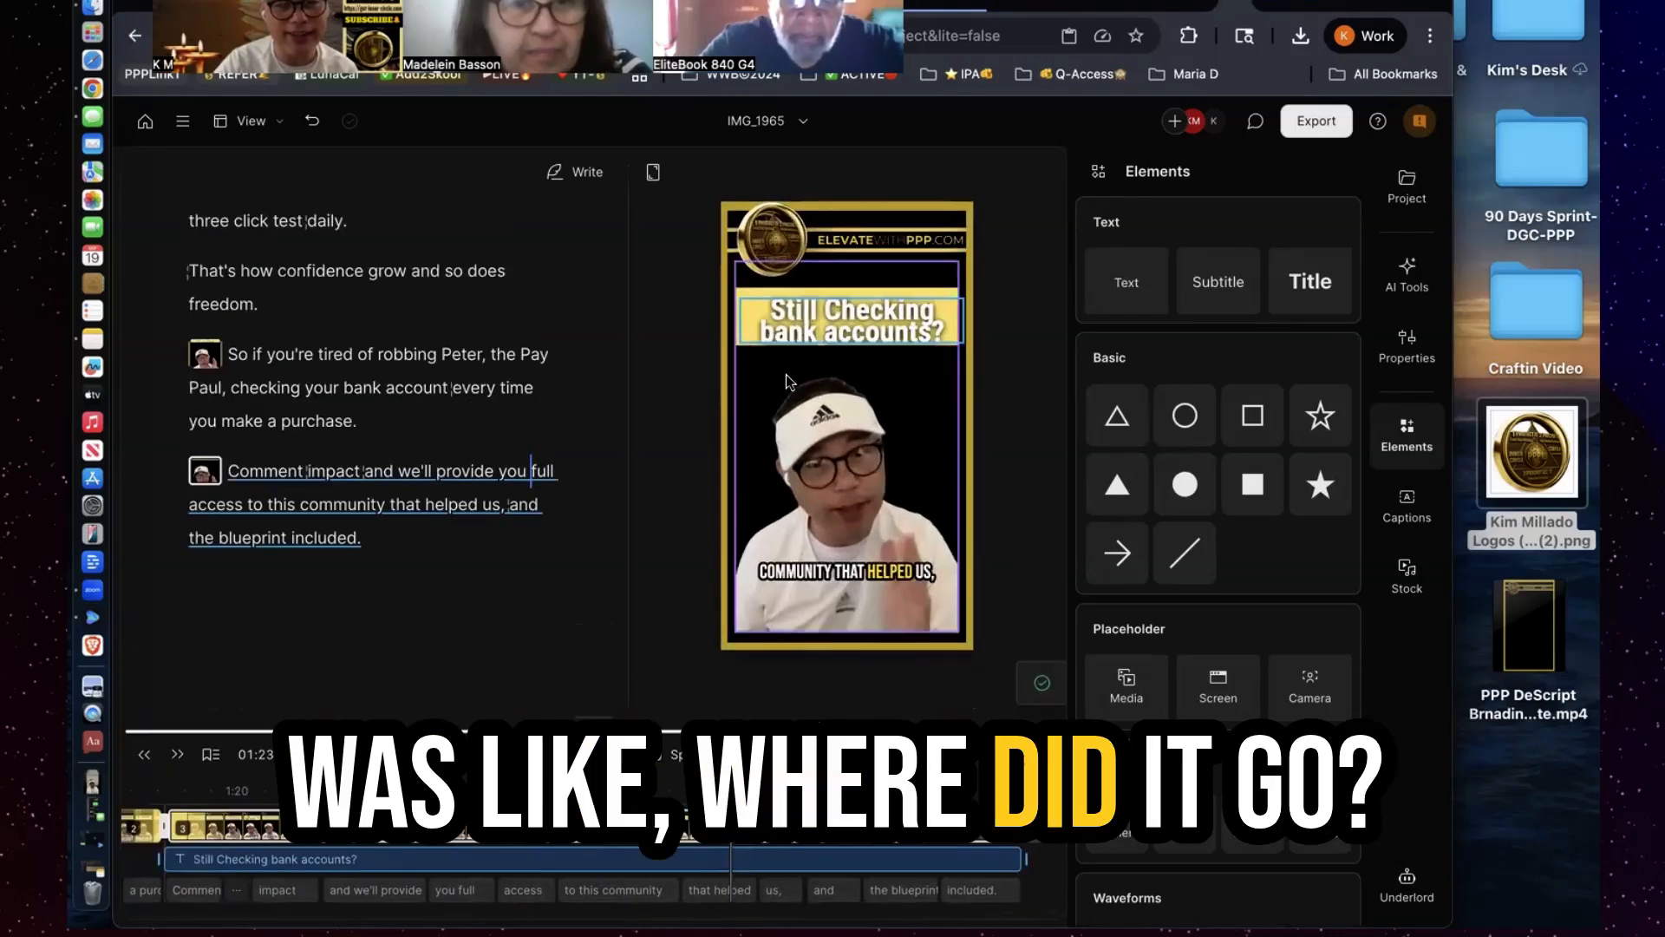
Replace the title text in scene 3 with "Comment IMPACT"
{"action": "double_click", "coordinate": [914, 325]}
{"action": "type", "text": "Comment IMP"}
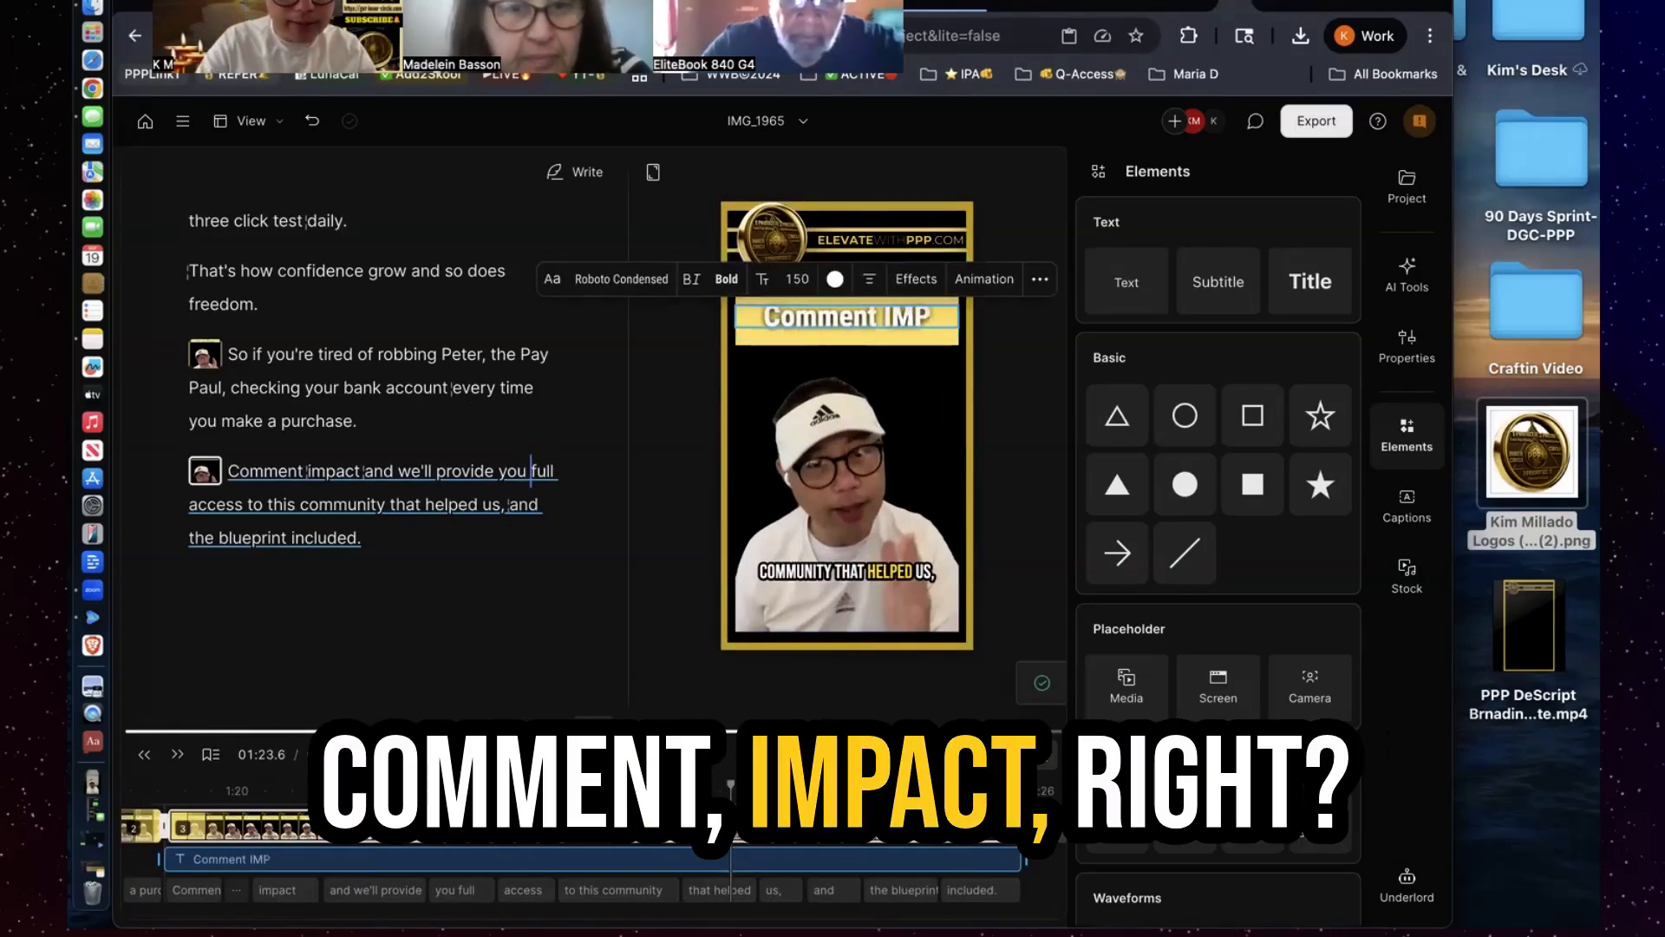
{"action": "type", "text": "ACT"}
{"action": "left_click", "coordinate": [1007, 374]}
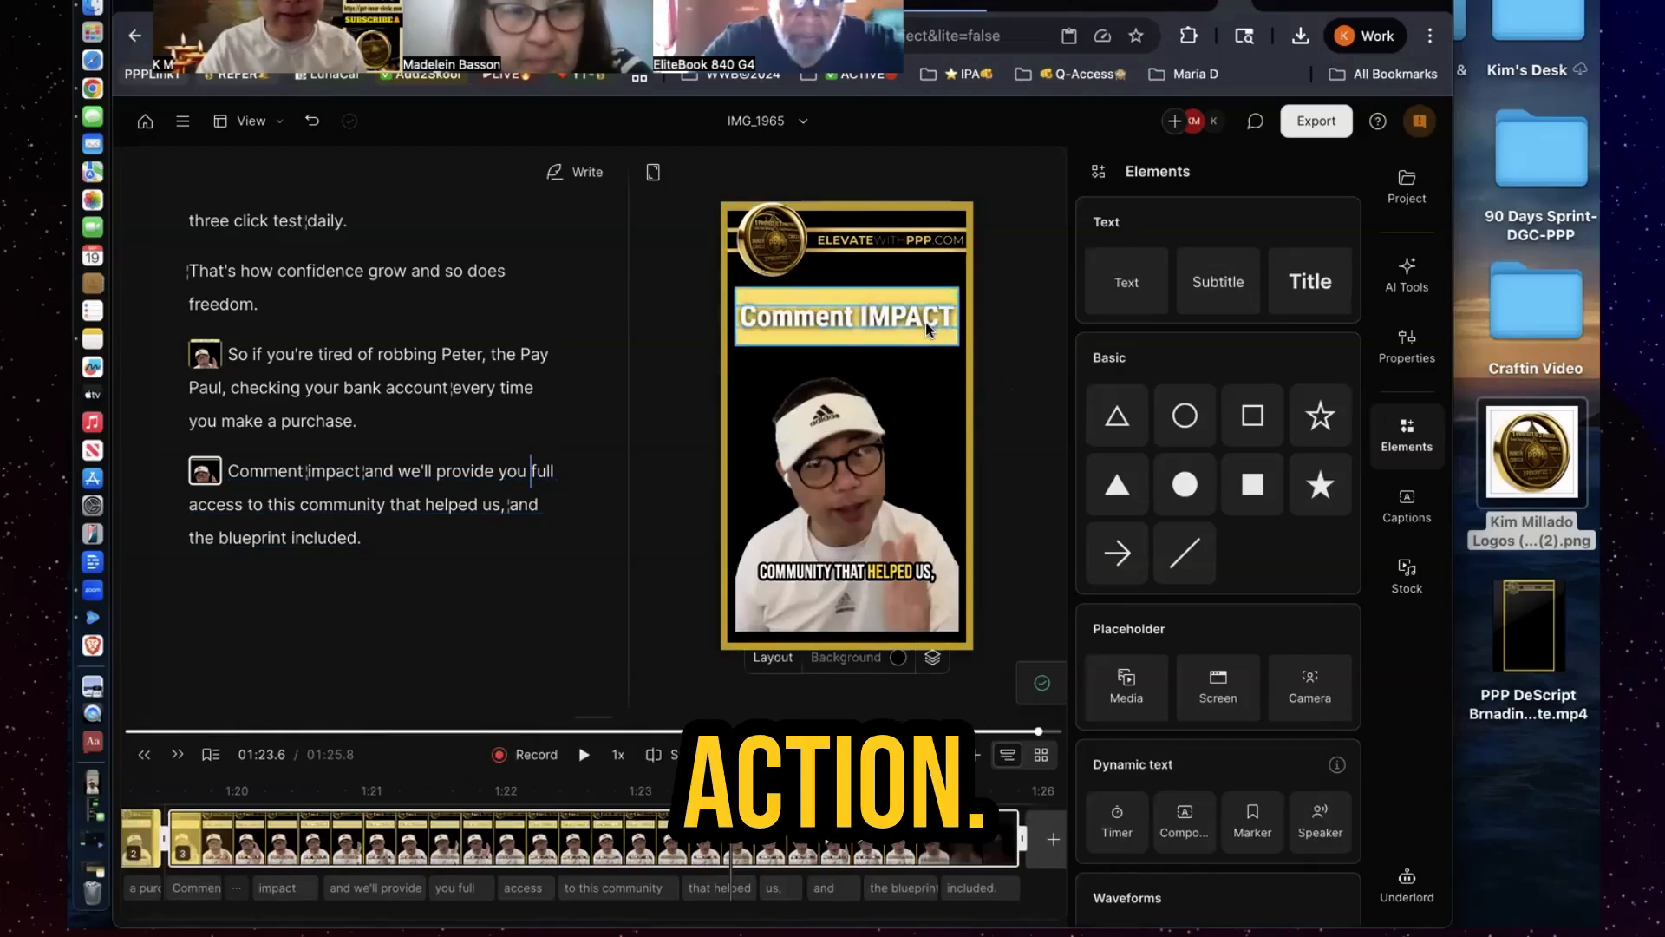
Duplicate the scene 3 title and shorten the copy's text to "IMPACT"
{"action": "right_click", "coordinate": [925, 321]}
{"action": "left_click", "coordinate": [985, 564]}
{"action": "key", "text": "BackSpace"}
{"action": "key", "text": "BackSpace"}
{"action": "key", "text": "BackSpace"}
{"action": "key", "text": "BackSpace"}
{"action": "key", "text": "BackSpace"}
{"action": "key", "text": "BackSpace"}
{"action": "key", "text": "BackSpace"}
{"action": "key", "text": "BackSpace"}
Narrow the copied text box to fit over the word IMPACT in the title and colour its text black
{"action": "left_click", "coordinate": [1001, 357]}
{"action": "left_click", "coordinate": [930, 358]}
{"action": "left_click_drag", "start_coordinate": [959, 357], "coordinate": [847, 356]}
{"action": "left_click", "coordinate": [829, 319]}
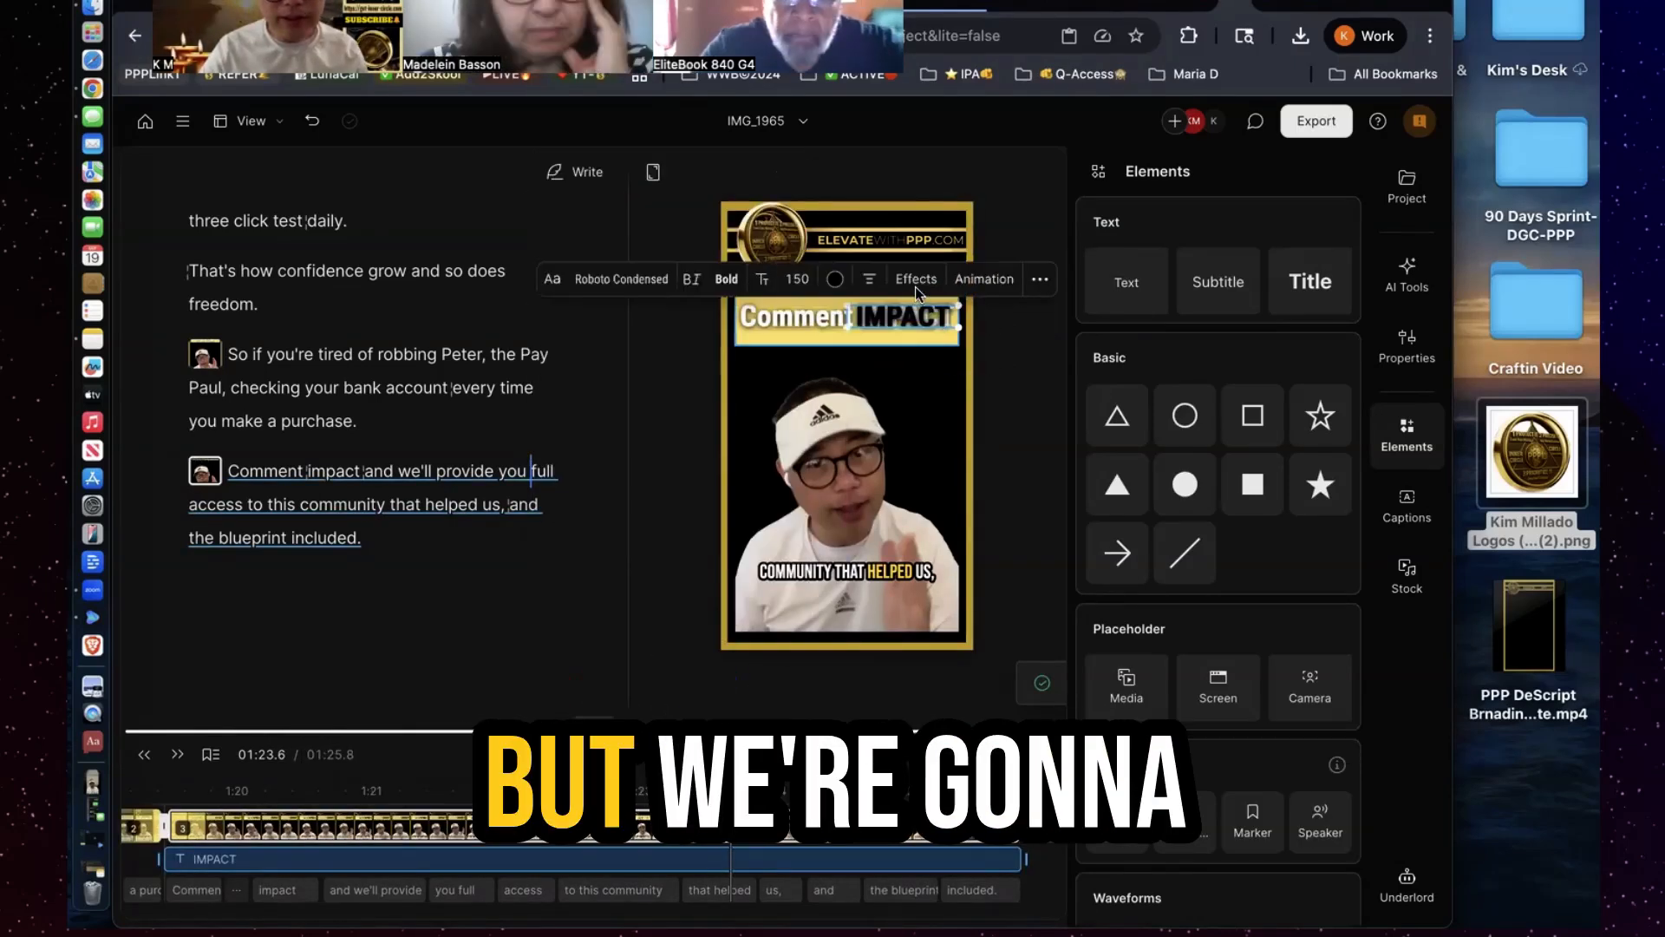
{"action": "left_click", "coordinate": [914, 284]}
{"action": "left_click", "coordinate": [1008, 331]}
{"action": "left_click", "coordinate": [1029, 466]}
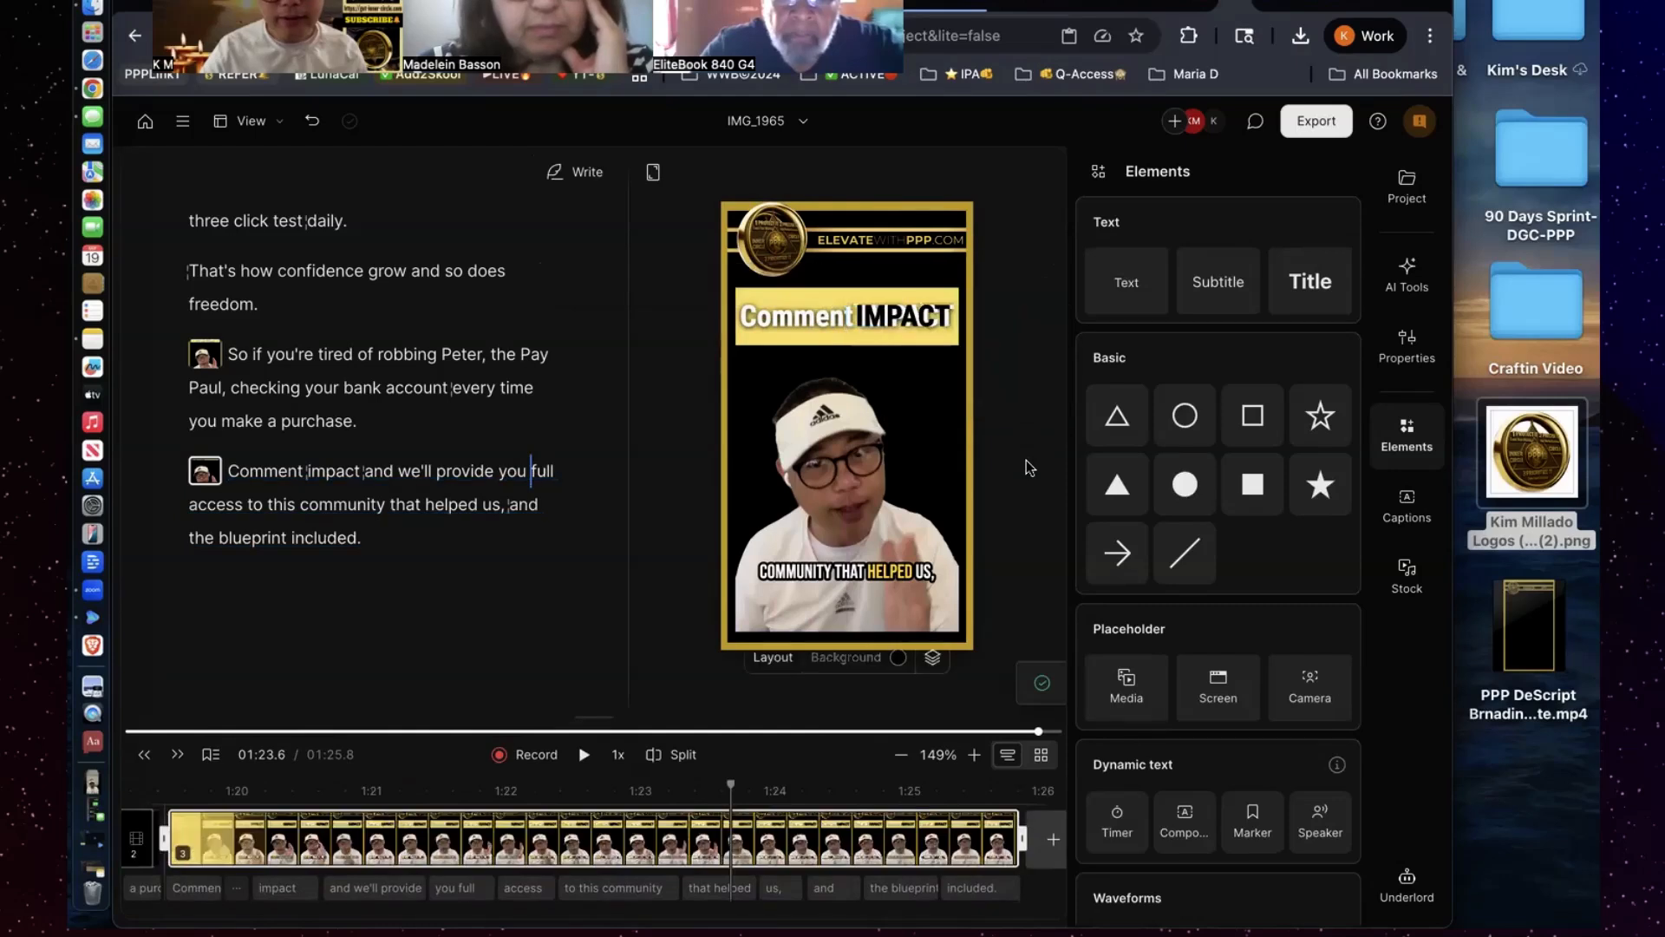
Nudge the black IMPACT layer slightly to the right to line up with the same word in the title
{"action": "left_click", "coordinate": [911, 323]}
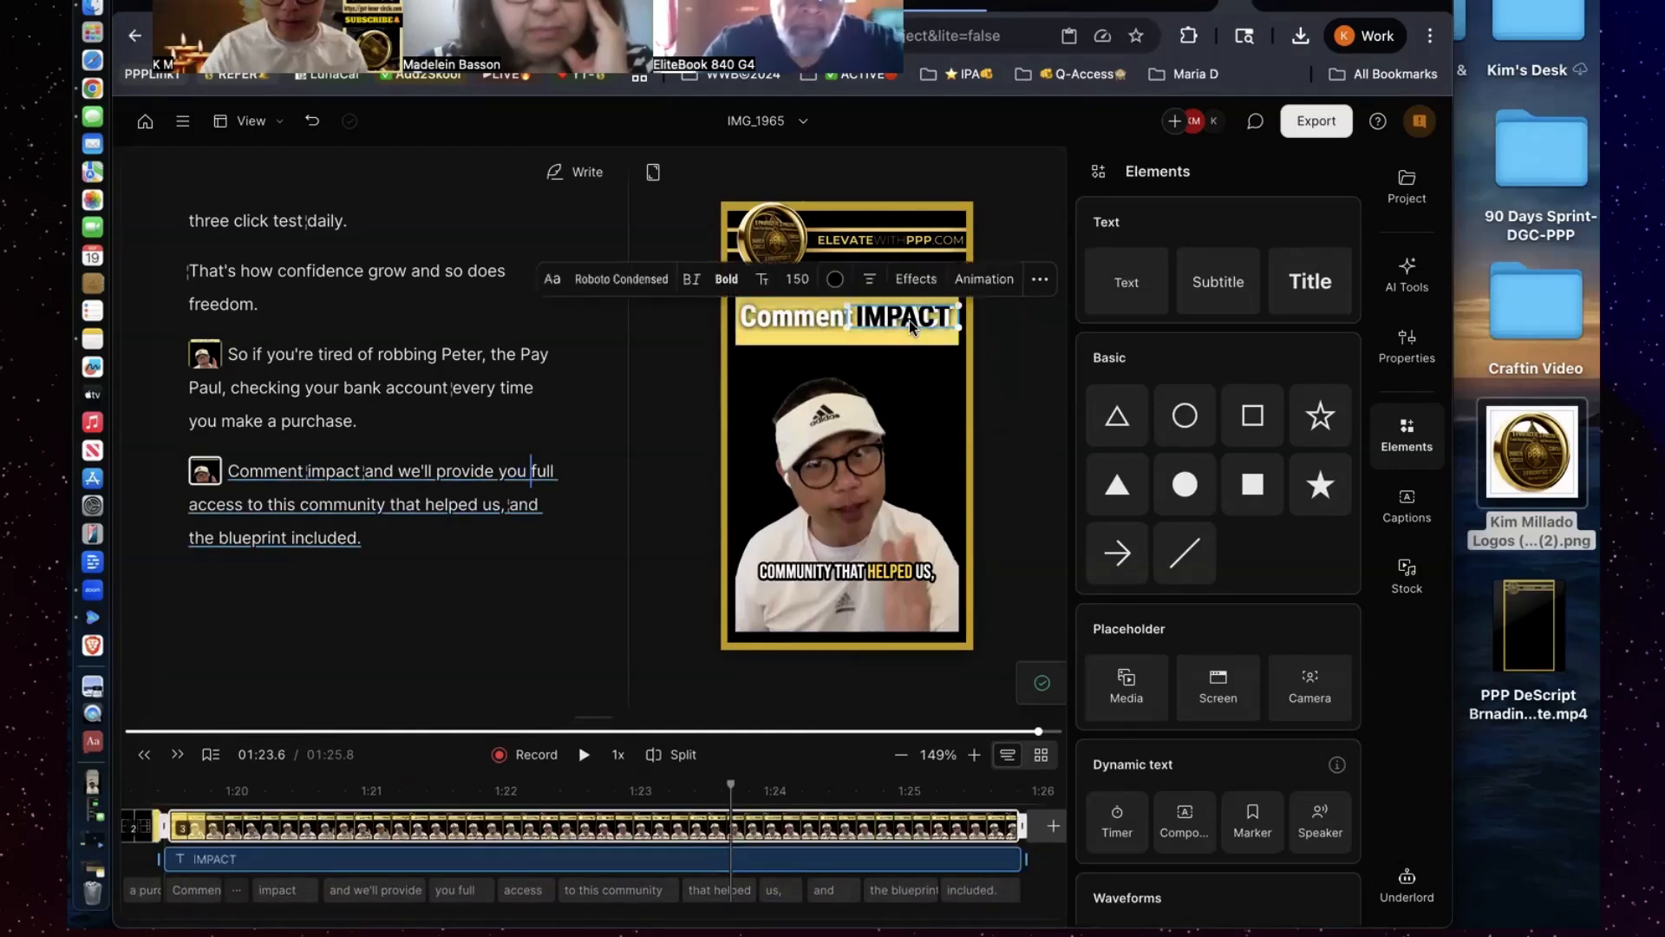
{"action": "key", "text": "Right"}
{"action": "key", "text": "Right"}
{"action": "key", "text": "Right"}
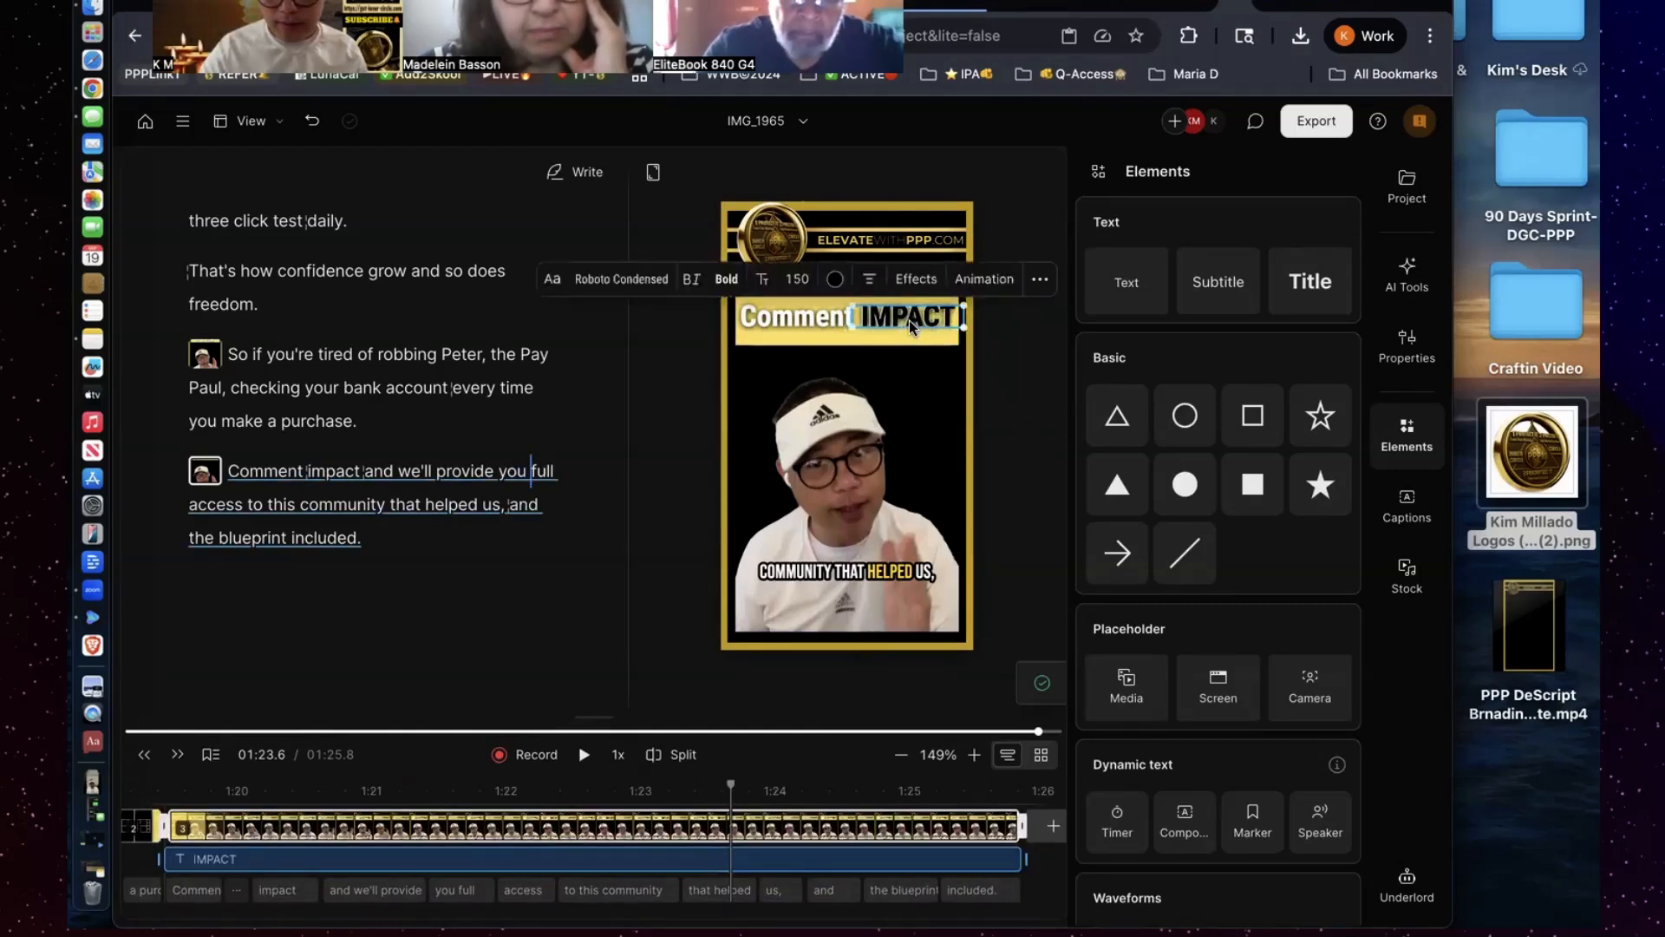
{"action": "left_click", "coordinate": [1006, 399]}
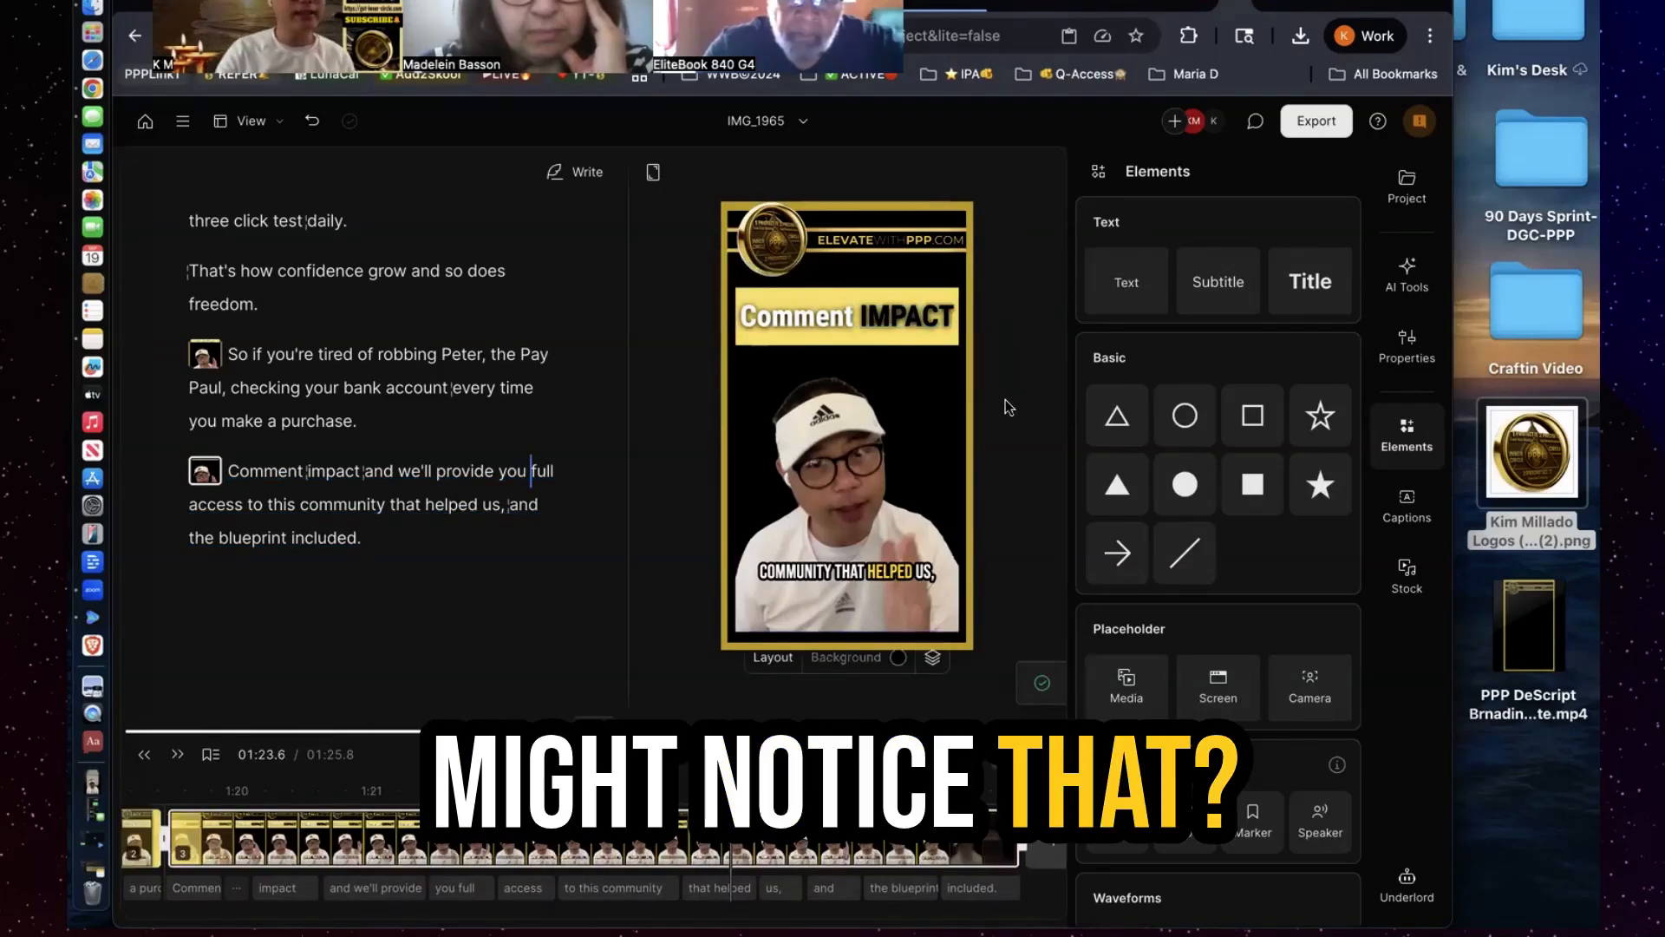
Copy the black IMPACT layer, paste it over the first title in scene 2, and change its text to "TIRED"
{"action": "right_click", "coordinate": [924, 314]}
{"action": "left_click", "coordinate": [960, 458]}
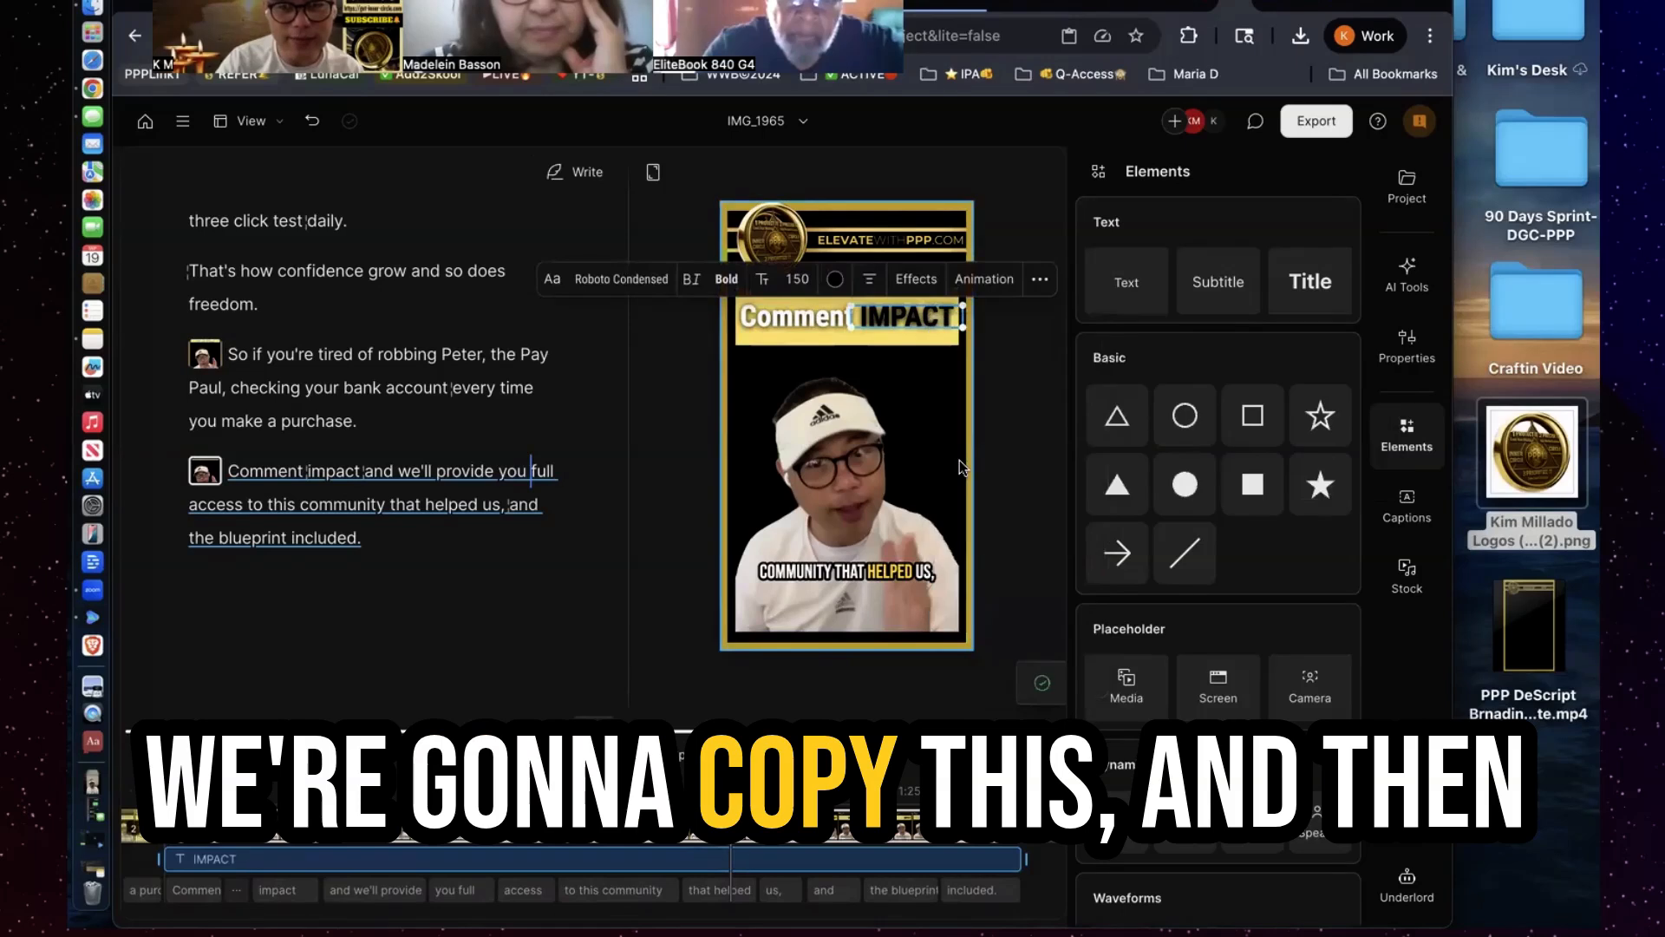
{"action": "scroll", "coordinate": [590, 859], "scroll_direction": "left", "scroll_amount": 10}
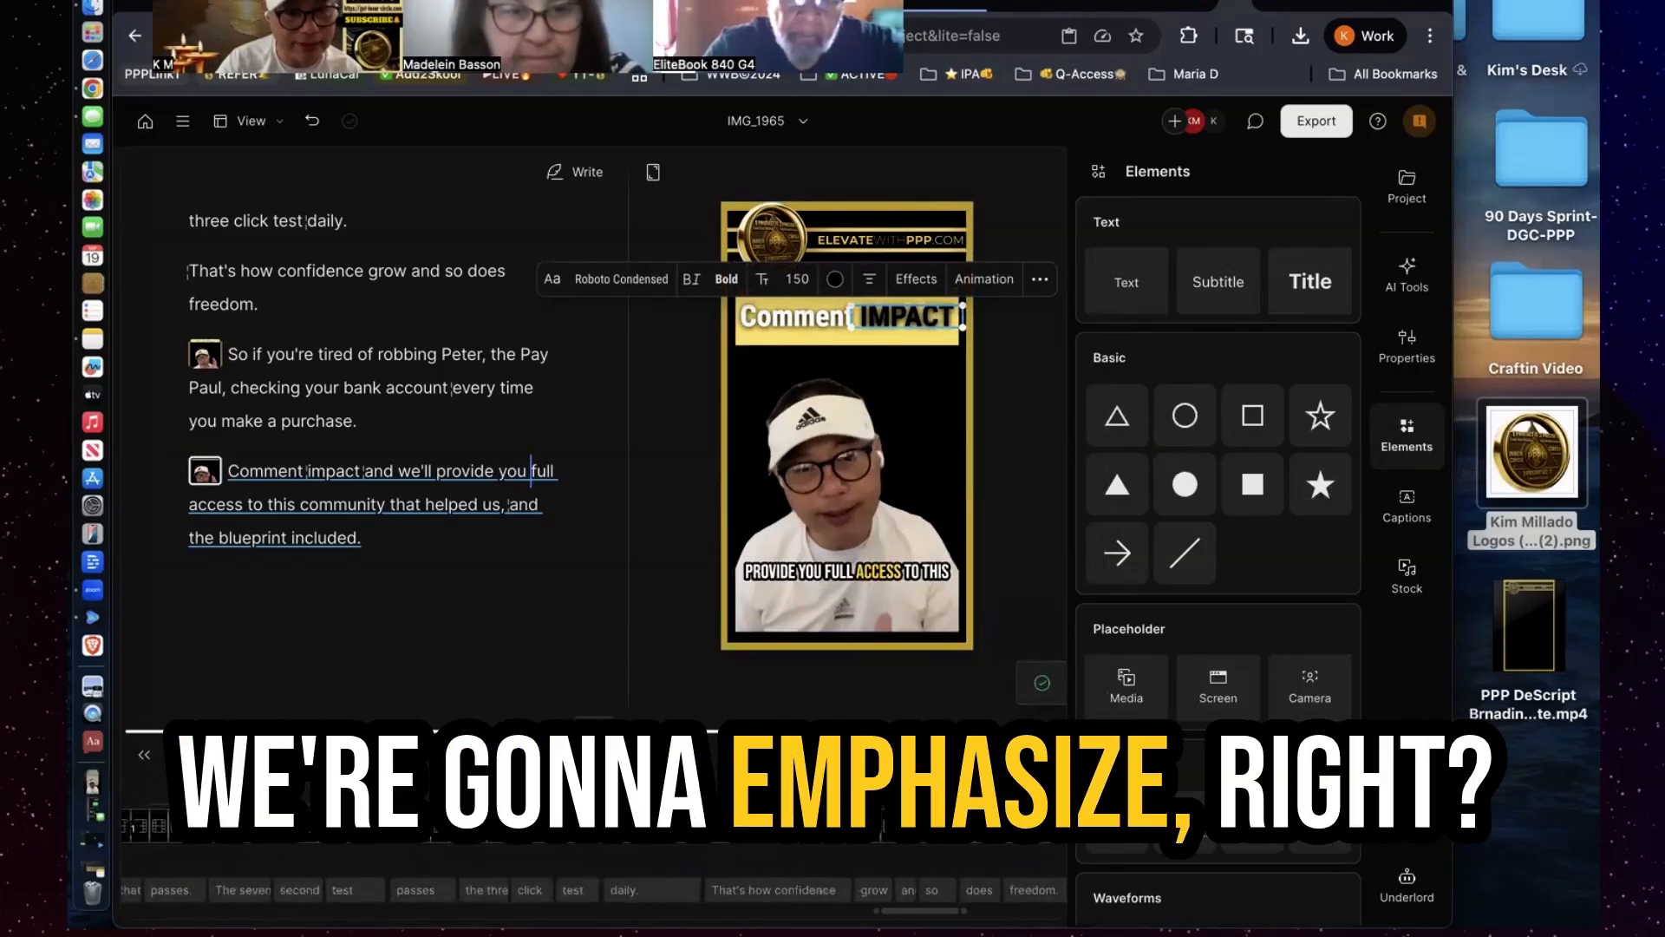
{"action": "left_click", "coordinate": [625, 830]}
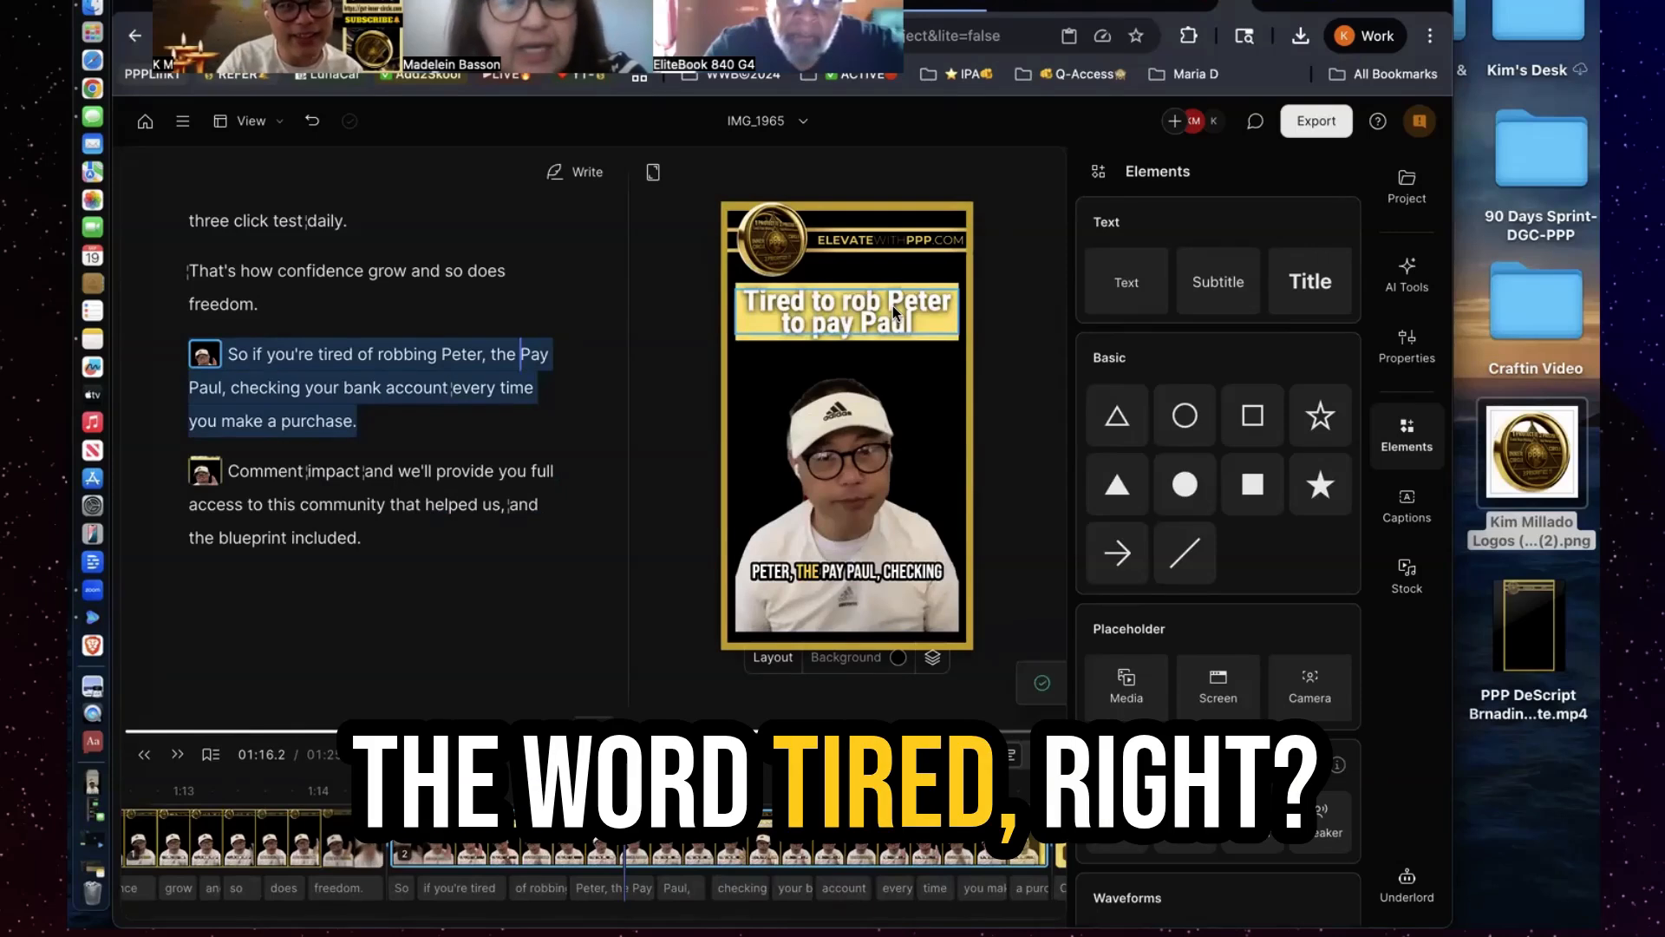
{"action": "right_click", "coordinate": [893, 310]}
{"action": "left_click", "coordinate": [929, 485]}
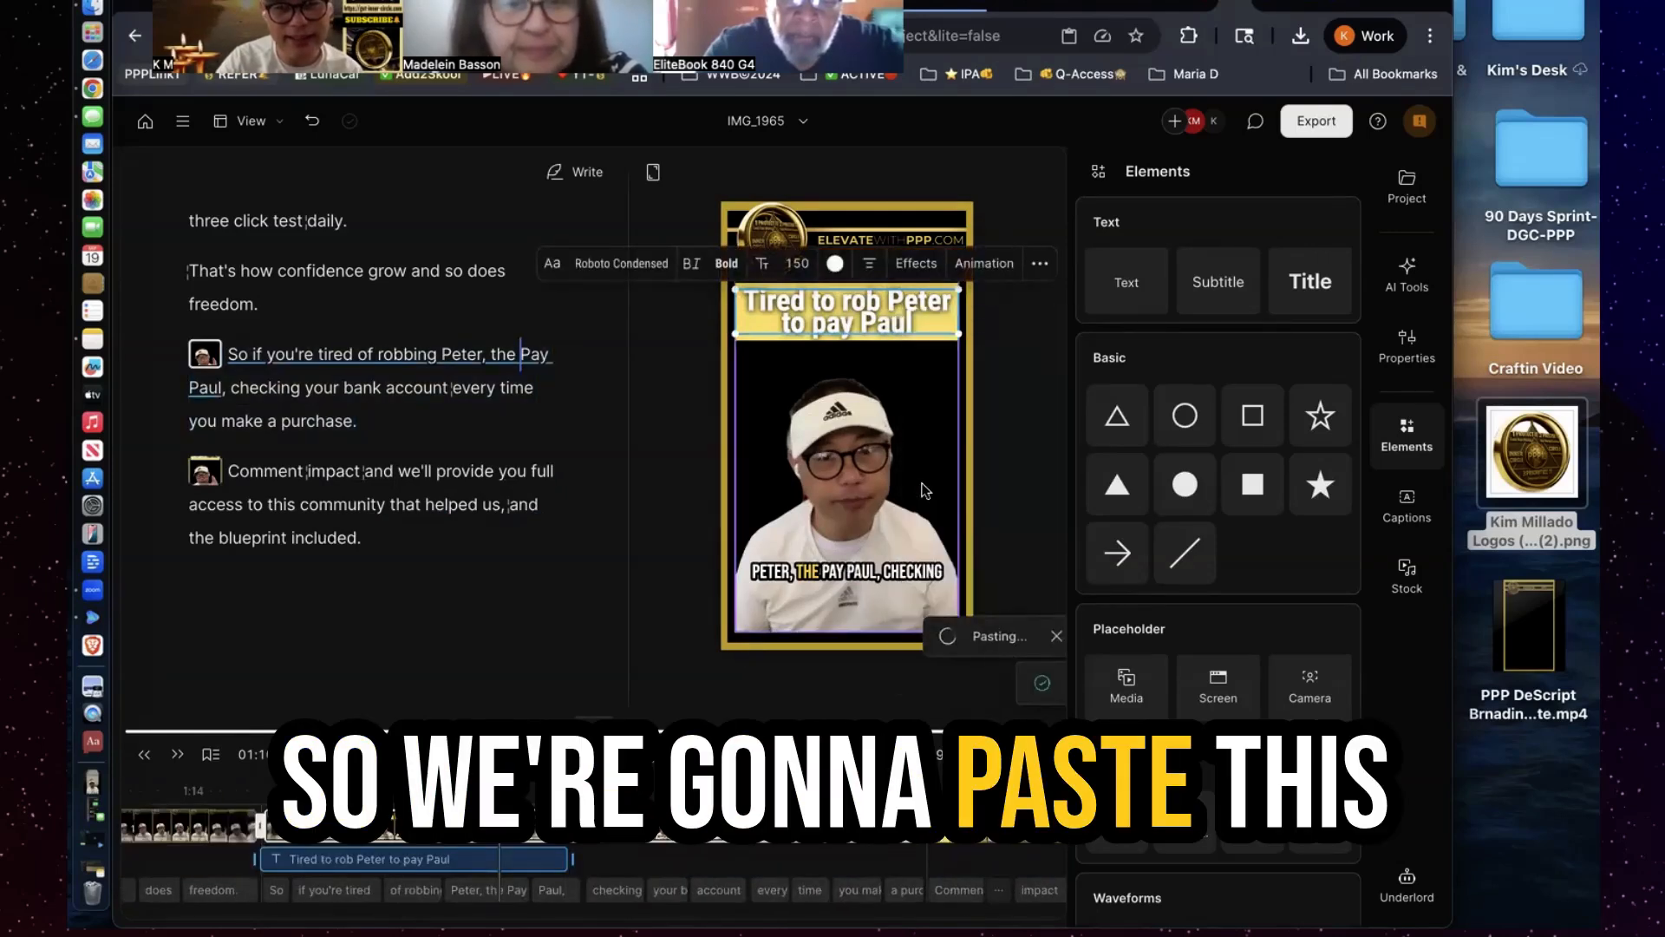
{"action": "type", "text": "T"}
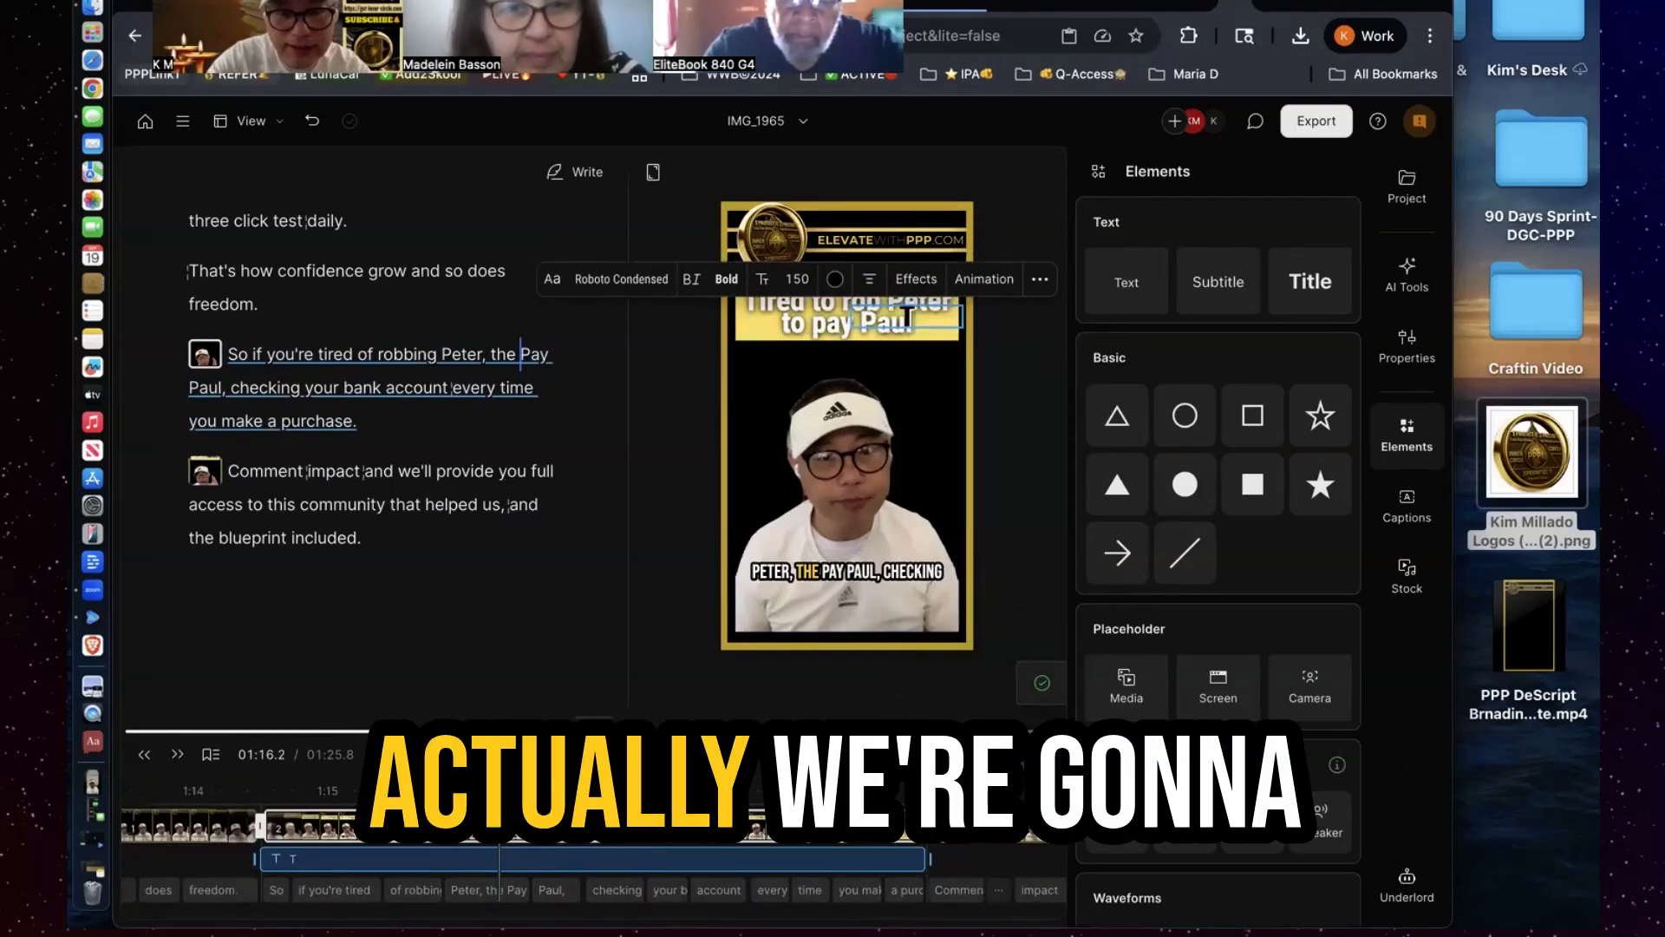
Capitalize "TIRED" in scene 2's first title and place the black TIRED layer over that word
{"action": "double_click", "coordinate": [791, 297]}
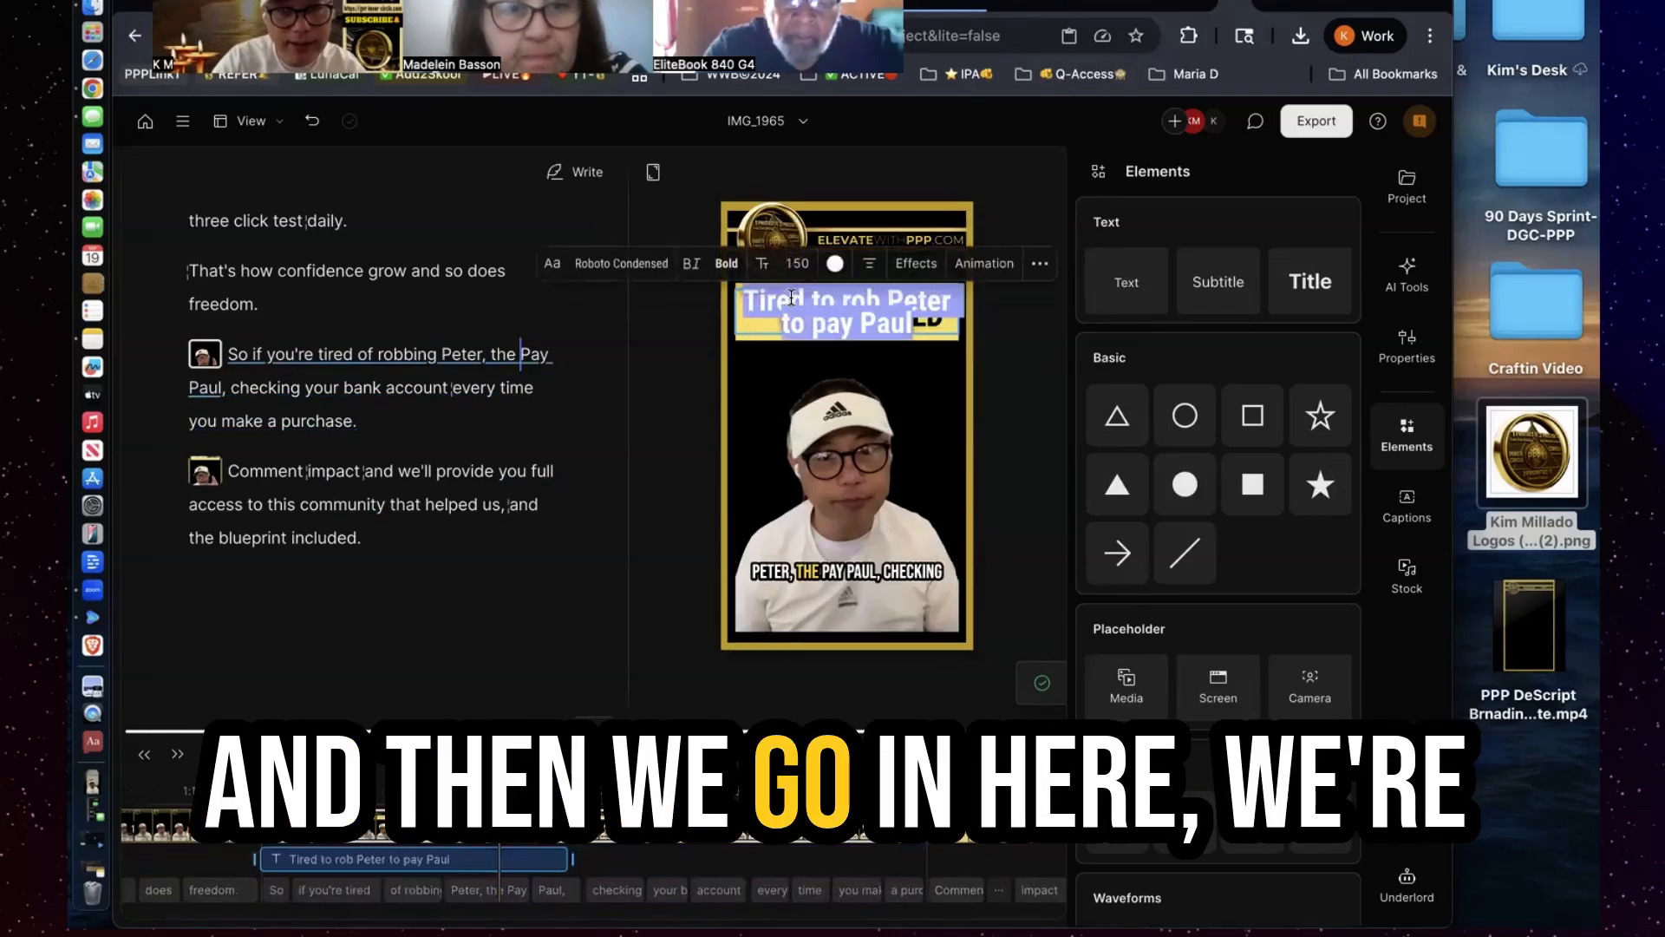
{"action": "double_click", "coordinate": [768, 297]}
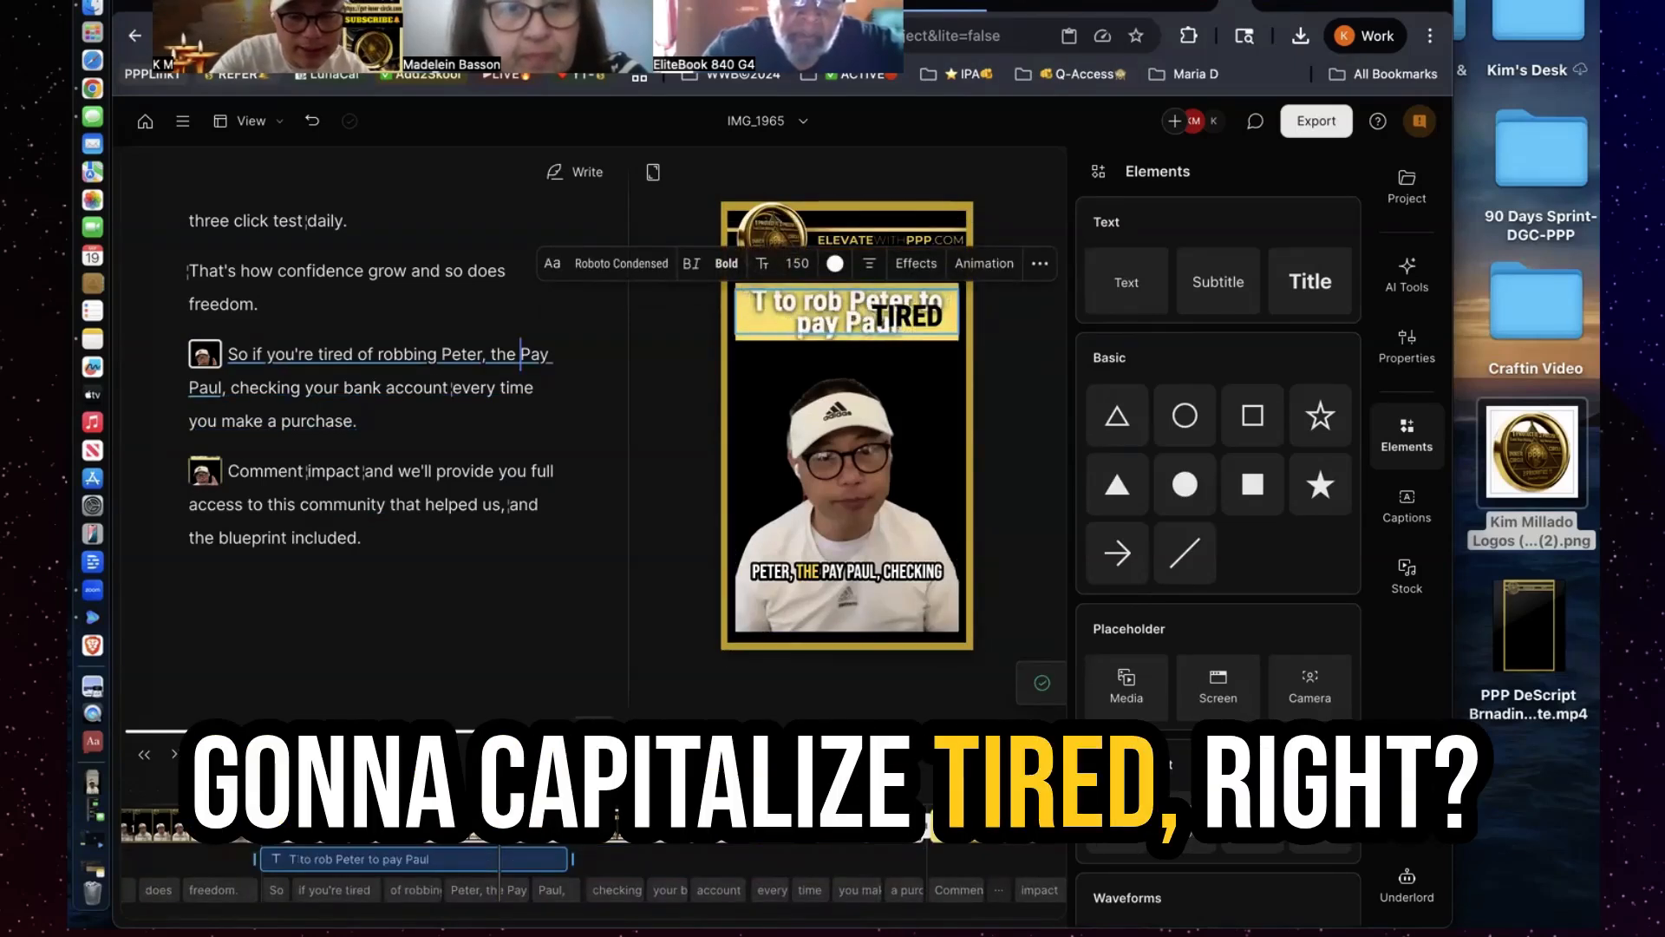
{"action": "left_click_drag", "start_coordinate": [907, 316], "coordinate": [768, 308]}
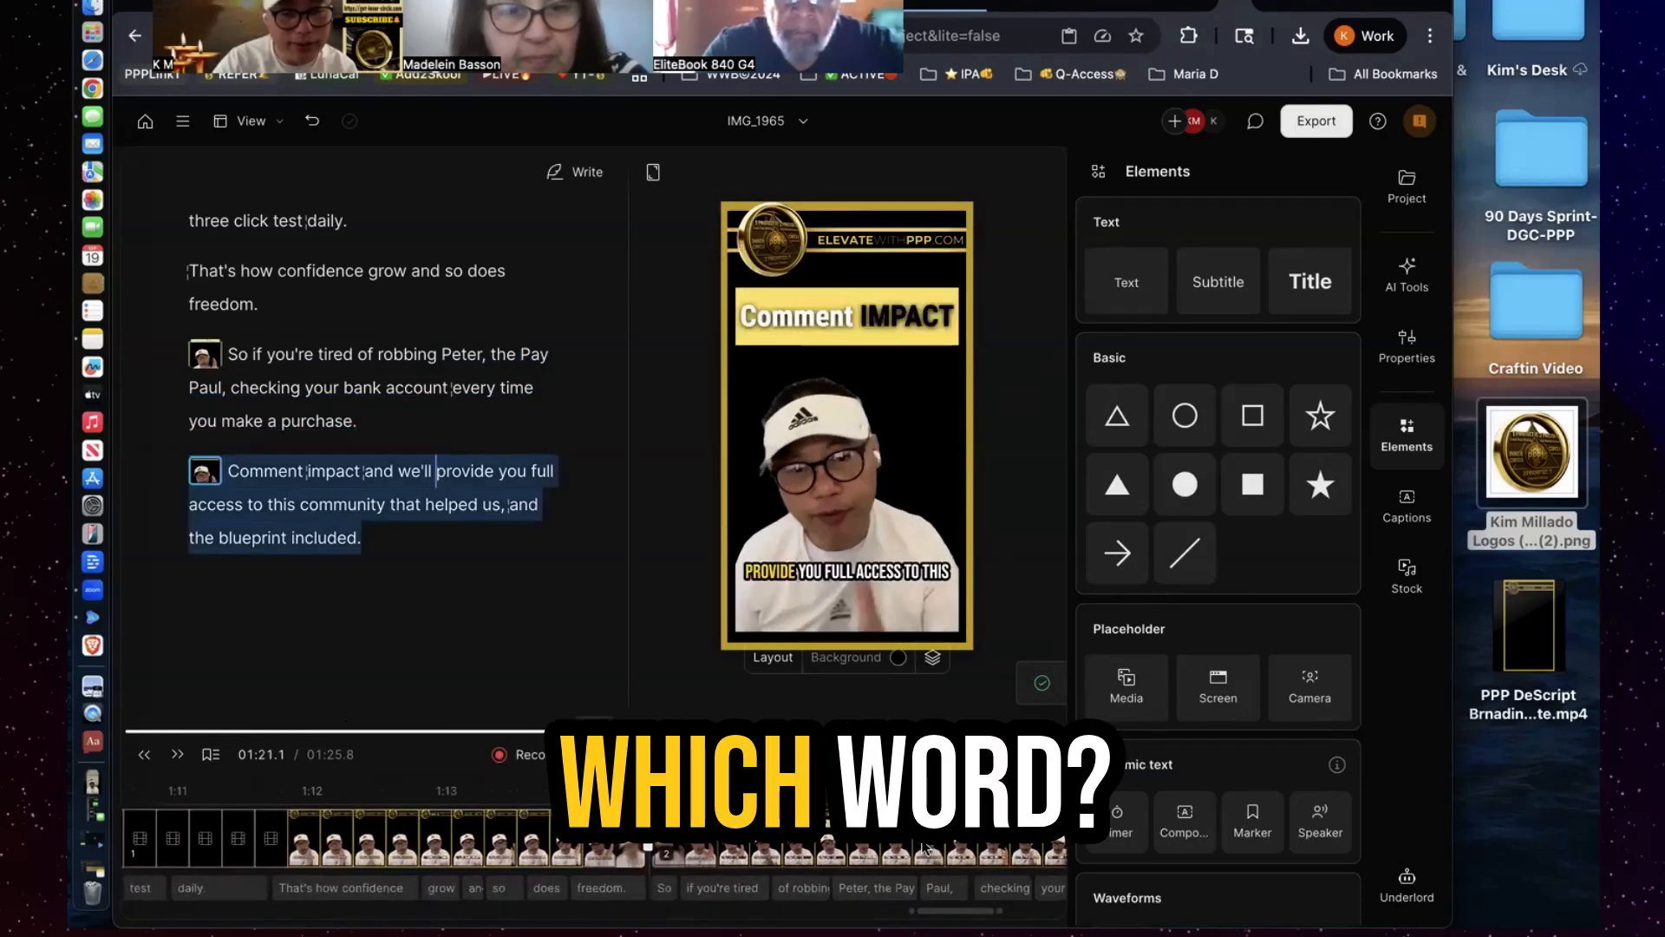
Check the emphasized word in scene 2 and delete the text layer overlapping the second title
{"action": "left_click", "coordinate": [891, 843]}
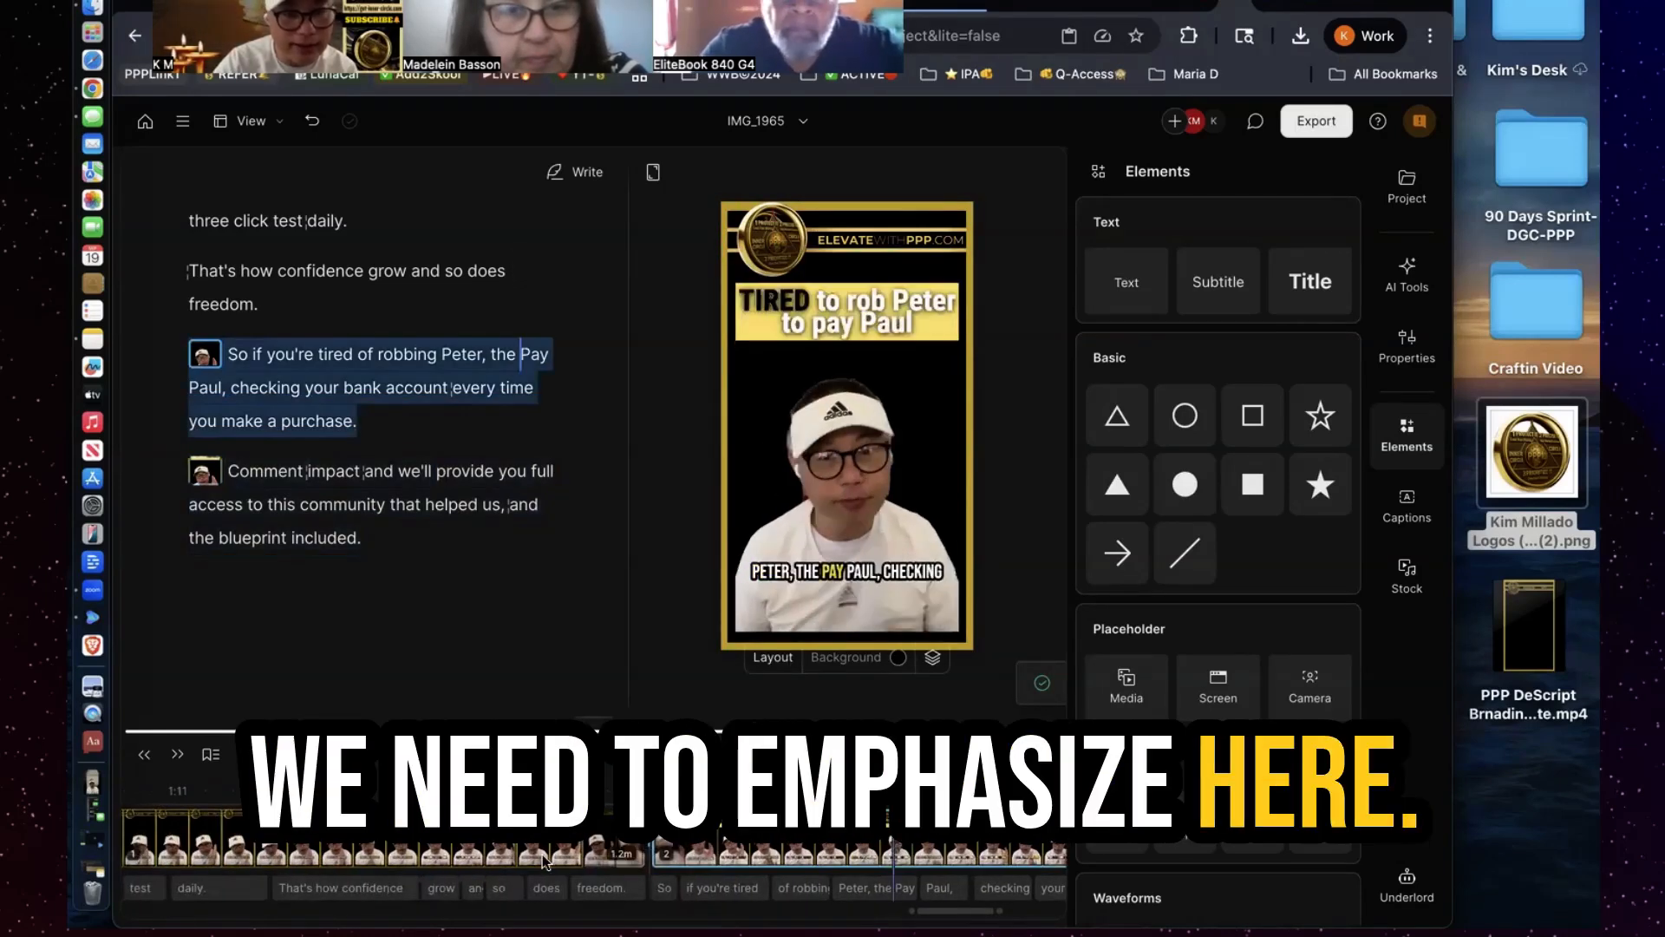
{"action": "left_click", "coordinate": [474, 854]}
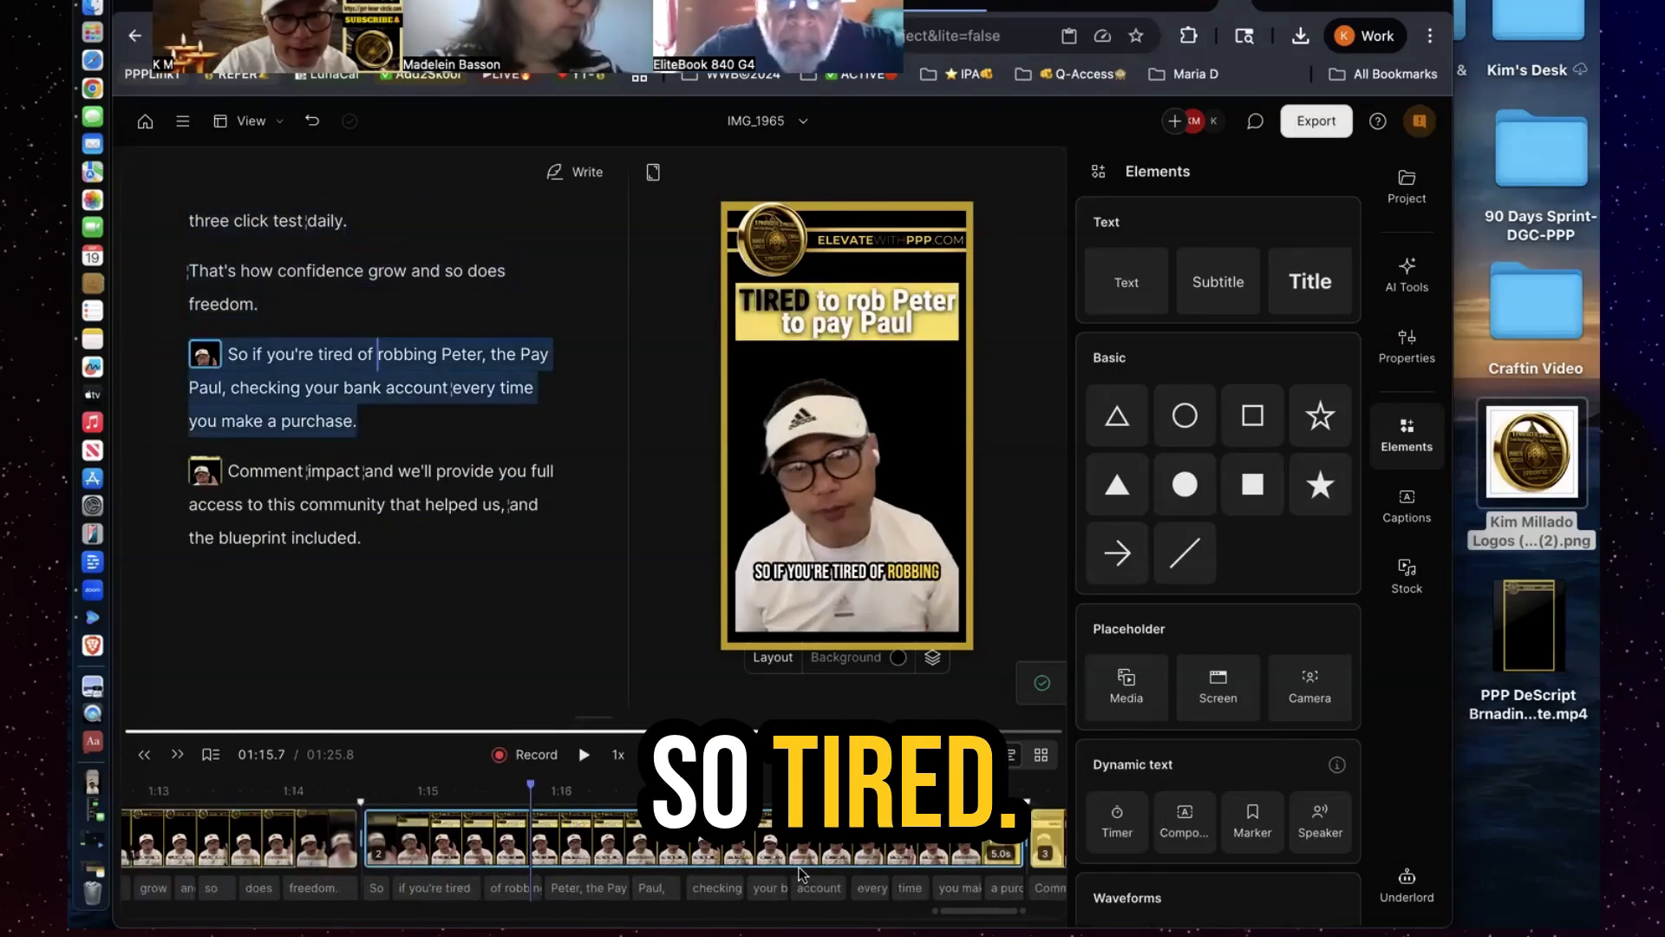
{"action": "left_click", "coordinate": [802, 874]}
{"action": "left_click", "coordinate": [796, 299]}
{"action": "key", "text": "Delete"}
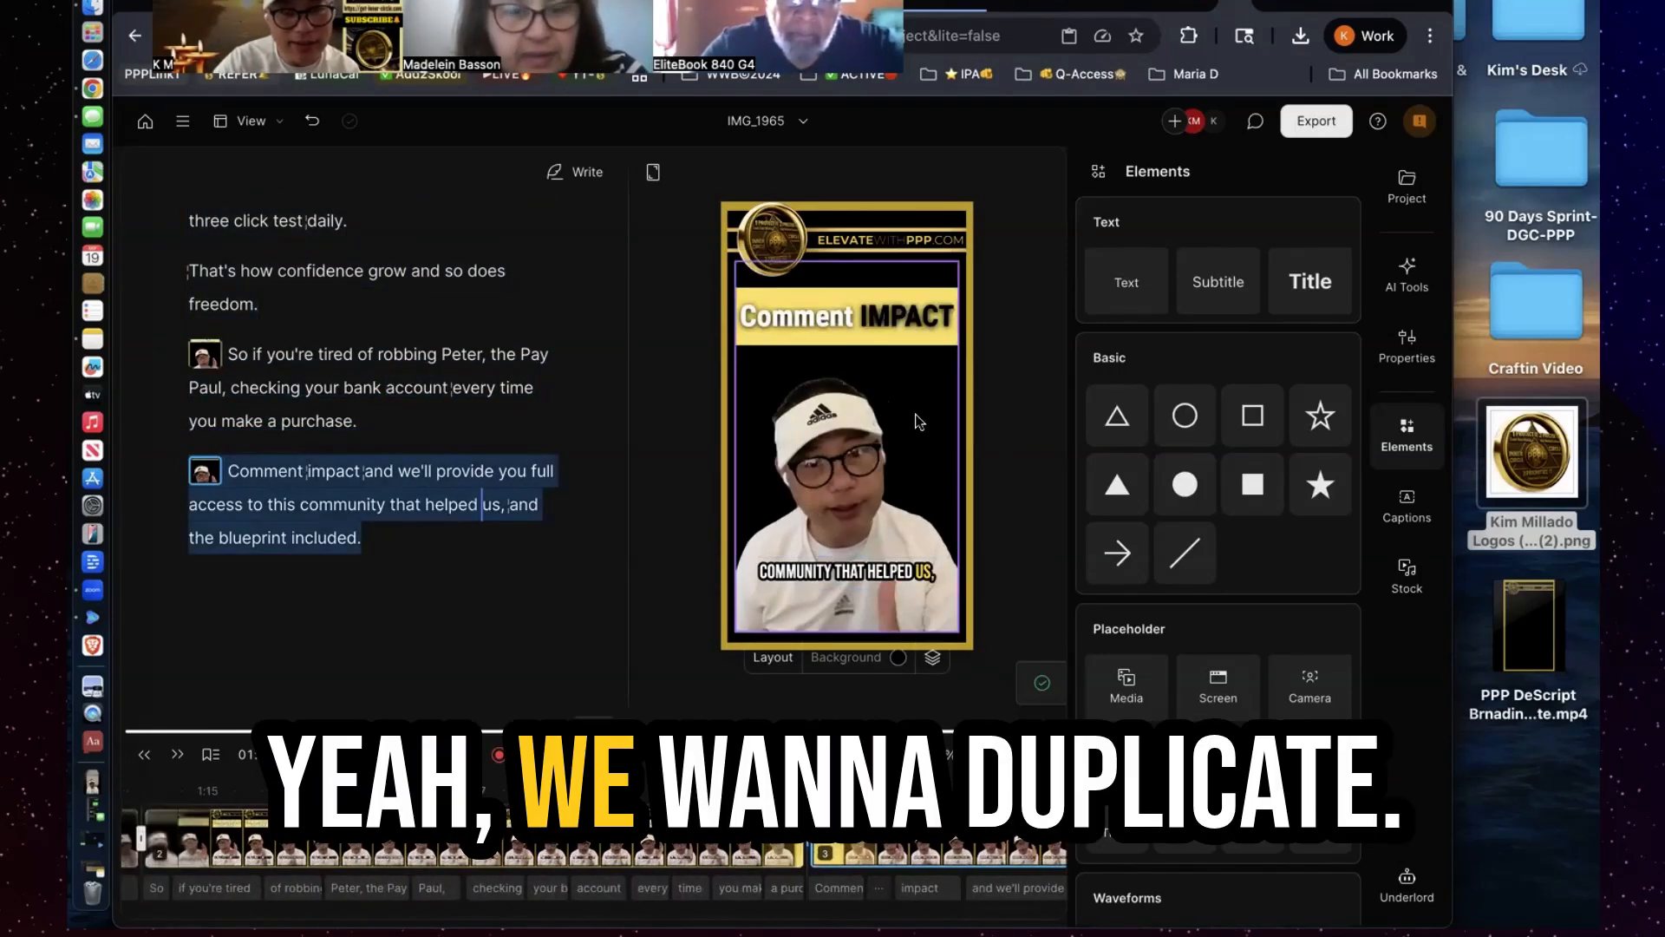
Copy the black IMPACT layer from scene 3 and paste it onto the first title in scene 2
{"action": "left_click", "coordinate": [913, 314]}
{"action": "right_click", "coordinate": [913, 314]}
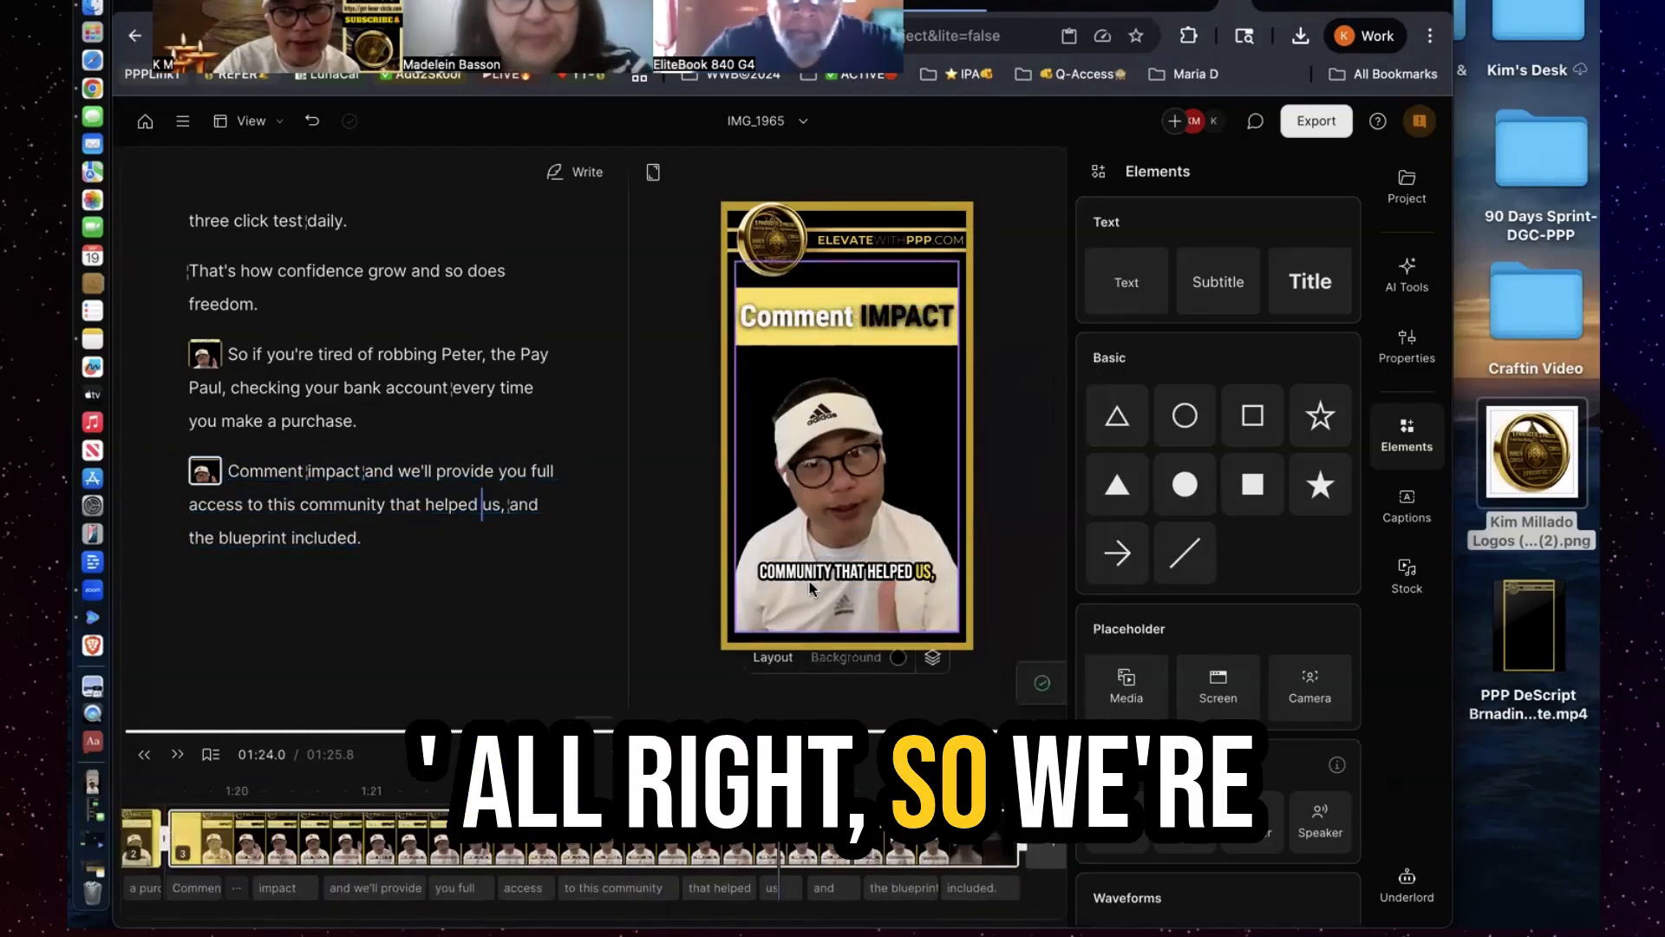
{"action": "scroll", "coordinate": [781, 837], "scroll_direction": "left", "scroll_amount": 15}
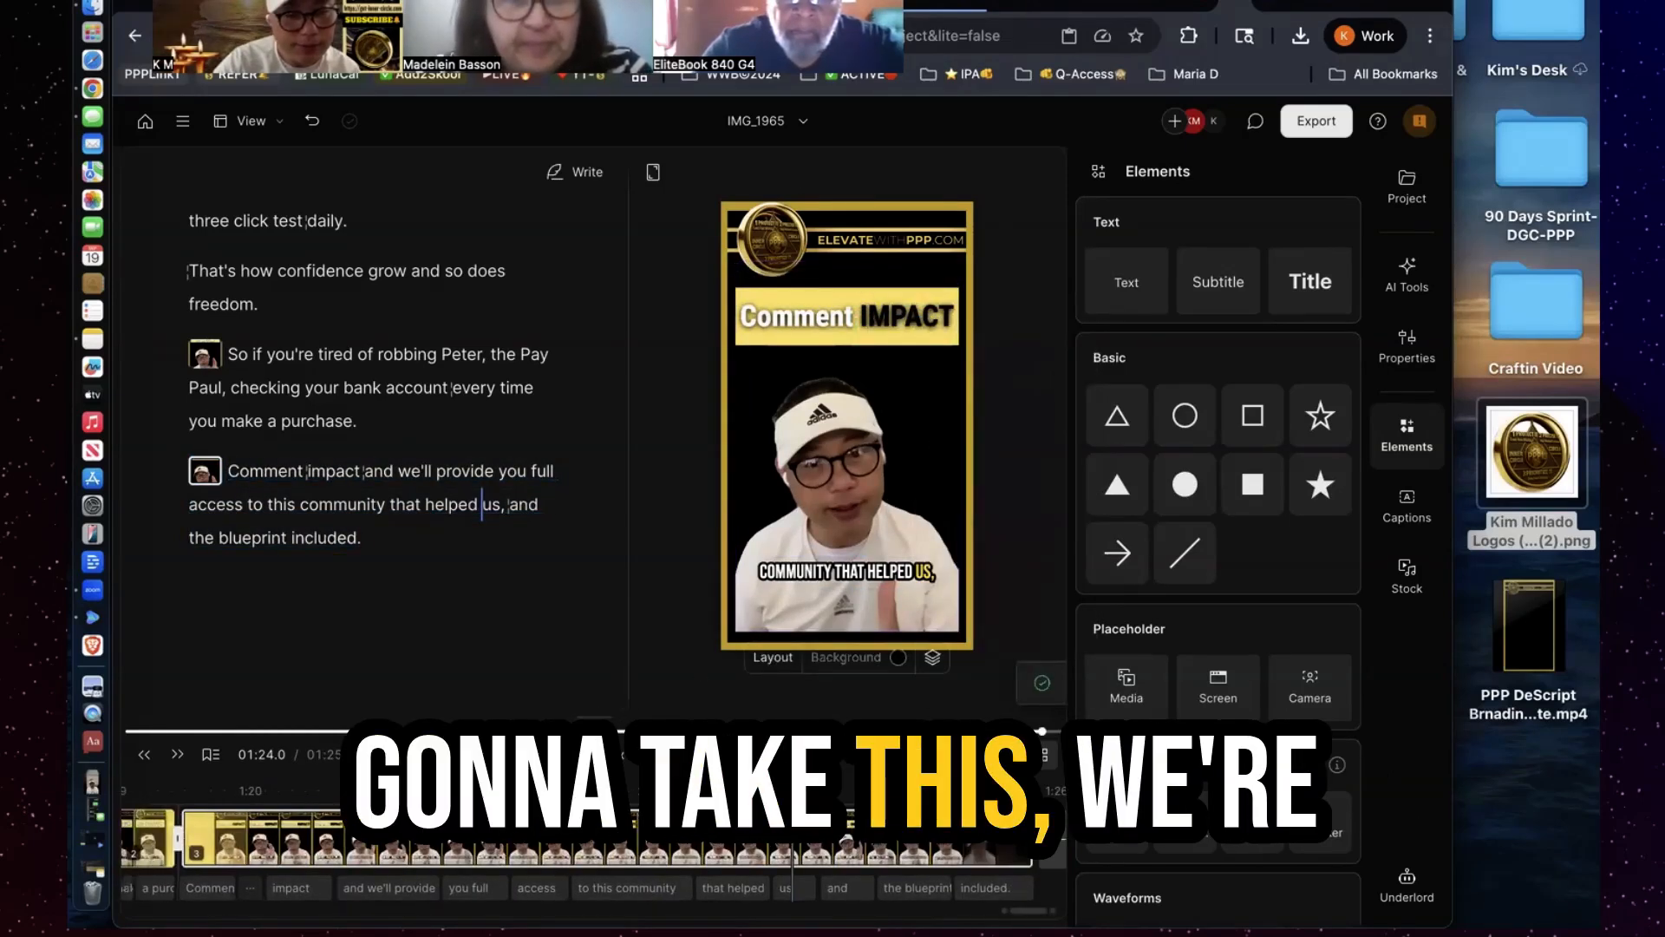
{"action": "scroll", "coordinate": [780, 837], "scroll_direction": "right", "scroll_amount": 8}
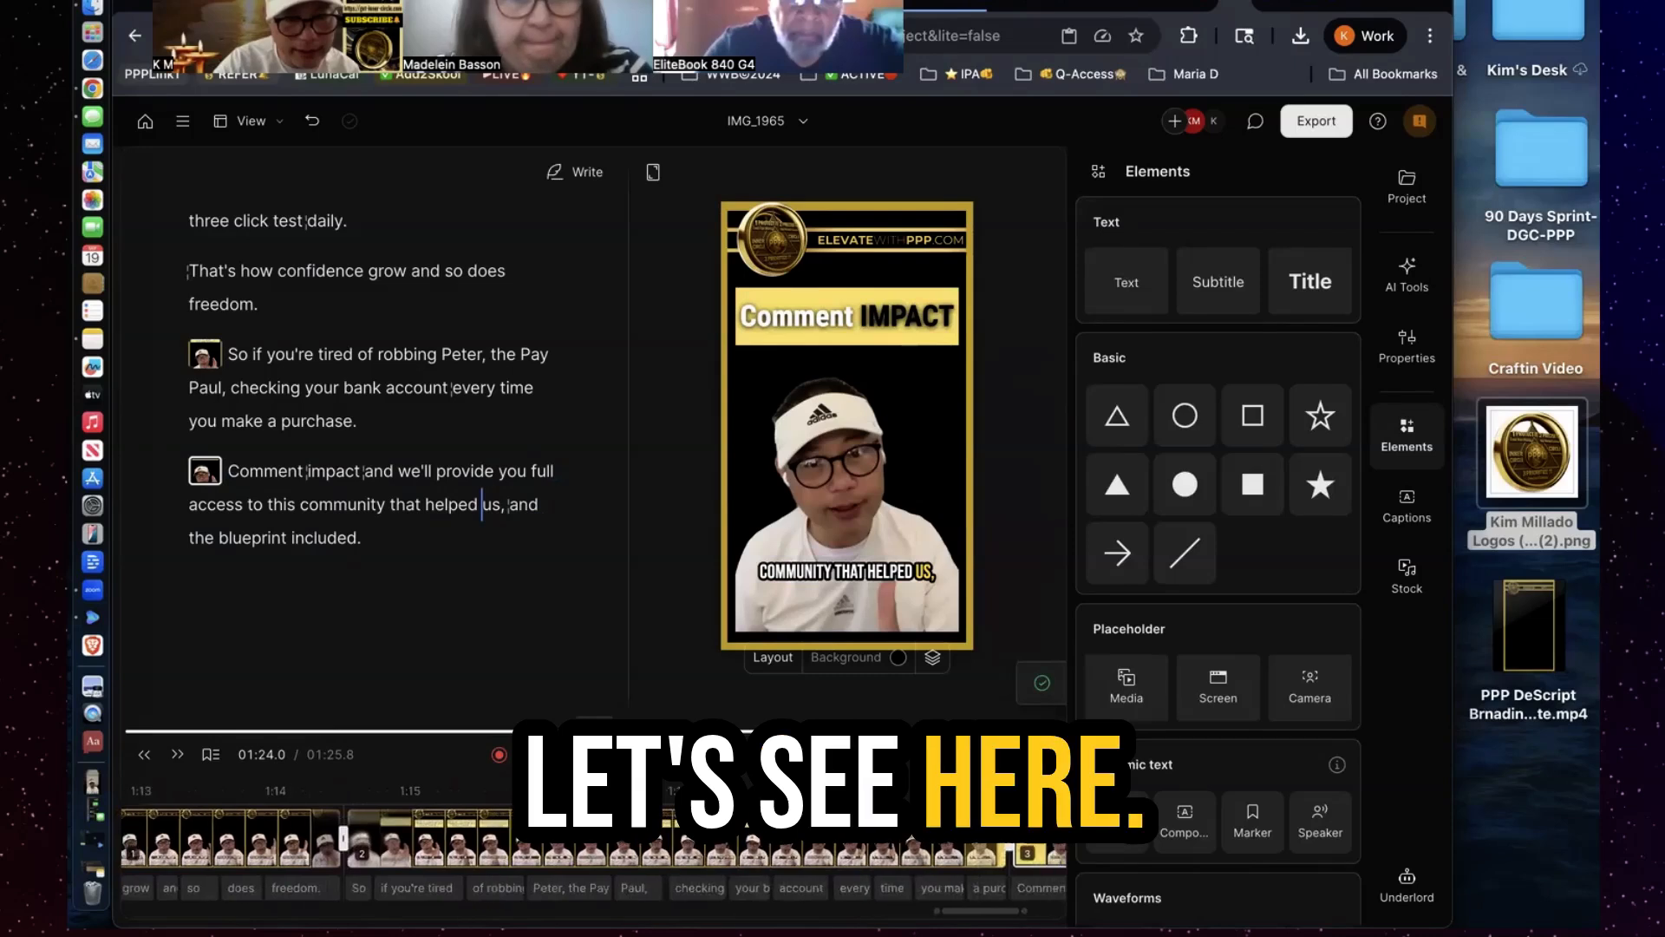
{"action": "left_click", "coordinate": [377, 354]}
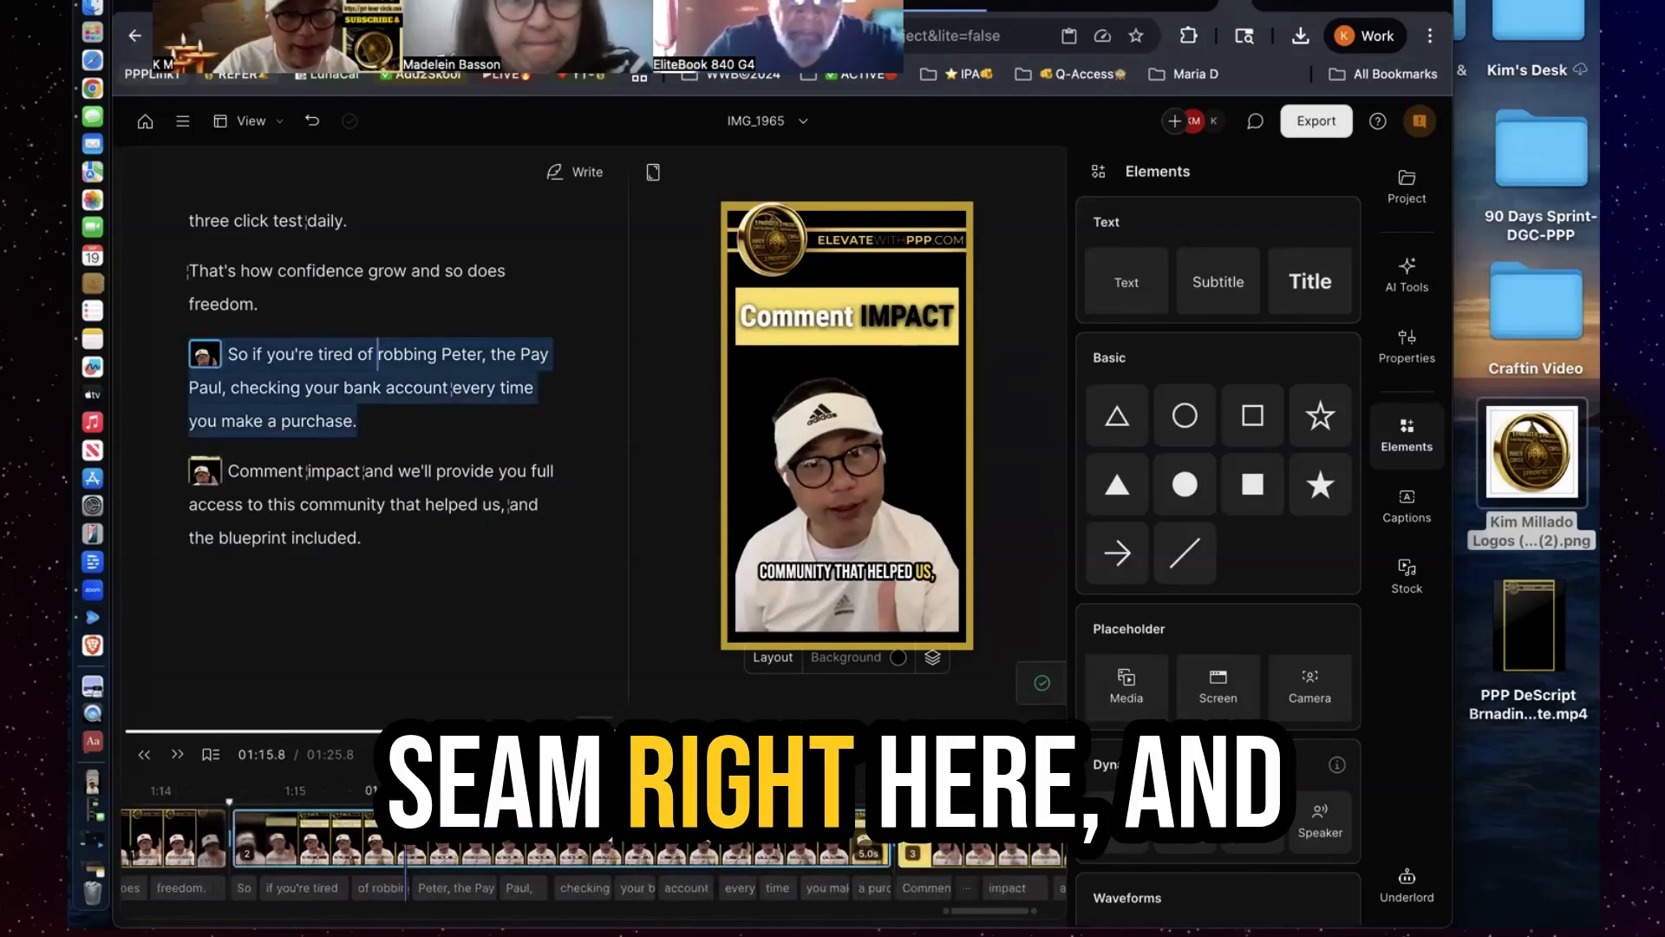
{"action": "right_click", "coordinate": [805, 368]}
{"action": "left_click", "coordinate": [842, 614]}
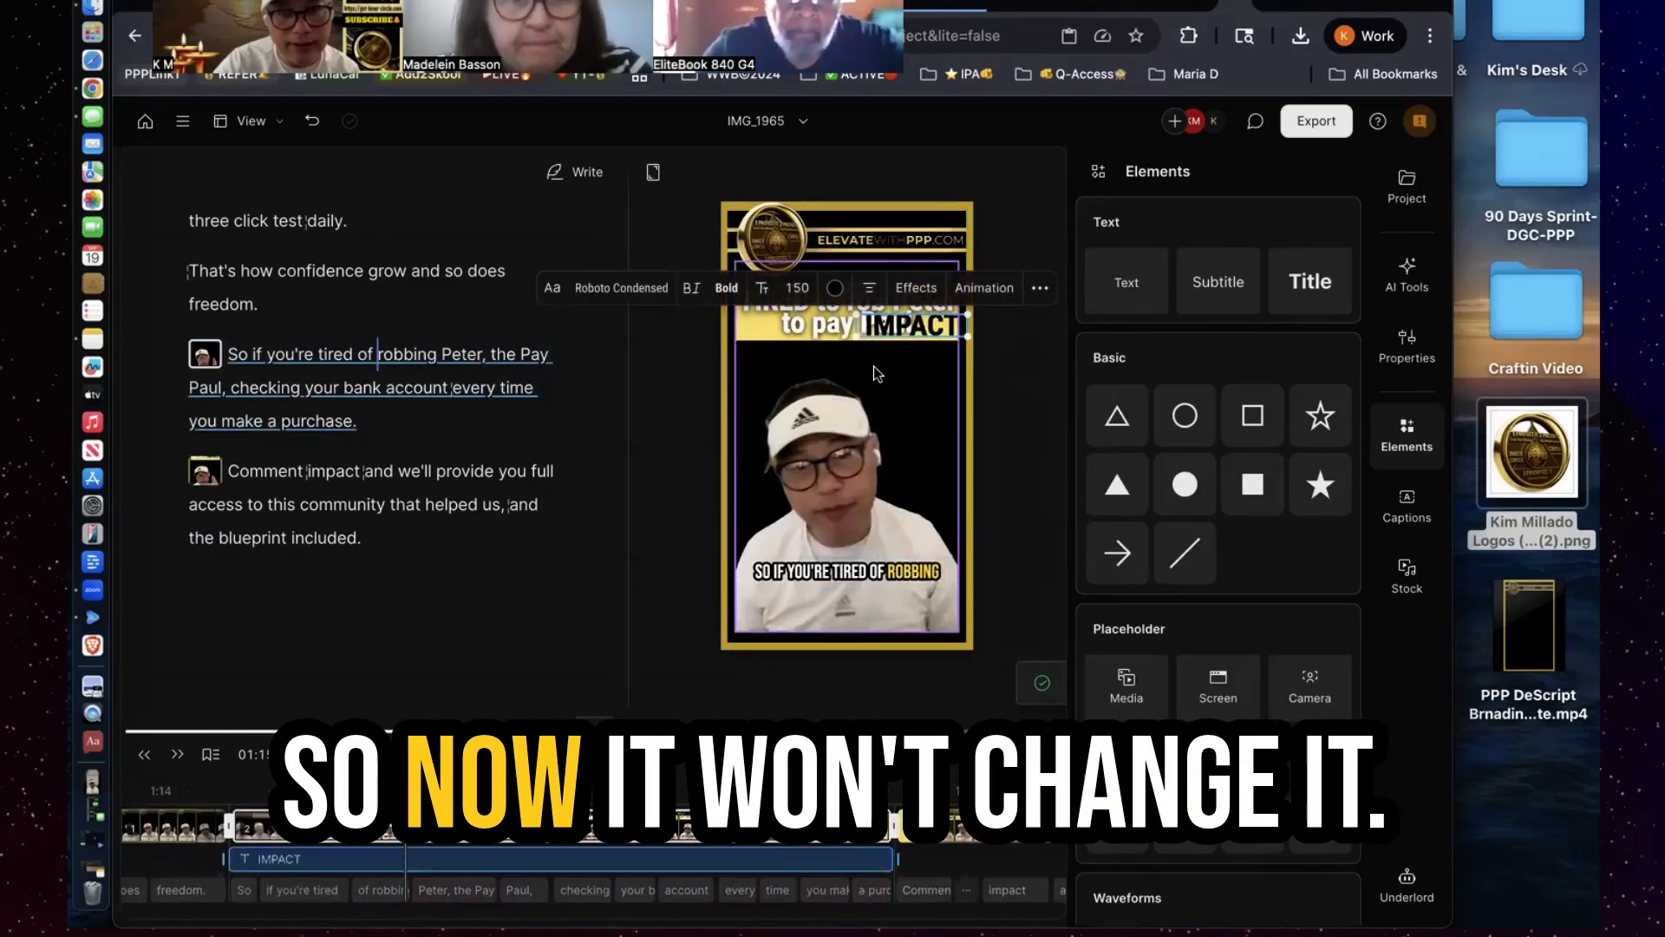
Change the pasted layer's text to "TIRED" and place it over that word in scene 2's first title
{"action": "double_click", "coordinate": [892, 331]}
{"action": "type", "text": "t"}
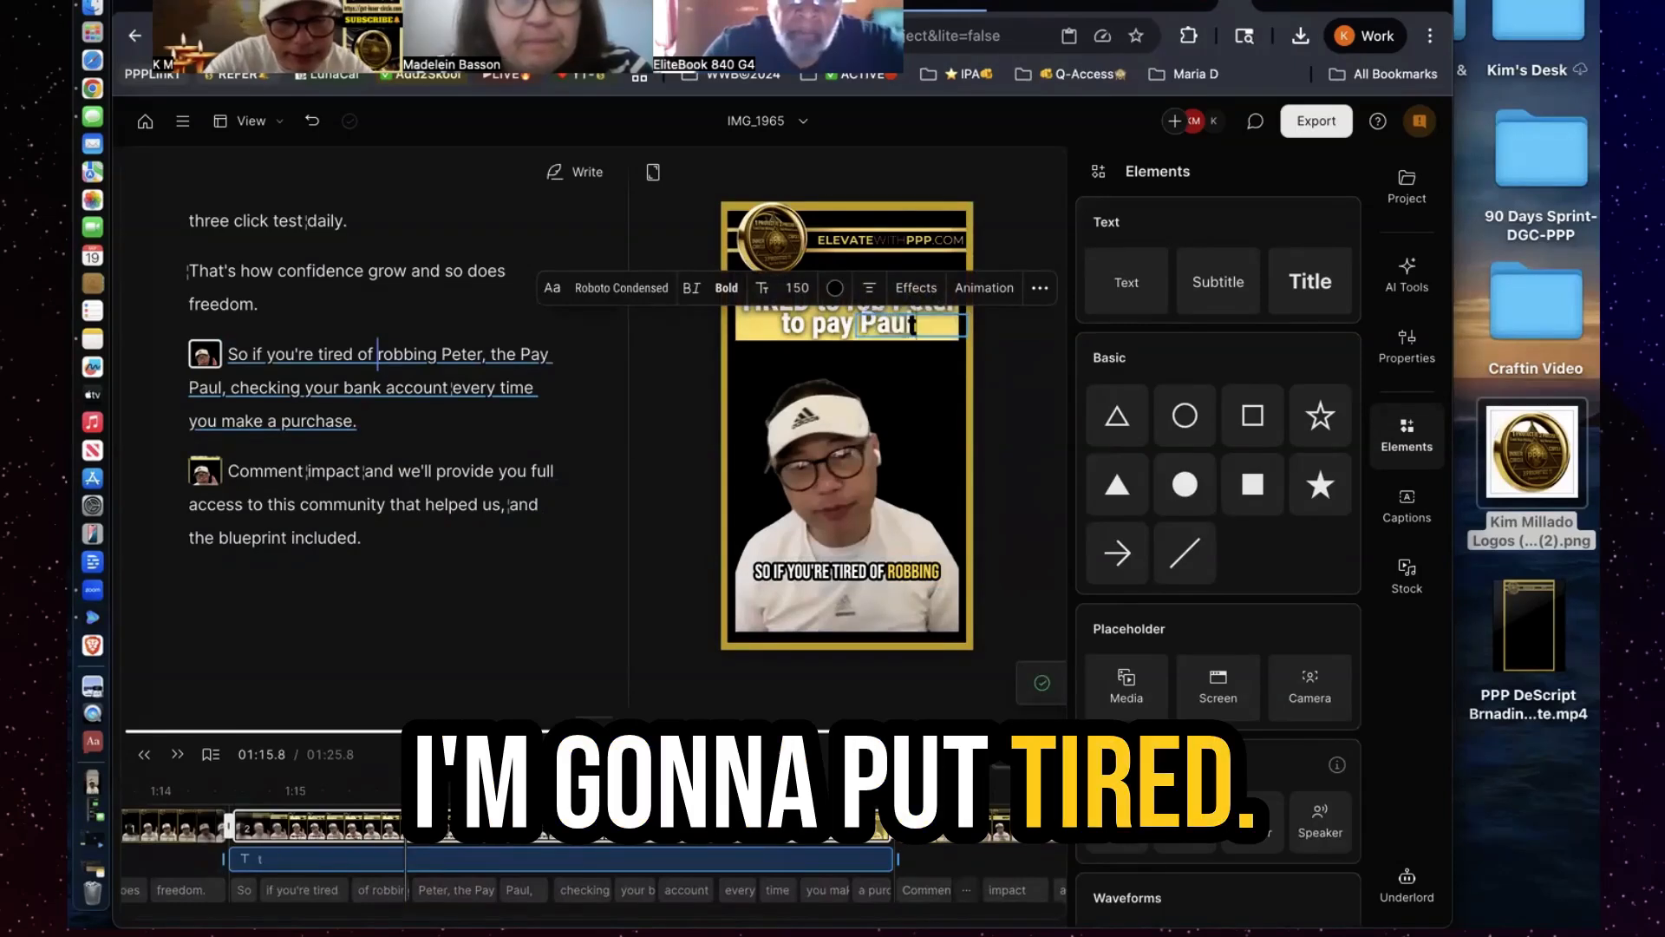
{"action": "key", "text": "BackSpace"}
{"action": "type", "text": "TIRED"}
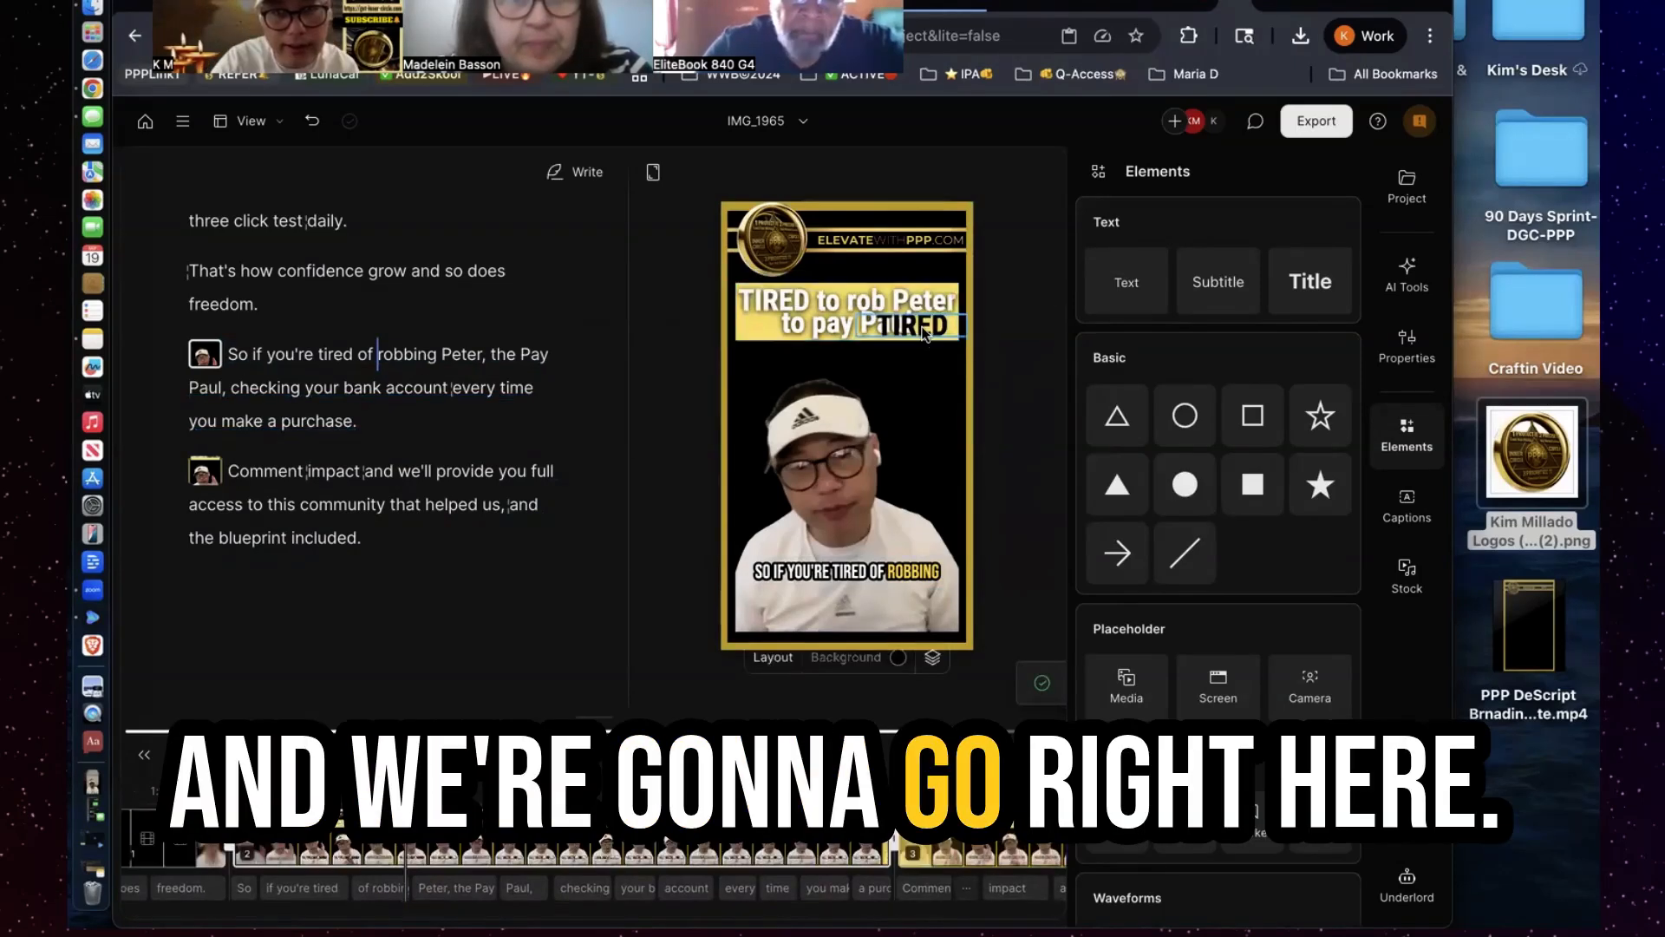
{"action": "left_click_drag", "start_coordinate": [923, 328], "coordinate": [786, 300]}
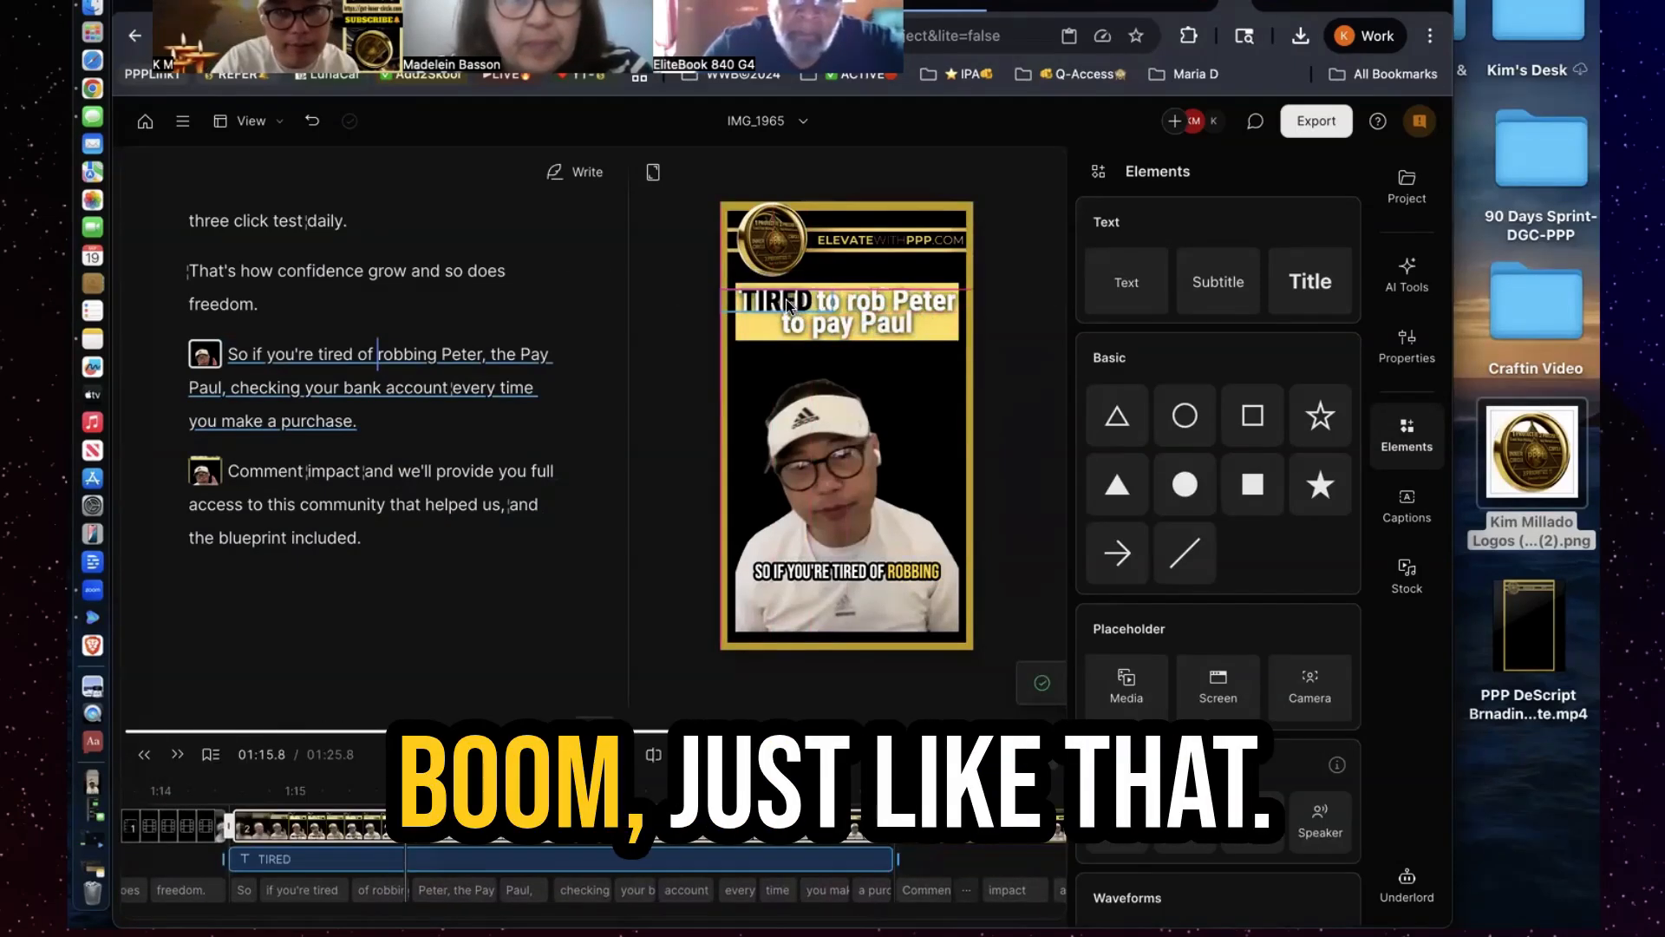
Copy the black TIRED layer, paste it at scene 2's second title, and move it below that title
{"action": "right_click", "coordinate": [786, 303]}
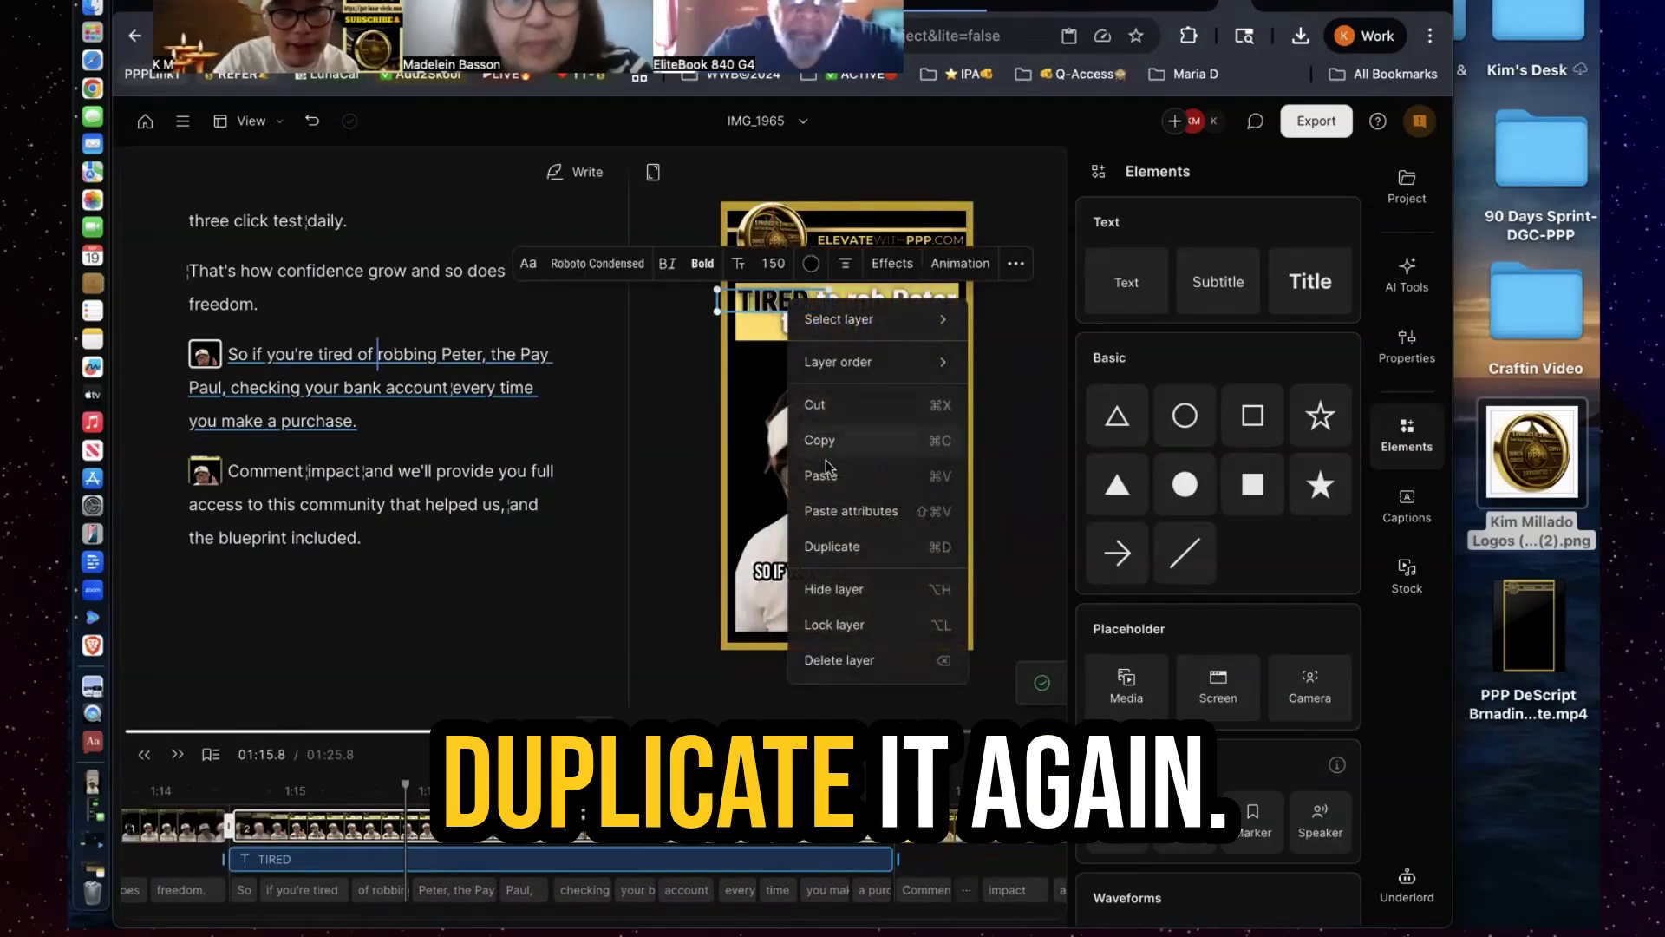
{"action": "left_click", "coordinate": [831, 549]}
{"action": "right_click", "coordinate": [765, 310]}
{"action": "left_click", "coordinate": [793, 414]}
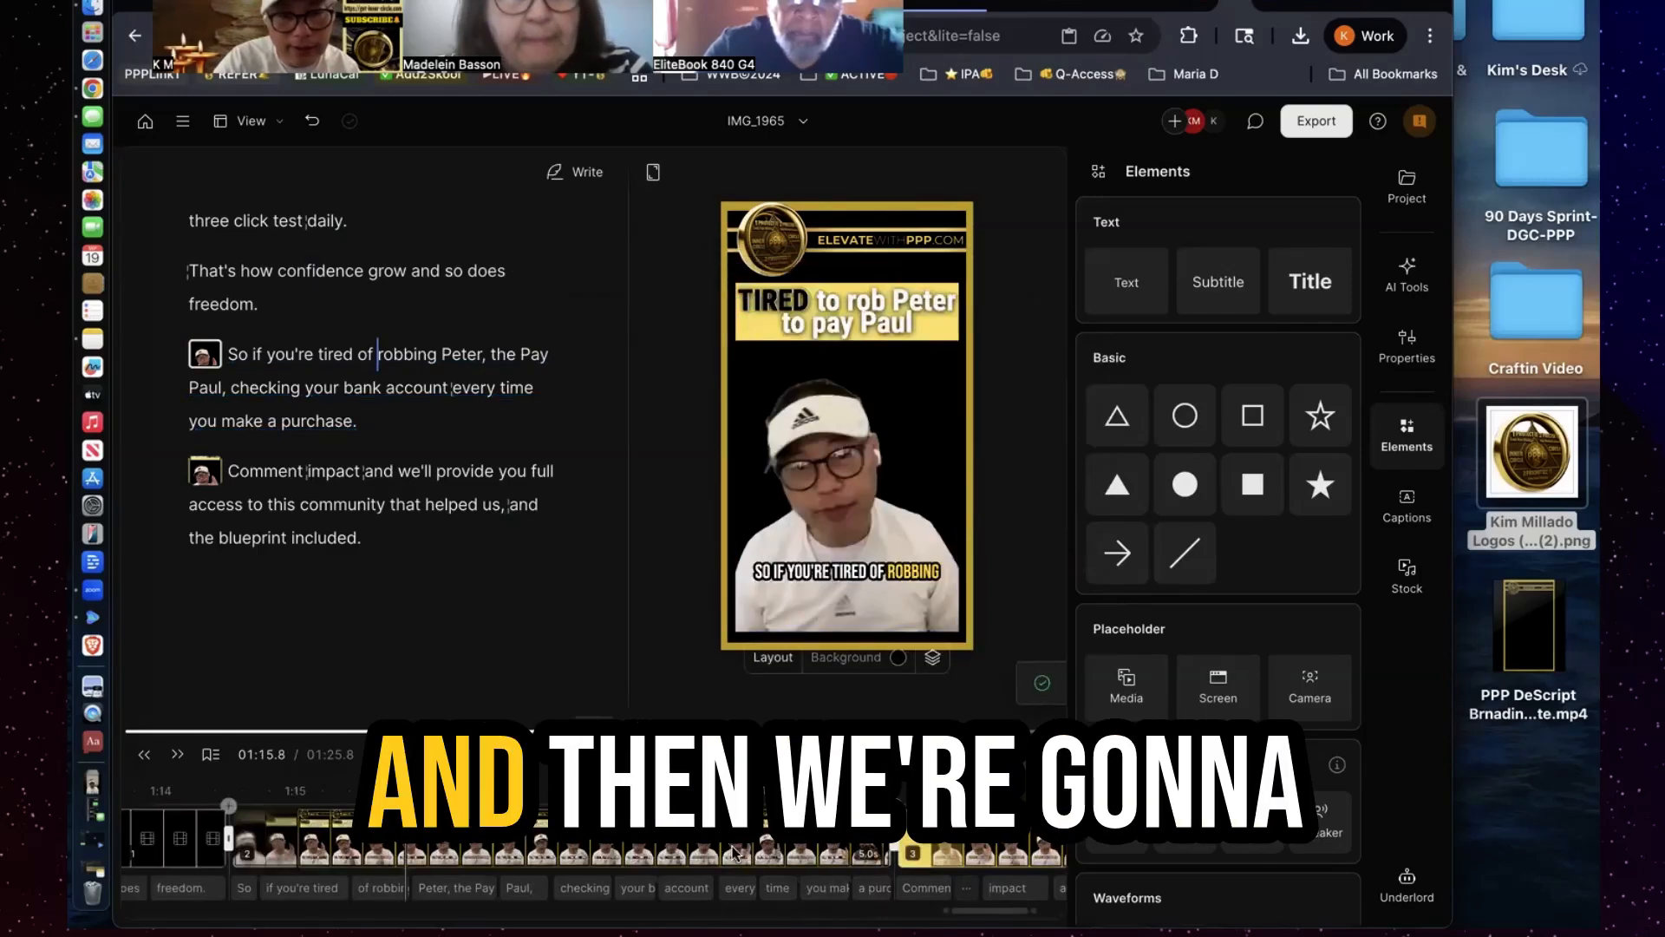
{"action": "left_click", "coordinate": [734, 853]}
{"action": "left_click", "coordinate": [785, 301]}
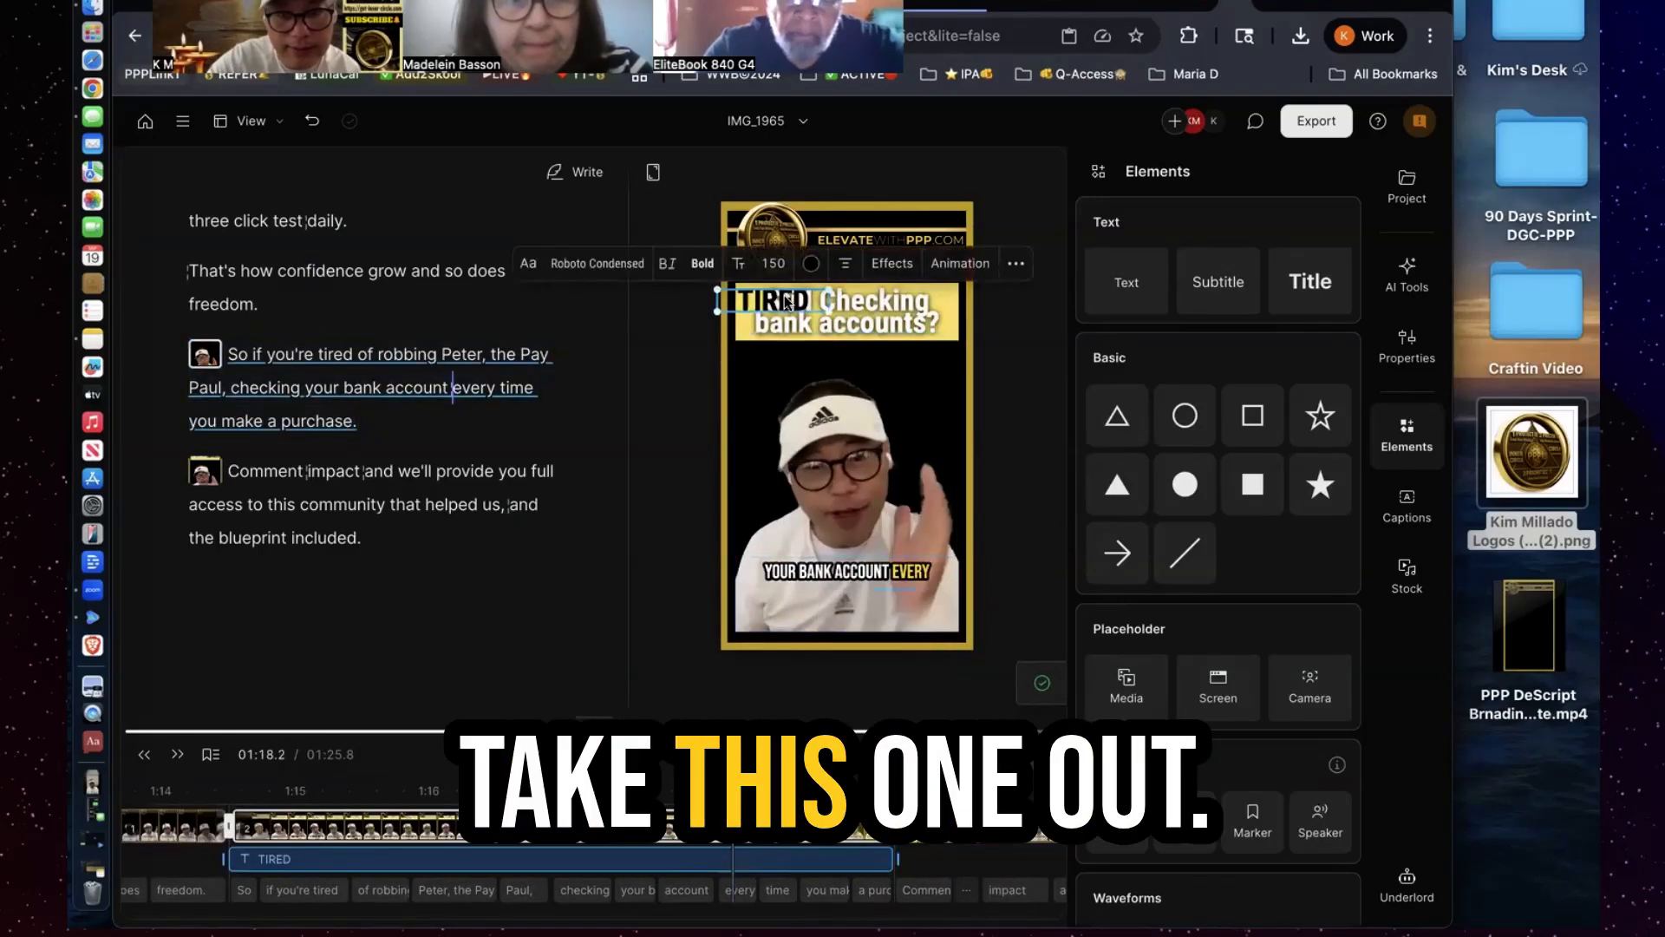
{"action": "right_click", "coordinate": [785, 301]}
{"action": "left_click", "coordinate": [785, 468]}
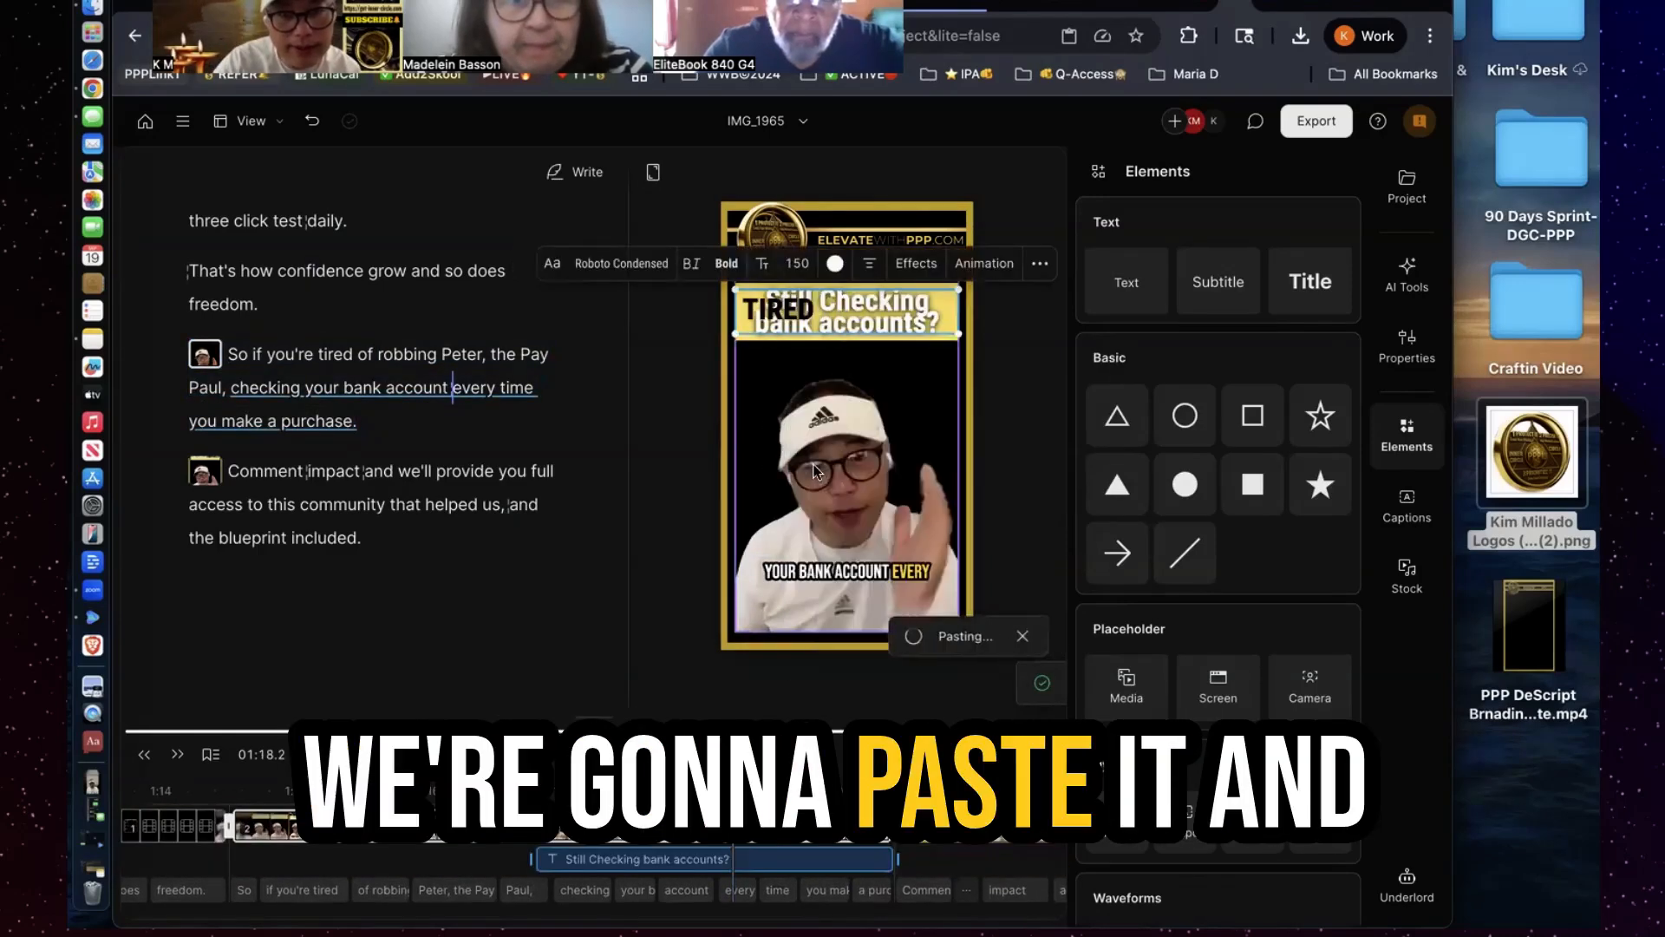
{"action": "left_click", "coordinate": [796, 354]}
{"action": "left_click_drag", "start_coordinate": [794, 314], "coordinate": [793, 332]}
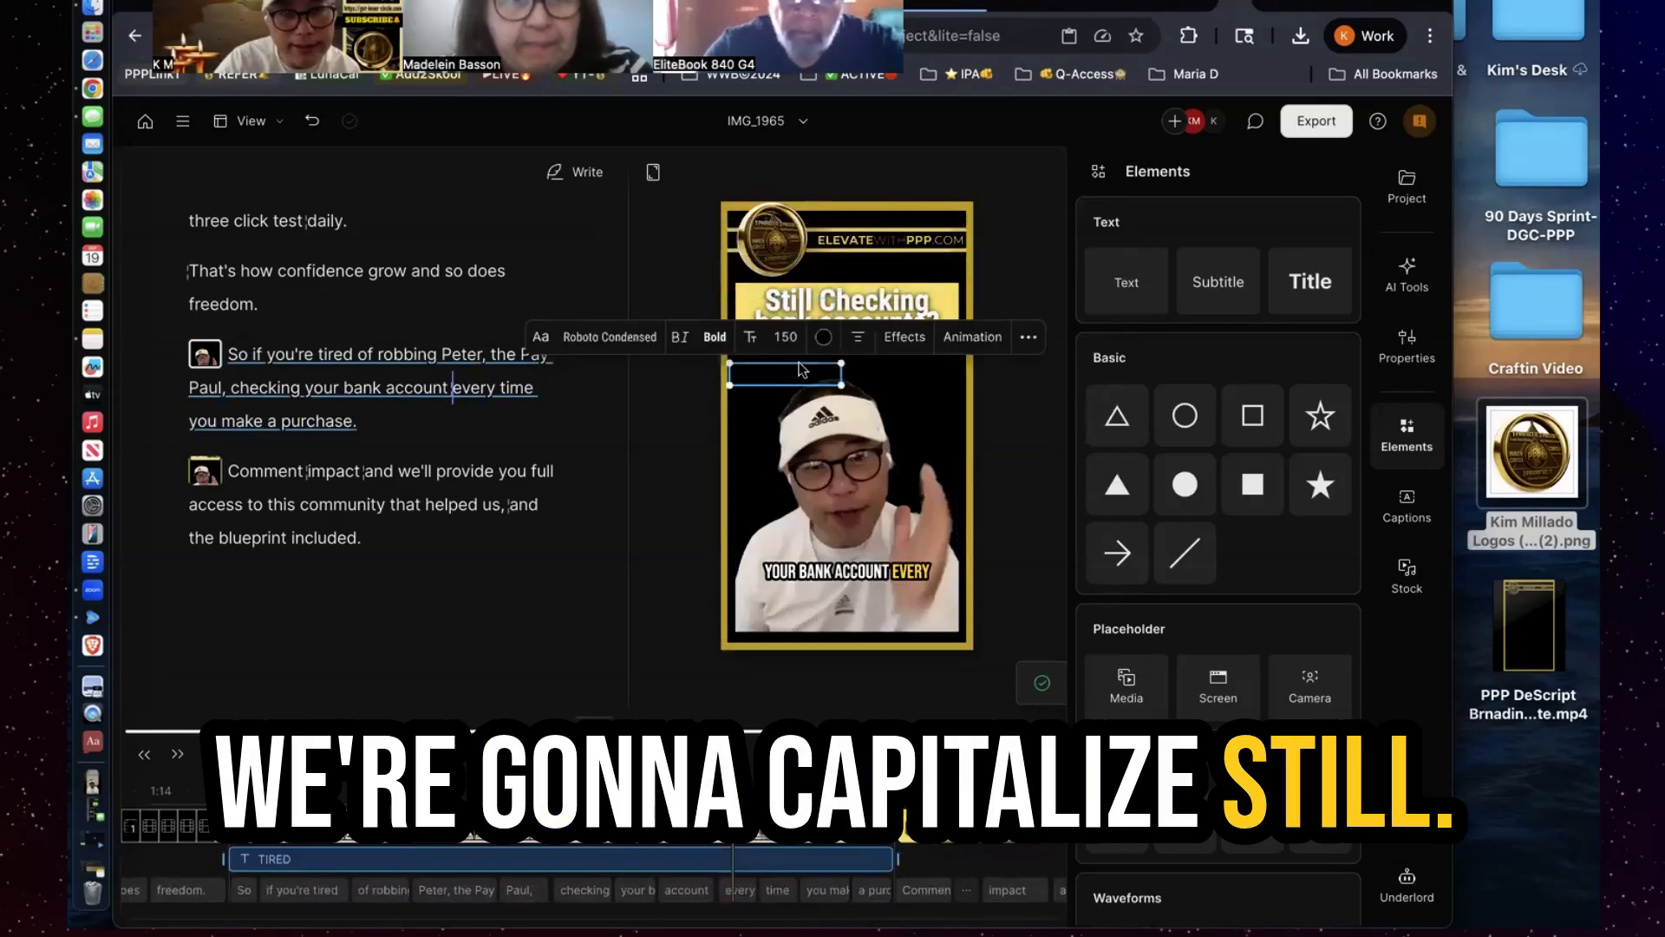
Change "Still" to "STILL" in the second title, "Still Checking bank accounts?"
{"action": "left_click", "coordinate": [785, 295]}
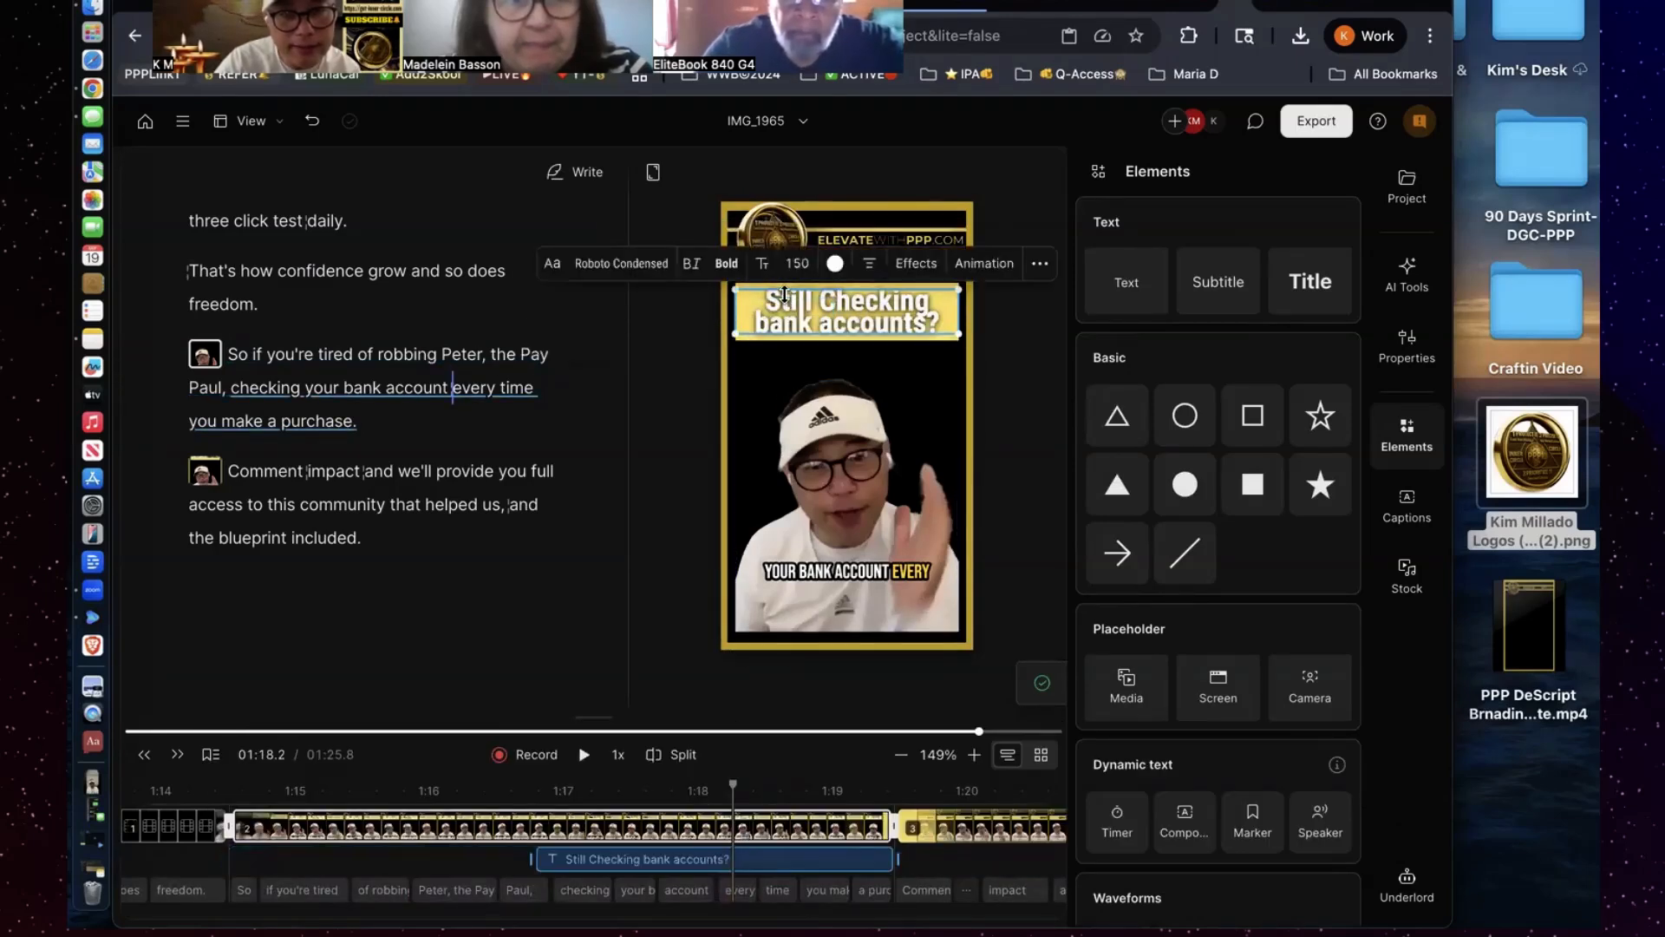
{"action": "double_click", "coordinate": [785, 302]}
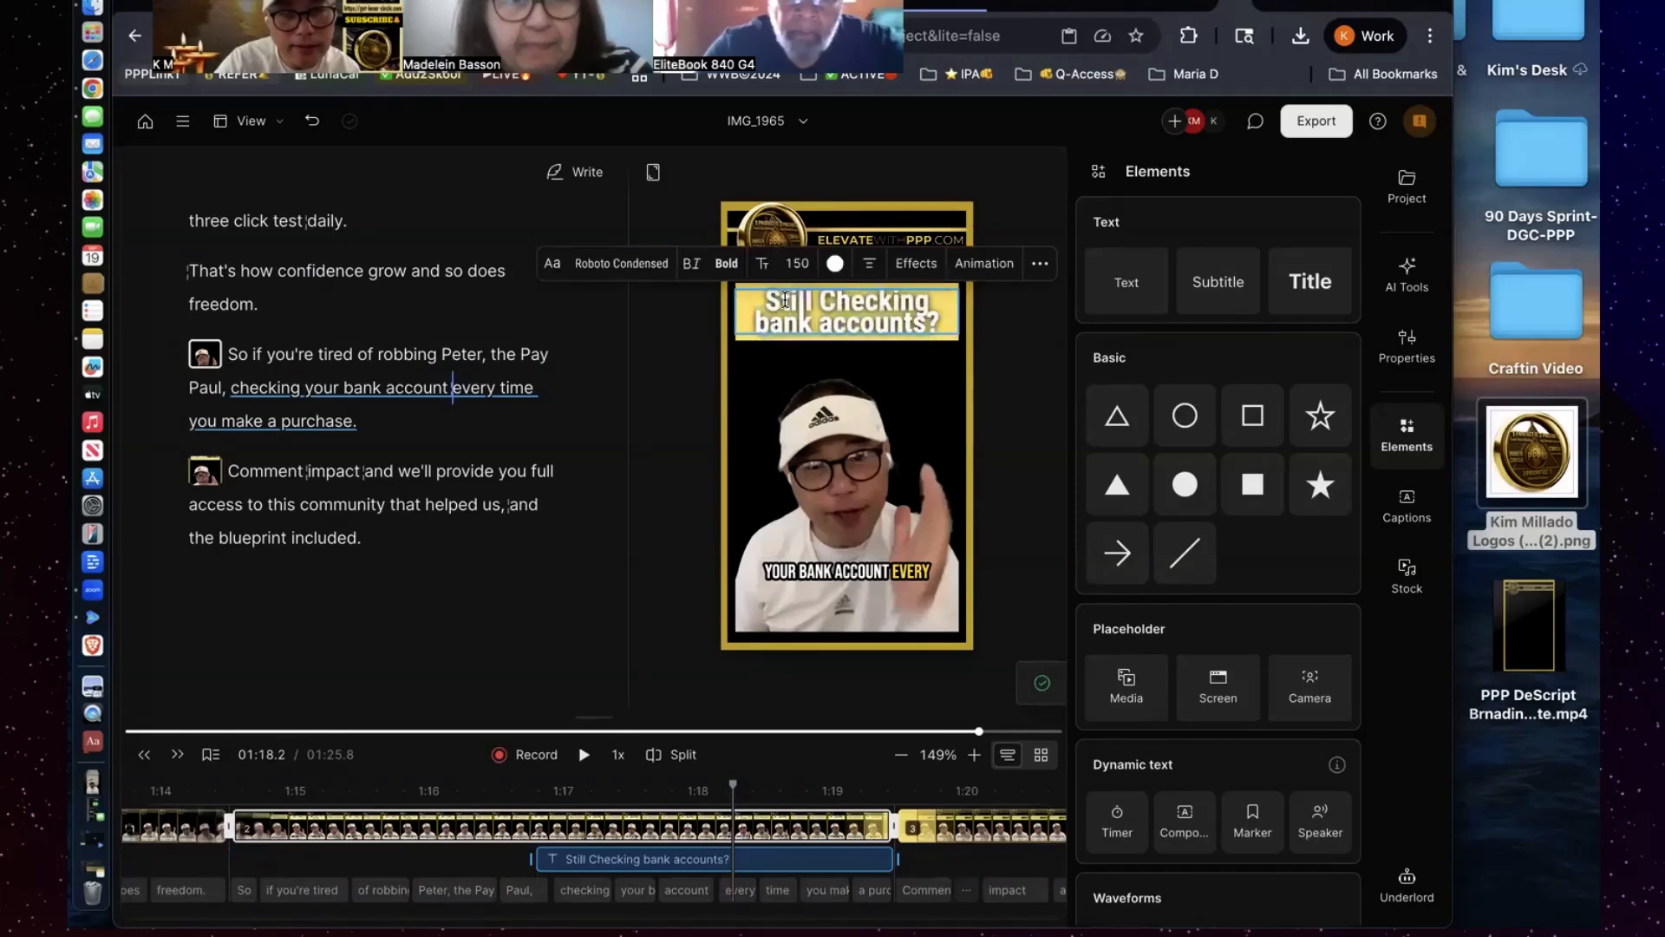
{"action": "type", "text": "STILL"}
{"action": "left_click", "coordinate": [835, 573]}
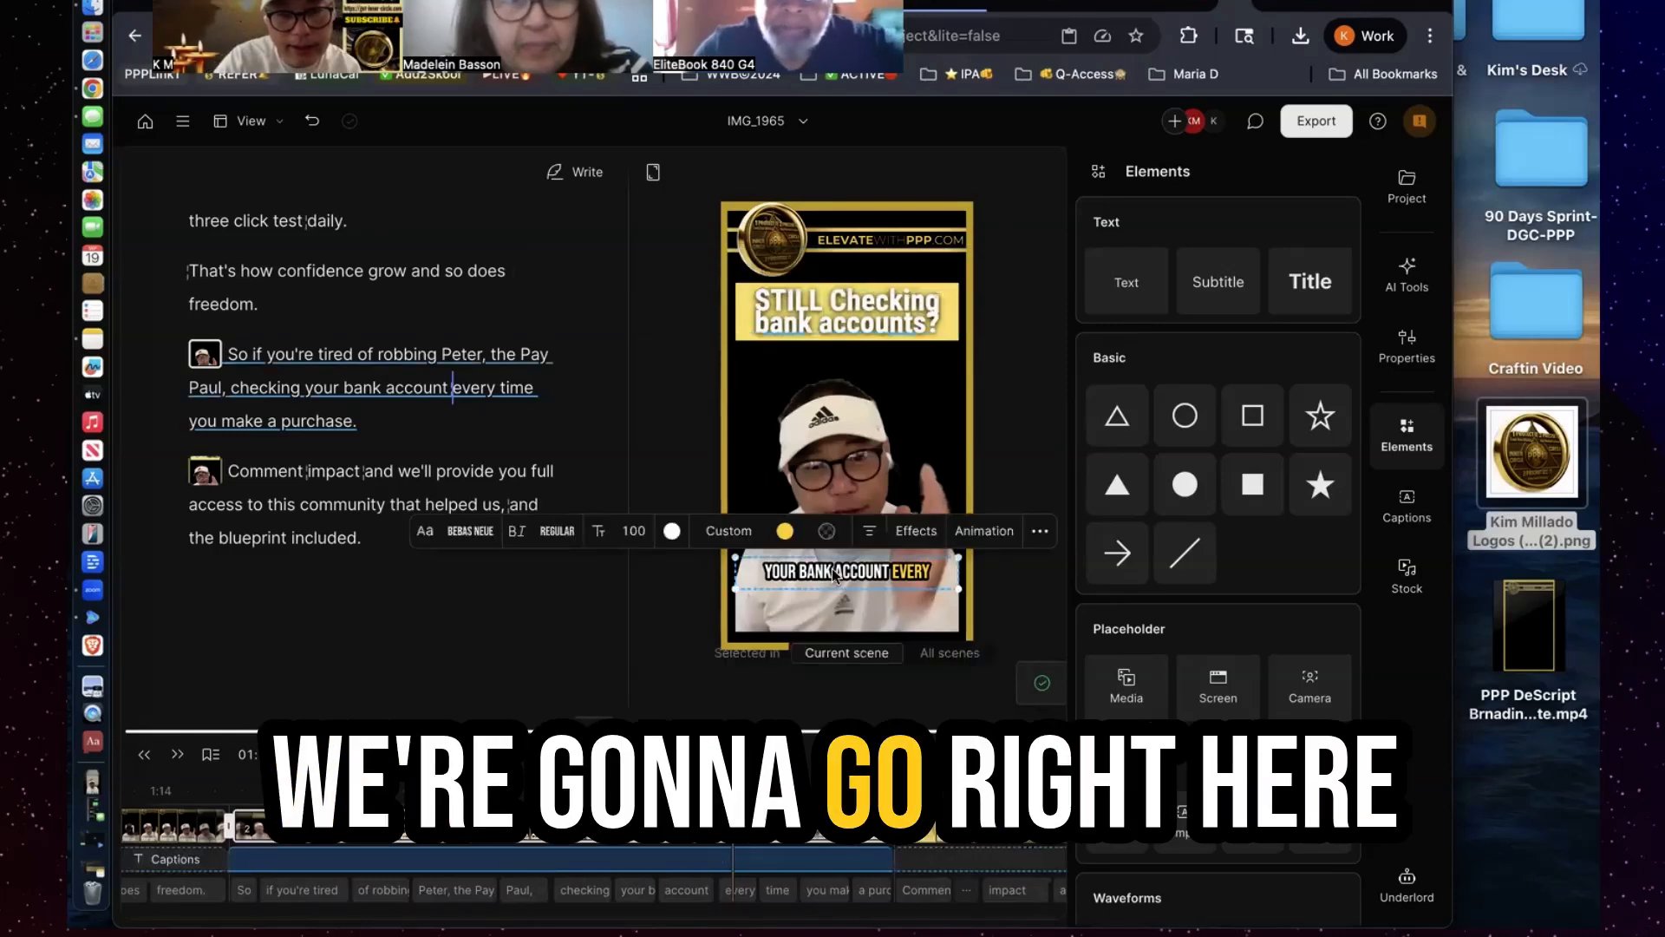
Change the black TIRED layer's text to "STILL" and align it with the same word in the second title
{"action": "left_click", "coordinate": [821, 379]}
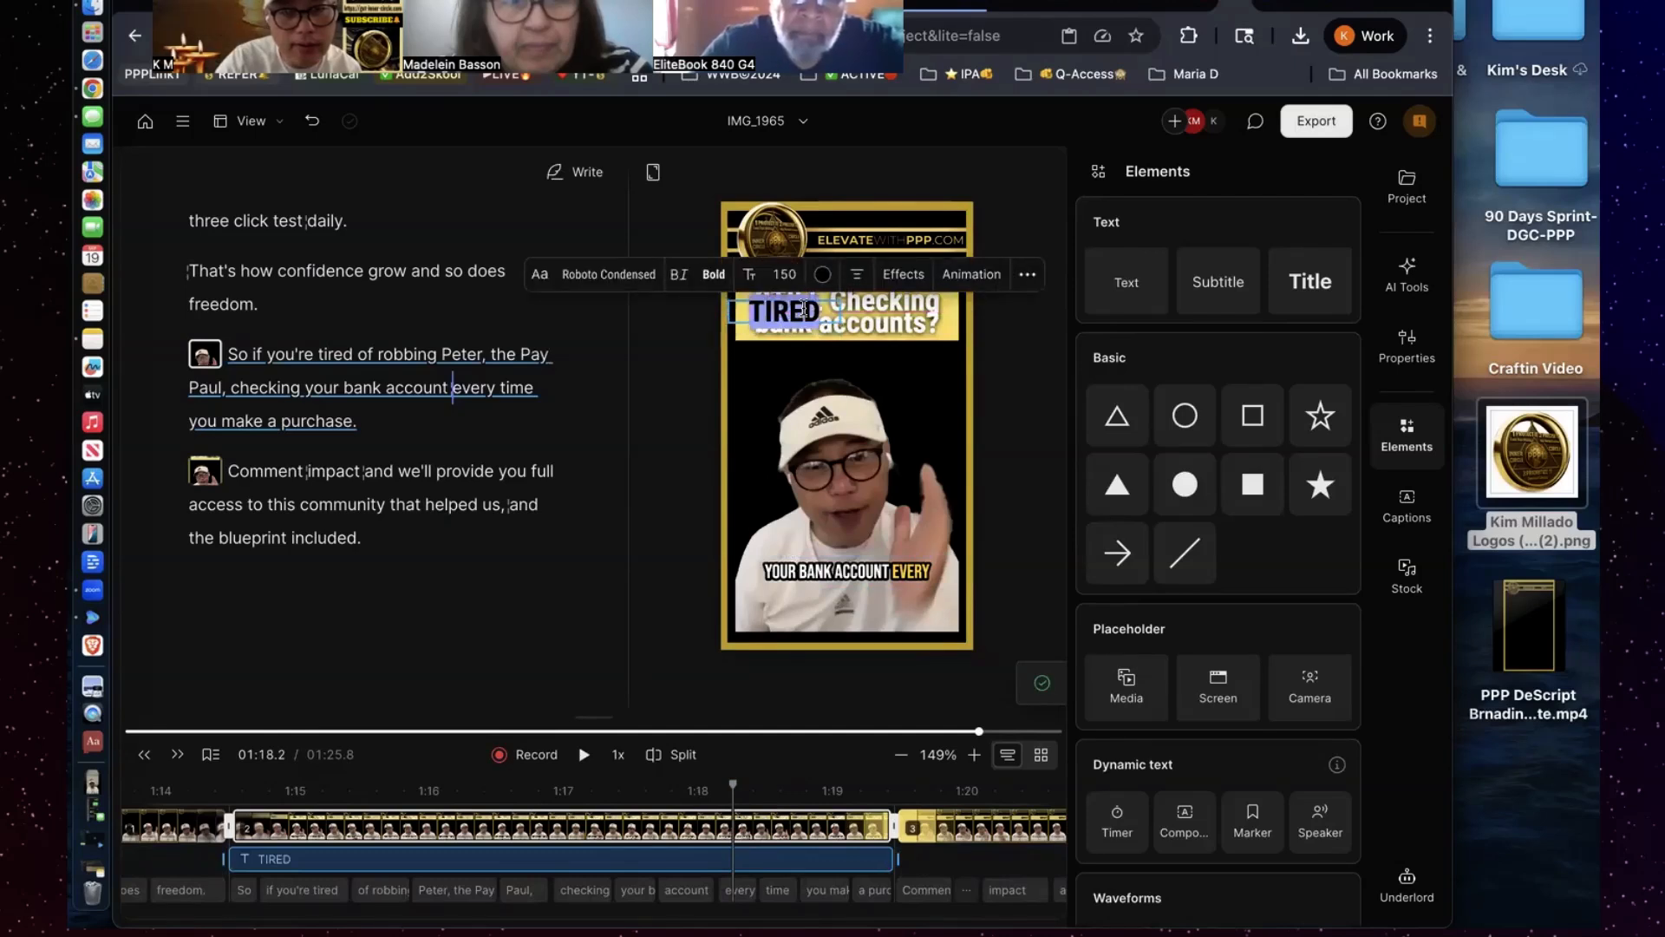
{"action": "type", "text": "STILL"}
{"action": "left_click_drag", "start_coordinate": [792, 318], "coordinate": [796, 307]}
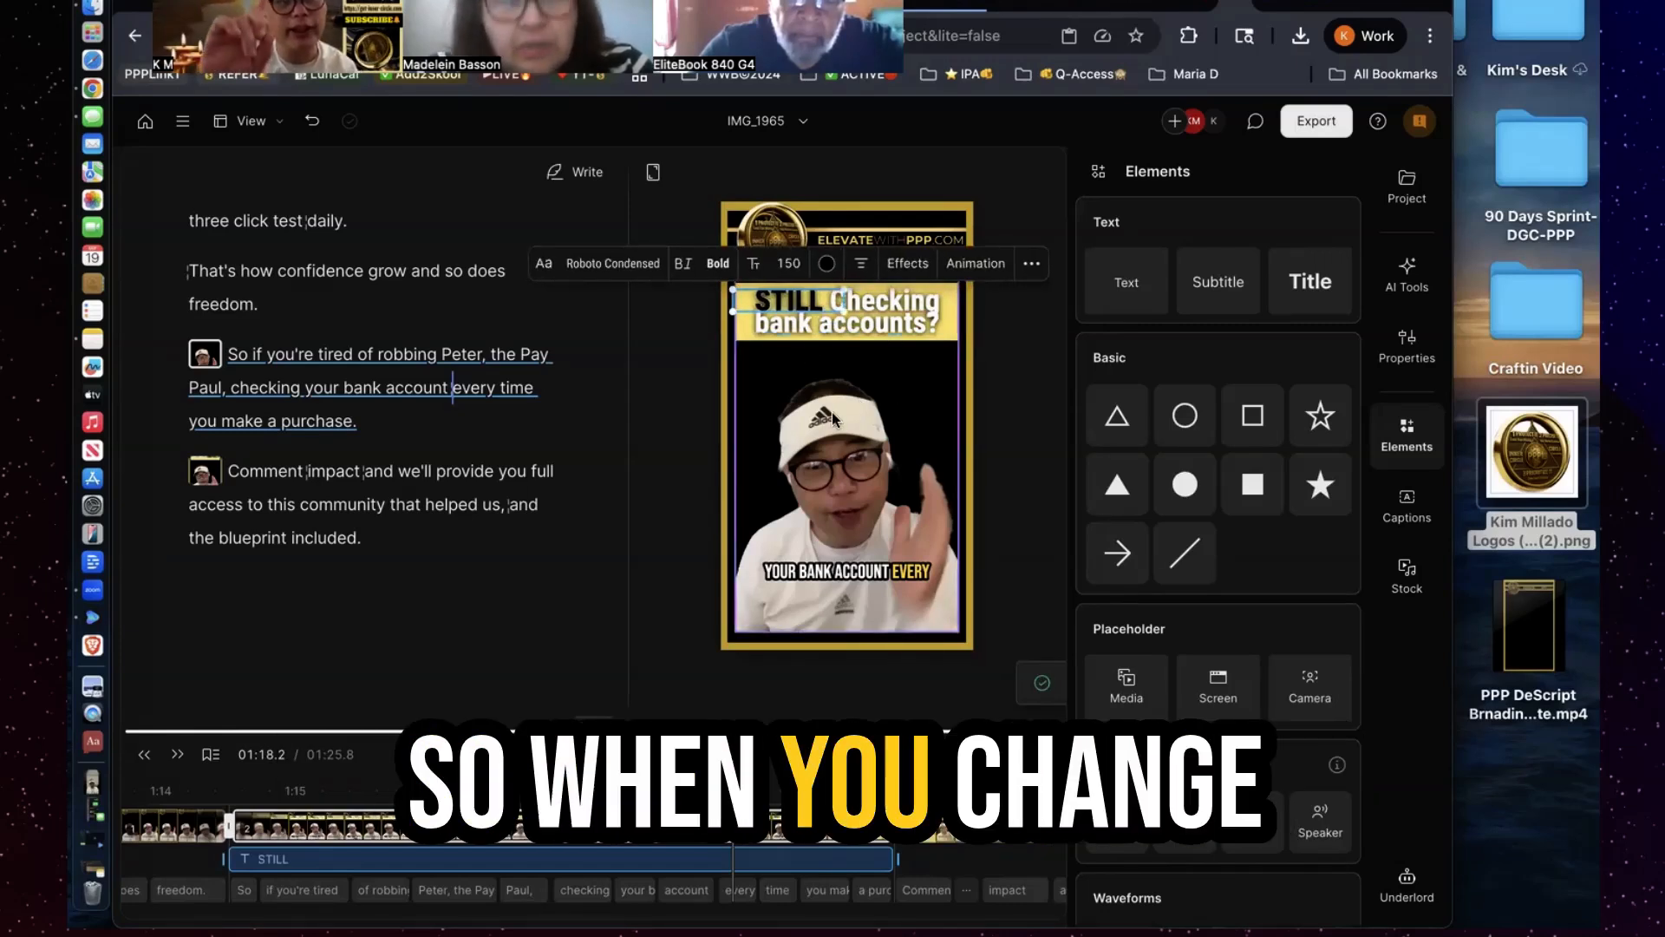
Check how the black STILL layer lines up with both scene 2 titles and play the video into scene 3
{"action": "left_click", "coordinate": [1001, 497]}
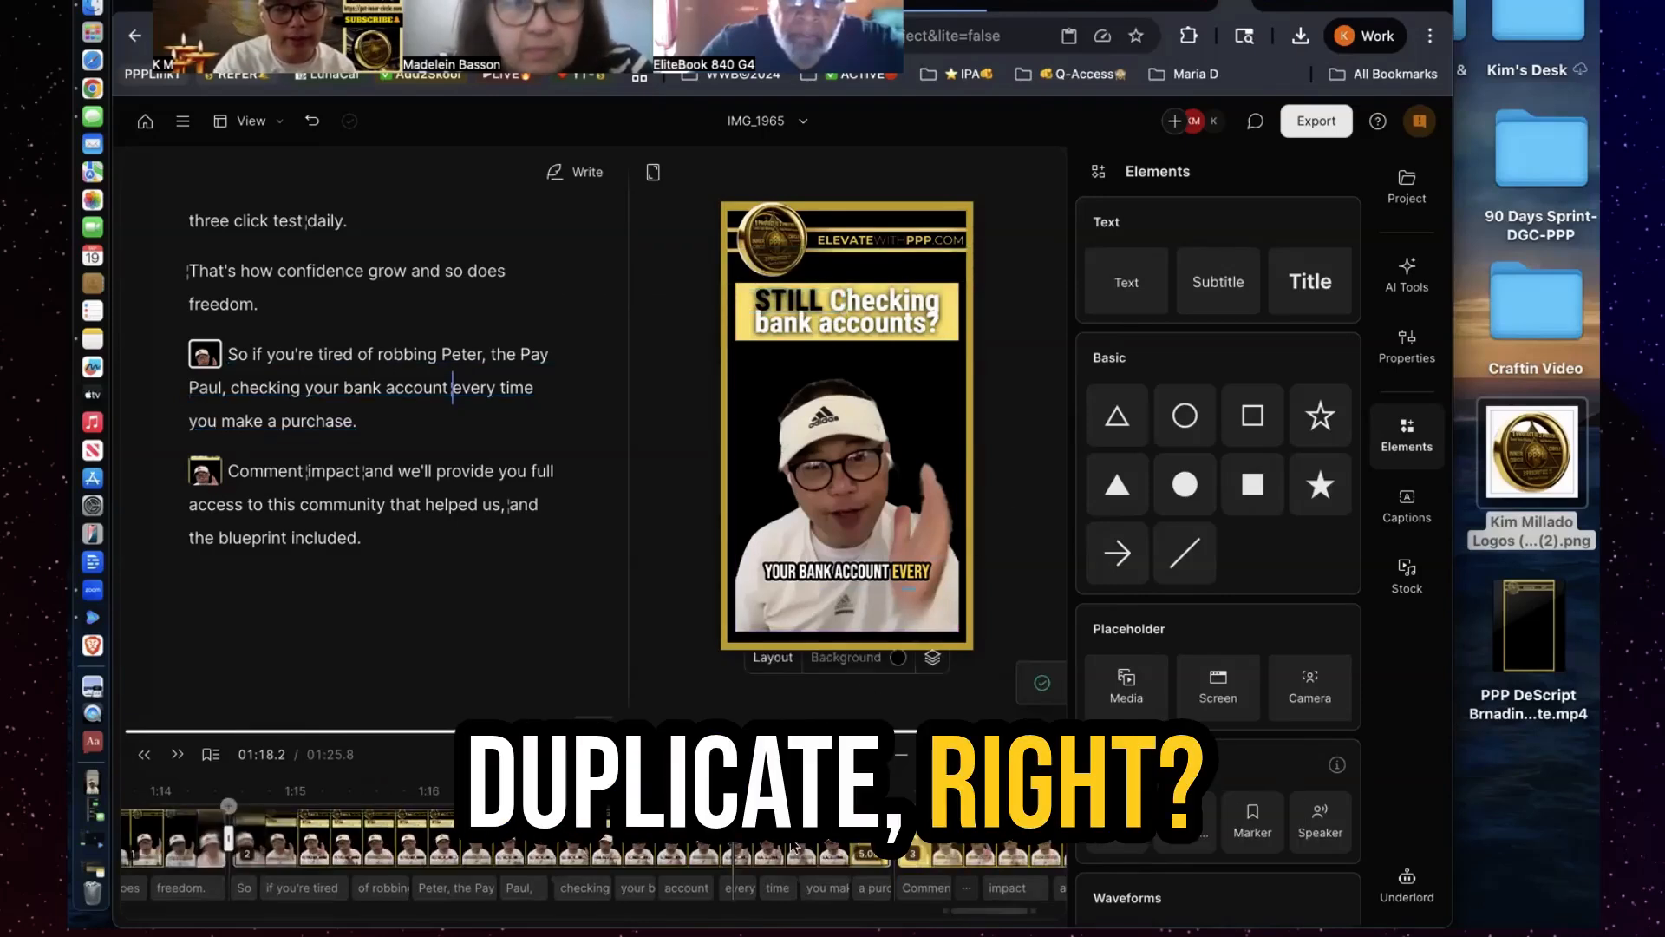
{"action": "scroll", "coordinate": [795, 847], "scroll_direction": "left", "scroll_amount": 1}
{"action": "left_click", "coordinate": [425, 852]}
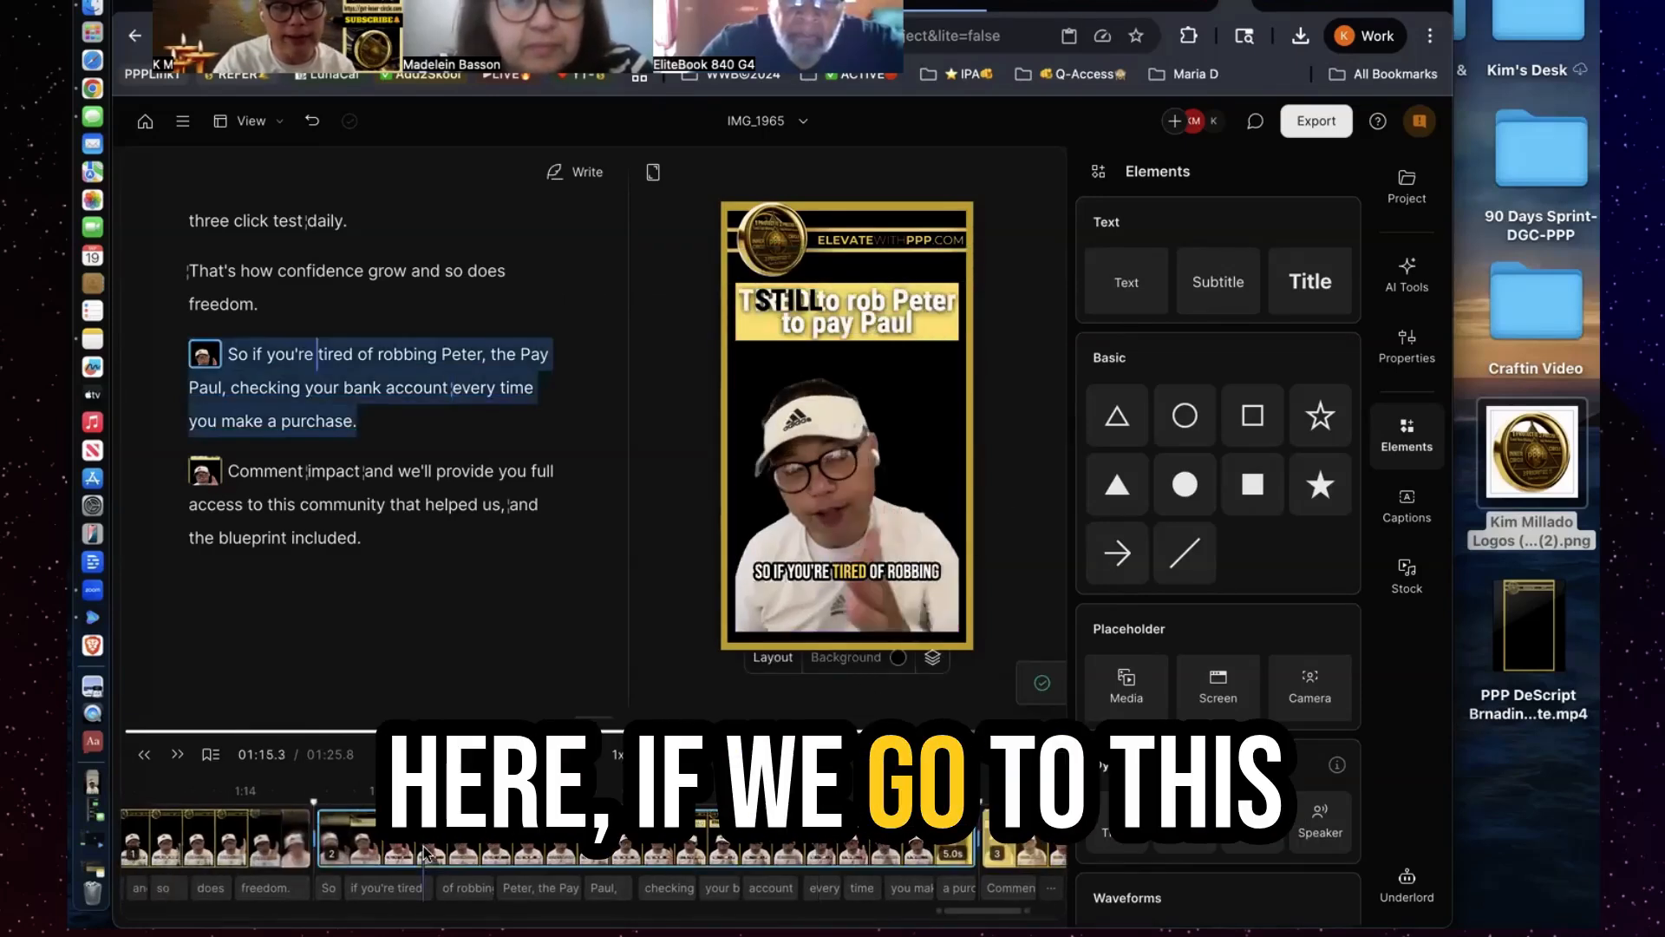
{"action": "left_click", "coordinate": [788, 303]}
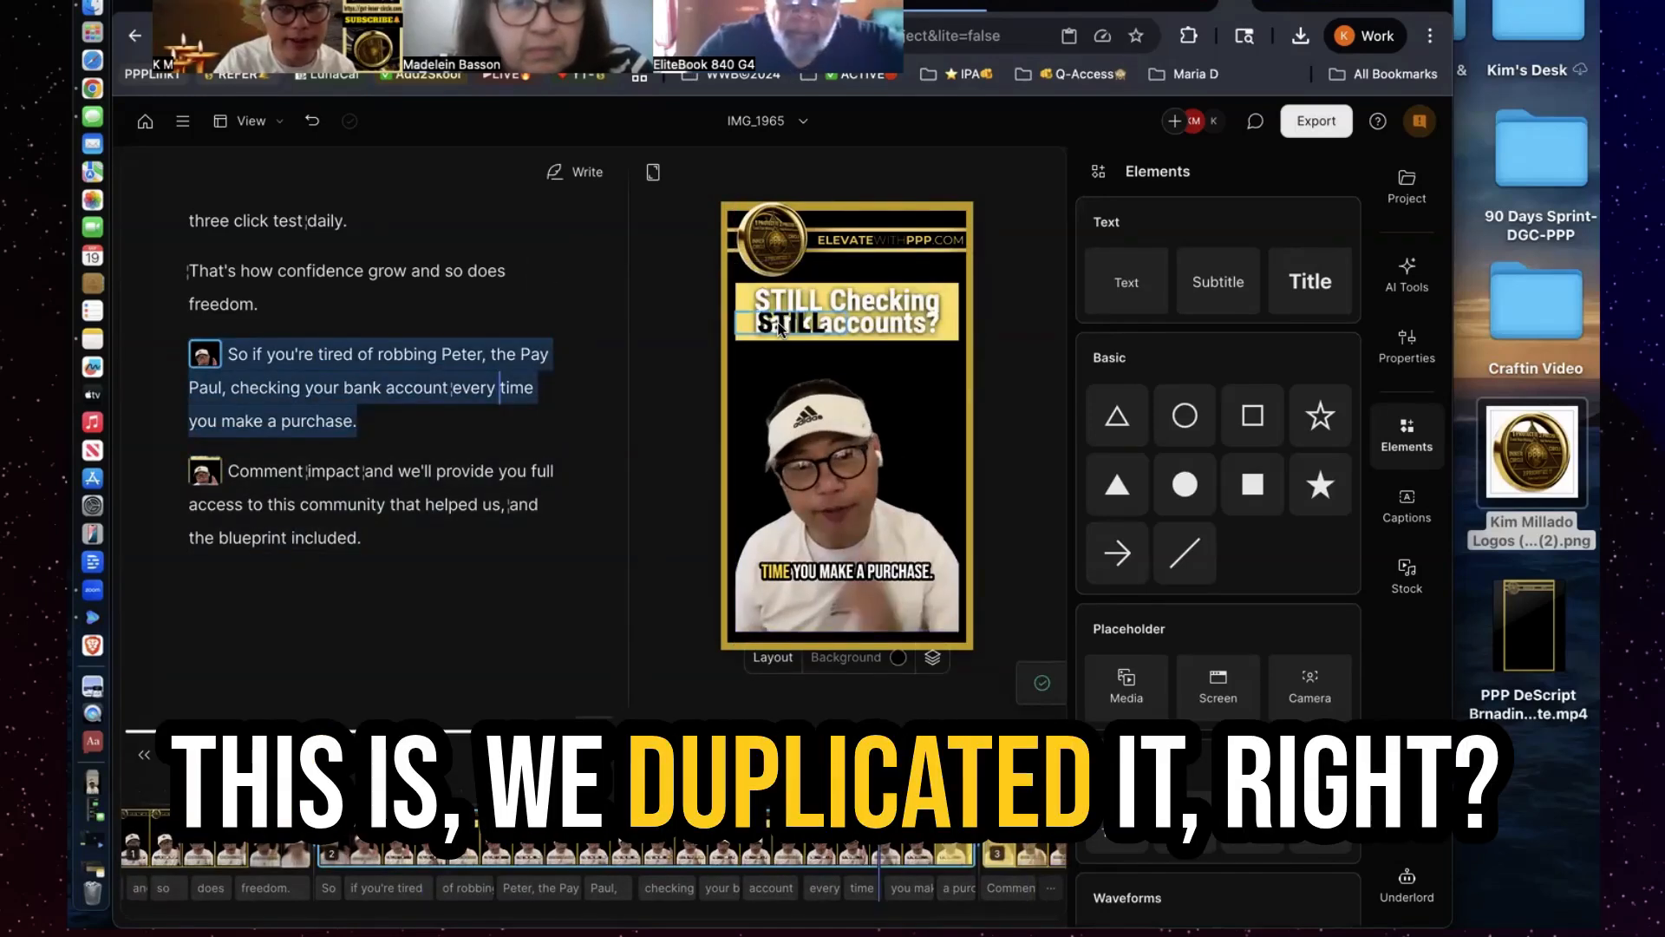
{"action": "right_click", "coordinate": [779, 328]}
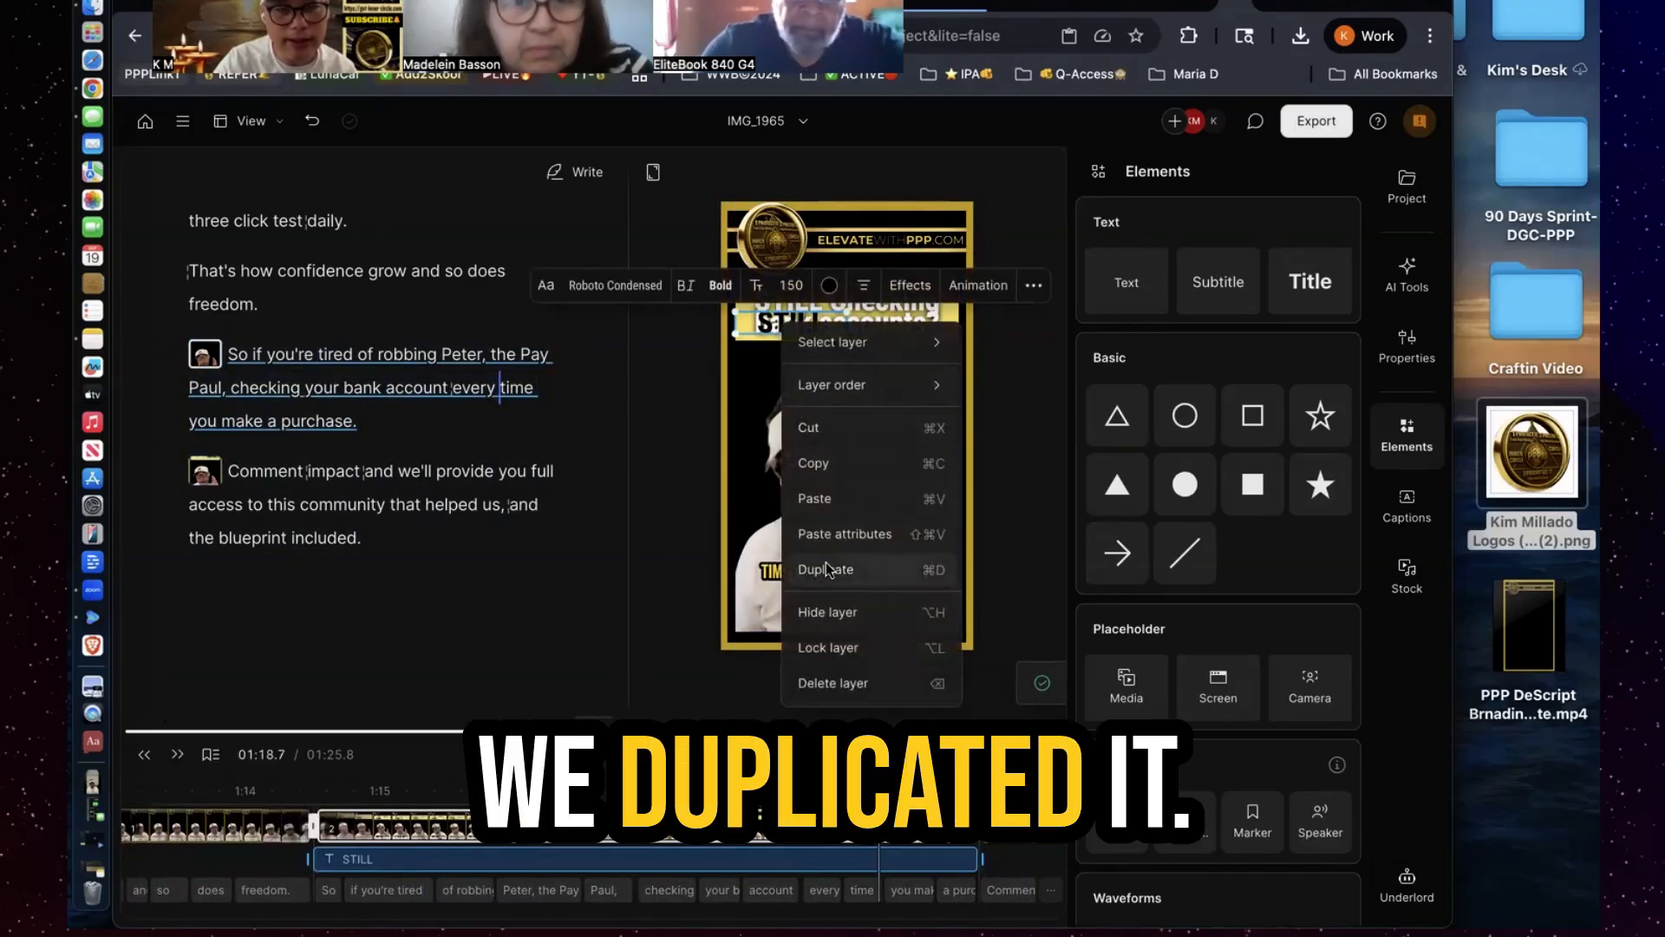
{"action": "left_click", "coordinate": [701, 565]}
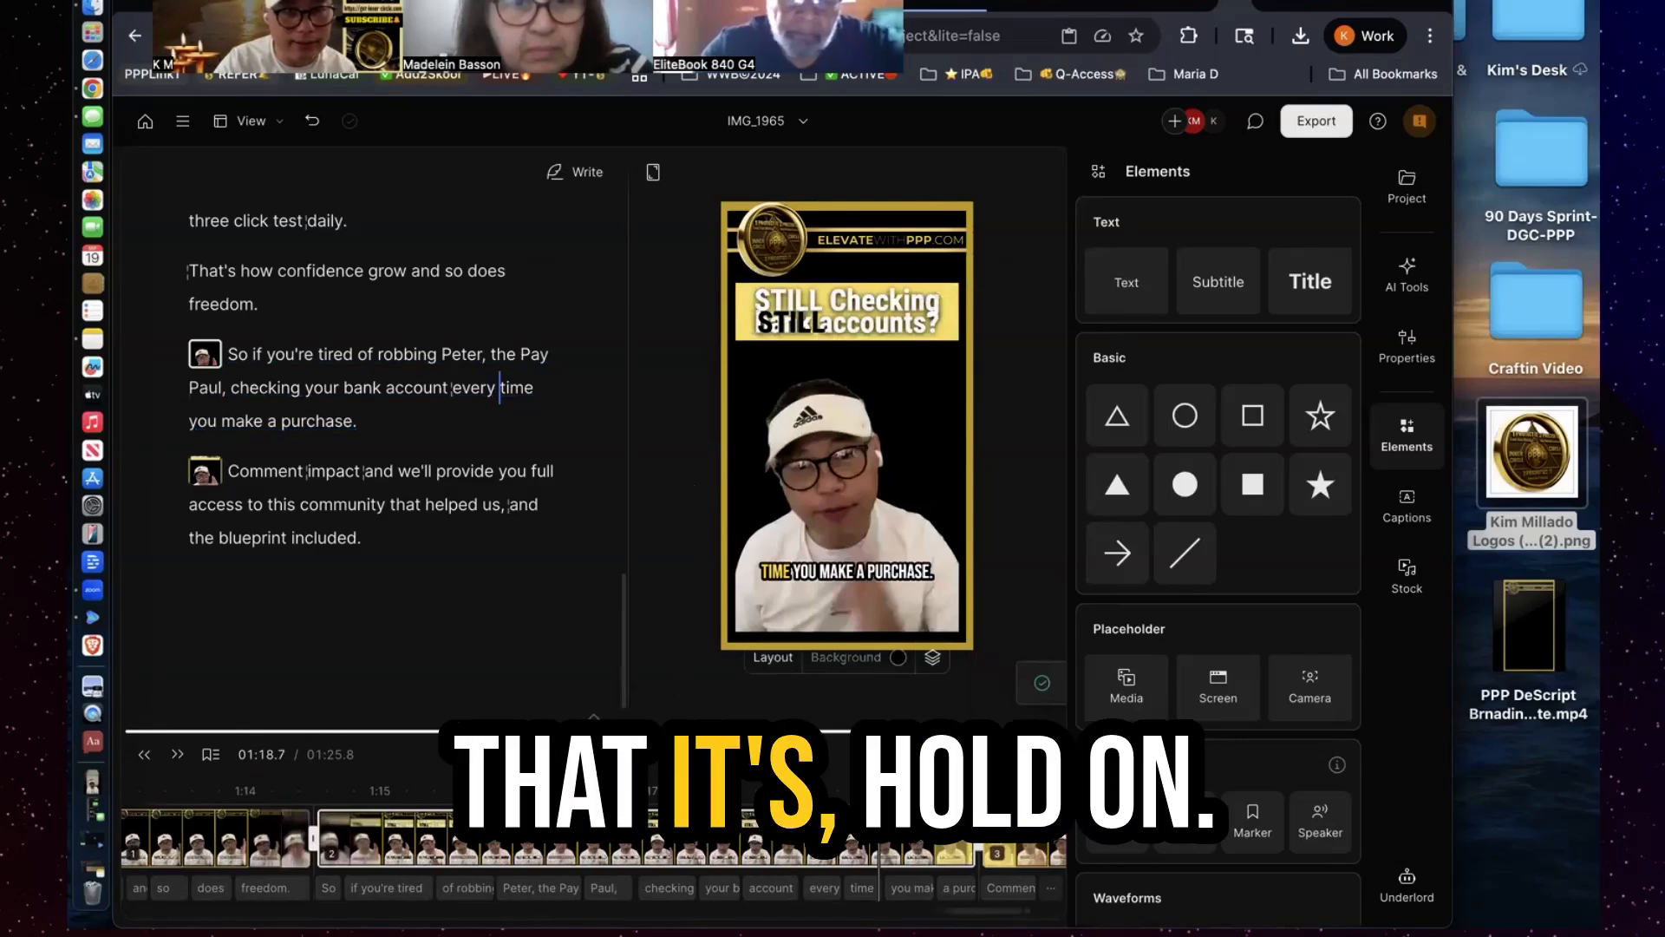
{"action": "left_click", "coordinate": [763, 300]}
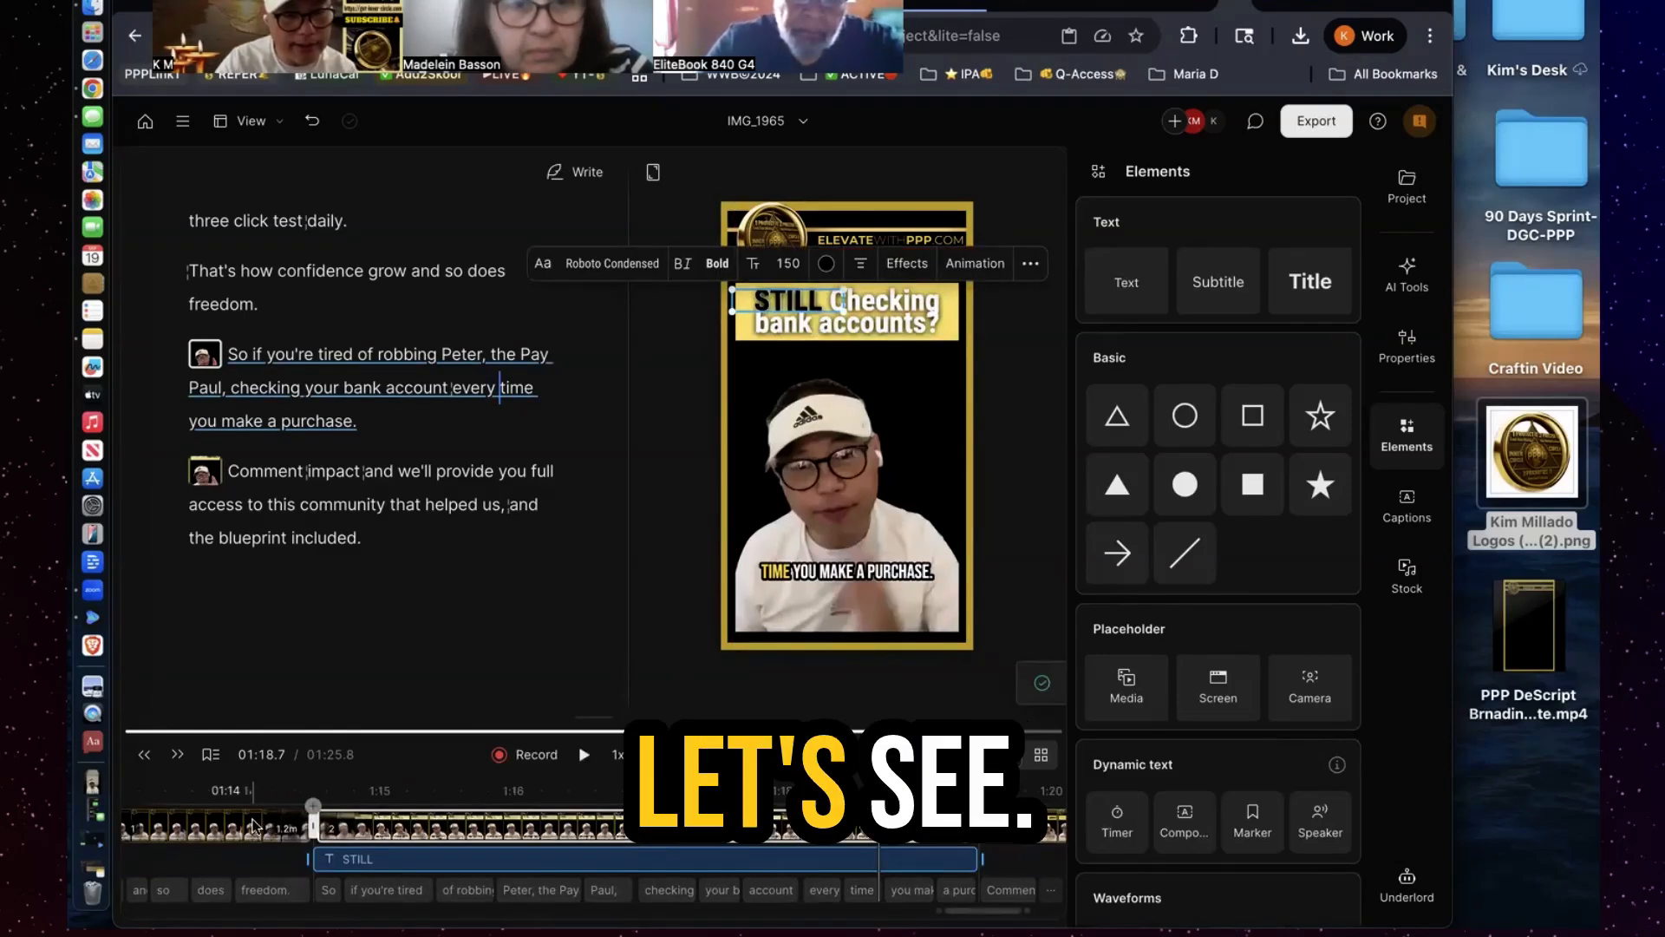
{"action": "left_click", "coordinate": [253, 824]}
{"action": "key", "text": "space"}
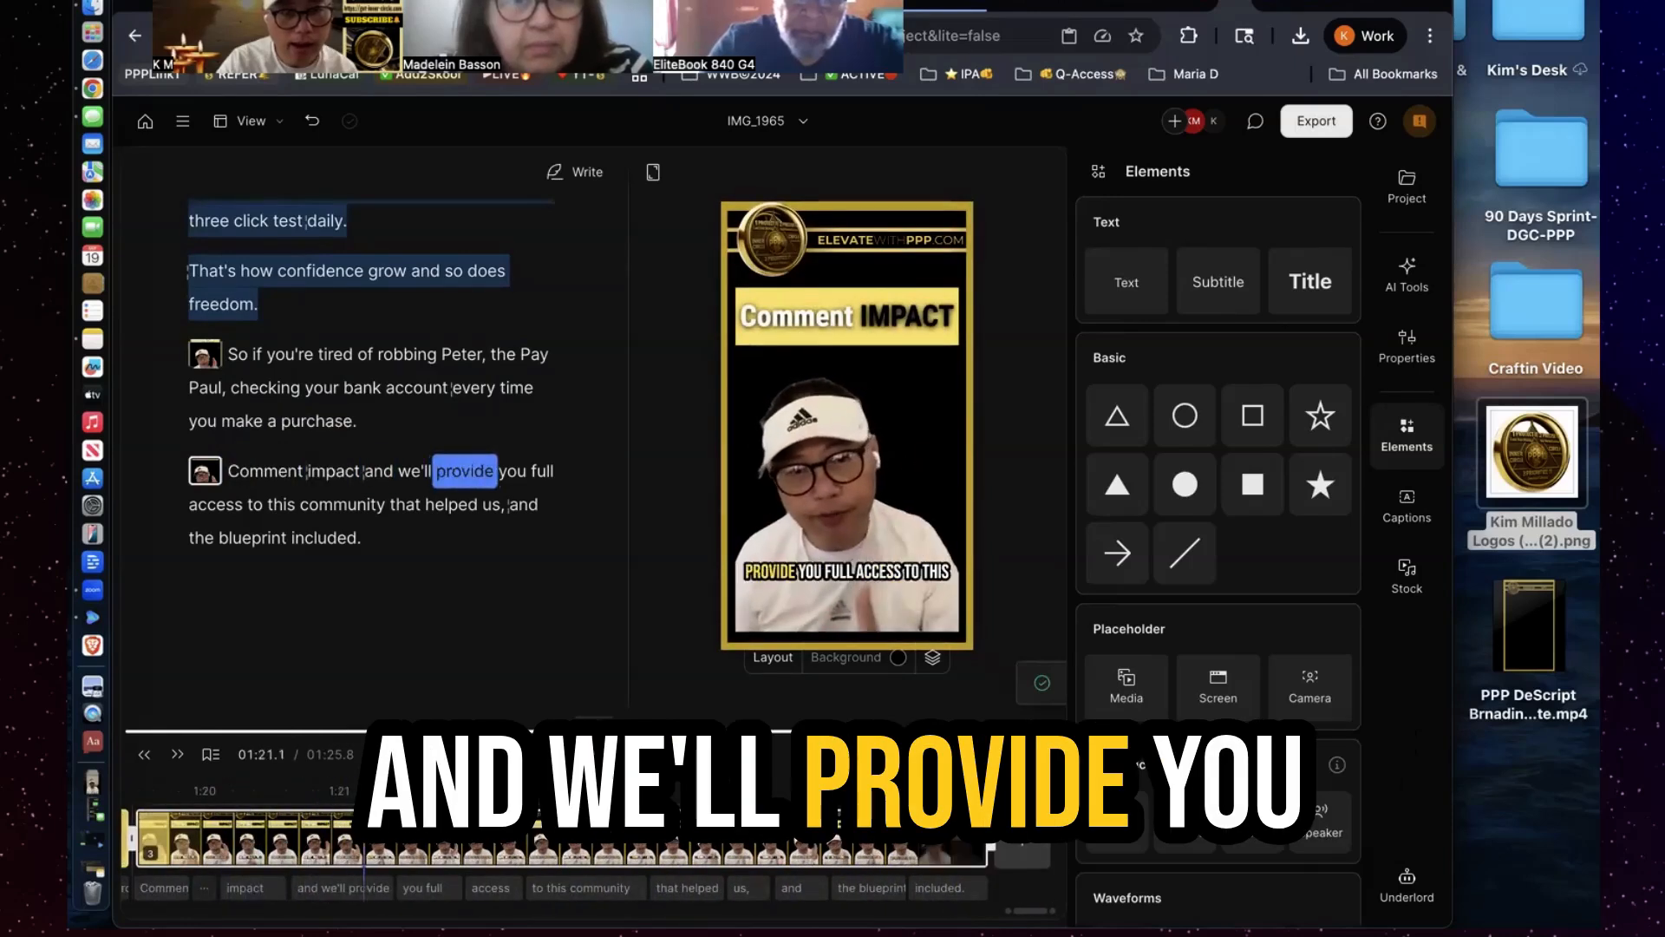
{"action": "key", "text": "space"}
Replace the STILL layer on scene 2's first title with the copied TIRED layer, aligned over the word TIRED
{"action": "scroll", "coordinate": [594, 837], "scroll_direction": "left", "scroll_amount": 10}
{"action": "scroll", "coordinate": [555, 837], "scroll_direction": "left", "scroll_amount": 5}
{"action": "left_click", "coordinate": [429, 791]}
{"action": "scroll", "coordinate": [429, 806], "scroll_direction": "right", "scroll_amount": 5}
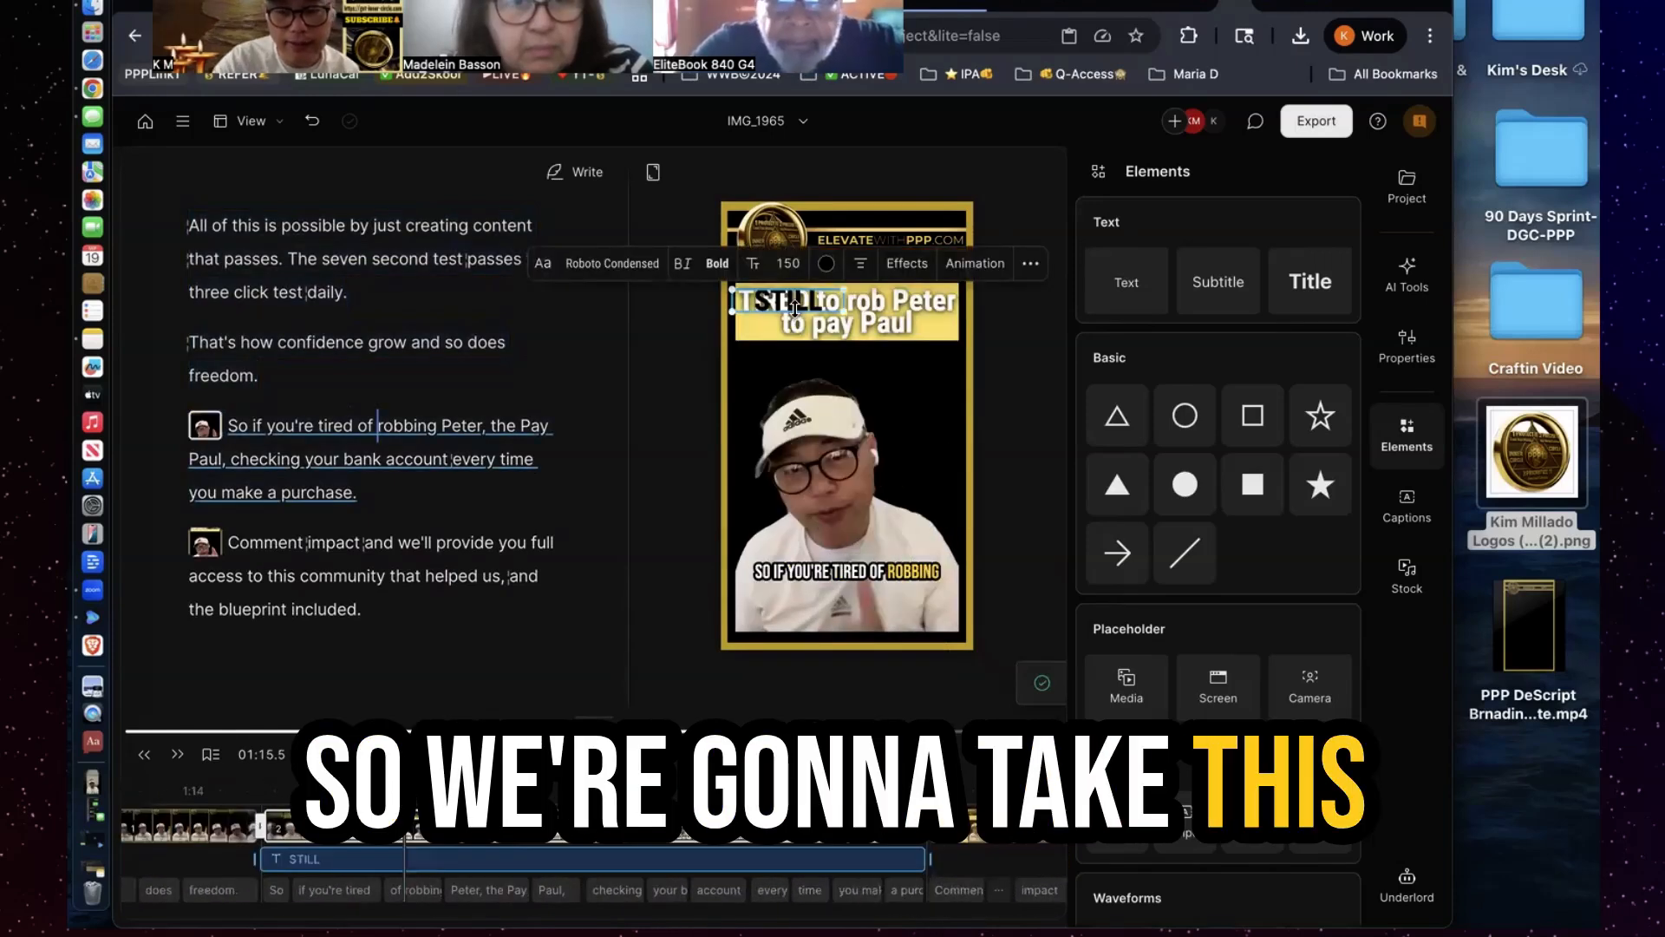
{"action": "right_click", "coordinate": [794, 308]}
{"action": "left_click", "coordinate": [806, 480]}
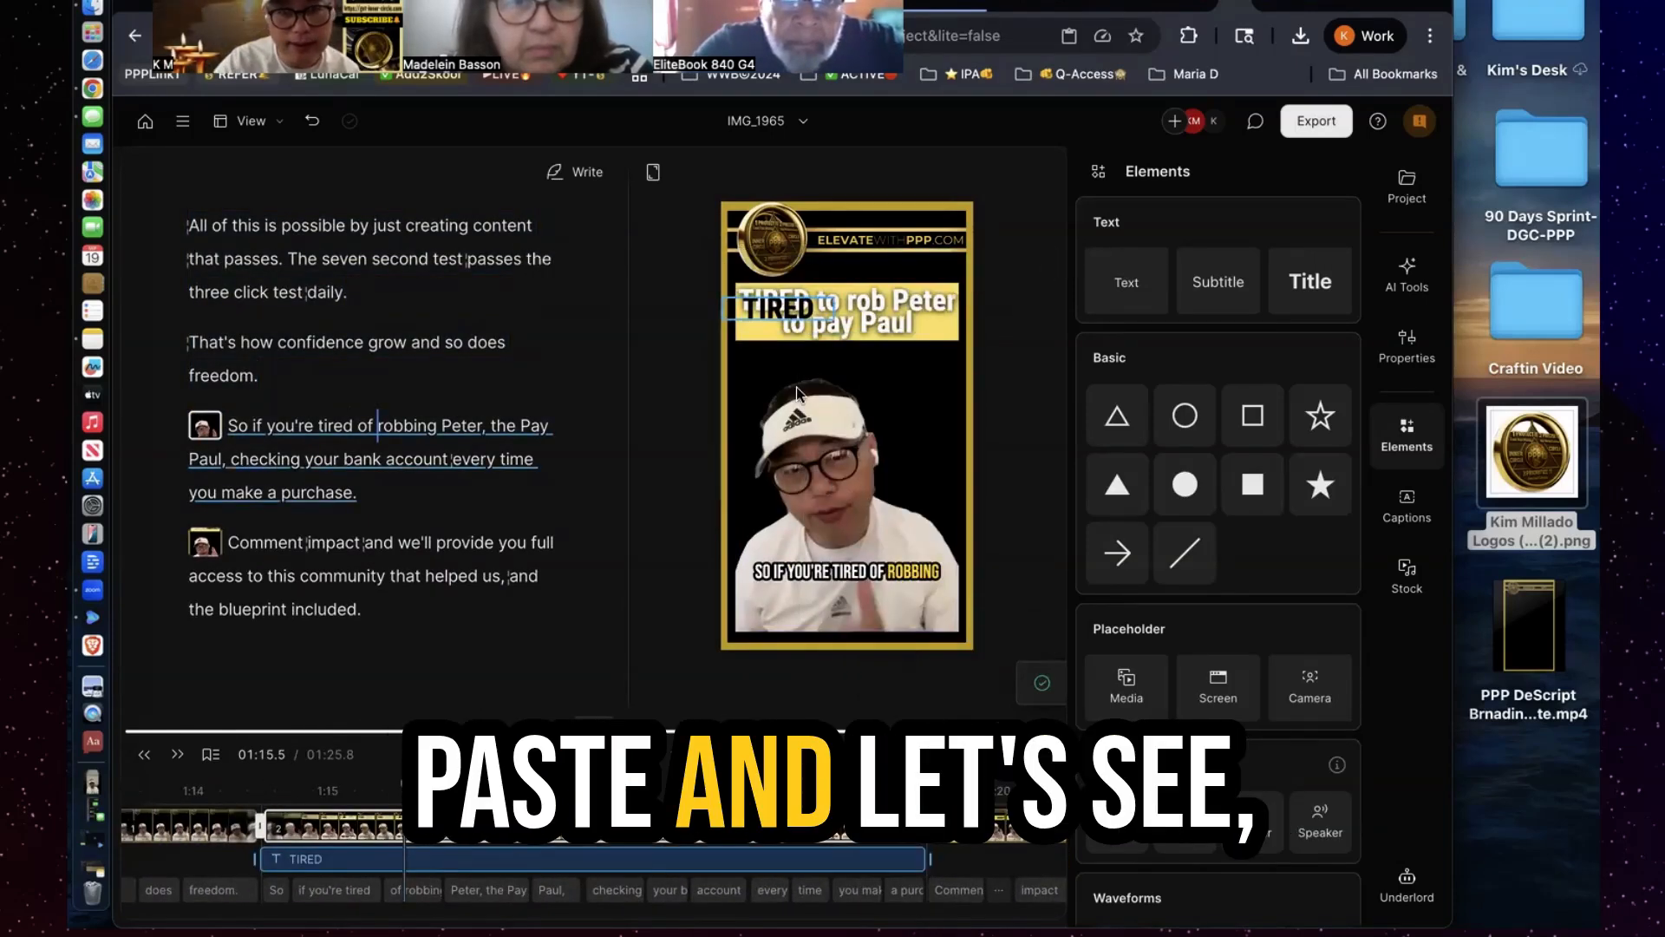
{"action": "left_click_drag", "start_coordinate": [783, 309], "coordinate": [779, 302]}
Check scene 2's second title and delete the black TIRED layer overlapping it
{"action": "left_click", "coordinate": [774, 841]}
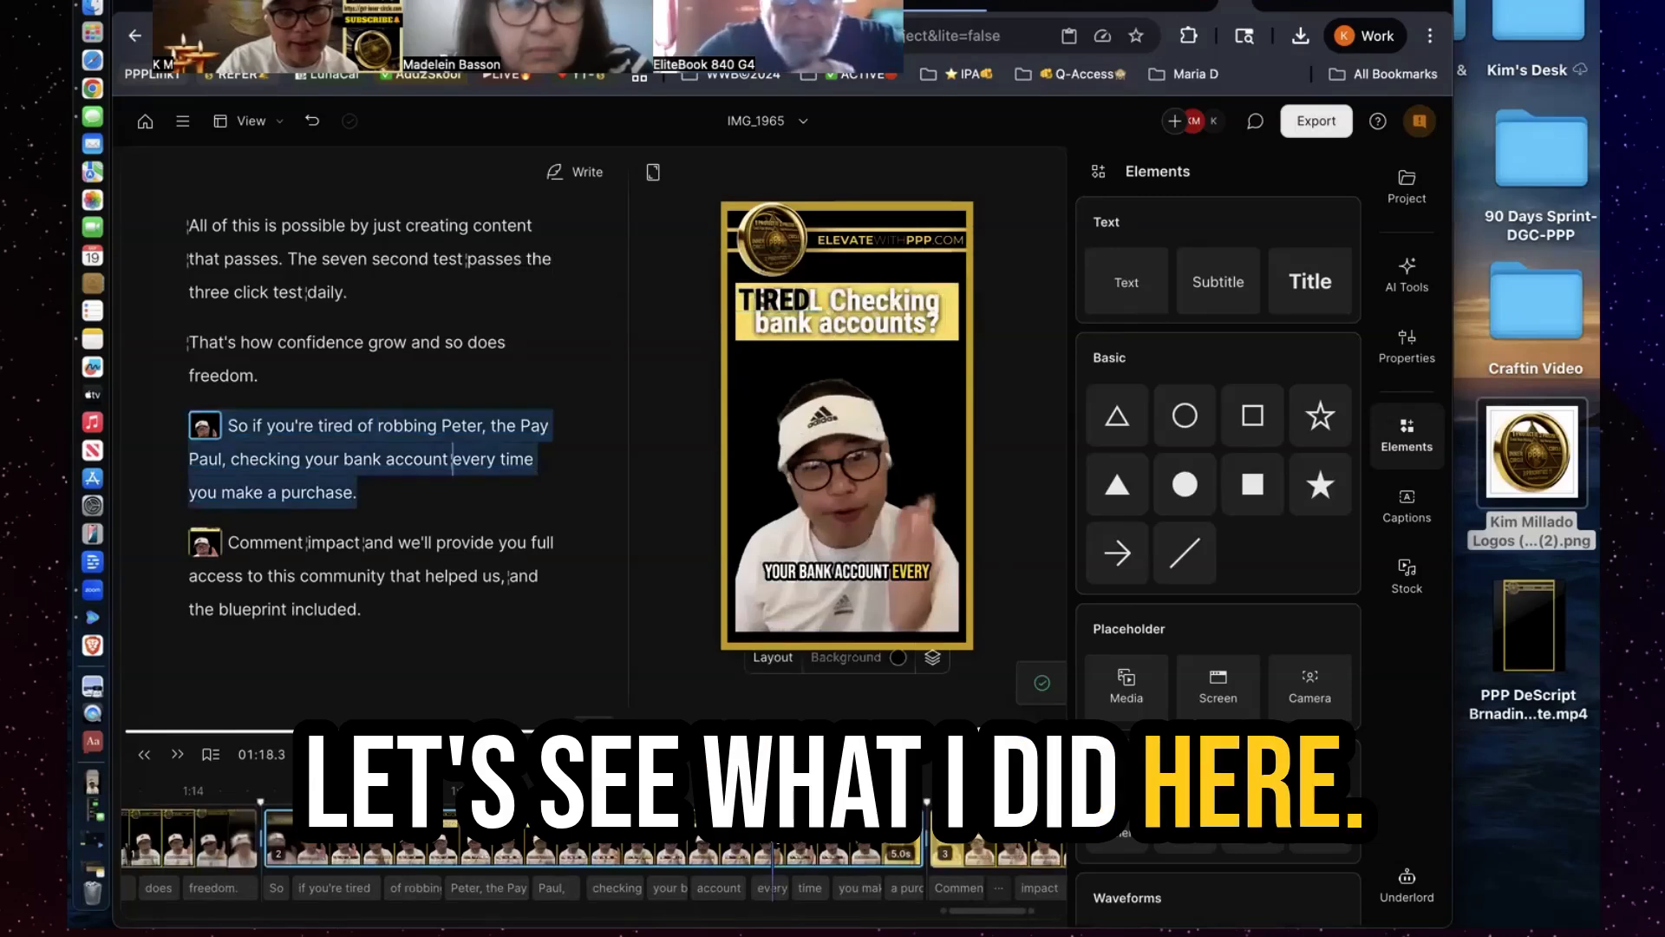
{"action": "left_click", "coordinate": [796, 300]}
{"action": "key", "text": "Delete"}
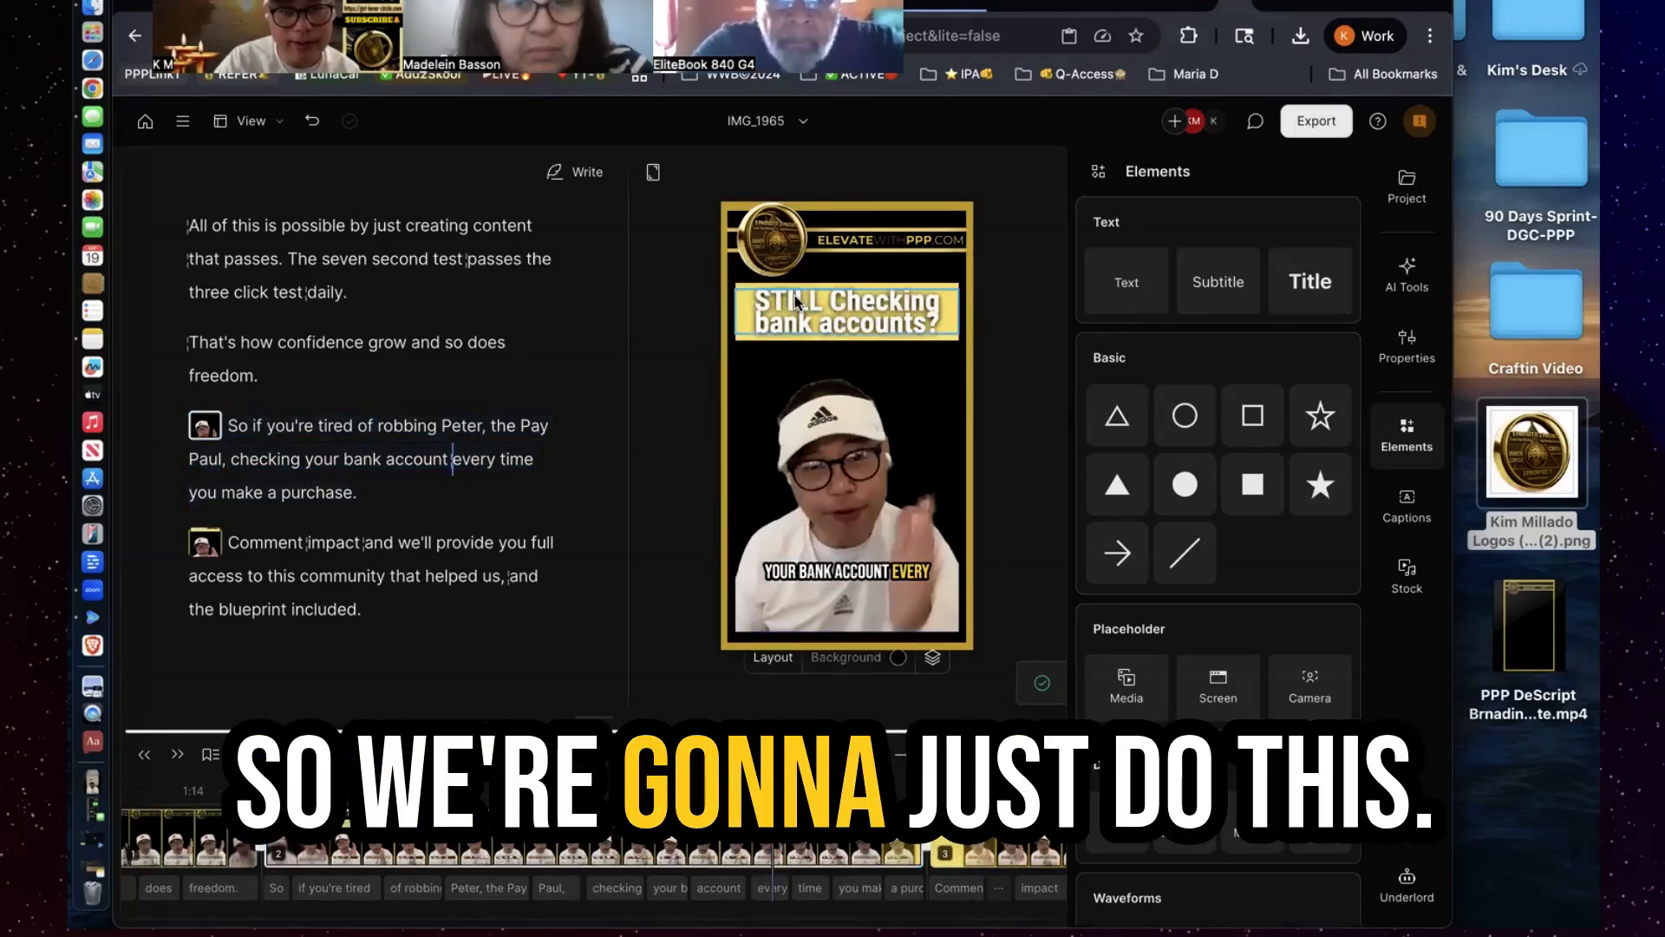
Duplicate the "STILL Checking bank accounts?" title and remove every word except "STILL" from the copy
{"action": "right_click", "coordinate": [796, 296]}
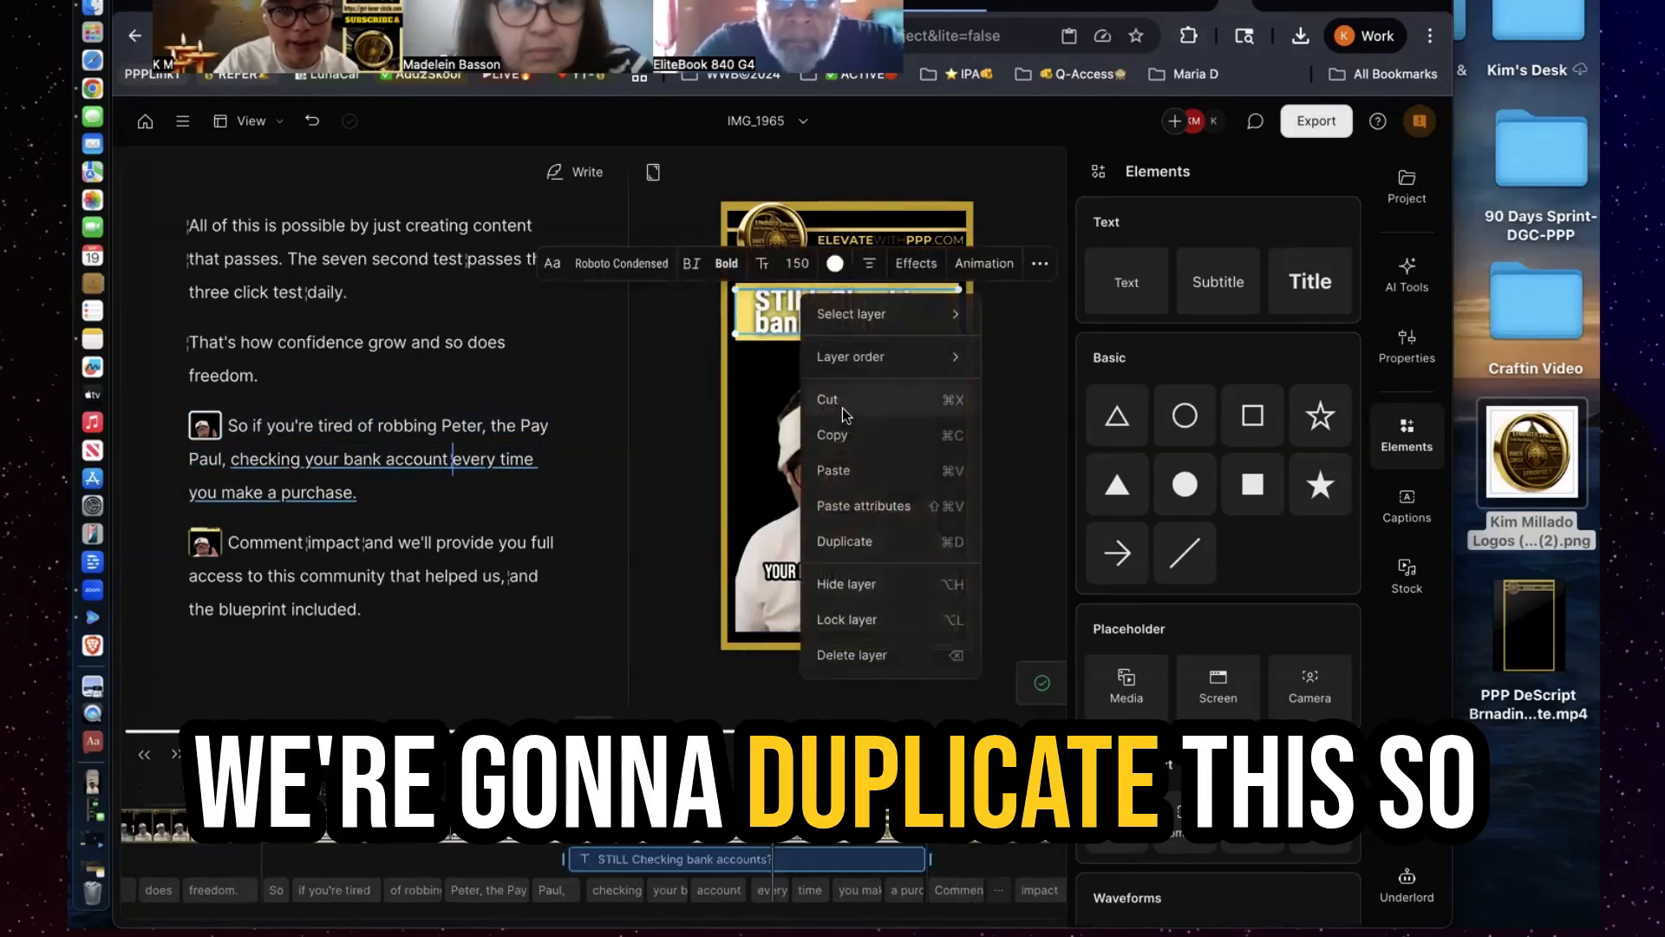
{"action": "left_click", "coordinate": [844, 541]}
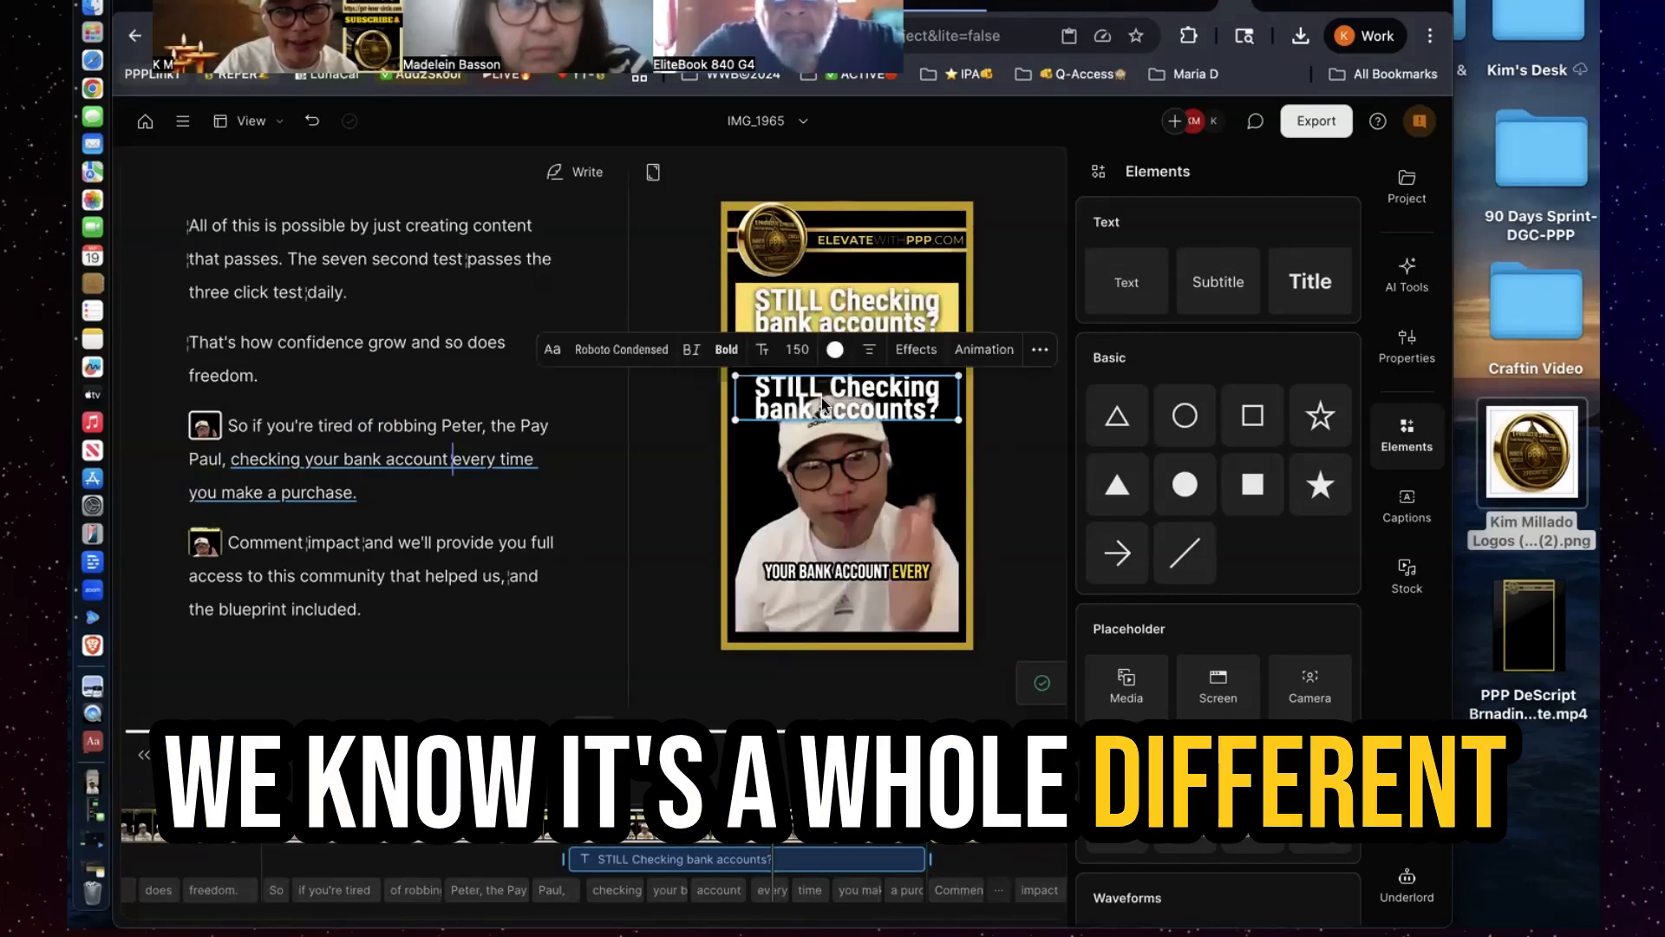
{"action": "double_click", "coordinate": [823, 406]}
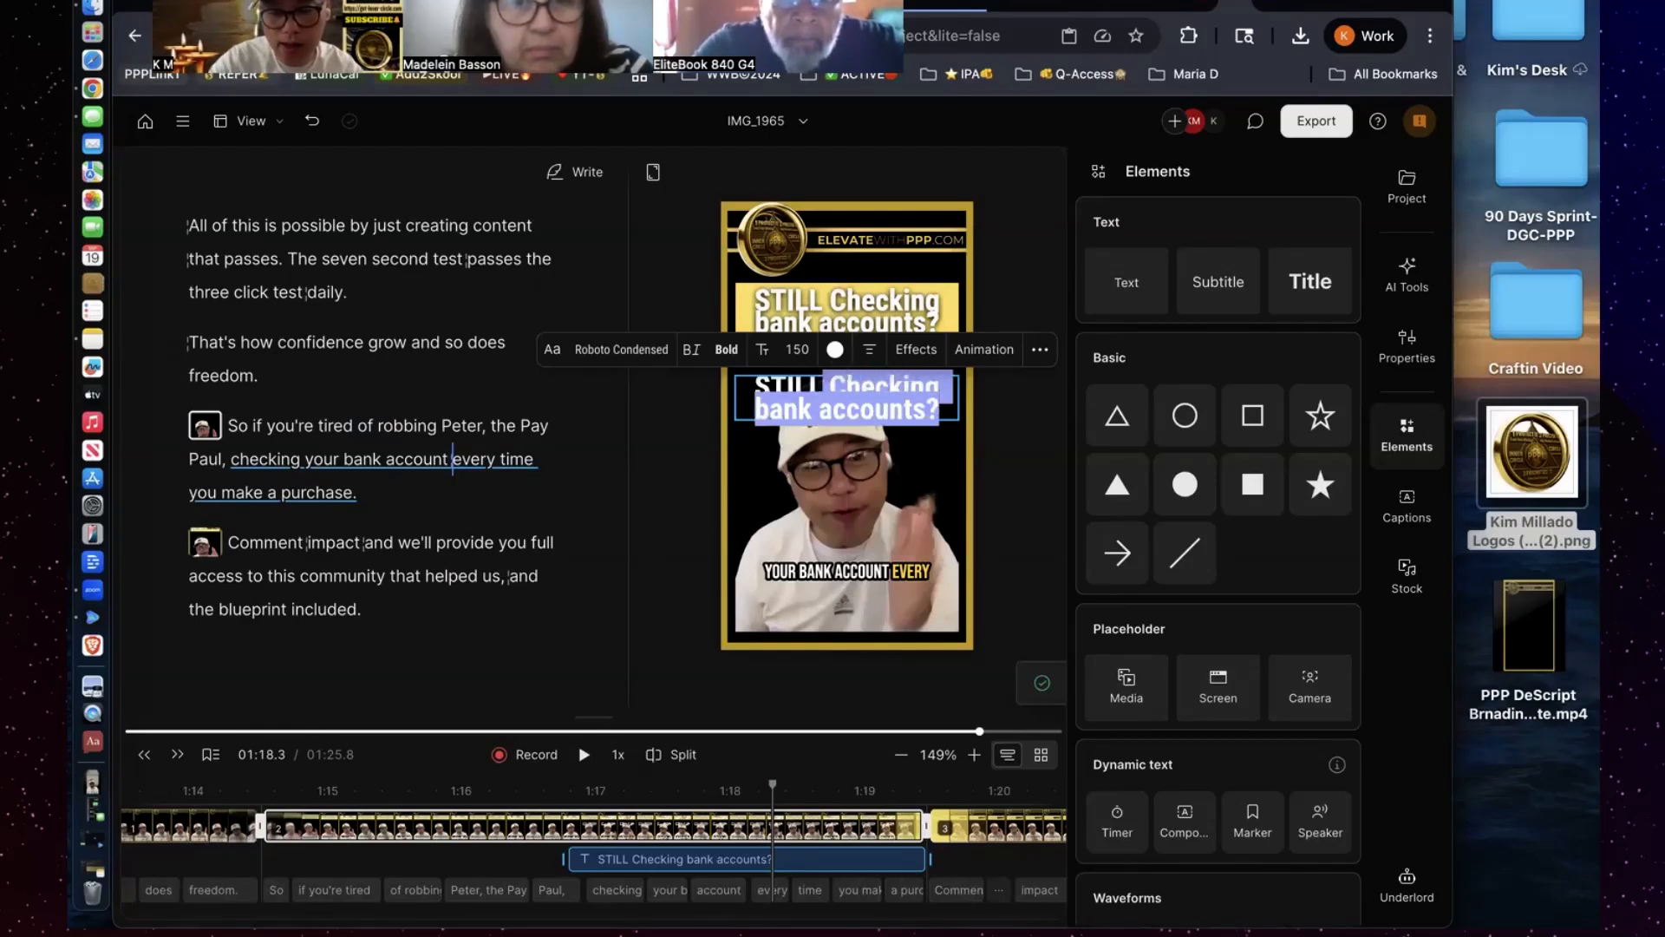
{"action": "key", "text": "BackSpace"}
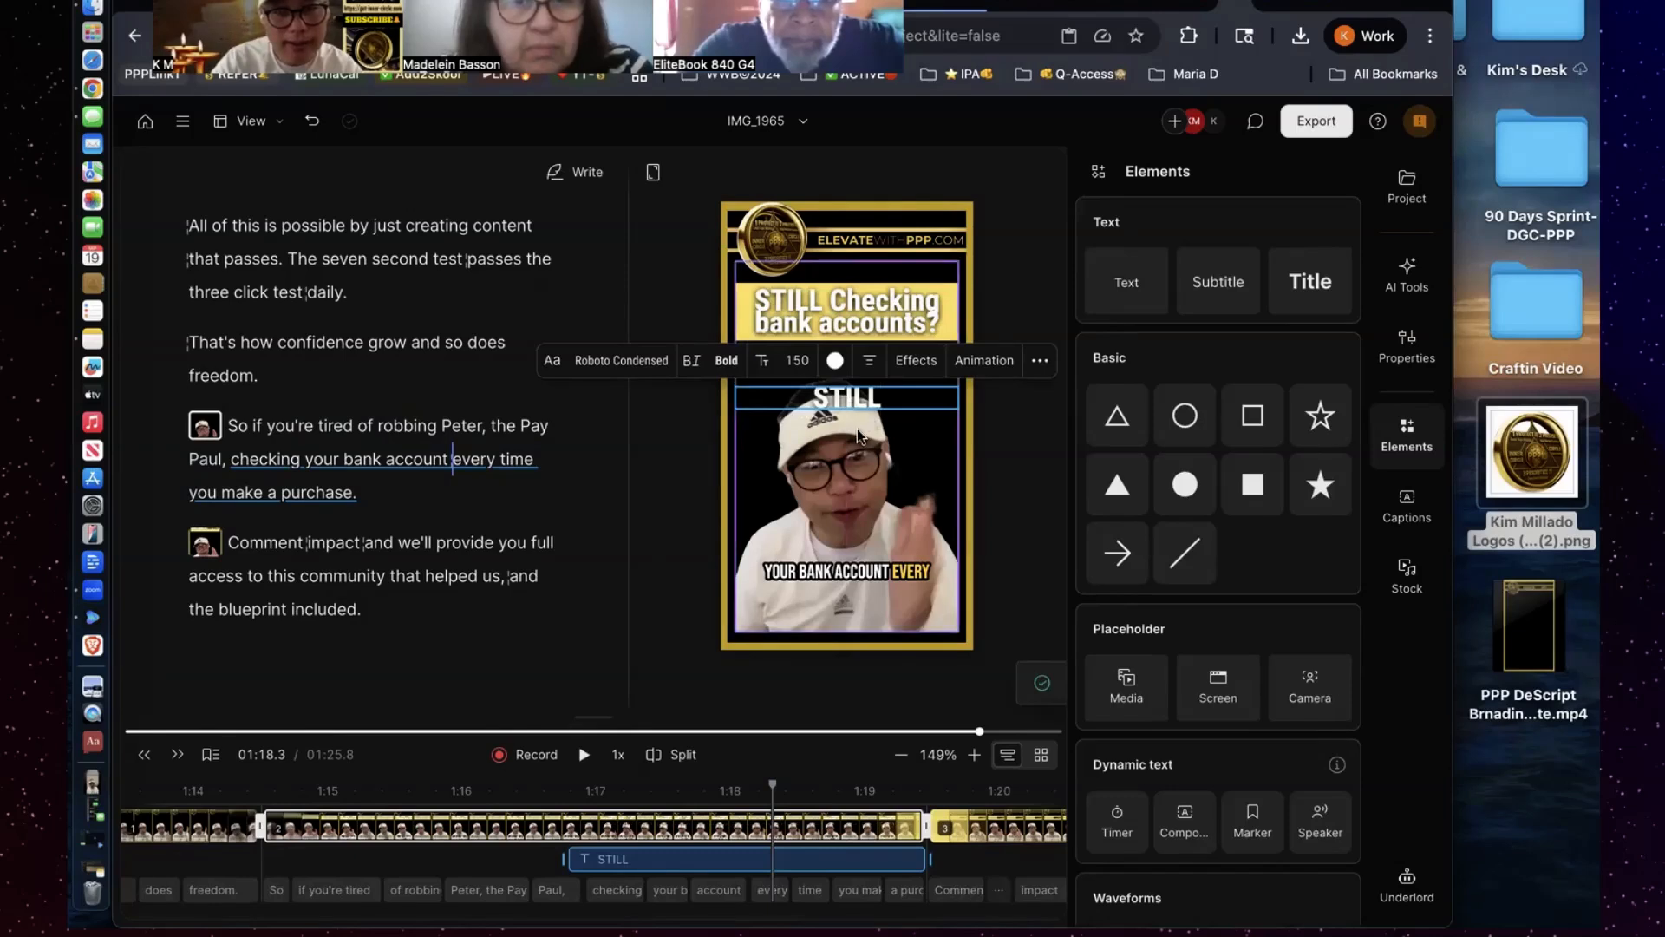
Set the fill color of the duplicated "STILL" text to black
{"action": "left_click", "coordinate": [858, 397]}
{"action": "left_click", "coordinate": [835, 360]}
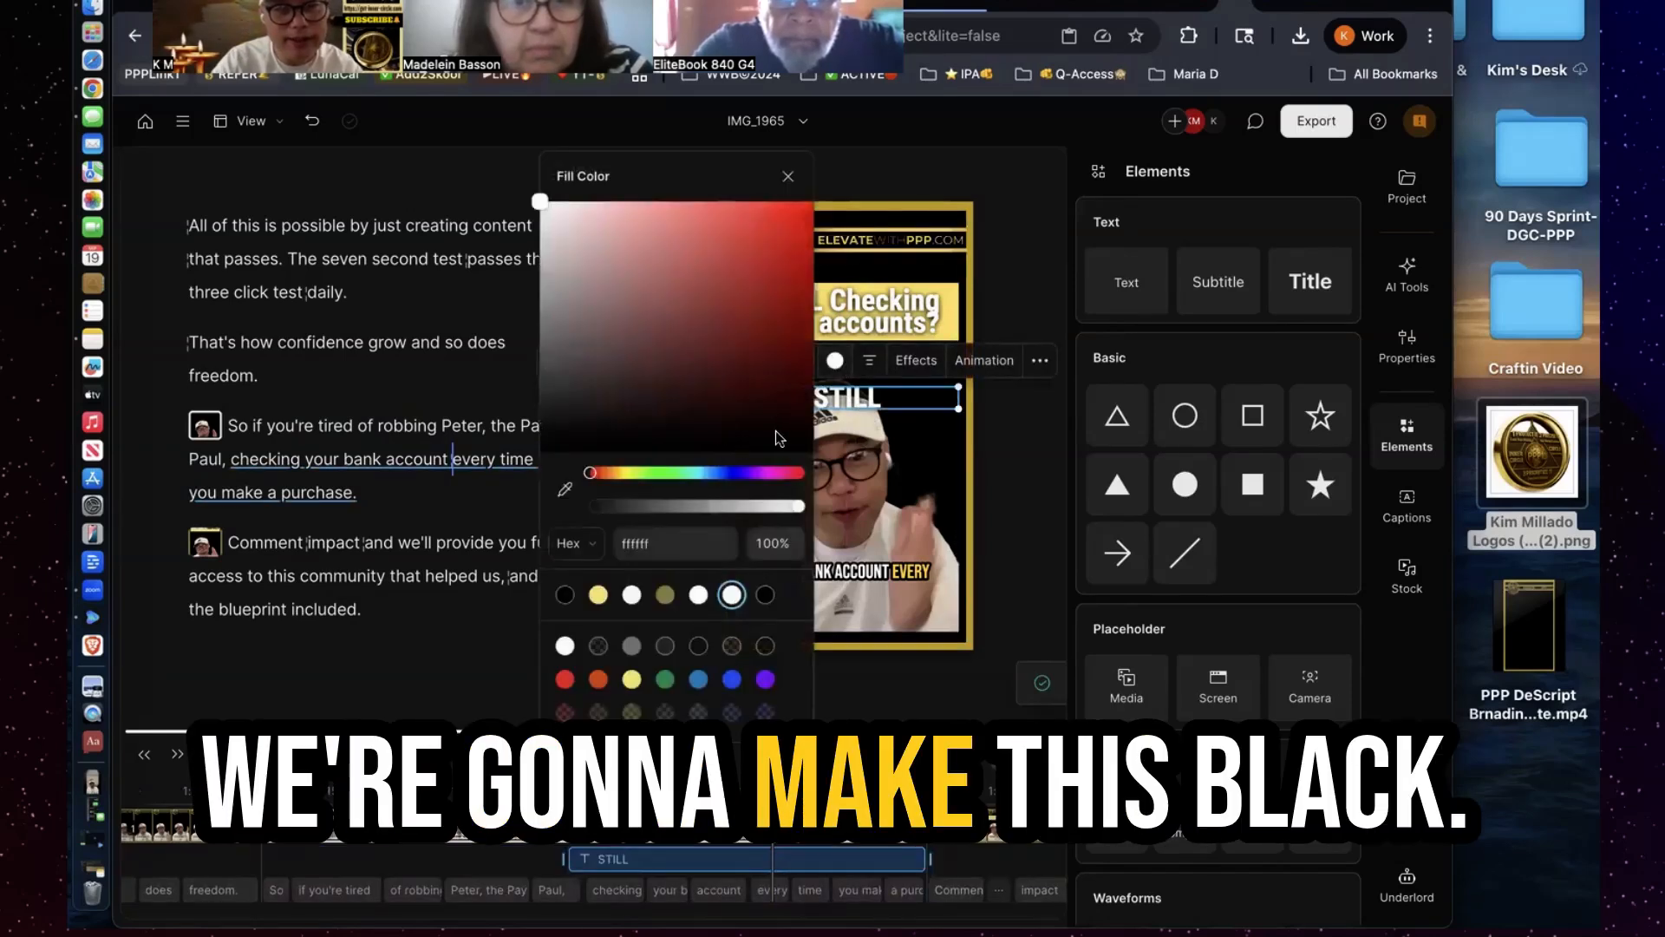
{"action": "left_click", "coordinate": [565, 595]}
{"action": "left_click", "coordinate": [896, 407]}
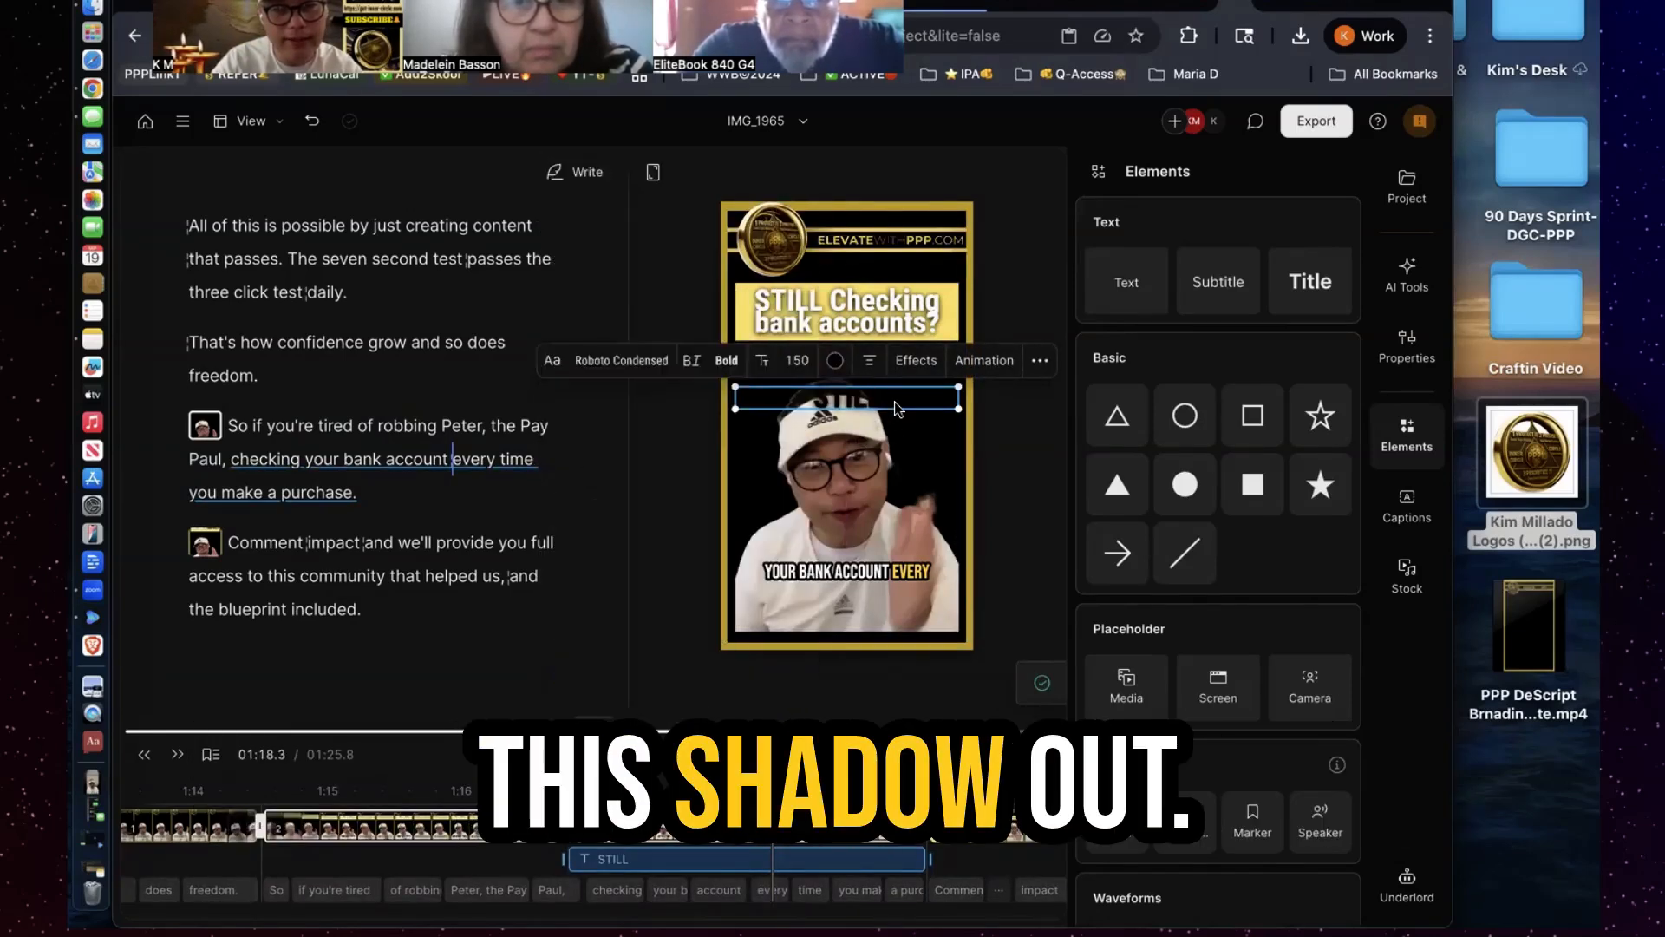
Remove the shadow from the black "STILL" text and align its narrowed box over the word STILL in the banner title
{"action": "left_click", "coordinate": [911, 363]}
{"action": "left_click", "coordinate": [1004, 414]}
{"action": "left_click", "coordinate": [876, 404]}
{"action": "left_click_drag", "start_coordinate": [958, 409], "coordinate": [868, 400]}
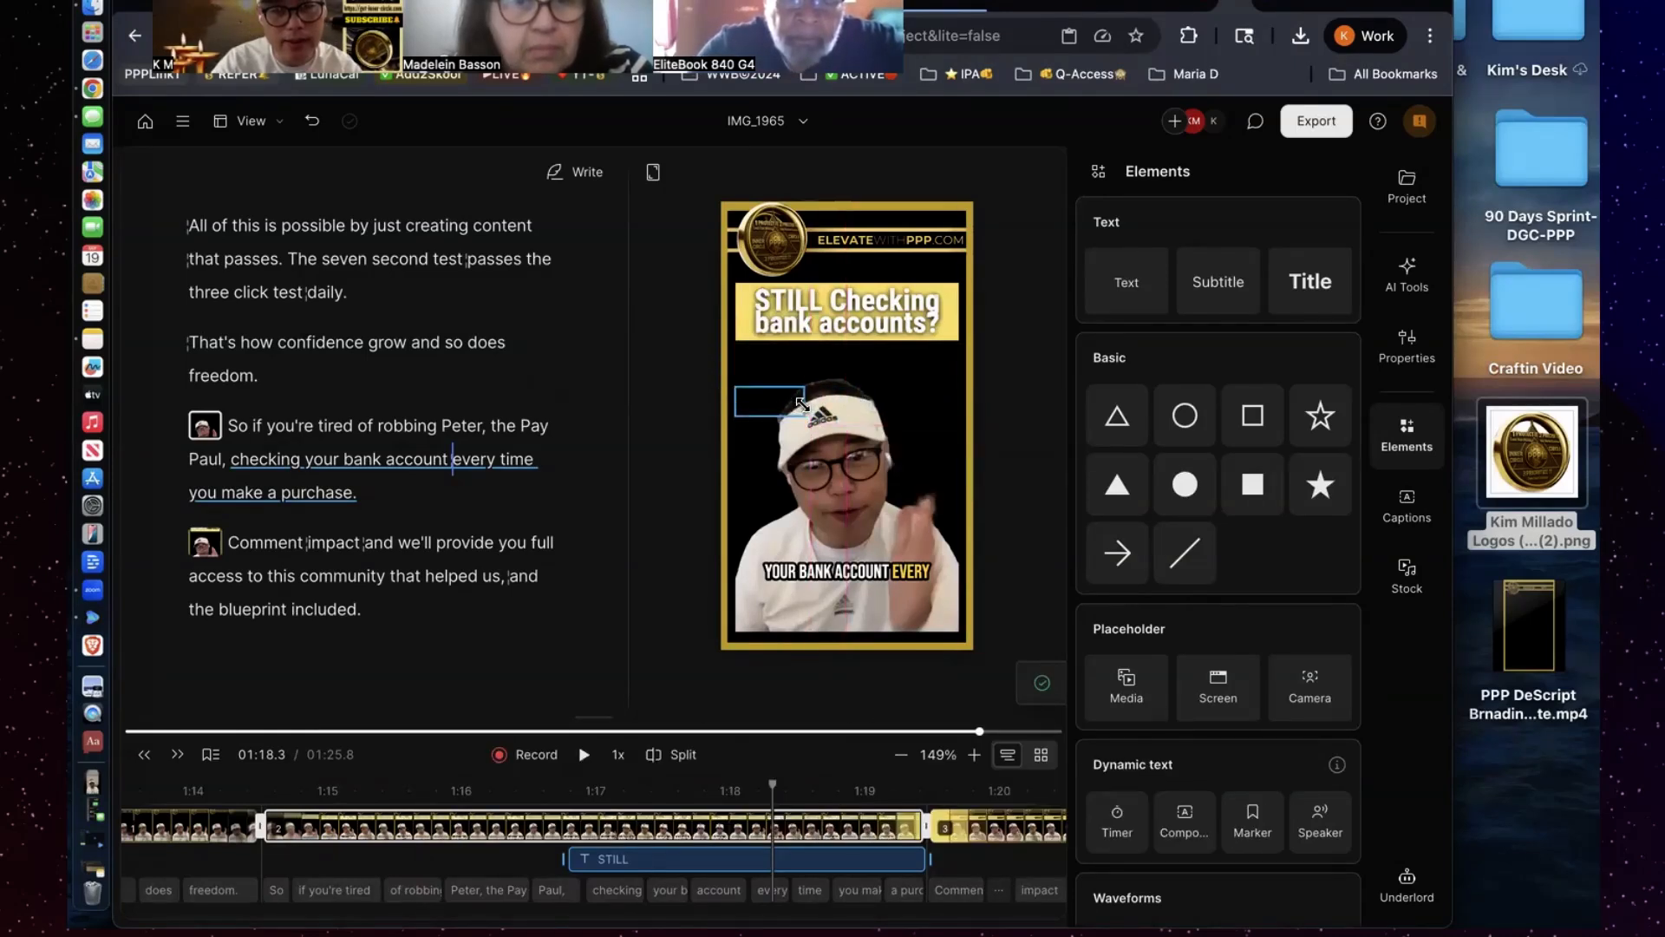
{"action": "left_click", "coordinate": [920, 414]}
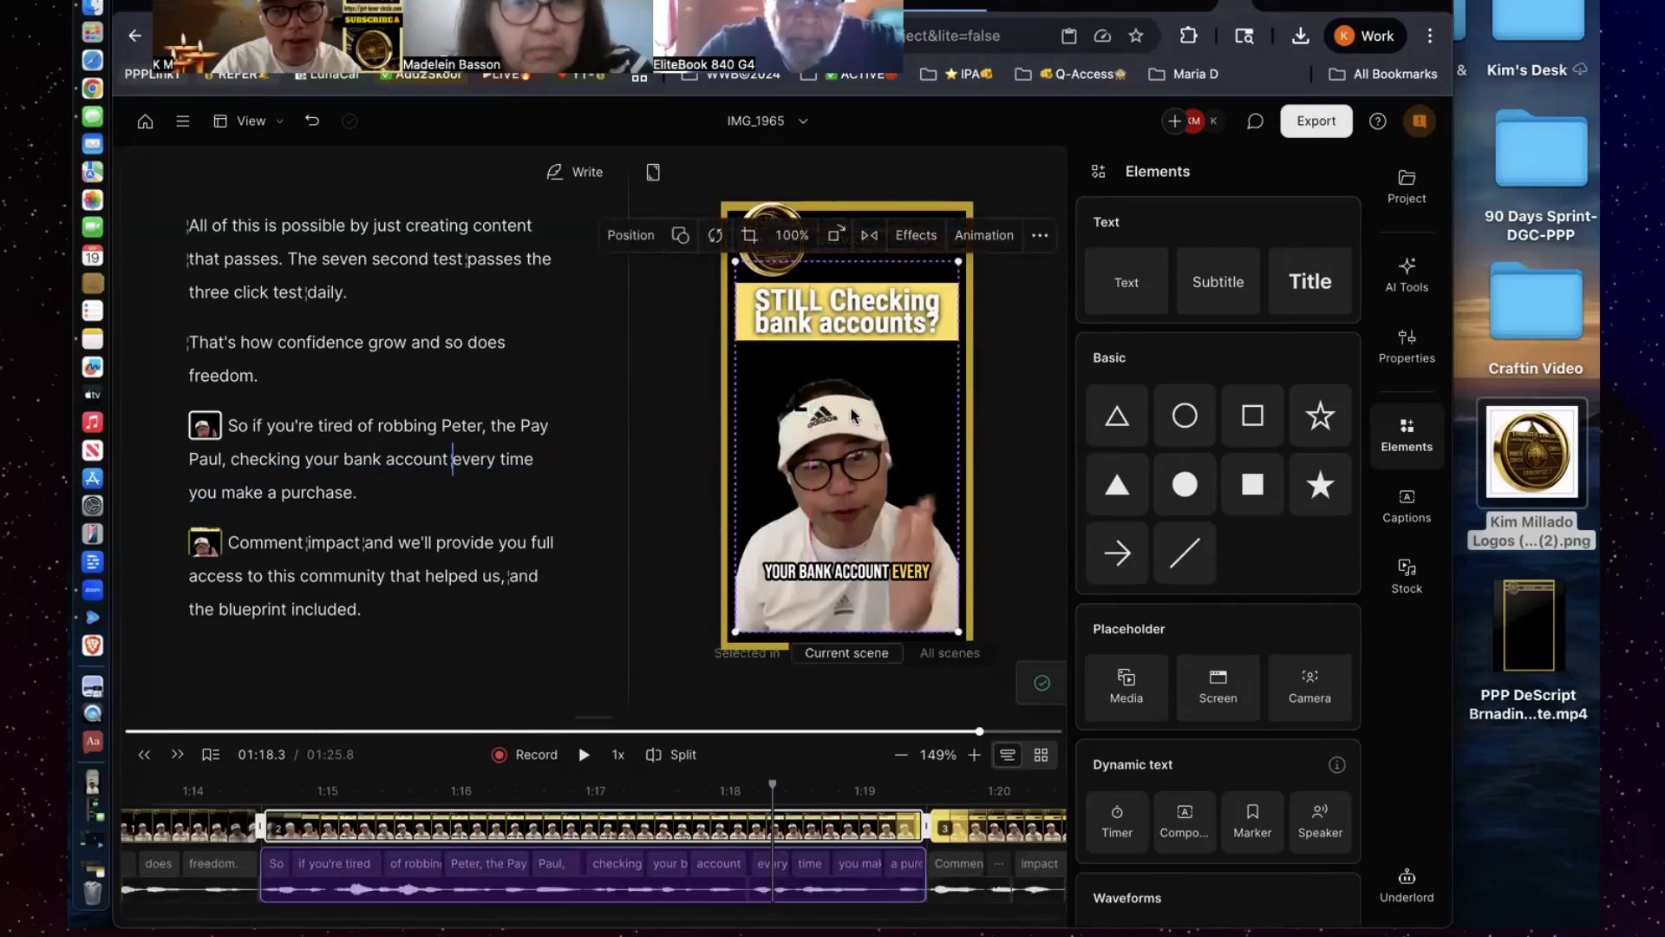
{"action": "left_click_drag", "start_coordinate": [751, 403], "coordinate": [766, 301]}
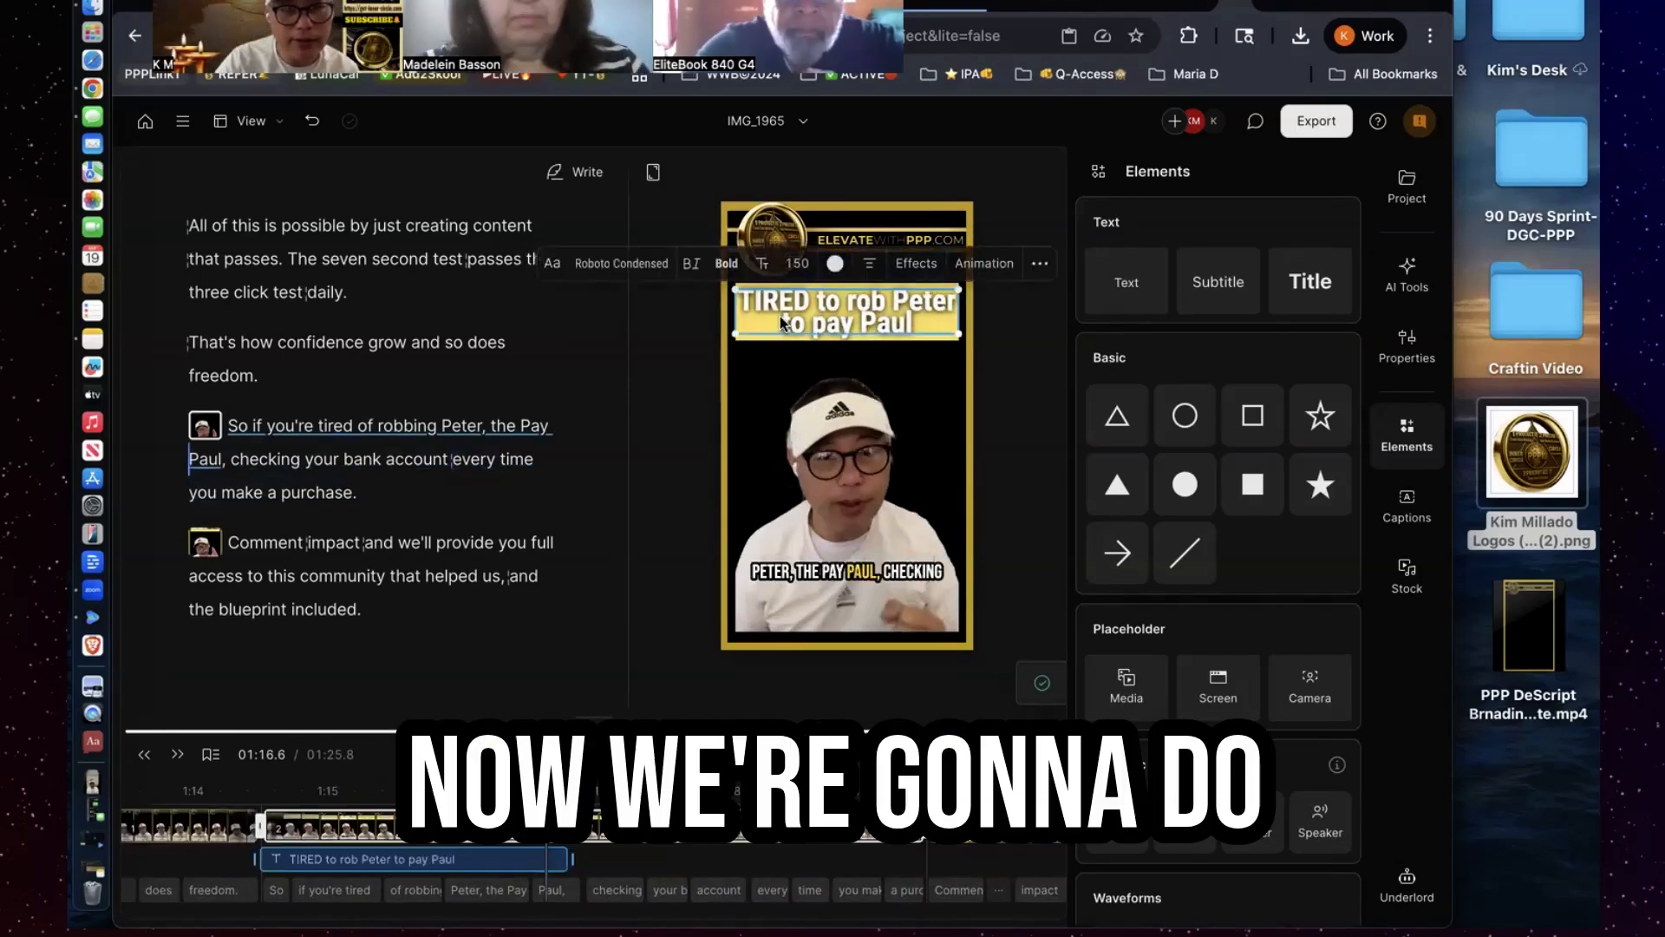
Duplicate the "TIRED to rob Peter to pay Paul" title and remove every word except "TIRED" from the copy
{"action": "right_click", "coordinate": [779, 316]}
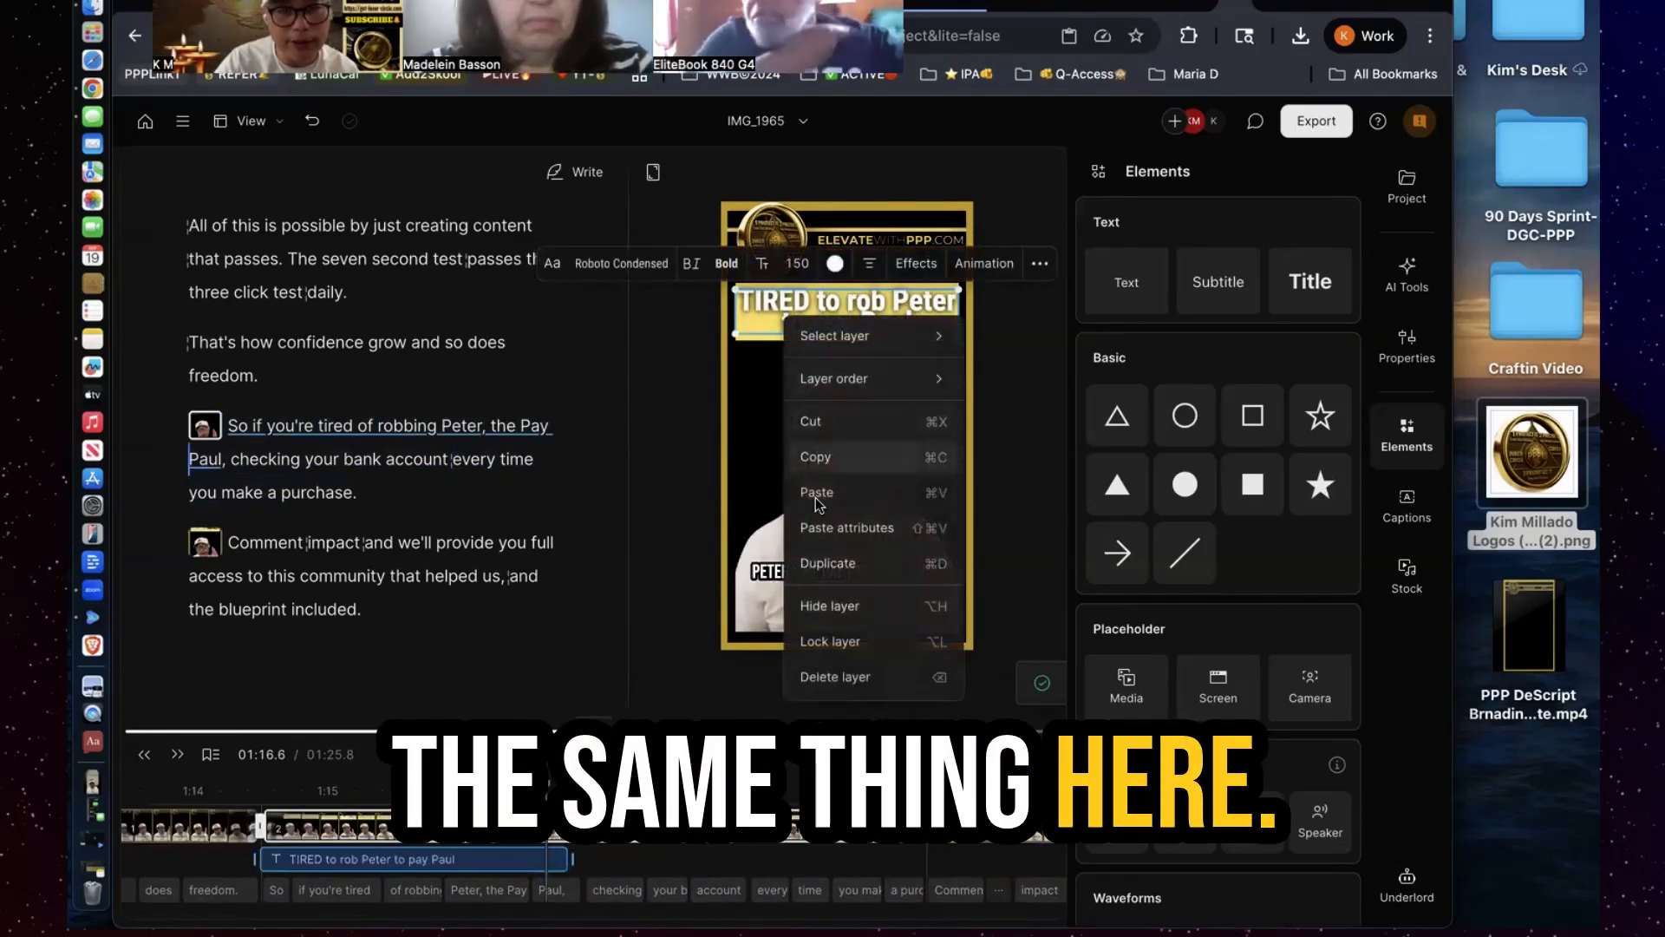
{"action": "left_click", "coordinate": [818, 564]}
{"action": "double_click", "coordinate": [817, 321]}
{"action": "left_click_drag", "start_coordinate": [817, 310], "coordinate": [817, 333]}
{"action": "key", "text": "BackSpace"}
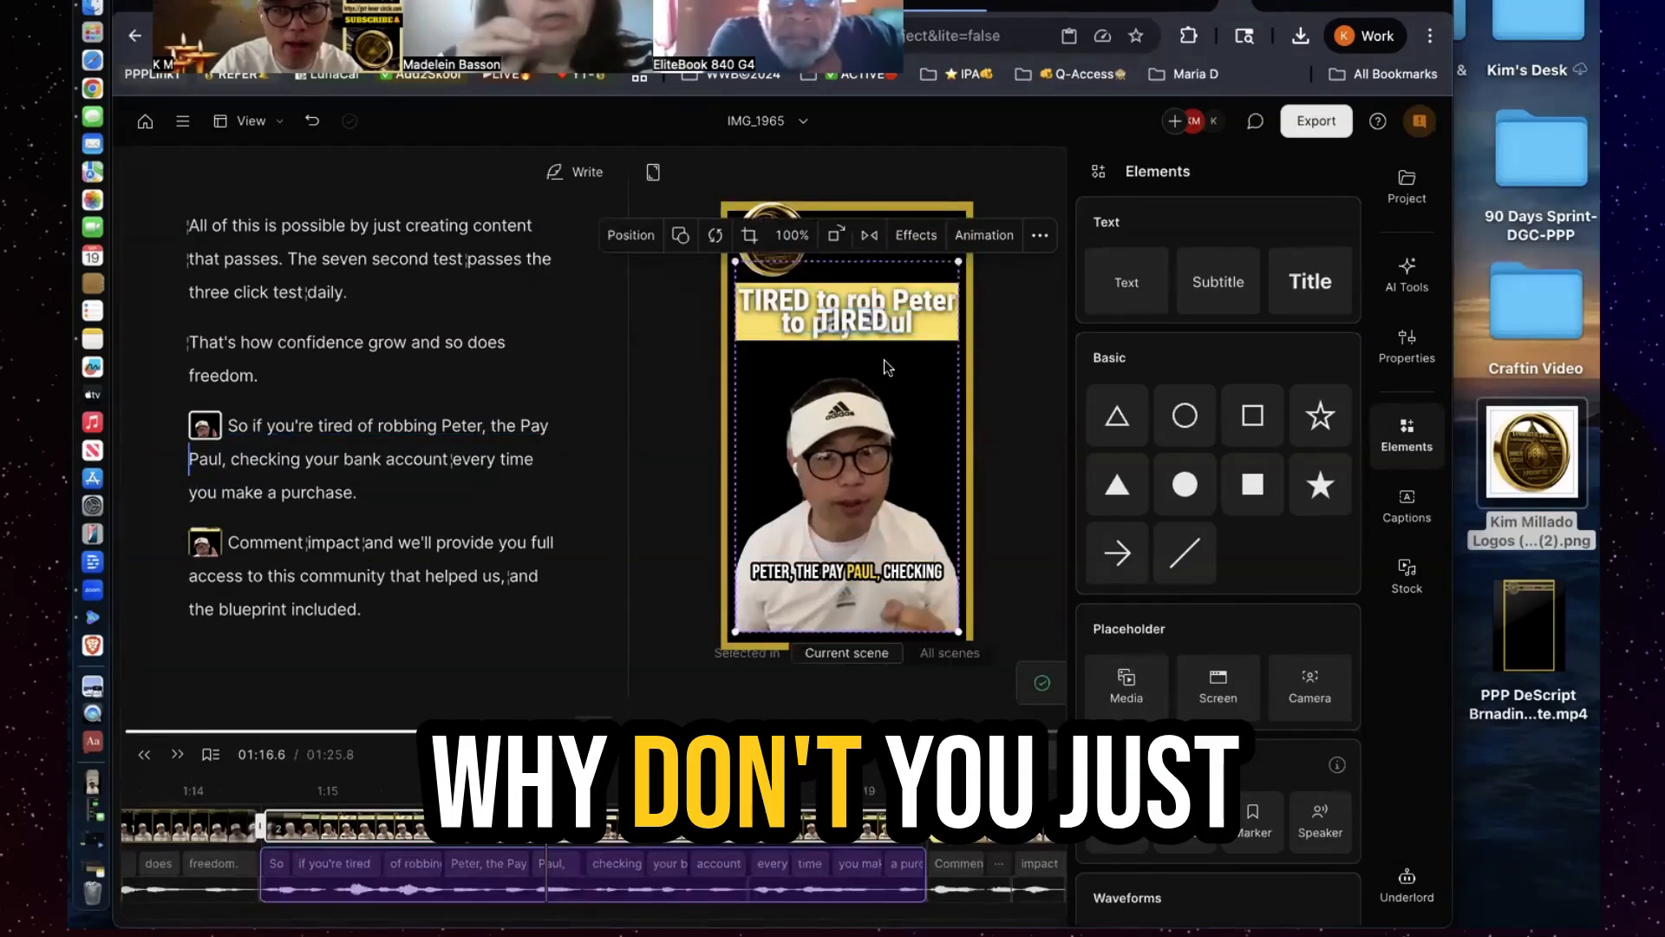
Set the fill color of the duplicated "TIRED" text to black (000000) and align it over the word TIRED in the title
{"action": "left_click", "coordinate": [838, 288]}
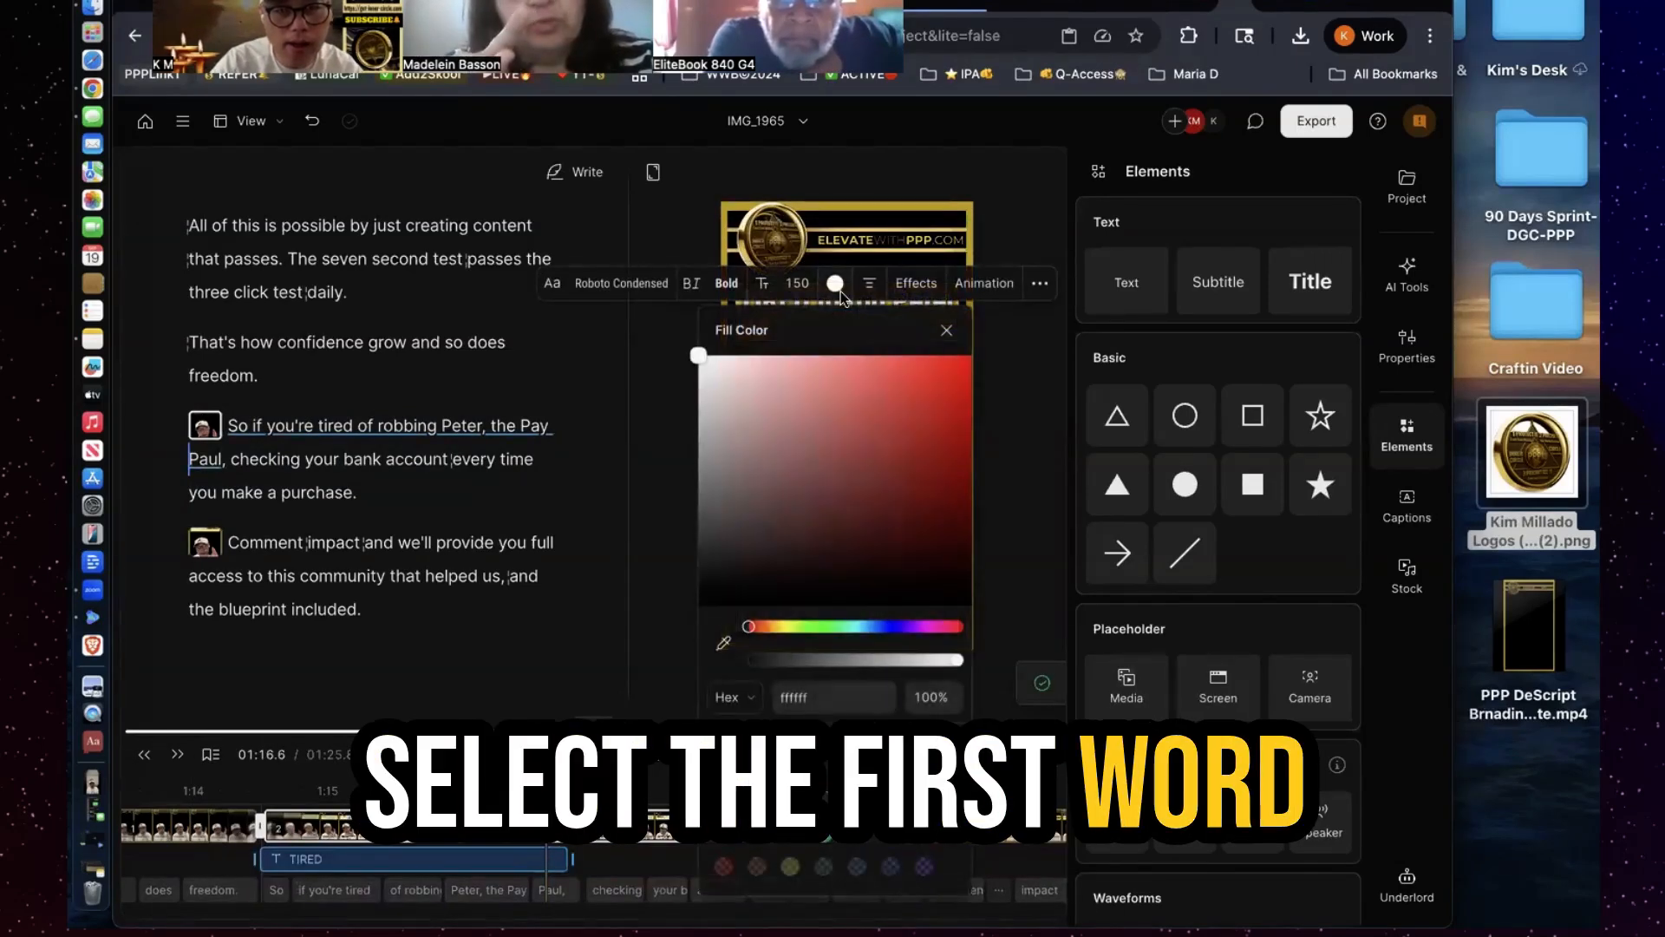
{"action": "left_click", "coordinate": [932, 578]}
{"action": "left_click", "coordinate": [969, 610]}
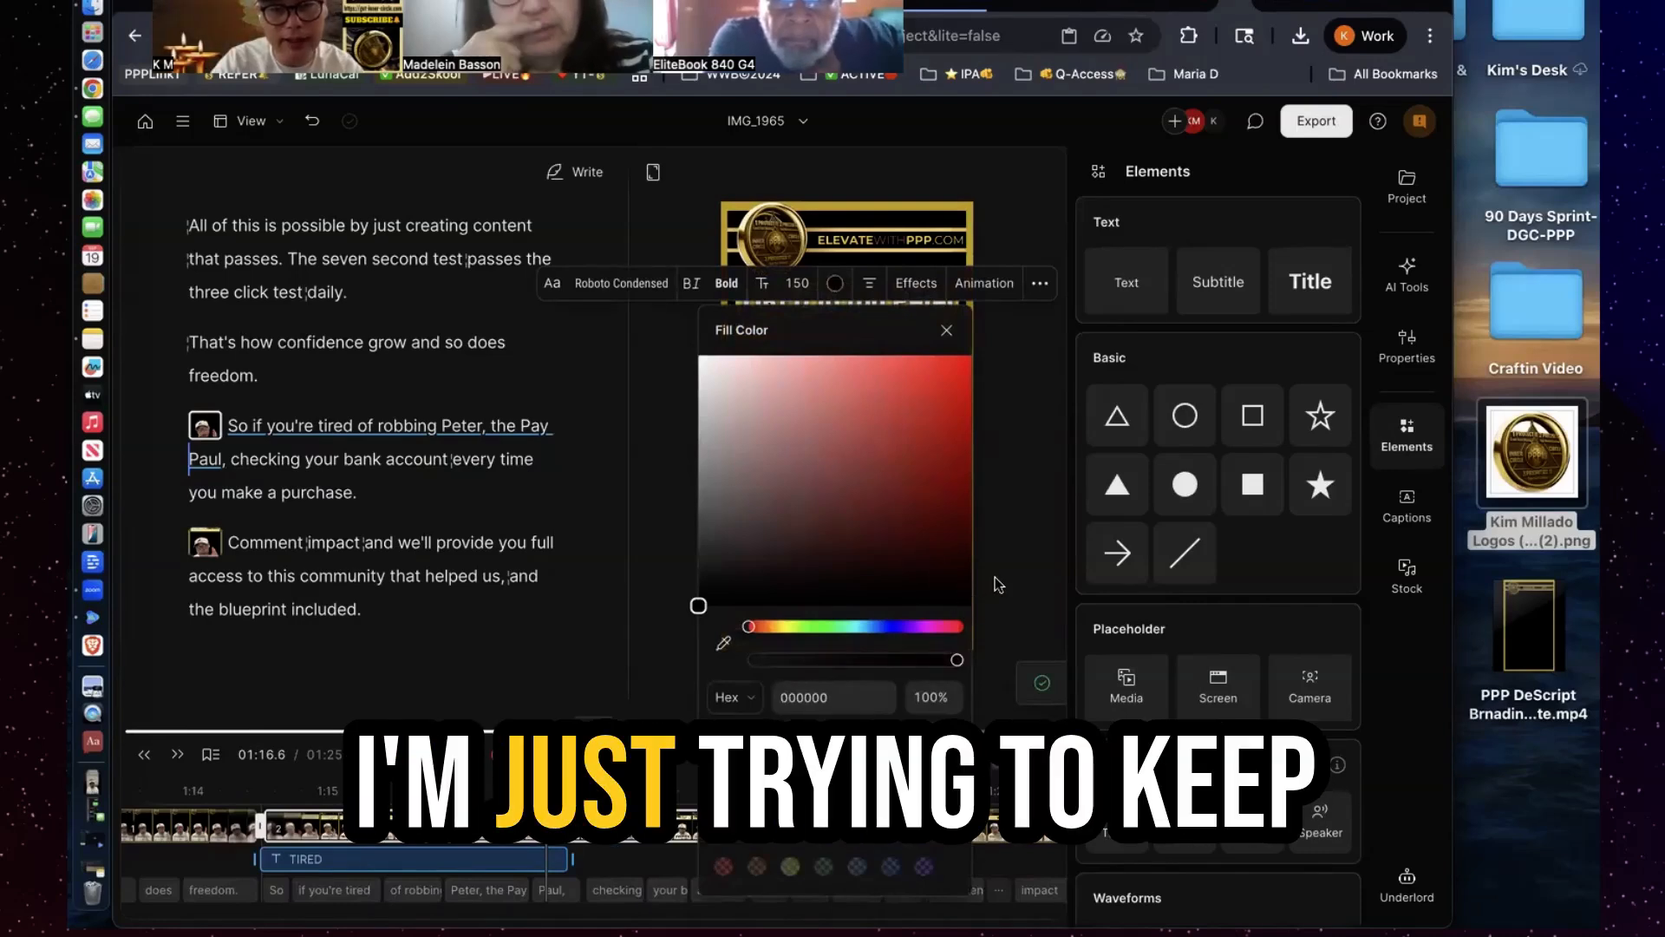
{"action": "left_click", "coordinate": [1021, 558]}
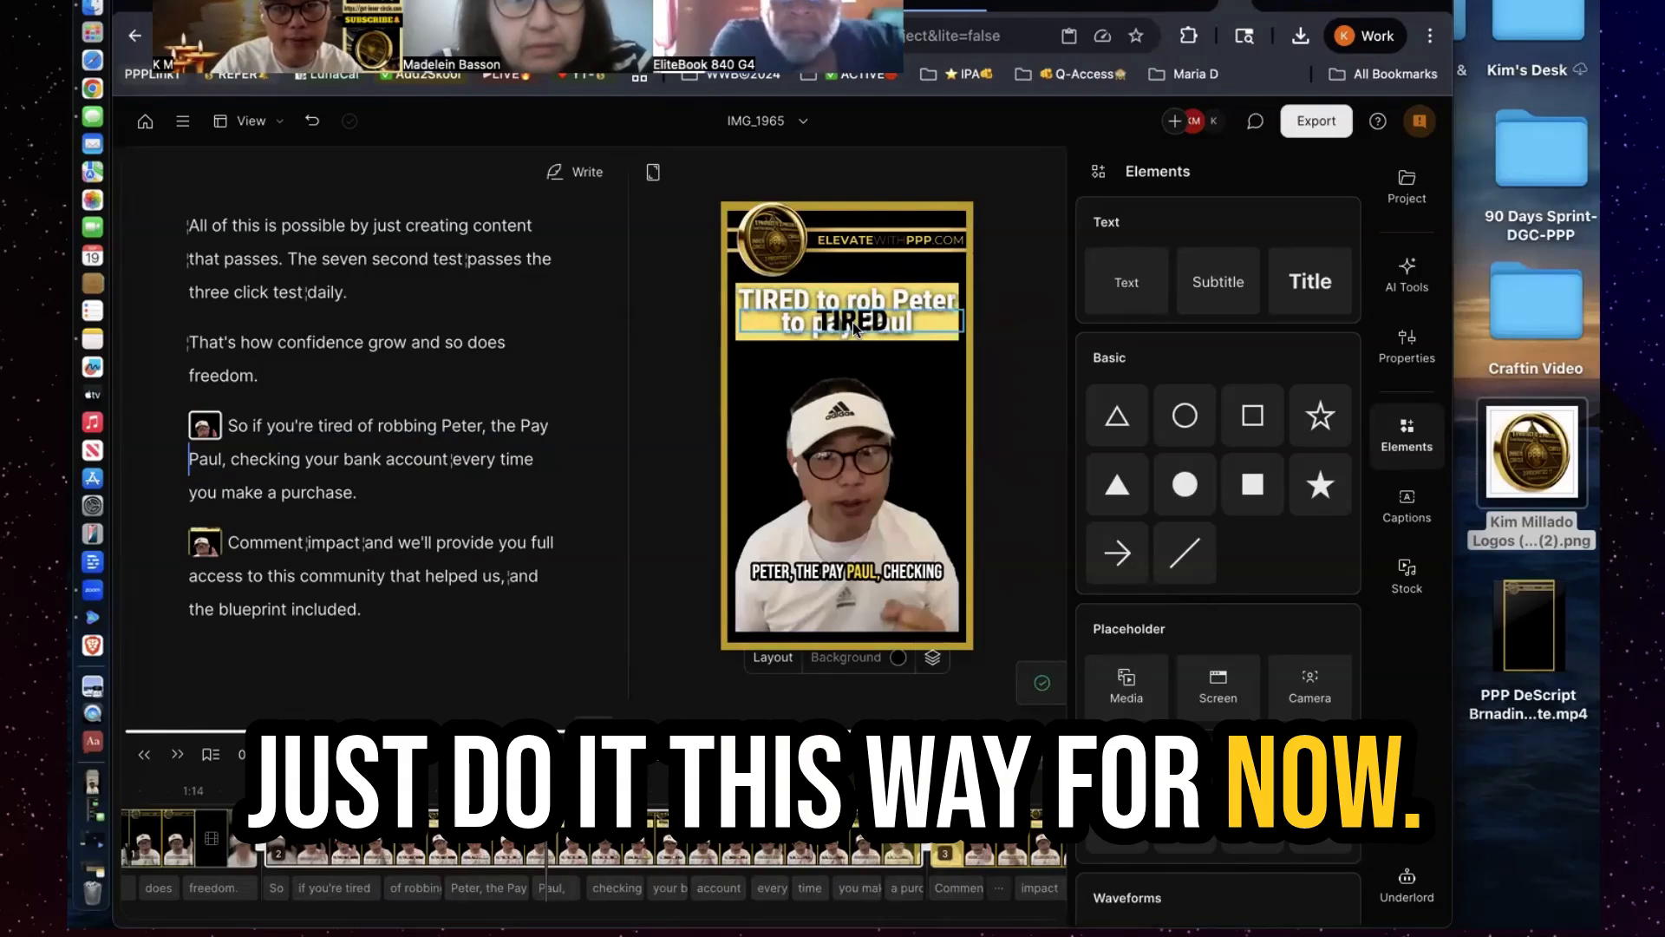
{"action": "left_click", "coordinate": [852, 321]}
{"action": "left_click", "coordinate": [986, 414]}
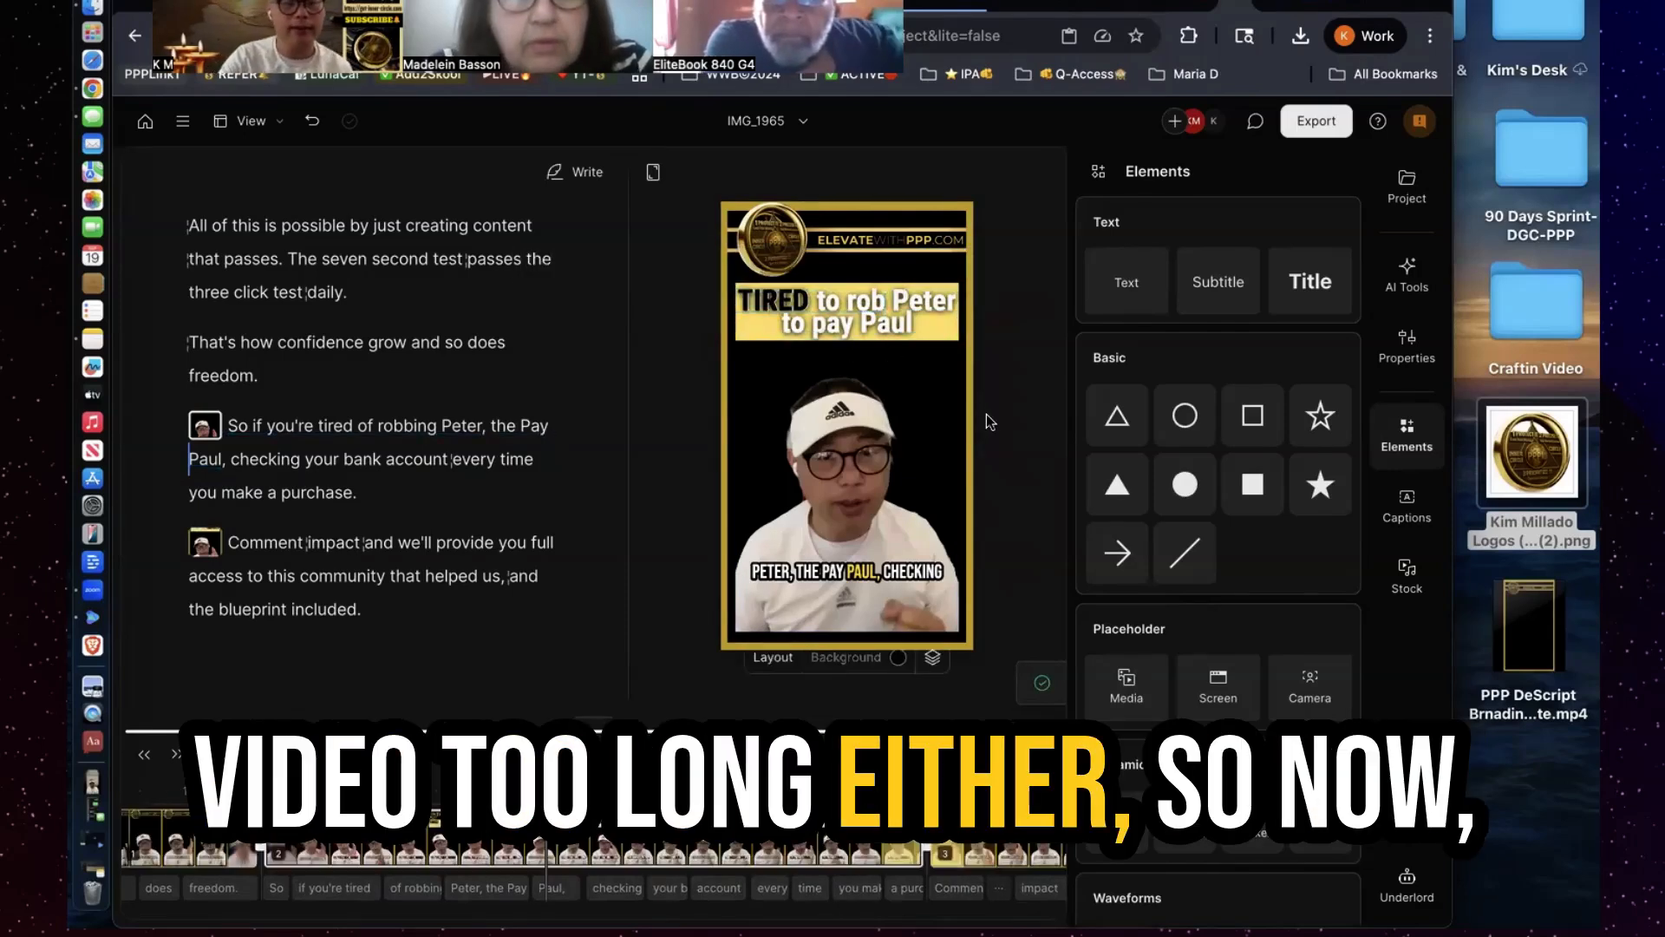
Play the video through to its end to review the titles and look back over the earlier clips
{"action": "key", "text": "space"}
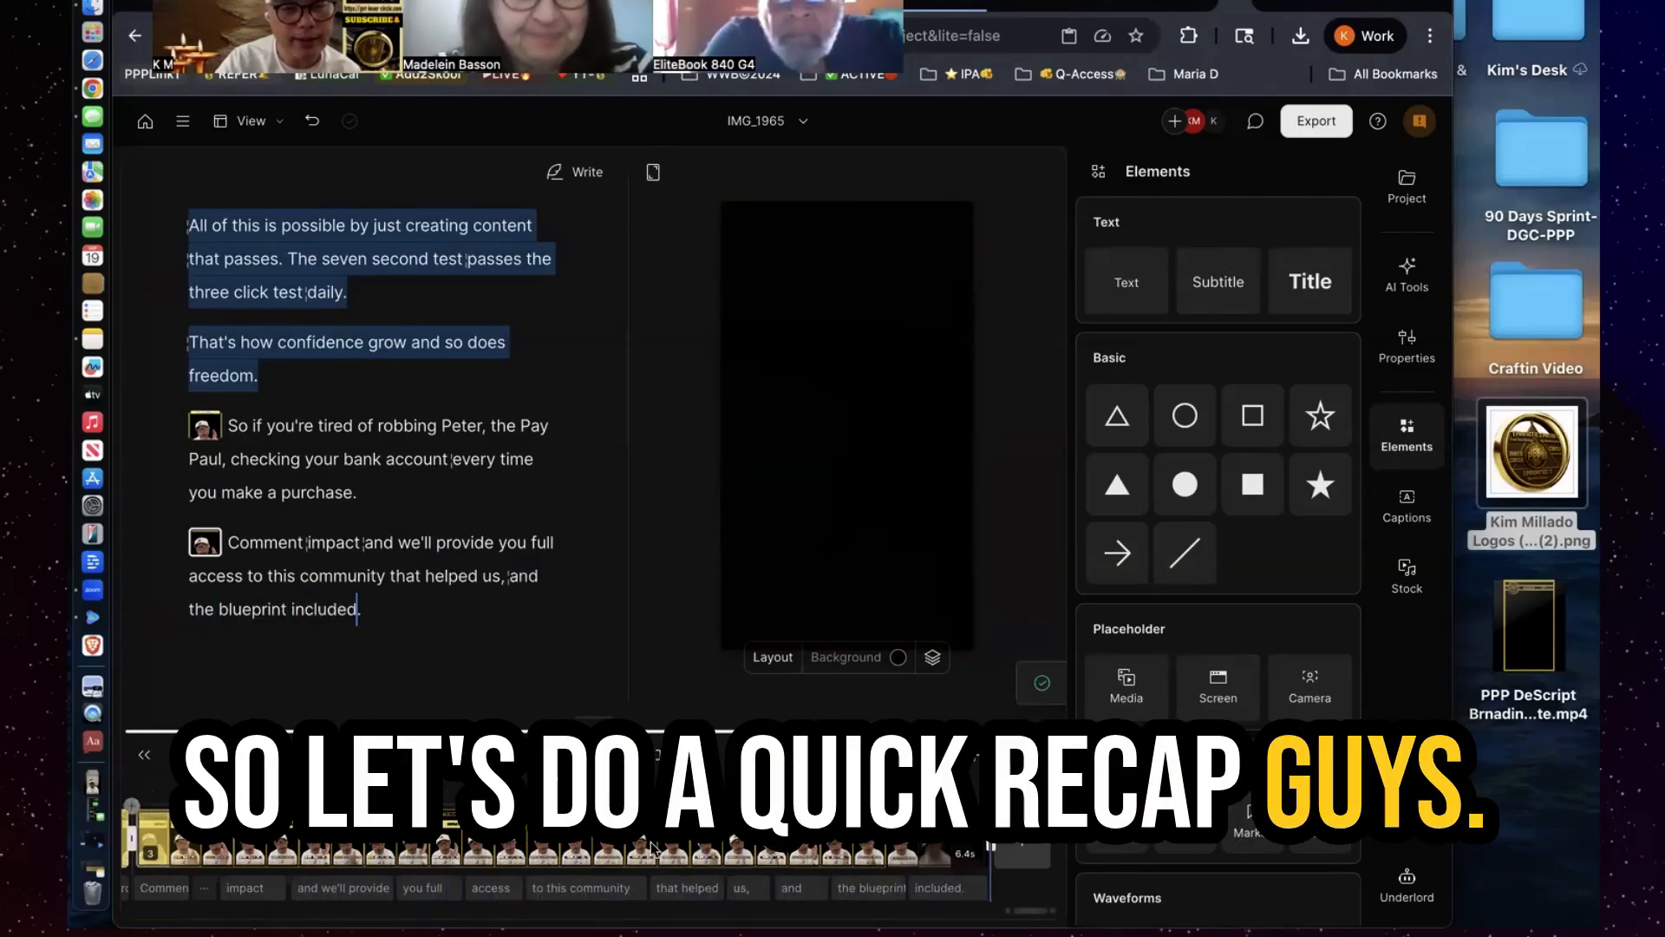
{"action": "scroll", "coordinate": [665, 862], "scroll_direction": "left", "scroll_amount": 15}
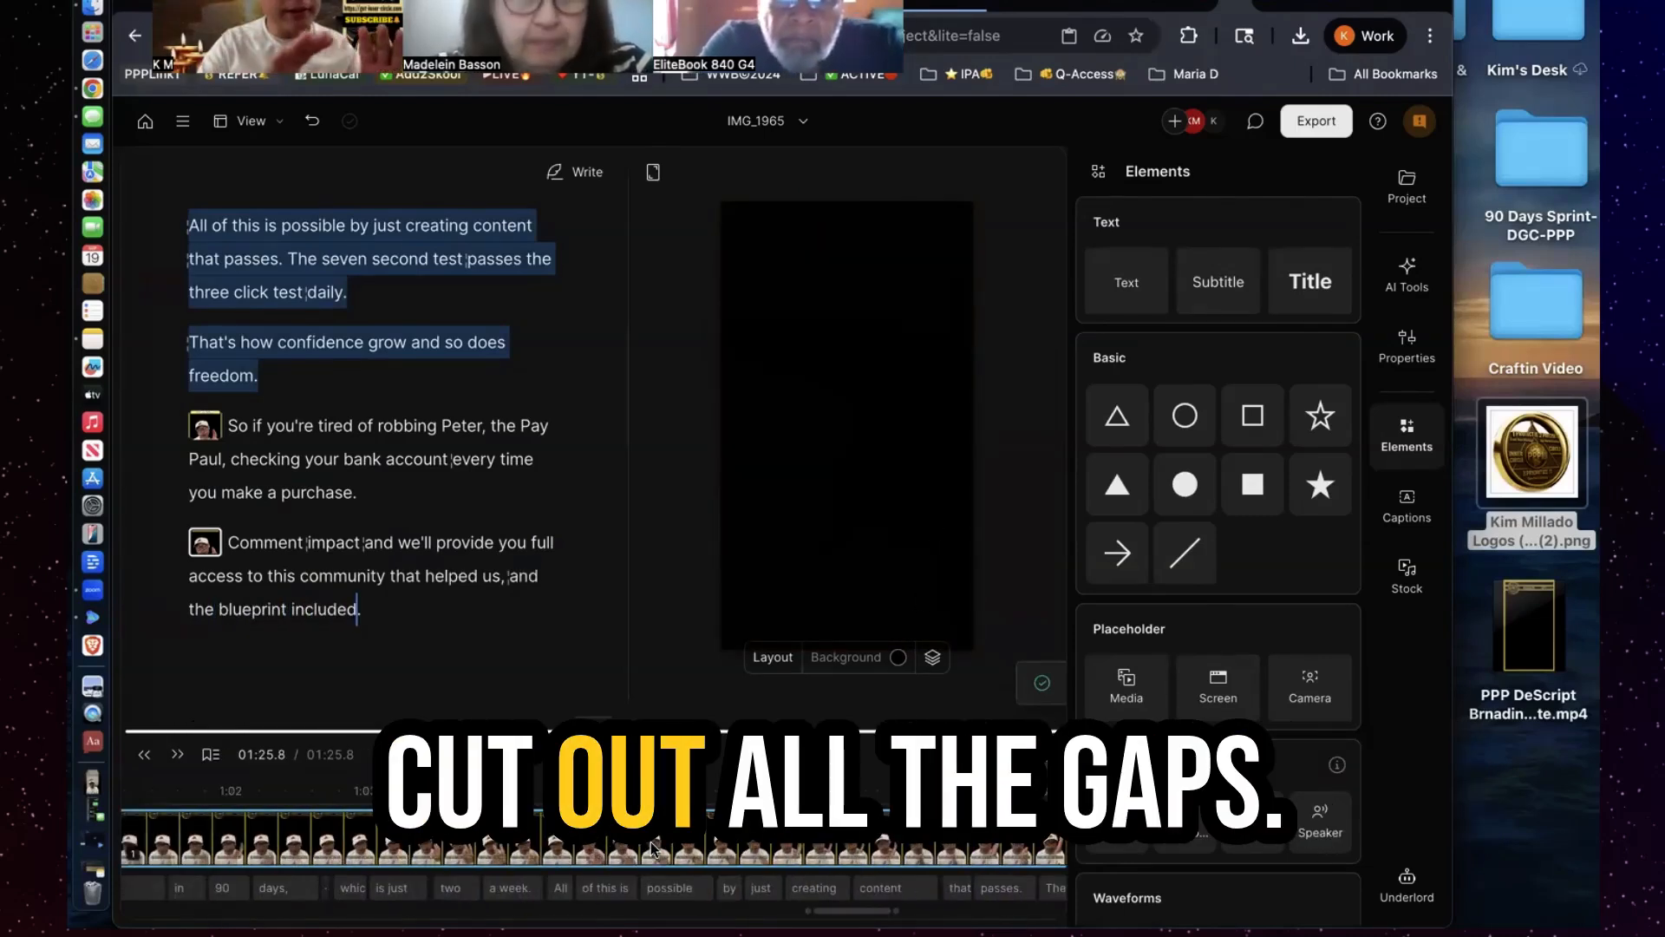